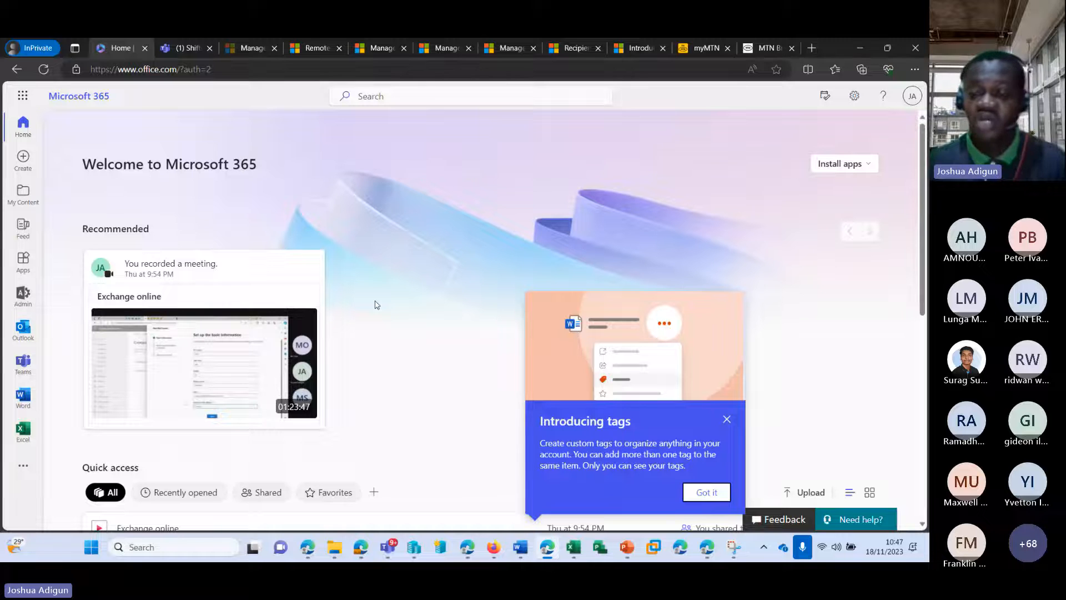
Dismiss the Introducing tags pop-up and check the Install apps options before closing them
{"action": "left_click", "coordinate": [727, 420]}
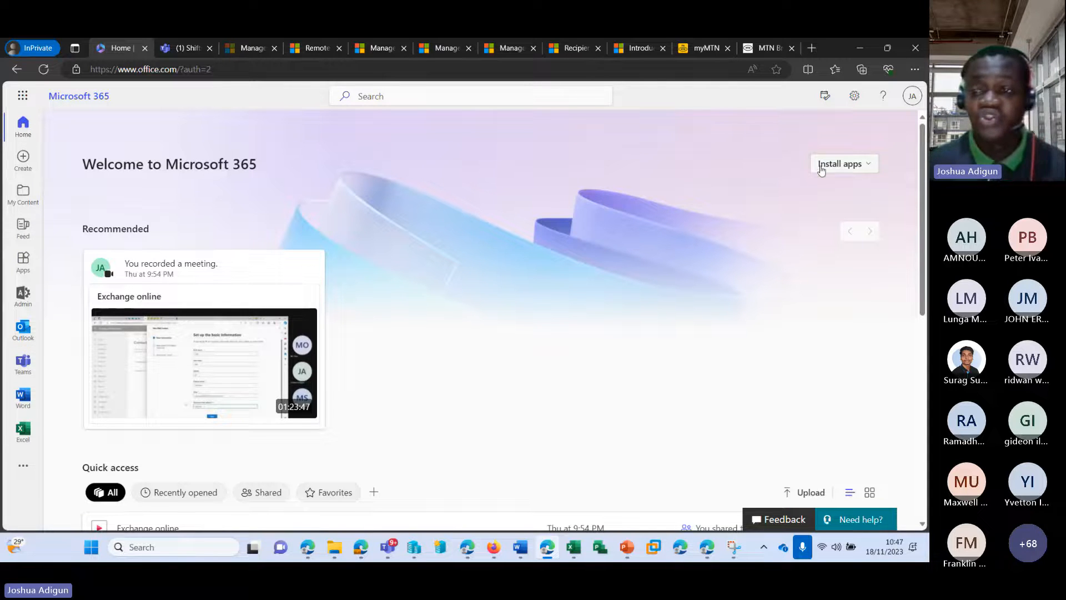
{"action": "left_click", "coordinate": [869, 163]}
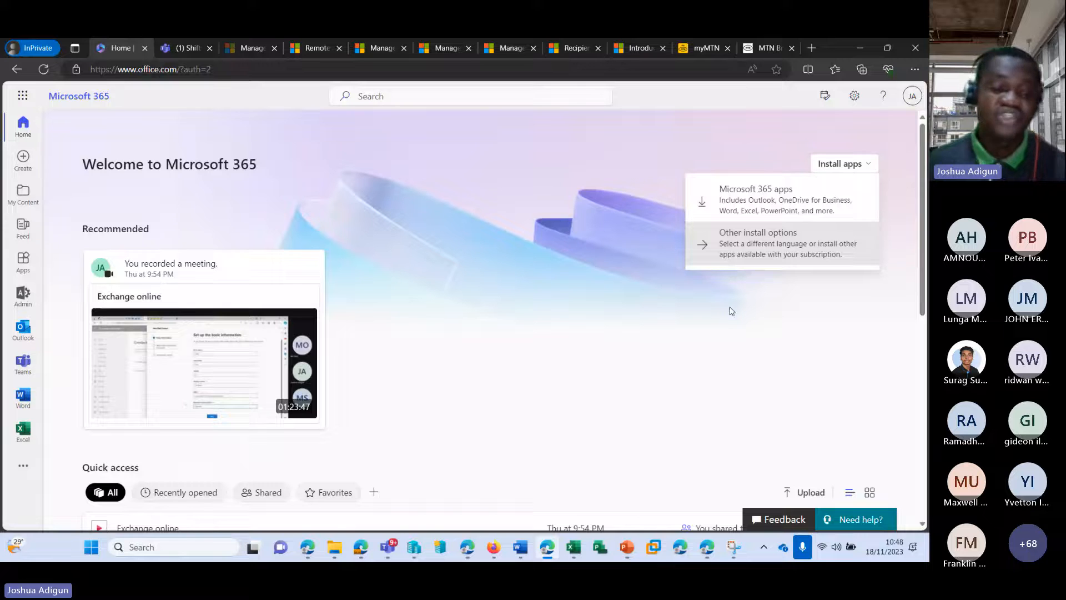
{"action": "scroll", "coordinate": [730, 309], "scroll_direction": "down", "scroll_amount": 1}
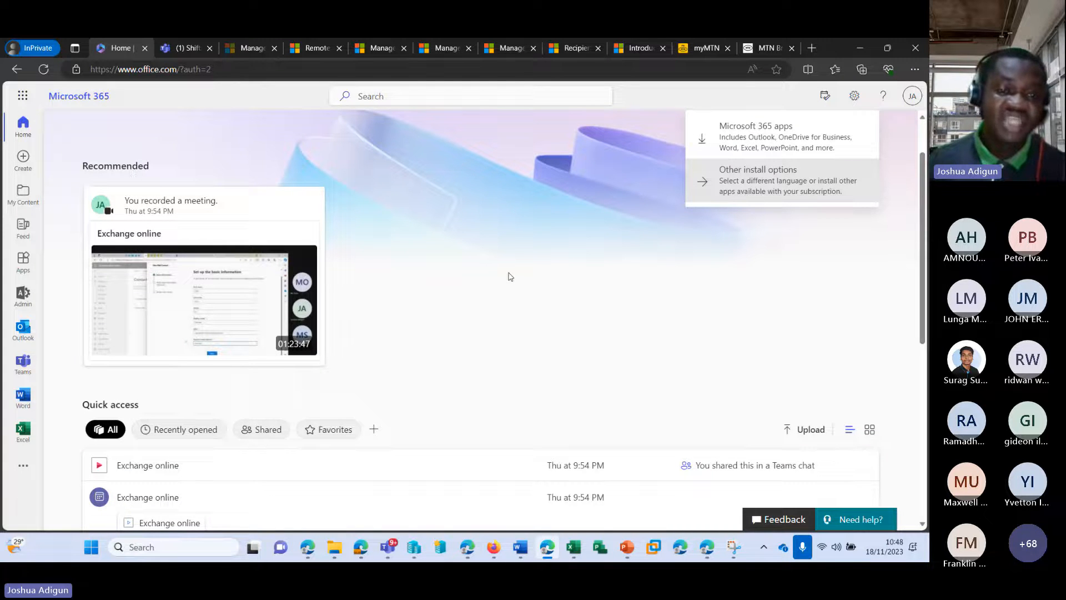
{"action": "scroll", "coordinate": [483, 279], "scroll_direction": "up", "scroll_amount": 1}
{"action": "scroll", "coordinate": [370, 280], "scroll_direction": "down", "scroll_amount": 1}
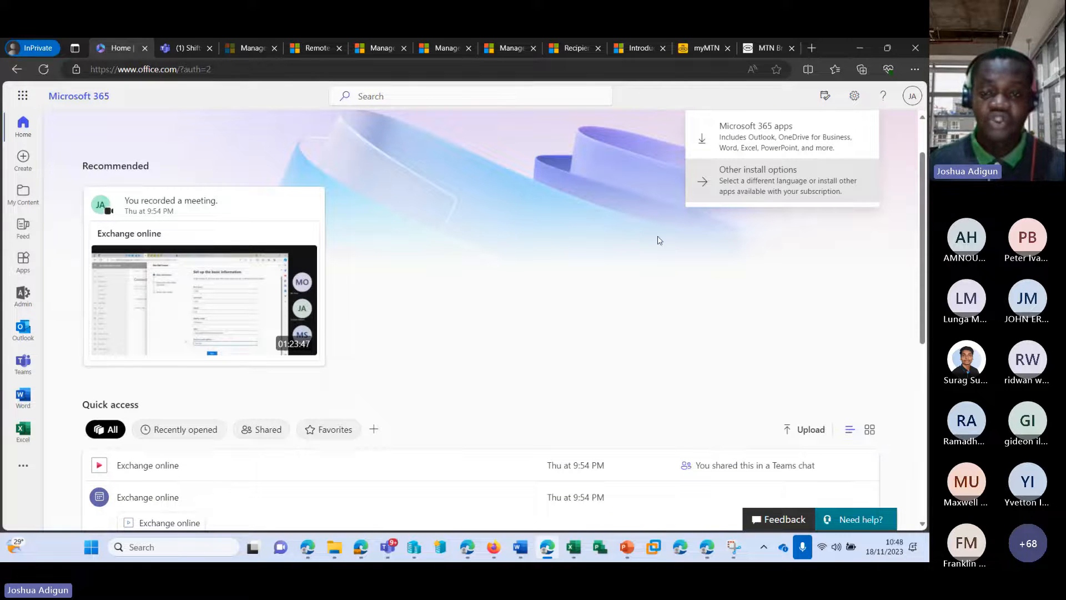
{"action": "left_click", "coordinate": [560, 223]}
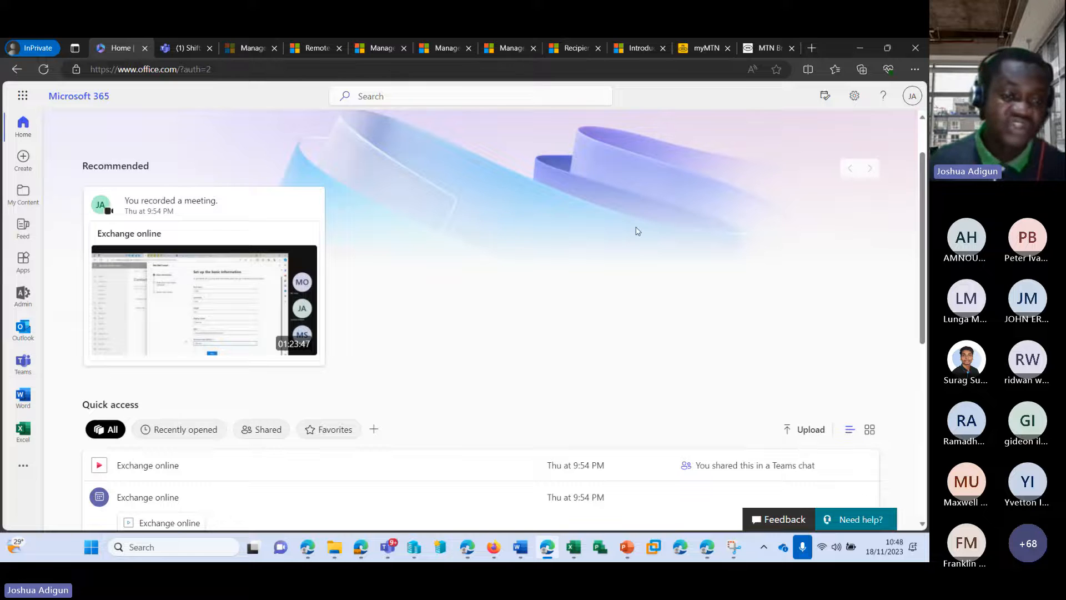
Scroll through the Quick access list of recent files and back up toward the welcome heading
{"action": "scroll", "coordinate": [562, 225], "scroll_direction": "down", "scroll_amount": 1}
{"action": "scroll", "coordinate": [563, 236], "scroll_direction": "down", "scroll_amount": 2}
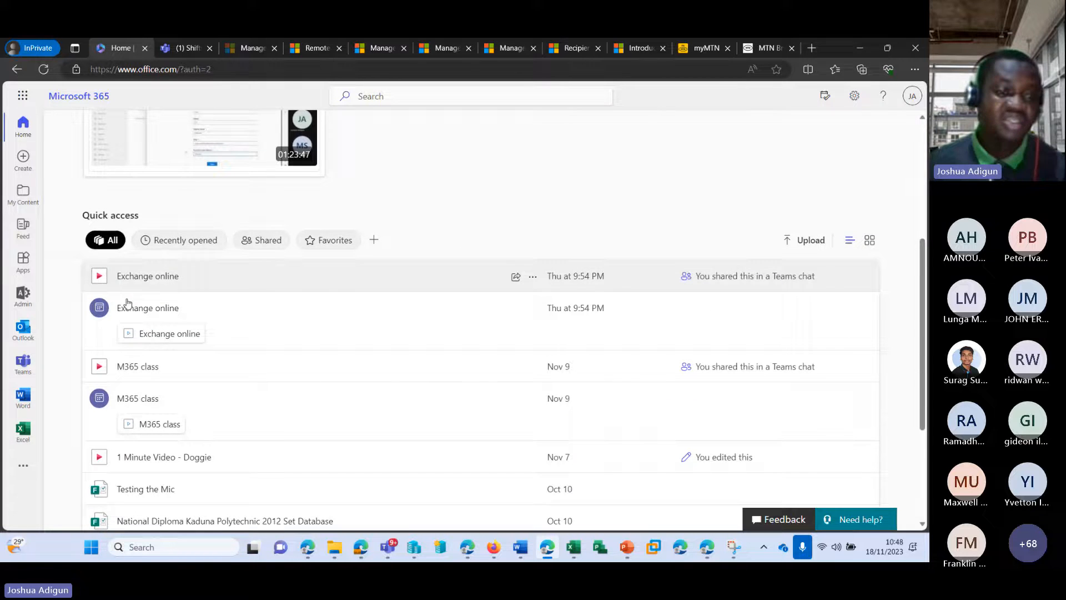
{"action": "scroll", "coordinate": [555, 261], "scroll_direction": "down", "scroll_amount": 2}
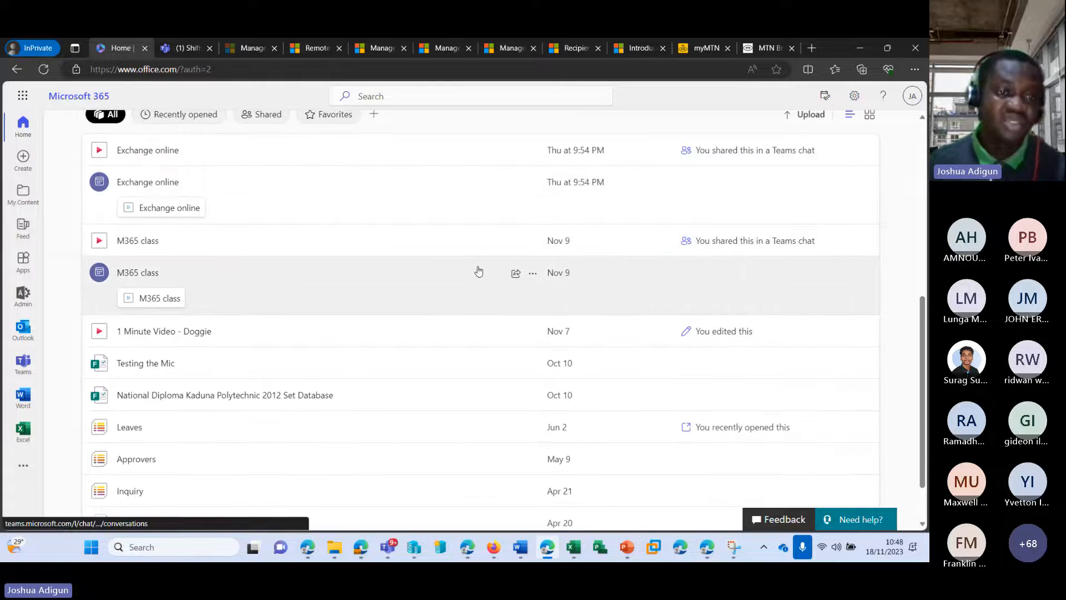
{"action": "scroll", "coordinate": [469, 265], "scroll_direction": "down", "scroll_amount": 1}
{"action": "scroll", "coordinate": [471, 261], "scroll_direction": "up", "scroll_amount": 6}
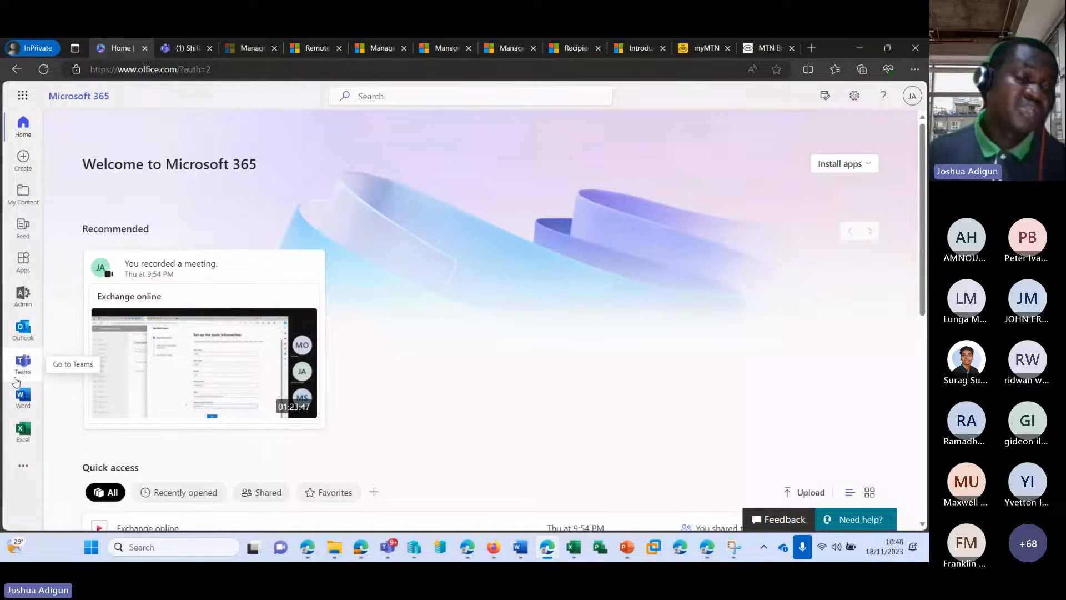
Open the Microsoft 365 Apps page through the app launcher's 'Explore all your Apps'
{"action": "left_click", "coordinate": [25, 469]}
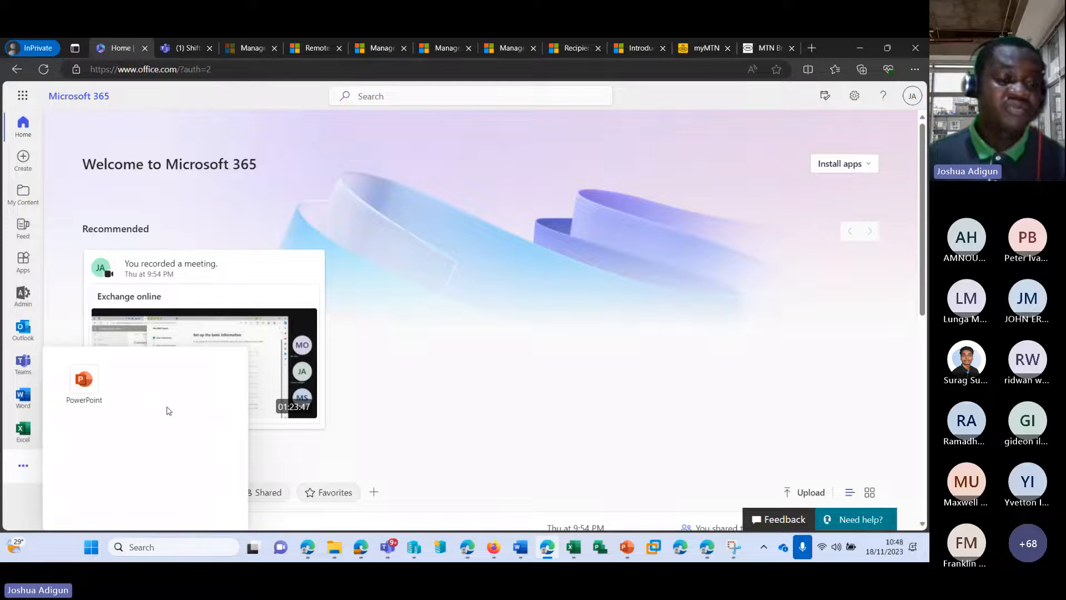
{"action": "scroll", "coordinate": [188, 341], "scroll_direction": "down", "scroll_amount": 3}
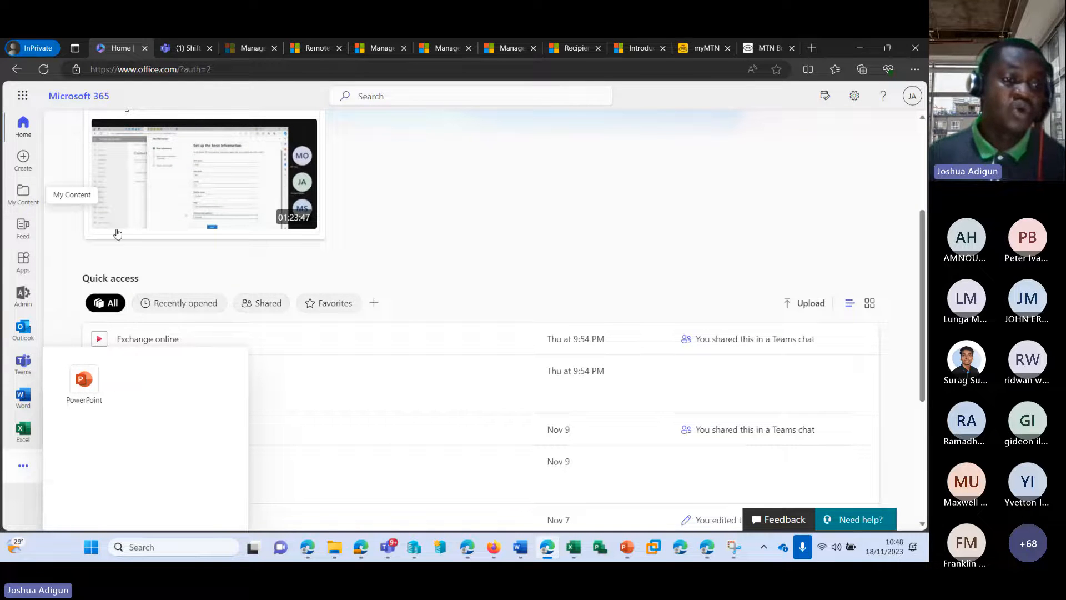
{"action": "left_click", "coordinate": [24, 101]}
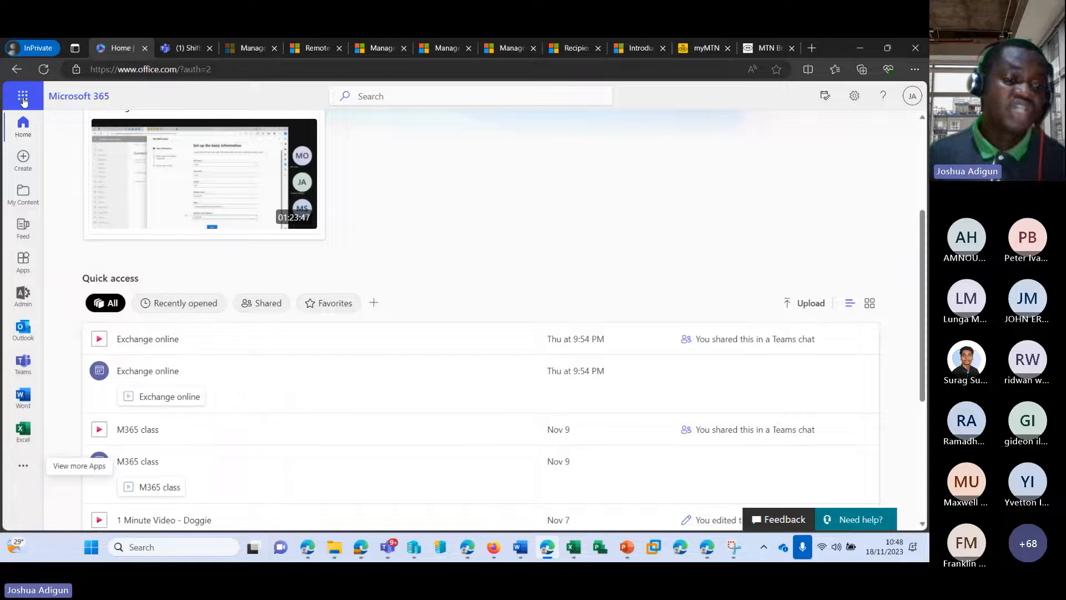
{"action": "left_click", "coordinate": [22, 98]}
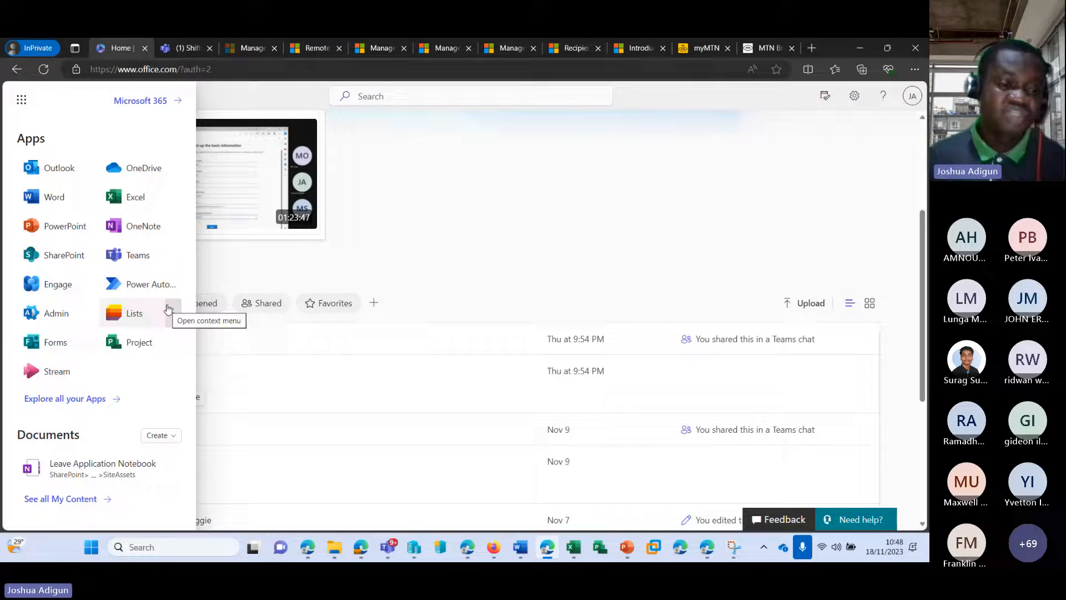
{"action": "left_click", "coordinate": [90, 406]}
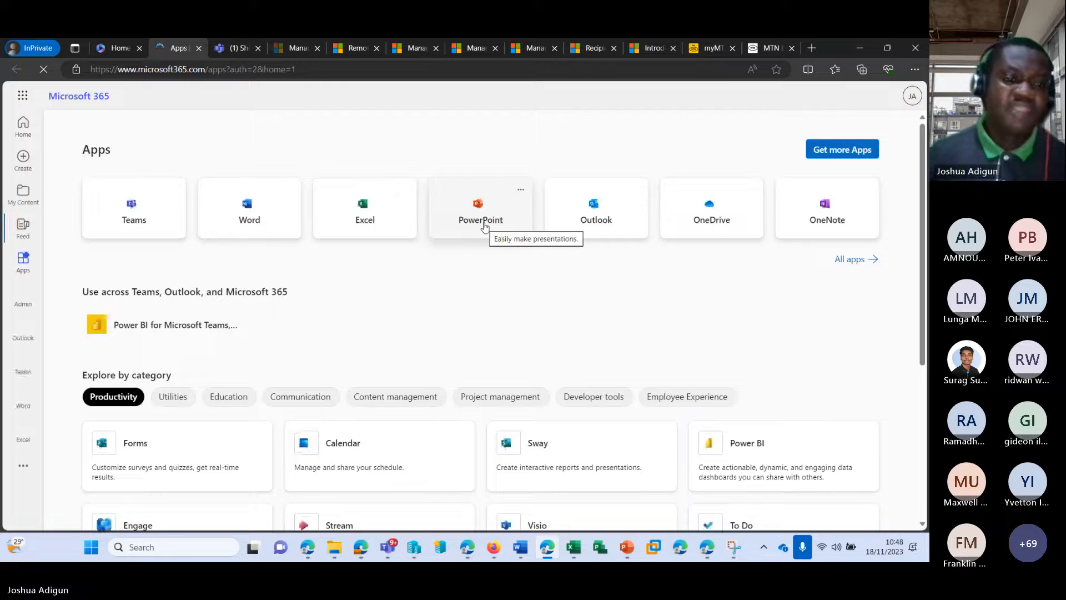
{"action": "scroll", "coordinate": [477, 230], "scroll_direction": "down", "scroll_amount": 7}
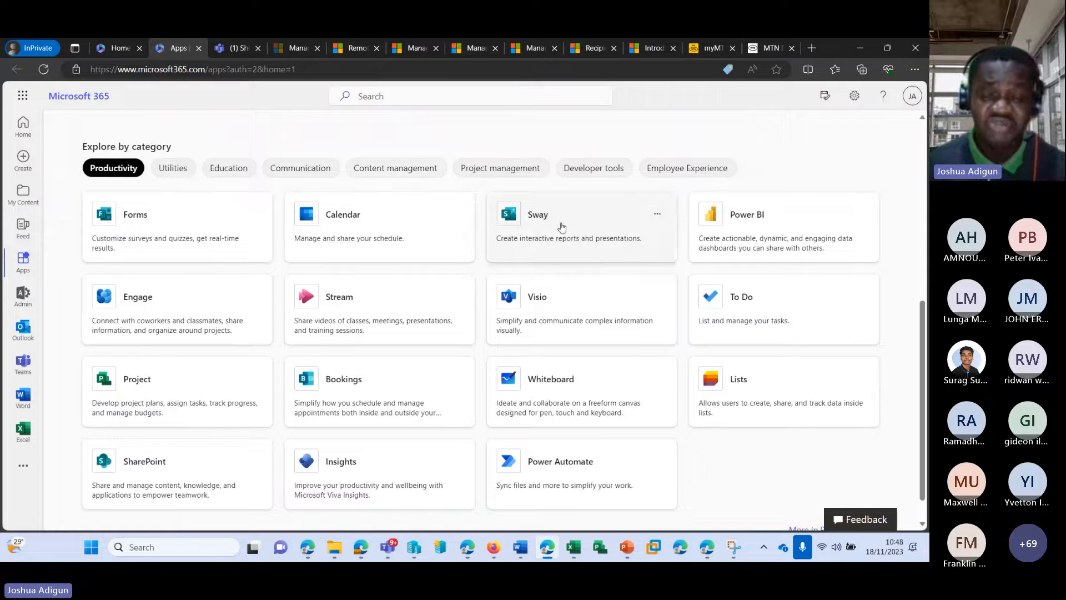
{"action": "scroll", "coordinate": [486, 233], "scroll_direction": "down", "scroll_amount": 1}
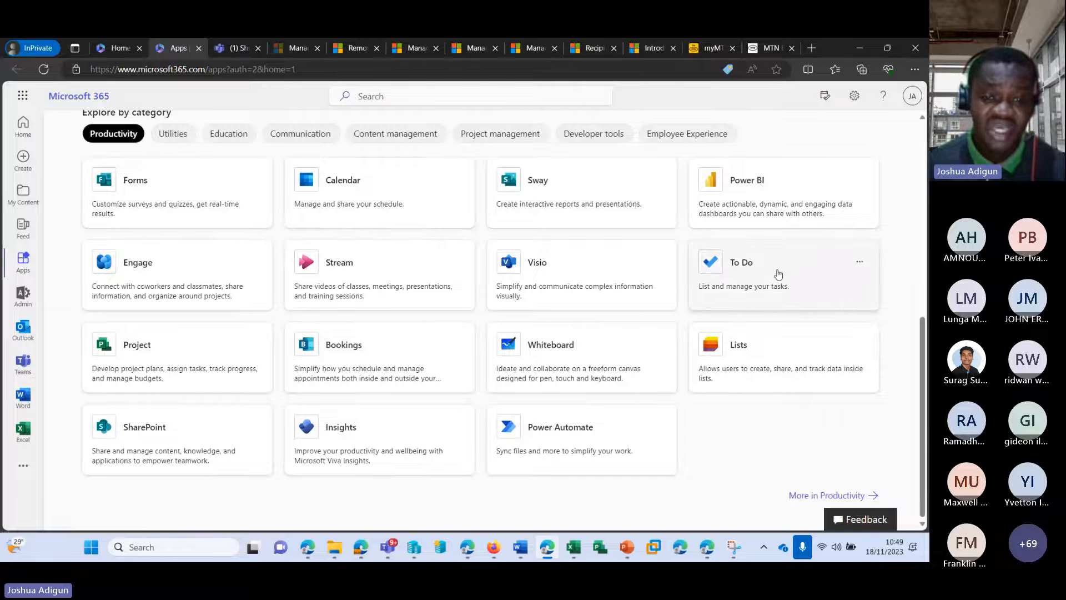
{"action": "scroll", "coordinate": [772, 325], "scroll_direction": "up", "scroll_amount": 3}
{"action": "scroll", "coordinate": [252, 297], "scroll_direction": "down", "scroll_amount": 3}
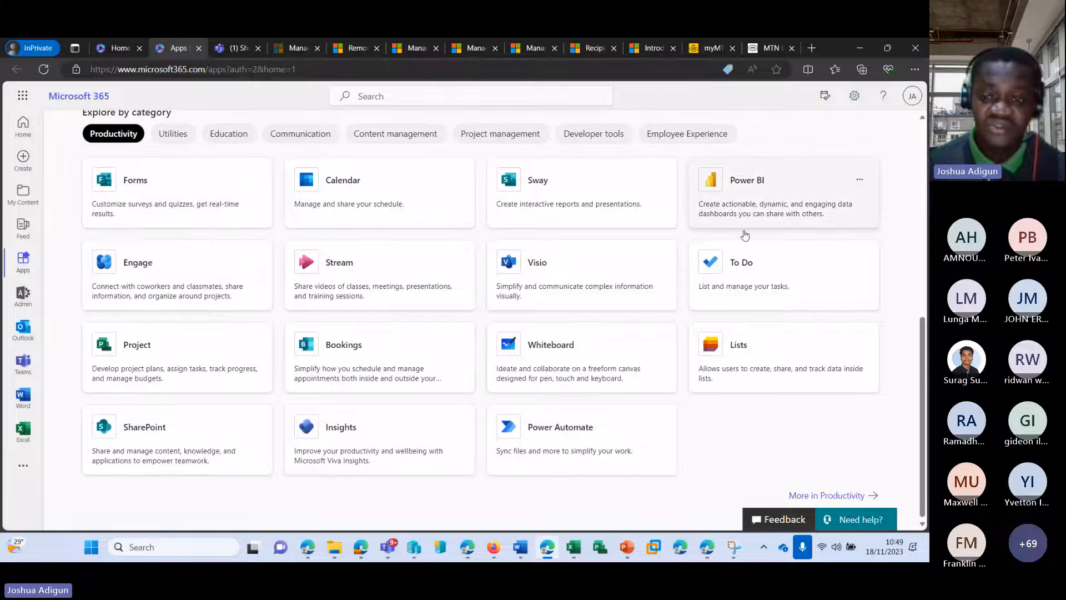
{"action": "scroll", "coordinate": [166, 239], "scroll_direction": "up", "scroll_amount": 1}
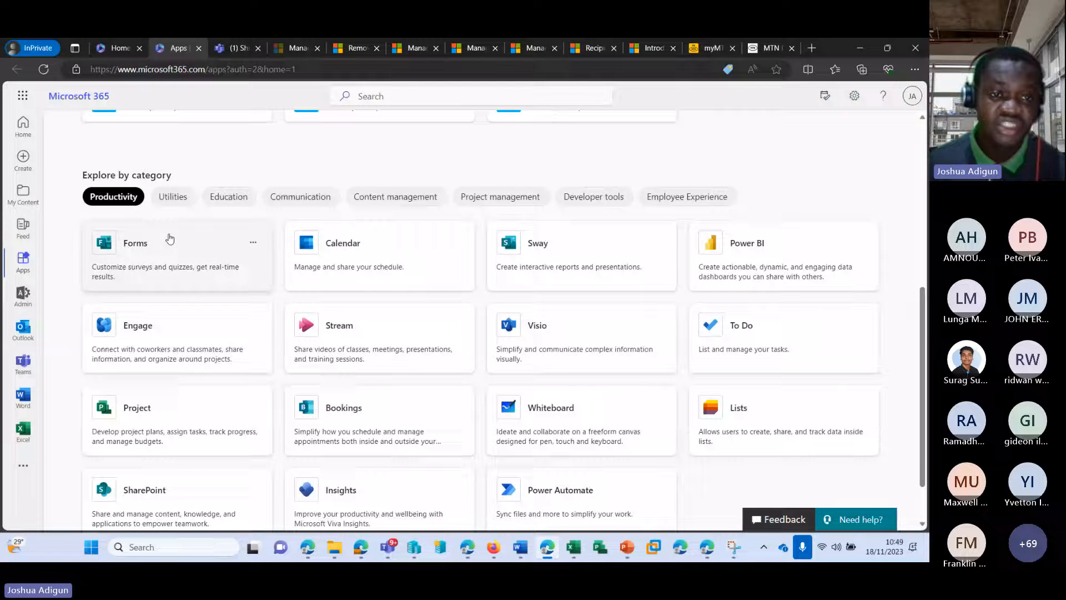
{"action": "left_click", "coordinate": [172, 197]}
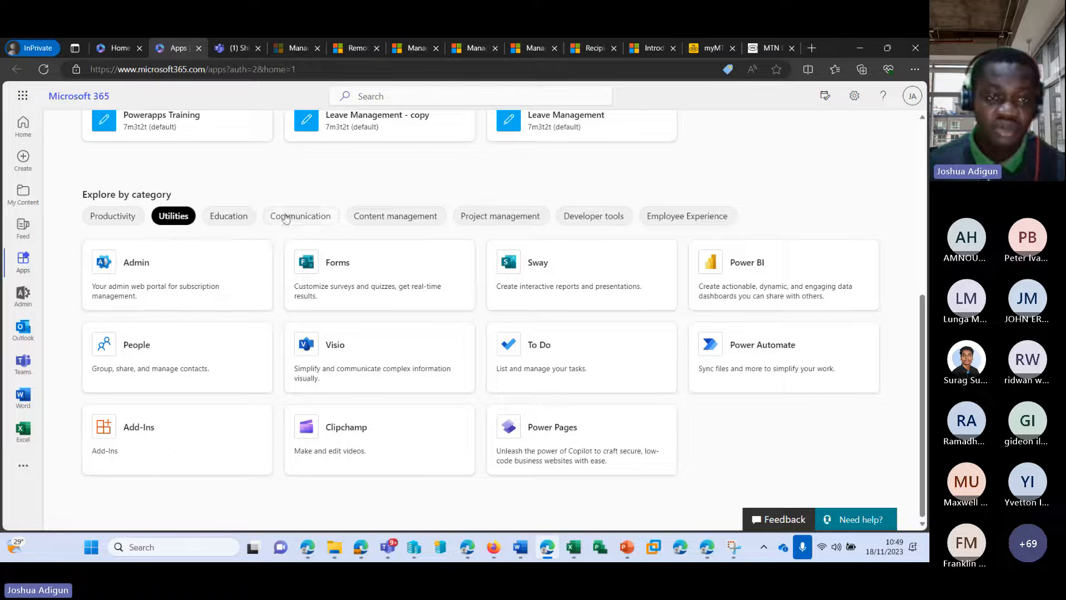
{"action": "left_click", "coordinate": [228, 215]}
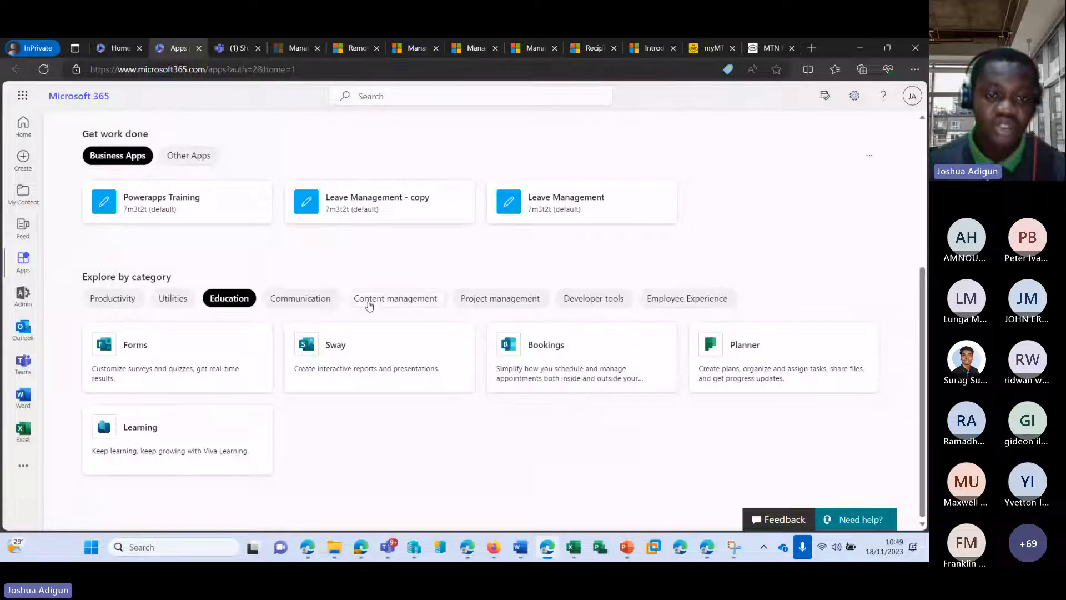
{"action": "left_click", "coordinate": [317, 300]}
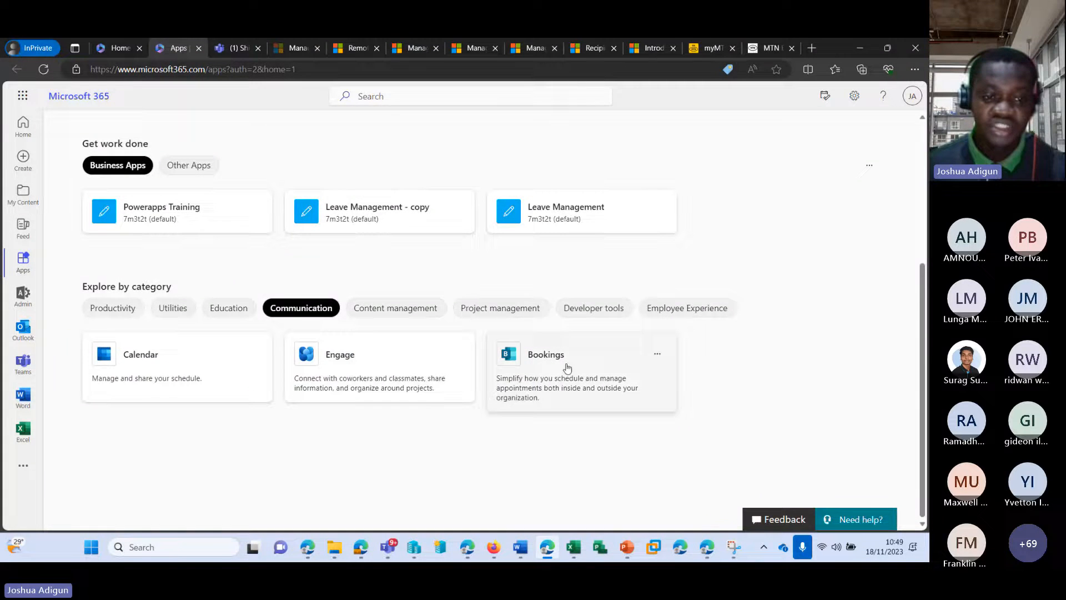
{"action": "left_click", "coordinate": [415, 307]}
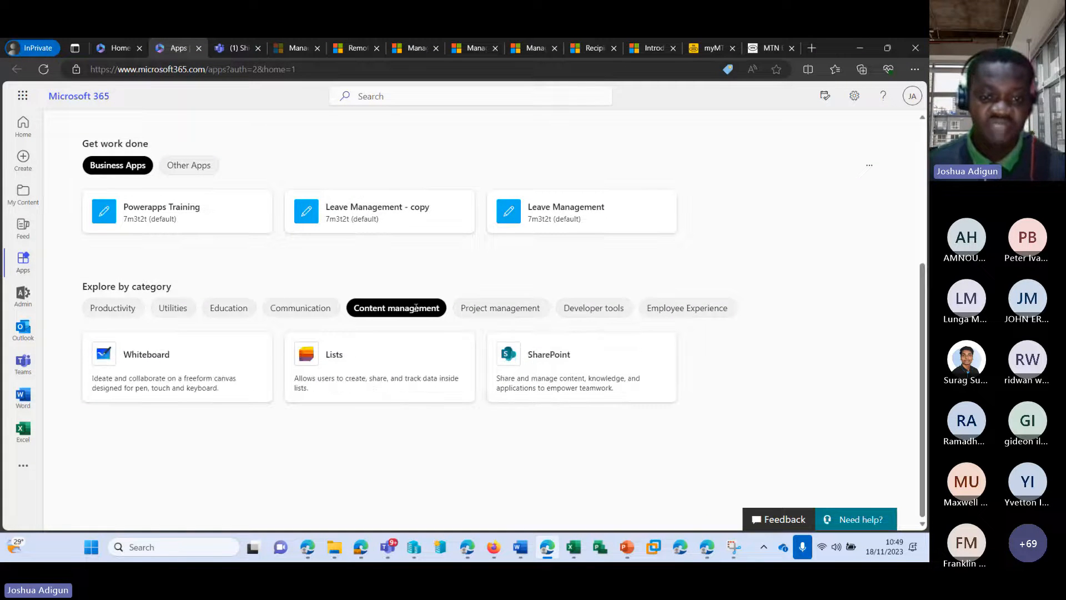
{"action": "left_click_drag", "start_coordinate": [481, 309], "coordinate": [500, 312]}
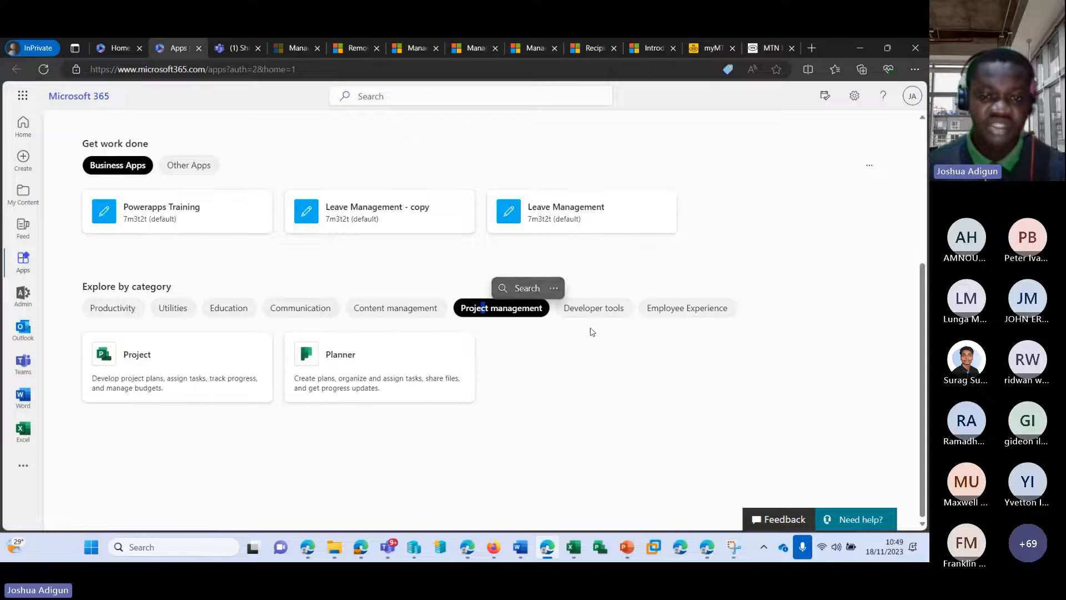
{"action": "left_click", "coordinate": [599, 310]}
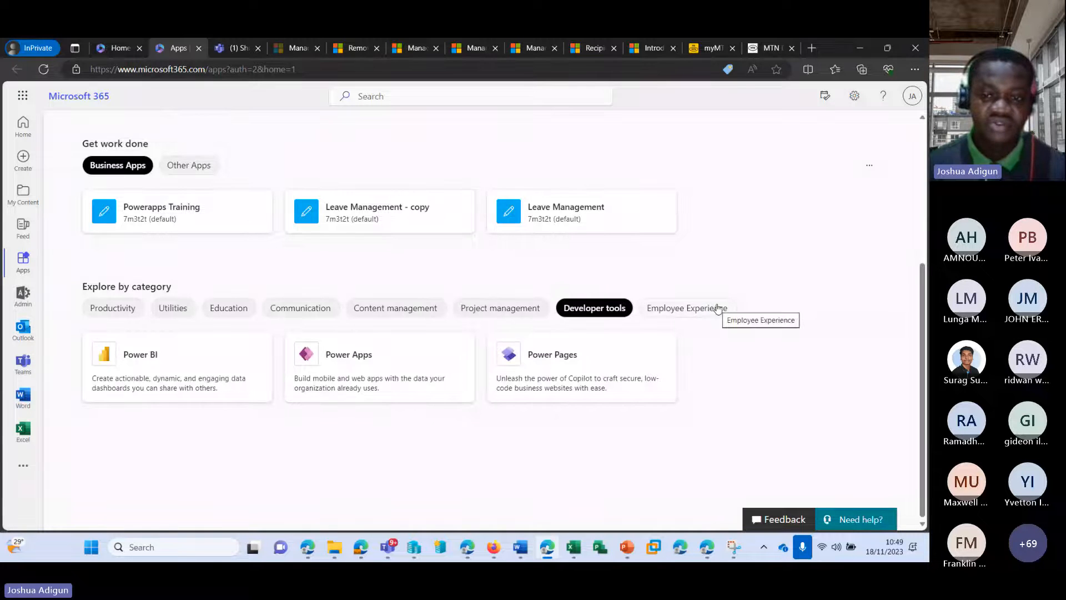
{"action": "left_click", "coordinate": [711, 309]}
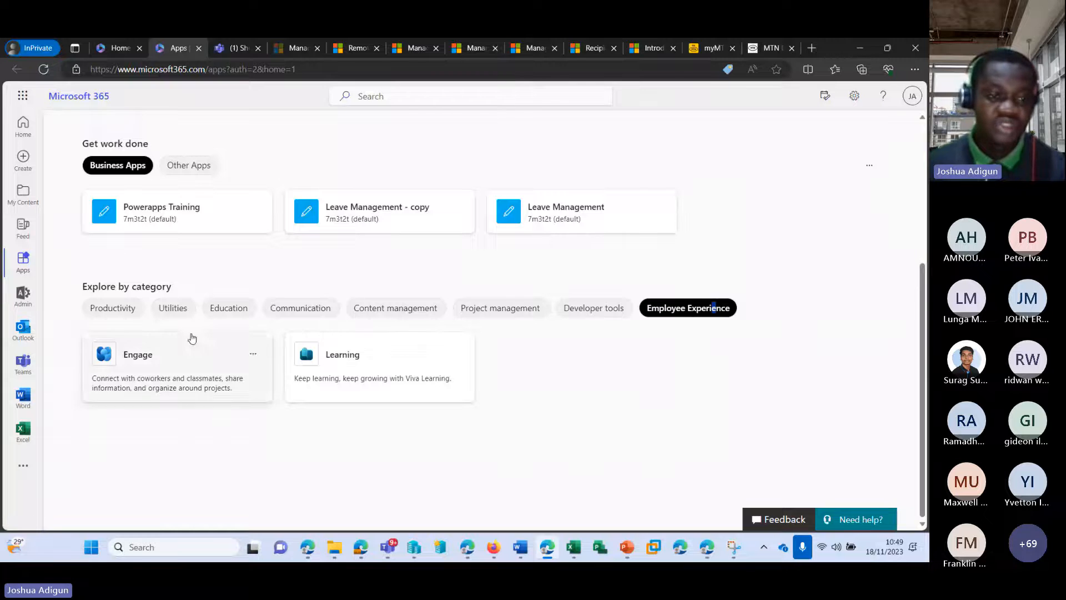
{"action": "left_click", "coordinate": [121, 309]}
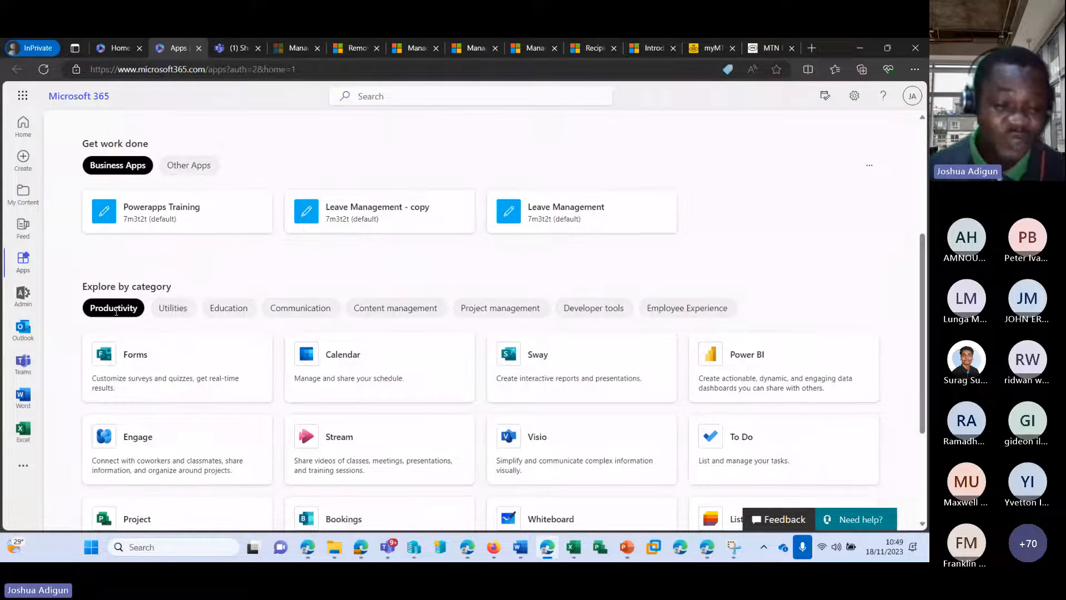
{"action": "scroll", "coordinate": [191, 261], "scroll_direction": "down", "scroll_amount": 3}
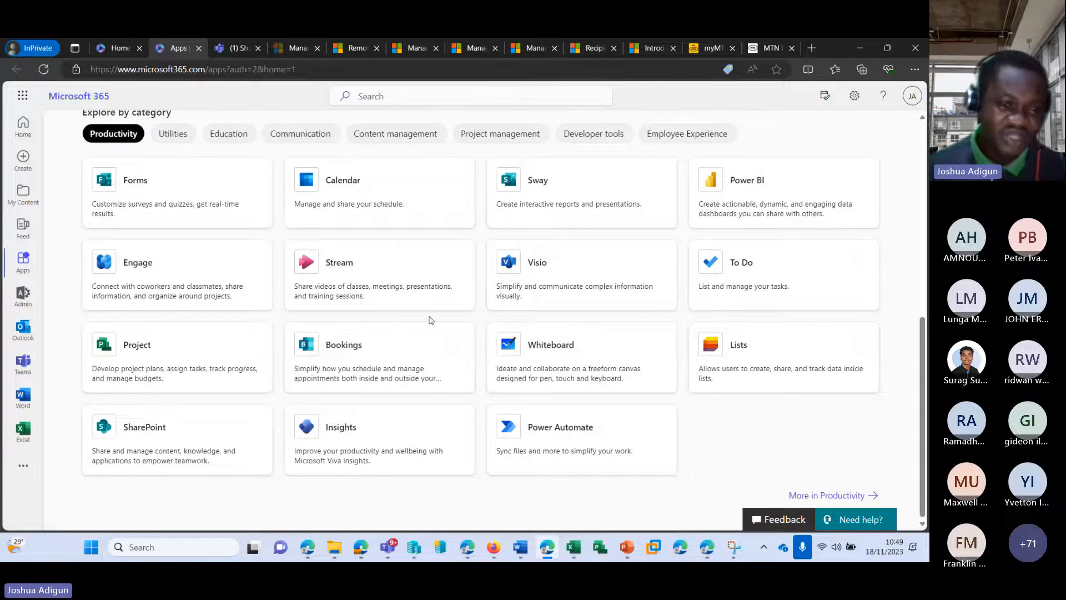
{"action": "scroll", "coordinate": [429, 319], "scroll_direction": "up", "scroll_amount": 3}
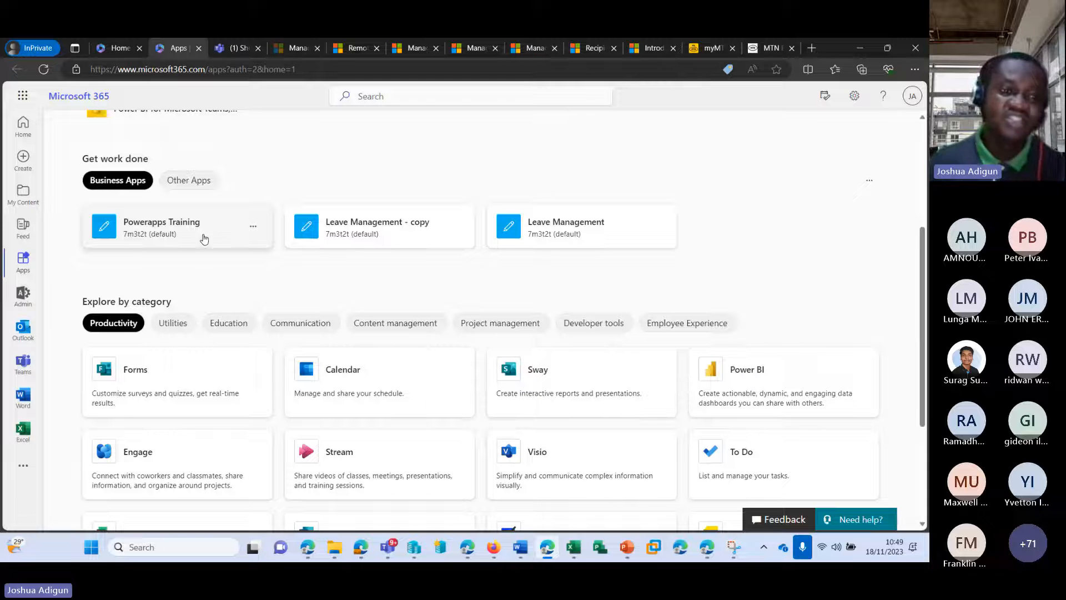
Open the admin center in a new tab, show all navigation sections, then close that tab
{"action": "left_click", "coordinate": [22, 294]}
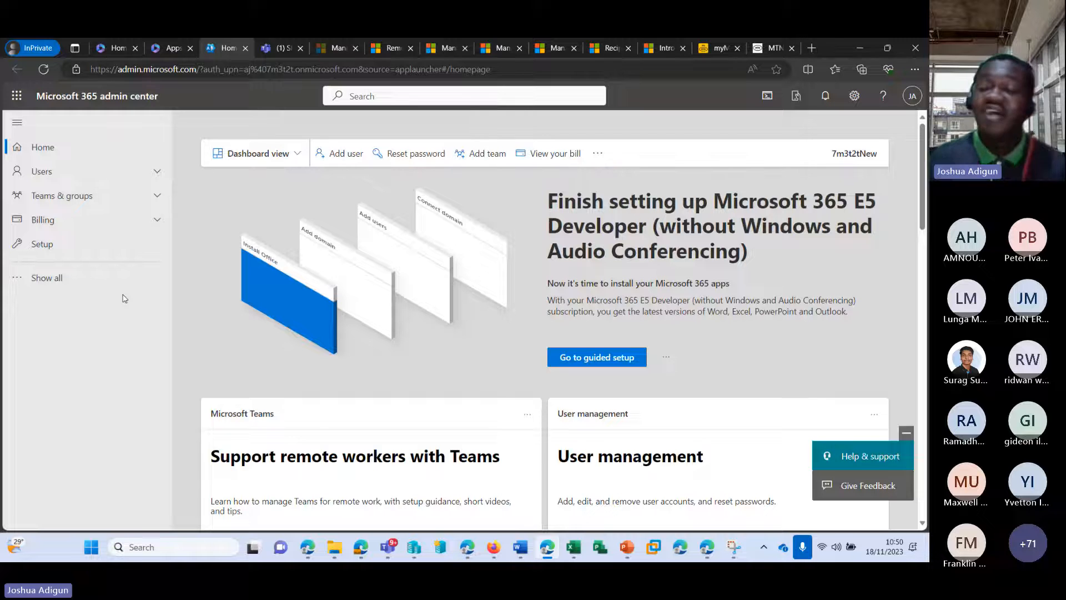
{"action": "left_click", "coordinate": [95, 279]}
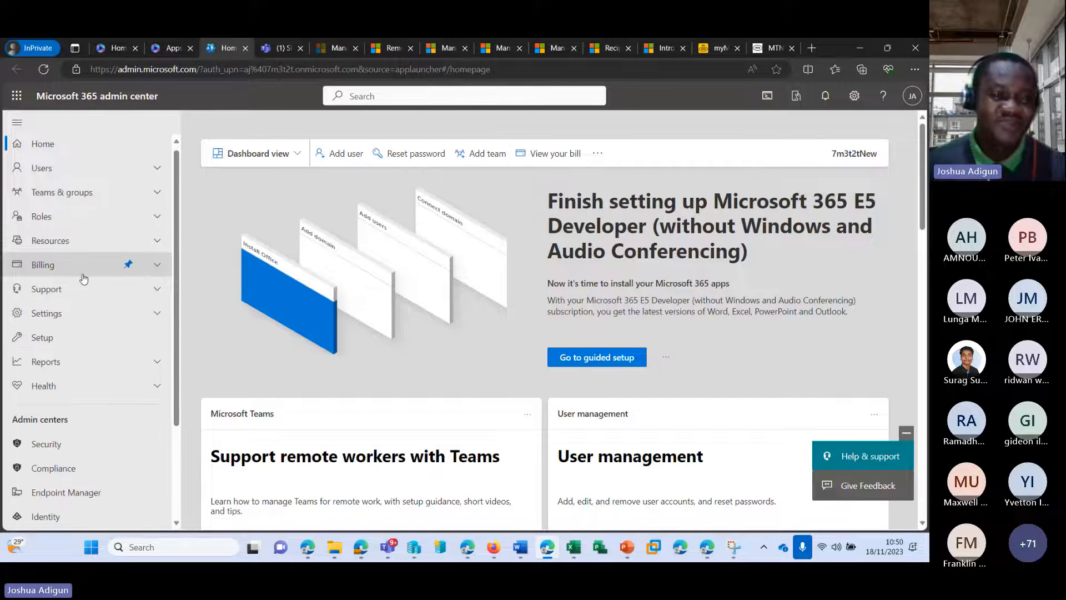
{"action": "scroll", "coordinate": [83, 278], "scroll_direction": "down", "scroll_amount": 2}
{"action": "scroll", "coordinate": [85, 278], "scroll_direction": "up", "scroll_amount": 3}
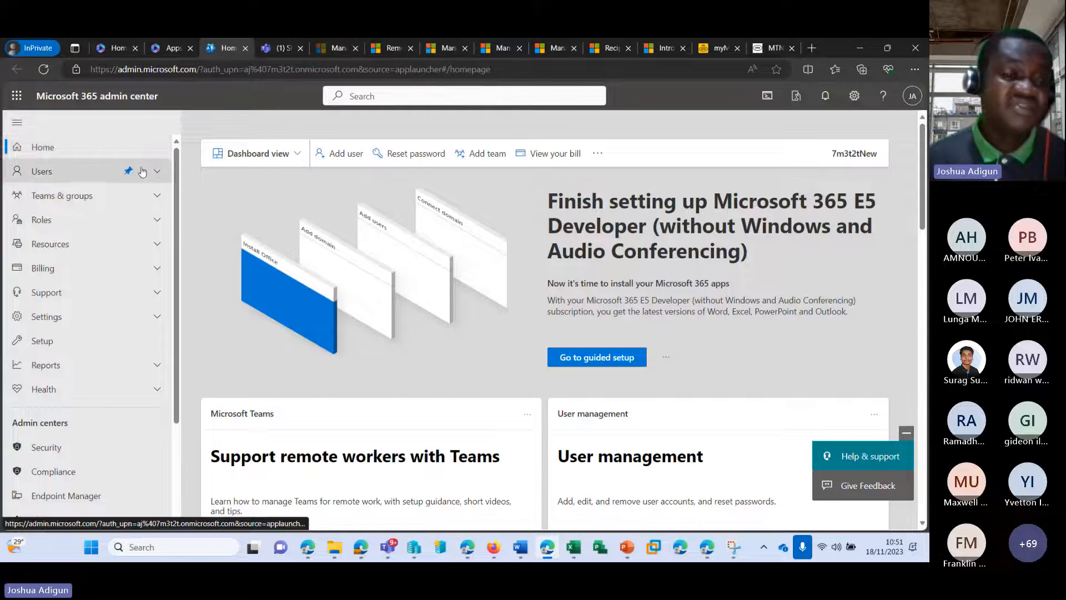
{"action": "scroll", "coordinate": [127, 264], "scroll_direction": "down", "scroll_amount": 2}
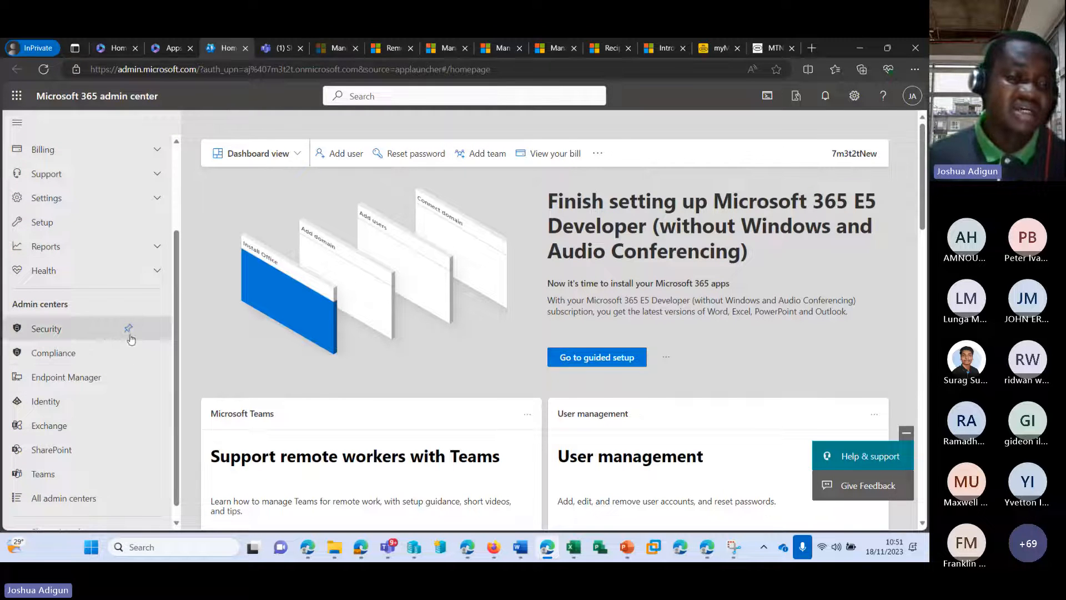
{"action": "left_click", "coordinate": [246, 47]}
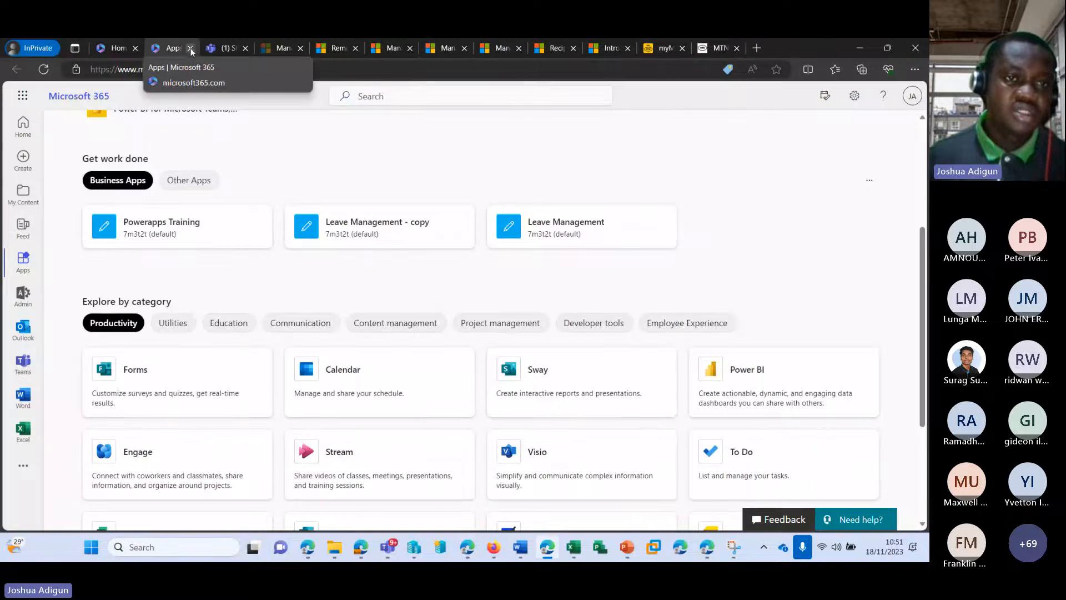
Close the Apps tab and reopen the admin center from the home page launcher with all sections shown
{"action": "left_click", "coordinate": [190, 48]}
{"action": "left_click", "coordinate": [119, 48]}
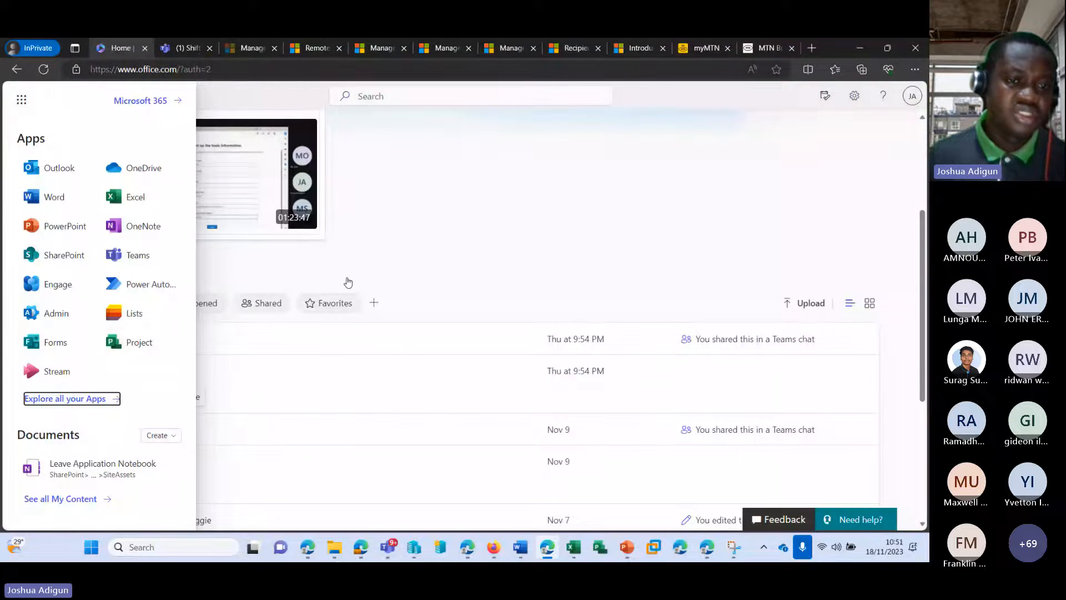
{"action": "left_click", "coordinate": [234, 251]}
{"action": "left_click", "coordinate": [23, 295]}
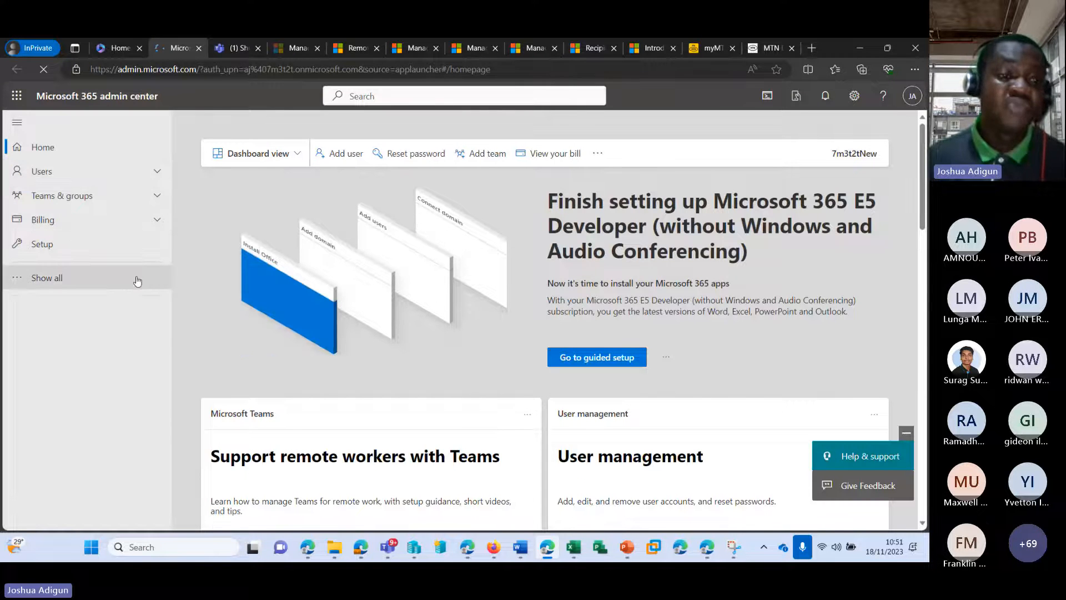
{"action": "left_click", "coordinate": [60, 276]}
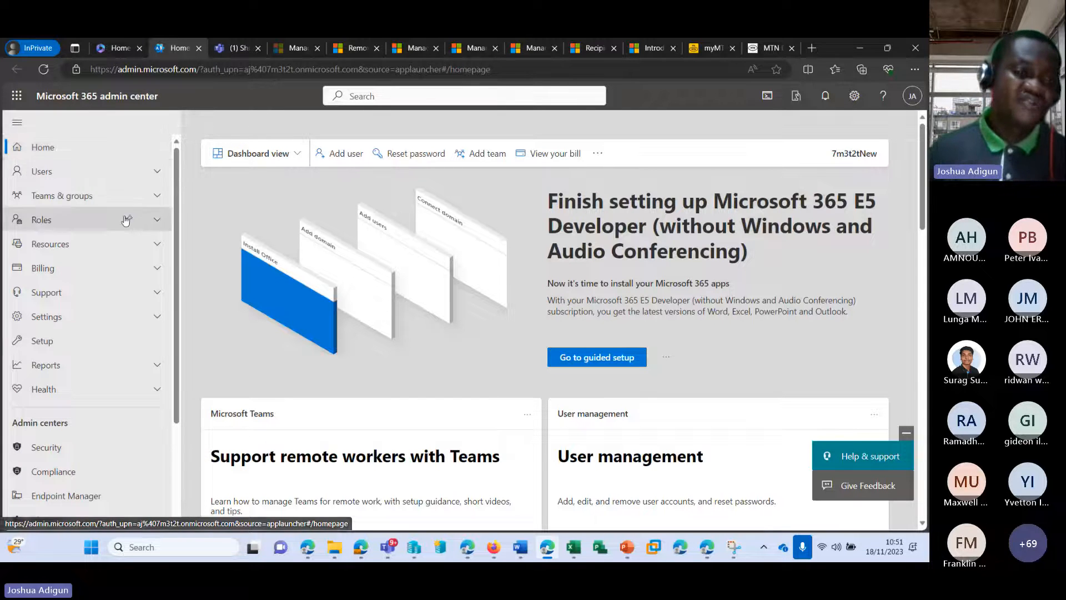
{"action": "scroll", "coordinate": [131, 167], "scroll_direction": "down", "scroll_amount": 2}
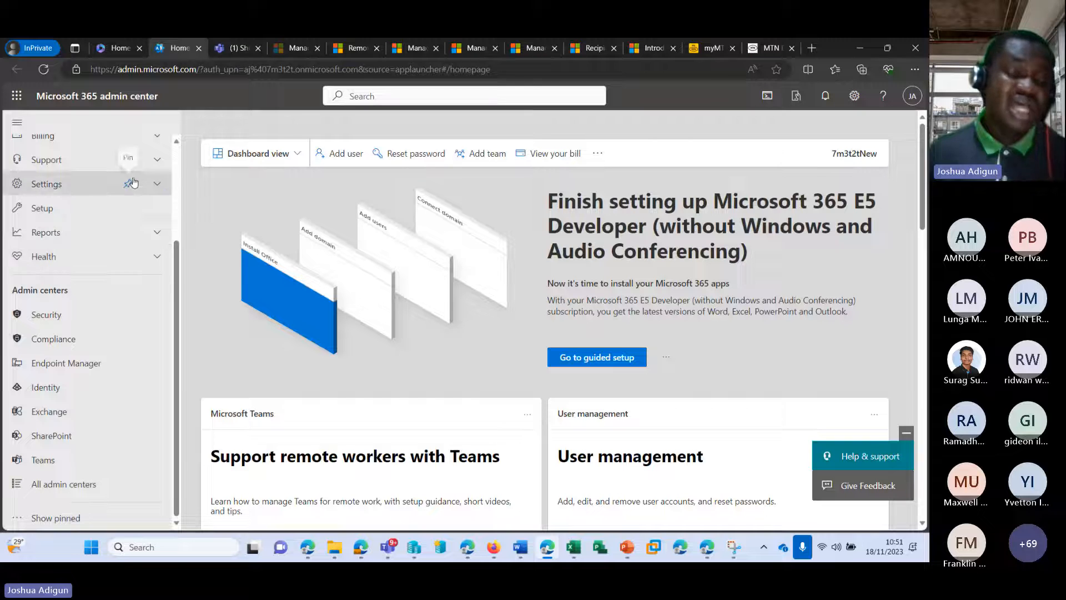
{"action": "scroll", "coordinate": [126, 232], "scroll_direction": "up", "scroll_amount": 2}
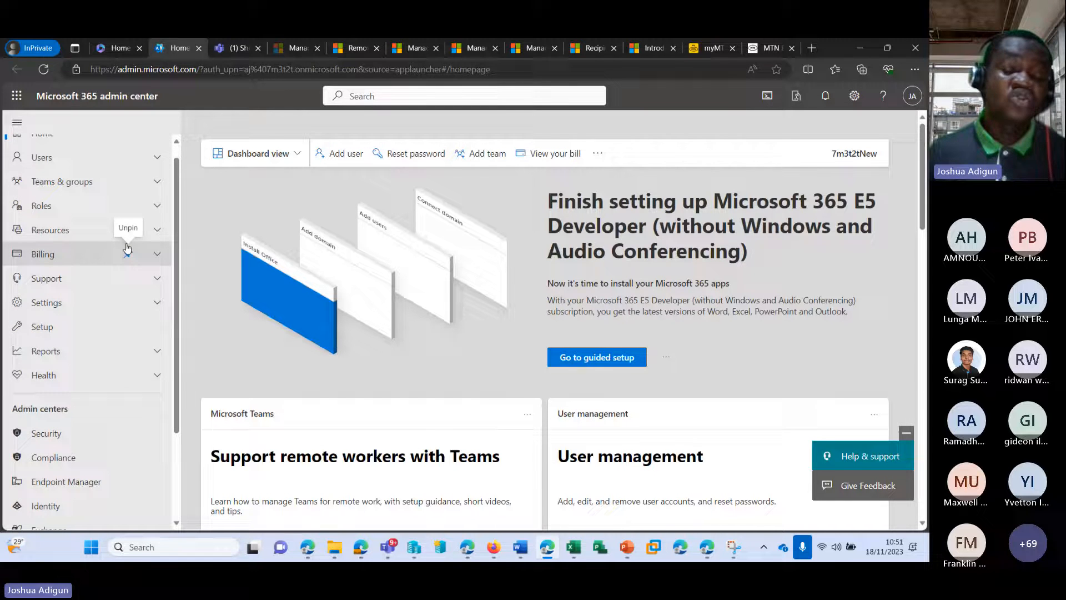
{"action": "scroll", "coordinate": [125, 248], "scroll_direction": "down", "scroll_amount": 1}
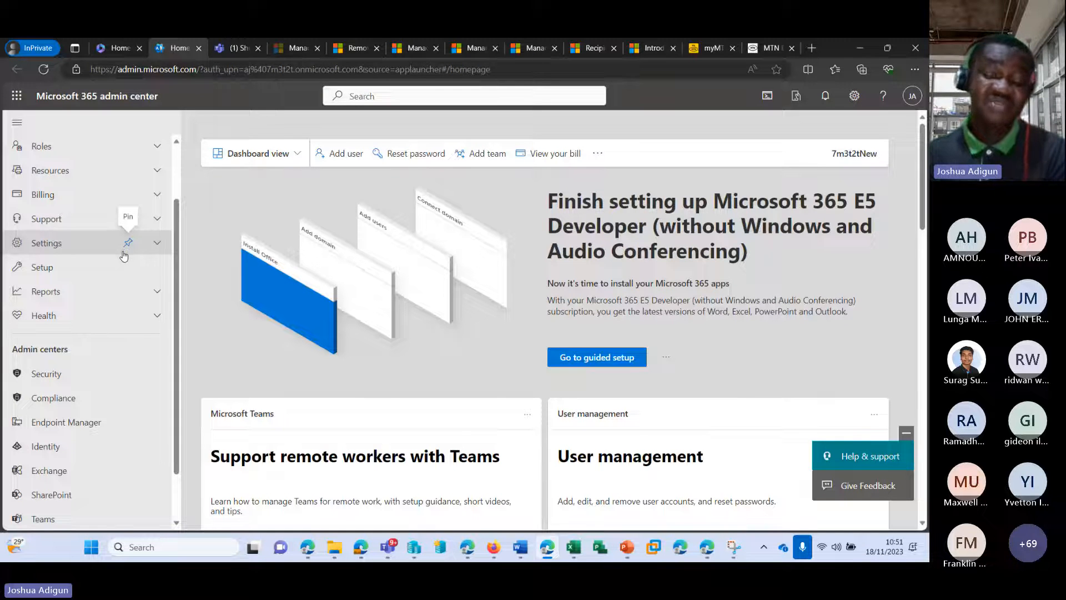
{"action": "scroll", "coordinate": [123, 255], "scroll_direction": "down", "scroll_amount": 1}
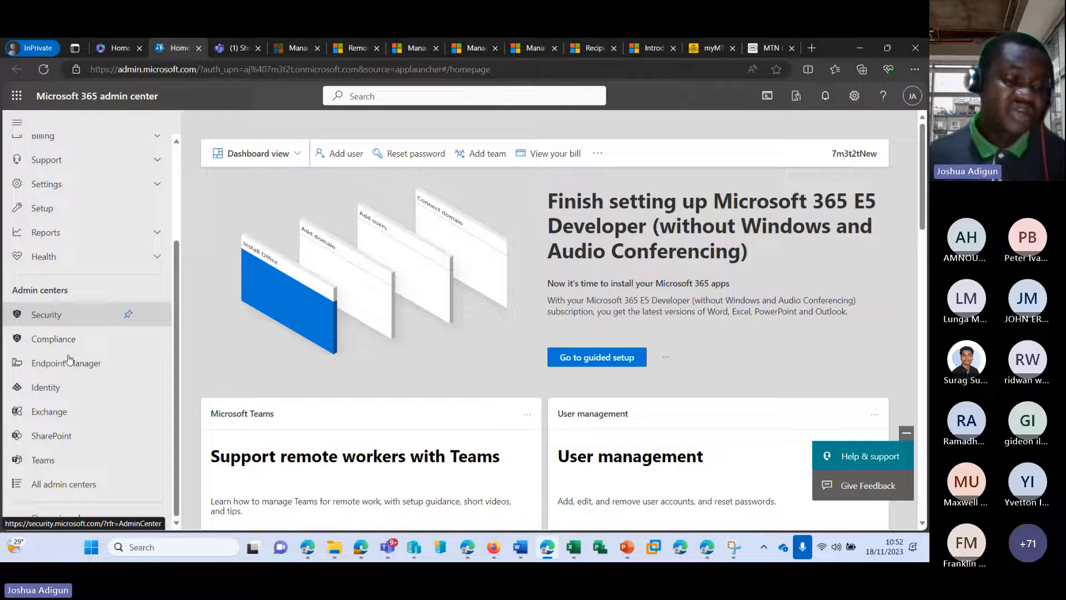
Browse the All admin centers list, then expand the Users section in the navigation
{"action": "left_click", "coordinate": [57, 487]}
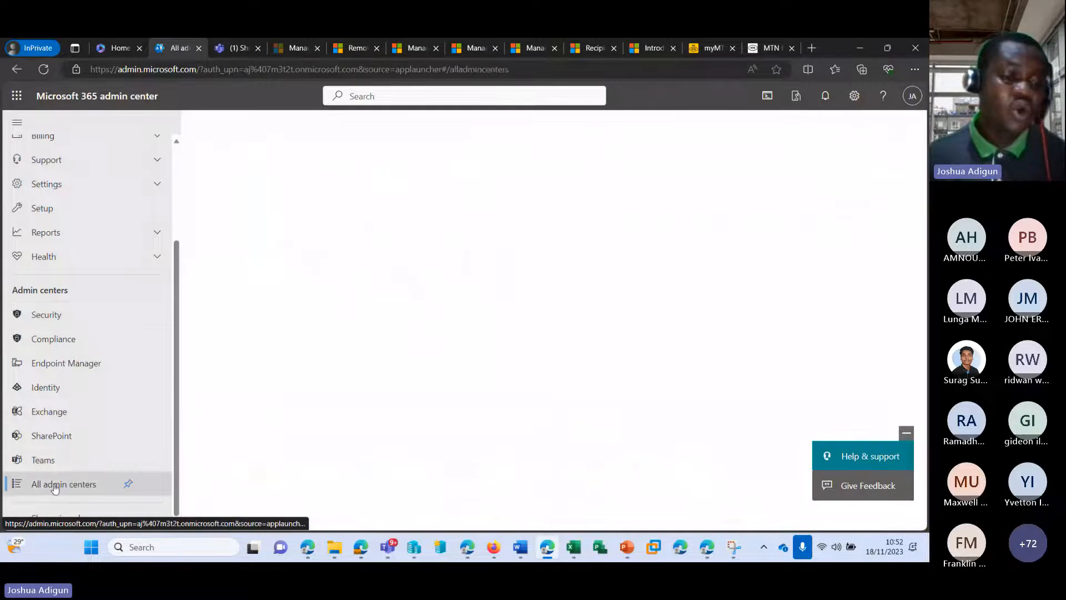
{"action": "scroll", "coordinate": [362, 292], "scroll_direction": "down", "scroll_amount": 4}
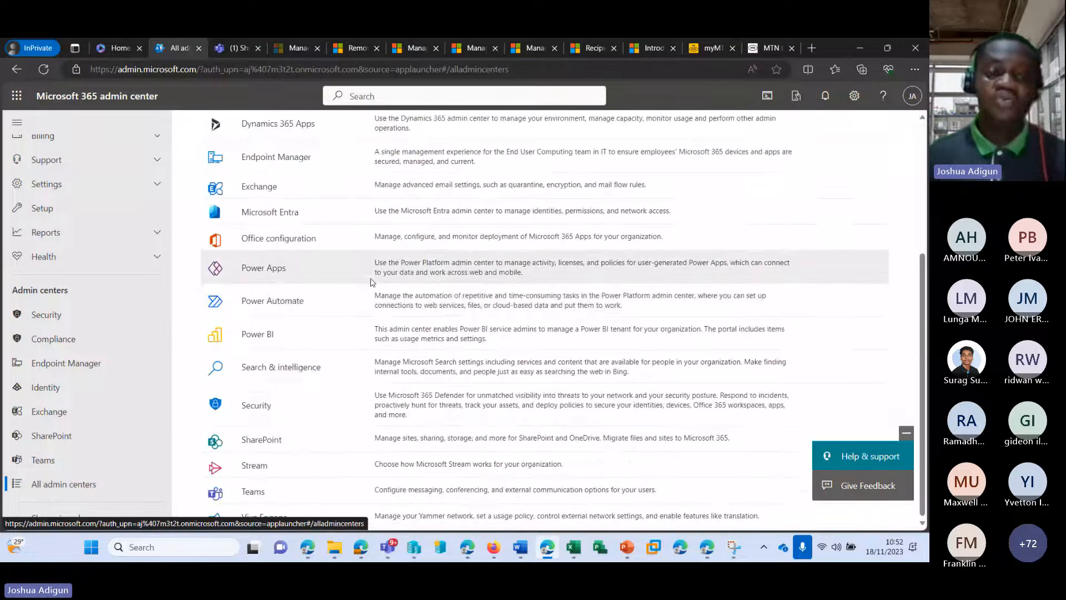
{"action": "scroll", "coordinate": [377, 258], "scroll_direction": "up", "scroll_amount": 4}
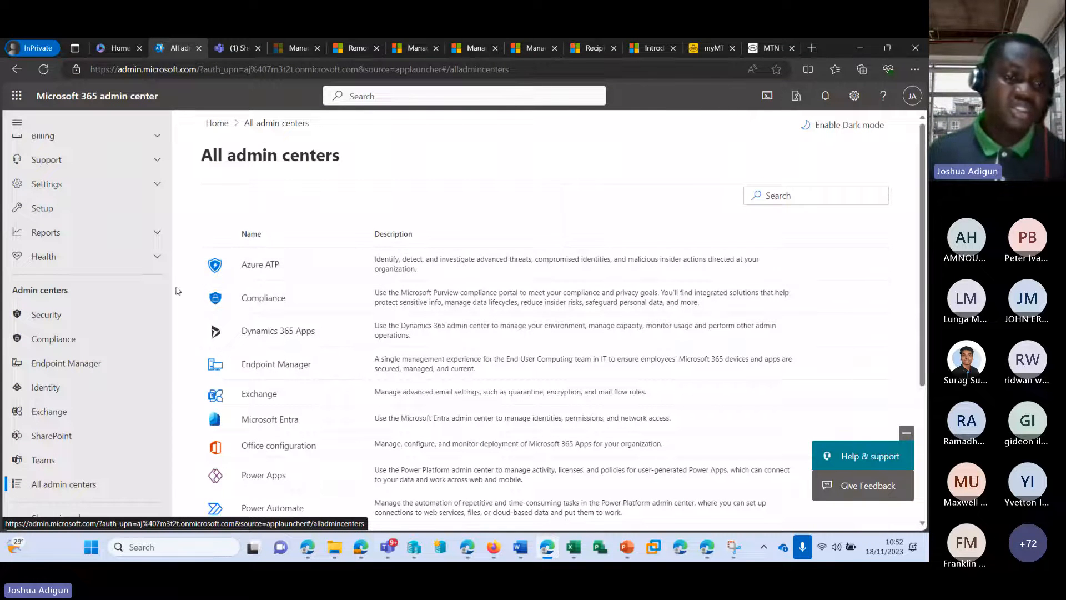
{"action": "scroll", "coordinate": [62, 265], "scroll_direction": "up", "scroll_amount": 3}
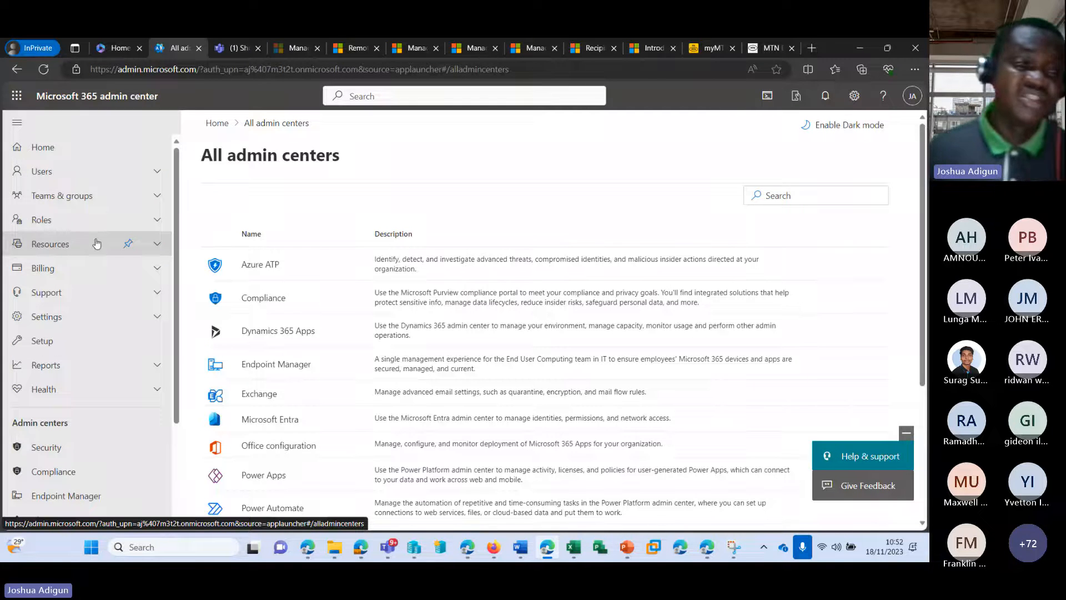
{"action": "left_click", "coordinate": [80, 178]}
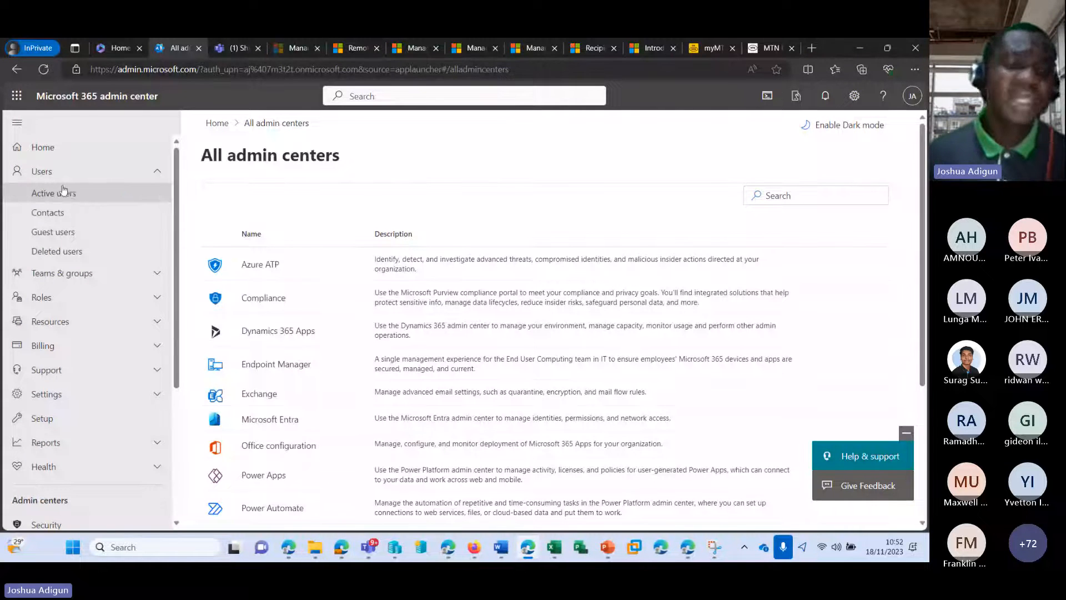
Open Users > Active users and scroll through the accounts and their licences
{"action": "left_click", "coordinate": [77, 194]}
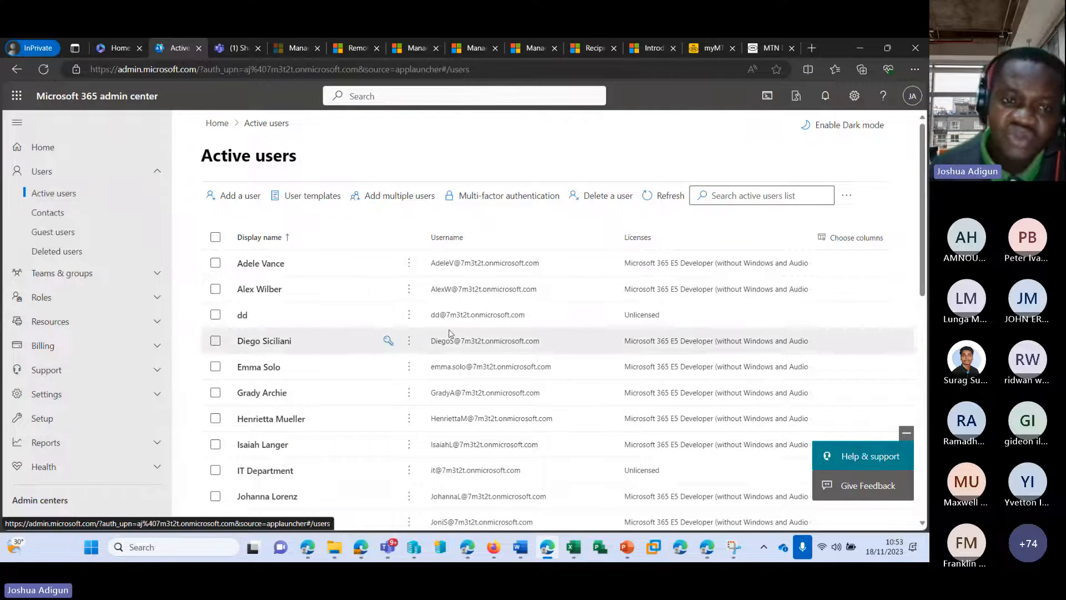
{"action": "scroll", "coordinate": [409, 295], "scroll_direction": "down", "scroll_amount": 2}
{"action": "scroll", "coordinate": [409, 295], "scroll_direction": "down", "scroll_amount": 2}
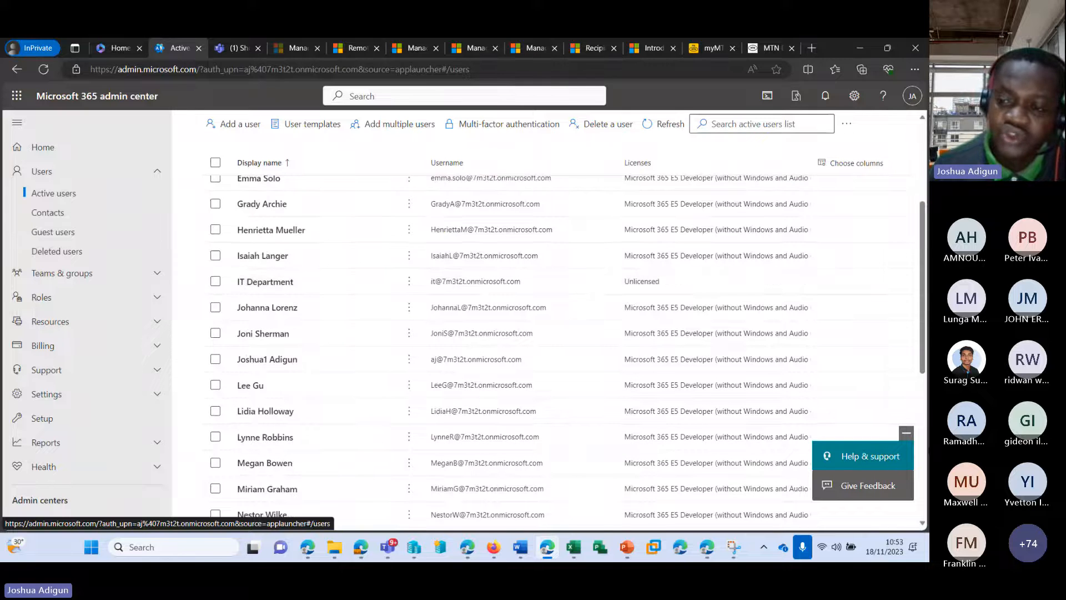
{"action": "scroll", "coordinate": [500, 385], "scroll_direction": "up", "scroll_amount": 3}
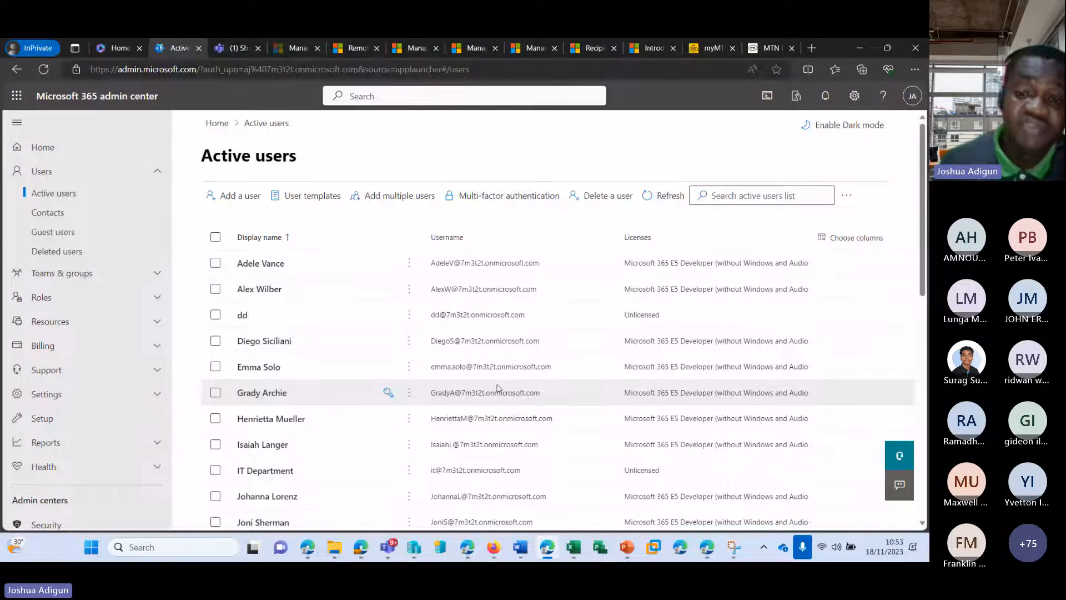
Start adding a user and enter the first and last names so the display name auto-fills
{"action": "left_click", "coordinate": [238, 196]}
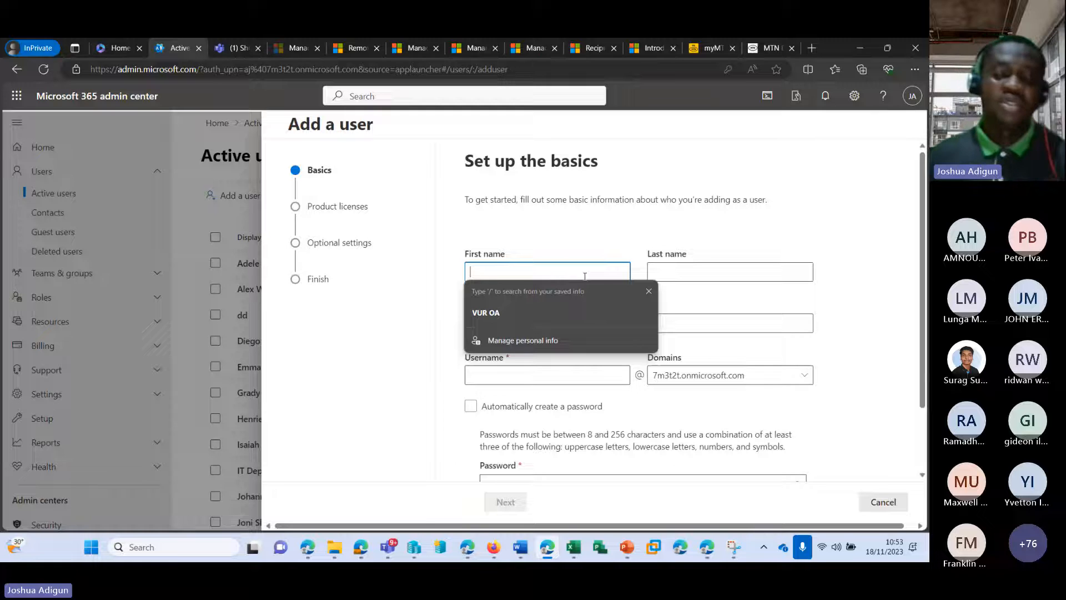
{"action": "type", "text": "surag"}
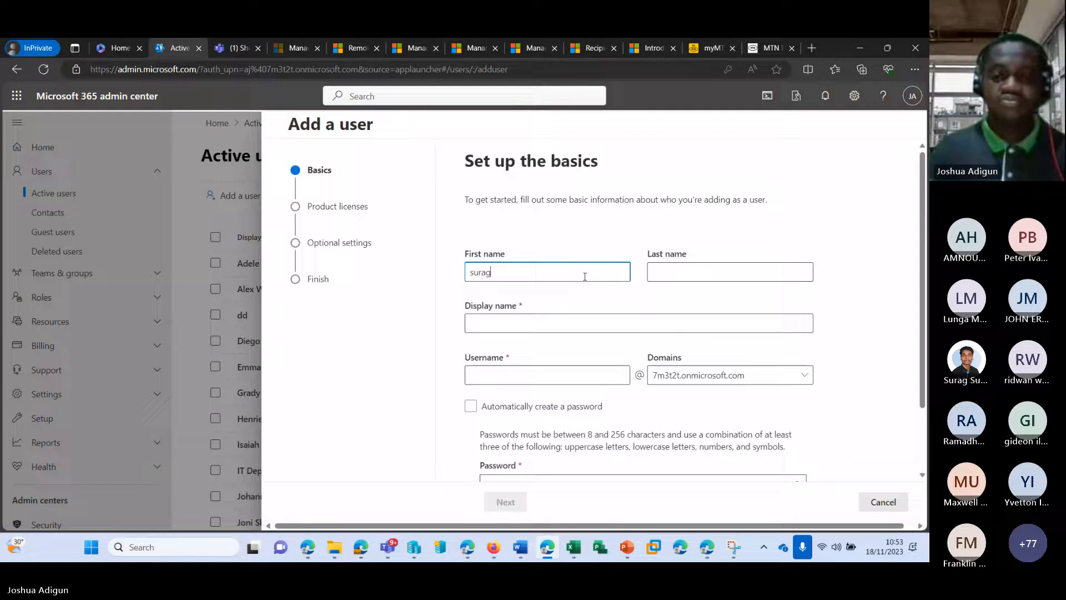
{"action": "left_click", "coordinate": [770, 271]}
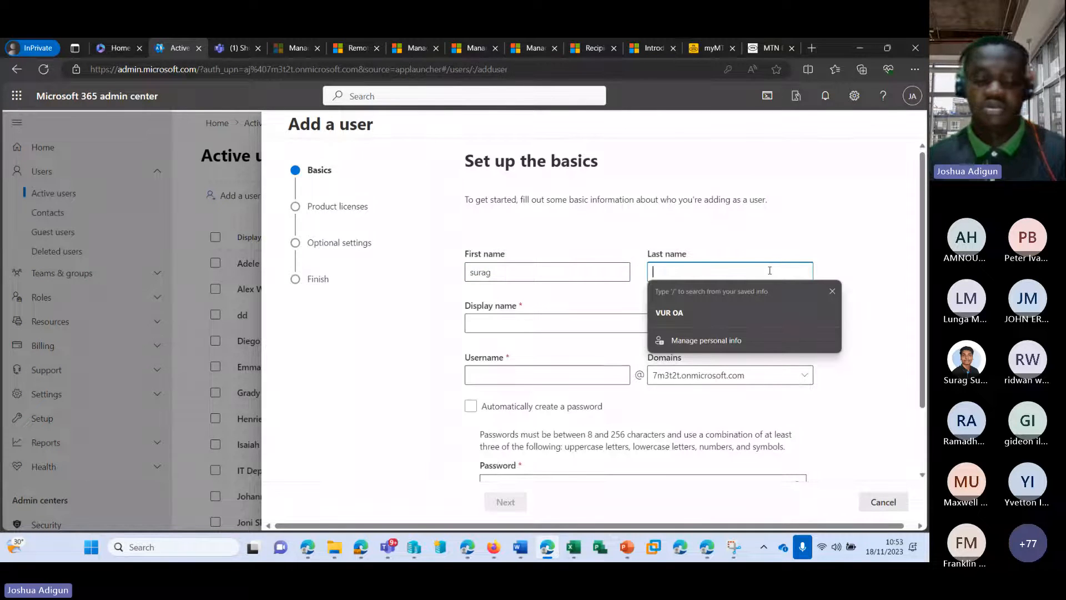
{"action": "type", "text": "sura"}
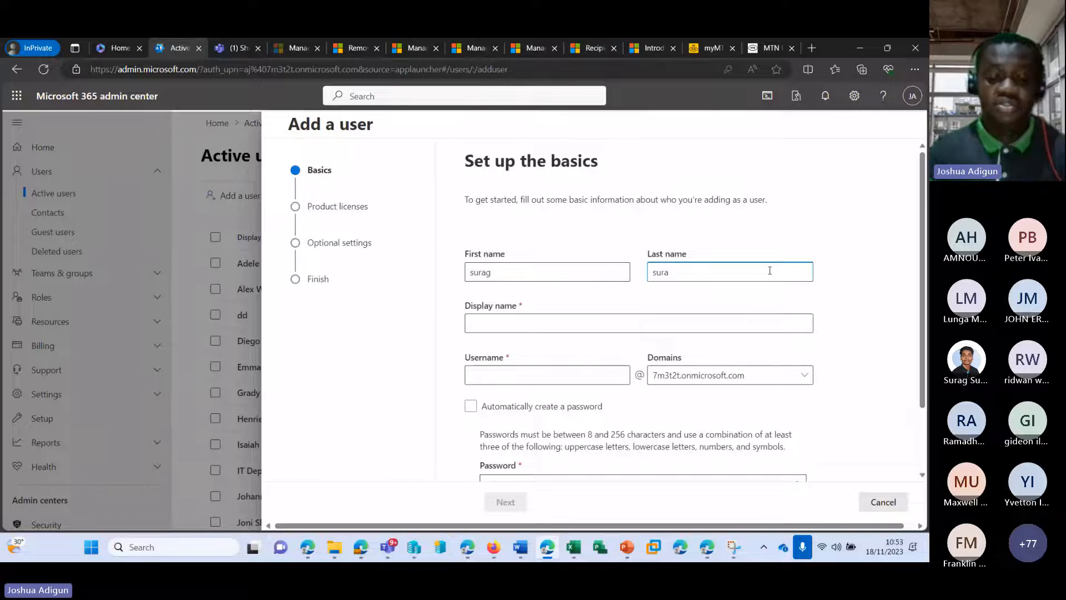
{"action": "type", "text": "g"}
{"action": "key", "text": "Tab"}
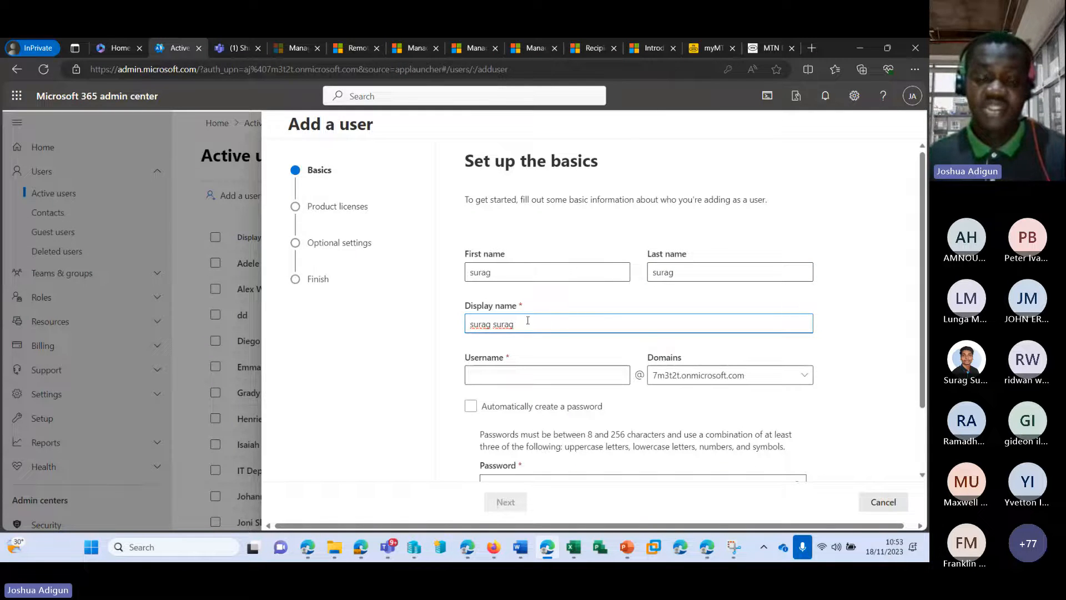
Enter the new user's username and open the Domains list
{"action": "left_click", "coordinate": [912, 96]}
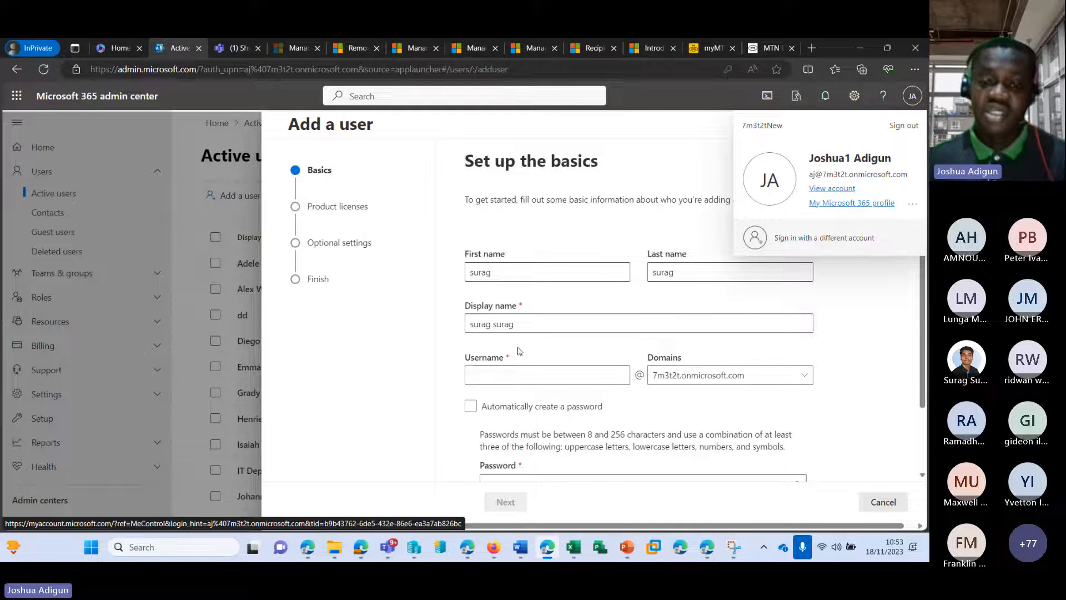
{"action": "left_click", "coordinate": [487, 374]}
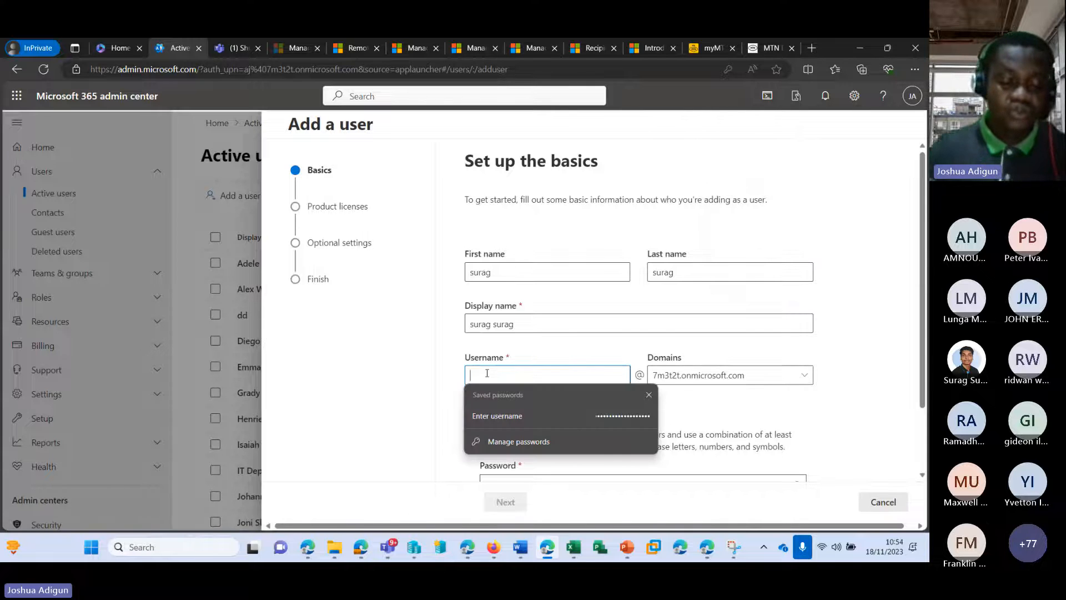
{"action": "type", "text": "surag.surag"}
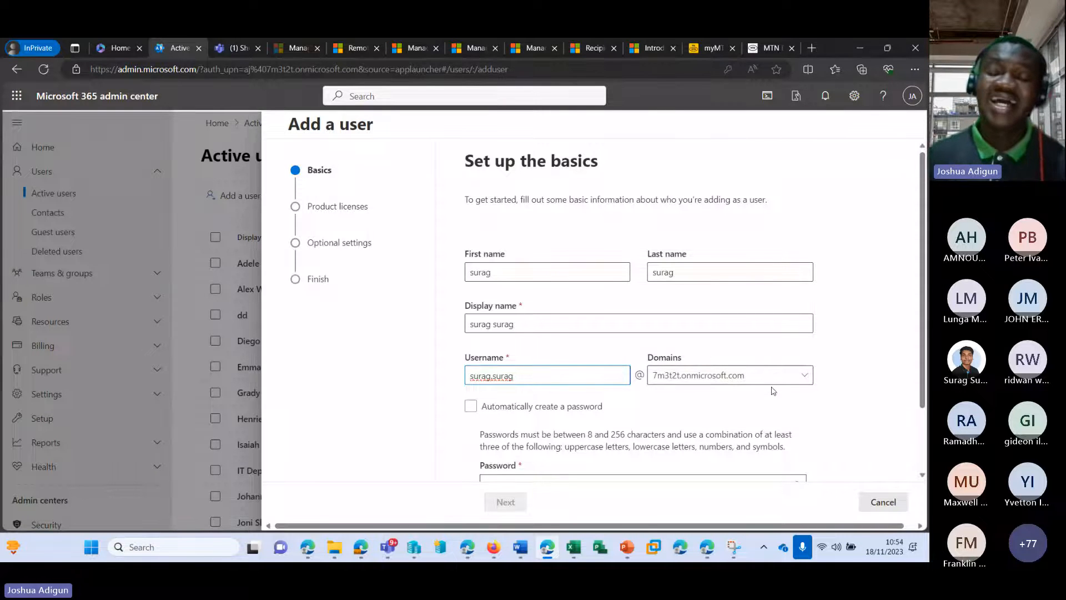
{"action": "left_click", "coordinate": [796, 380]}
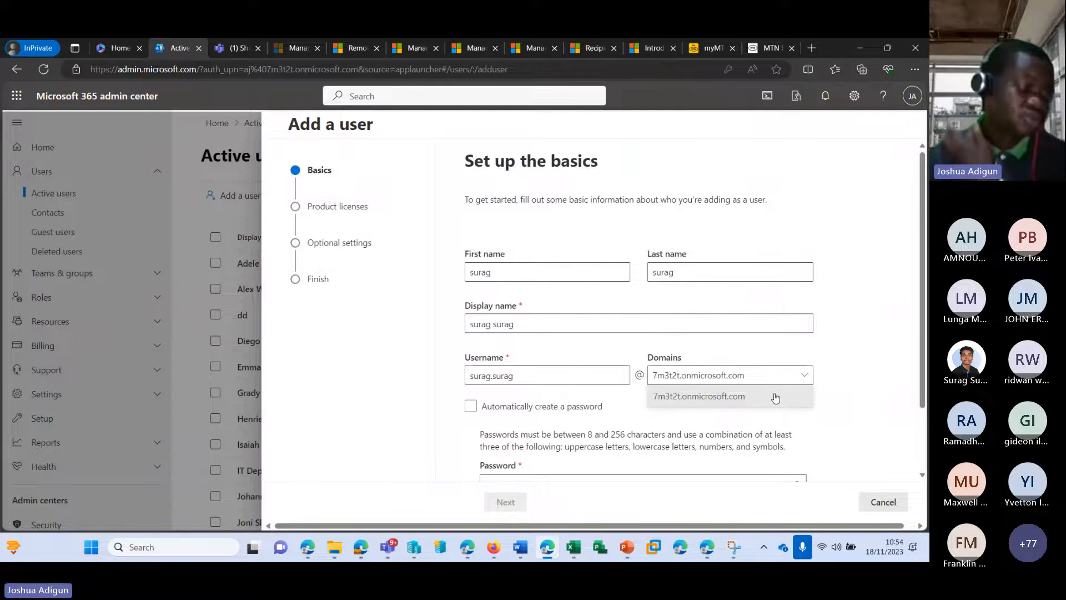
Choose the 7m3t2t.onmicrosoft.com domain for the new username
{"action": "left_click", "coordinate": [746, 397]}
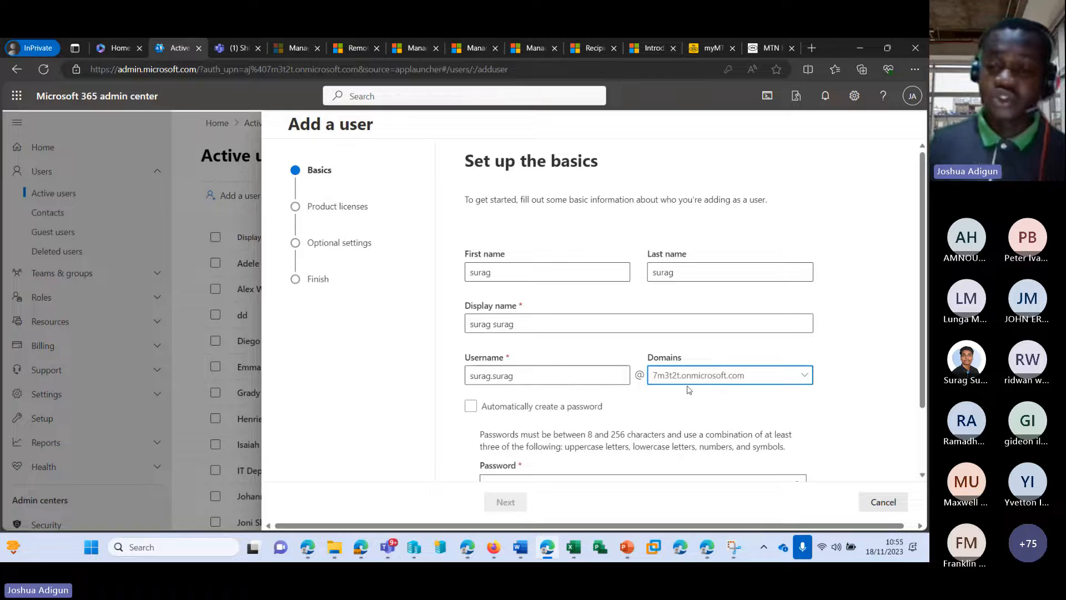
Set the password manually and require a password change at first sign-in
{"action": "scroll", "coordinate": [524, 366], "scroll_direction": "down", "scroll_amount": 2}
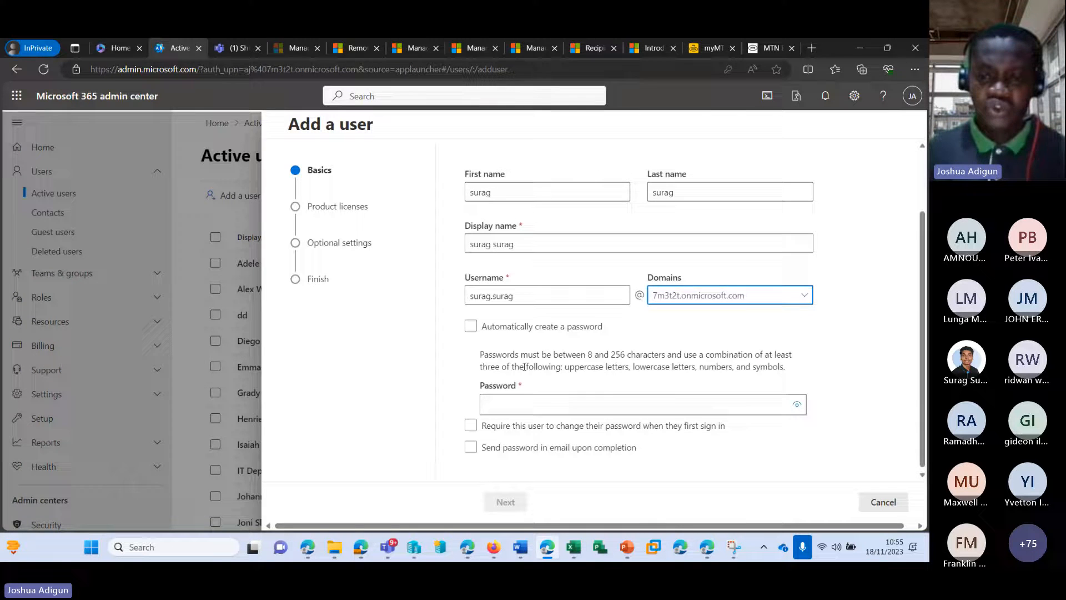
{"action": "left_click", "coordinate": [471, 327]}
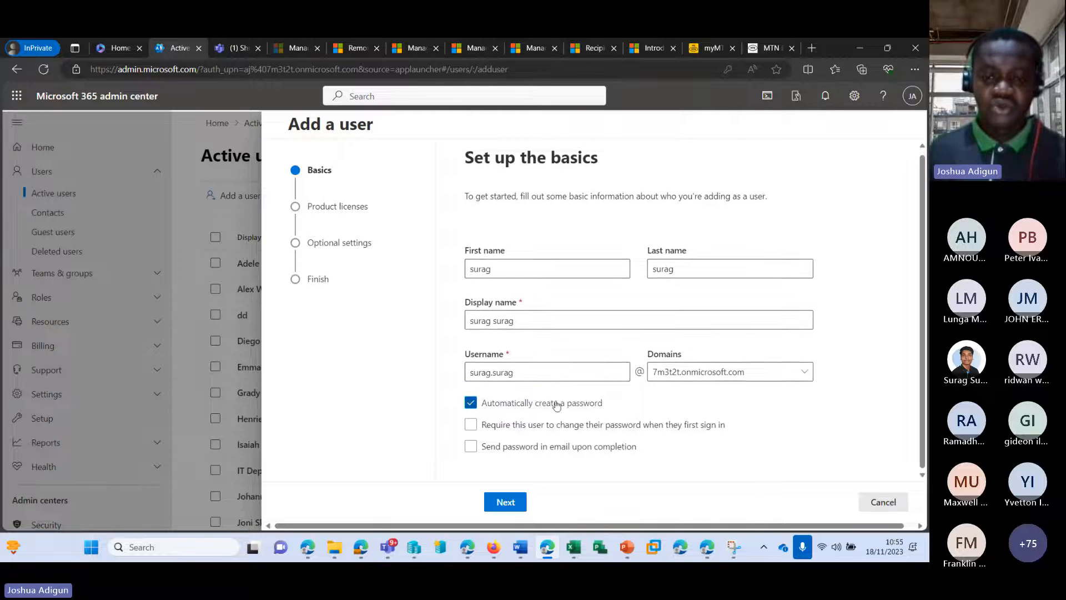
{"action": "left_click", "coordinate": [470, 404]}
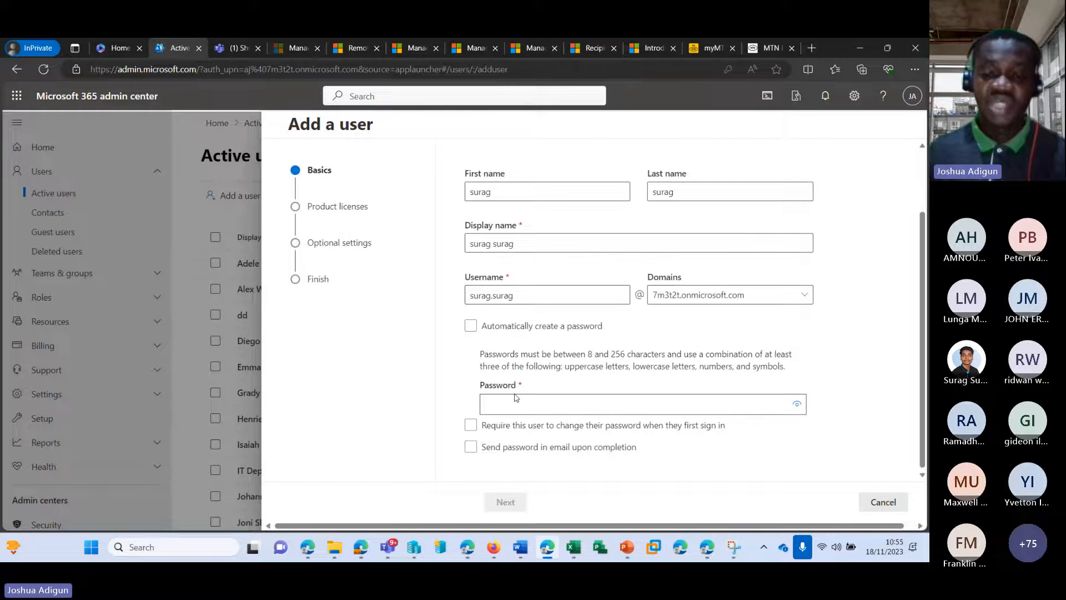
{"action": "left_click", "coordinate": [471, 426]}
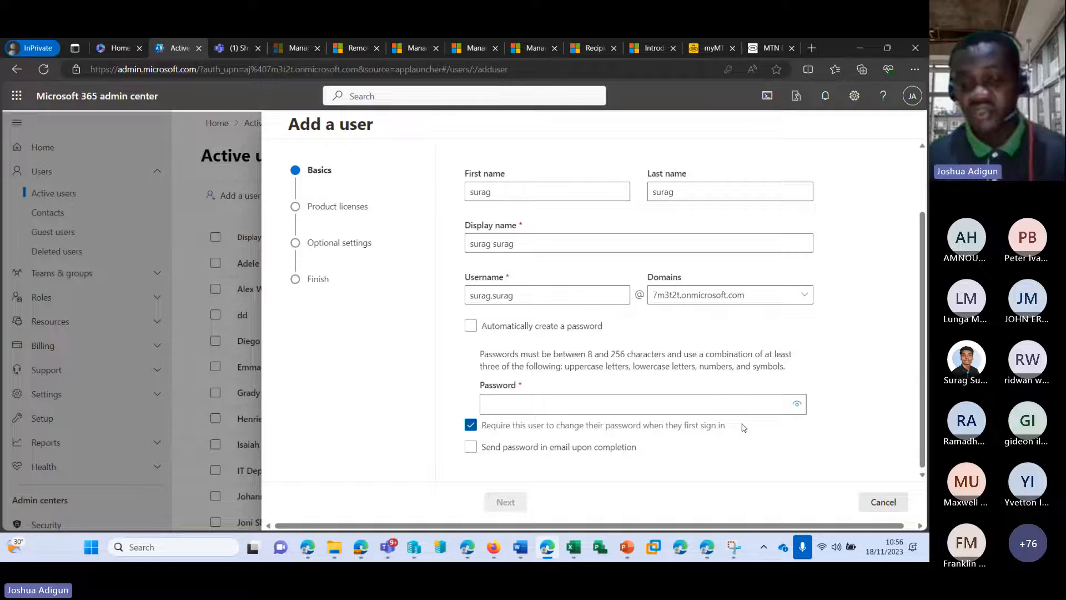
Turn on emailing the password, enter recipient addresses, then clear the recipients field
{"action": "left_click", "coordinate": [470, 447]}
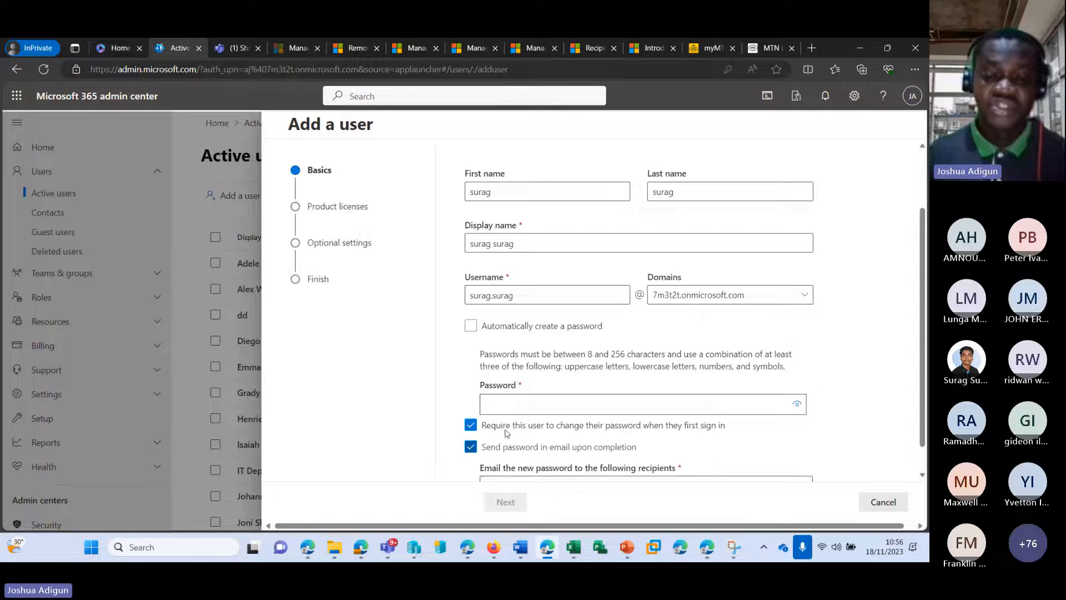
{"action": "left_click_drag", "start_coordinate": [593, 456], "coordinate": [450, 459]}
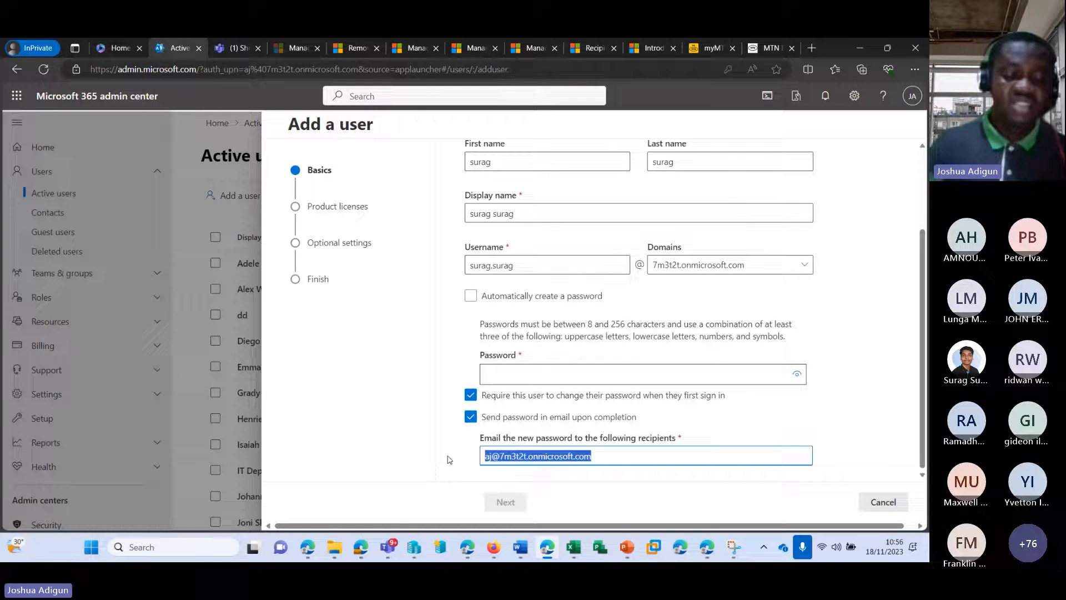
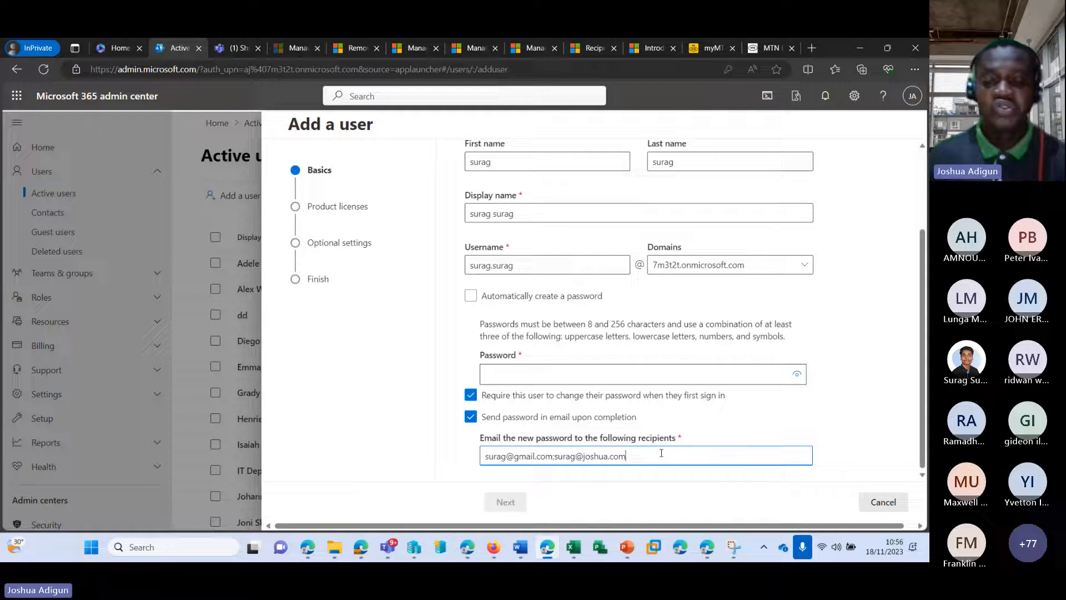
{"action": "left_click_drag", "start_coordinate": [661, 453], "coordinate": [425, 453]}
{"action": "key", "text": "BackSpace"}
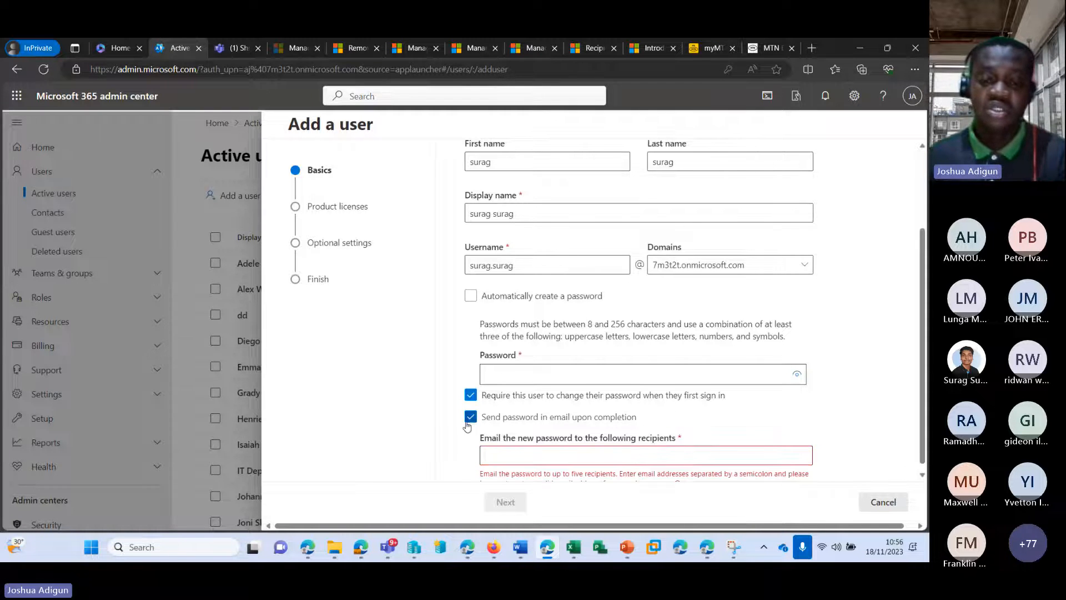
Turn off emailing the password and type a password into the Password field
{"action": "left_click", "coordinate": [470, 416]}
{"action": "left_click", "coordinate": [593, 405]}
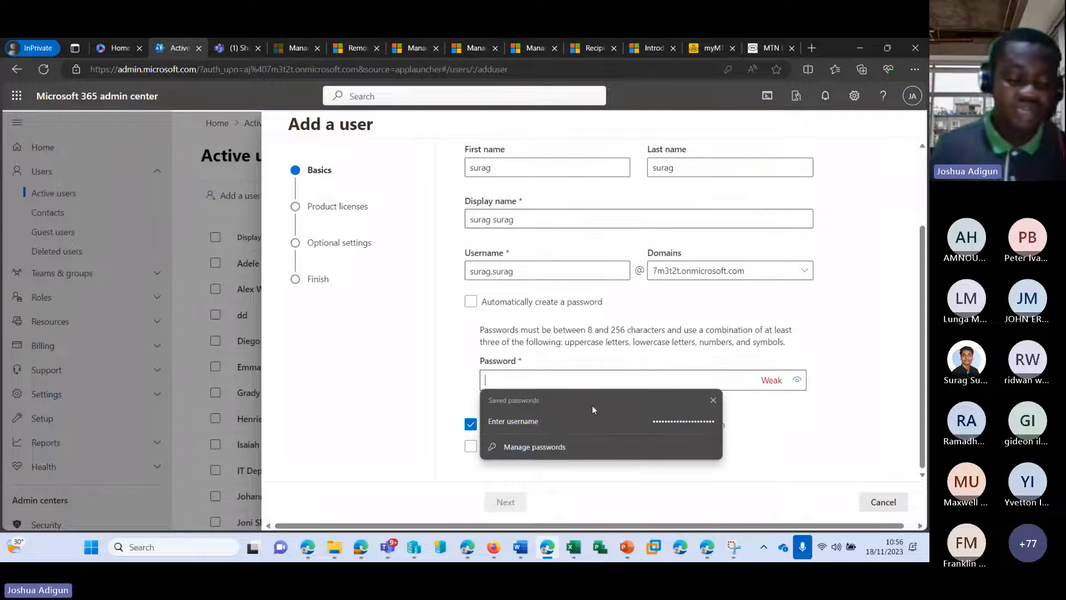
{"action": "type", "text": "***"}
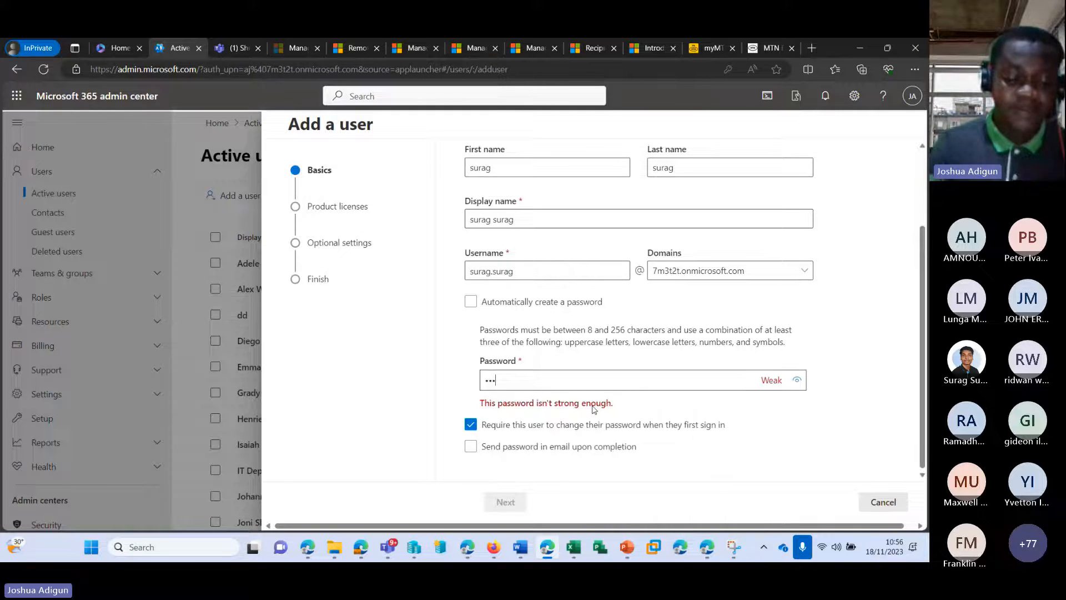
{"action": "type", "text": "******"}
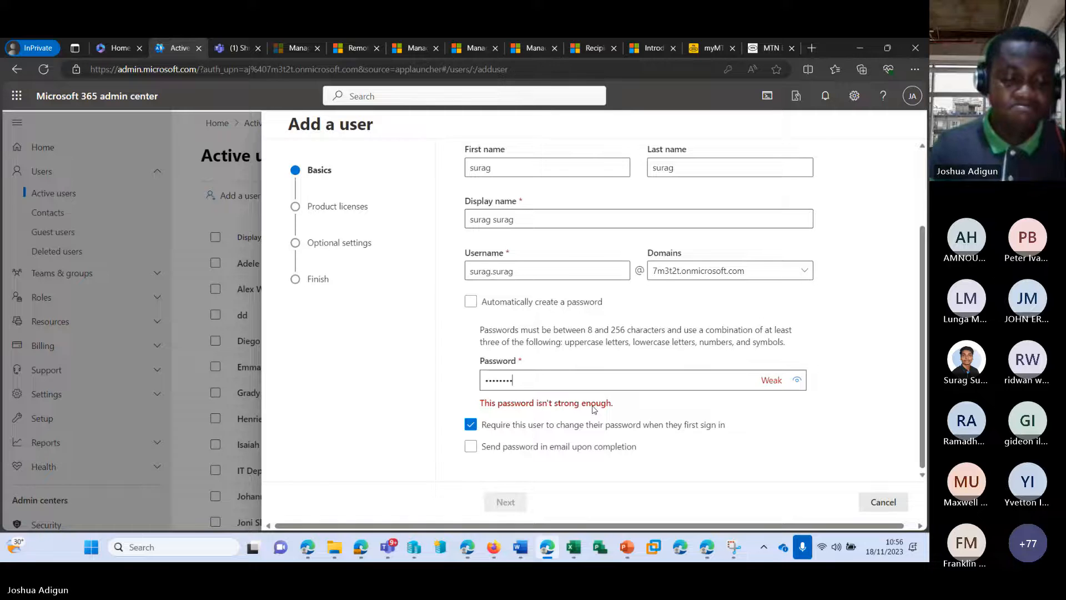
{"action": "type", "text": "****"}
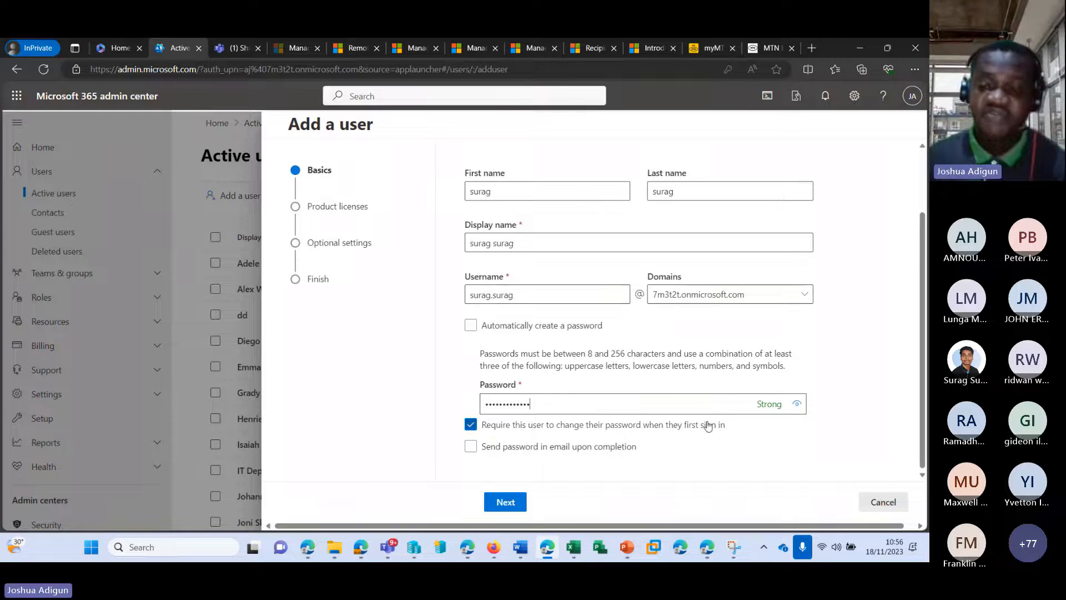
{"action": "key", "text": "ctrl+a"}
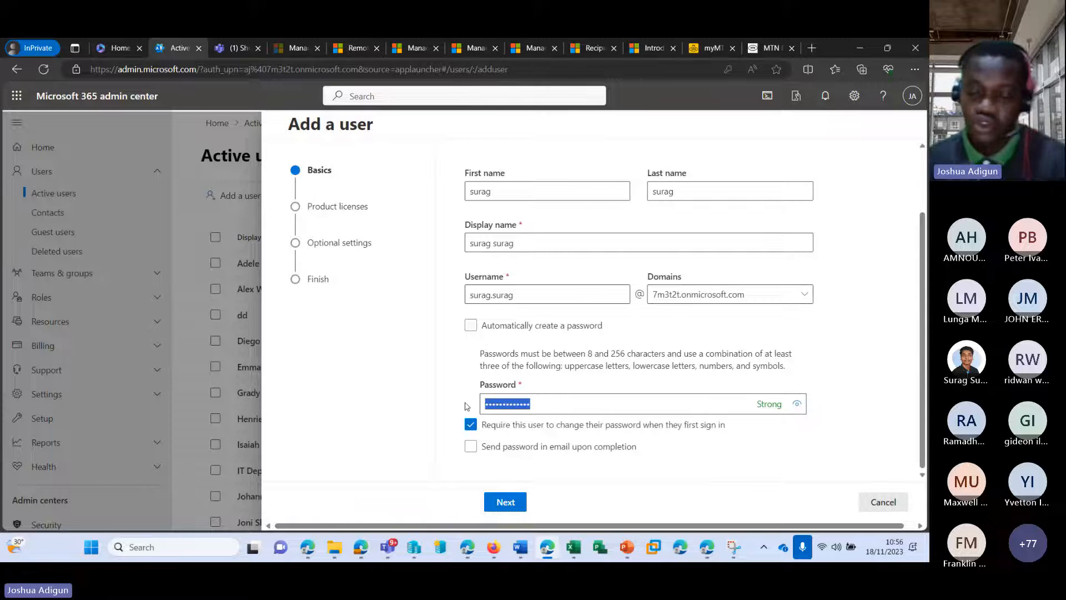
{"action": "key", "text": "BackSpace"}
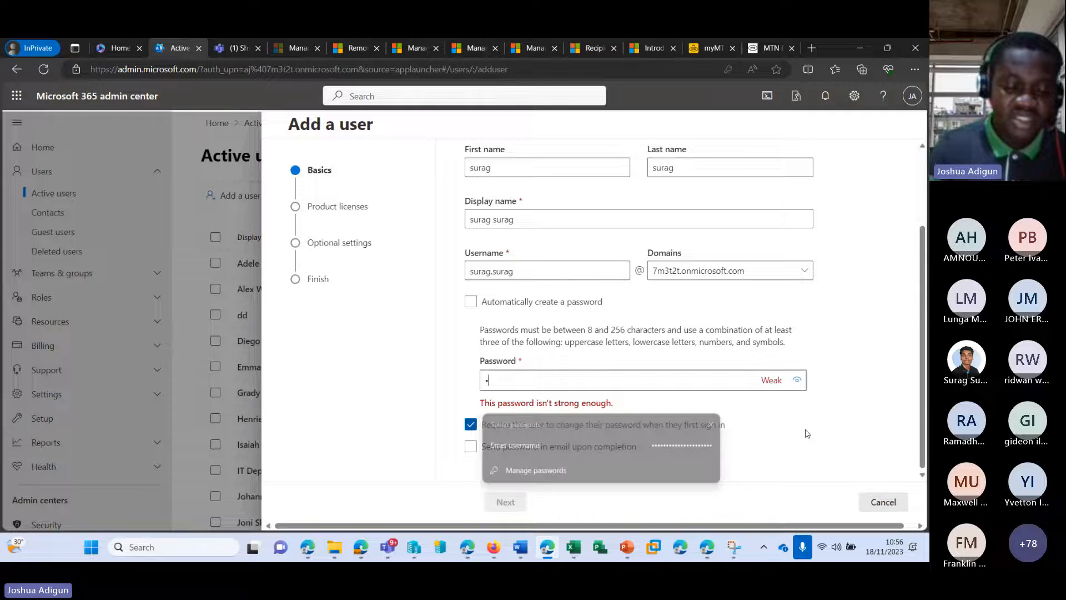
{"action": "type", "text": "••••••••••"}
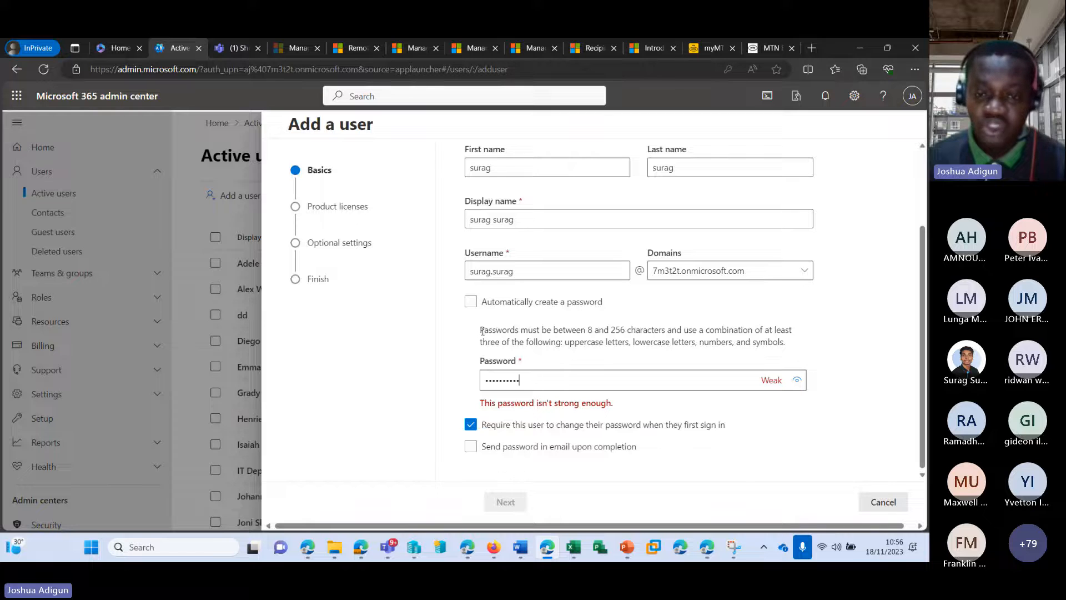
Replace it with a strong password meeting the 8–256 character rules and continue to licences
{"action": "left_click_drag", "start_coordinate": [480, 330], "coordinate": [799, 341]}
{"action": "left_click", "coordinate": [584, 336]}
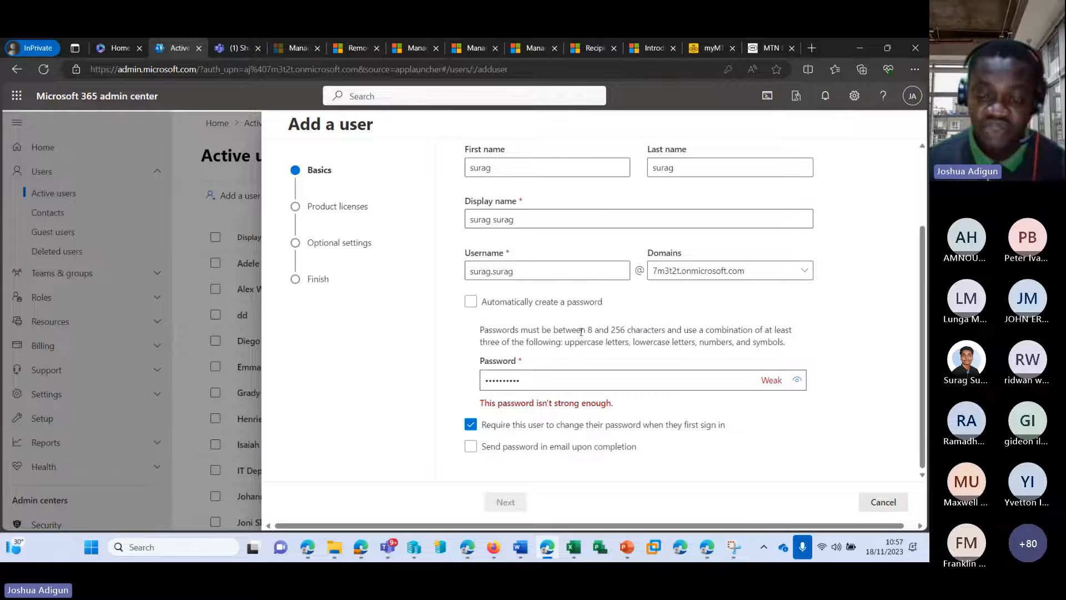
{"action": "left_click_drag", "start_coordinate": [587, 329], "coordinate": [538, 330]}
{"action": "left_click", "coordinate": [641, 343]}
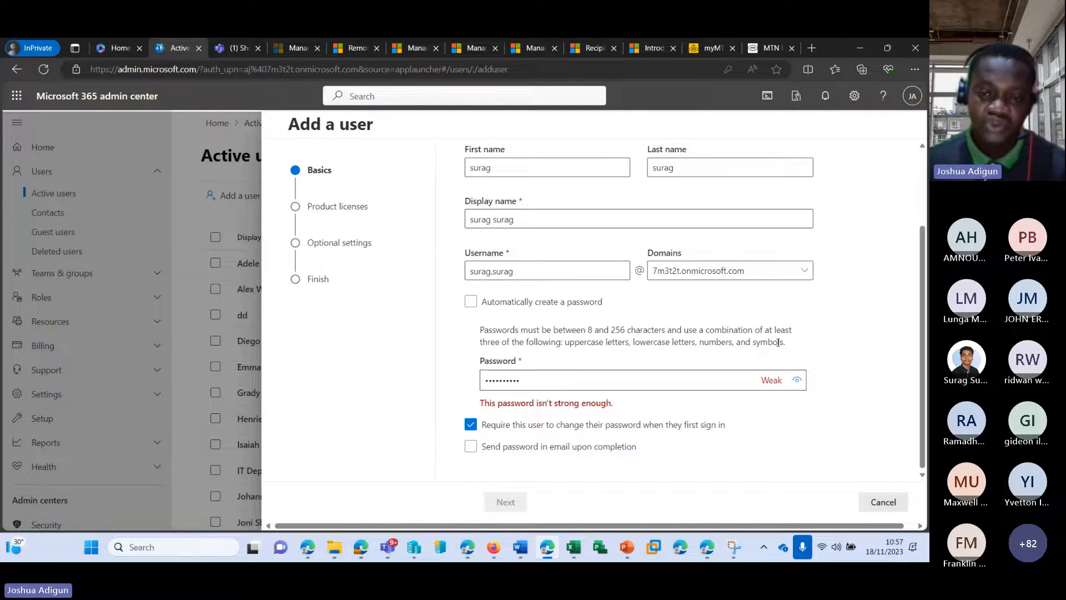
{"action": "left_click_drag", "start_coordinate": [527, 379], "coordinate": [470, 383]}
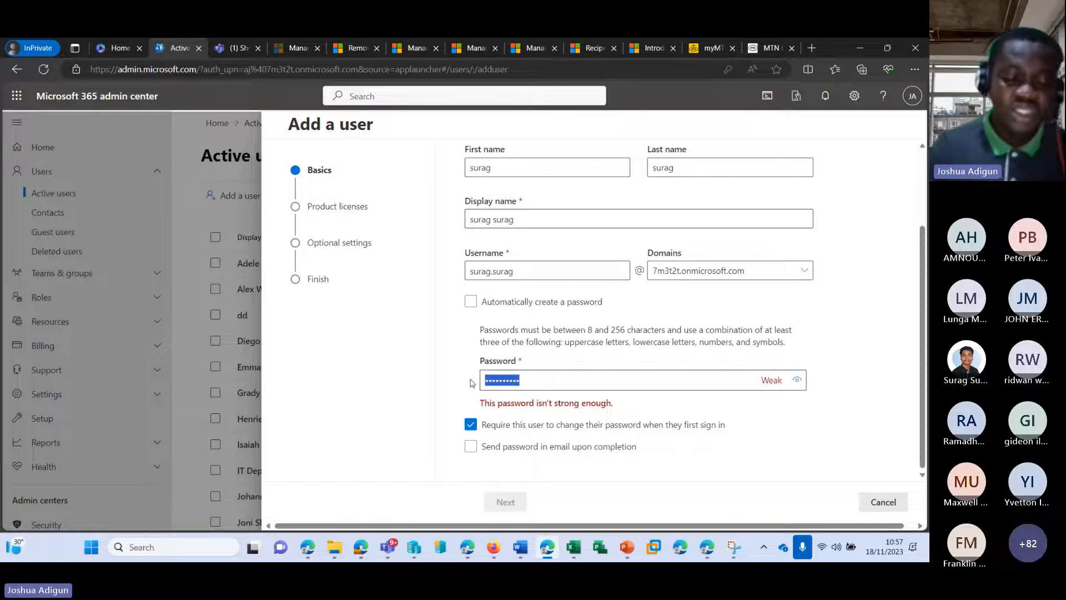
{"action": "type", "text": "P@"}
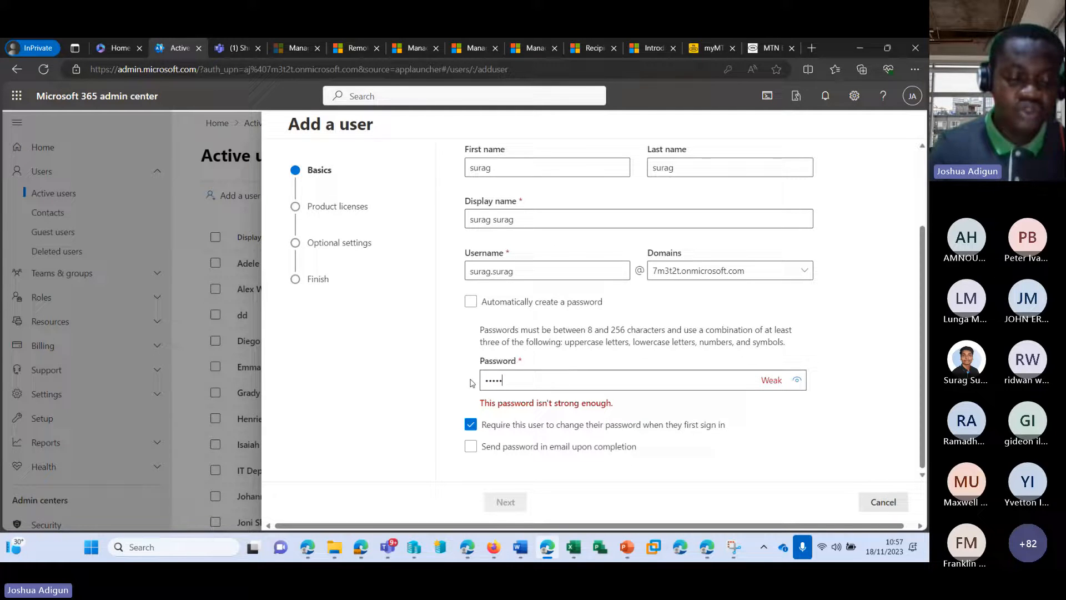
{"action": "type", "text": "ssw0rd12"}
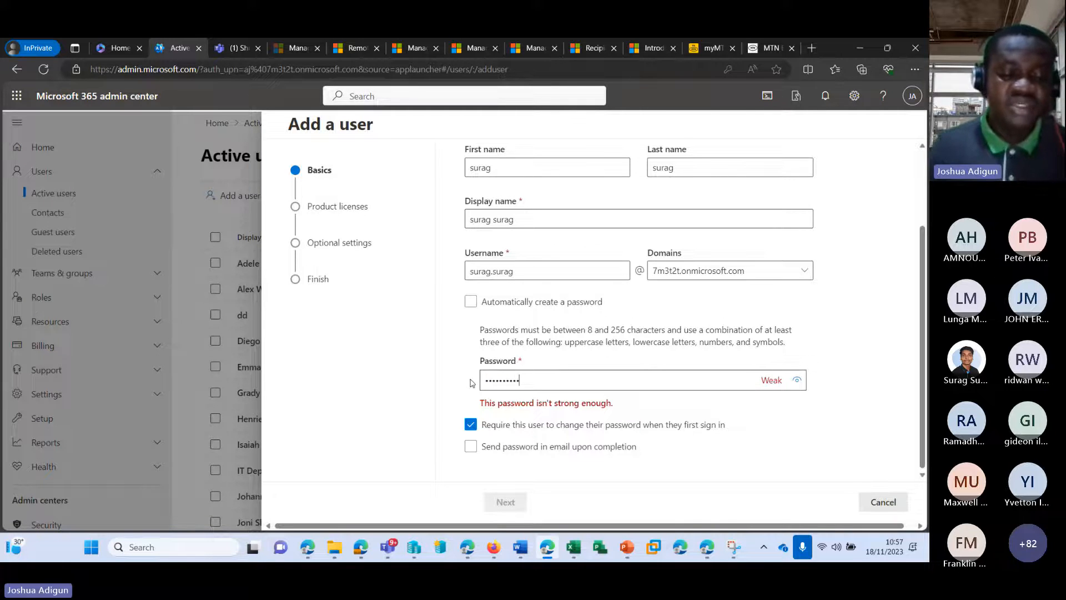
{"action": "type", "text": "345"}
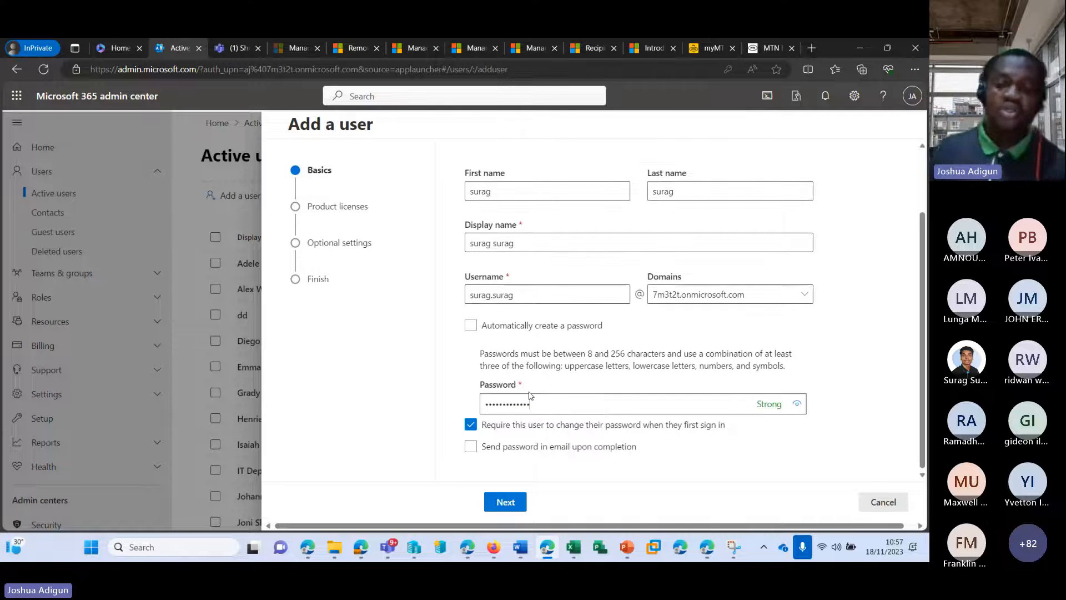
{"action": "left_click", "coordinate": [501, 503]}
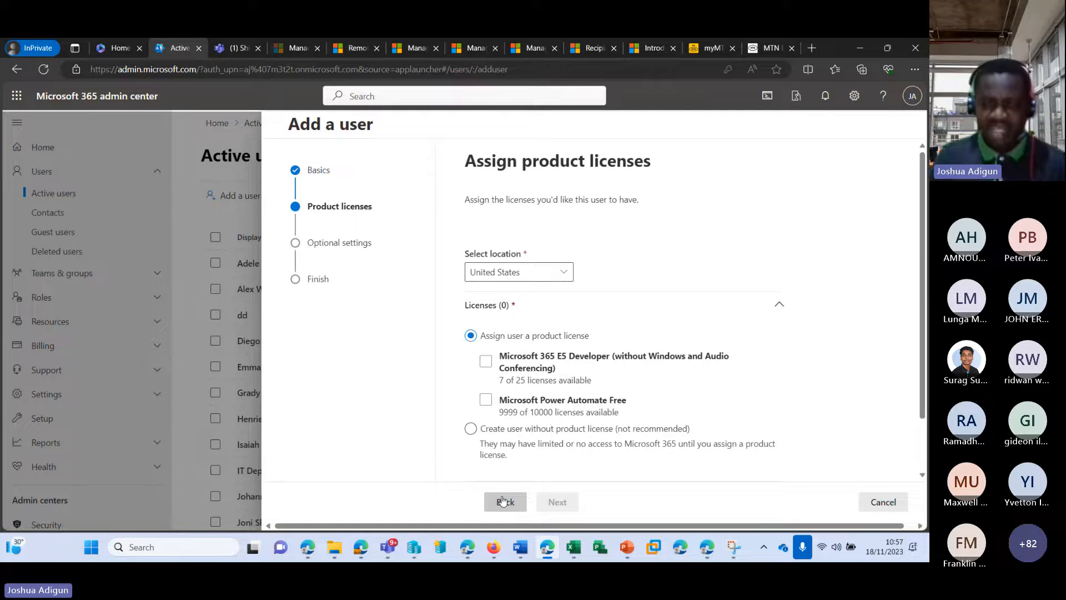
Pick India from the Select location country list for the new user
{"action": "left_click", "coordinate": [566, 281]}
{"action": "left_click", "coordinate": [566, 282]}
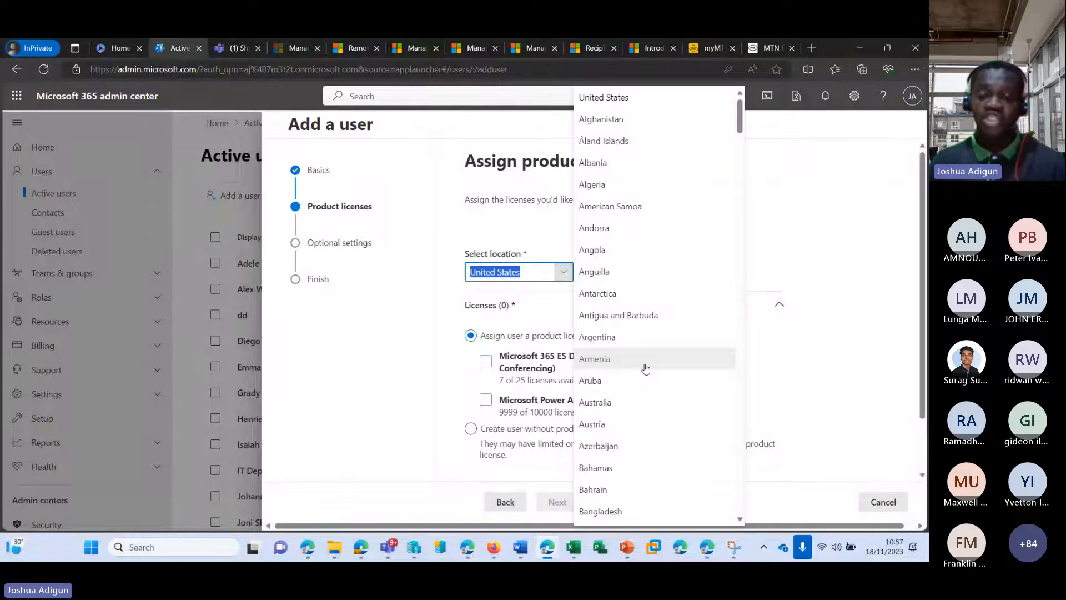
{"action": "scroll", "coordinate": [611, 342], "scroll_direction": "down", "scroll_amount": 10}
{"action": "scroll", "coordinate": [611, 341], "scroll_direction": "down", "scroll_amount": 15}
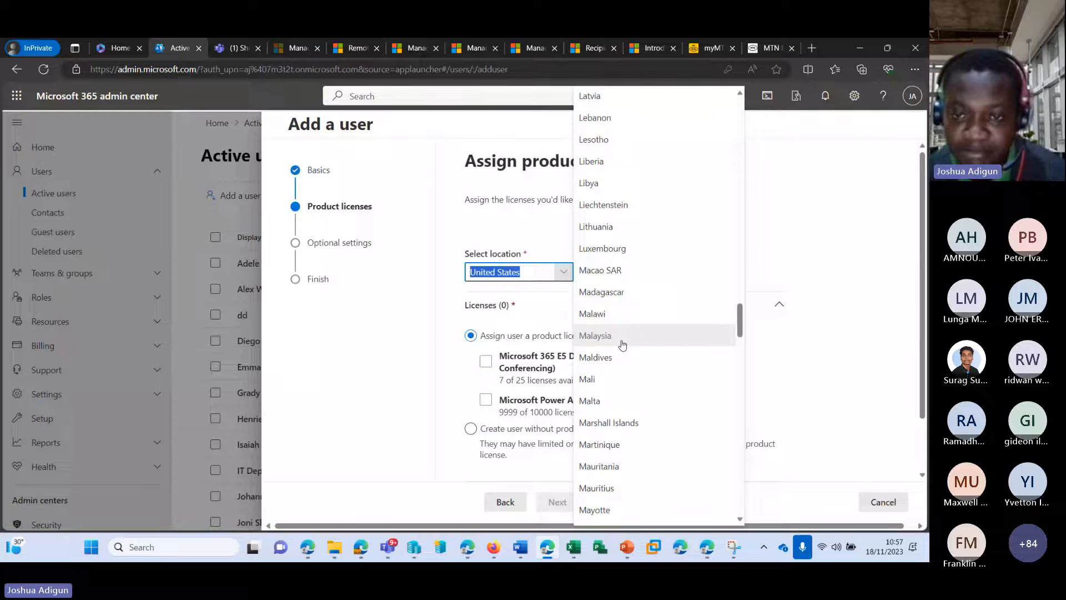
{"action": "scroll", "coordinate": [623, 346], "scroll_direction": "down", "scroll_amount": 5}
{"action": "scroll", "coordinate": [622, 329], "scroll_direction": "up", "scroll_amount": 13}
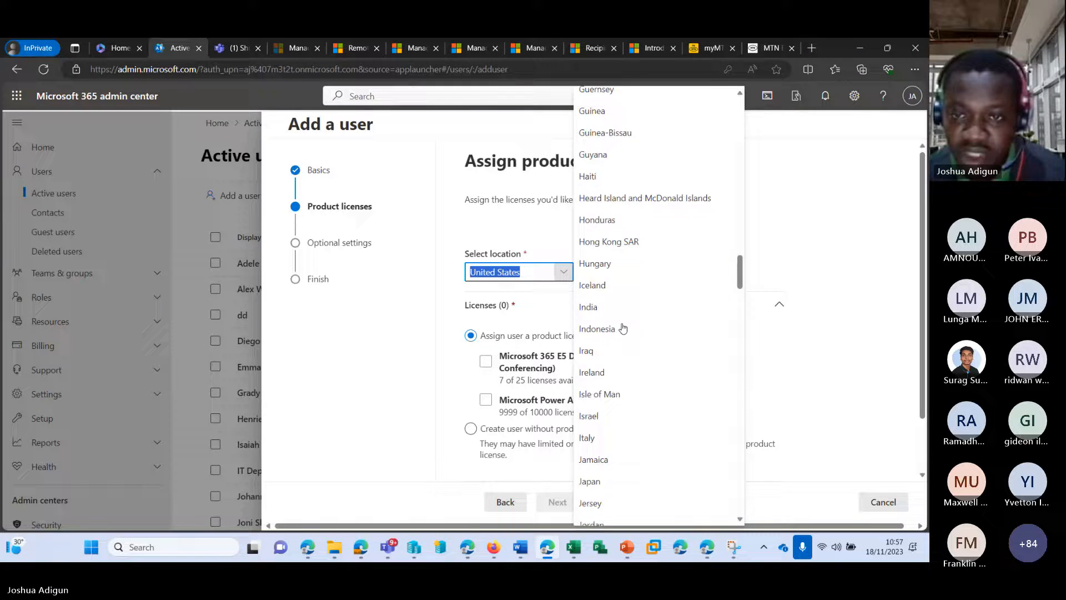
{"action": "scroll", "coordinate": [638, 321], "scroll_direction": "down", "scroll_amount": 5}
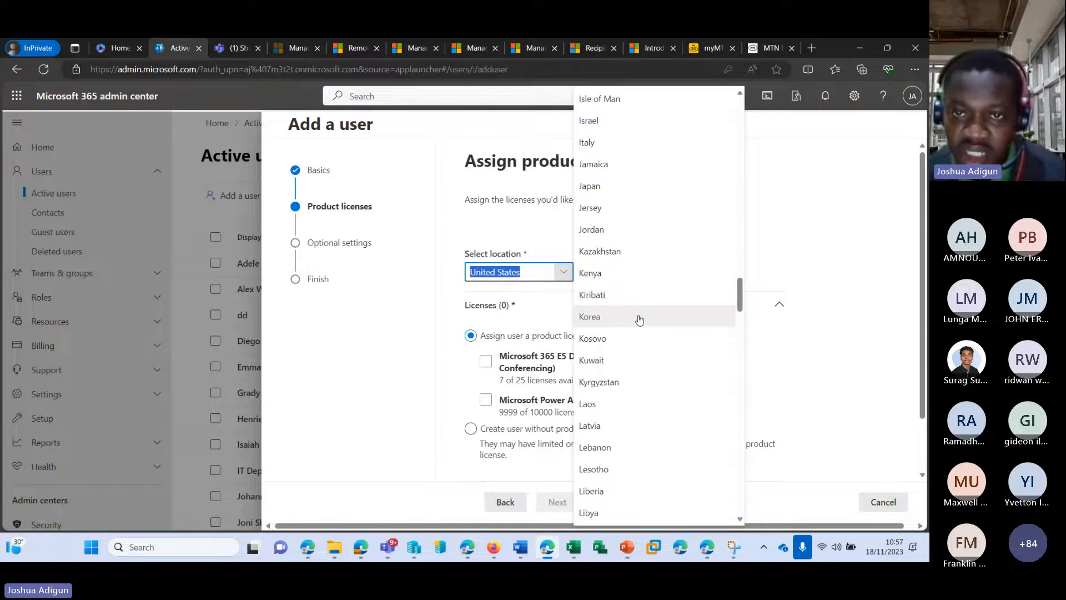
{"action": "scroll", "coordinate": [640, 319], "scroll_direction": "up", "scroll_amount": 3}
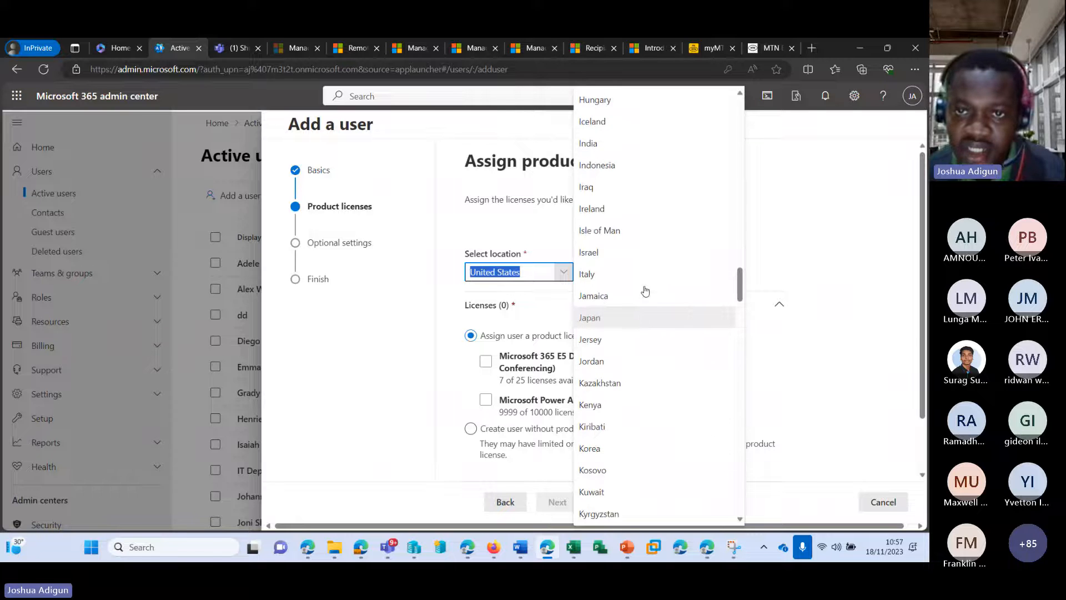
{"action": "left_click", "coordinate": [605, 144]}
{"action": "scroll", "coordinate": [528, 260], "scroll_direction": "down", "scroll_amount": 1}
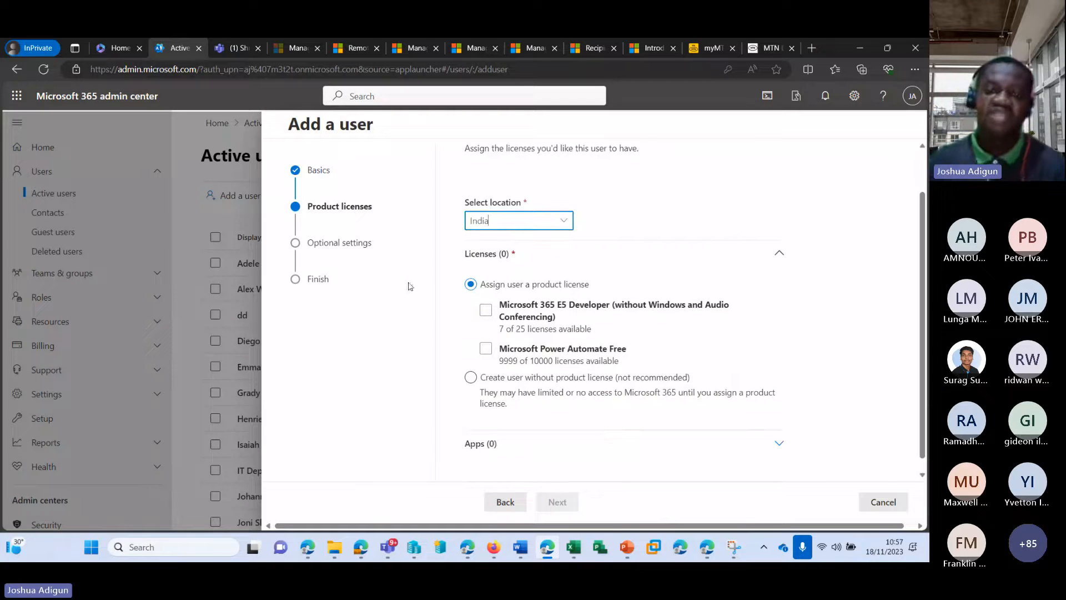
Tick Microsoft 365 E5 Developer (without Windows and Audio Conferencing), leaving 6 of 25 licences available
{"action": "left_click", "coordinate": [528, 315]}
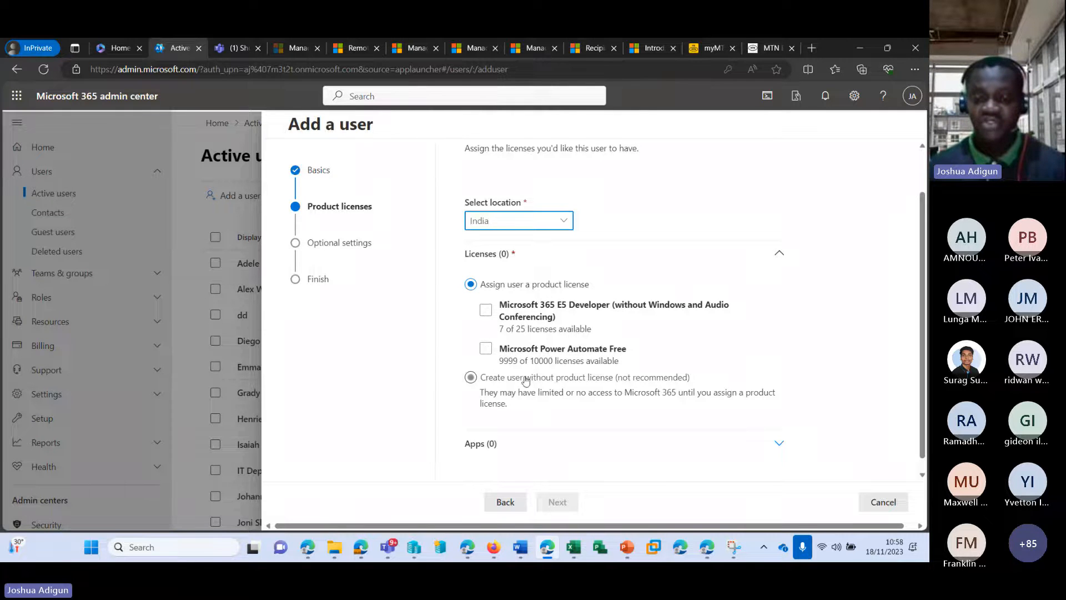
{"action": "left_click", "coordinate": [480, 379]}
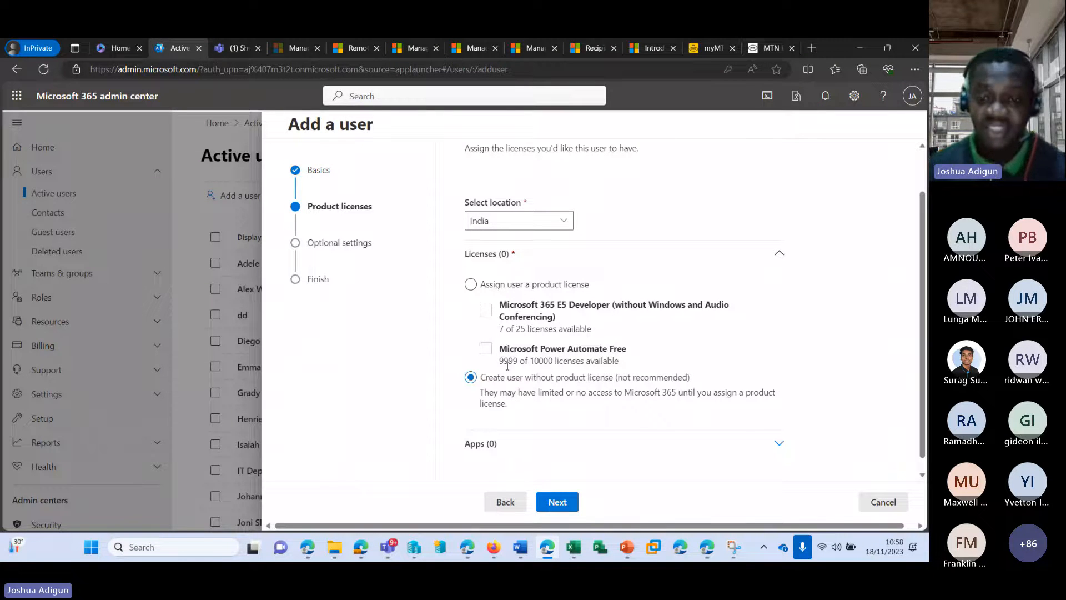
{"action": "left_click", "coordinate": [470, 286]}
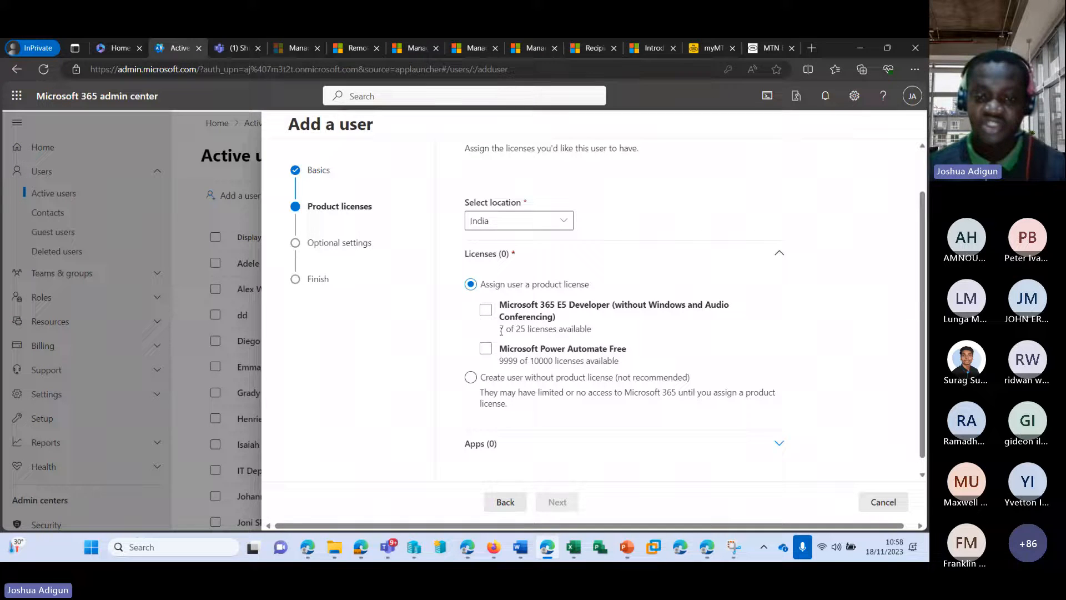
{"action": "mouse_move", "coordinate": [499, 329]}
{"action": "left_mouse_down"}
{"action": "mouse_move", "coordinate": [521, 332]}
{"action": "mouse_move", "coordinate": [503, 334]}
{"action": "left_mouse_up"}
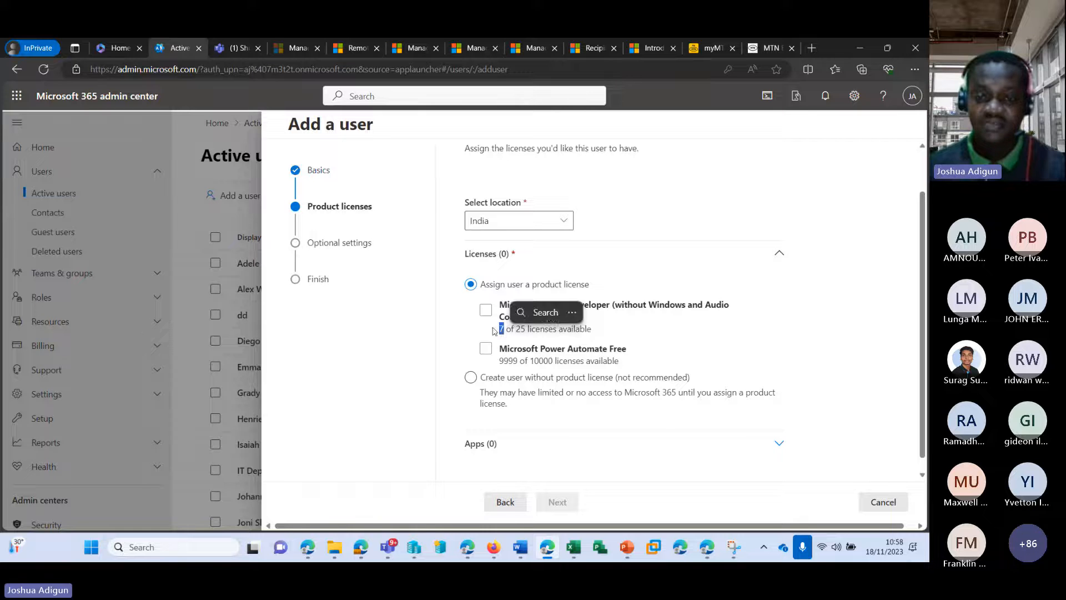
{"action": "left_click", "coordinate": [485, 309]}
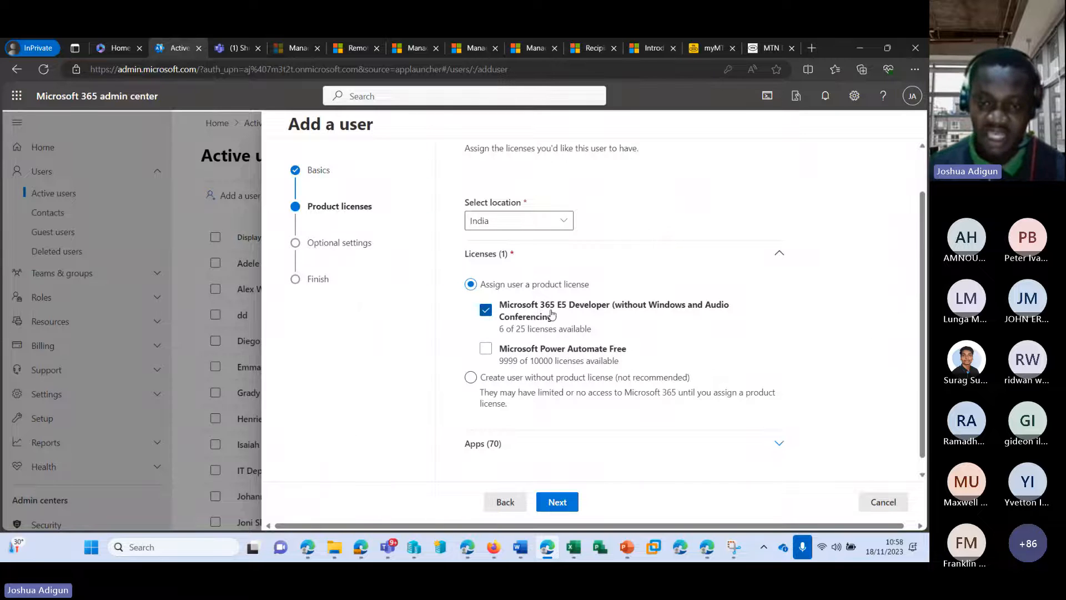
{"action": "scroll", "coordinate": [594, 280], "scroll_direction": "down", "scroll_amount": 1}
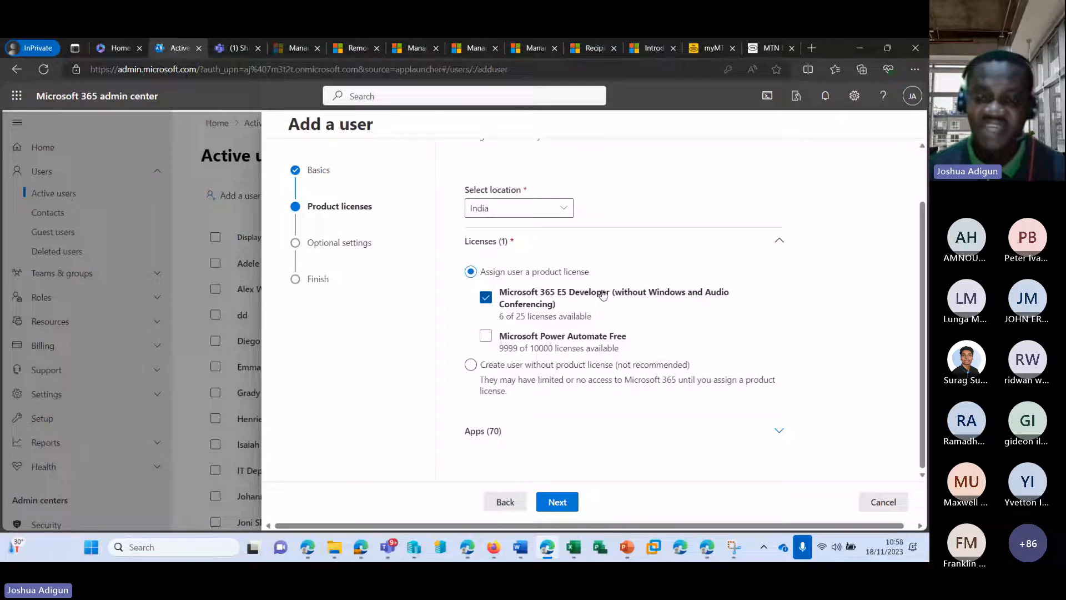
Expand the licence's Apps (70) list and turn off Exchange Online (Plan 2)
{"action": "left_click", "coordinate": [488, 433]}
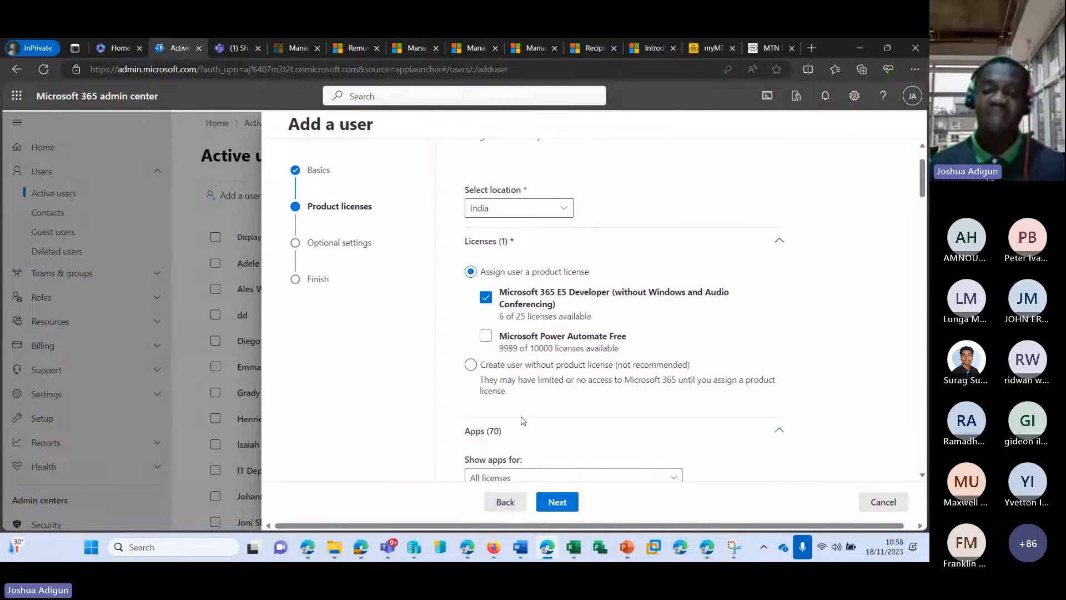
{"action": "scroll", "coordinate": [533, 344], "scroll_direction": "down", "scroll_amount": 3}
{"action": "scroll", "coordinate": [537, 336], "scroll_direction": "down", "scroll_amount": 7}
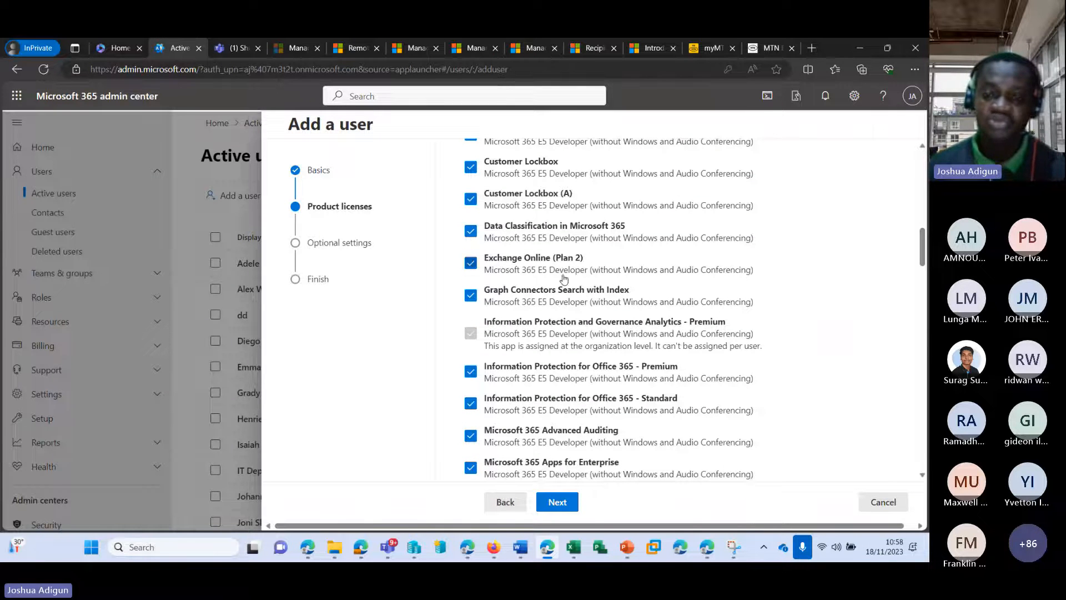
{"action": "left_click", "coordinate": [470, 265]}
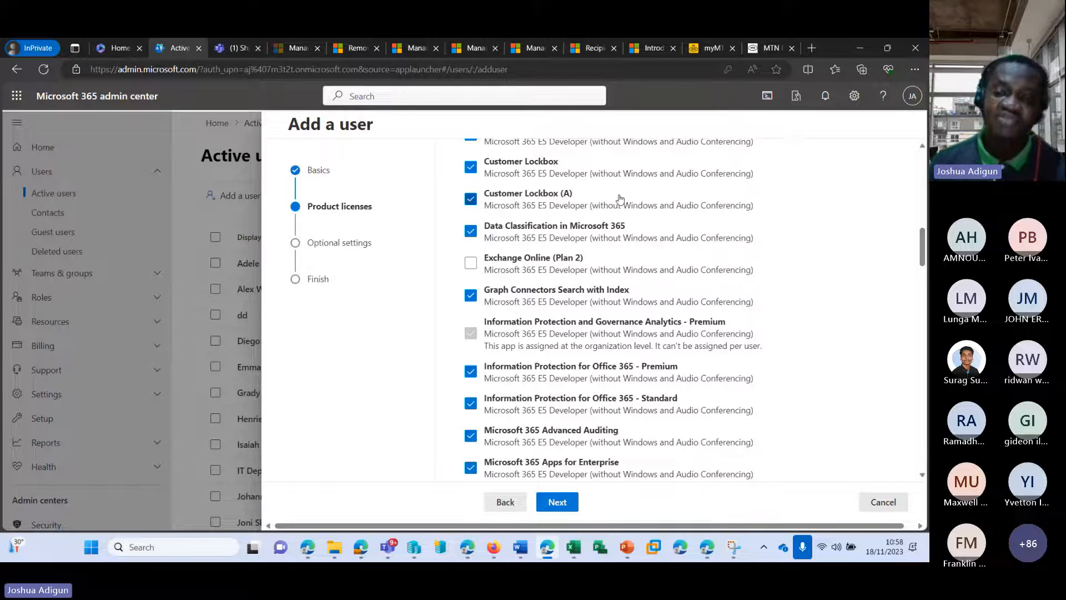
{"action": "scroll", "coordinate": [620, 199], "scroll_direction": "up", "scroll_amount": 1}
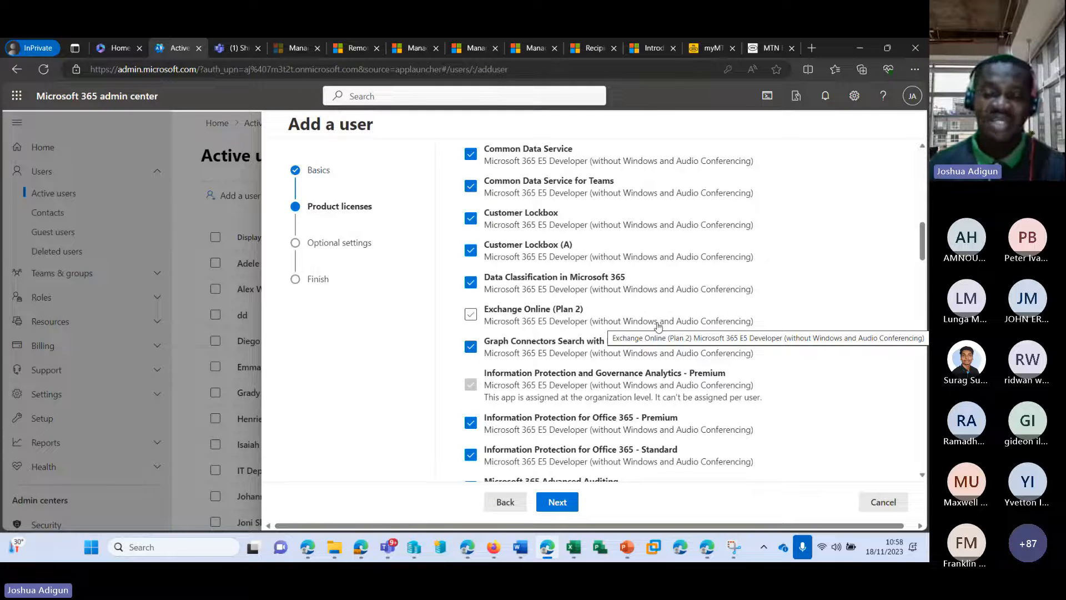
{"action": "scroll", "coordinate": [654, 323], "scroll_direction": "down", "scroll_amount": 3}
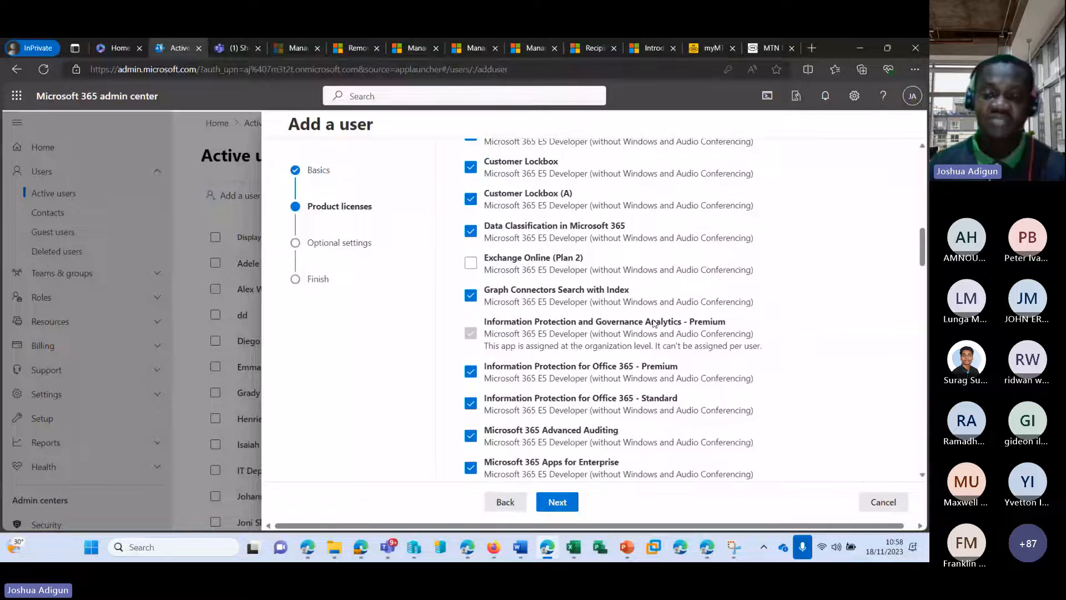
{"action": "scroll", "coordinate": [643, 328], "scroll_direction": "down", "scroll_amount": 3}
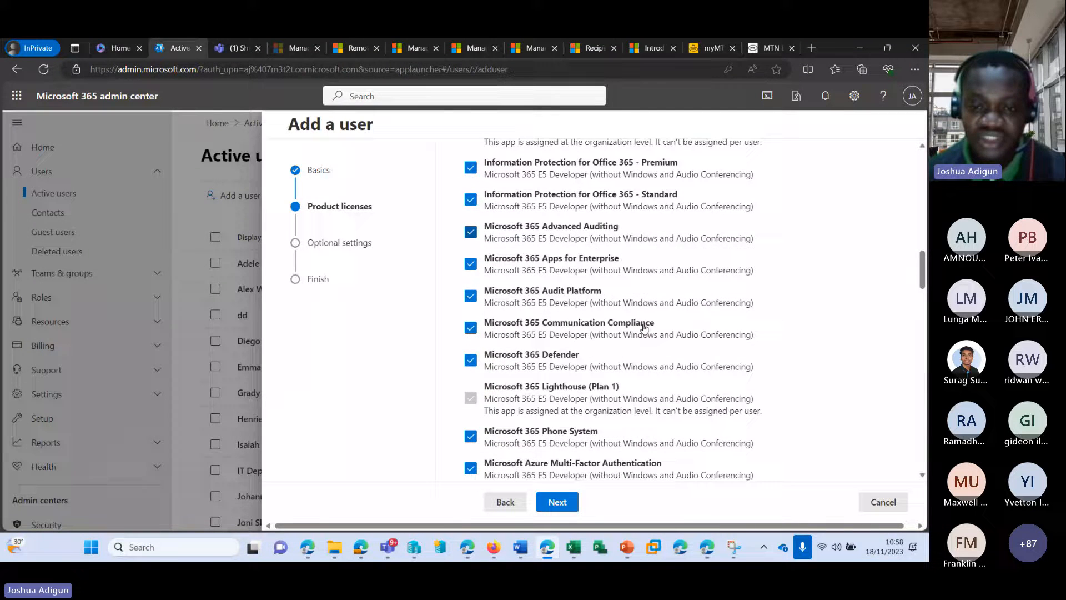
{"action": "scroll", "coordinate": [645, 327], "scroll_direction": "down", "scroll_amount": 7}
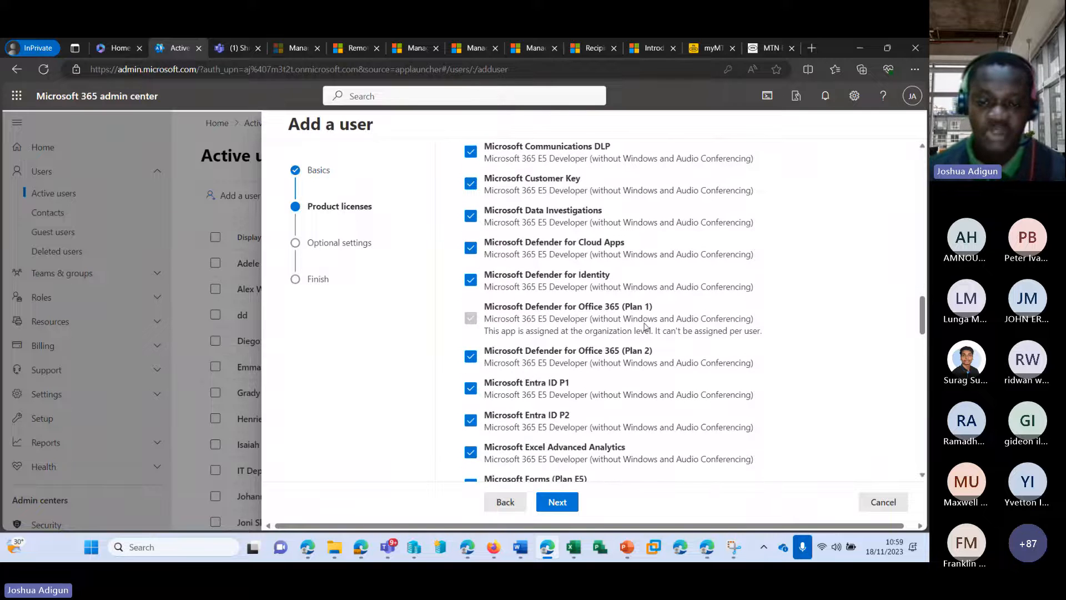
{"action": "scroll", "coordinate": [644, 326], "scroll_direction": "down", "scroll_amount": 8}
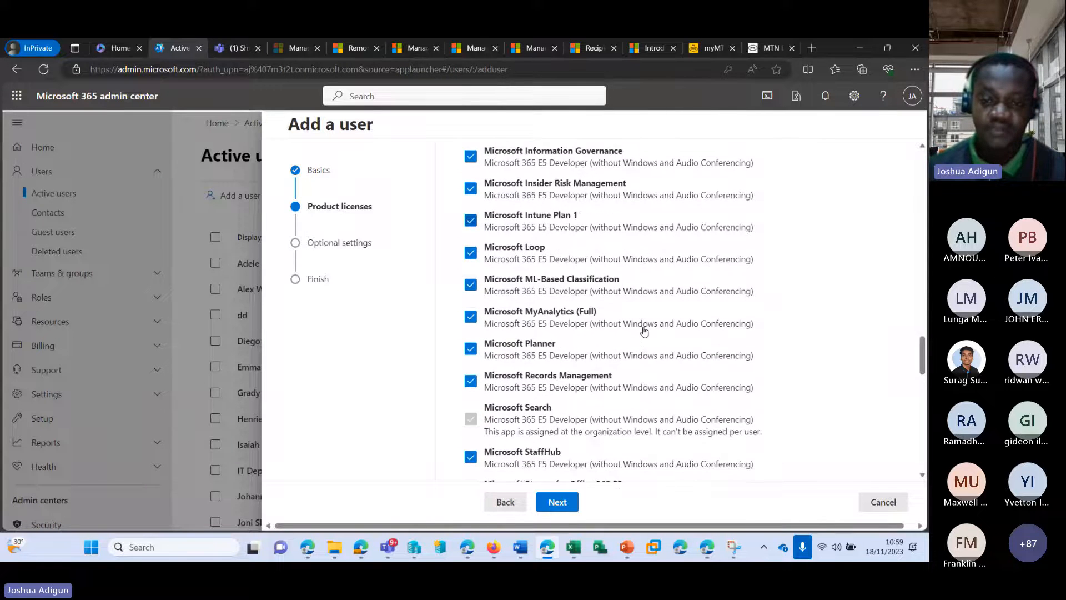
{"action": "scroll", "coordinate": [642, 333], "scroll_direction": "down", "scroll_amount": 4}
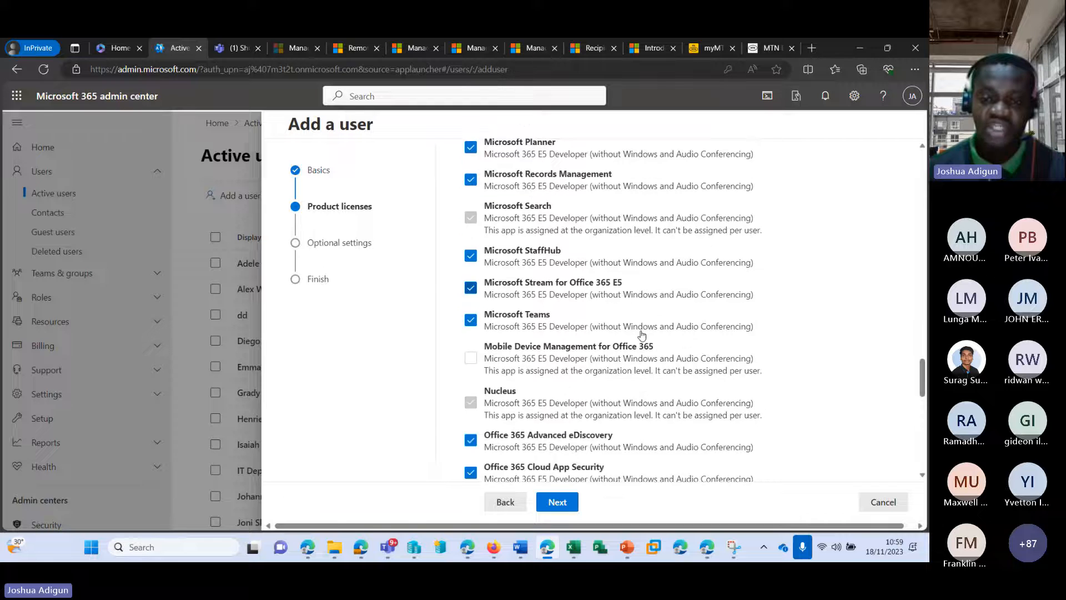
Turn off Microsoft Teams and SharePoint (Plan 2) for this user
{"action": "left_click", "coordinate": [470, 263]}
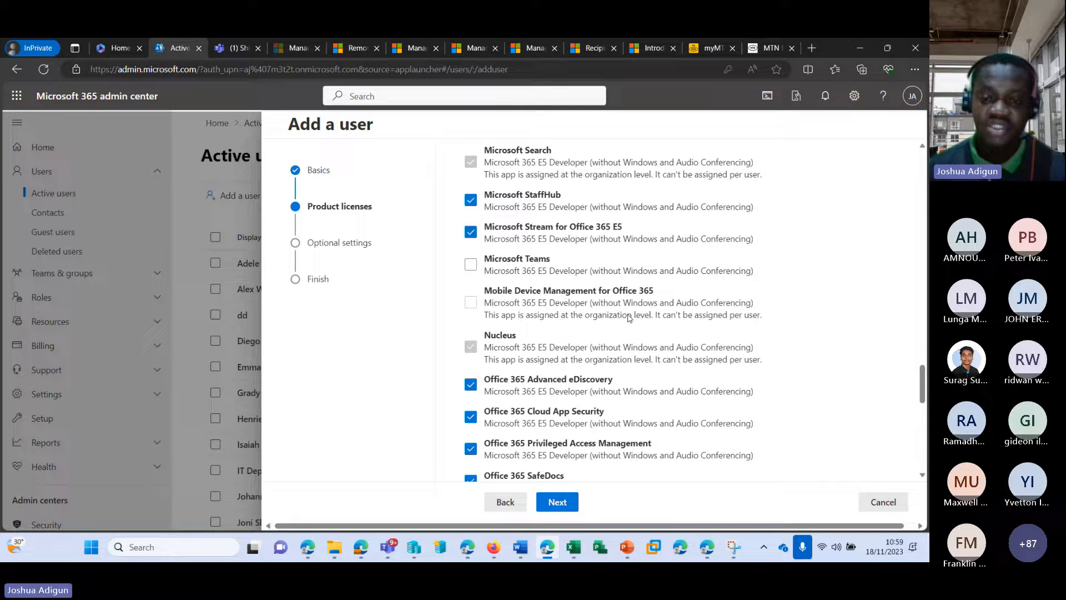
{"action": "scroll", "coordinate": [627, 321], "scroll_direction": "down", "scroll_amount": 2}
{"action": "scroll", "coordinate": [628, 321], "scroll_direction": "down", "scroll_amount": 4}
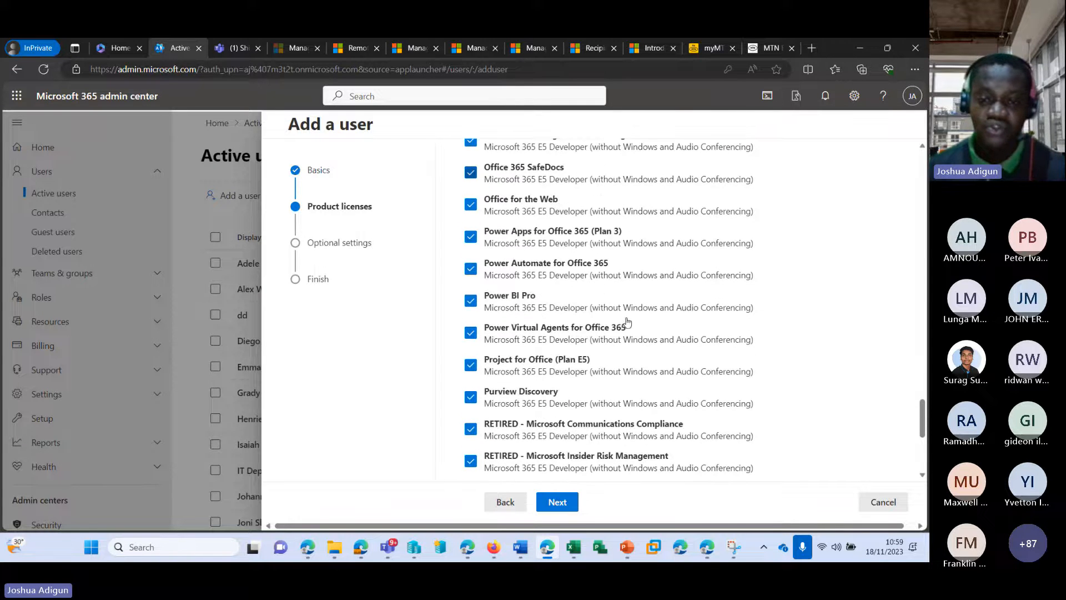
{"action": "scroll", "coordinate": [626, 321], "scroll_direction": "down", "scroll_amount": 3}
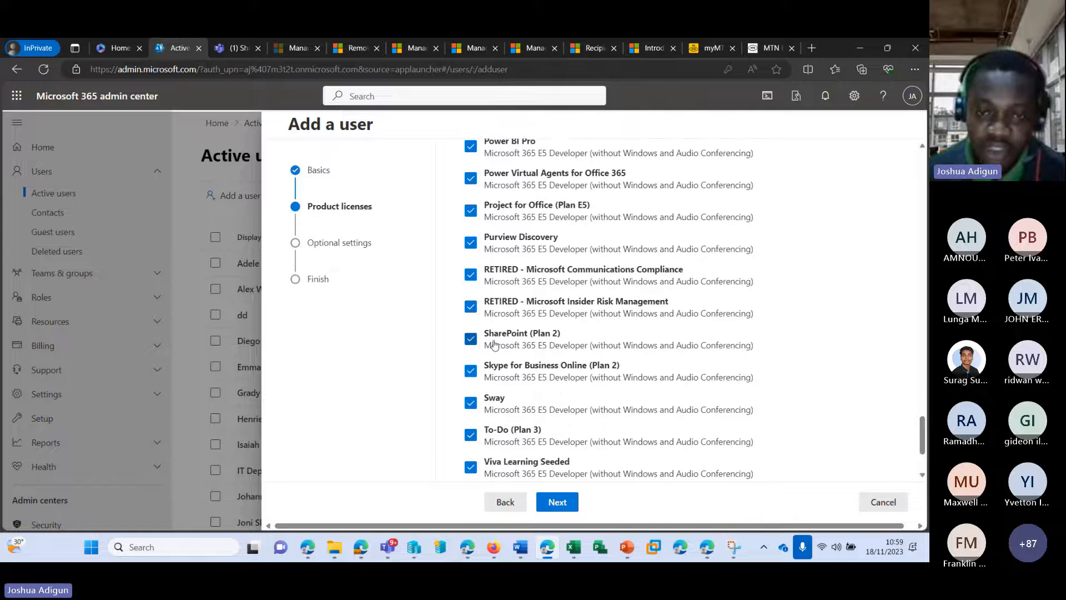
{"action": "left_click", "coordinate": [471, 338]}
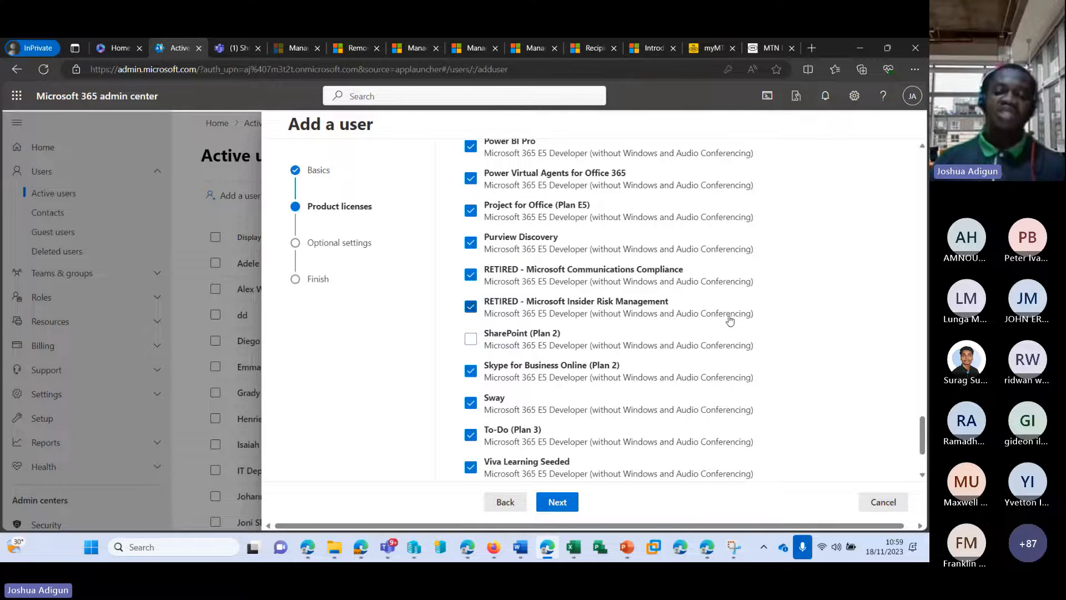
{"action": "scroll", "coordinate": [730, 317], "scroll_direction": "up", "scroll_amount": 2}
{"action": "scroll", "coordinate": [729, 316], "scroll_direction": "up", "scroll_amount": 3}
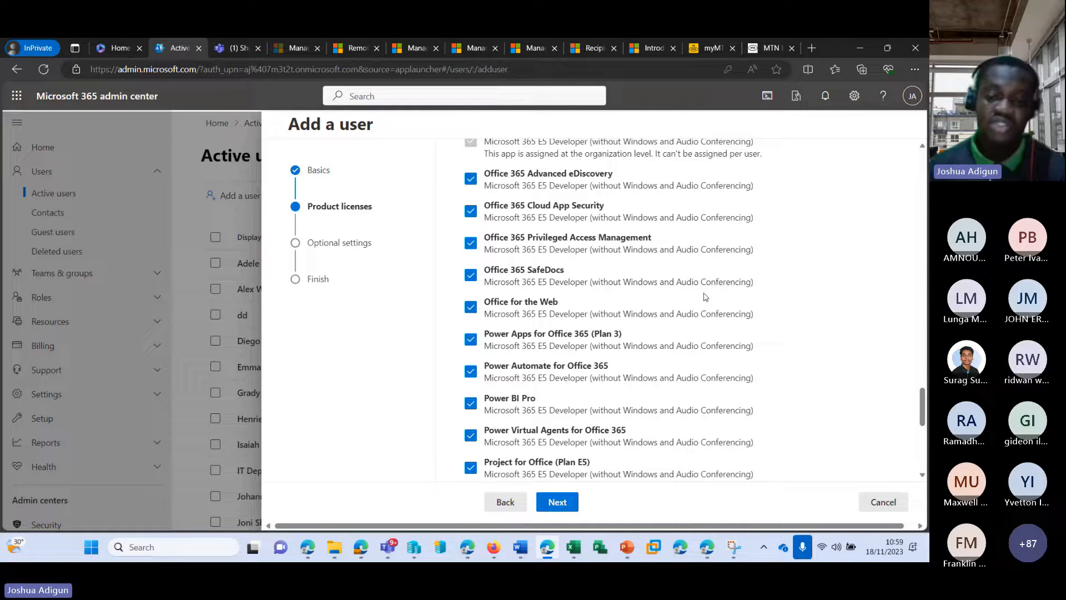
{"action": "scroll", "coordinate": [730, 316], "scroll_direction": "down", "scroll_amount": 7}
{"action": "scroll", "coordinate": [507, 254], "scroll_direction": "up", "scroll_amount": 10}
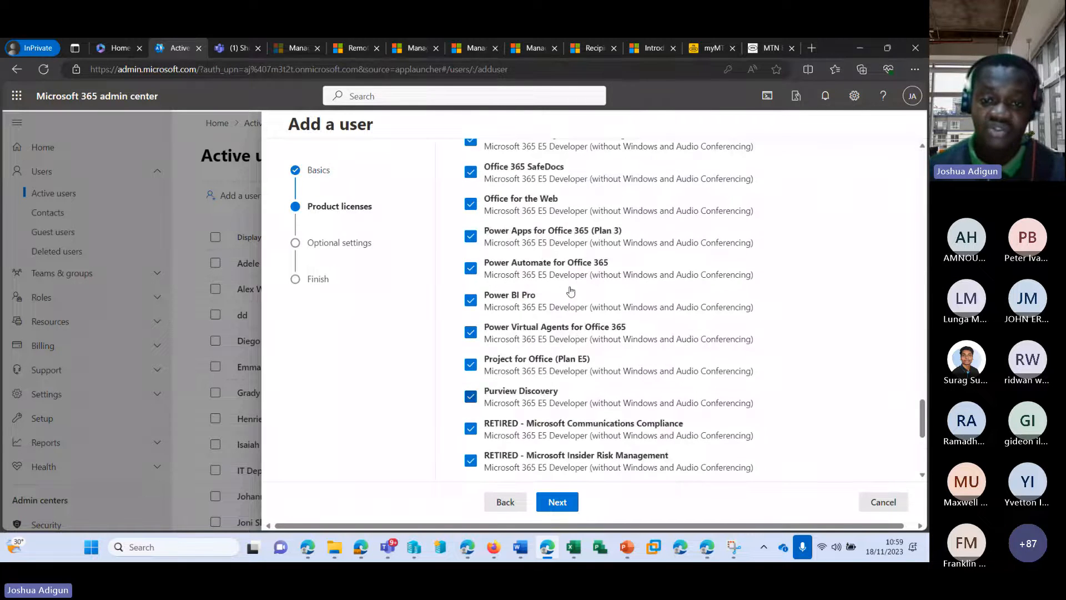
Re-enable Microsoft Teams and Exchange Online (Plan 2), then move on to Optional settings
{"action": "left_click", "coordinate": [471, 212]}
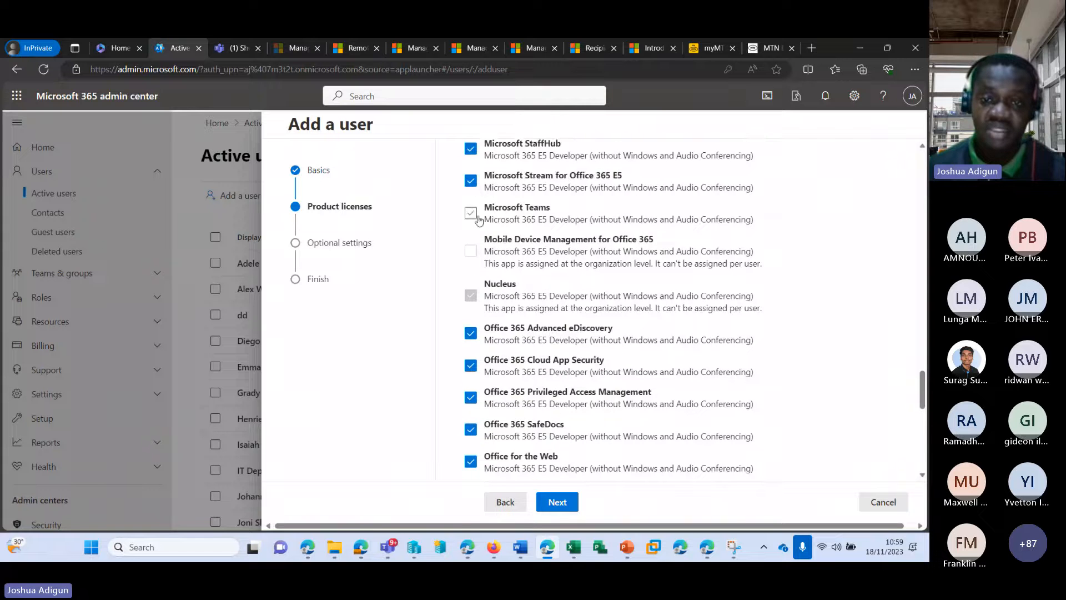
{"action": "scroll", "coordinate": [488, 277], "scroll_direction": "up", "scroll_amount": 10}
{"action": "scroll", "coordinate": [497, 331], "scroll_direction": "up", "scroll_amount": 10}
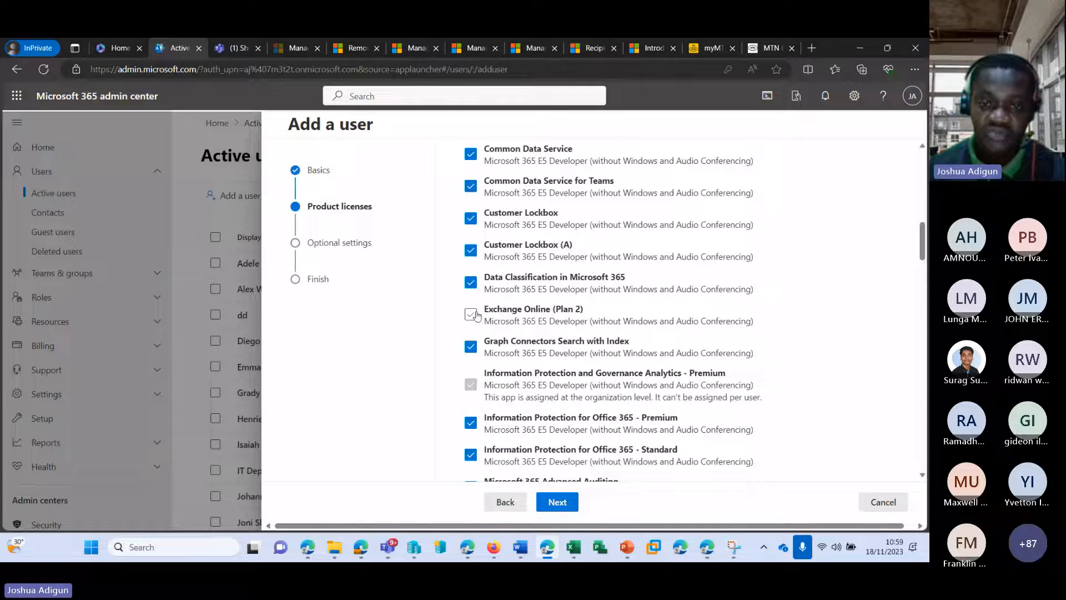
{"action": "left_click", "coordinate": [471, 314]}
{"action": "left_click", "coordinate": [573, 502]}
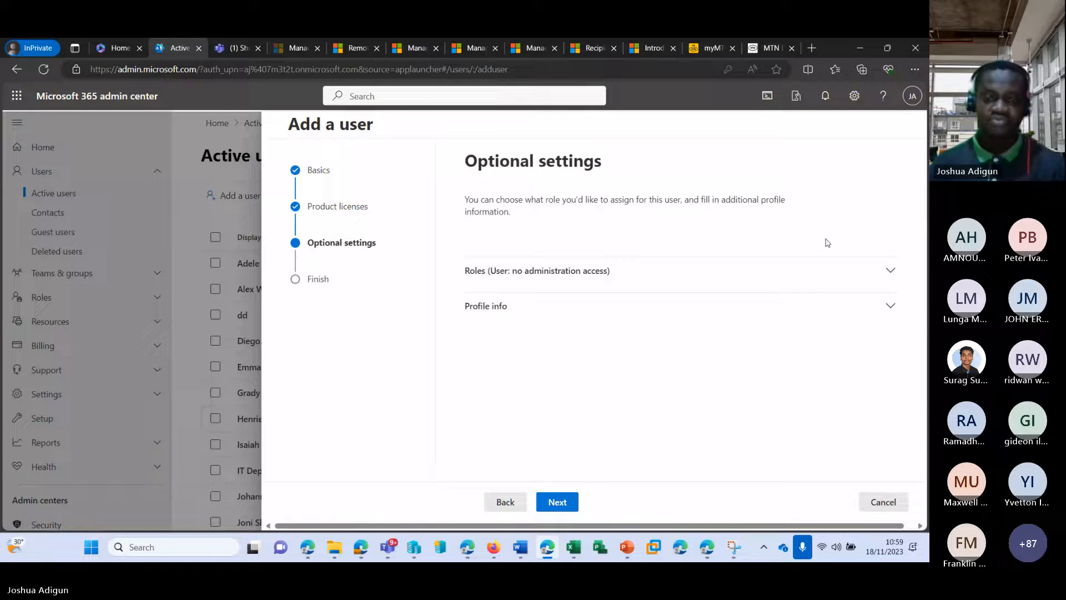
Expand Roles and test the Exchange, SharePoint and Service Support Administrator roles, then untick them
{"action": "left_click", "coordinate": [890, 273]}
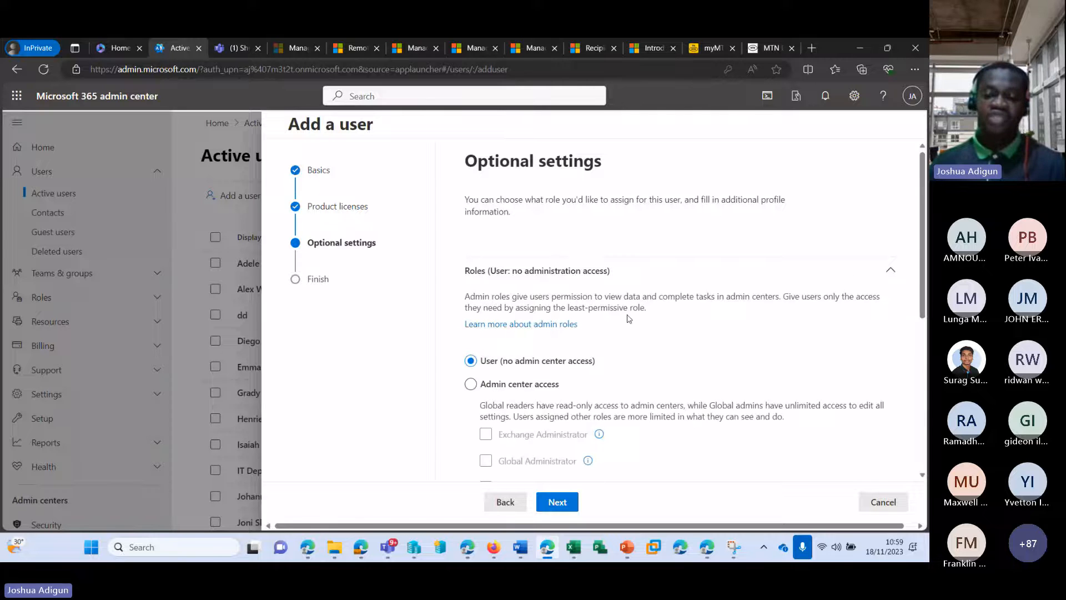
{"action": "scroll", "coordinate": [617, 300], "scroll_direction": "down", "scroll_amount": 3}
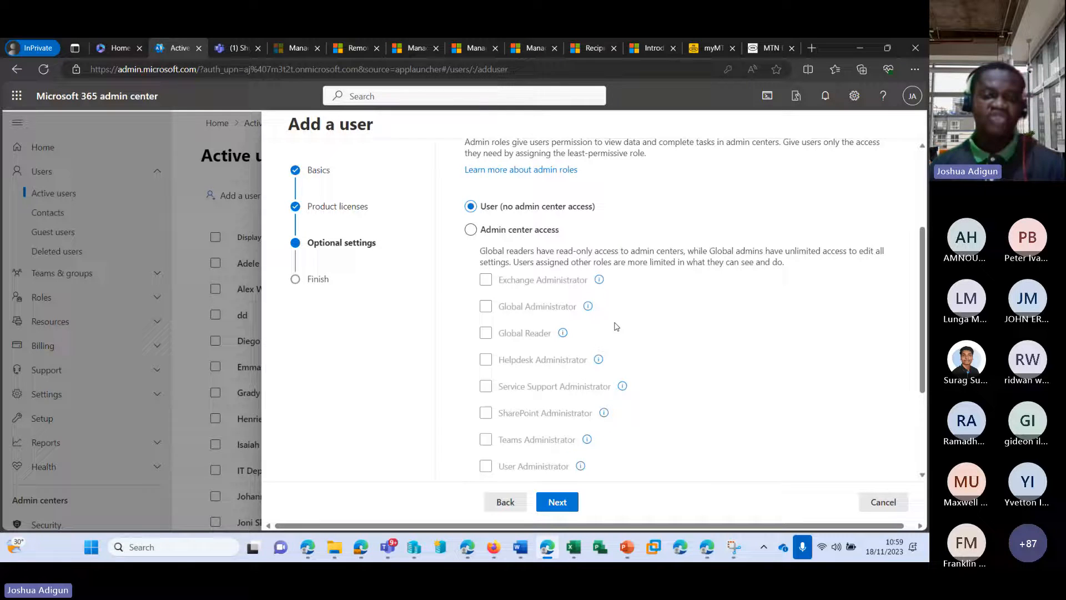
{"action": "left_click", "coordinate": [470, 230]}
{"action": "left_click", "coordinate": [486, 279]}
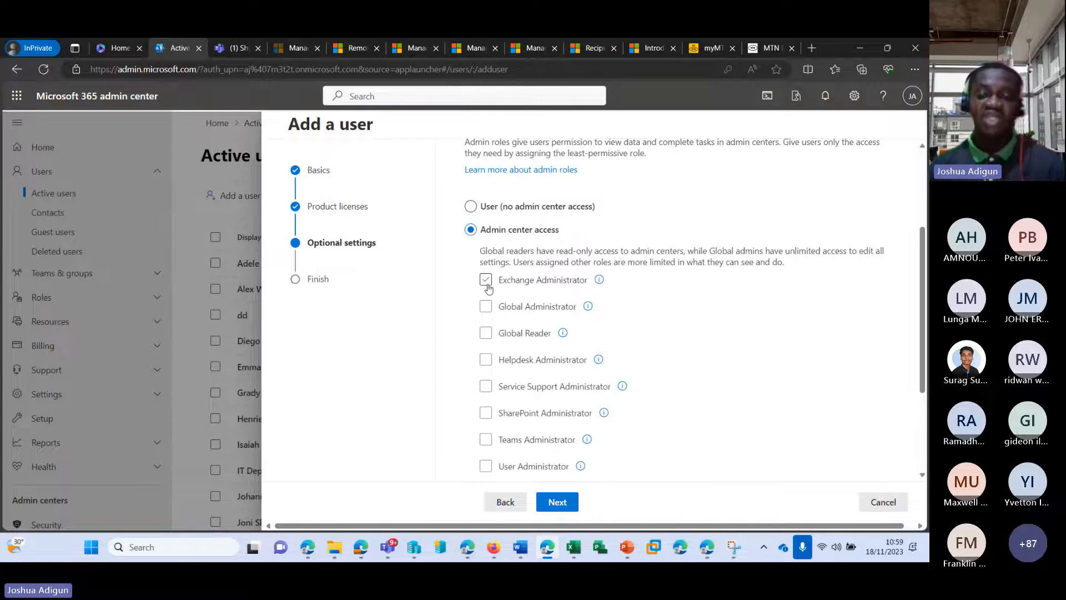
{"action": "left_click", "coordinate": [487, 283]}
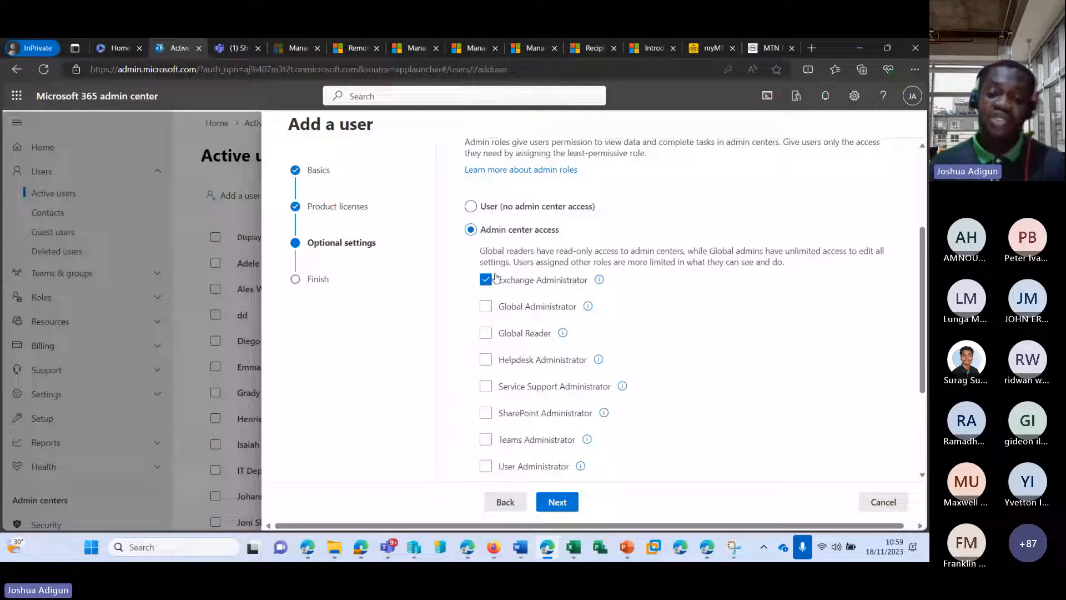
{"action": "left_click", "coordinate": [487, 281]}
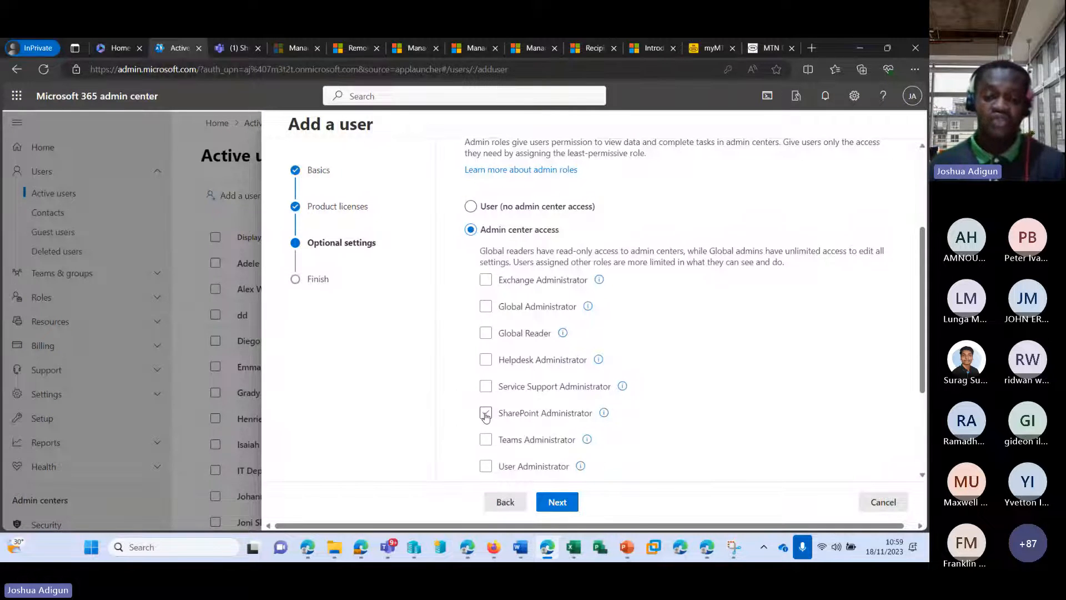
{"action": "left_click", "coordinate": [486, 413]}
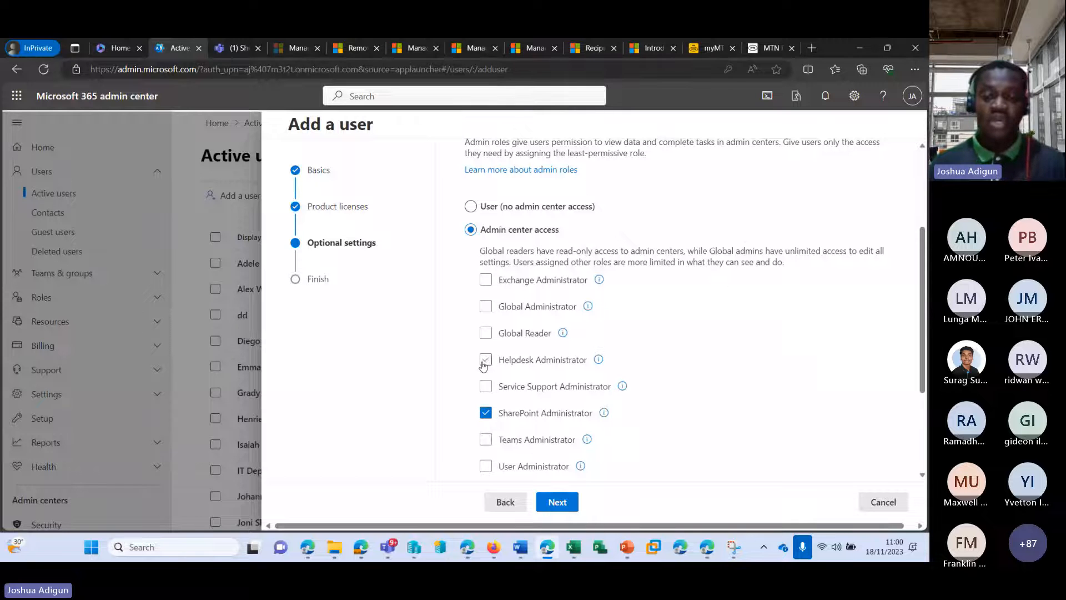
{"action": "left_click", "coordinate": [487, 386]}
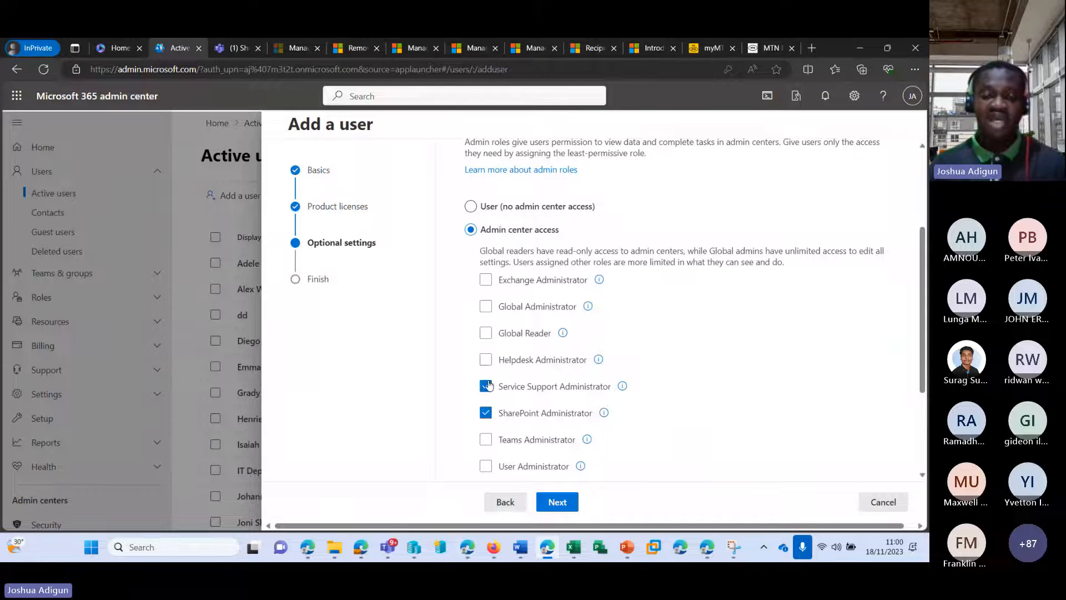
{"action": "left_click", "coordinate": [488, 385]}
{"action": "scroll", "coordinate": [488, 411], "scroll_direction": "down", "scroll_amount": 1}
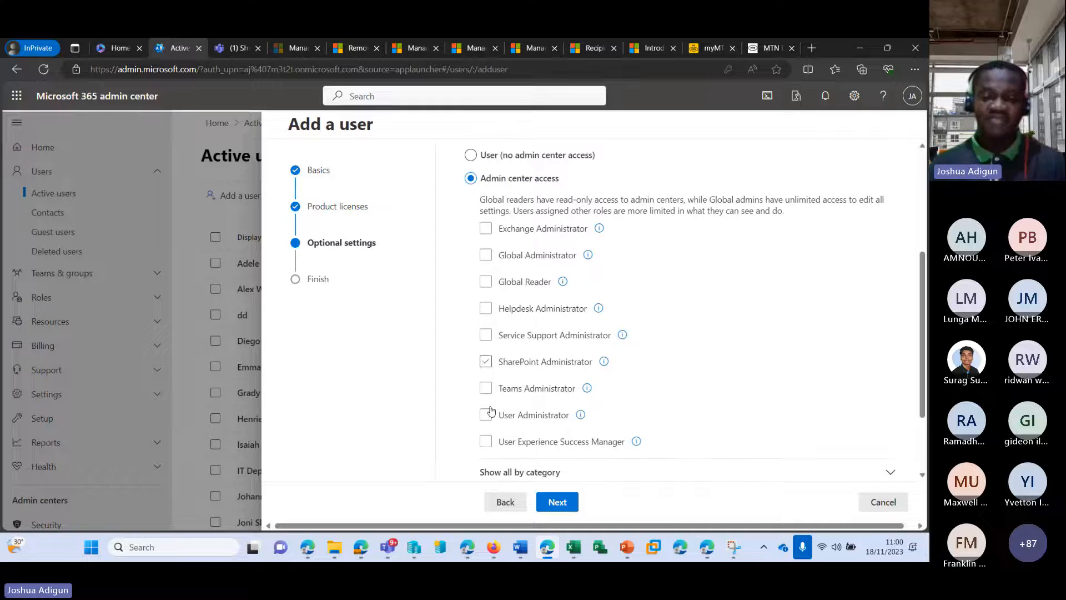
{"action": "left_click", "coordinate": [487, 365]}
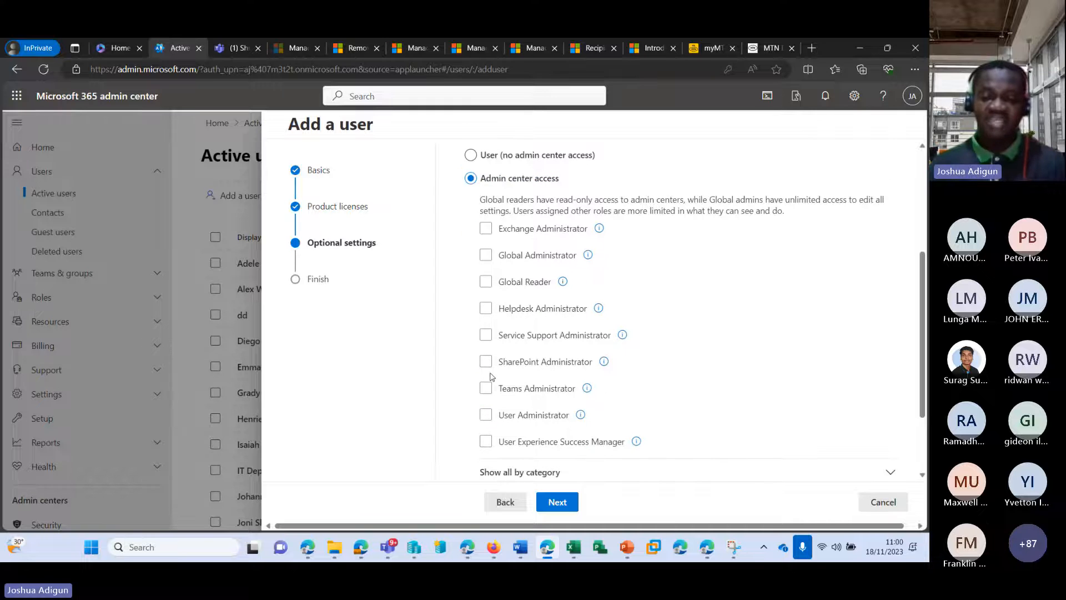
Try the User Administrator, Global Reader and Global Administrator roles, removing User Administrator
{"action": "left_click", "coordinate": [486, 416]}
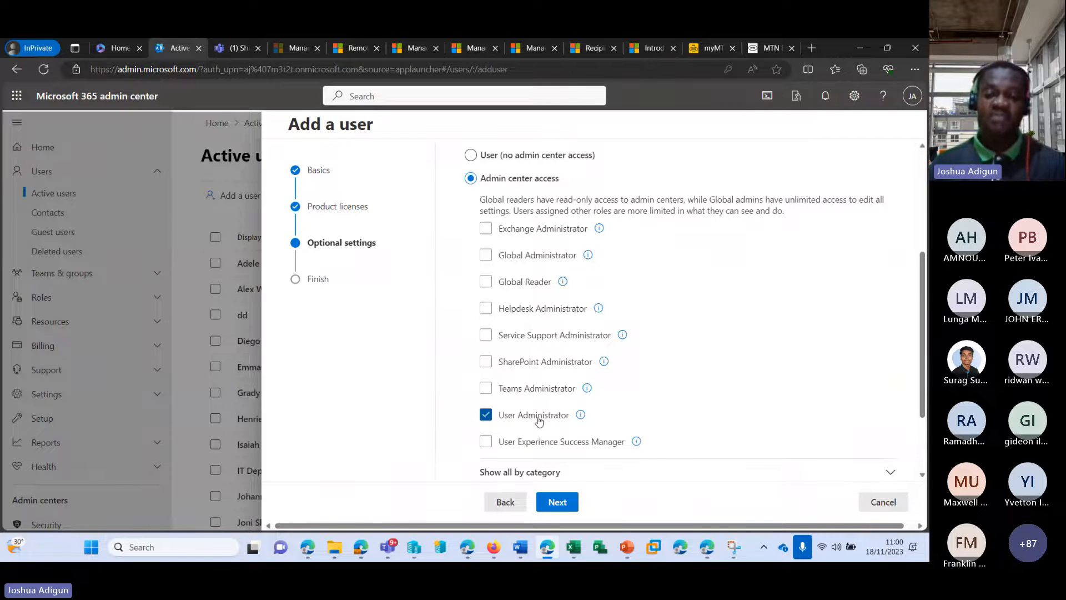
{"action": "scroll", "coordinate": [538, 421], "scroll_direction": "down", "scroll_amount": 2}
{"action": "scroll", "coordinate": [508, 327], "scroll_direction": "up", "scroll_amount": 3}
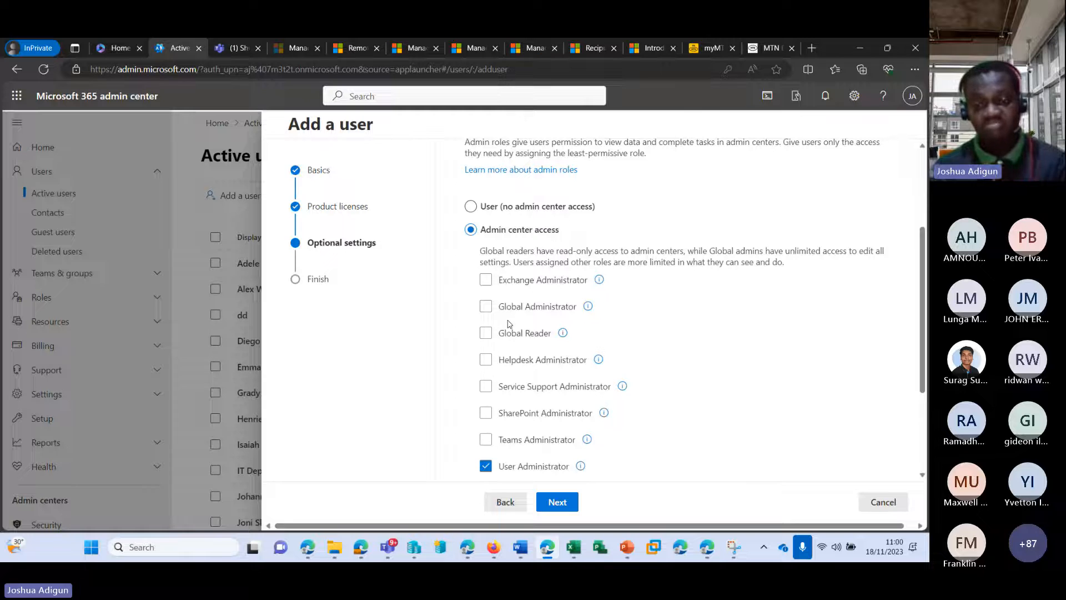
{"action": "left_click", "coordinate": [511, 333]}
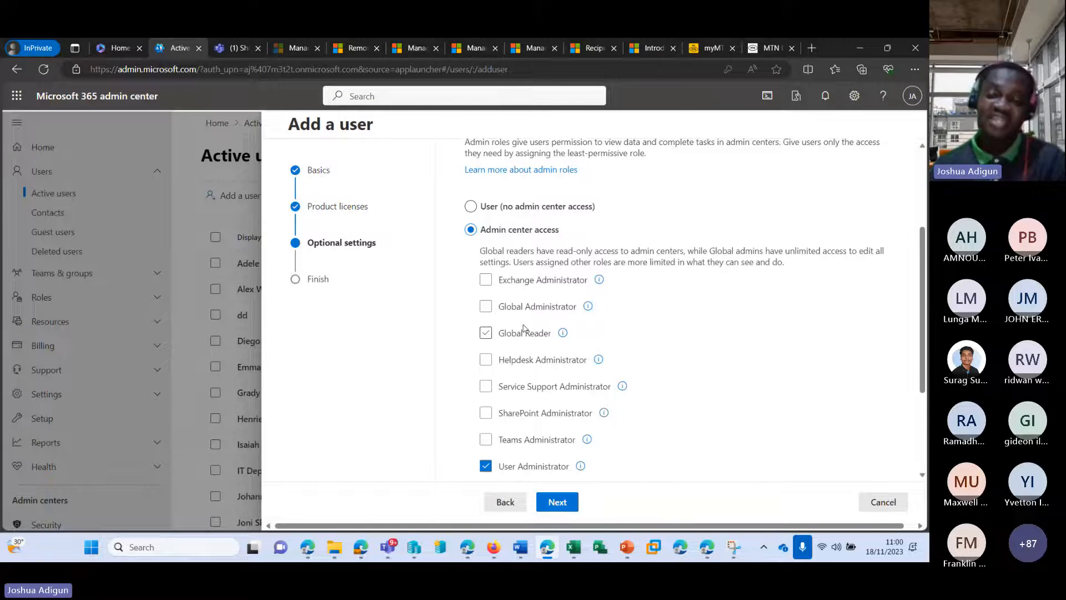
{"action": "left_click", "coordinate": [486, 308]}
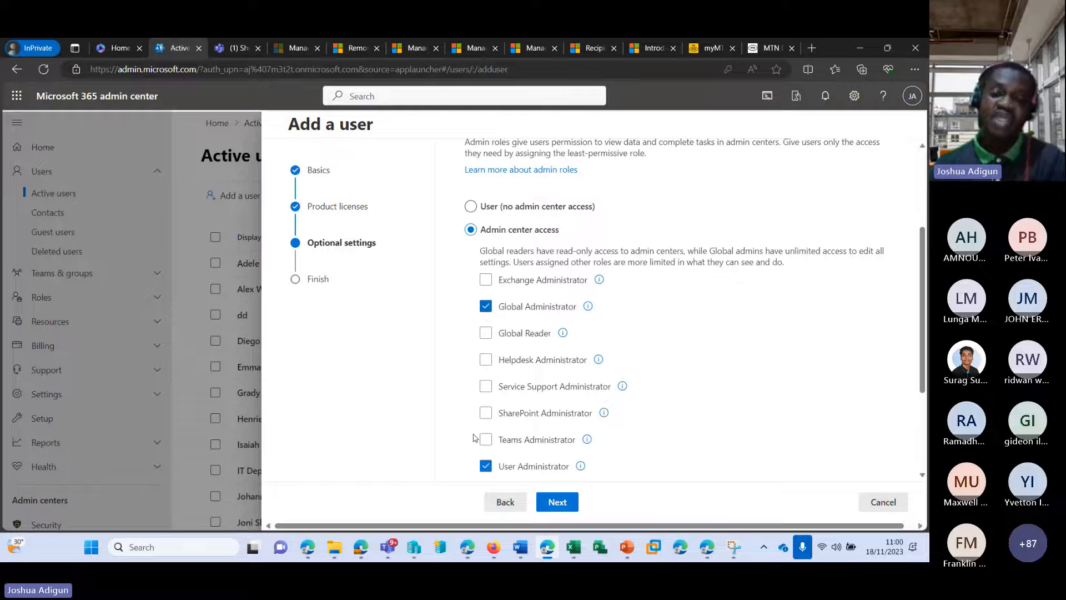
{"action": "left_click", "coordinate": [486, 466]}
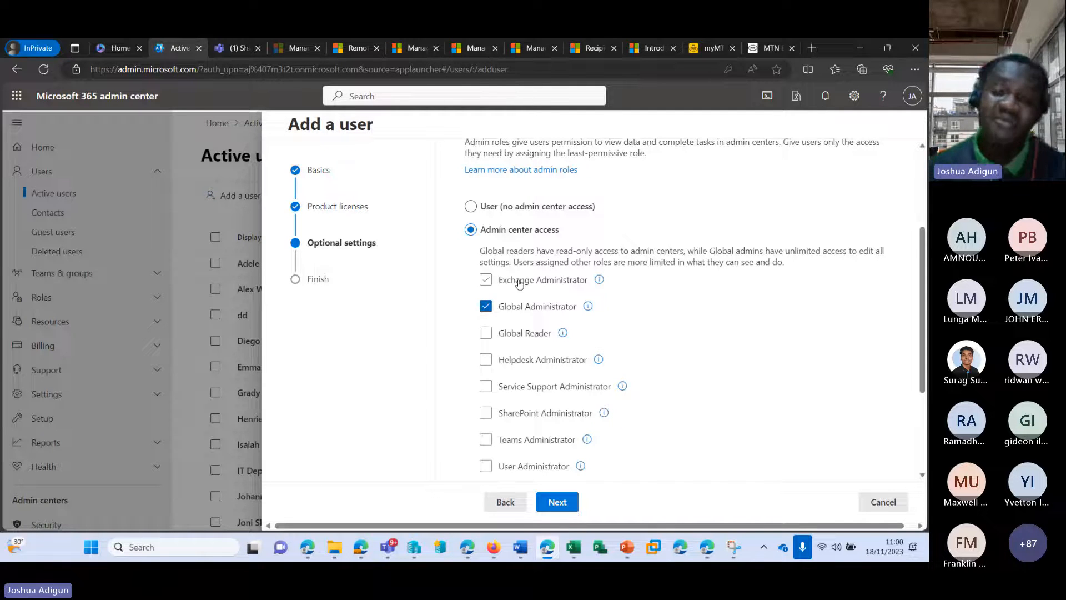
{"action": "scroll", "coordinate": [486, 280], "scroll_direction": "down", "scroll_amount": 1}
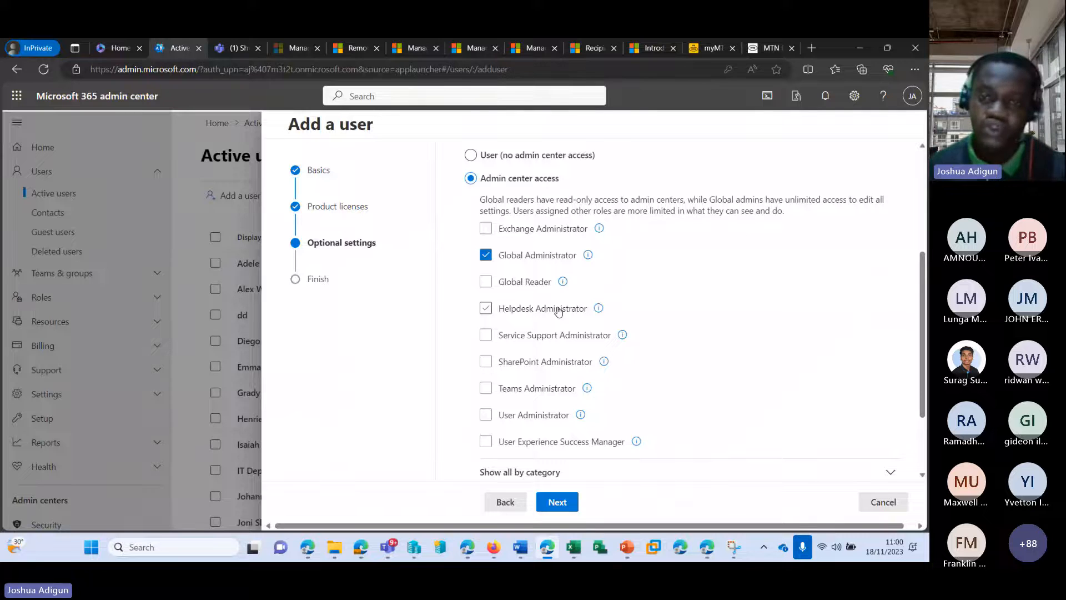
Remove Global Administrator and set the role to User (no admin center access)
{"action": "left_click", "coordinate": [485, 255]}
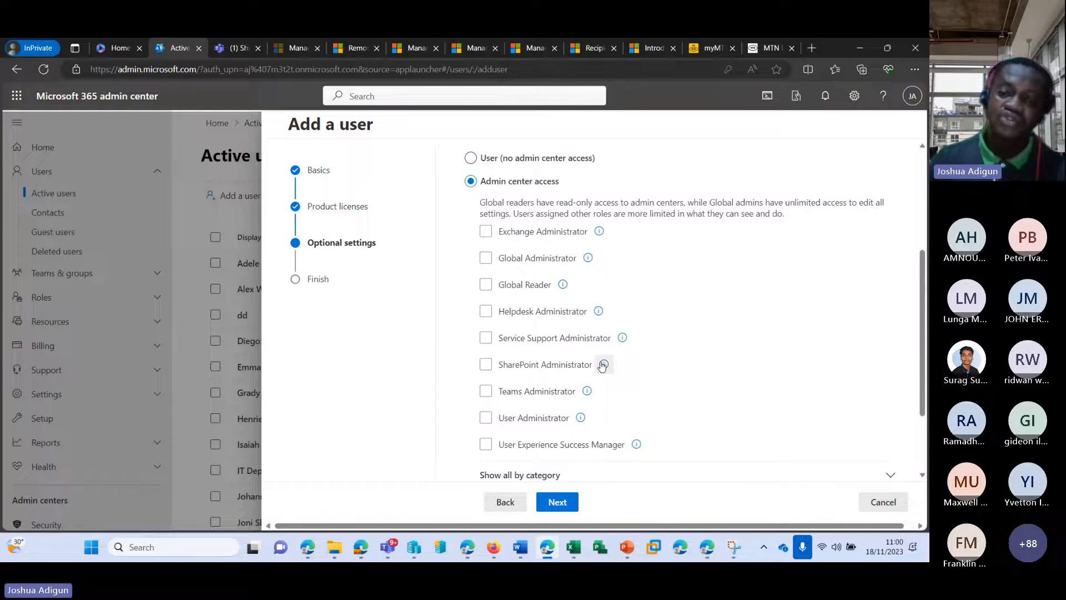
{"action": "scroll", "coordinate": [604, 364], "scroll_direction": "up", "scroll_amount": 1}
{"action": "left_click", "coordinate": [471, 207]}
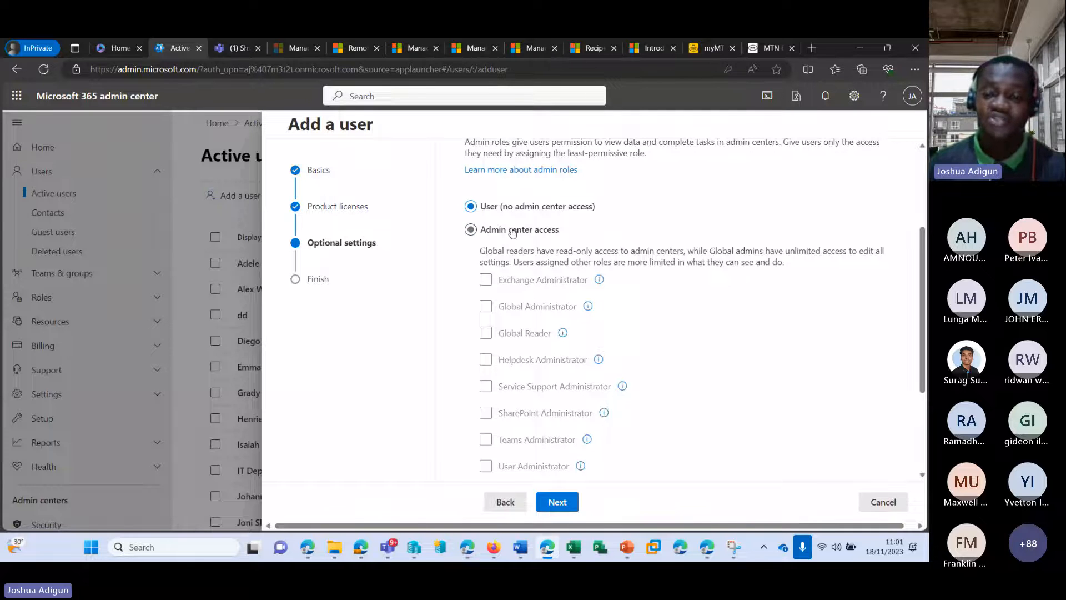
{"action": "scroll", "coordinate": [703, 327], "scroll_direction": "down", "scroll_amount": 3}
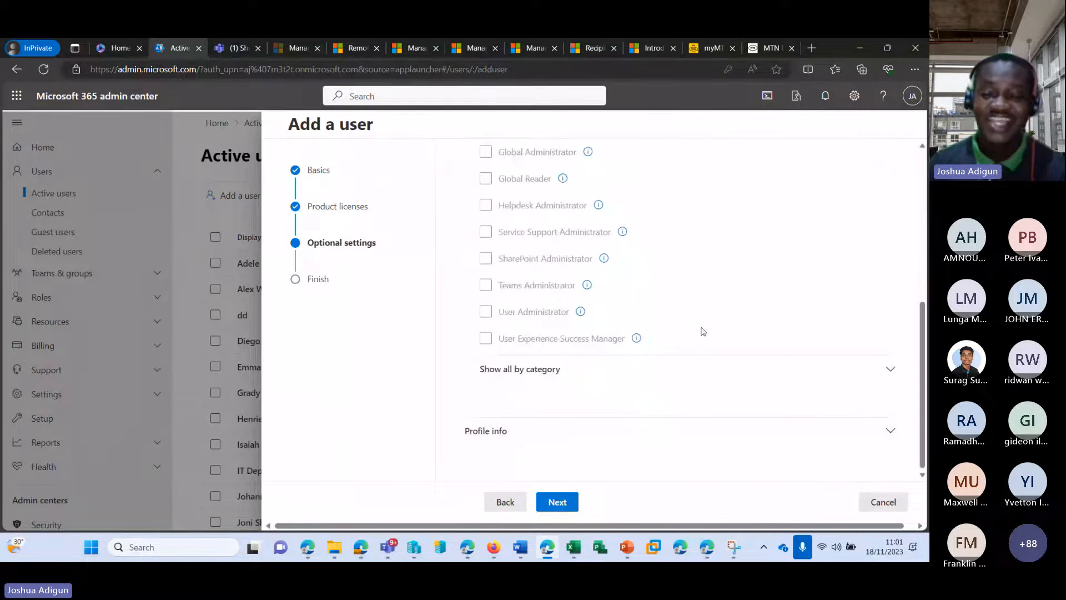
In Profile info, enter job title 'Principal consultant' and department 'Recruitment'
{"action": "left_click", "coordinate": [889, 433]}
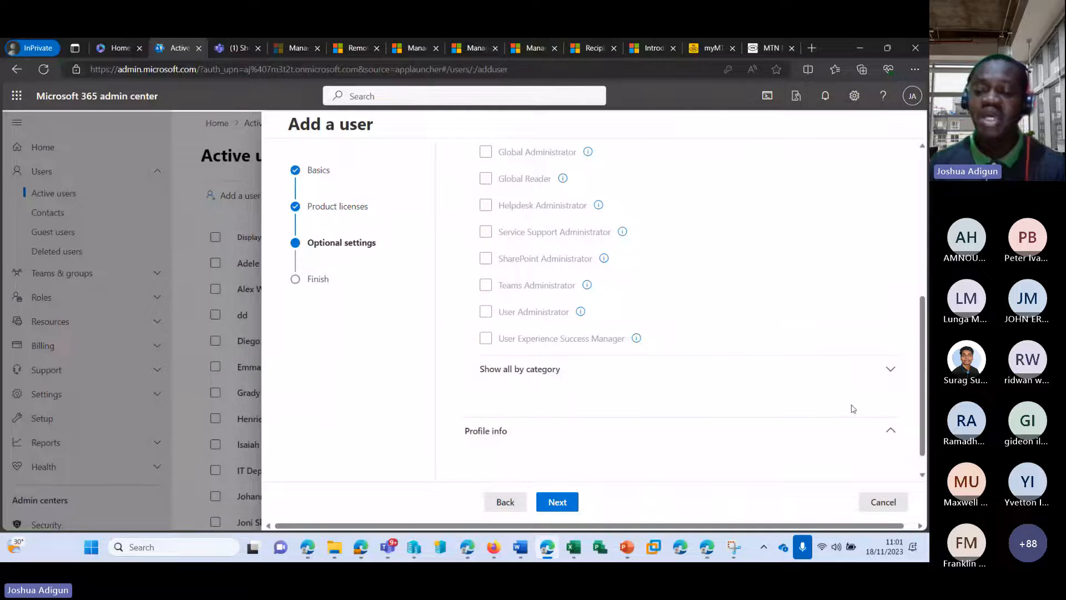
{"action": "scroll", "coordinate": [655, 350], "scroll_direction": "down", "scroll_amount": 5}
{"action": "scroll", "coordinate": [667, 343], "scroll_direction": "up", "scroll_amount": 2}
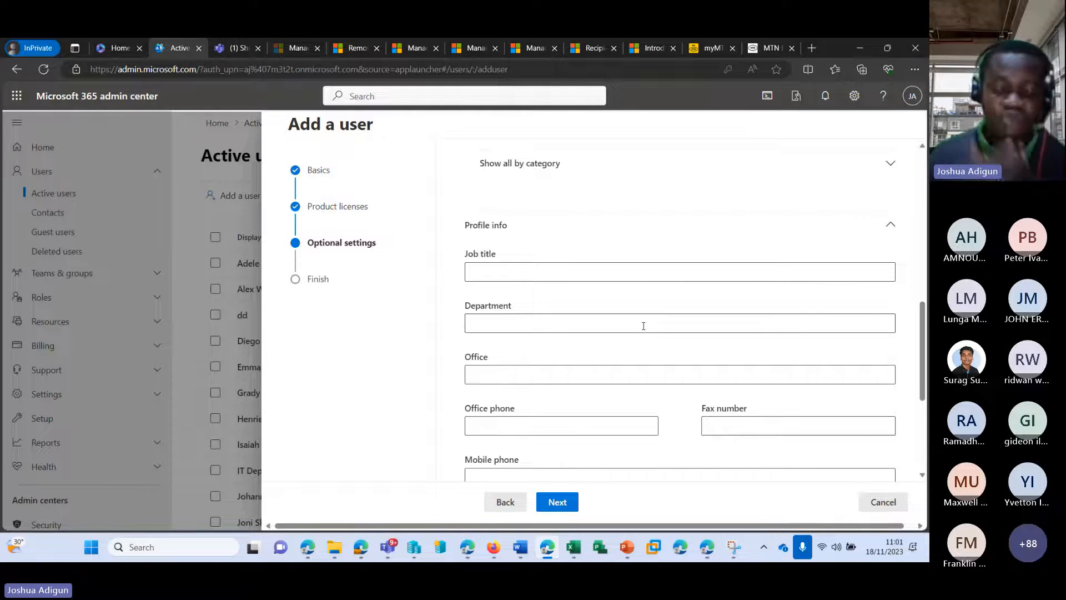
{"action": "left_click", "coordinate": [600, 274]}
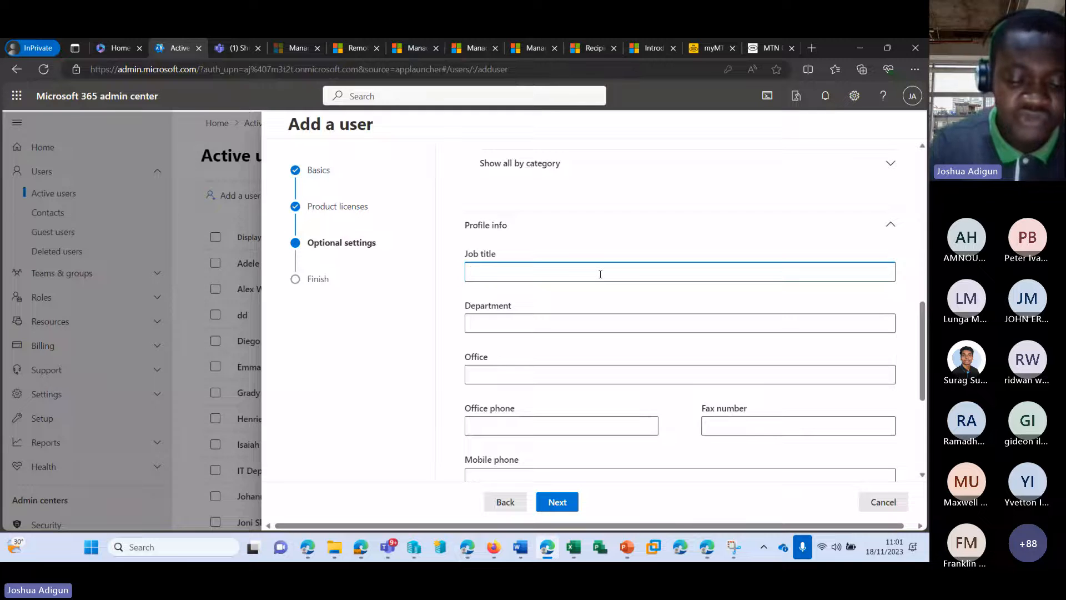
{"action": "type", "text": "Princip"}
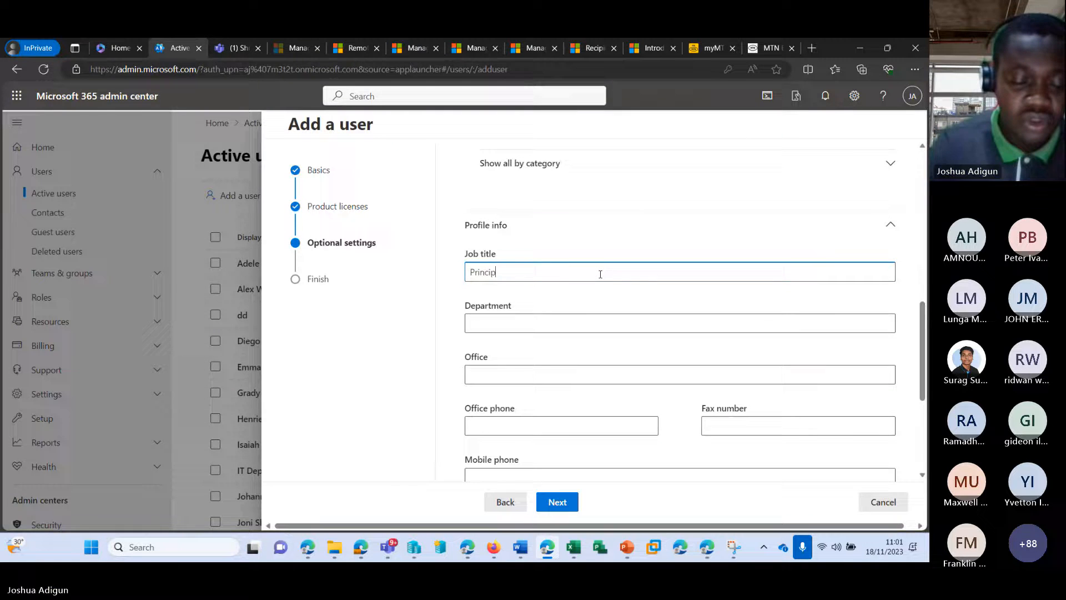
{"action": "type", "text": "al consultant"}
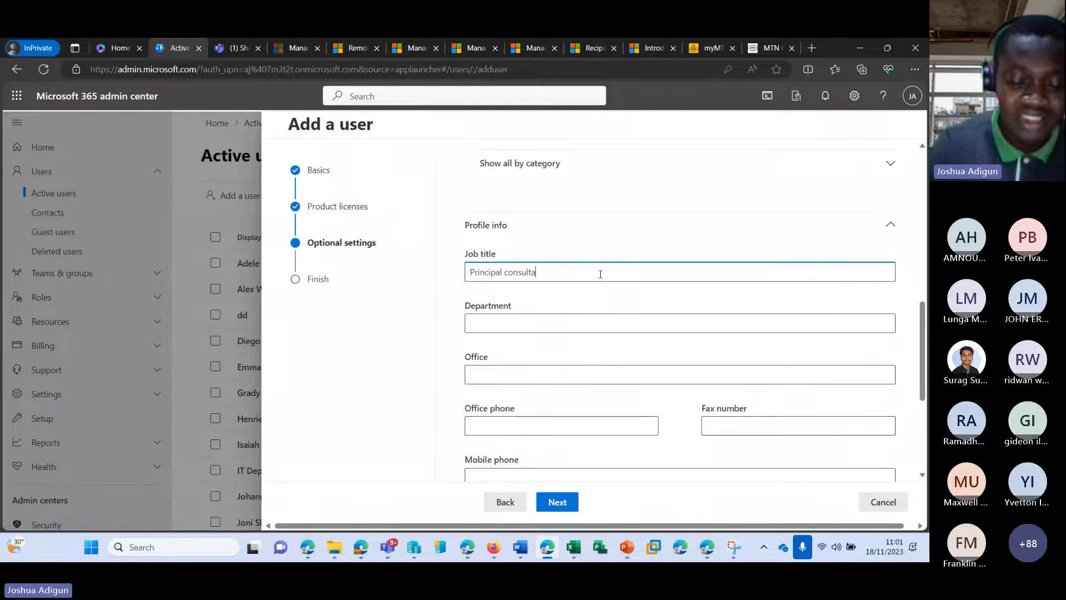
{"action": "left_click", "coordinate": [598, 321]}
{"action": "type", "text": "Recruit"}
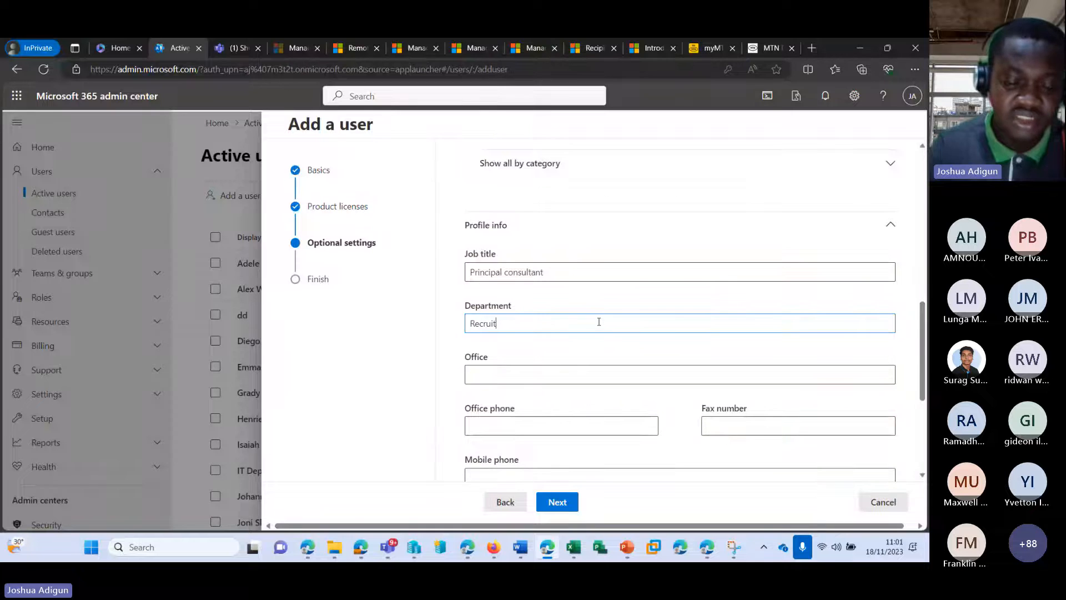
{"action": "type", "text": "ment"}
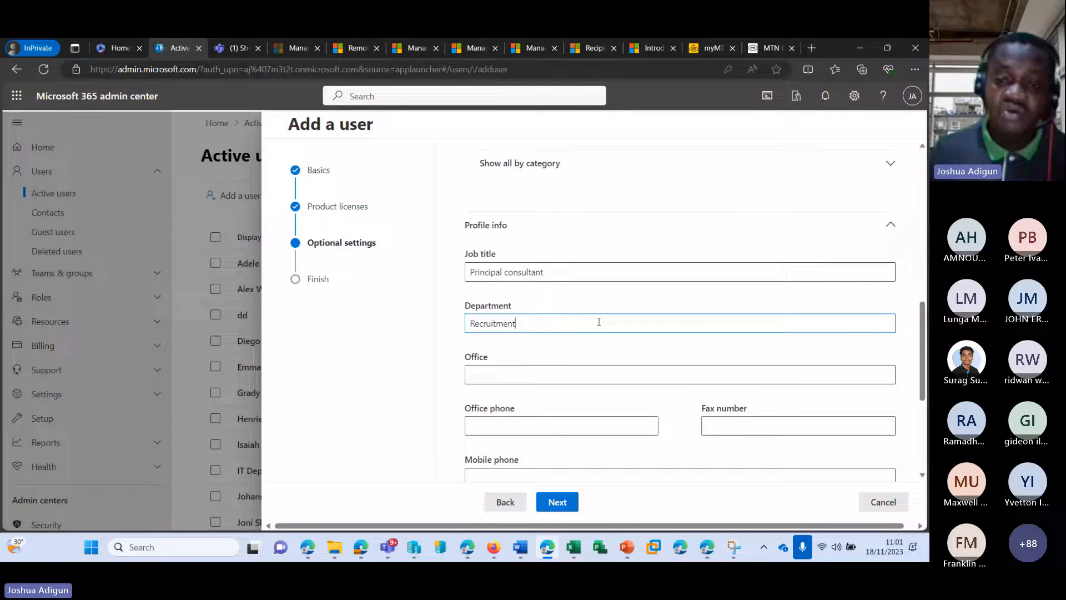
{"action": "key", "text": "Tab"}
Choose Australia as the country or region and proceed to Review and finish
{"action": "scroll", "coordinate": [555, 333], "scroll_direction": "down", "scroll_amount": 4}
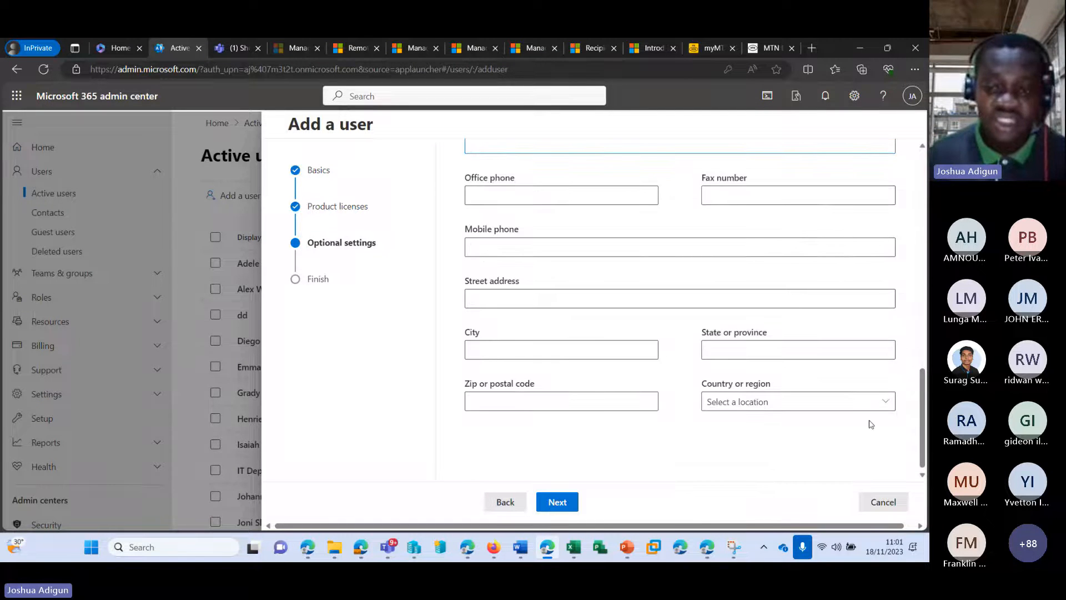
{"action": "left_click", "coordinate": [823, 395]}
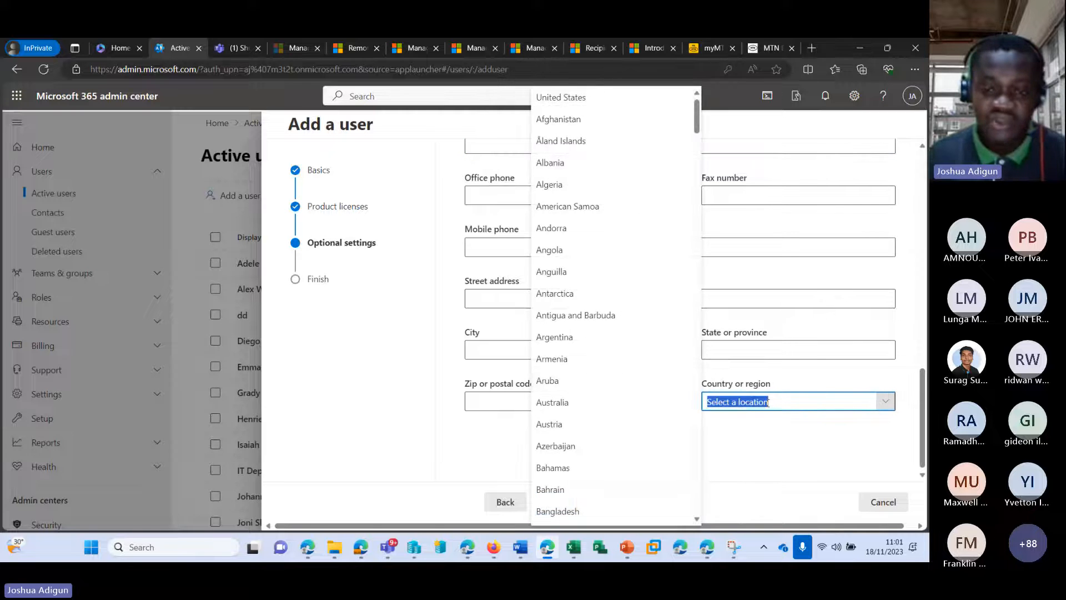
{"action": "left_click", "coordinate": [636, 402]}
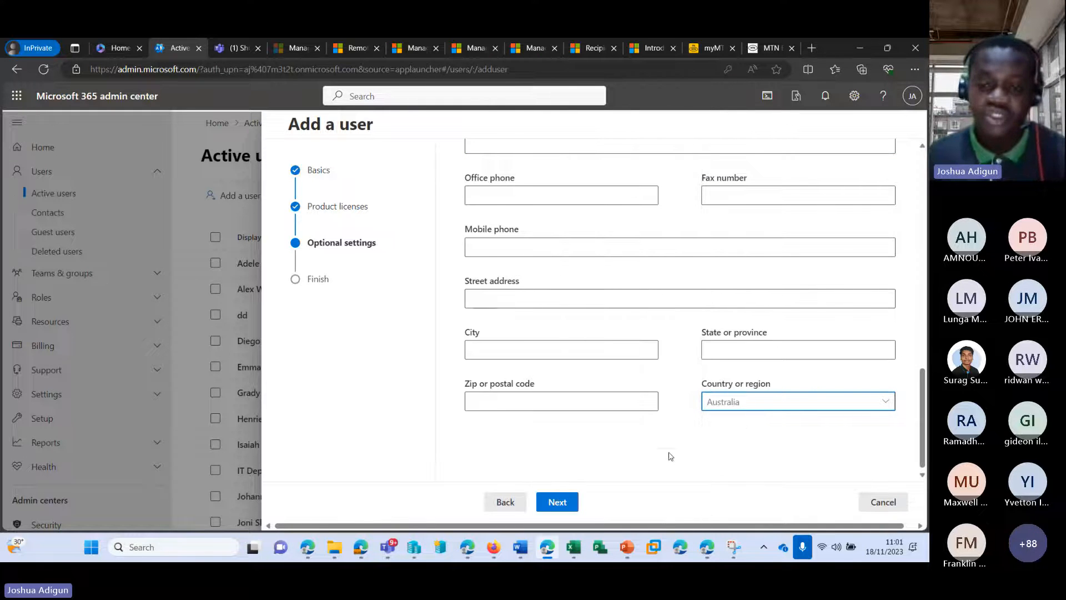
{"action": "left_click", "coordinate": [565, 502]}
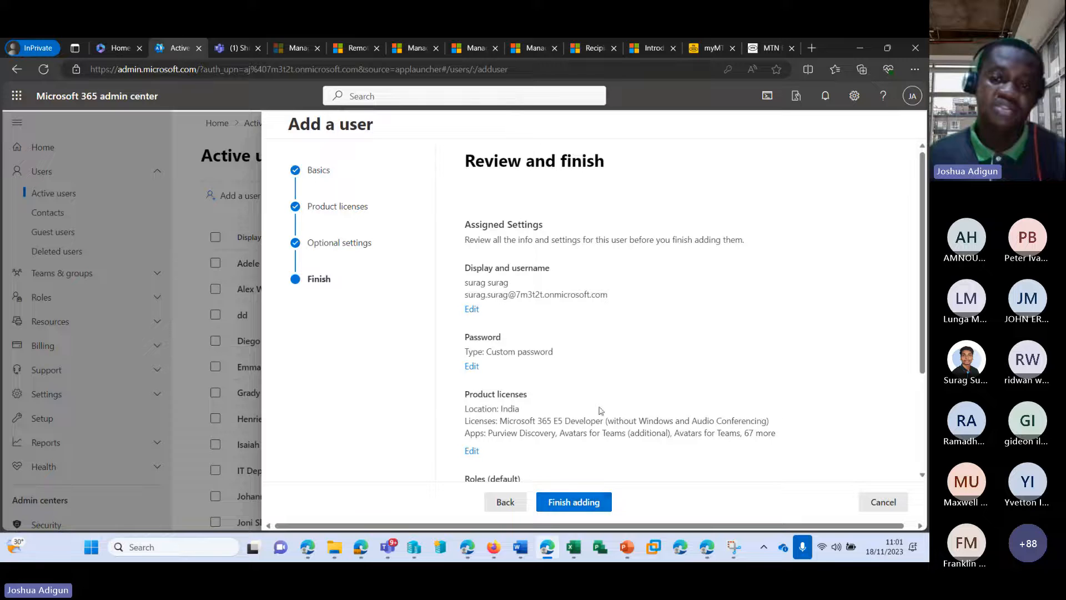
Review the new user's settings, finish adding them, and close the wizard
{"action": "scroll", "coordinate": [483, 170], "scroll_direction": "down", "scroll_amount": 1}
{"action": "scroll", "coordinate": [483, 170], "scroll_direction": "down", "scroll_amount": 1}
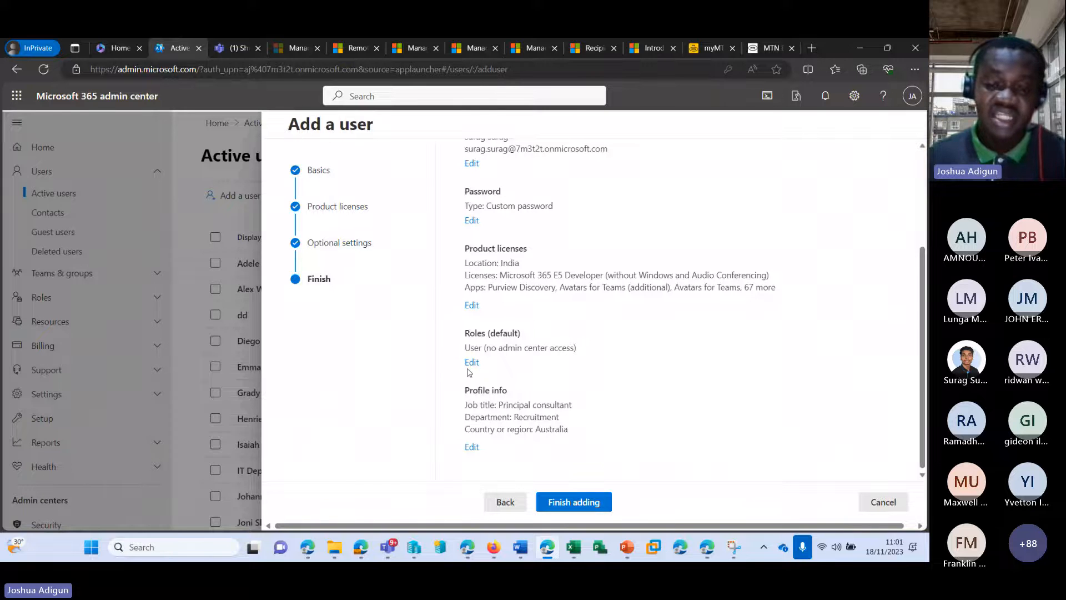
{"action": "scroll", "coordinate": [468, 372], "scroll_direction": "up", "scroll_amount": 2}
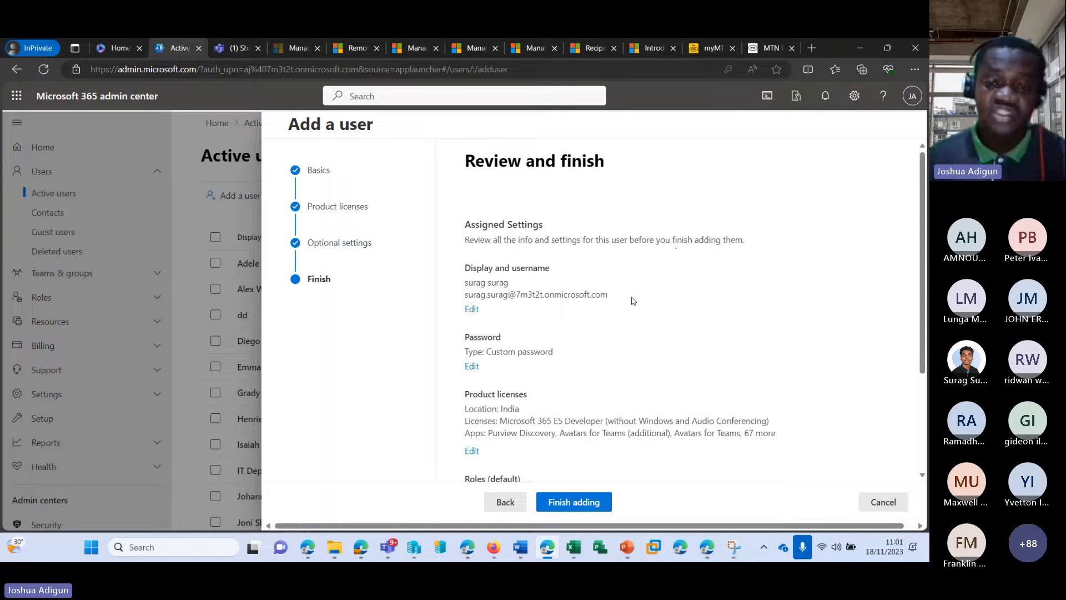
{"action": "scroll", "coordinate": [628, 322], "scroll_direction": "down", "scroll_amount": 2}
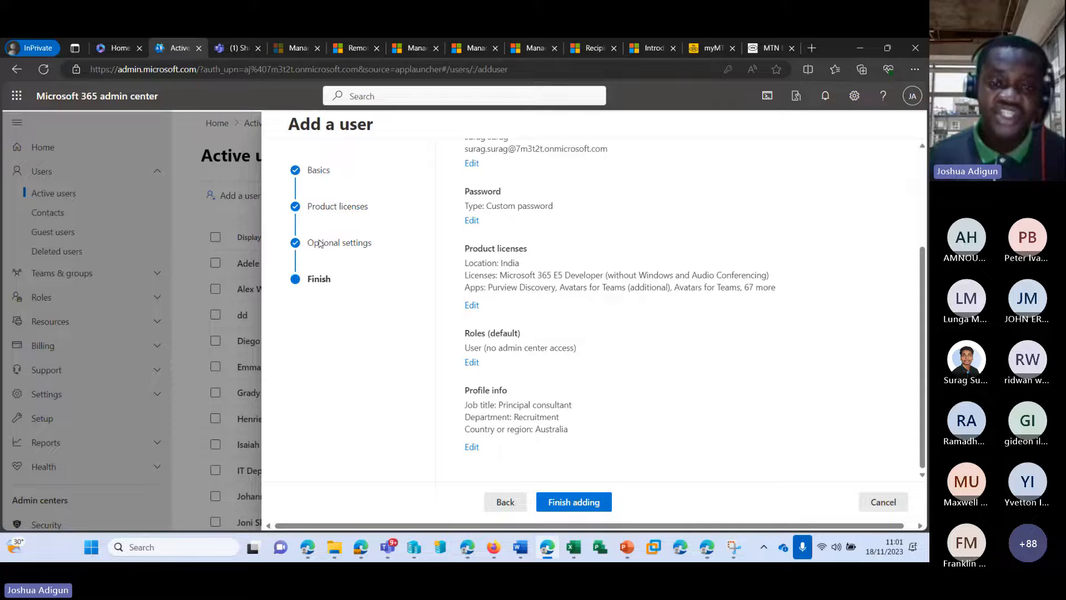
{"action": "left_click", "coordinate": [565, 502]}
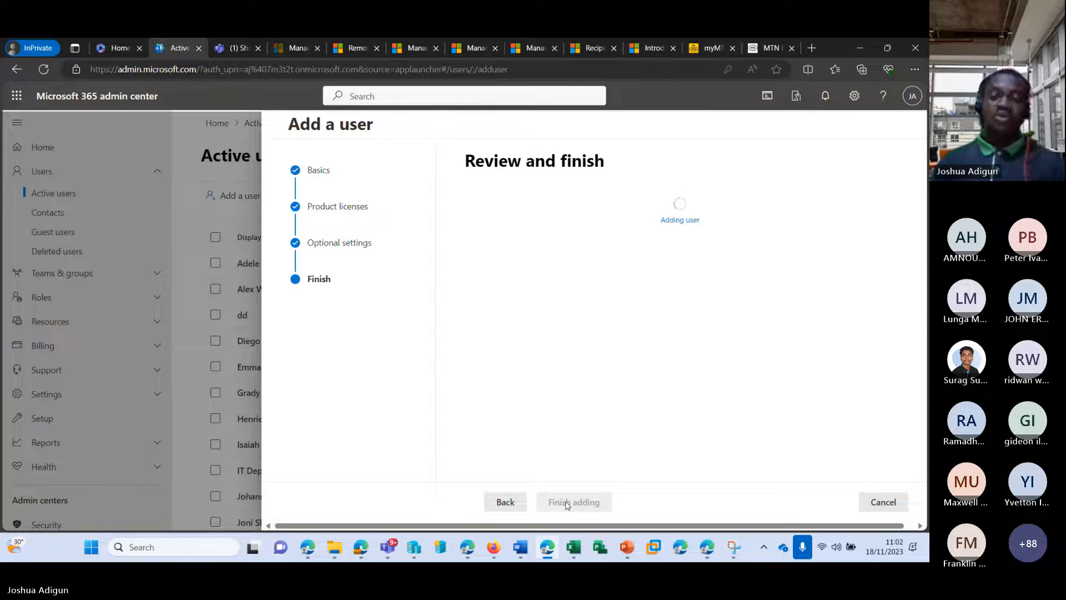
{"action": "scroll", "coordinate": [621, 342], "scroll_direction": "down", "scroll_amount": 6}
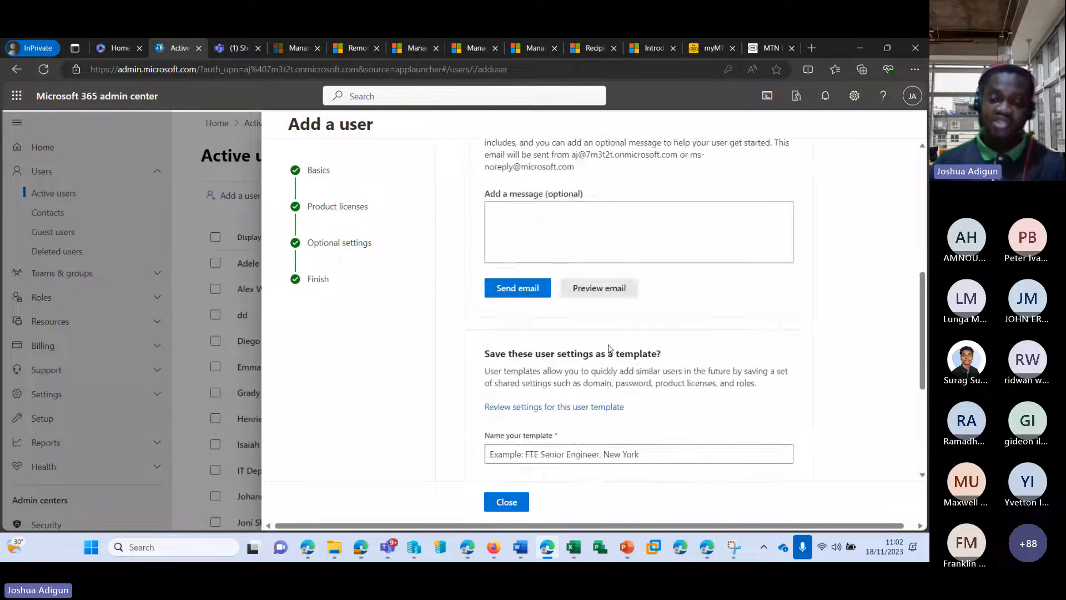
{"action": "scroll", "coordinate": [609, 349], "scroll_direction": "down", "scroll_amount": 4}
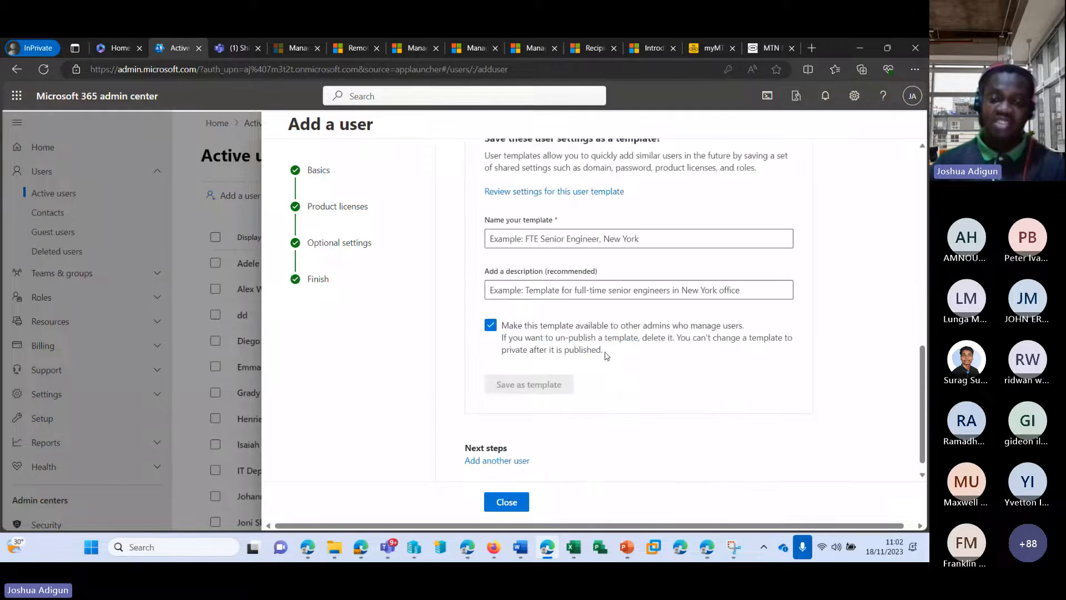
{"action": "left_click", "coordinate": [506, 502]}
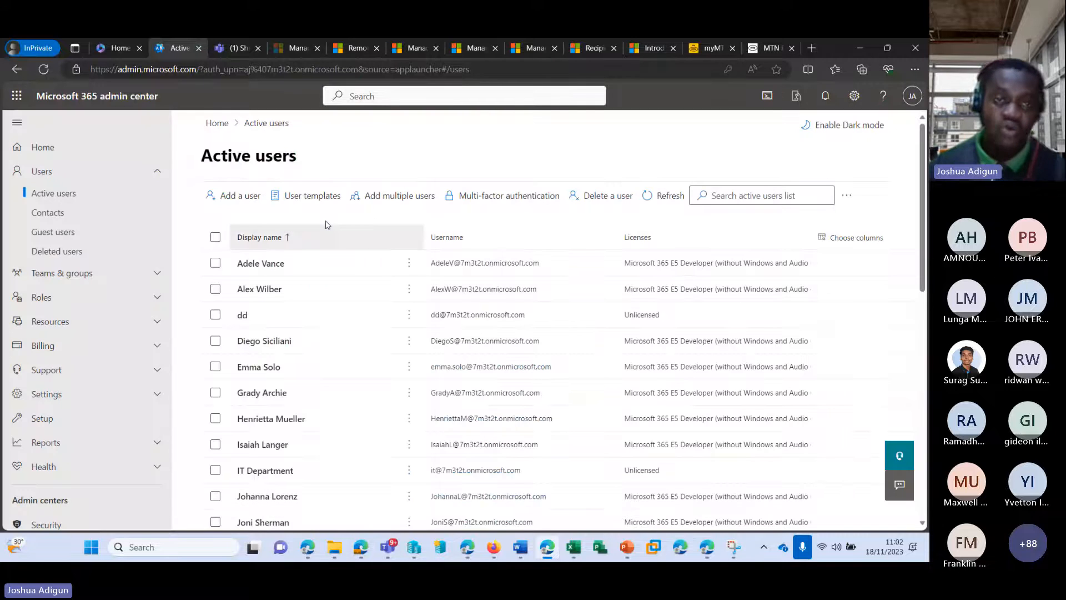
Refresh Active users, check the empty Manage templates list, and return to reopen User templates
{"action": "left_click", "coordinate": [669, 194]}
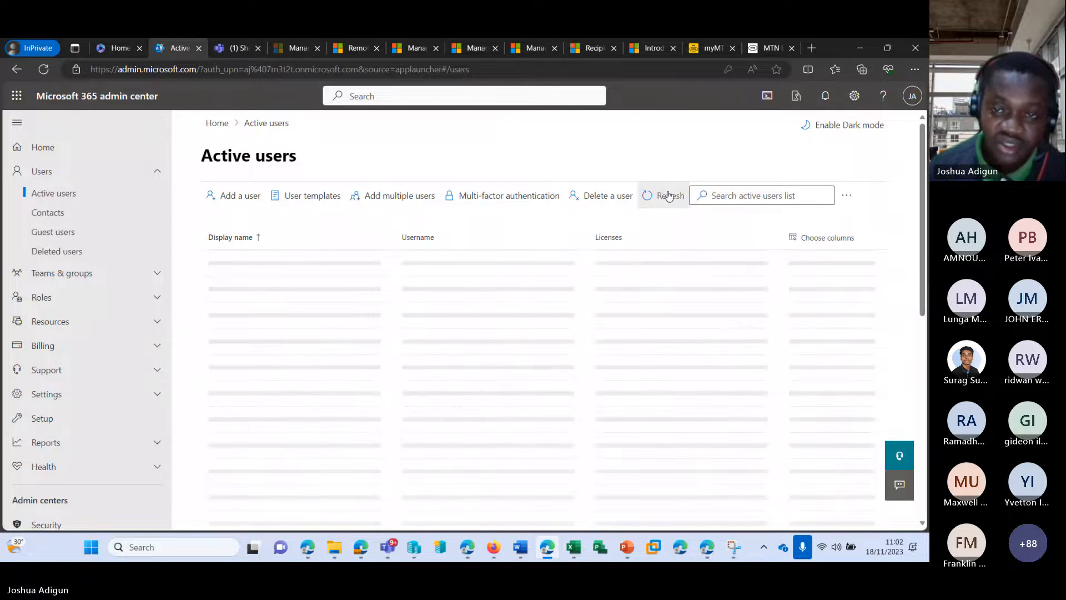
{"action": "scroll", "coordinate": [367, 347], "scroll_direction": "down", "scroll_amount": 5}
{"action": "scroll", "coordinate": [367, 347], "scroll_direction": "down", "scroll_amount": 3}
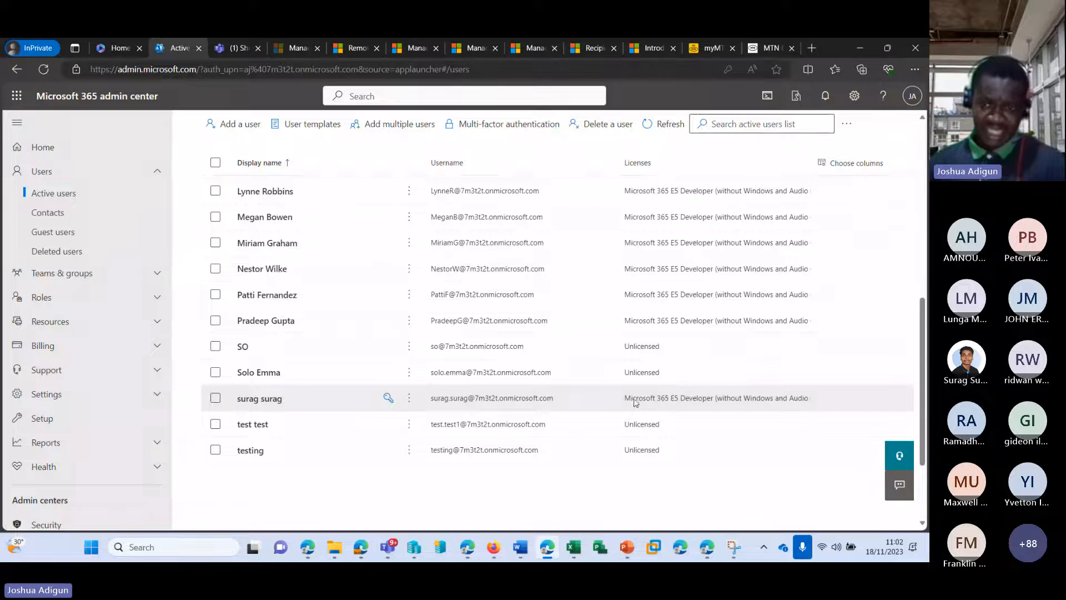
{"action": "scroll", "coordinate": [732, 402], "scroll_direction": "up", "scroll_amount": 5}
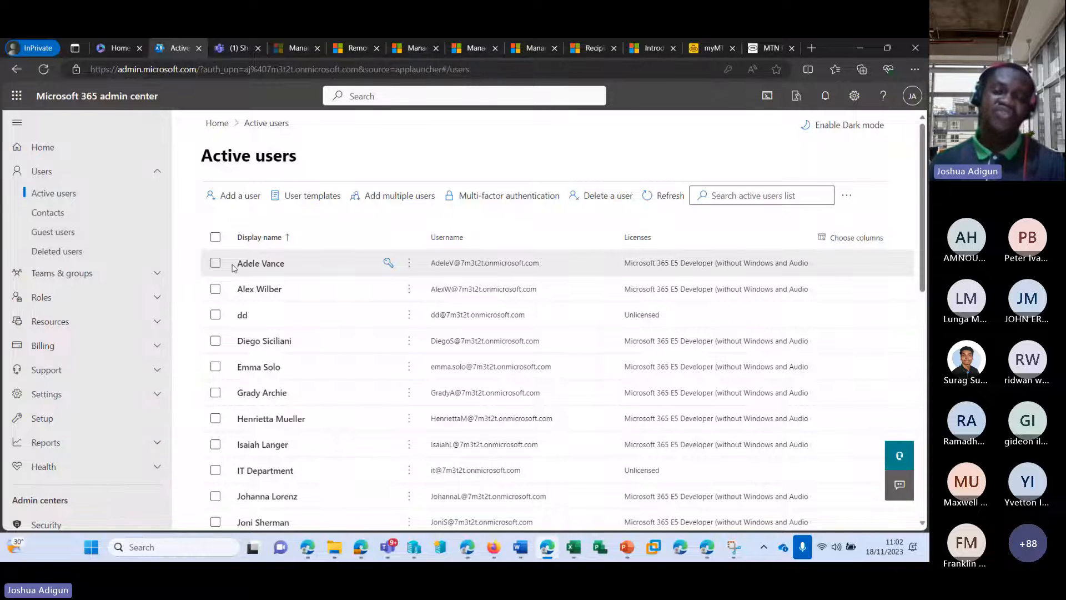
{"action": "left_click", "coordinate": [309, 199]}
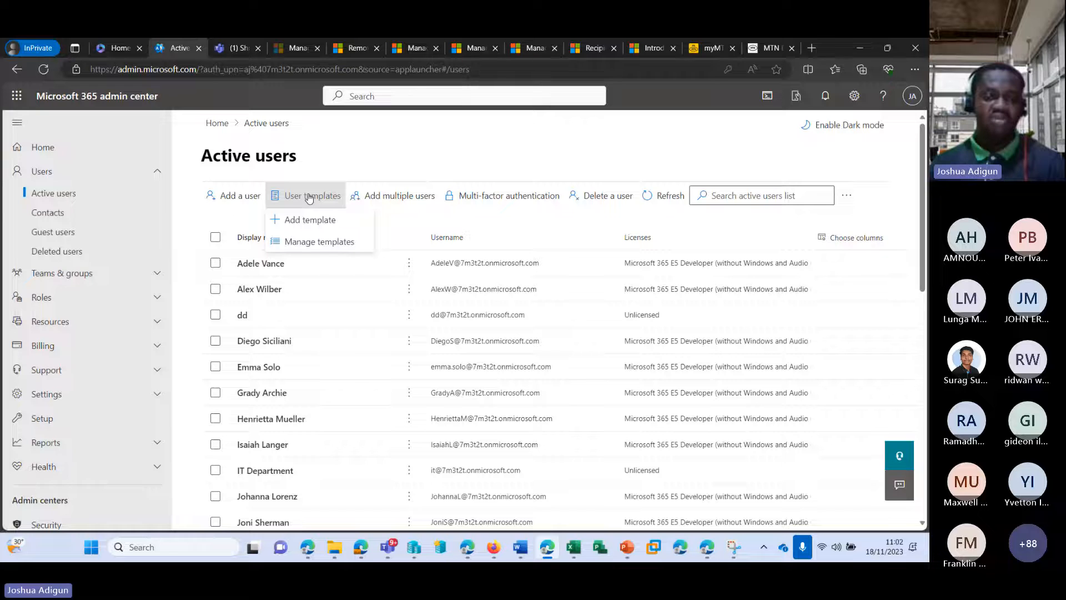
{"action": "left_click", "coordinate": [304, 243]}
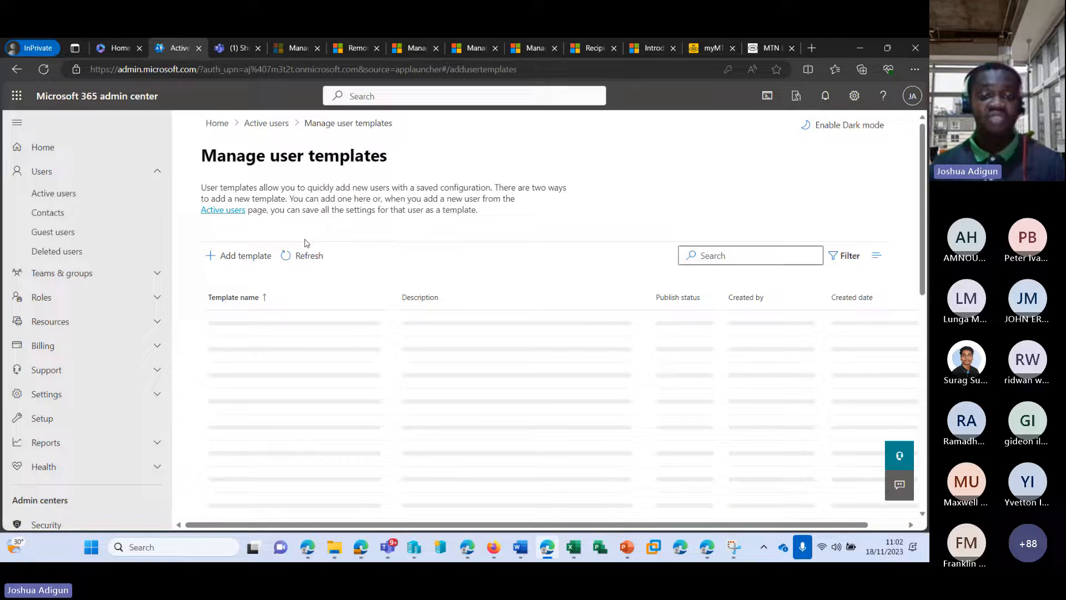
{"action": "scroll", "coordinate": [349, 308], "scroll_direction": "down", "scroll_amount": 2}
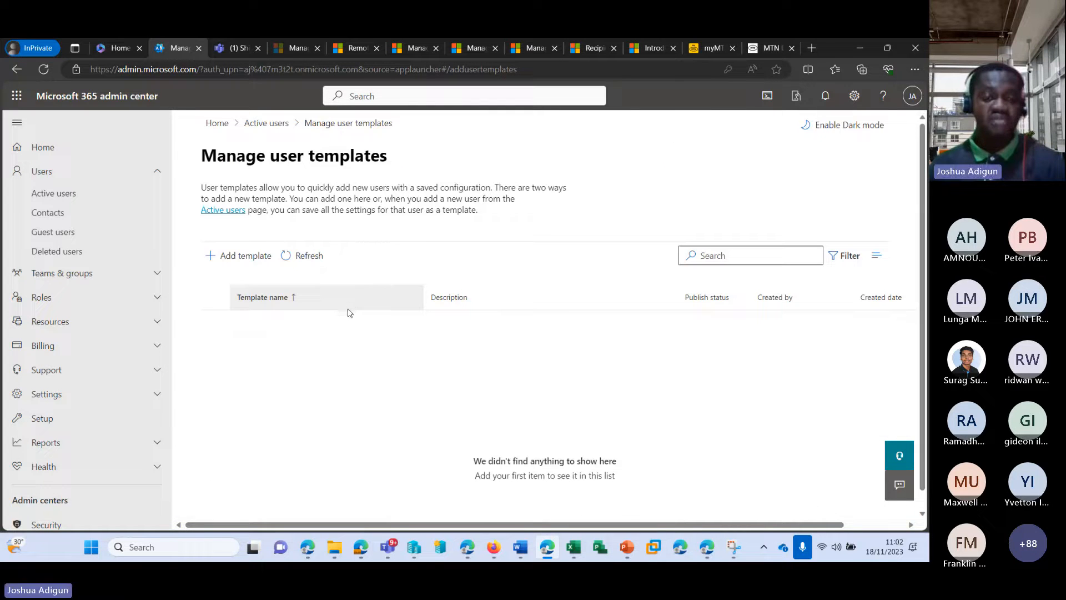
{"action": "left_click", "coordinate": [267, 125]}
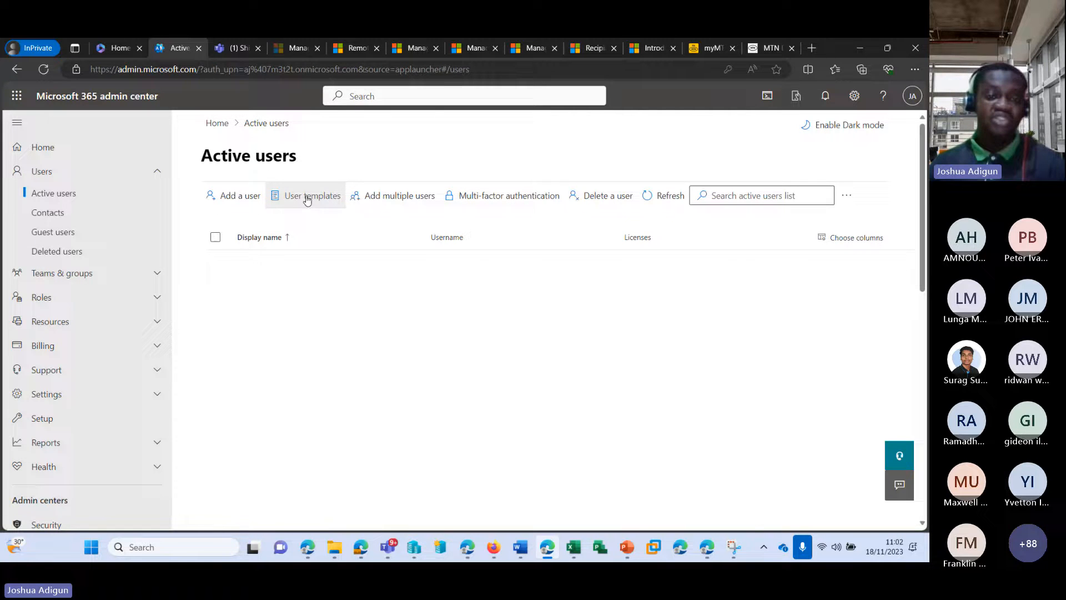
{"action": "left_click", "coordinate": [307, 199]}
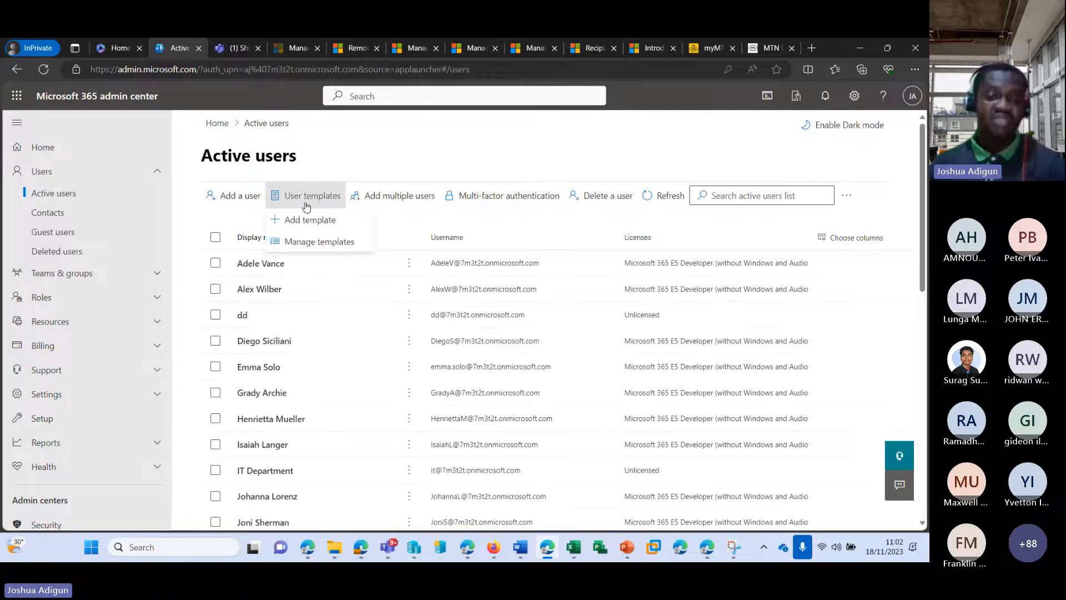
Add a user template named 'Community' described 'Community members', kept available to other admins
{"action": "left_click", "coordinate": [324, 219]}
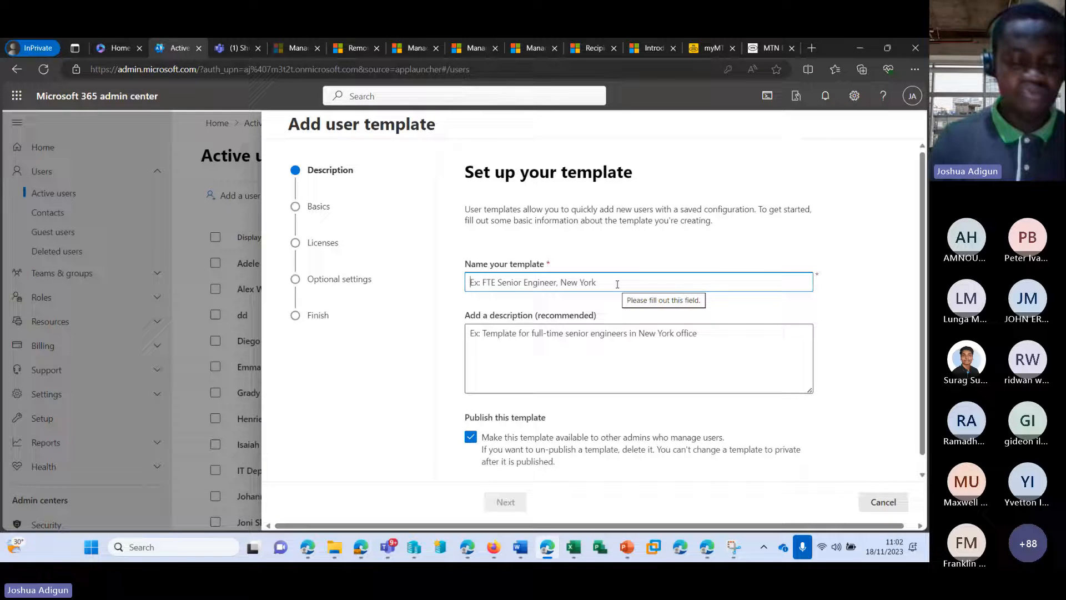
{"action": "type", "text": "Community"}
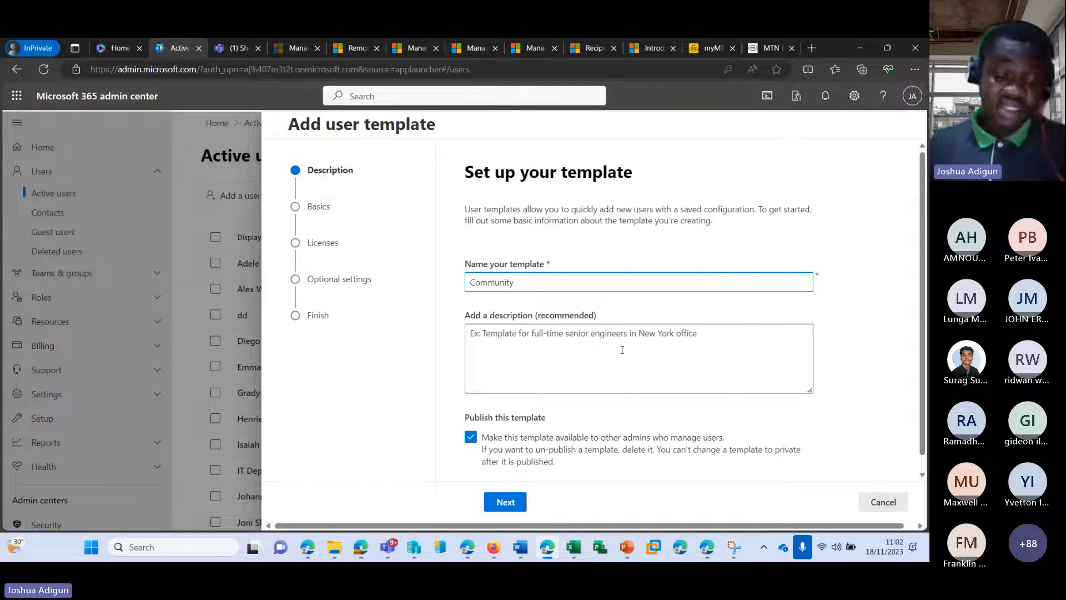
{"action": "key", "text": "ctrl+a"}
{"action": "key", "text": "ctrl+c"}
{"action": "left_click", "coordinate": [607, 384]}
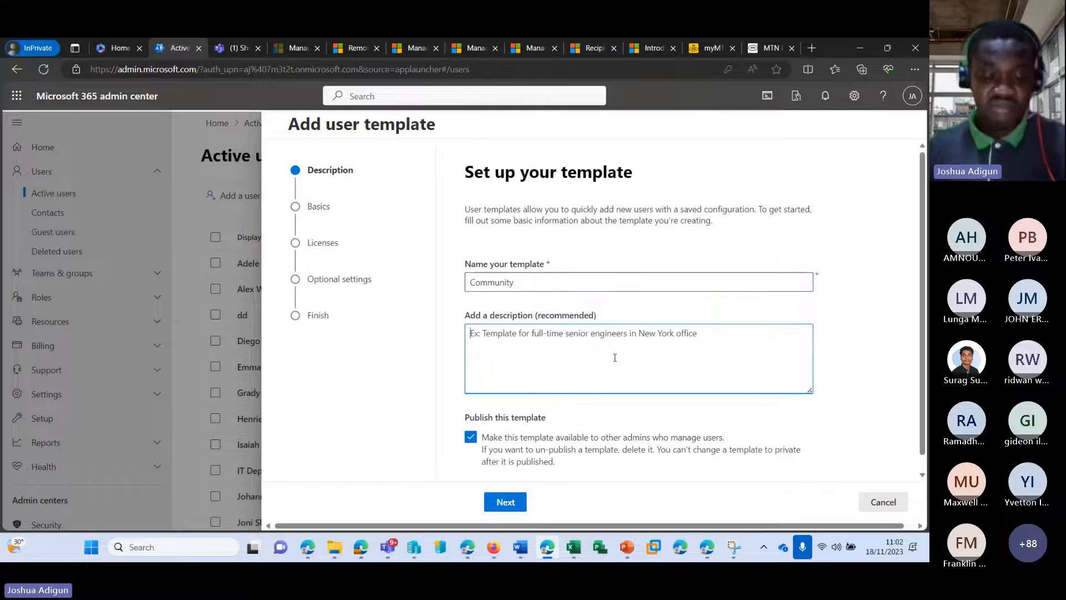
{"action": "key", "text": "ctrl+v"}
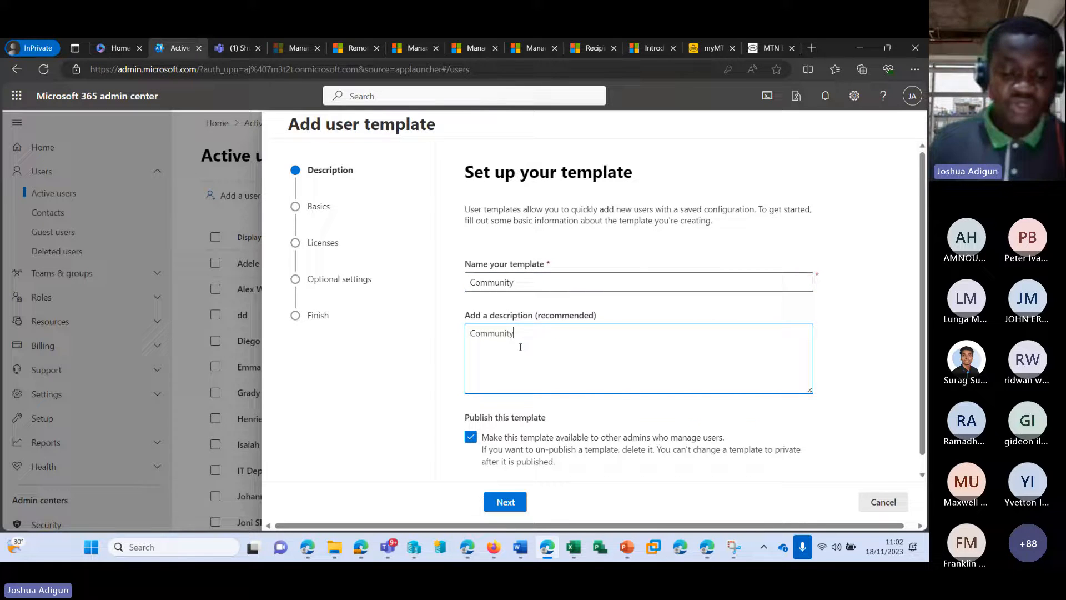
{"action": "type", "text": "membe"}
{"action": "type", "text": "rs"}
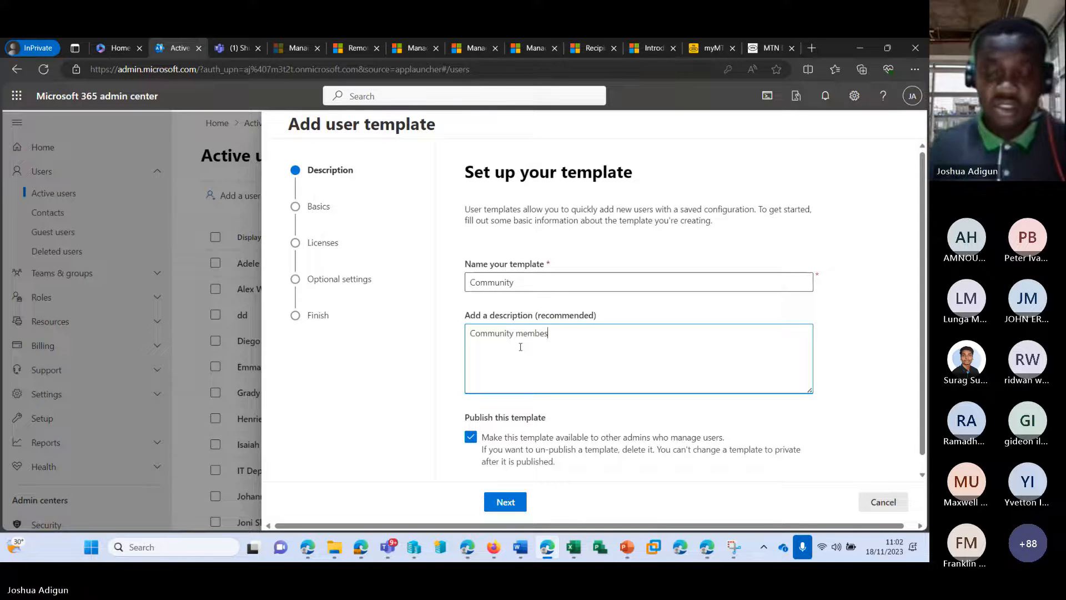
{"action": "scroll", "coordinate": [527, 368], "scroll_direction": "down", "scroll_amount": 1}
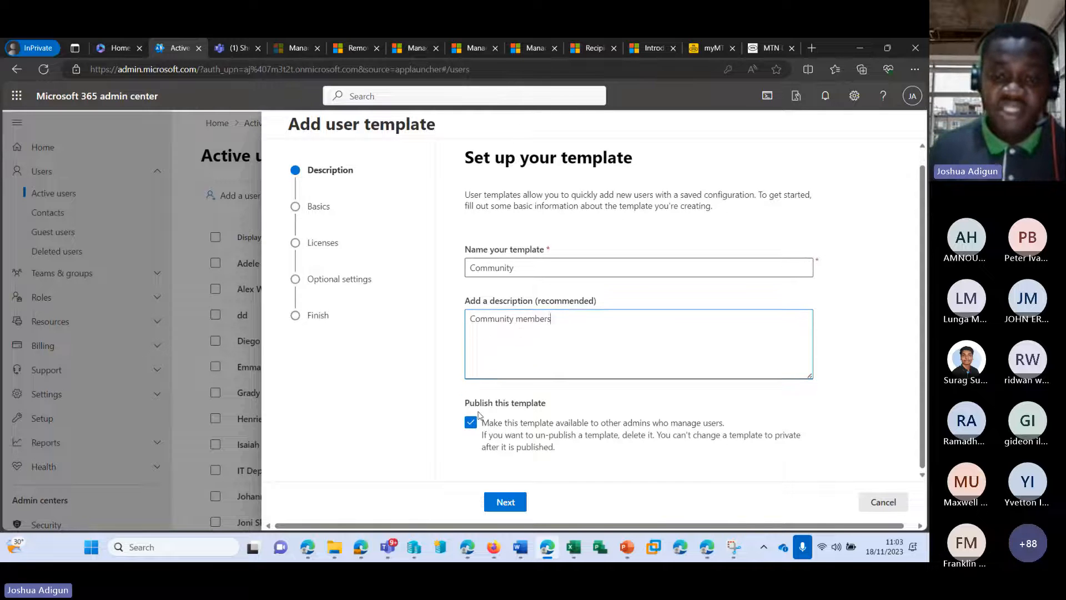
{"action": "left_click", "coordinate": [480, 426]}
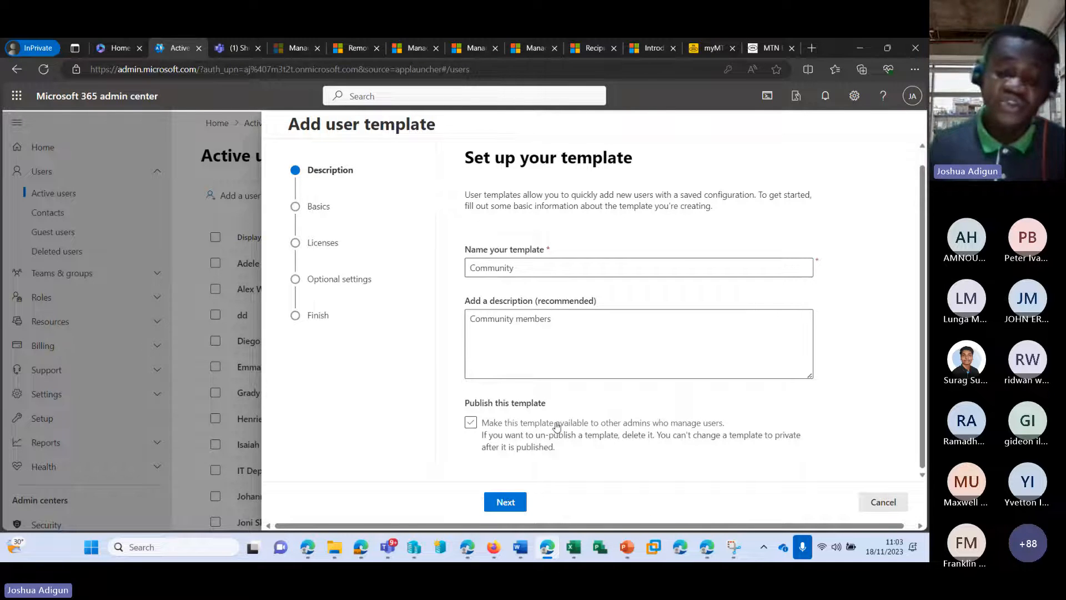
{"action": "left_click", "coordinate": [469, 424]}
Keep the 7m3t2t.onmicrosoft.com domain with auto-generated passwords and advance to Assign licenses
{"action": "left_click", "coordinate": [503, 502]}
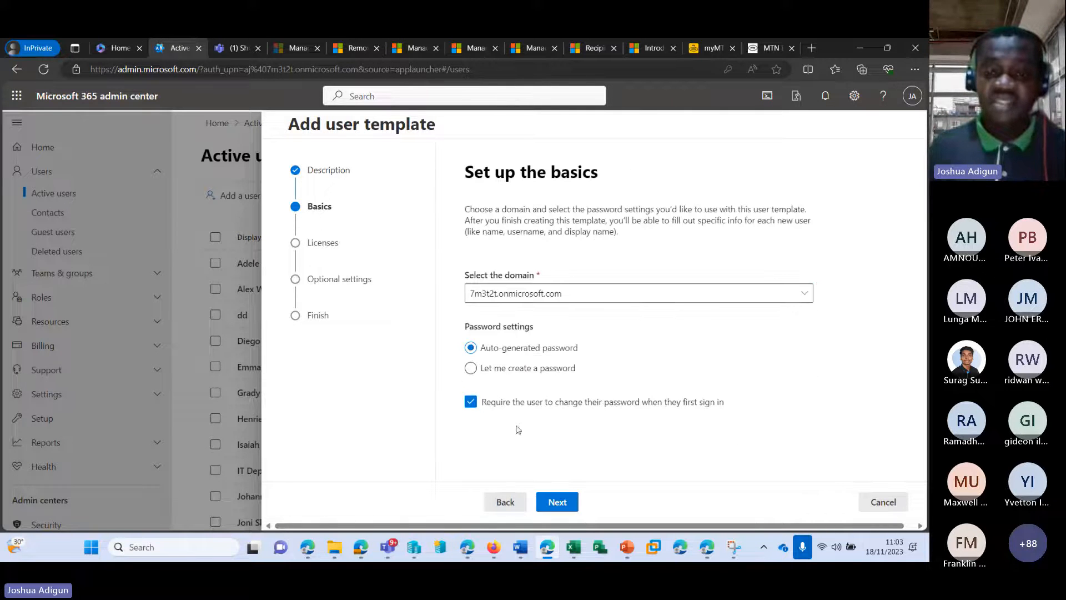
{"action": "left_click", "coordinate": [521, 296]}
{"action": "left_click", "coordinate": [523, 294]}
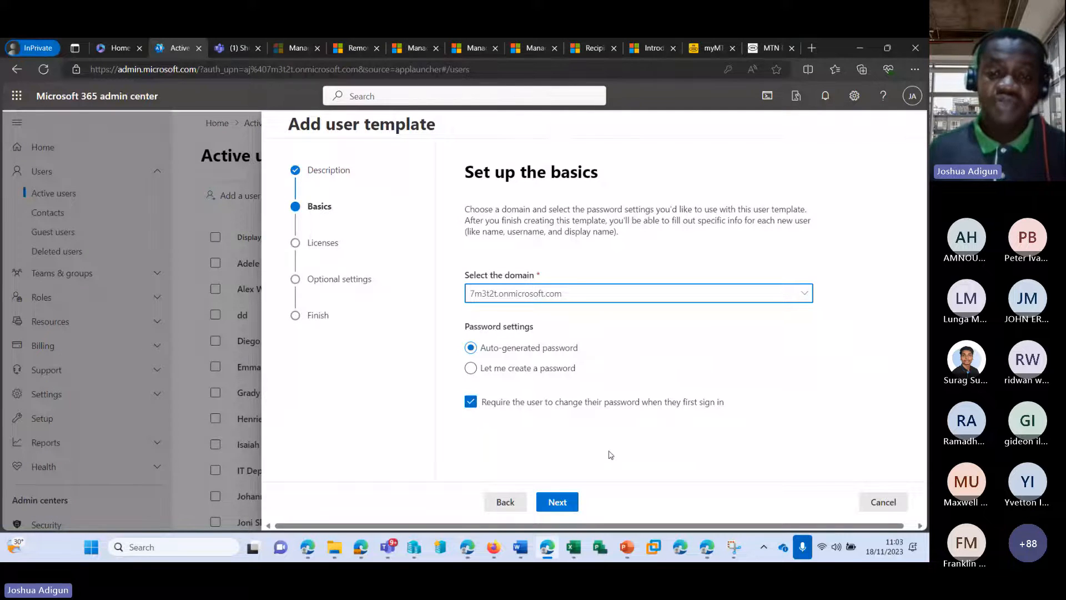
{"action": "left_click", "coordinate": [557, 502]}
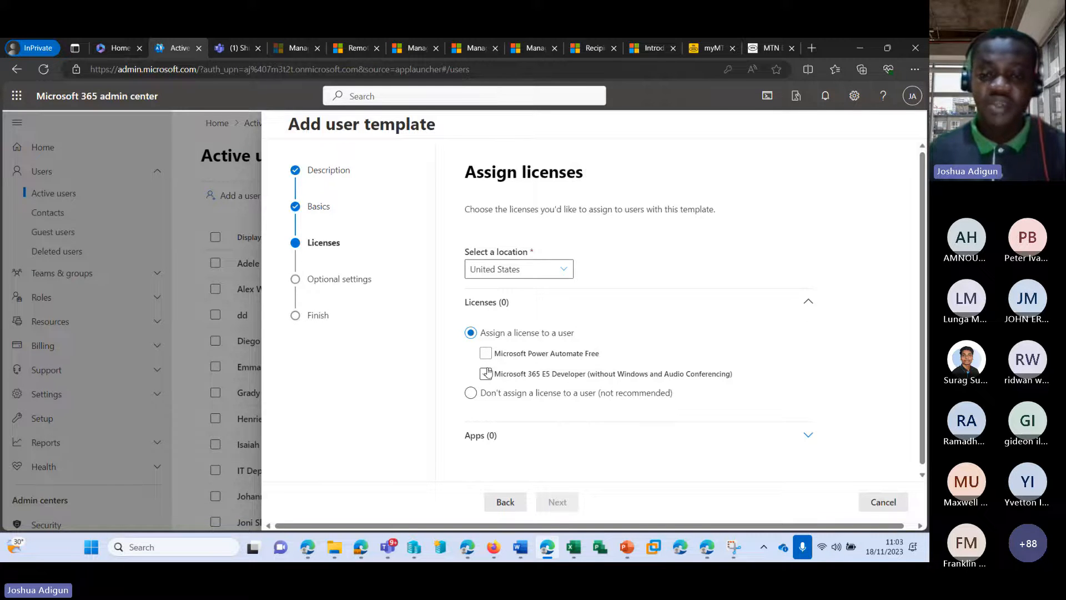
Give the Community template the Microsoft 365 E5 Developer licence and continue
{"action": "left_click", "coordinate": [486, 373]}
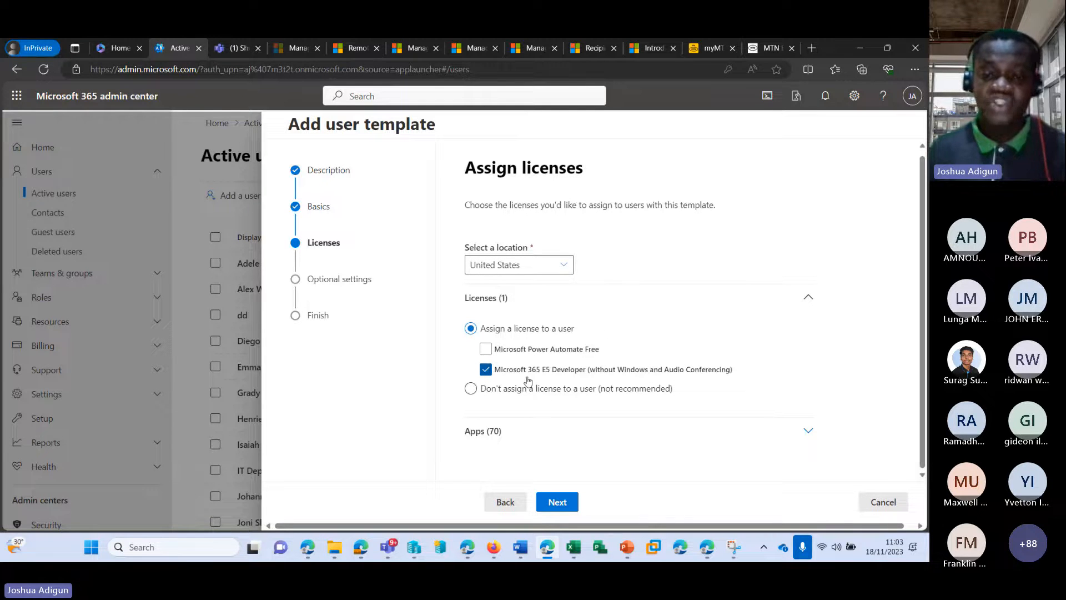
{"action": "left_click", "coordinate": [559, 502]}
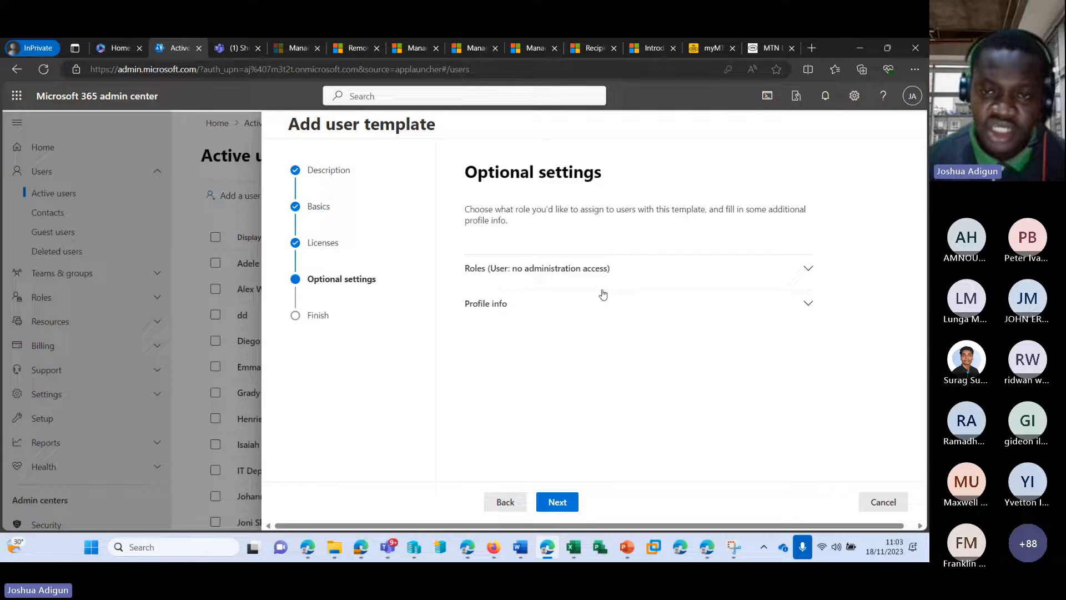
Give the template job title Community Members and department Community Outreach, then proceed to review
{"action": "left_click", "coordinate": [611, 270]}
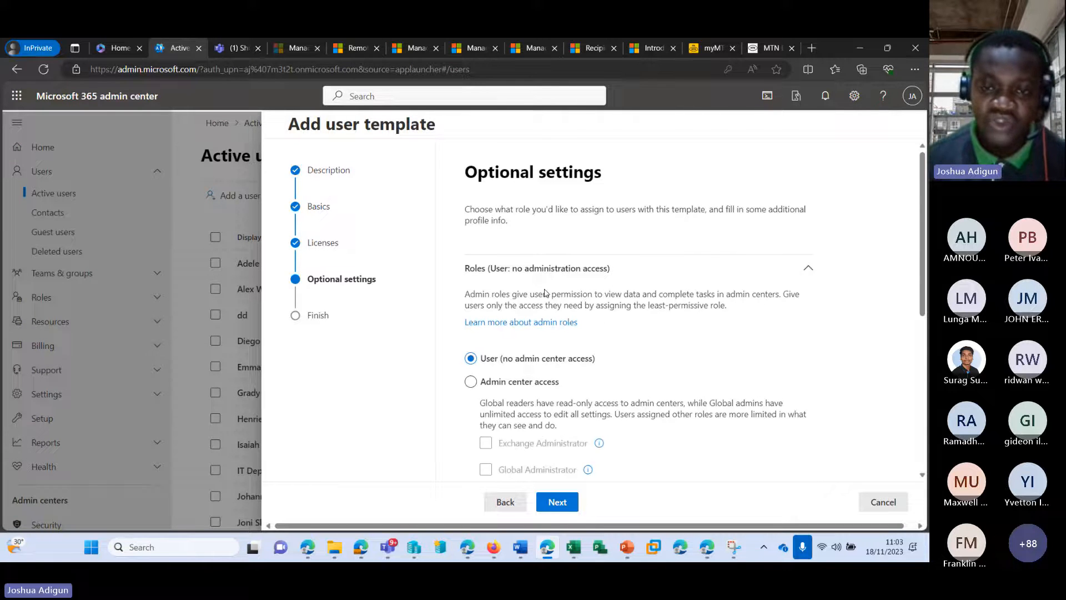
{"action": "left_click", "coordinate": [810, 271]}
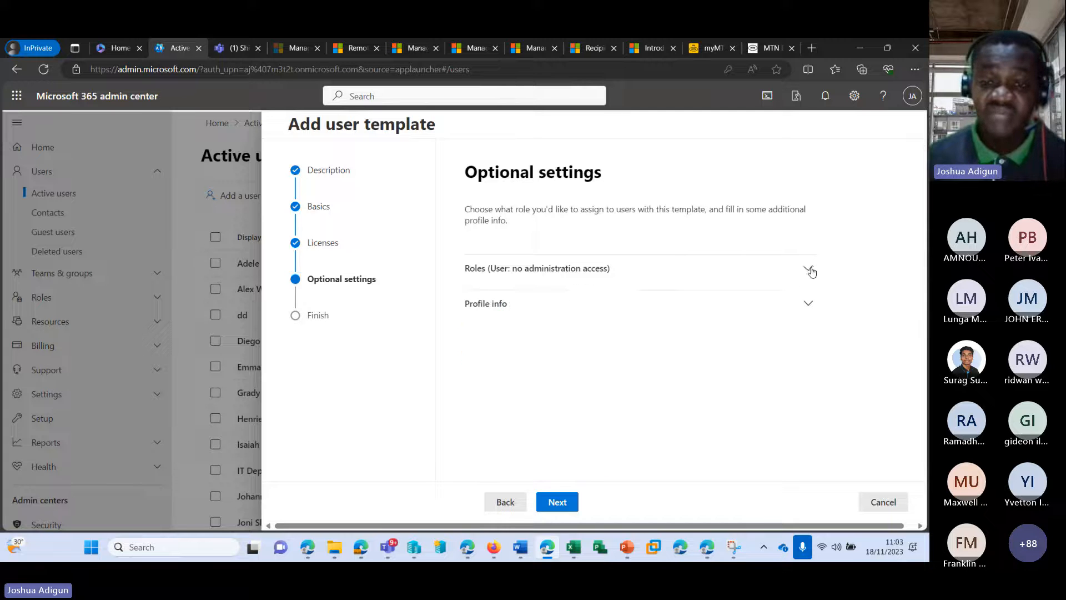
{"action": "left_click", "coordinate": [571, 304]}
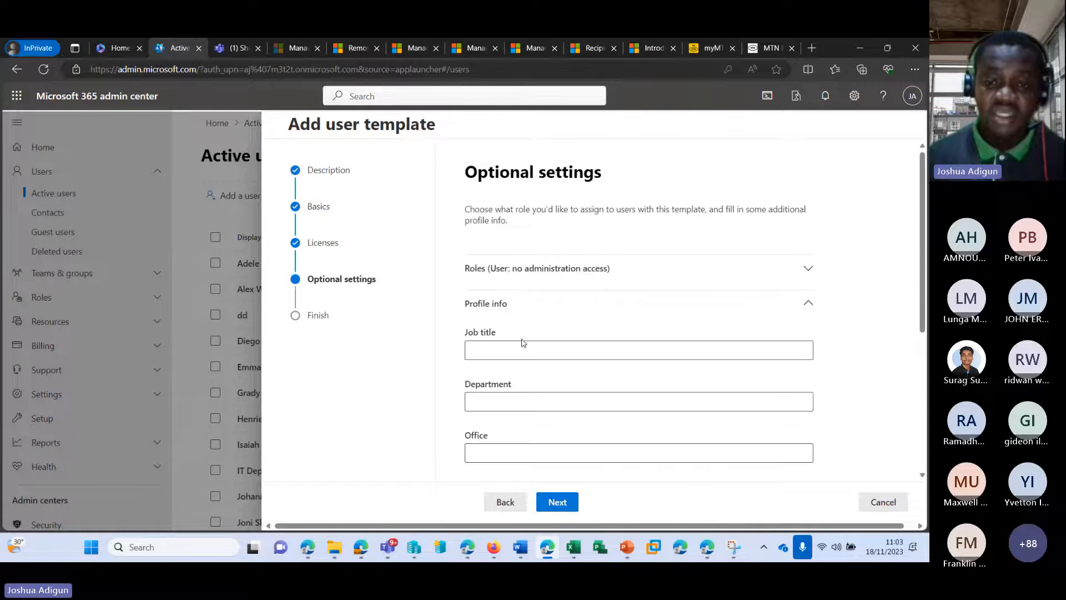
{"action": "left_click", "coordinate": [519, 347]}
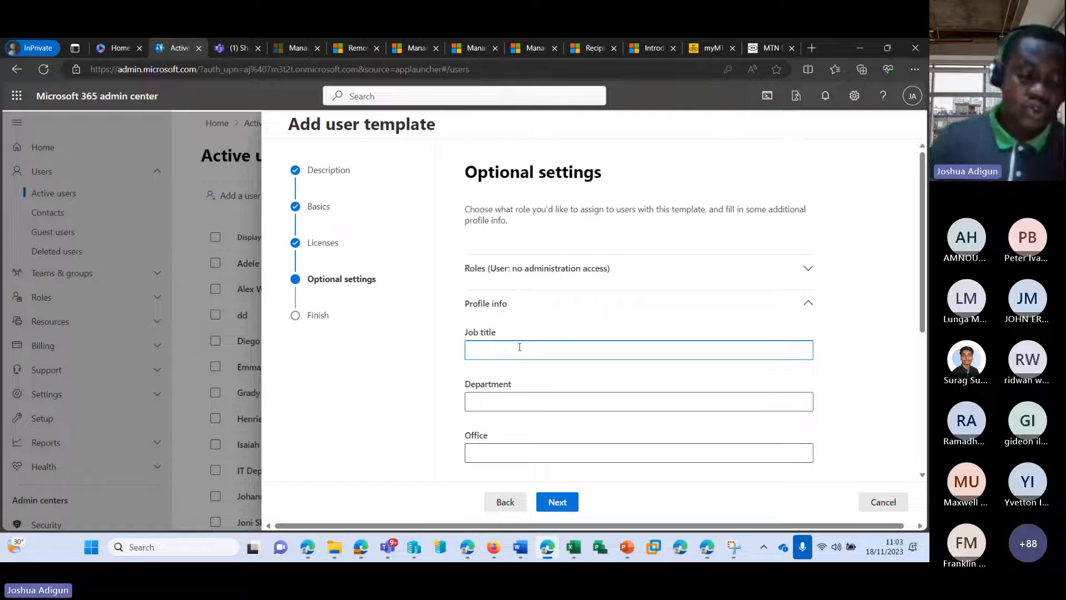
{"action": "type", "text": "Community Members"}
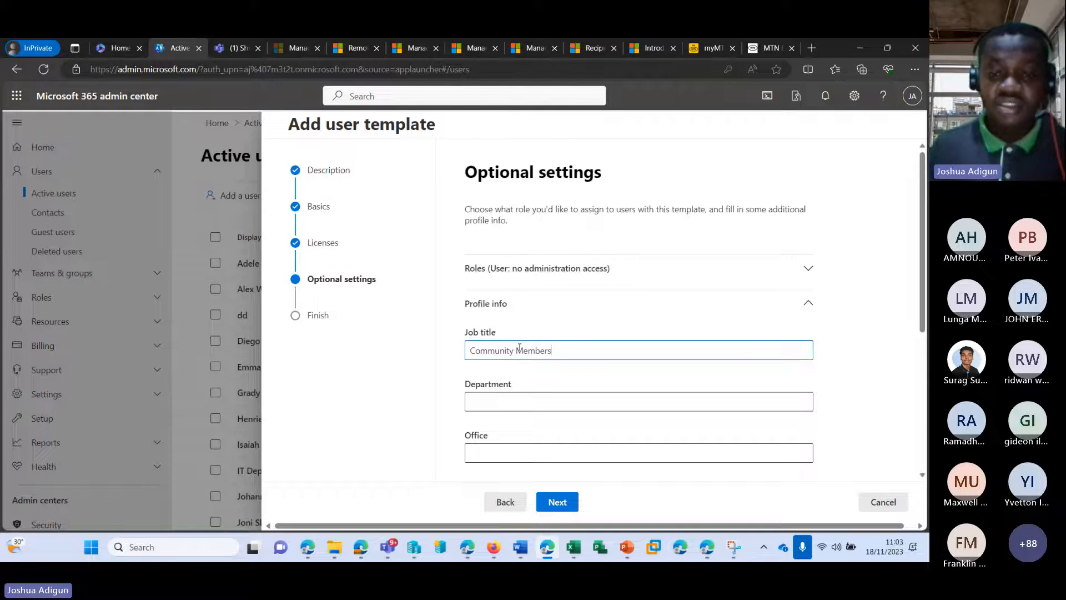
{"action": "left_click", "coordinate": [531, 398]}
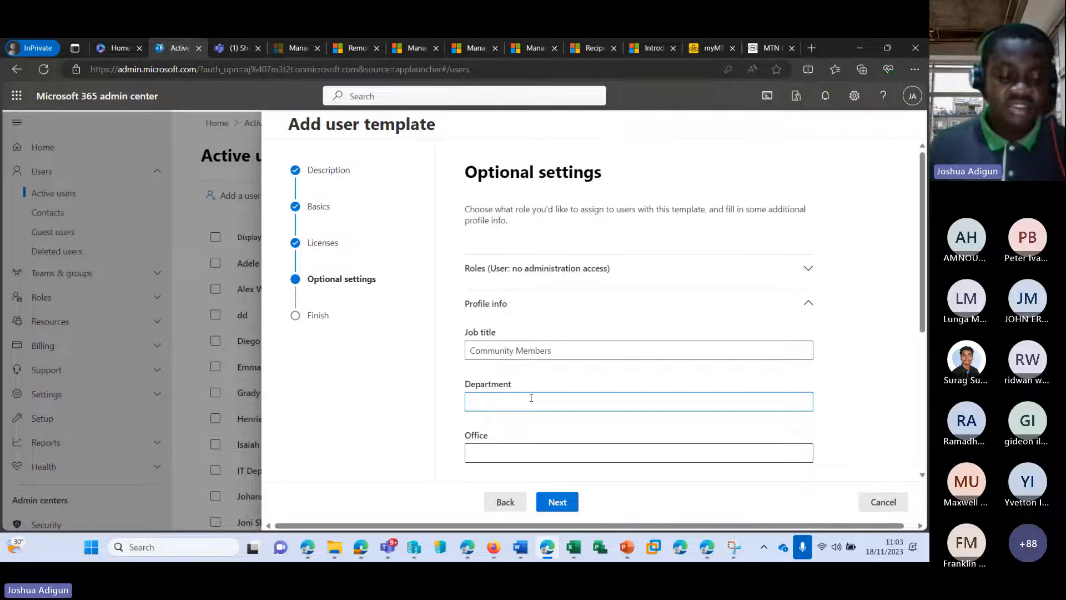
{"action": "type", "text": "Communi"}
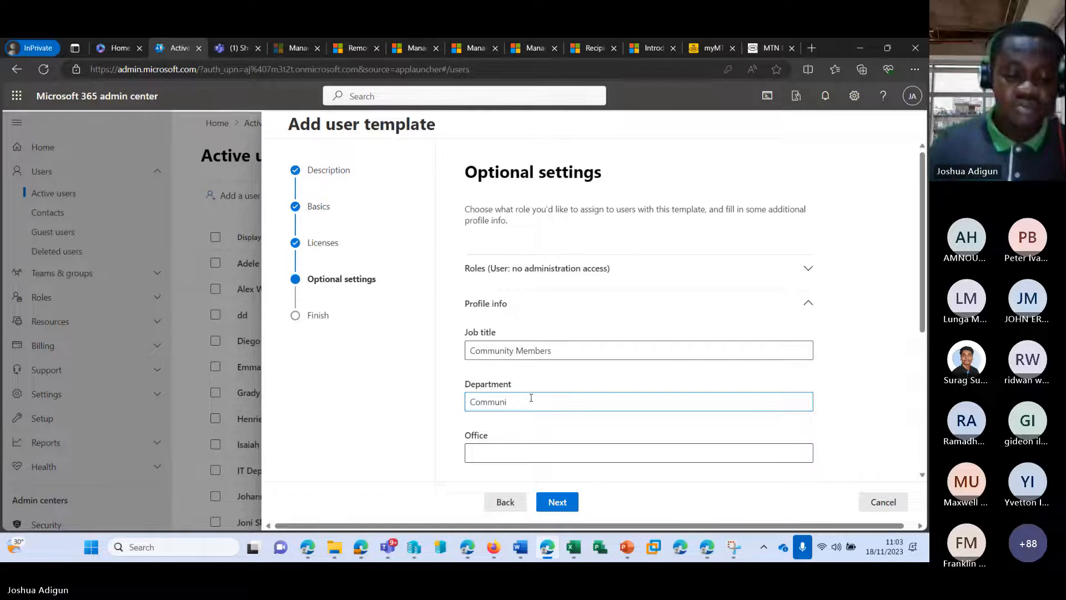
{"action": "type", "text": "ty Outre"}
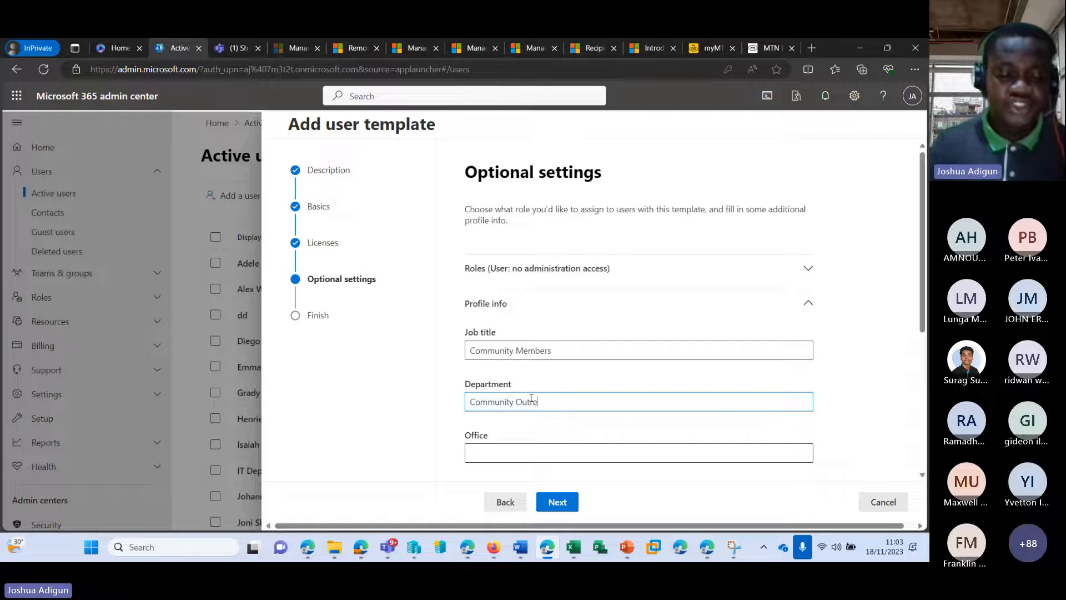
{"action": "type", "text": "ach"}
{"action": "scroll", "coordinate": [553, 392], "scroll_direction": "down", "scroll_amount": 5}
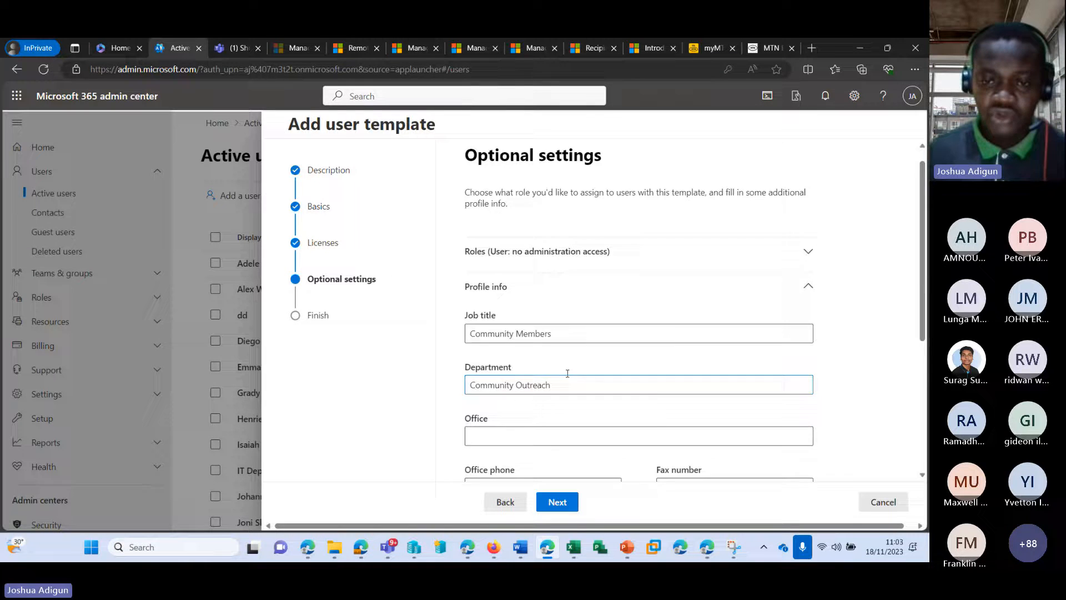
{"action": "left_click", "coordinate": [560, 501]}
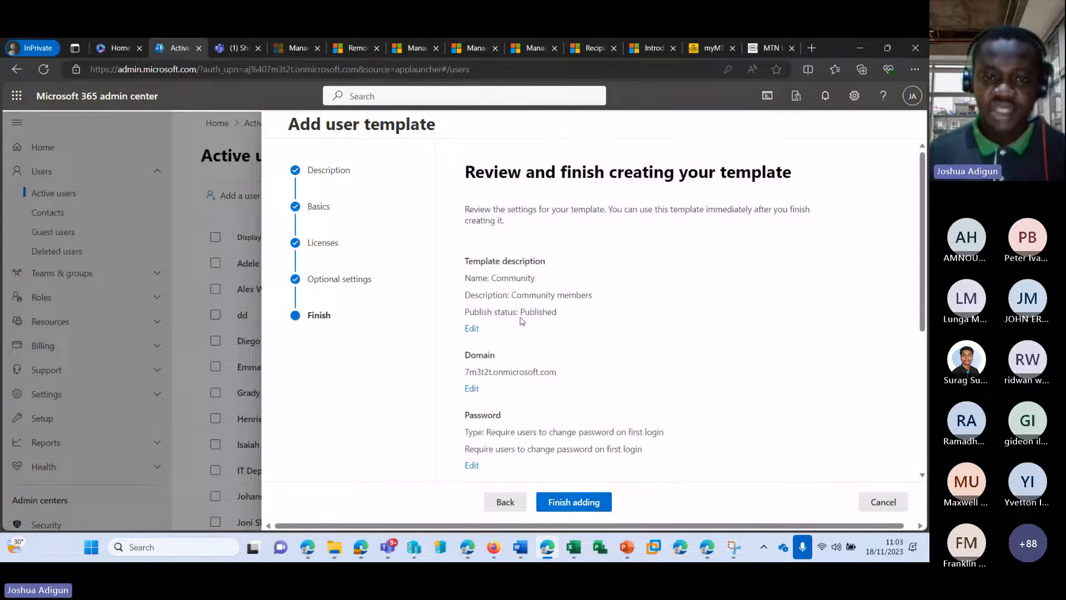
Finish adding the Community template and close the wizard
{"action": "scroll", "coordinate": [565, 488], "scroll_direction": "down", "scroll_amount": 5}
{"action": "left_click", "coordinate": [567, 501]}
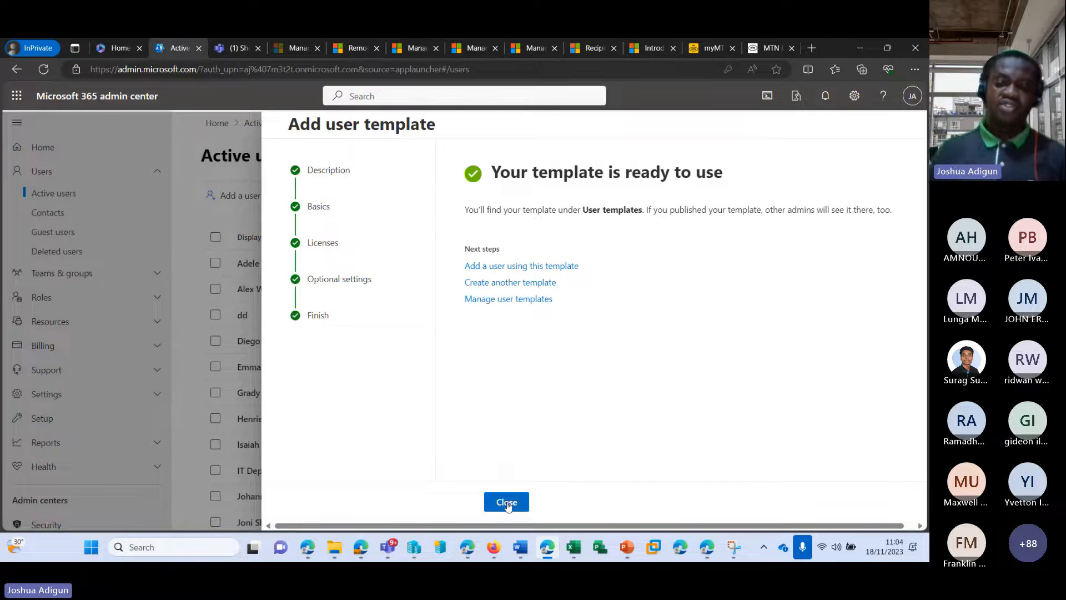
{"action": "left_click", "coordinate": [506, 502]}
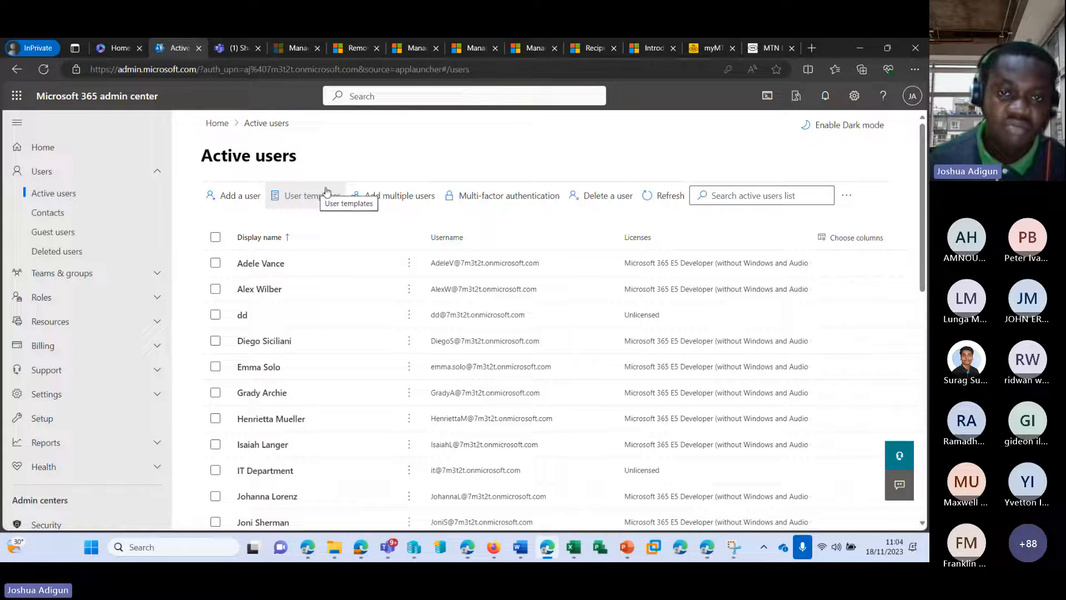
Start a user from the Community template and enter the new user's first name, last name and username
{"action": "left_click", "coordinate": [297, 201]}
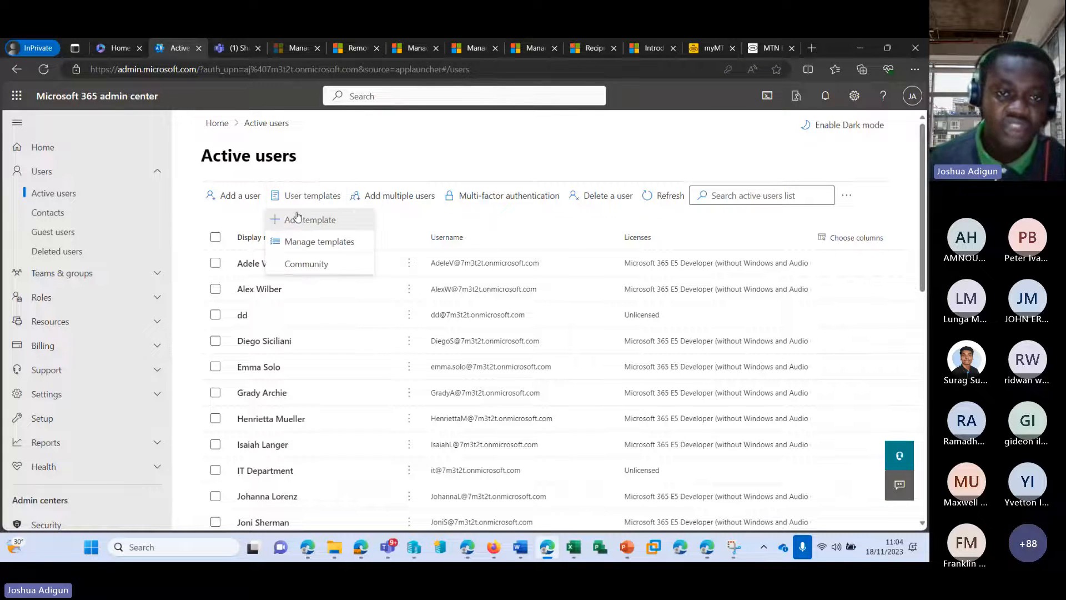
{"action": "left_click", "coordinate": [320, 265]}
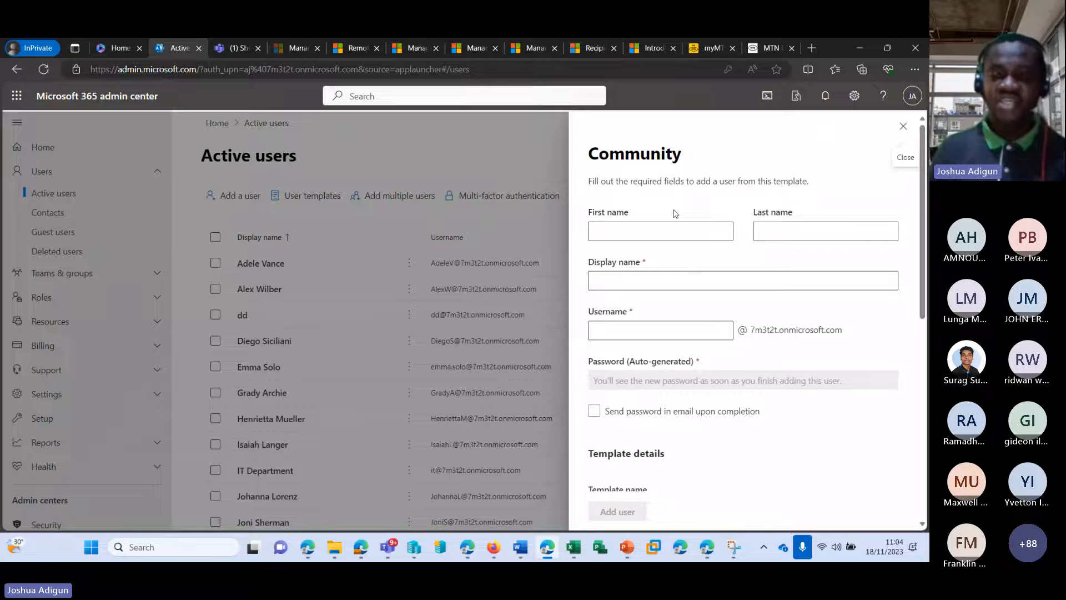
{"action": "left_click", "coordinate": [722, 232]}
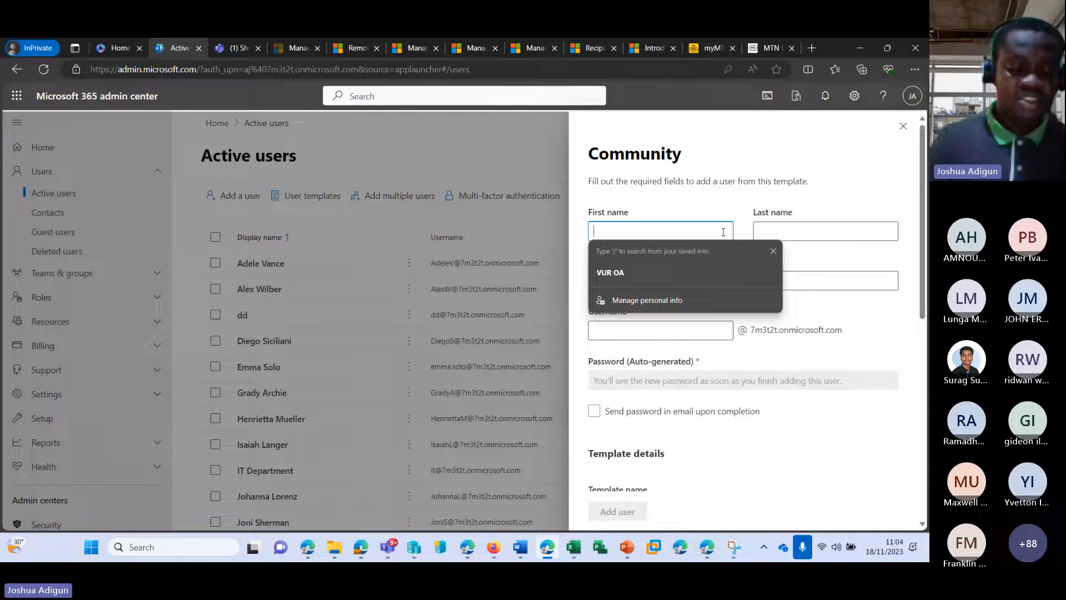
{"action": "type", "text": "SU"}
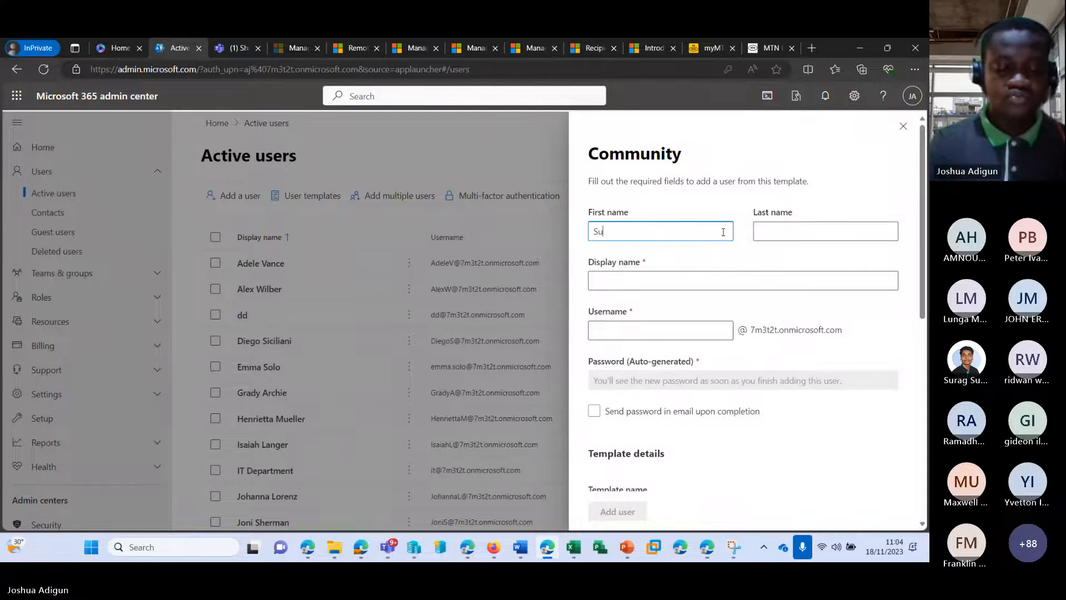
{"action": "key", "text": "Tab"}
{"action": "type", "text": "Rag"}
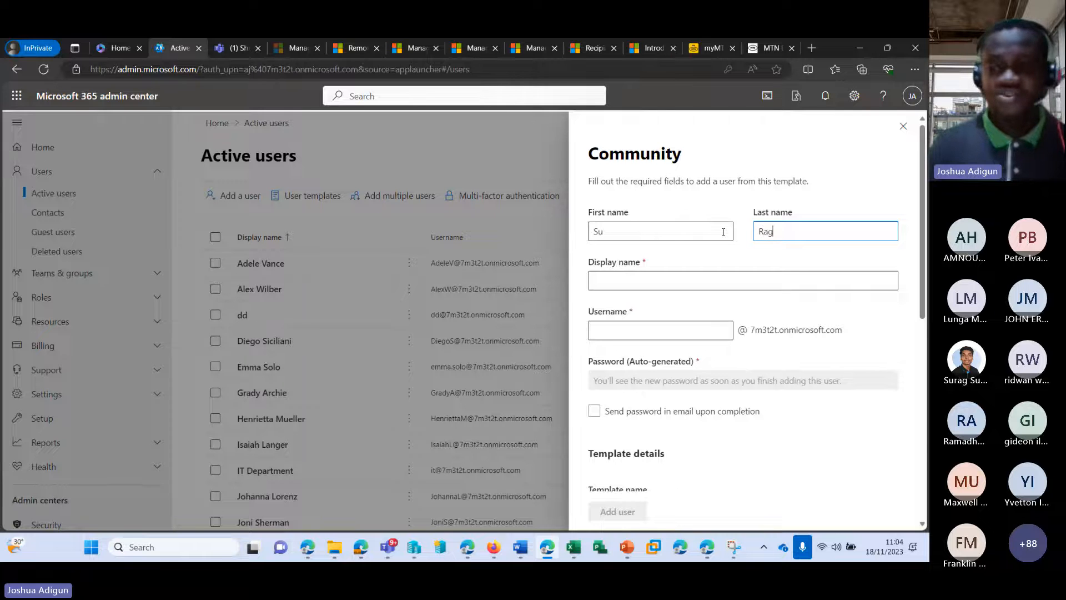
{"action": "key", "text": "BackSpace"}
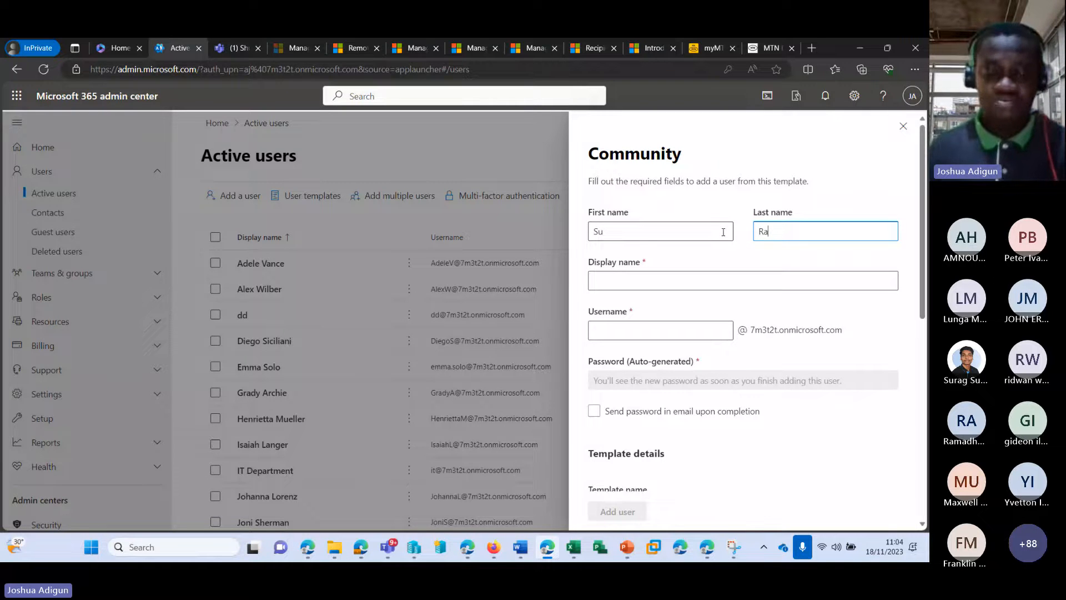
{"action": "type", "text": "g"}
{"action": "left_click", "coordinate": [641, 328]}
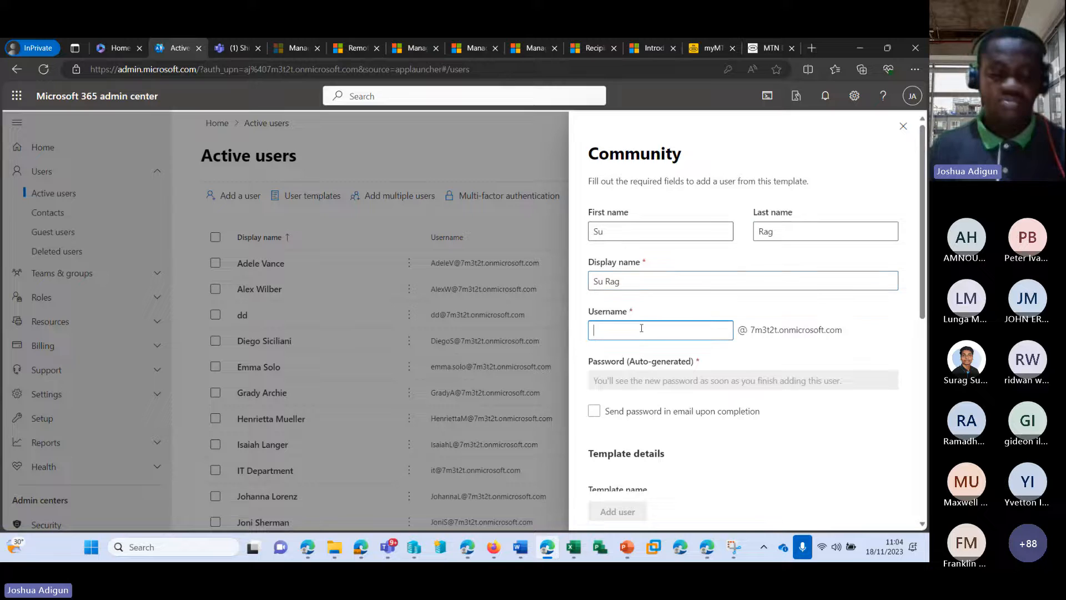
{"action": "type", "text": "su.r"}
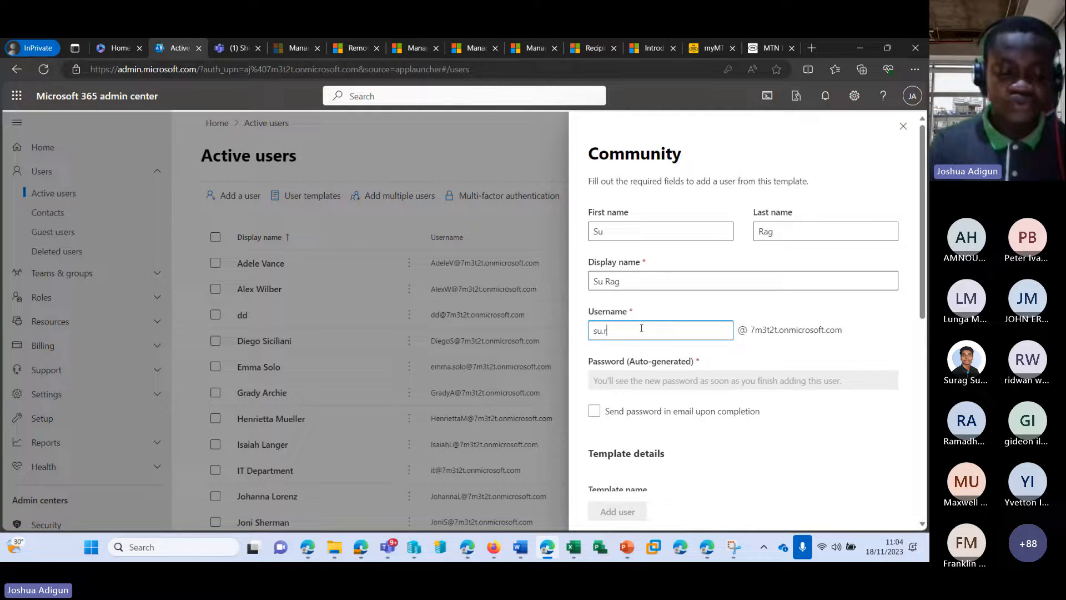
{"action": "type", "text": "ag"}
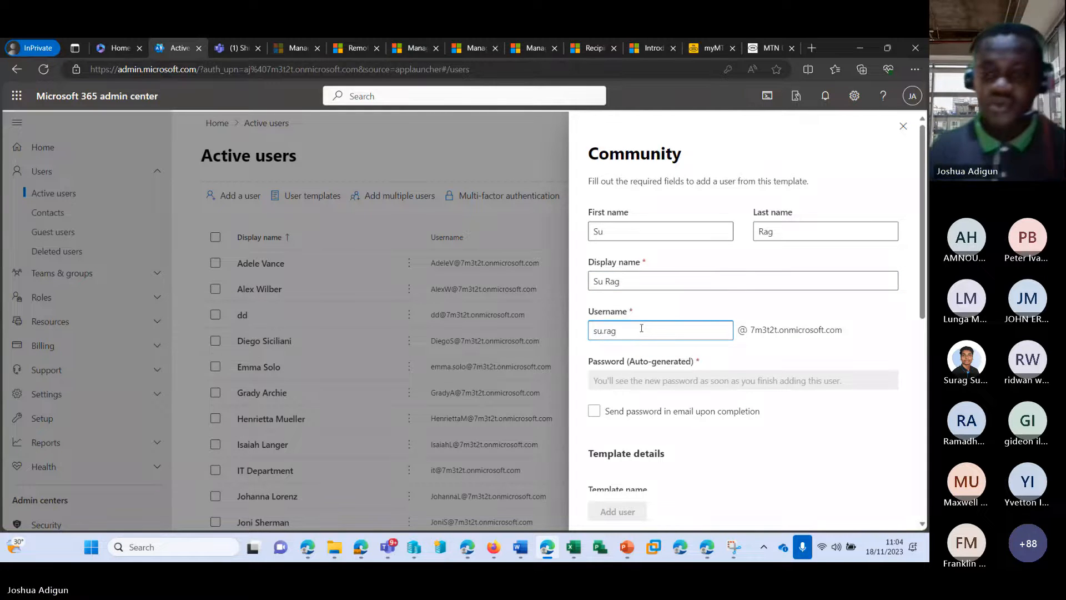
Choose Community as the template name and submit the new user
{"action": "scroll", "coordinate": [633, 351], "scroll_direction": "down", "scroll_amount": 2}
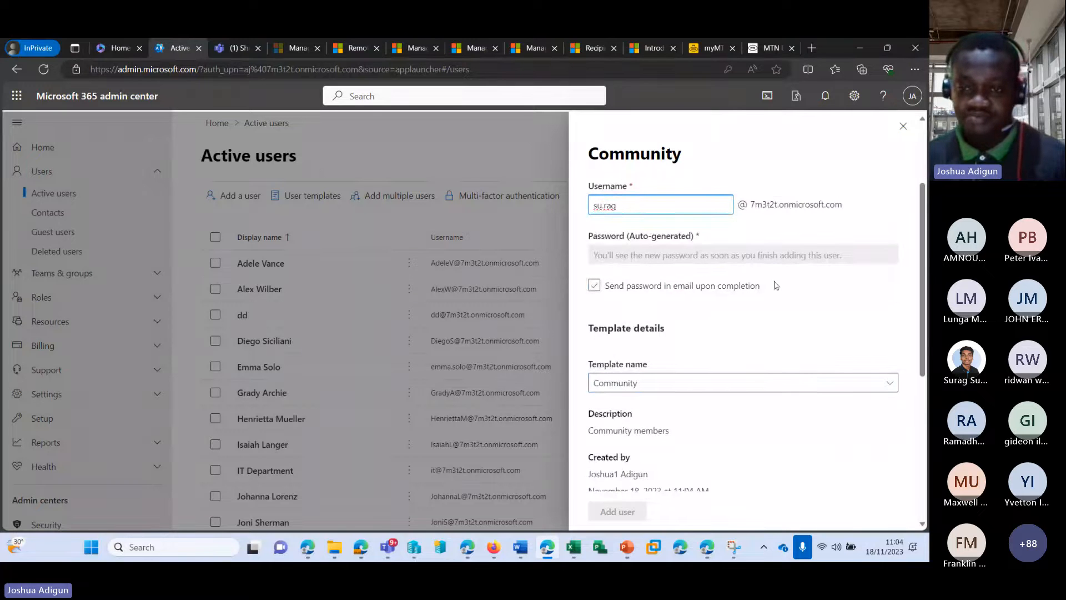
{"action": "scroll", "coordinate": [802, 370], "scroll_direction": "down", "scroll_amount": 5}
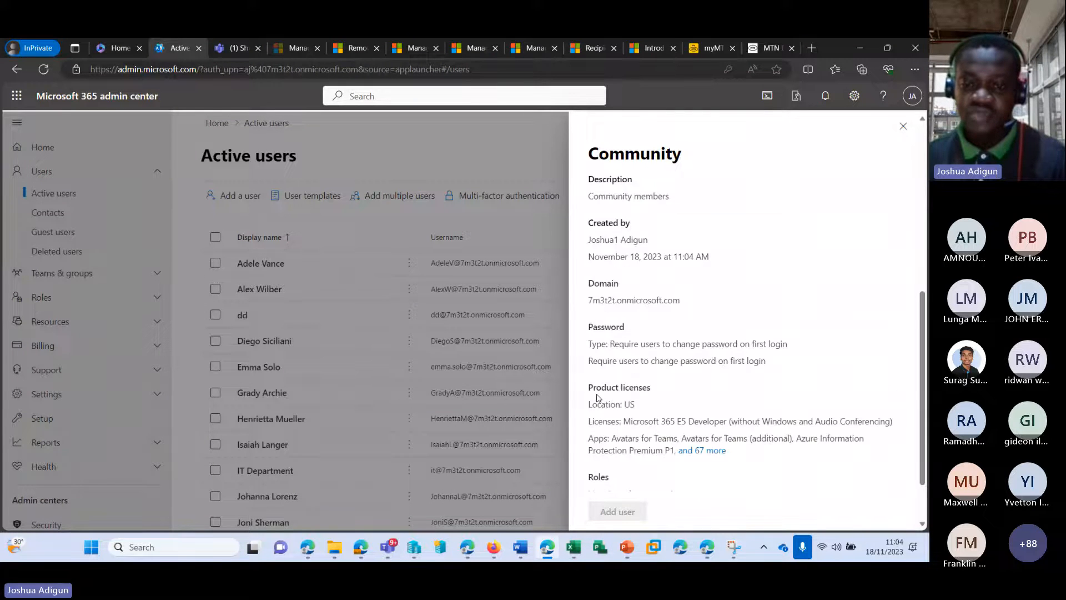
{"action": "scroll", "coordinate": [743, 324], "scroll_direction": "up", "scroll_amount": 4}
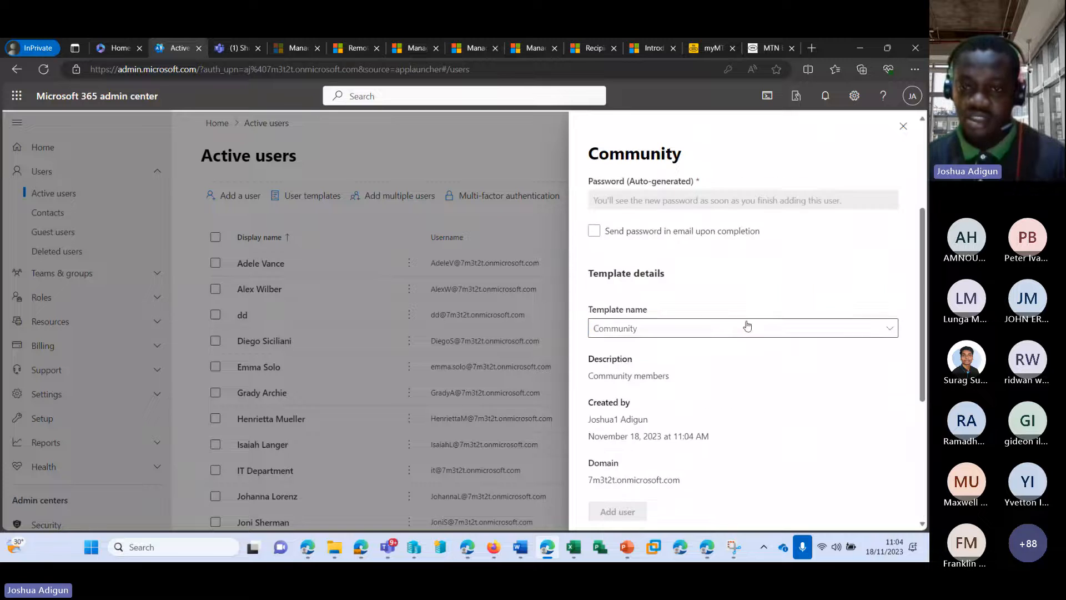
{"action": "left_click", "coordinate": [678, 327]}
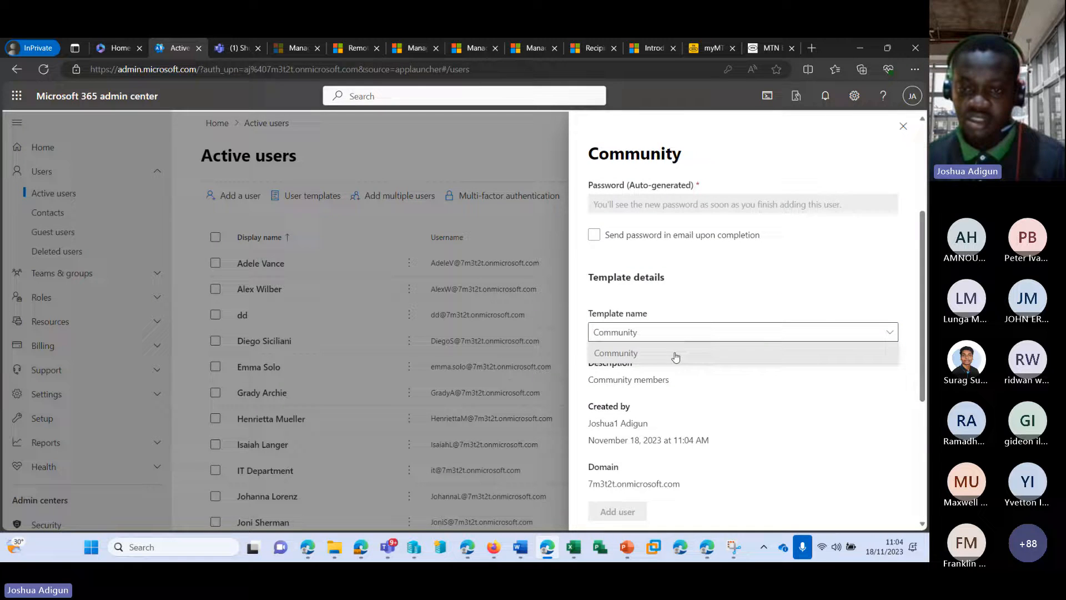
{"action": "left_click", "coordinate": [675, 356]}
{"action": "scroll", "coordinate": [694, 299], "scroll_direction": "up", "scroll_amount": 3}
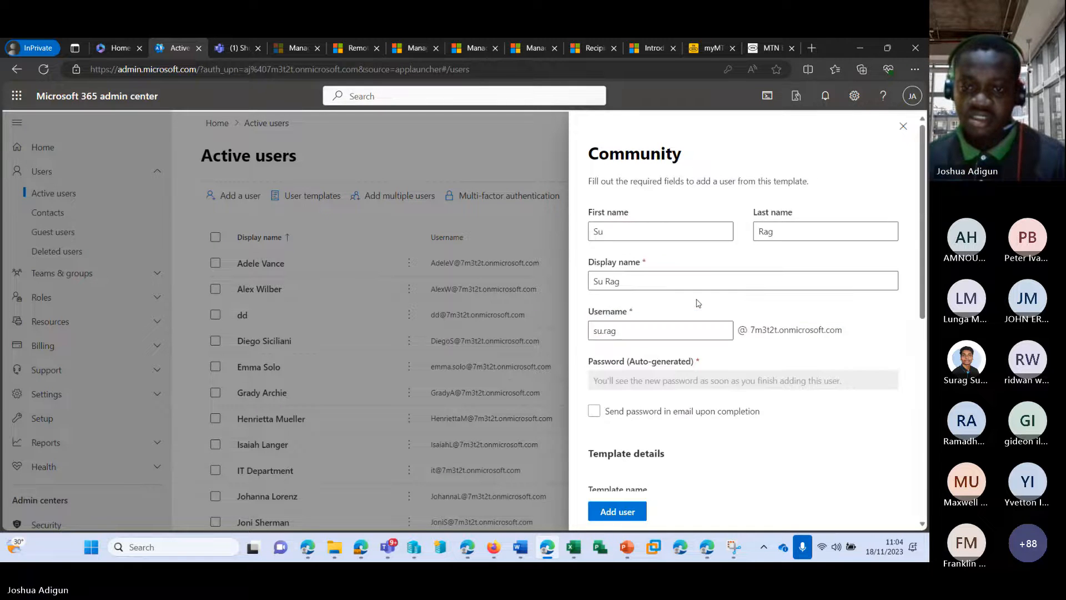
{"action": "scroll", "coordinate": [677, 344], "scroll_direction": "down", "scroll_amount": 5}
{"action": "scroll", "coordinate": [679, 344], "scroll_direction": "down", "scroll_amount": 2}
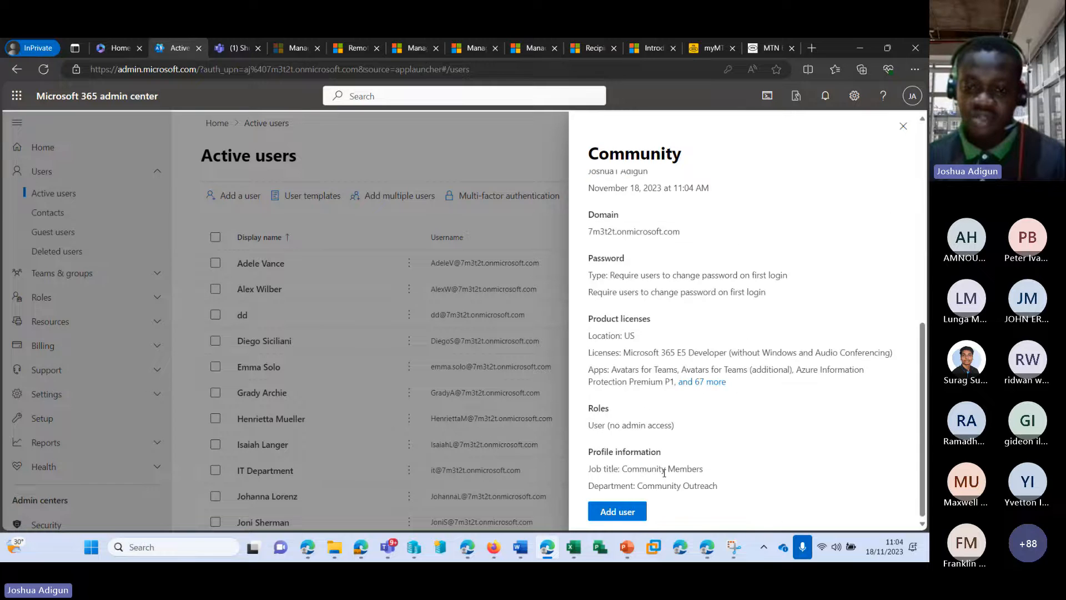
{"action": "left_click", "coordinate": [629, 513]}
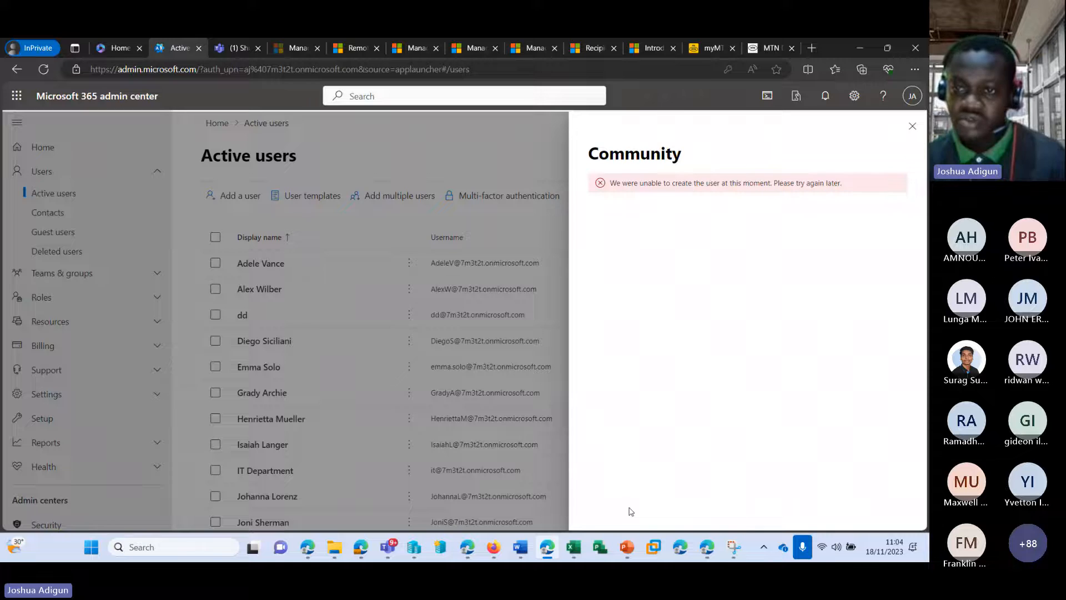
Dismiss the error panel, reload Active users, and open the user templates list
{"action": "left_click", "coordinate": [912, 126]}
{"action": "left_click", "coordinate": [43, 68]}
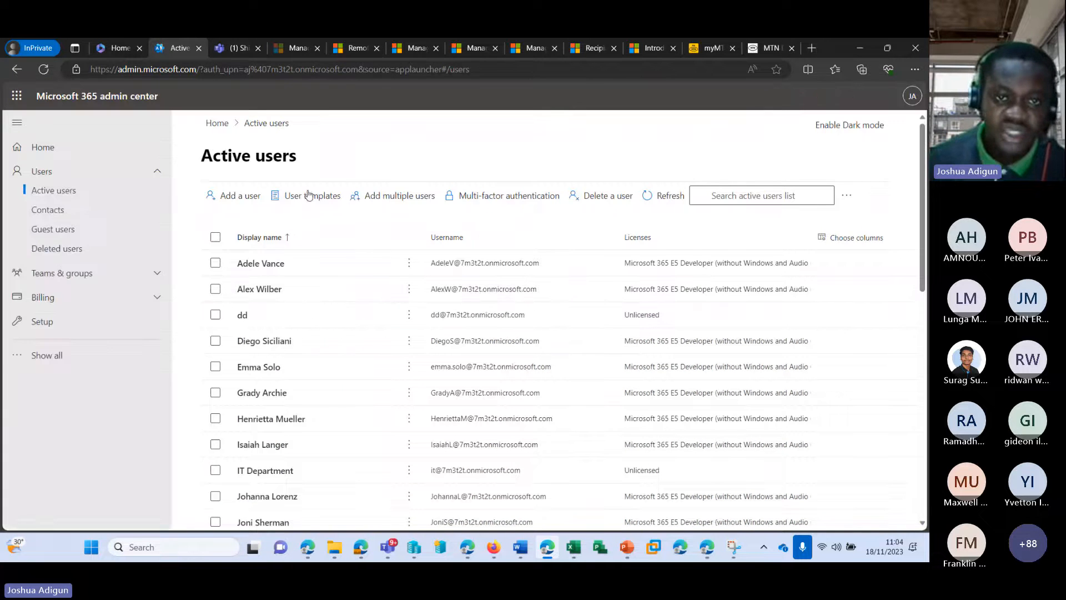
{"action": "left_click", "coordinate": [309, 196]}
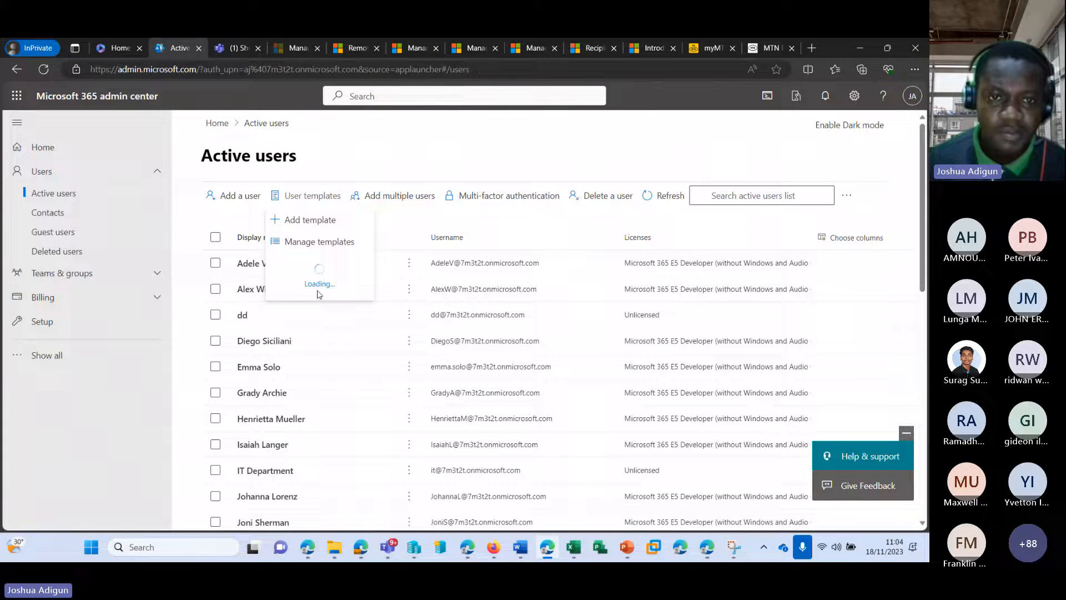
Open the Community template form and re-enter the user's first name, last name and username
{"action": "left_click", "coordinate": [321, 263]}
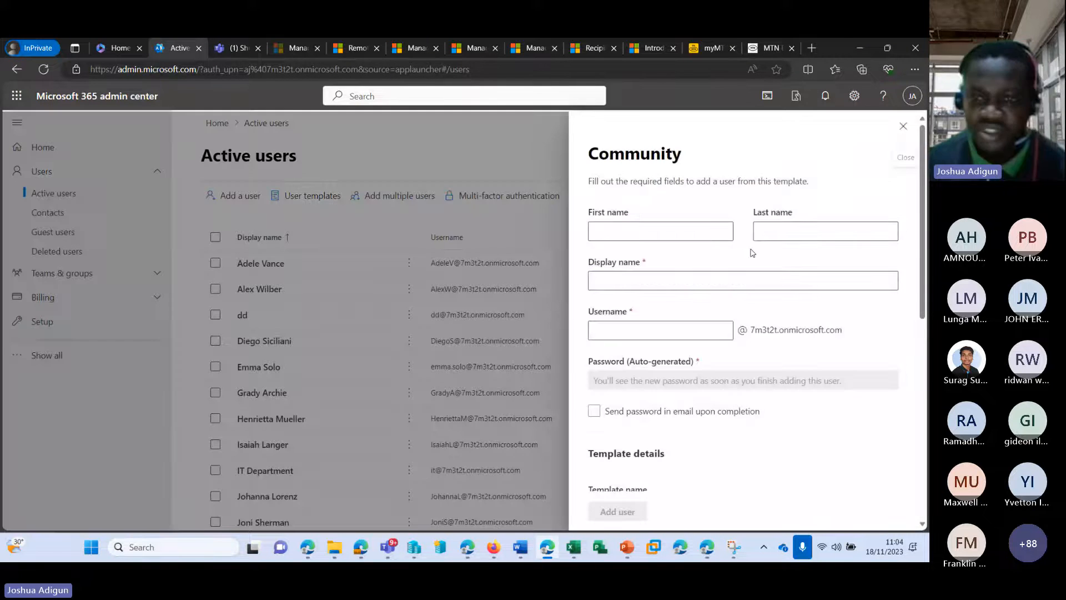
{"action": "left_click", "coordinate": [713, 230]}
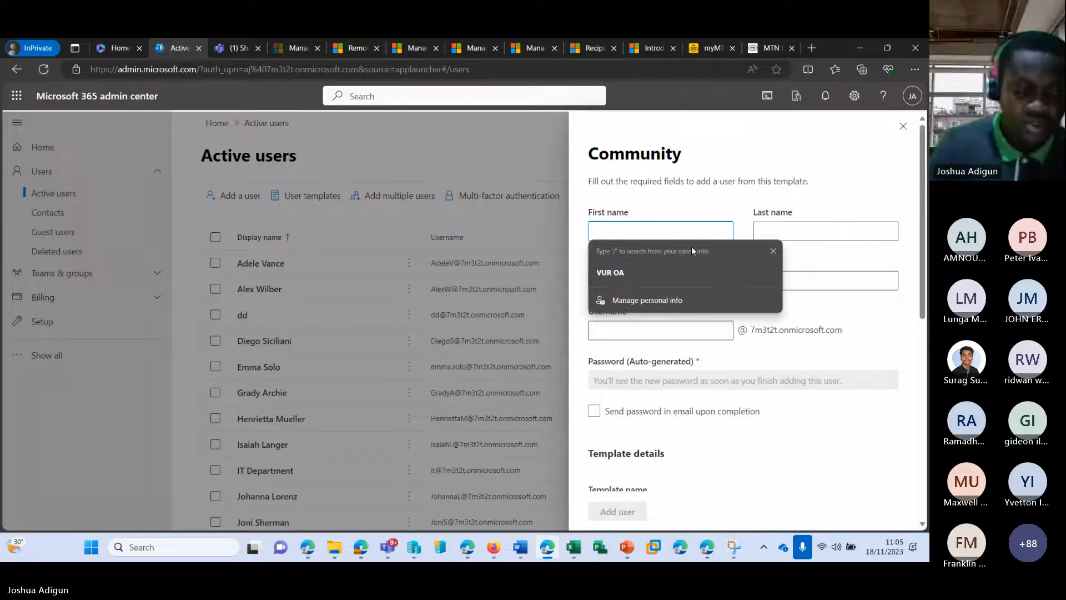
{"action": "type", "text": "Su"}
{"action": "key", "text": "Tab"}
{"action": "type", "text": "Rag"}
{"action": "key", "text": "Tab"}
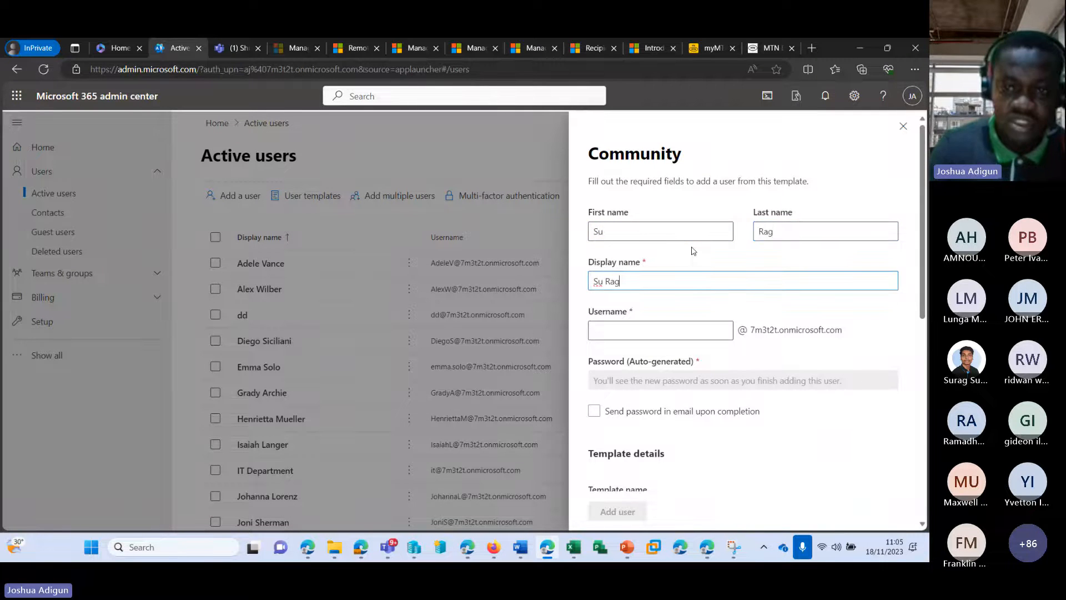
{"action": "key", "text": "Tab"}
{"action": "type", "text": "su.rag"}
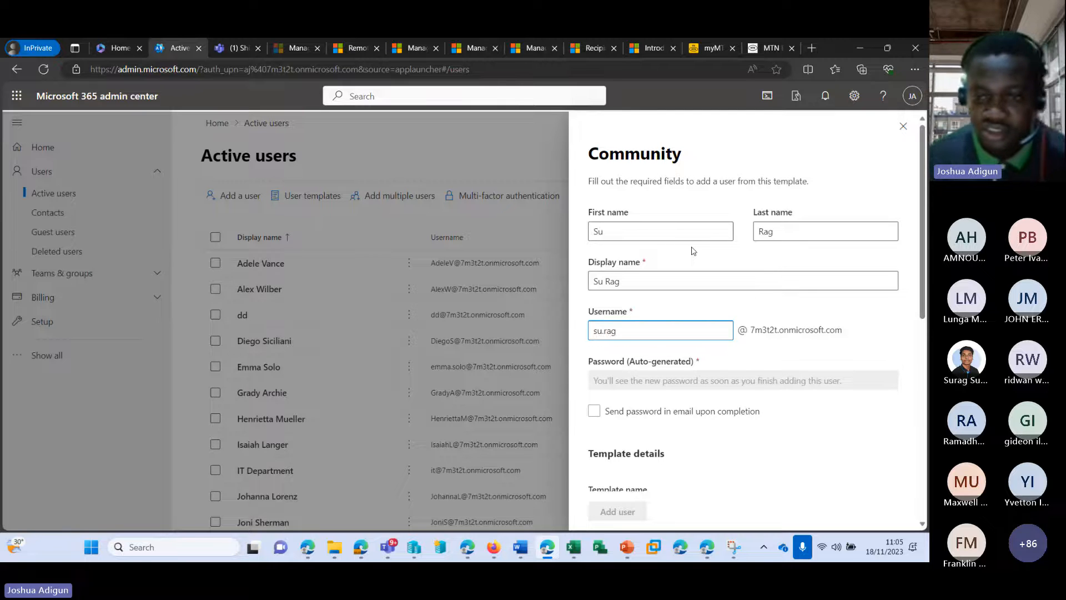
Enable emailing the password on completion, add the user, and open their account details
{"action": "left_click", "coordinate": [593, 411]}
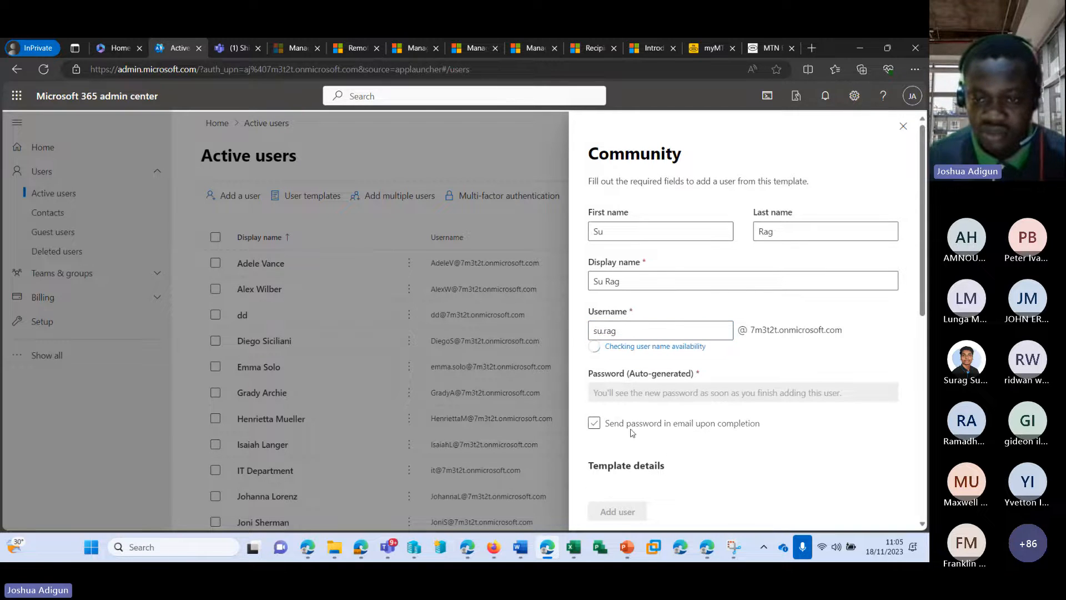
{"action": "scroll", "coordinate": [638, 436], "scroll_direction": "down", "scroll_amount": 5}
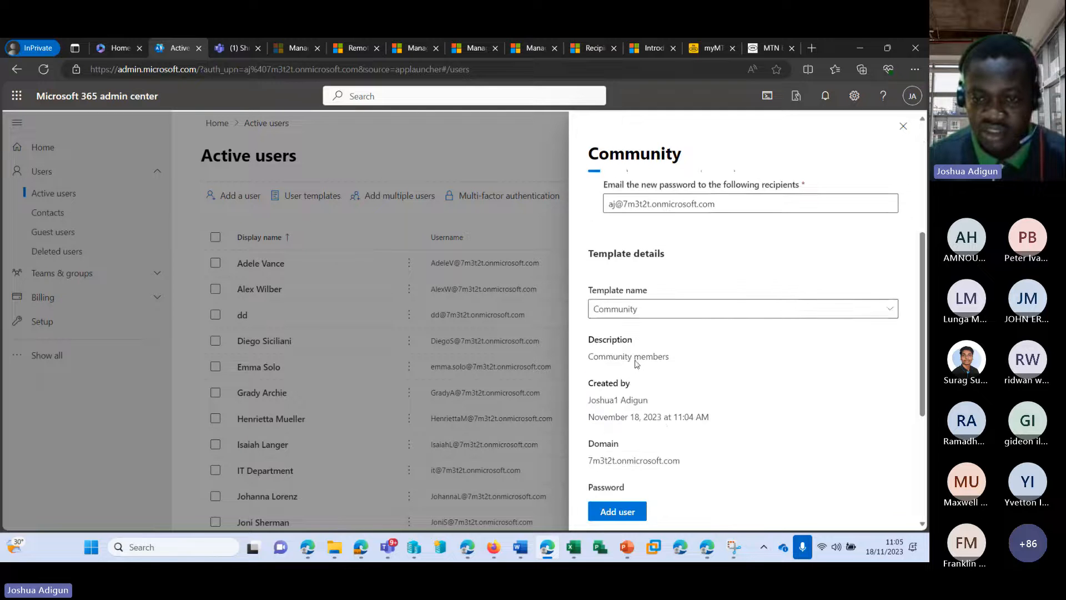
{"action": "scroll", "coordinate": [664, 419], "scroll_direction": "down", "scroll_amount": 3}
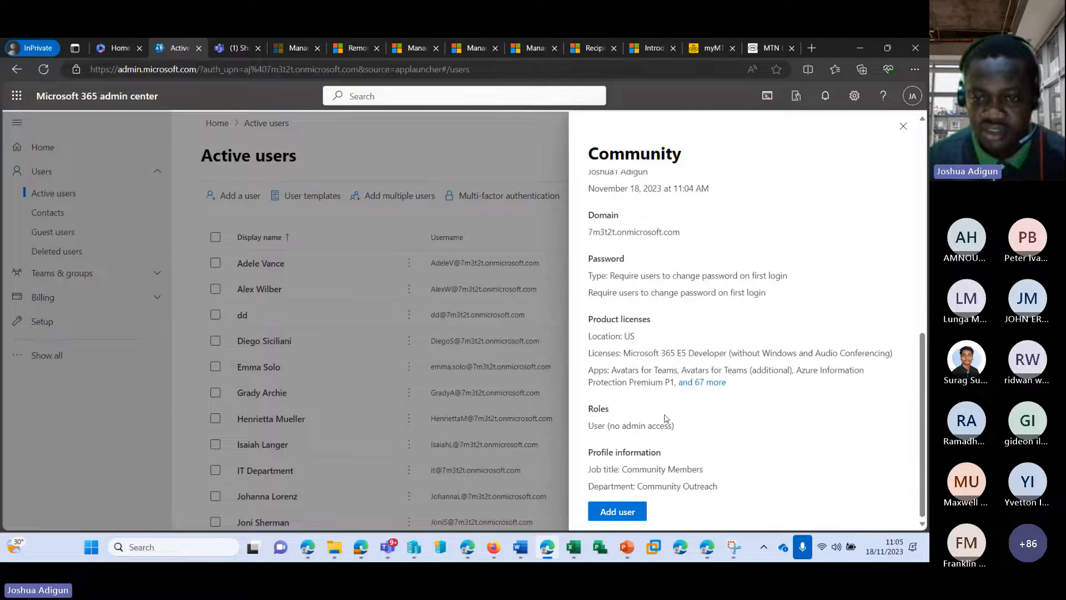
{"action": "left_click", "coordinate": [616, 508]}
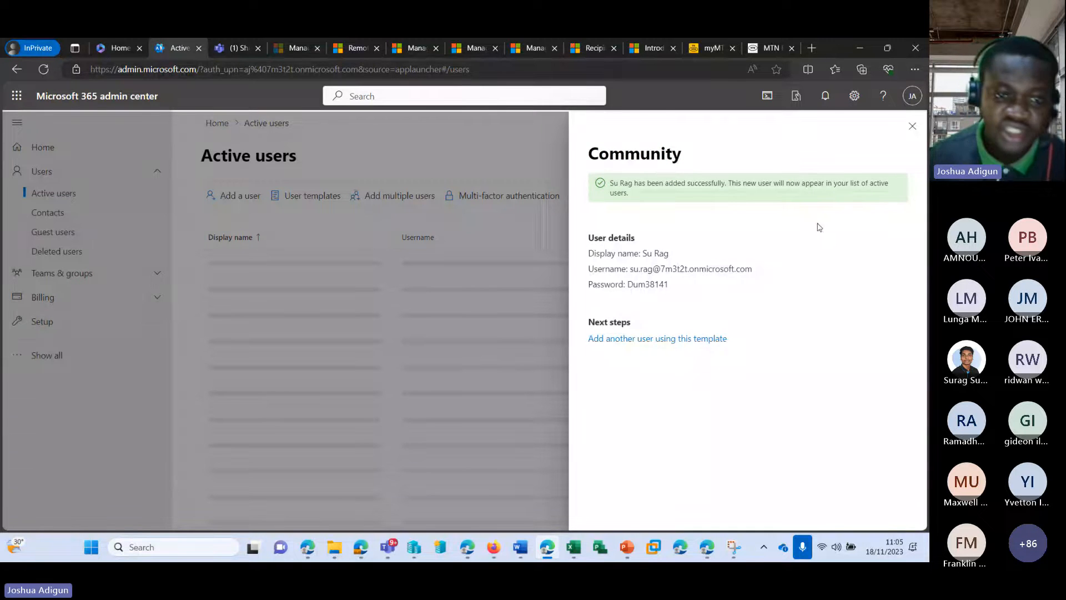
{"action": "scroll", "coordinate": [318, 309], "scroll_direction": "down", "scroll_amount": 5}
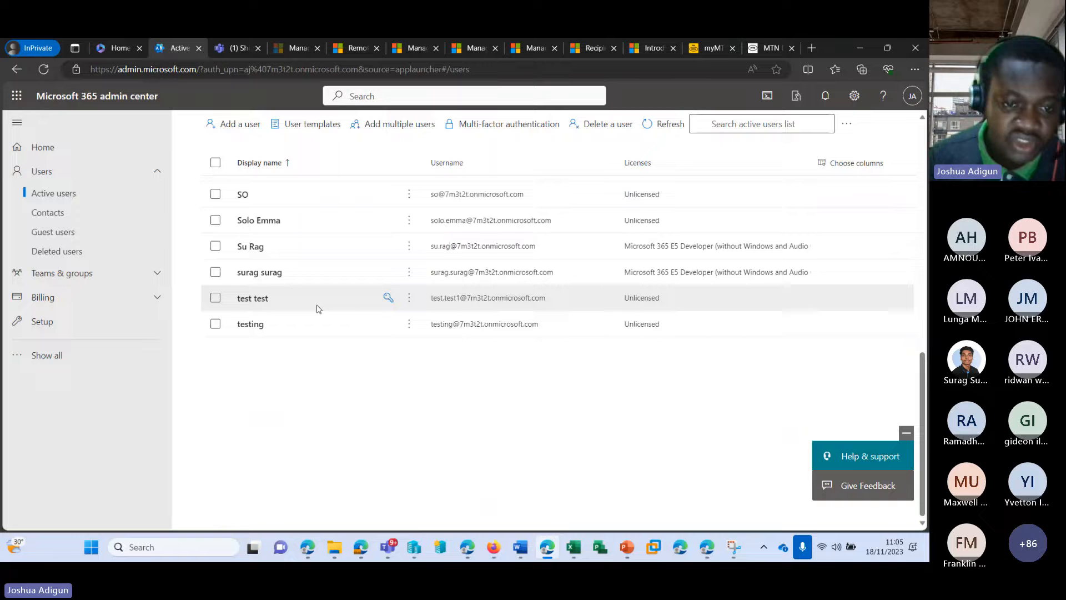
{"action": "scroll", "coordinate": [318, 308], "scroll_direction": "up", "scroll_amount": 1}
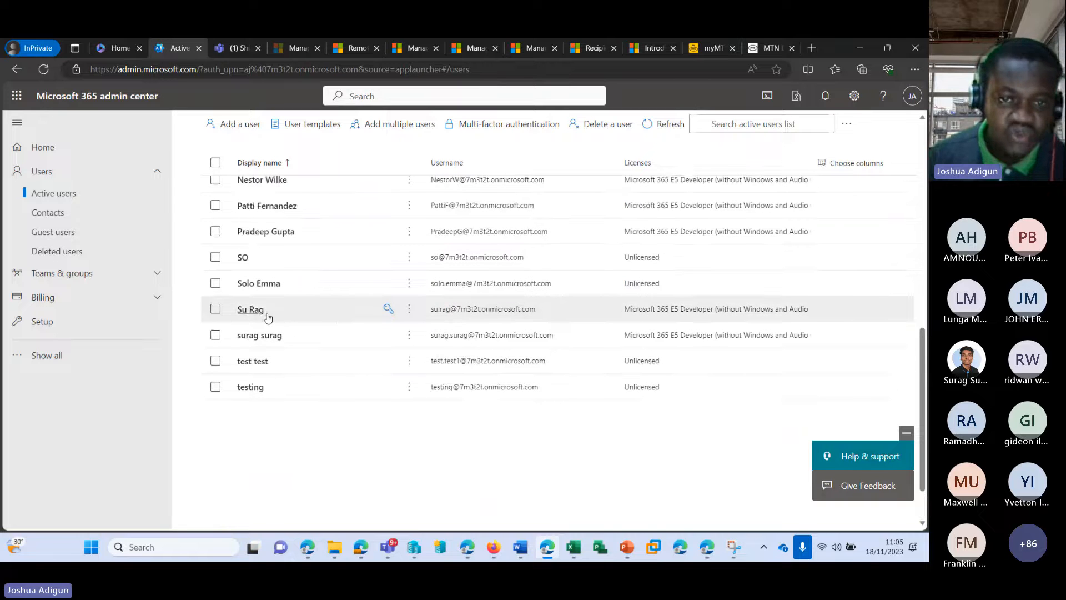
{"action": "left_click", "coordinate": [251, 315]}
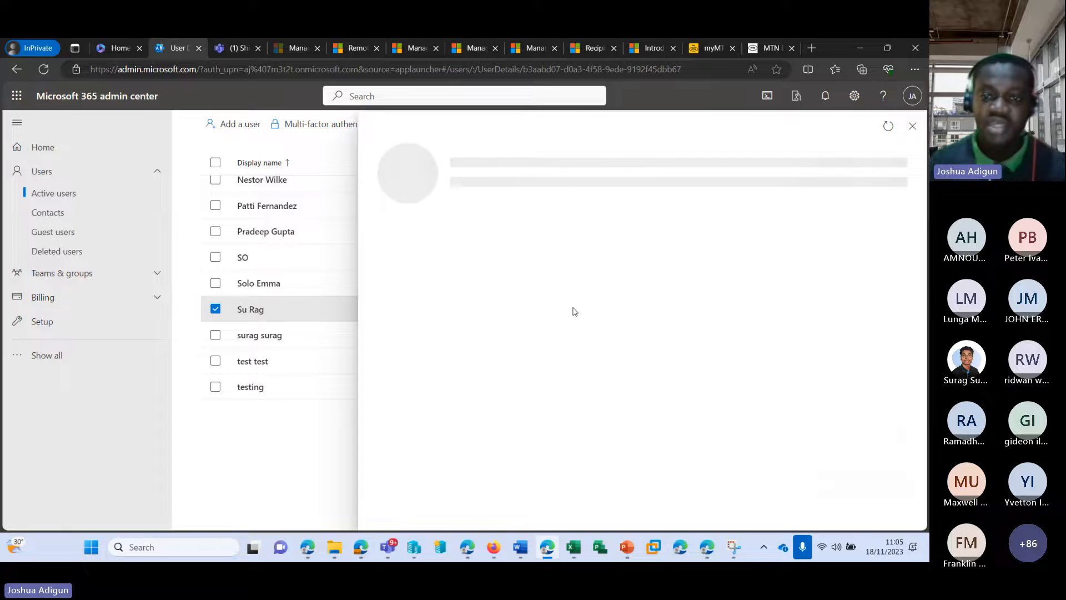
Review the new user's account details and Licenses and apps, then scroll to Contact information
{"action": "scroll", "coordinate": [483, 255], "scroll_direction": "down", "scroll_amount": 1}
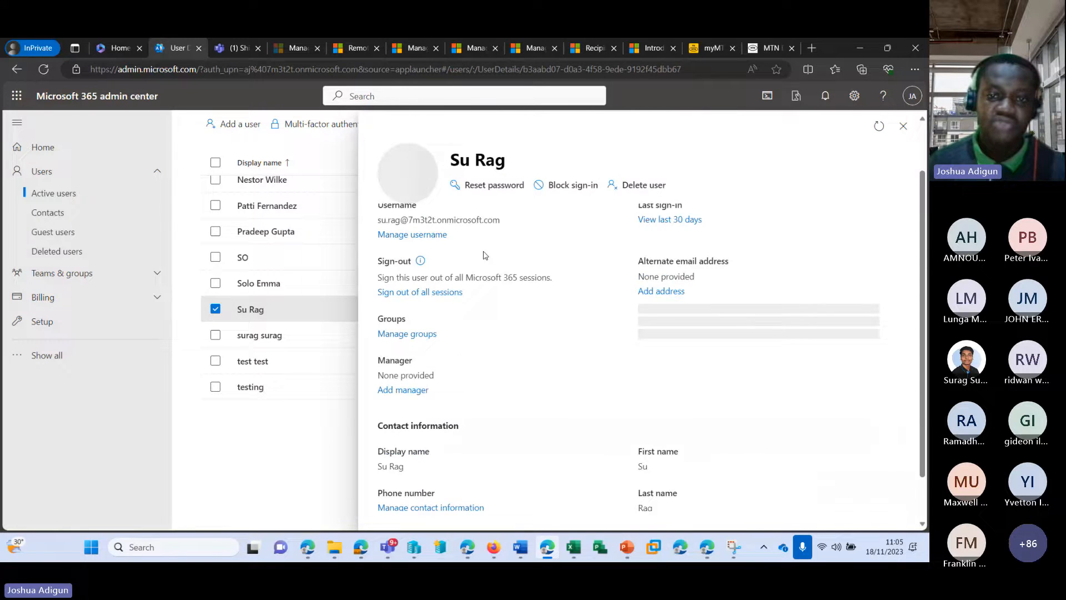
{"action": "scroll", "coordinate": [478, 257], "scroll_direction": "up", "scroll_amount": 1}
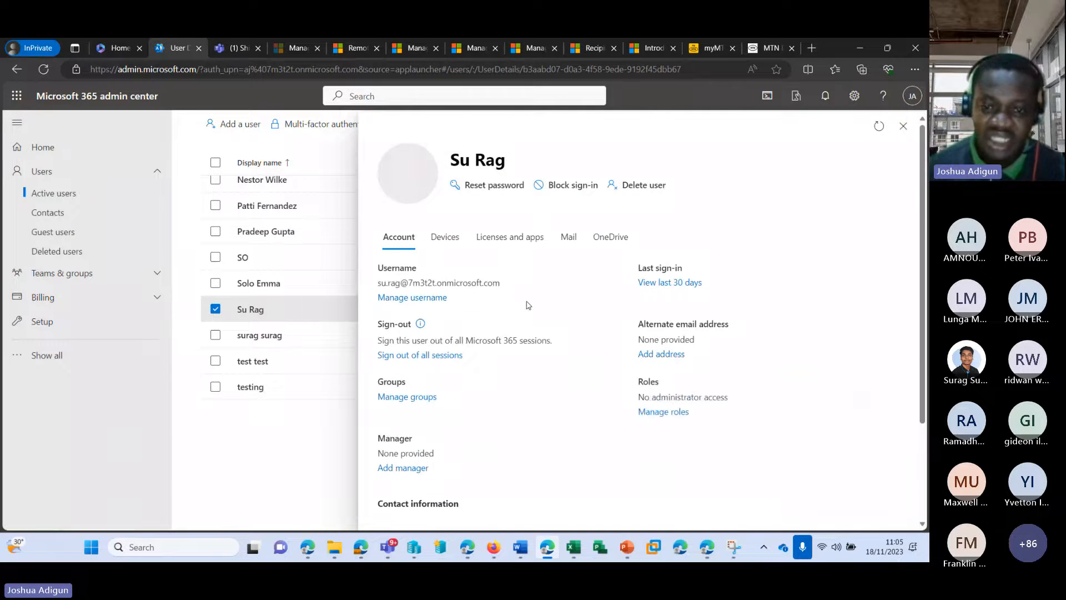
{"action": "scroll", "coordinate": [493, 286], "scroll_direction": "down", "scroll_amount": 1}
{"action": "scroll", "coordinate": [555, 294], "scroll_direction": "down", "scroll_amount": 1}
{"action": "scroll", "coordinate": [638, 300], "scroll_direction": "up", "scroll_amount": 1}
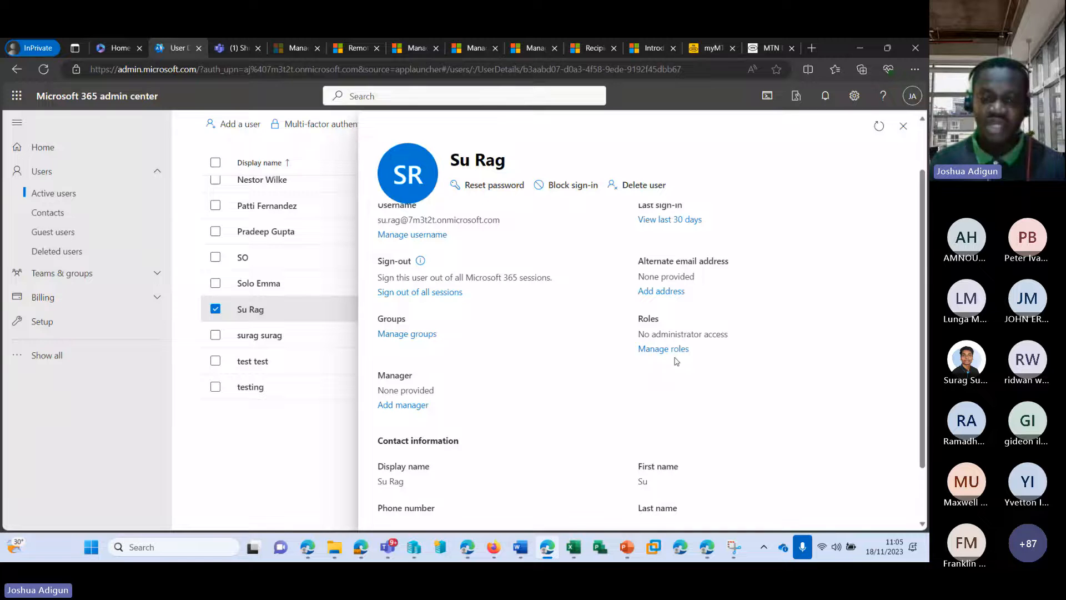
{"action": "scroll", "coordinate": [676, 361], "scroll_direction": "down", "scroll_amount": 1}
{"action": "scroll", "coordinate": [613, 352], "scroll_direction": "up", "scroll_amount": 3}
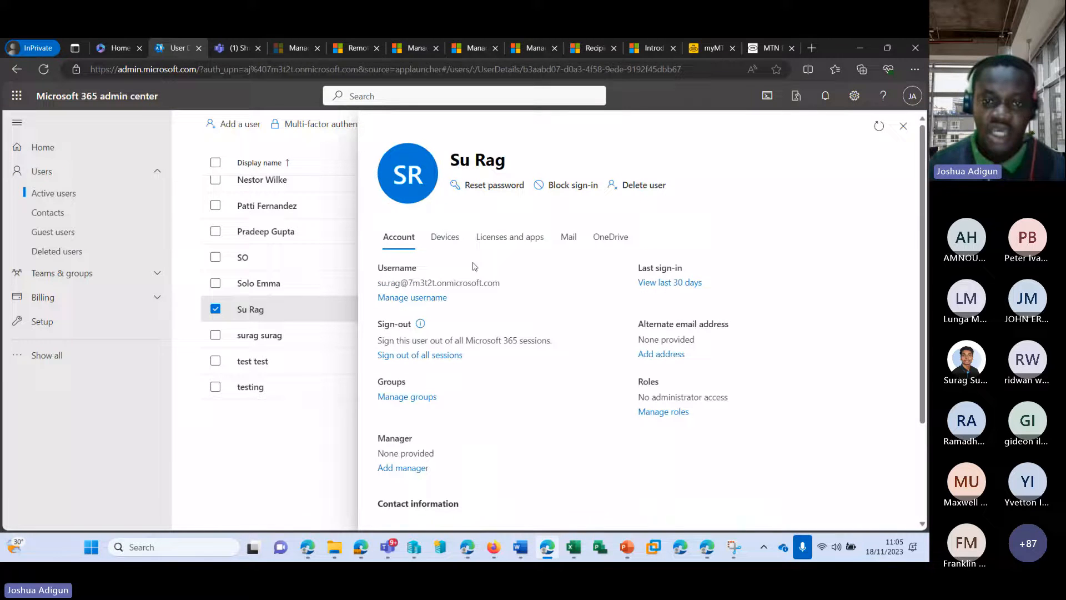
{"action": "left_click", "coordinate": [506, 238]}
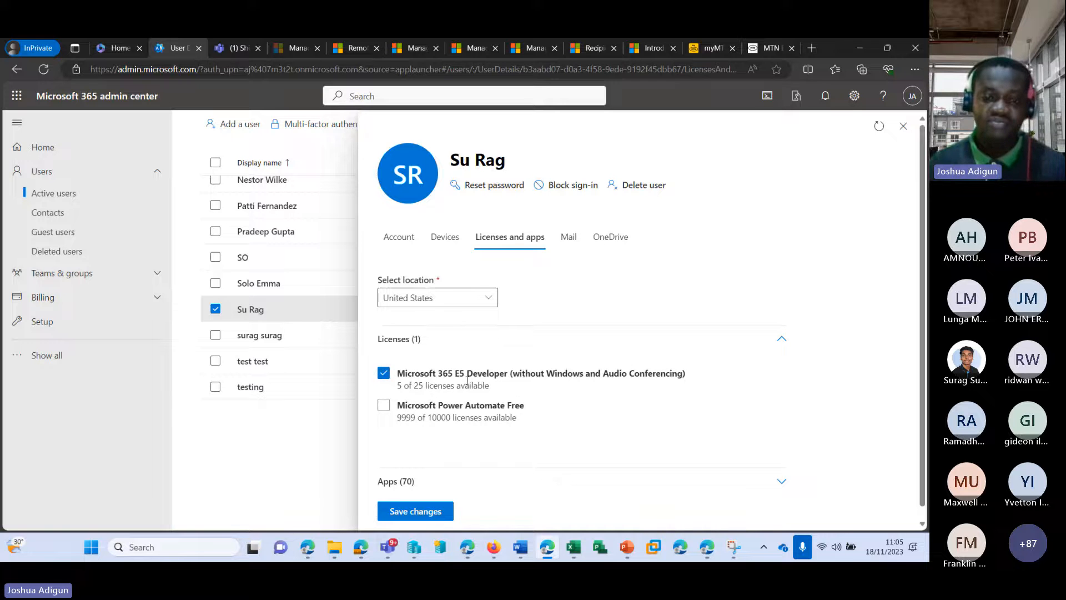
{"action": "left_click", "coordinate": [400, 240]}
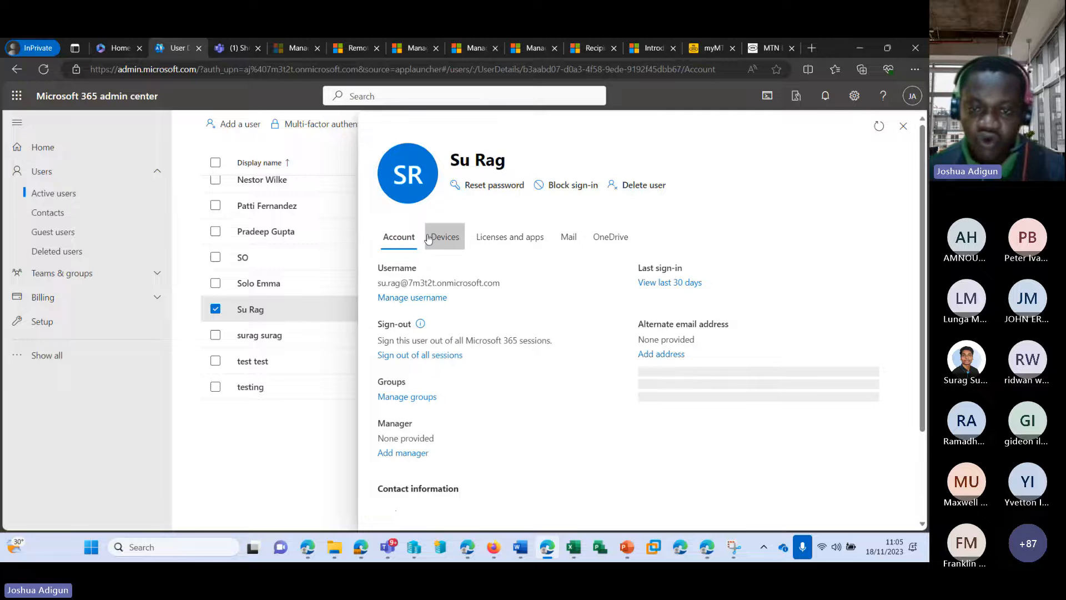
{"action": "scroll", "coordinate": [523, 347], "scroll_direction": "down", "scroll_amount": 1}
{"action": "scroll", "coordinate": [523, 346], "scroll_direction": "down", "scroll_amount": 1}
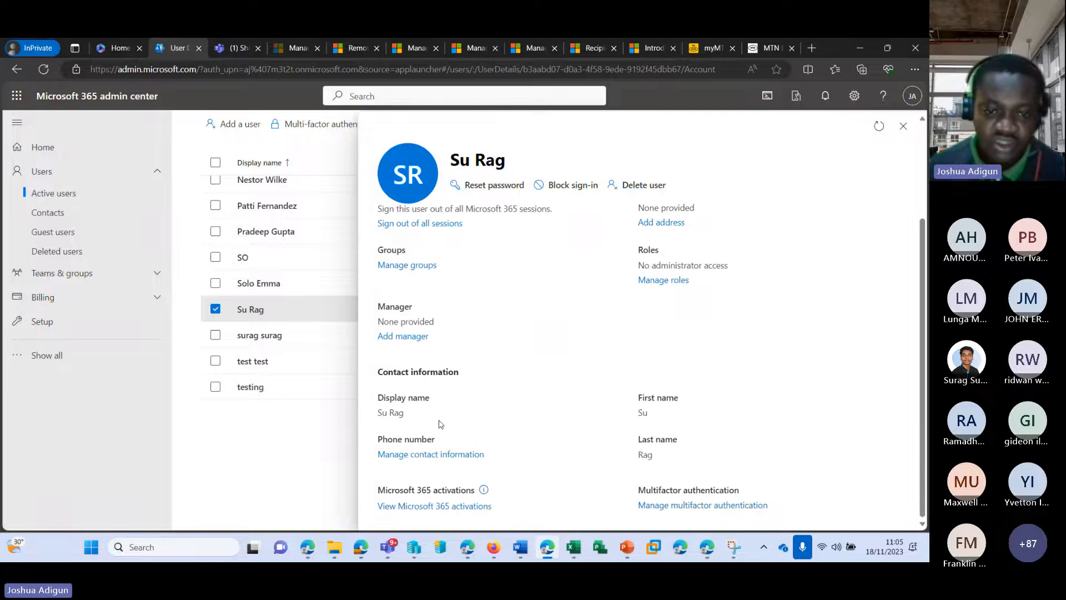
Open Manage contact information, browse the fields including Office phone, then close the form
{"action": "left_click", "coordinate": [429, 454]}
{"action": "scroll", "coordinate": [431, 231], "scroll_direction": "down", "scroll_amount": 1}
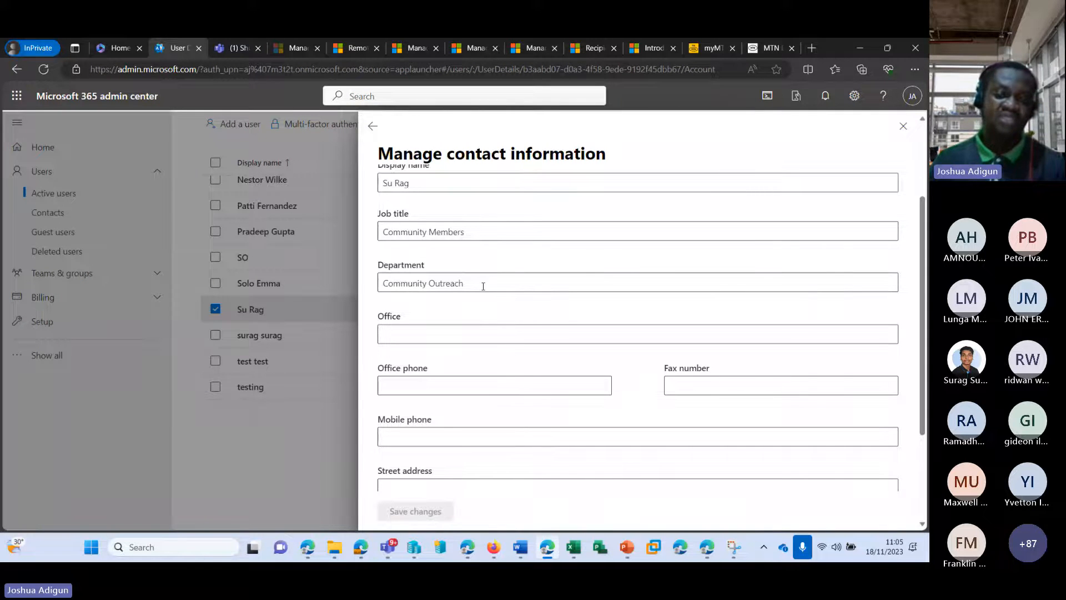
{"action": "scroll", "coordinate": [483, 286], "scroll_direction": "down", "scroll_amount": 3}
{"action": "scroll", "coordinate": [647, 274], "scroll_direction": "up", "scroll_amount": 5}
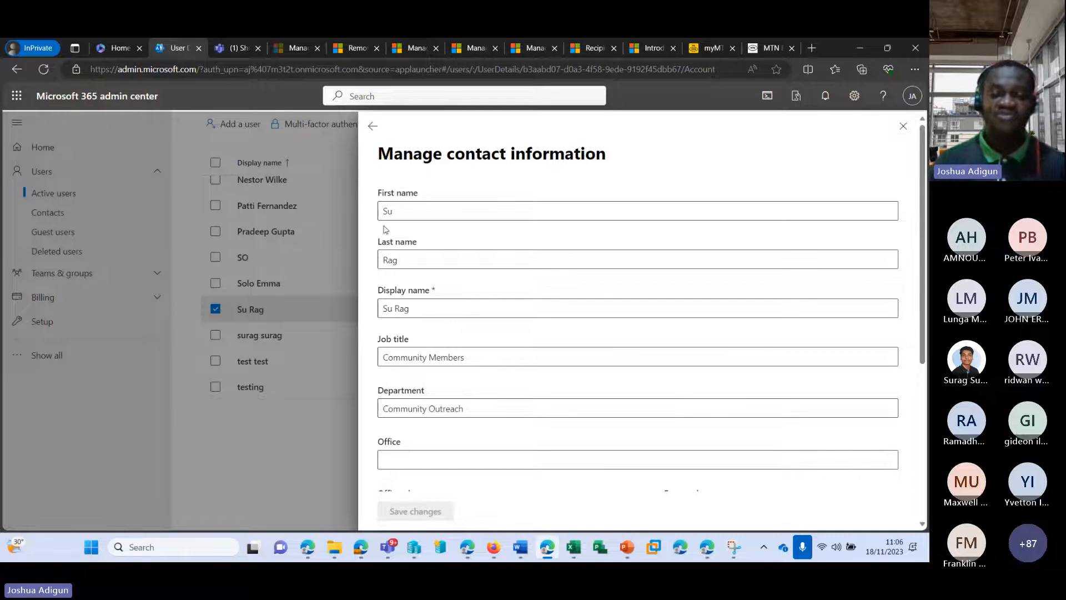
{"action": "scroll", "coordinate": [440, 298], "scroll_direction": "down", "scroll_amount": 5}
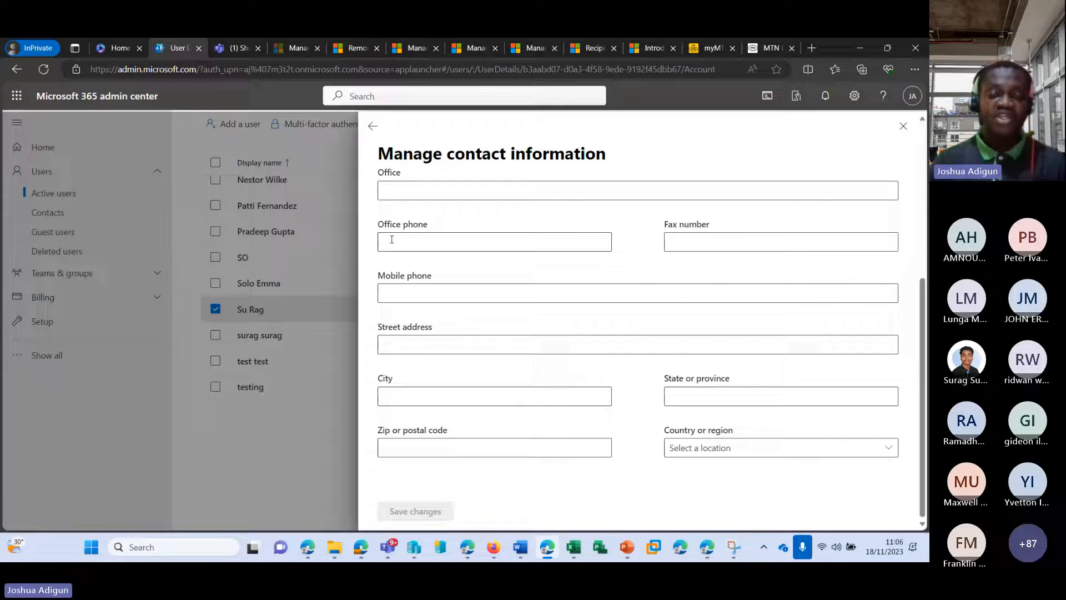
{"action": "left_click", "coordinate": [455, 245]}
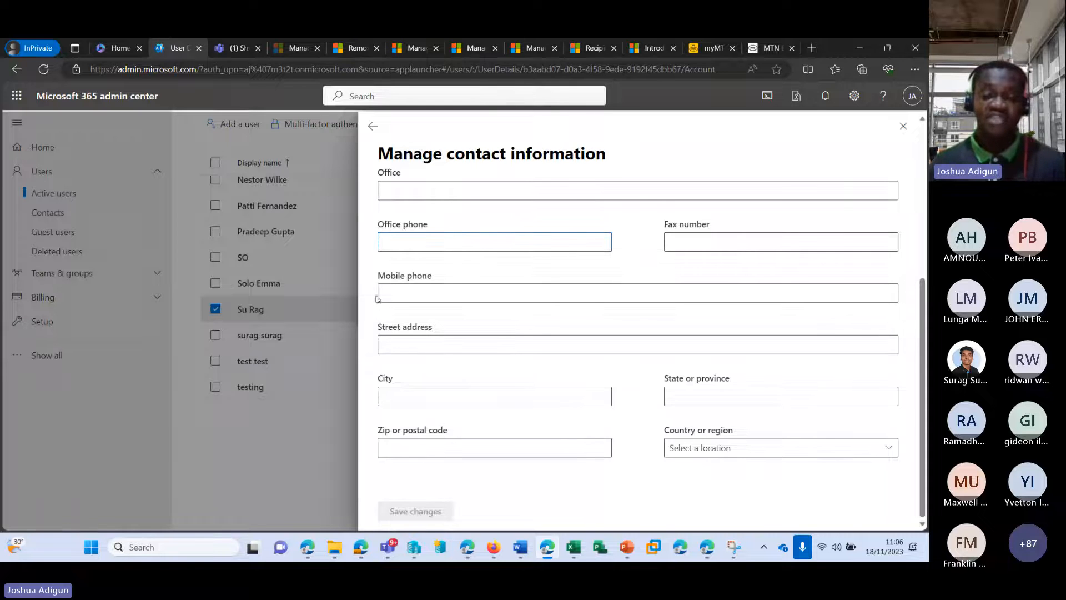
{"action": "scroll", "coordinate": [703, 317], "scroll_direction": "up", "scroll_amount": 3}
{"action": "scroll", "coordinate": [703, 317], "scroll_direction": "up", "scroll_amount": 3}
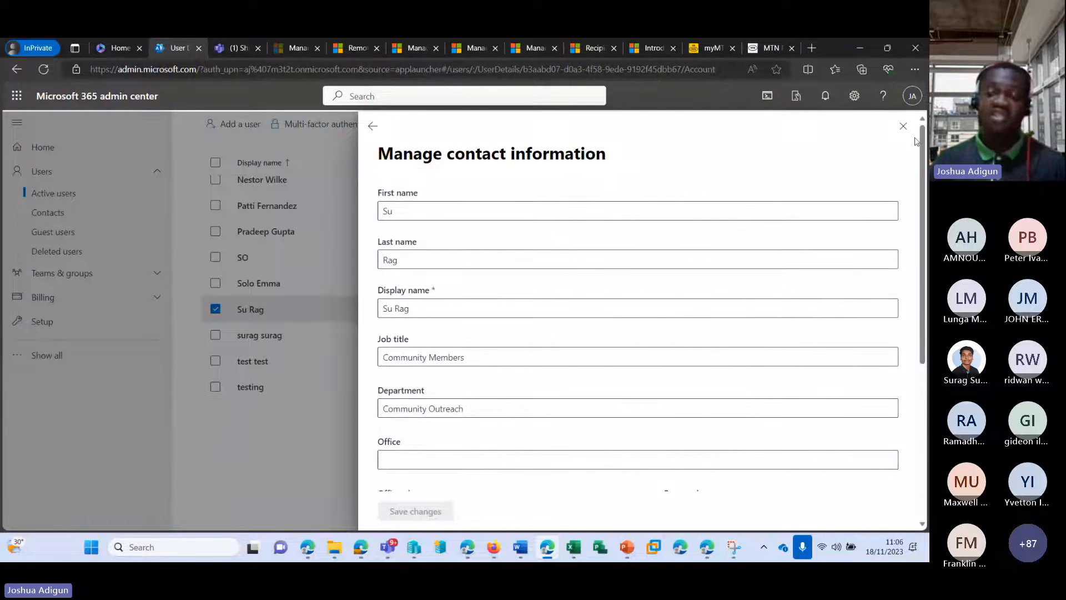
{"action": "left_click", "coordinate": [904, 126]}
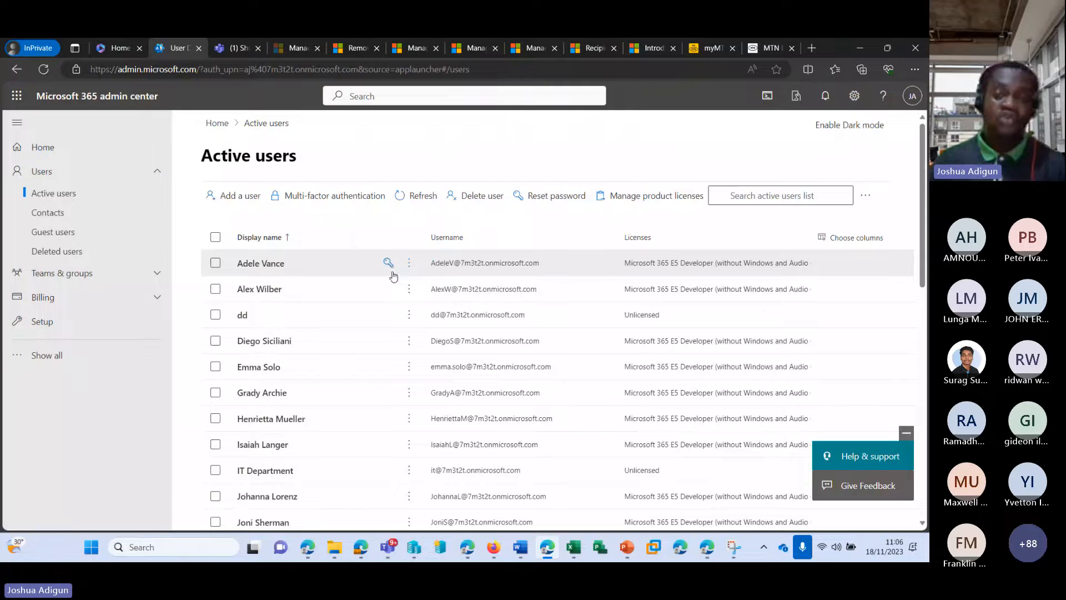
Deselect the new user in the Active users list
{"action": "scroll", "coordinate": [276, 381], "scroll_direction": "down", "scroll_amount": 10}
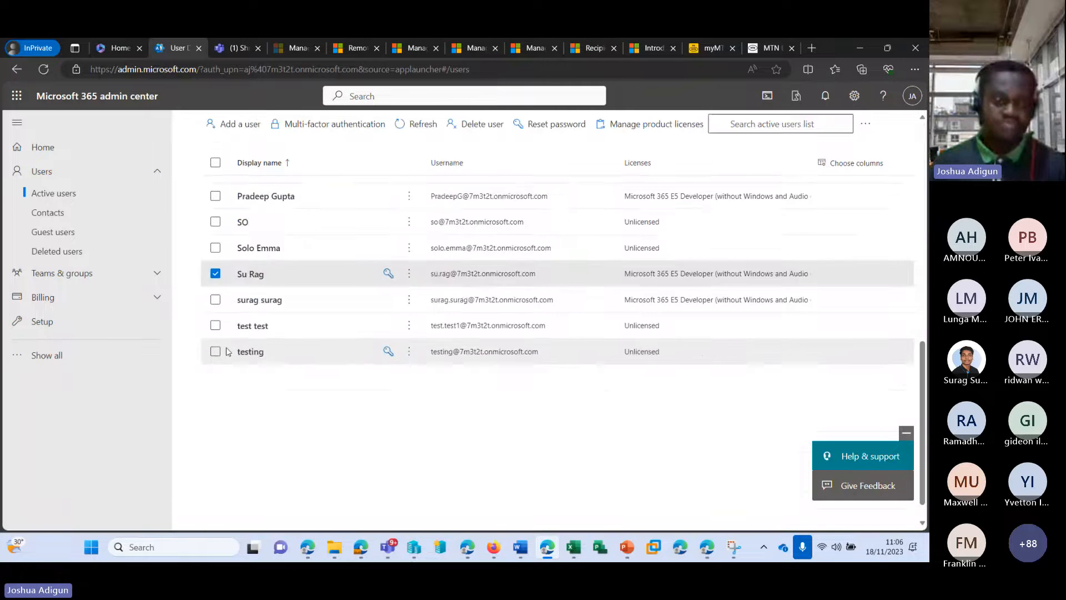
{"action": "left_click", "coordinate": [216, 268]}
{"action": "scroll", "coordinate": [318, 314], "scroll_direction": "up", "scroll_amount": 9}
{"action": "scroll", "coordinate": [333, 250], "scroll_direction": "up", "scroll_amount": 2}
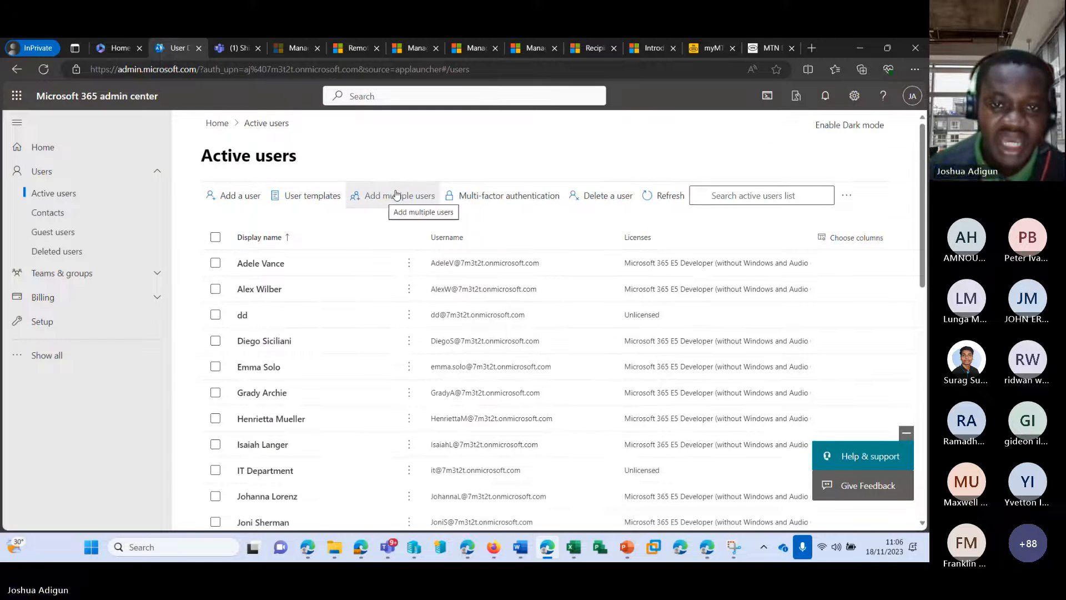
Open the Add list of users wizard and begin a first name before switching to Teams
{"action": "left_click", "coordinate": [396, 196]}
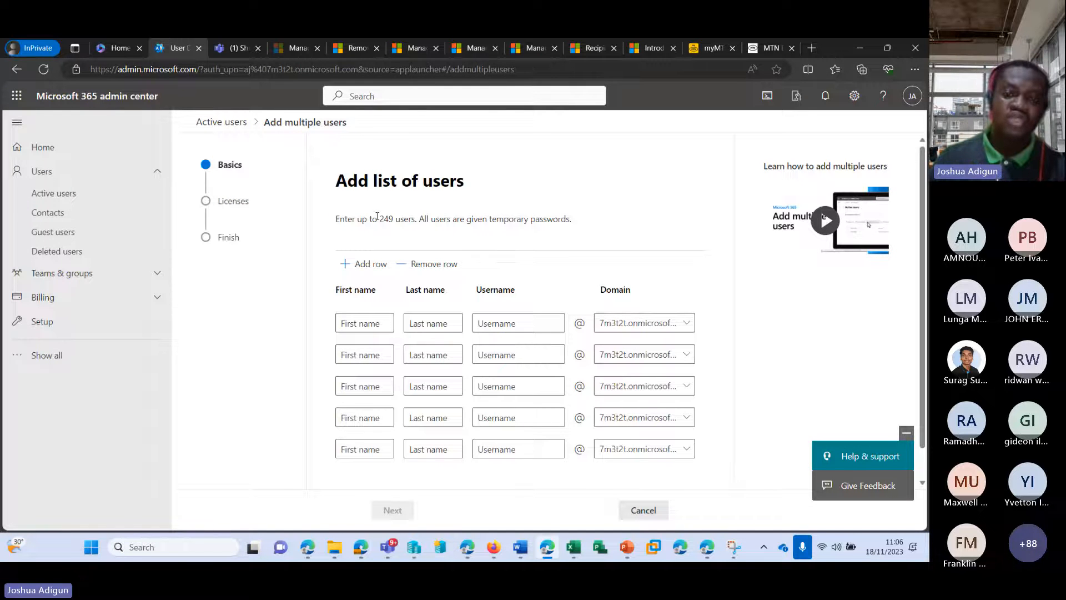
{"action": "left_click_drag", "start_coordinate": [377, 217], "coordinate": [415, 217]}
{"action": "scroll", "coordinate": [380, 290], "scroll_direction": "down", "scroll_amount": 1}
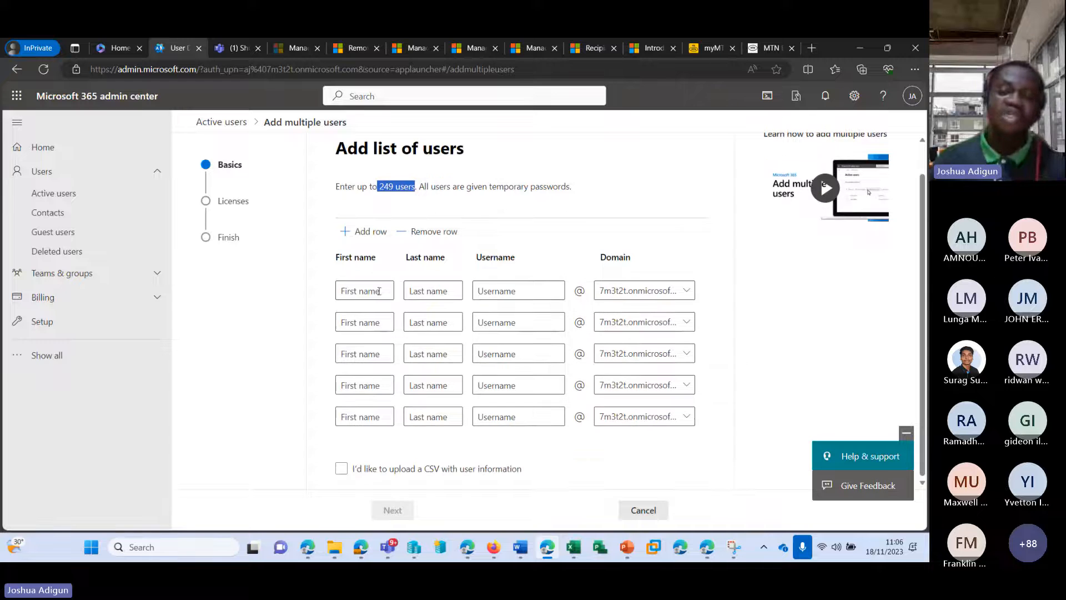
{"action": "left_click", "coordinate": [379, 291]}
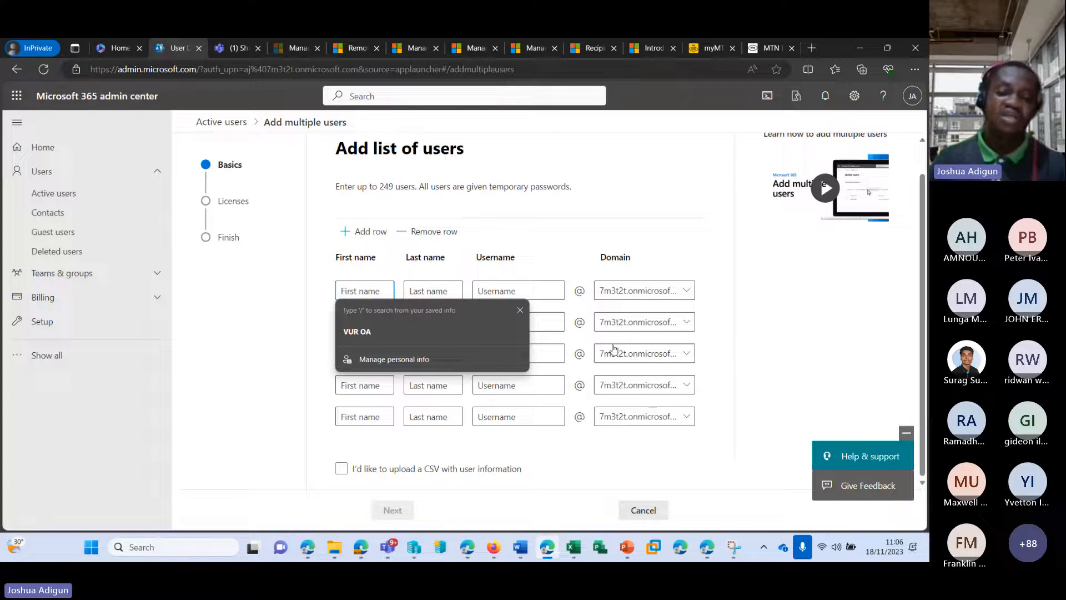
{"action": "type", "text": "s"}
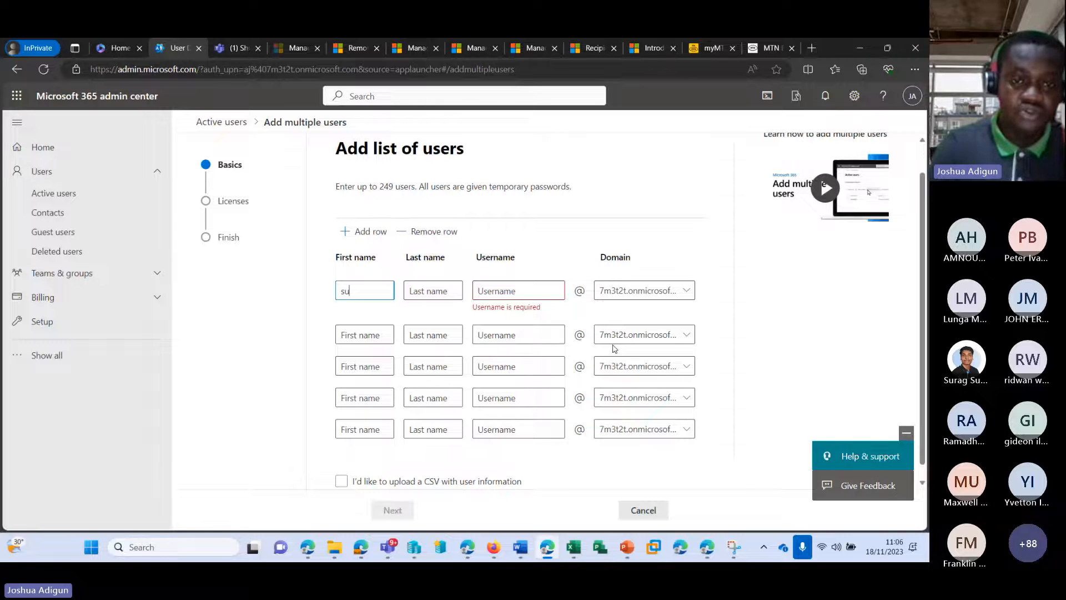
{"action": "type", "text": "u"}
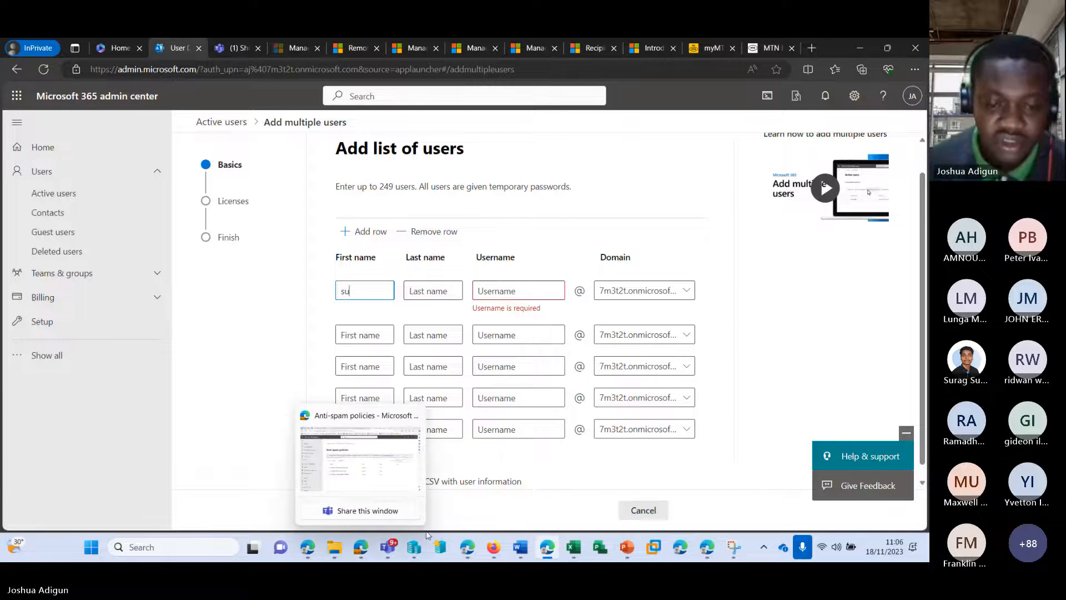
{"action": "mouse_move", "coordinate": [393, 551]}
{"action": "left_click", "coordinate": [390, 435]}
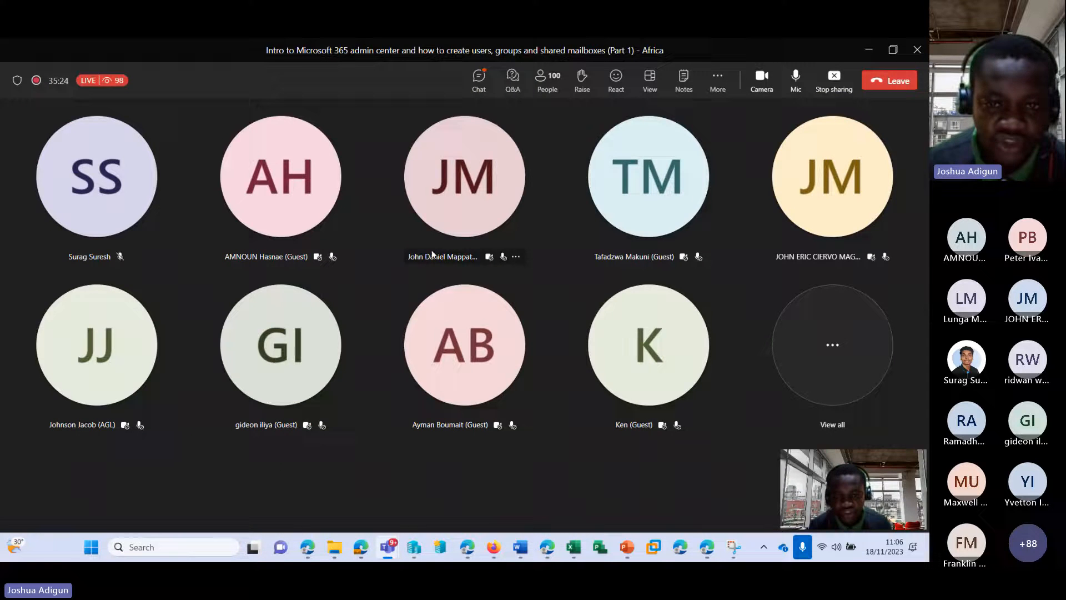
Fill the first row with the first user's first name, last name and firstname.lastname username
{"action": "left_click", "coordinate": [869, 49]}
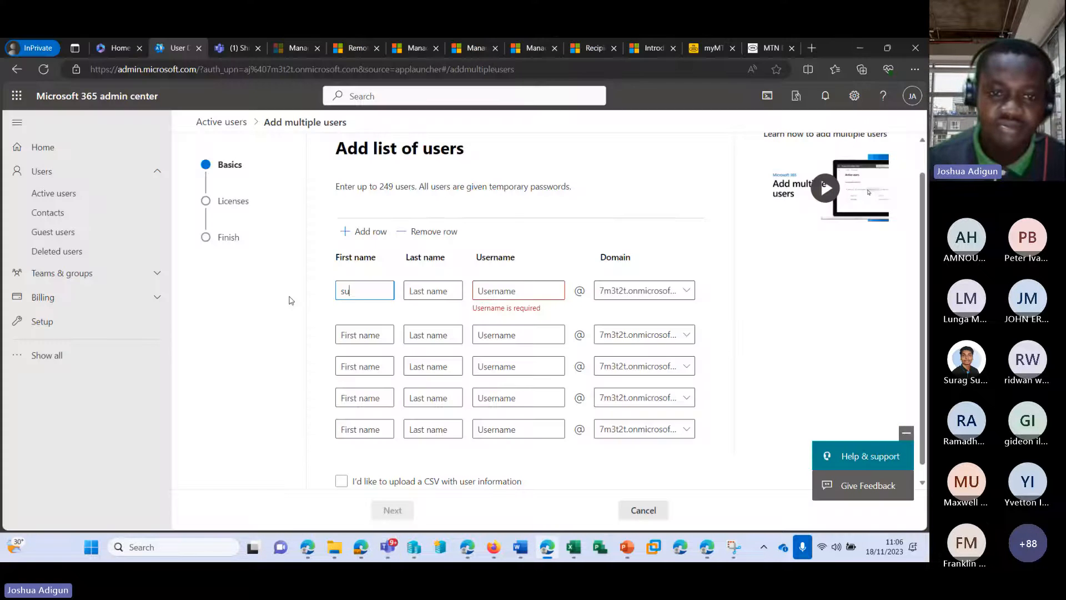
{"action": "left_click_drag", "start_coordinate": [369, 287], "coordinate": [321, 290]}
{"action": "type", "text": "j"}
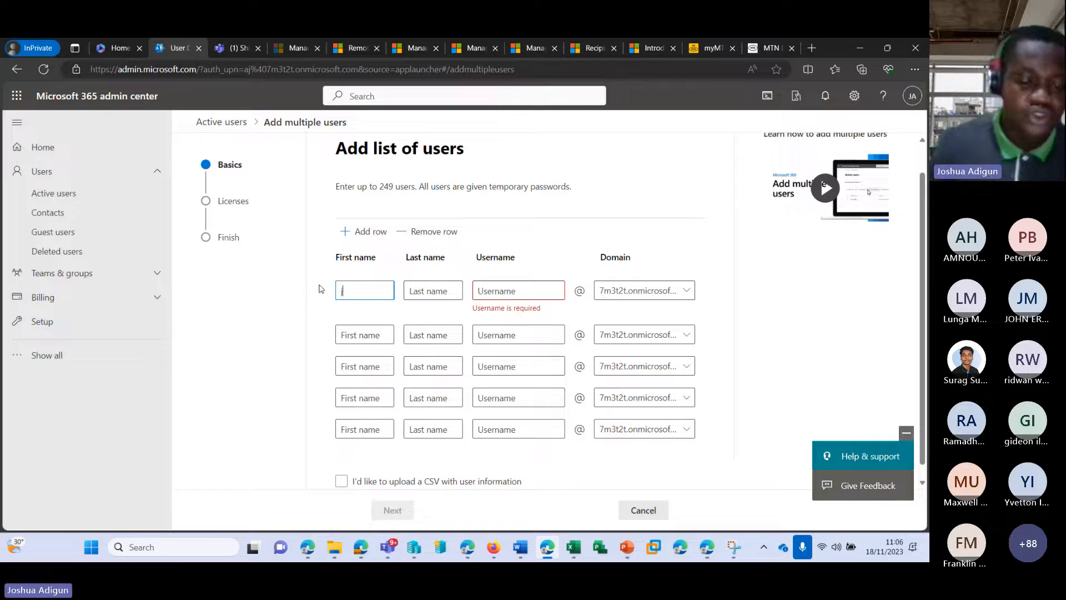
{"action": "key", "text": "BackSpace"}
{"action": "type", "text": "jo"}
{"action": "key", "text": "BackSpace"}
{"action": "key", "text": "BackSpace"}
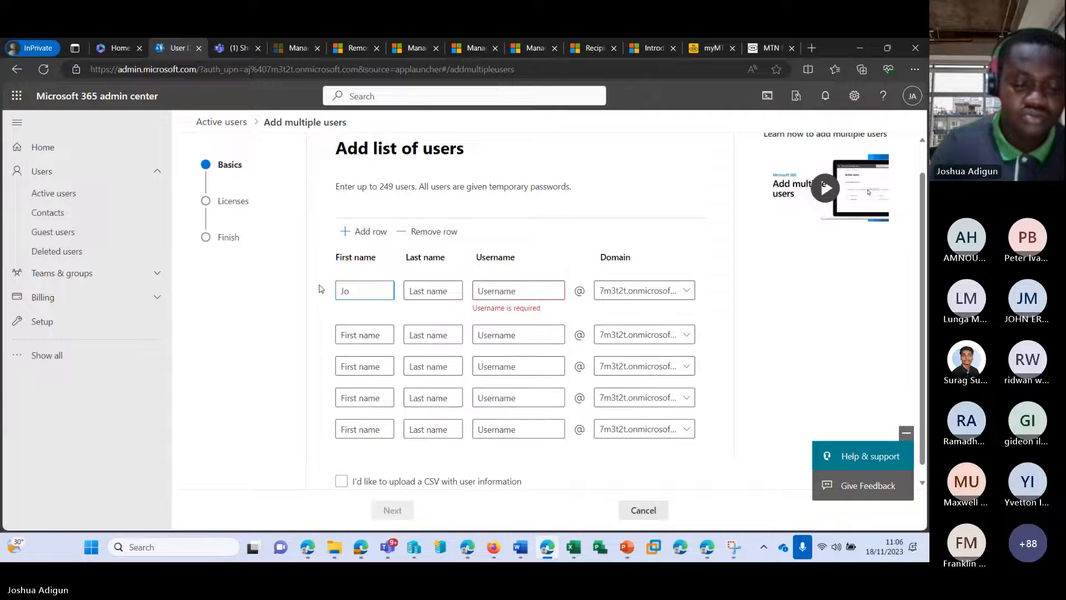
{"action": "key", "text": "Tab"}
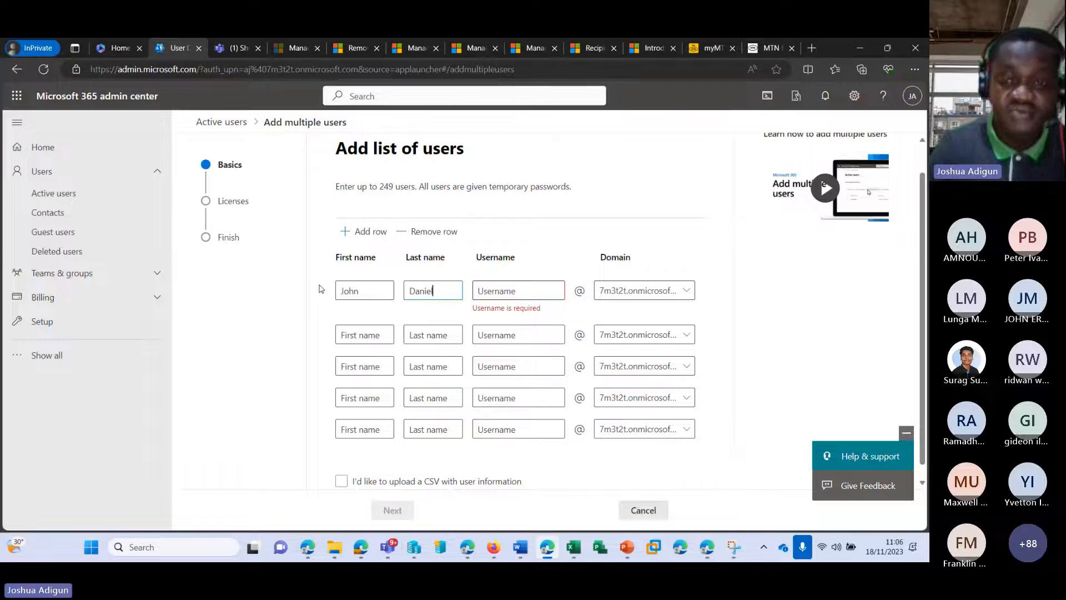
{"action": "key", "text": "Tab"}
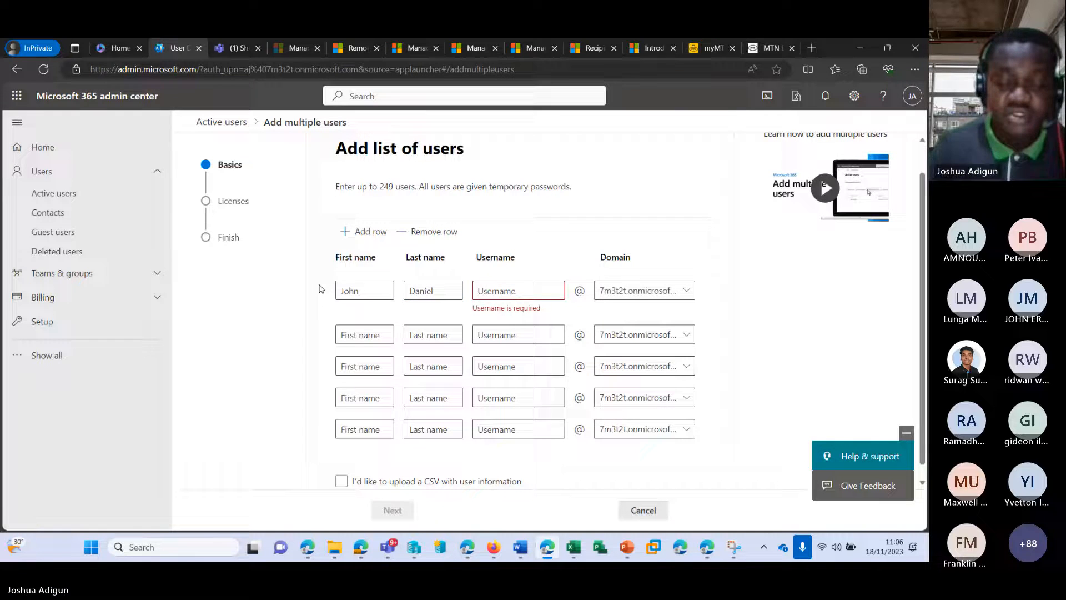
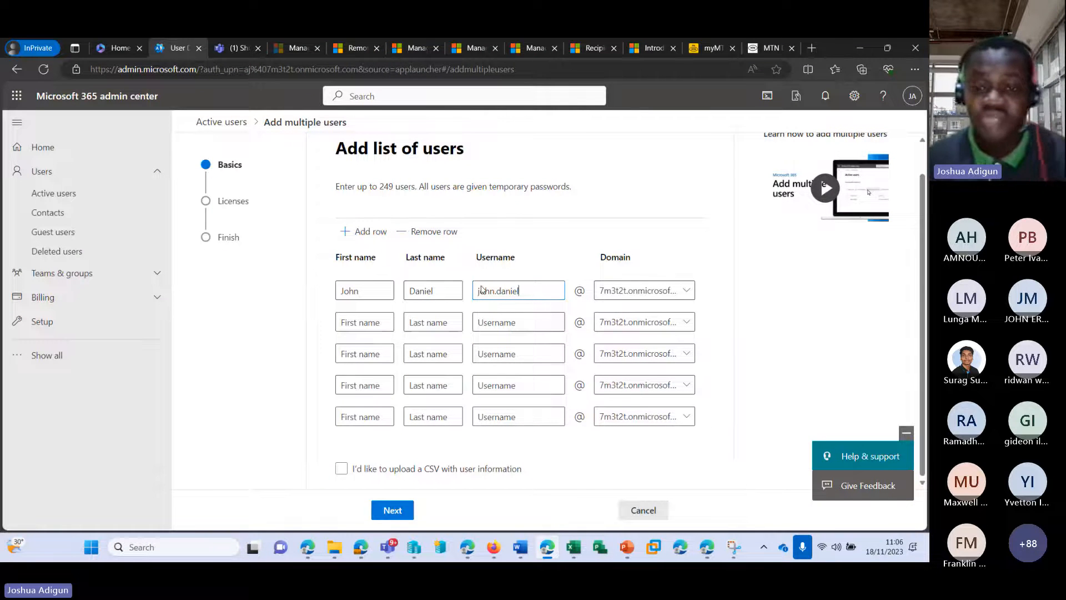
Fill the second row with the second user's first name, last name and username
{"action": "mouse_move", "coordinate": [400, 549]}
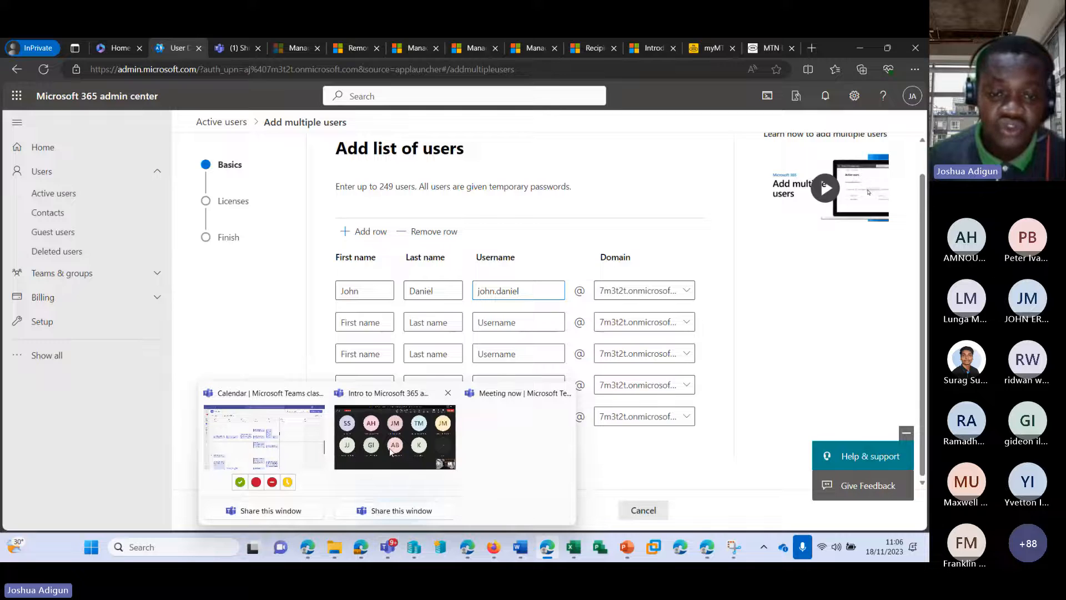
{"action": "mouse_move", "coordinate": [391, 451]}
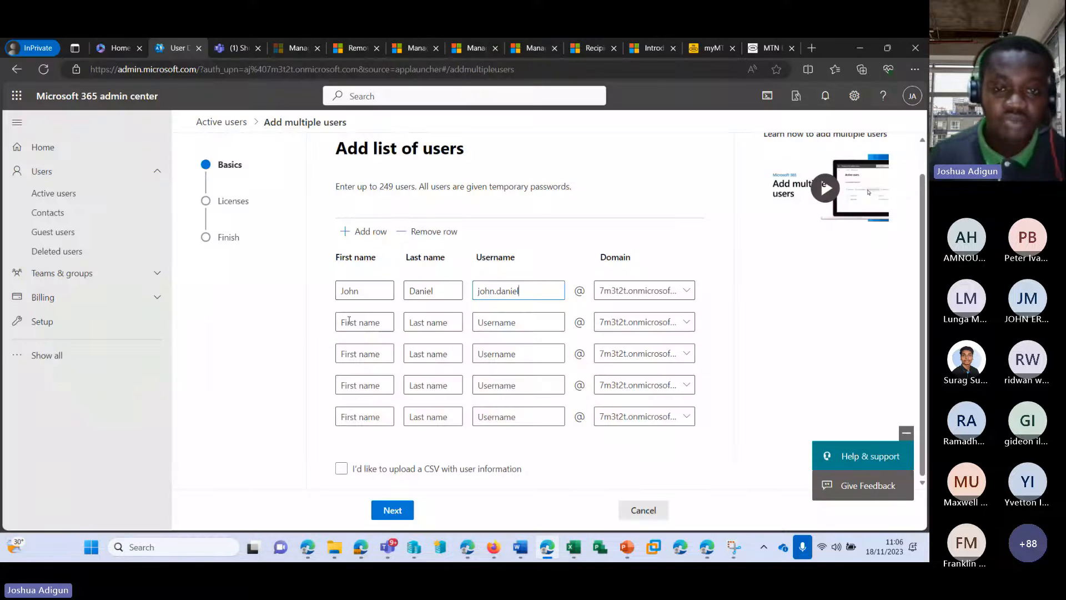
{"action": "left_click", "coordinate": [349, 320]}
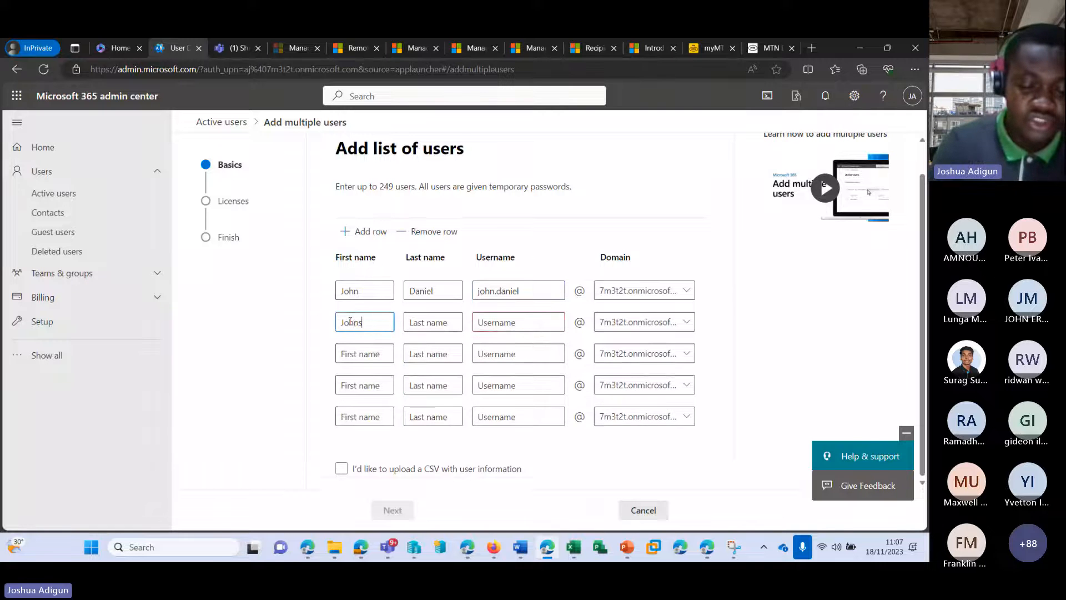
{"action": "key", "text": "Tab"}
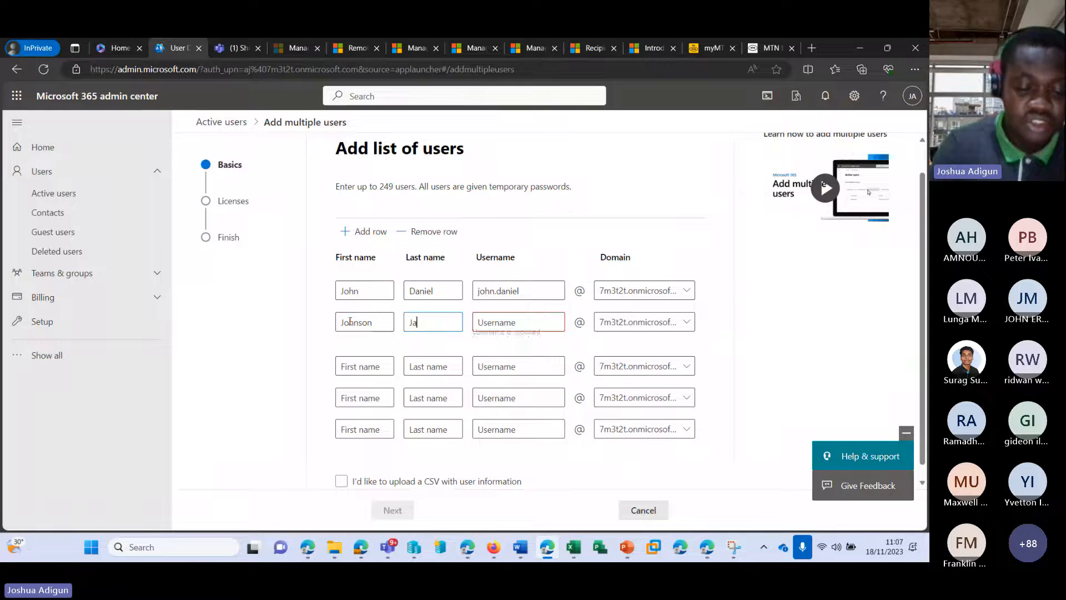
{"action": "key", "text": "Tab"}
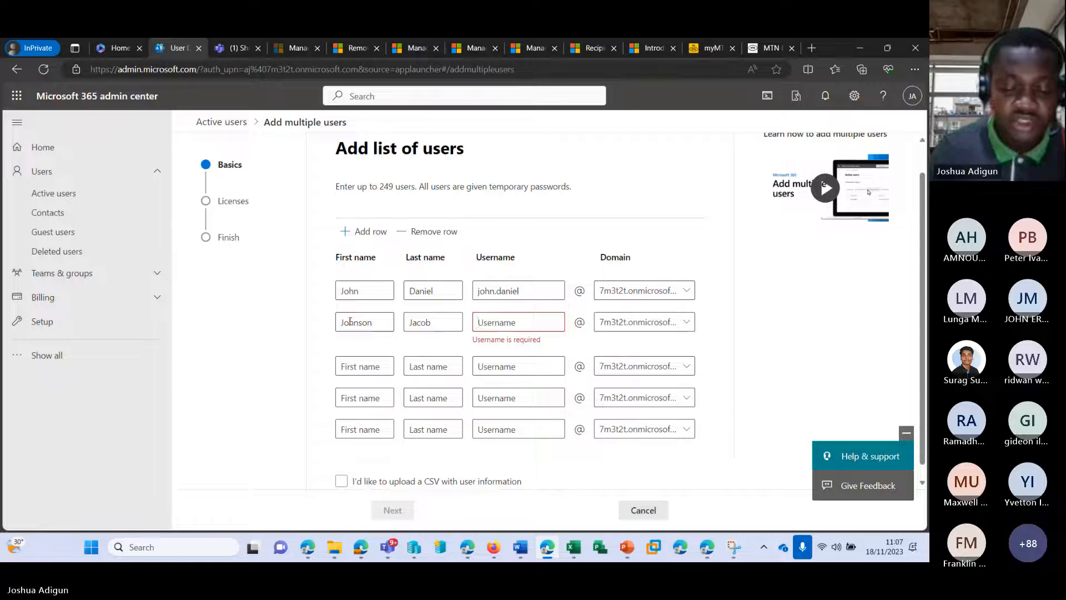
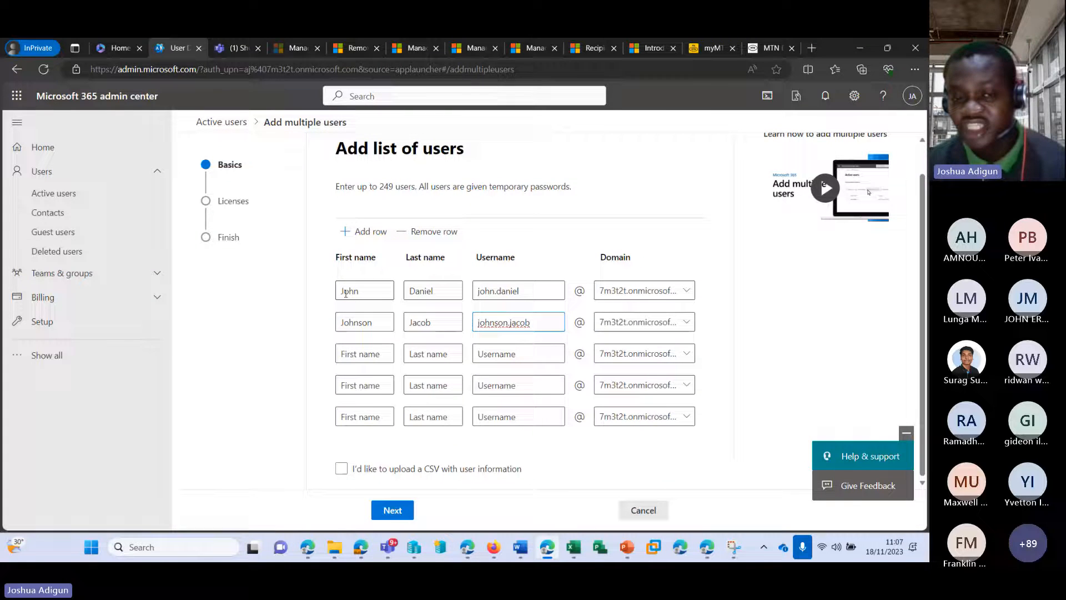
Enter a third-row username, correct its ending, then clear it again
{"action": "left_click", "coordinate": [502, 353]}
{"action": "type", "text": "j"}
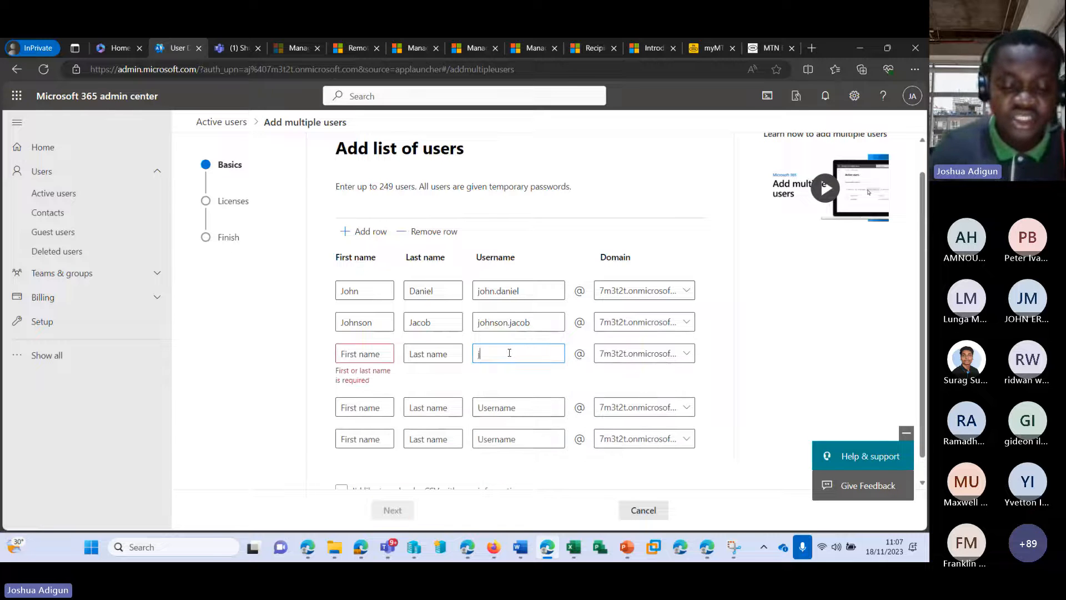
{"action": "type", "text": "jacob"}
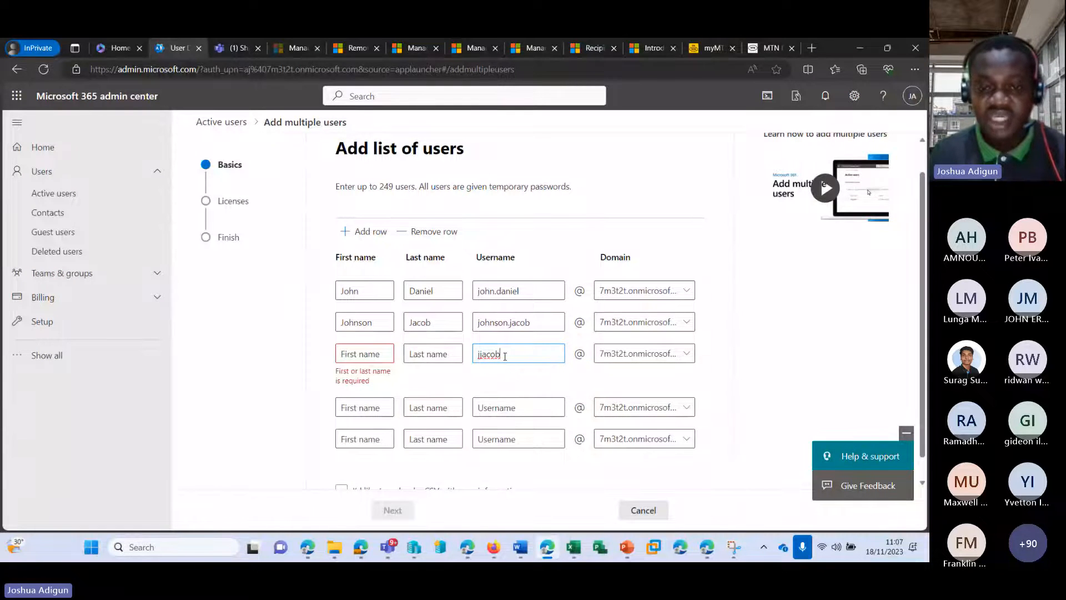
{"action": "left_click_drag", "start_coordinate": [504, 356], "coordinate": [483, 358]}
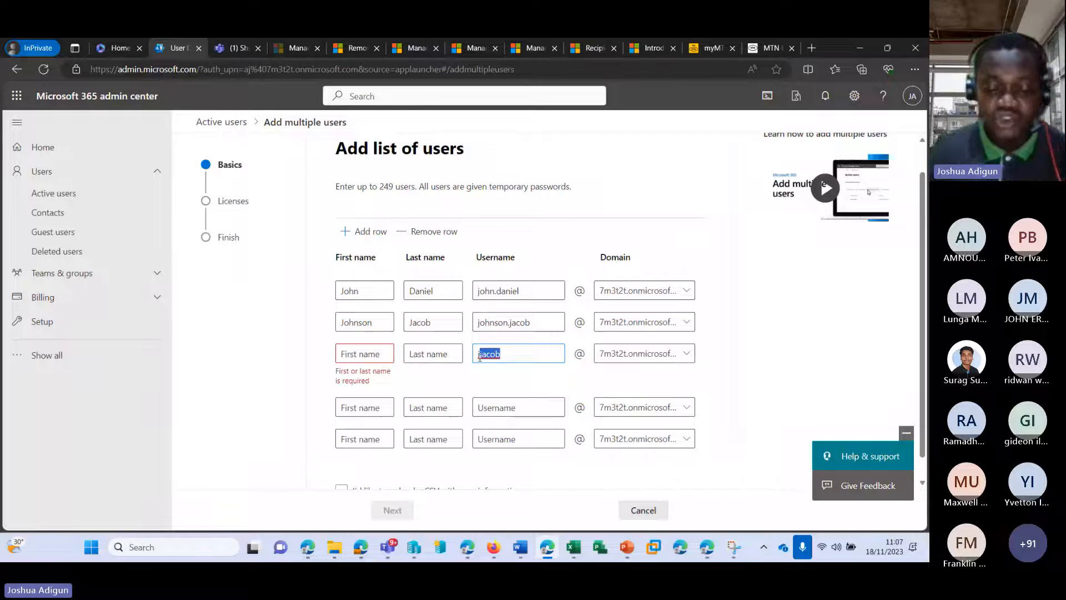
{"action": "key", "text": "BackSpace"}
{"action": "type", "text": "ohns"}
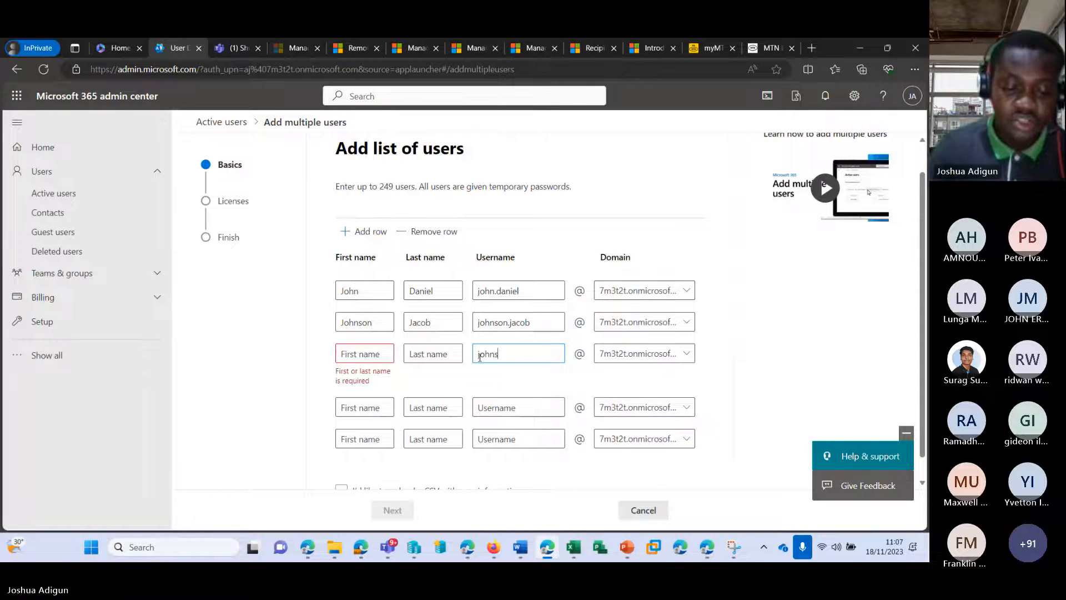
{"action": "type", "text": "onj"}
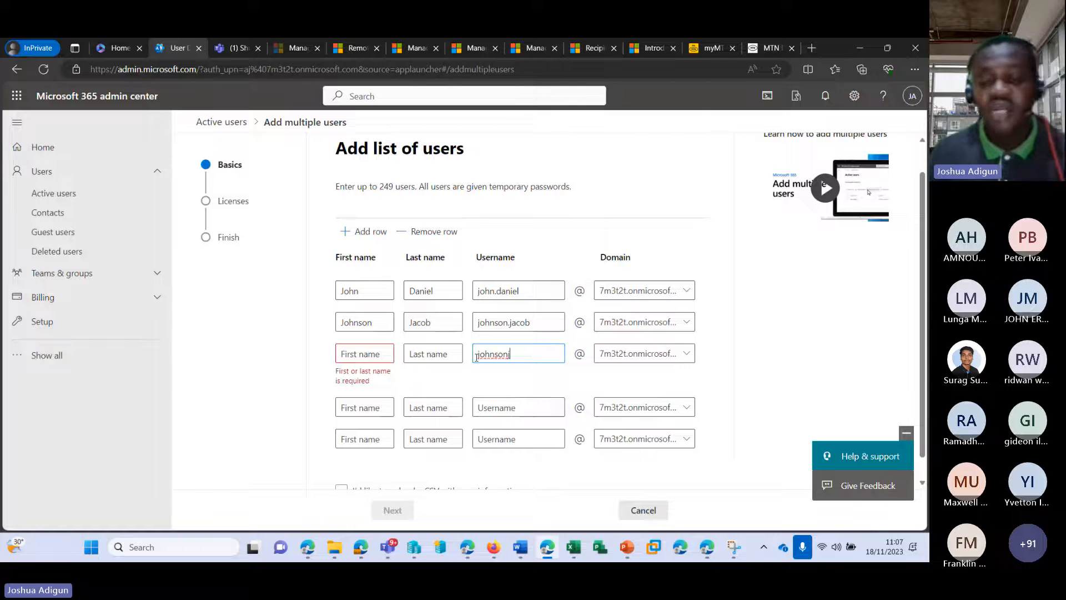
{"action": "left_click_drag", "start_coordinate": [527, 353], "coordinate": [463, 353]}
{"action": "key", "text": "BackSpace"}
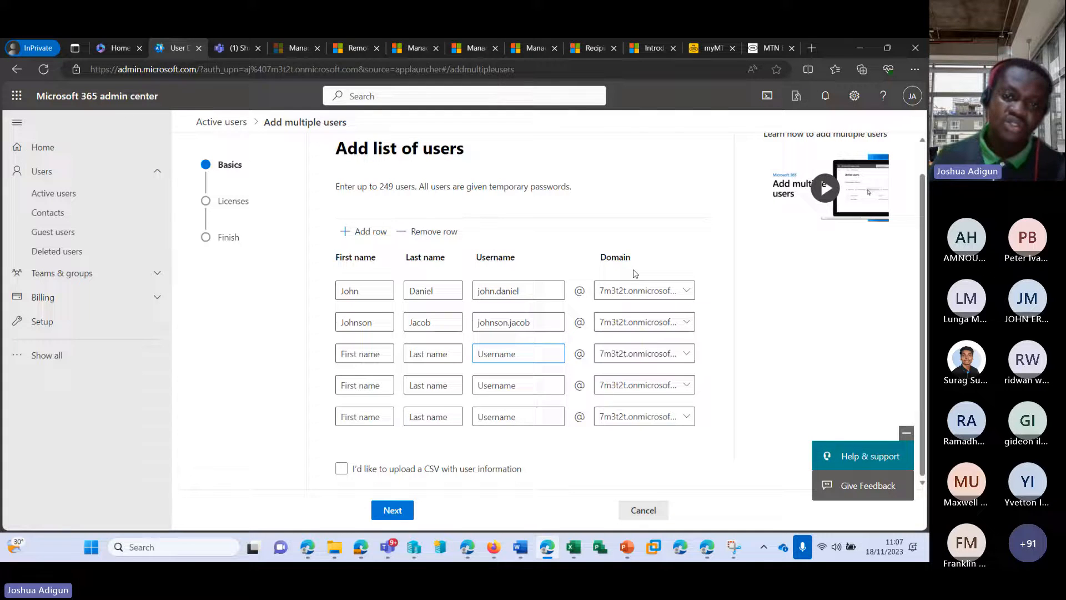
Switch to CSV upload and open the downloaded example user CSV in Excel
{"action": "left_click", "coordinate": [342, 468]}
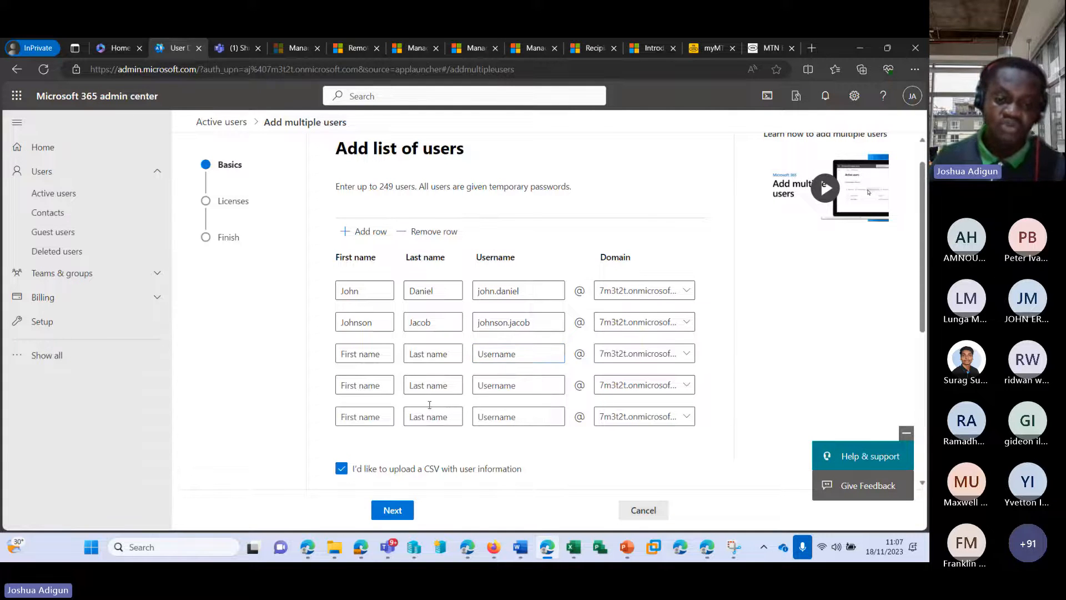
{"action": "scroll", "coordinate": [429, 404], "scroll_direction": "down", "scroll_amount": 5}
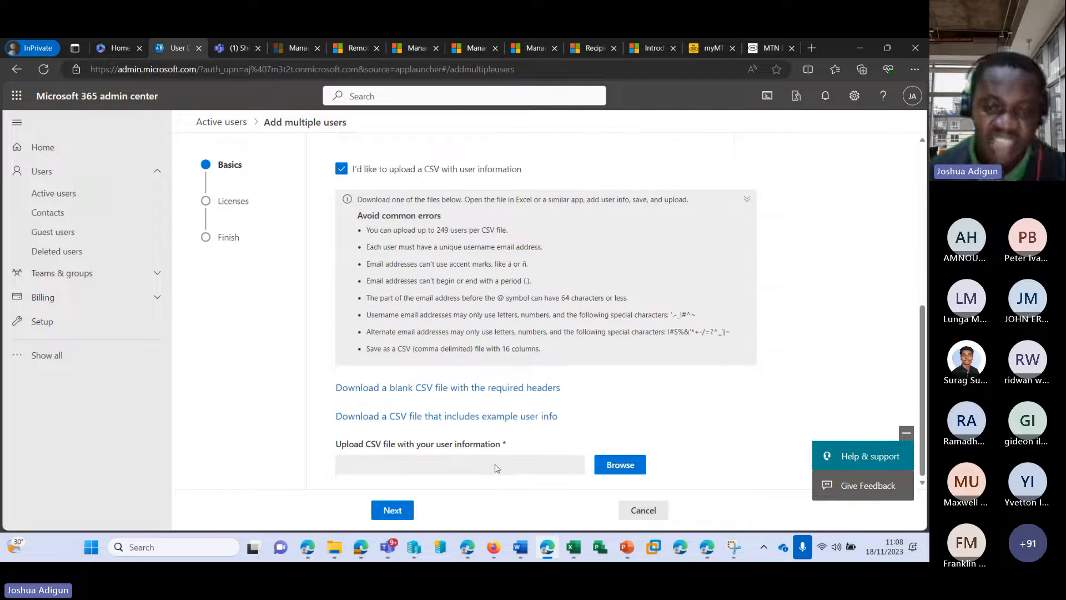
{"action": "left_click", "coordinate": [442, 420]}
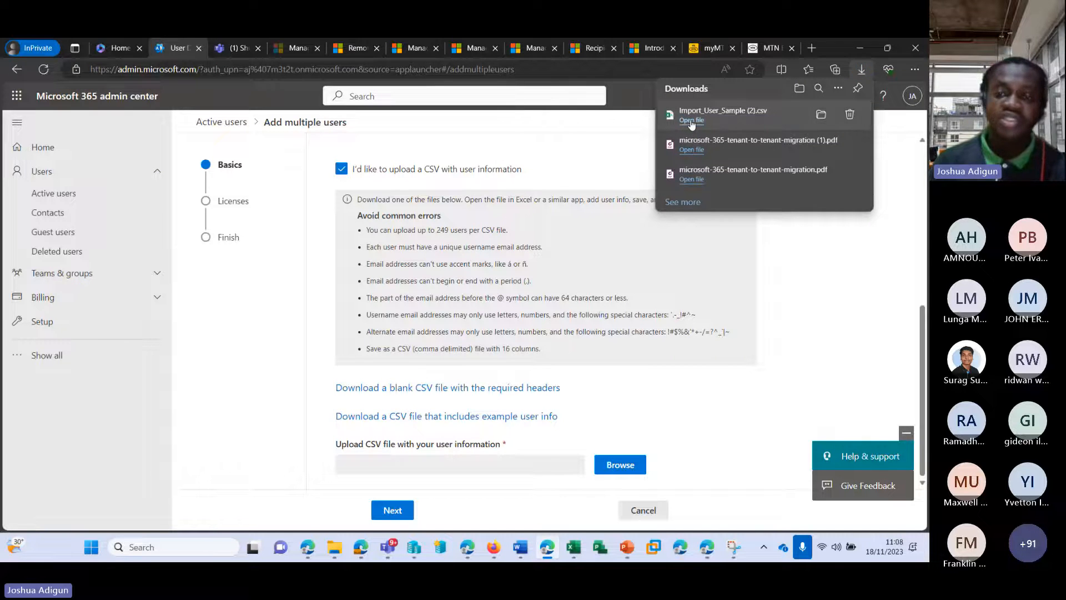
{"action": "left_click", "coordinate": [691, 121]}
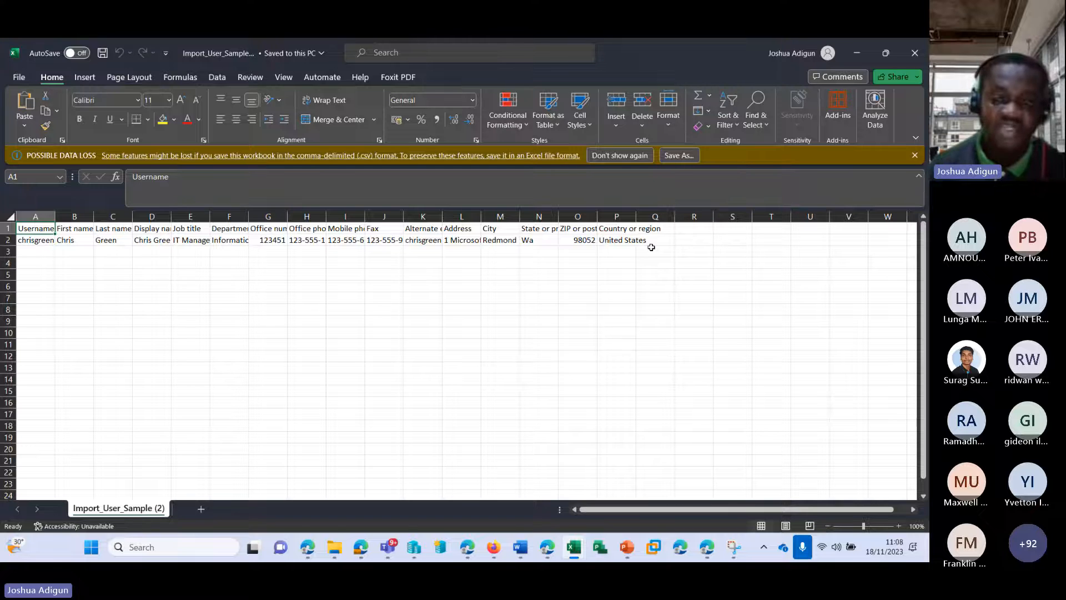
Undo a partial entry in A2 and auto-fit column A to its usernames
{"action": "left_click", "coordinate": [29, 240]}
{"action": "mouse_move", "coordinate": [390, 550]}
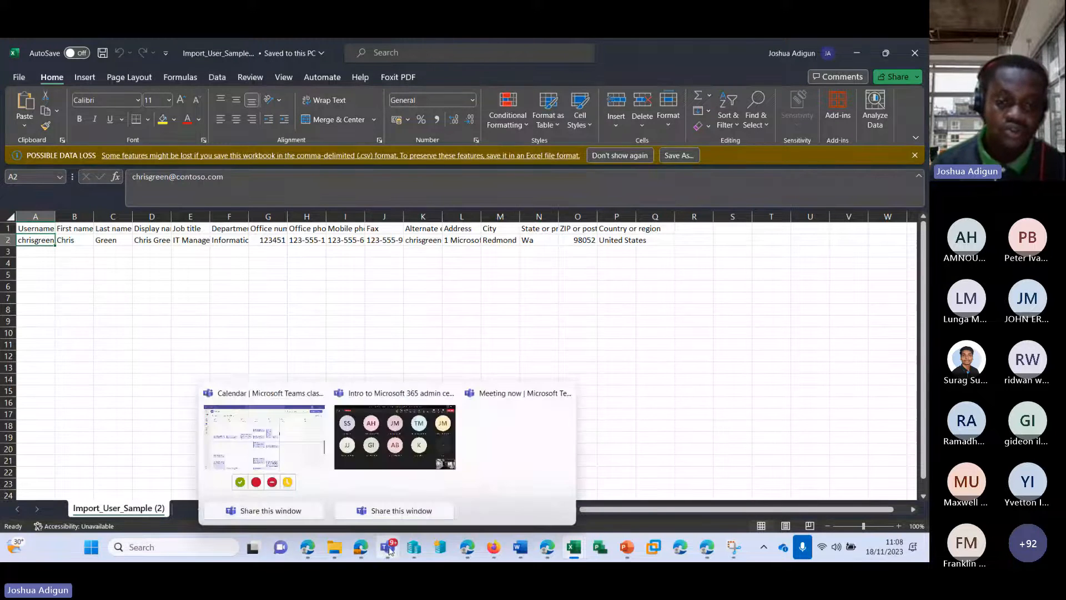
{"action": "mouse_move", "coordinate": [388, 450]}
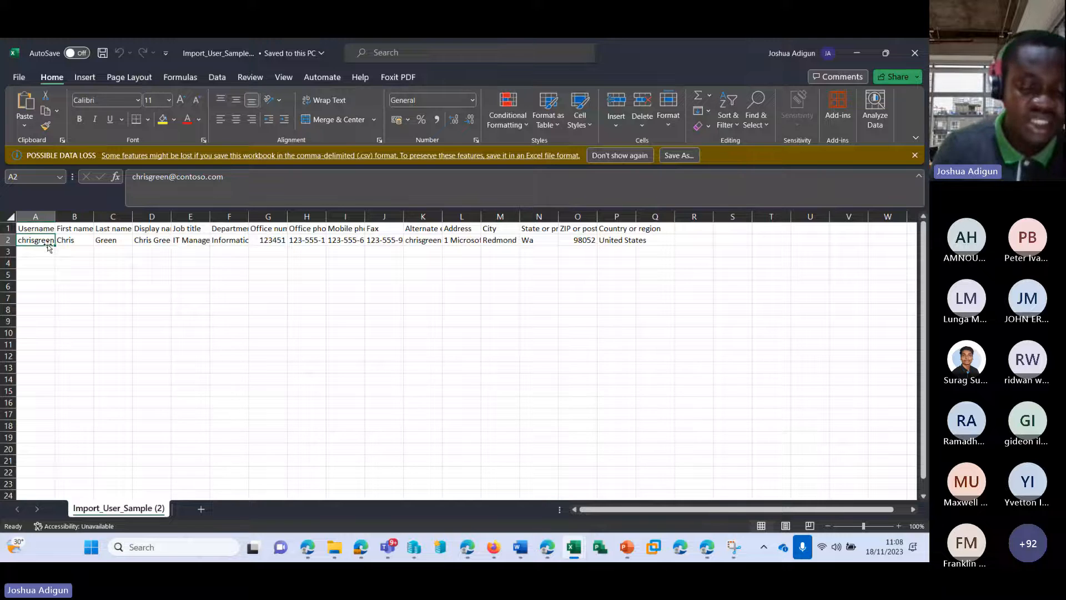
{"action": "type", "text": "j"}
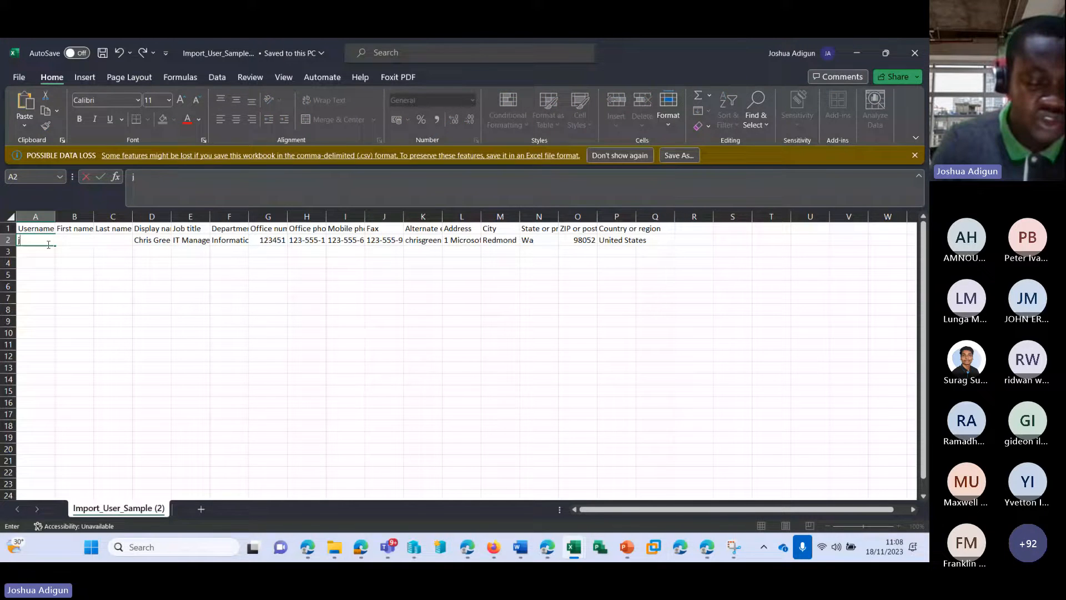
{"action": "type", "text": "o"}
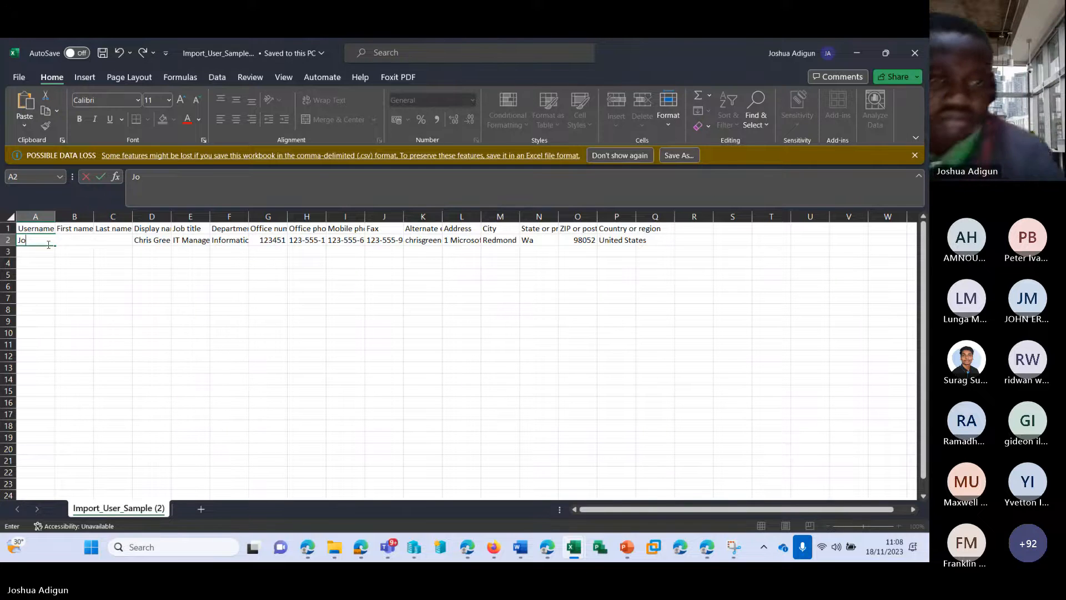
{"action": "key", "text": "ctrl+z"}
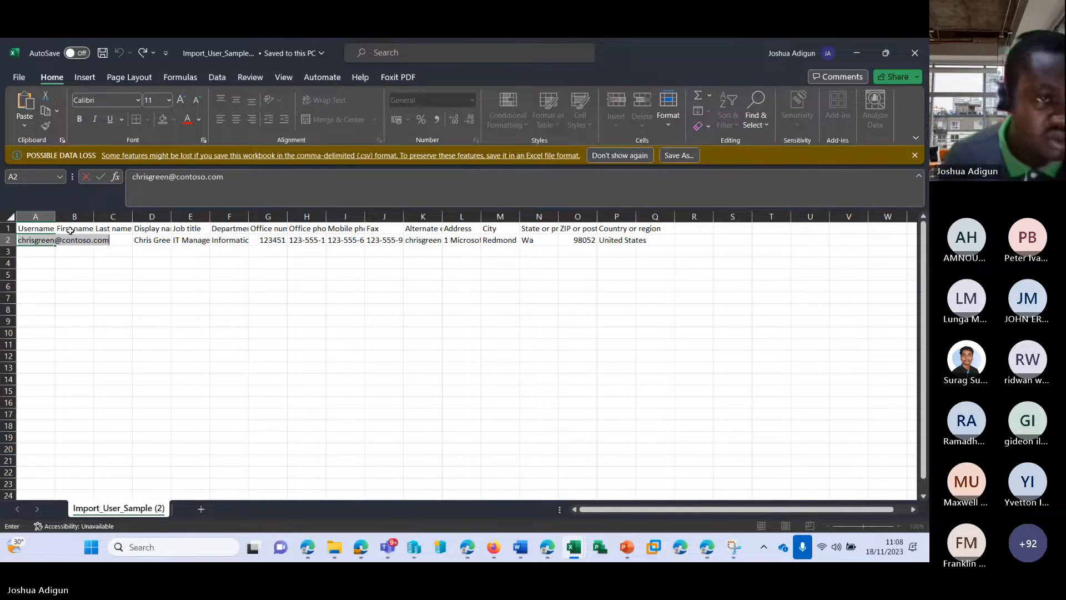
{"action": "left_click", "coordinate": [55, 214]}
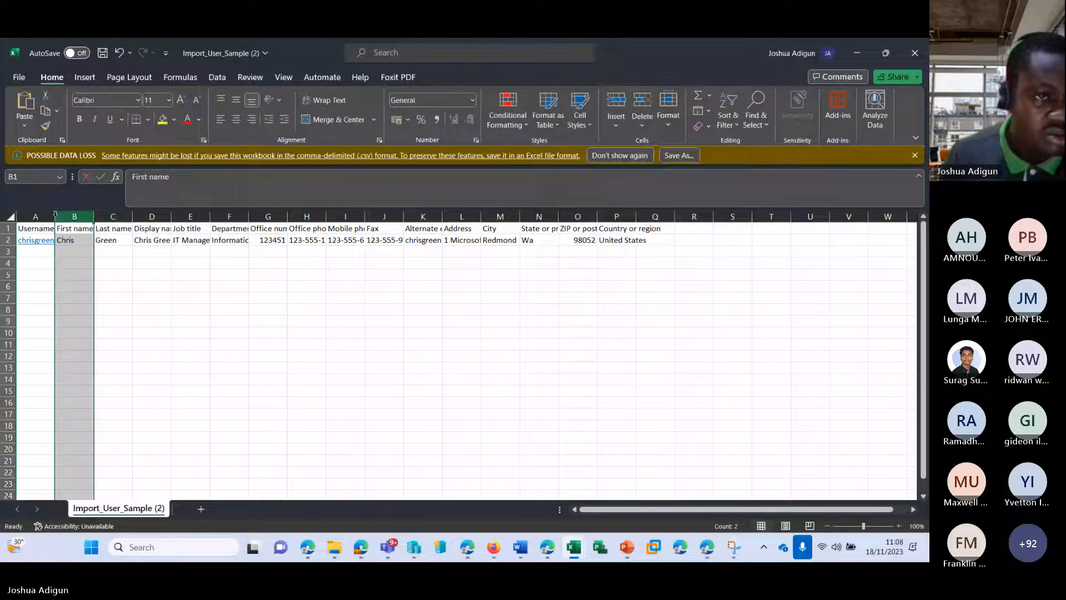
{"action": "double_click", "coordinate": [56, 215]}
{"action": "left_click", "coordinate": [67, 260]}
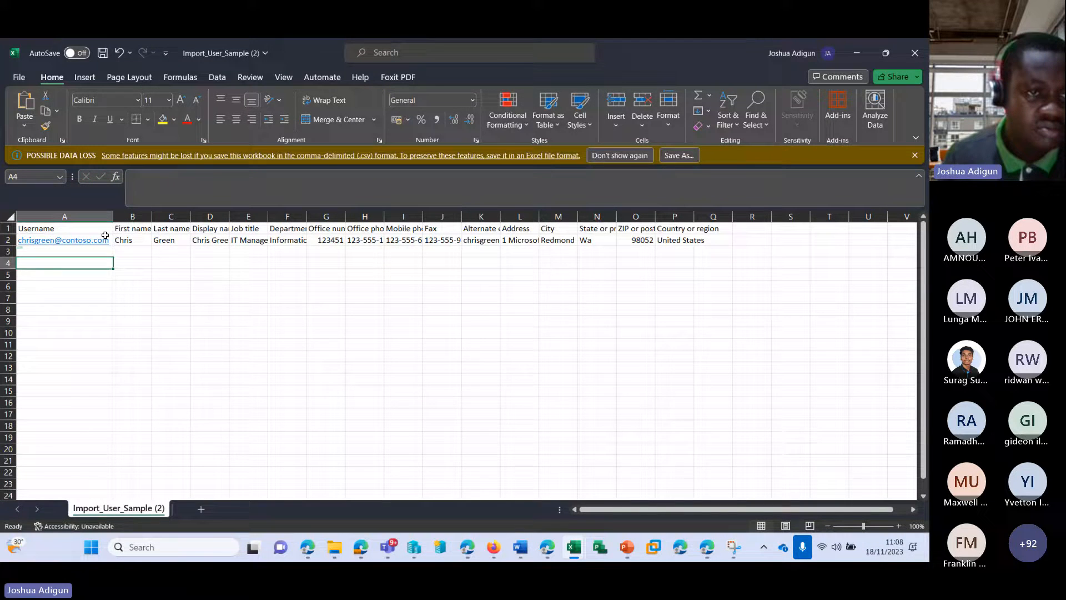
Replace A2's sample username with a new address on the tenant's onmicrosoft.com domain
{"action": "left_click", "coordinate": [102, 240]}
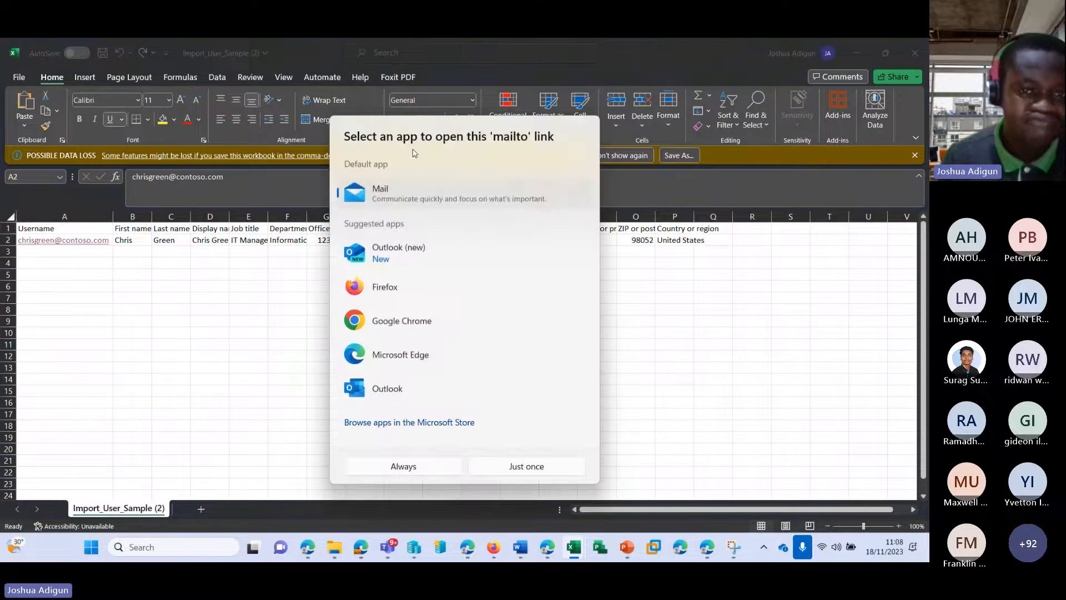
{"action": "left_click", "coordinate": [272, 361]}
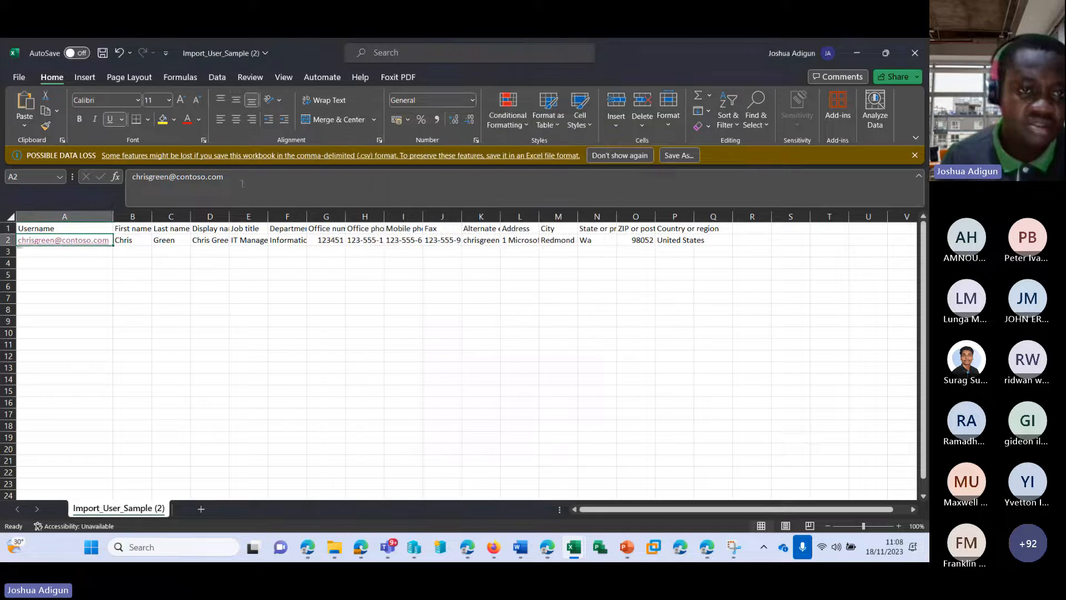
{"action": "left_click_drag", "start_coordinate": [223, 177], "coordinate": [117, 182]}
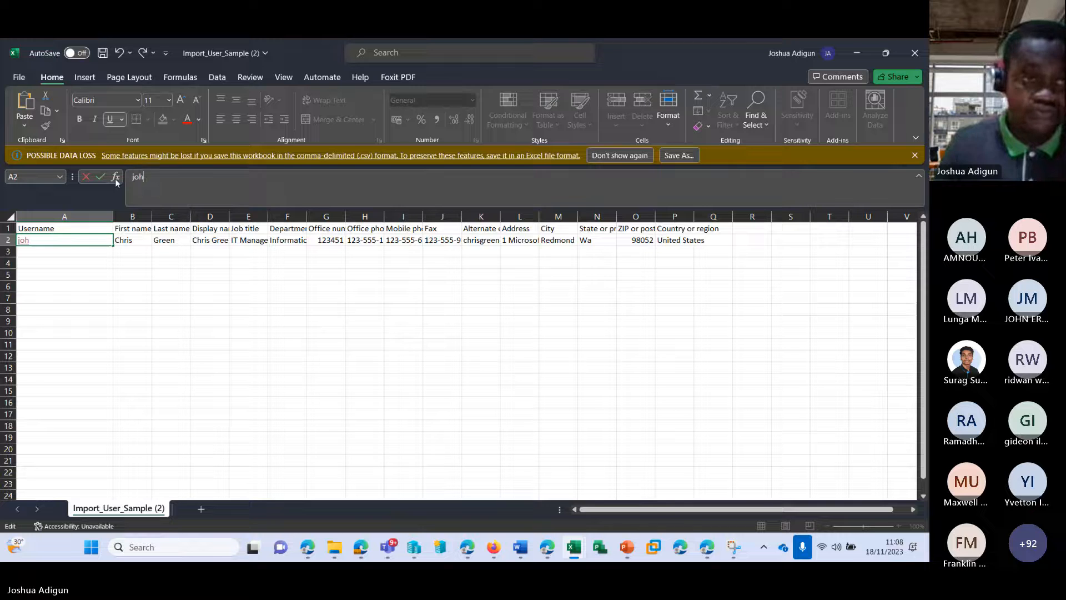
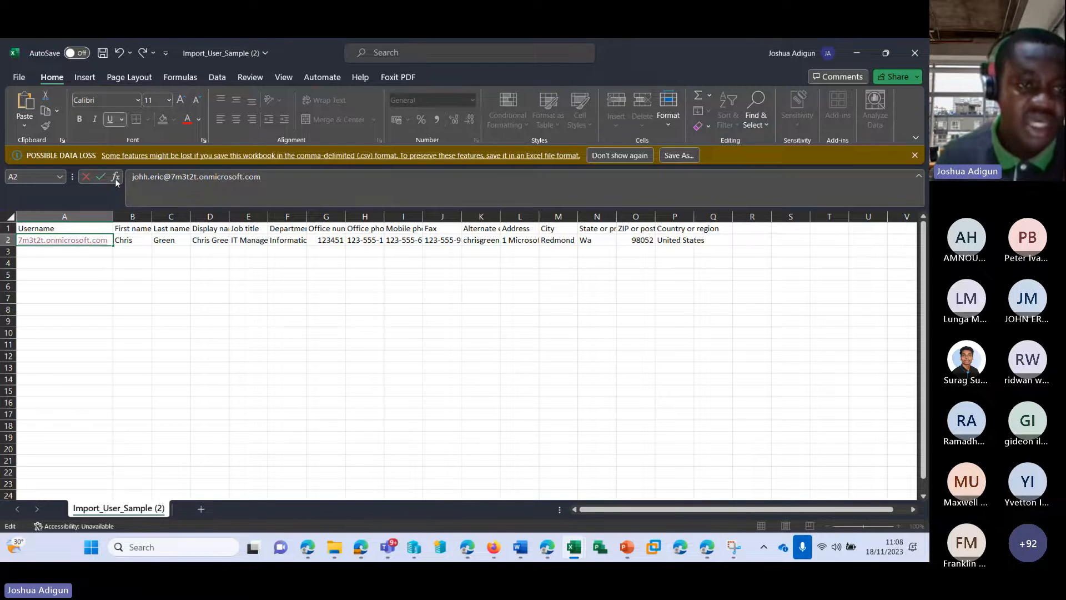
Fill in the new user's first name, last name and full display name
{"action": "left_click", "coordinate": [130, 242]}
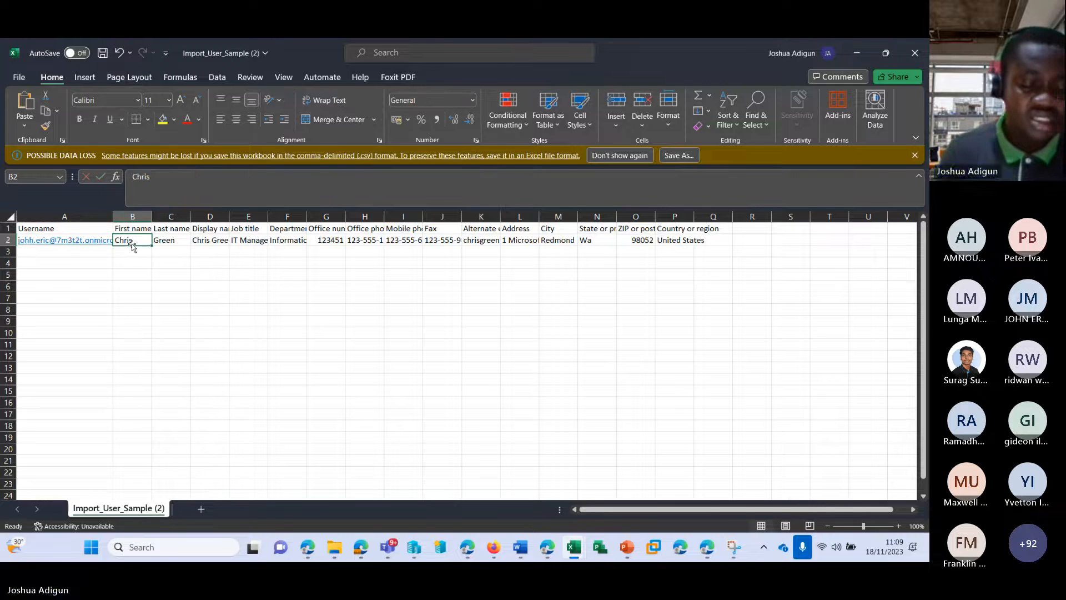
{"action": "key", "text": "Tab"}
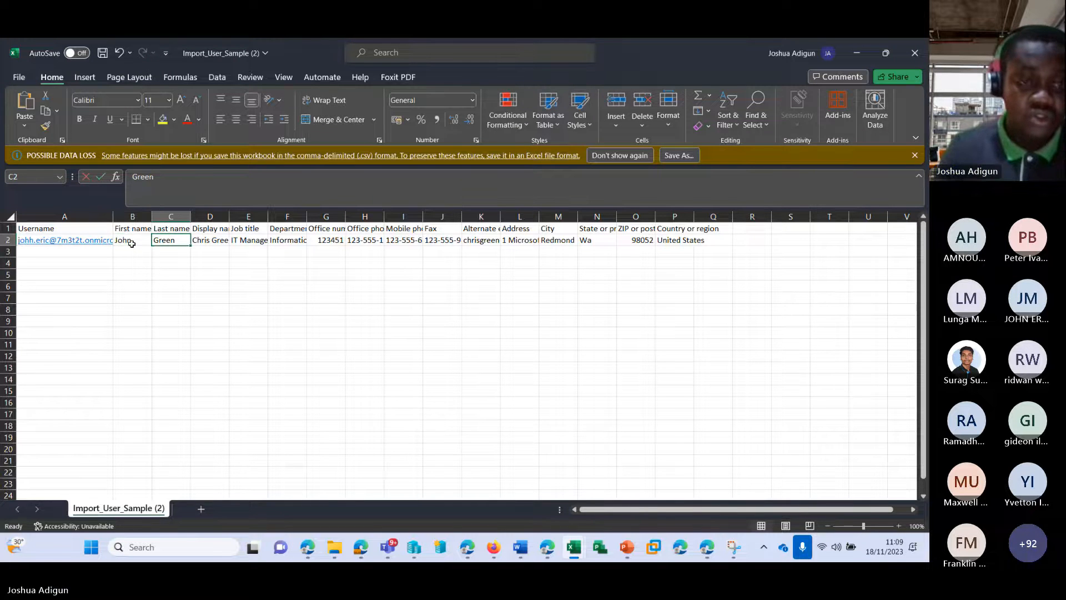
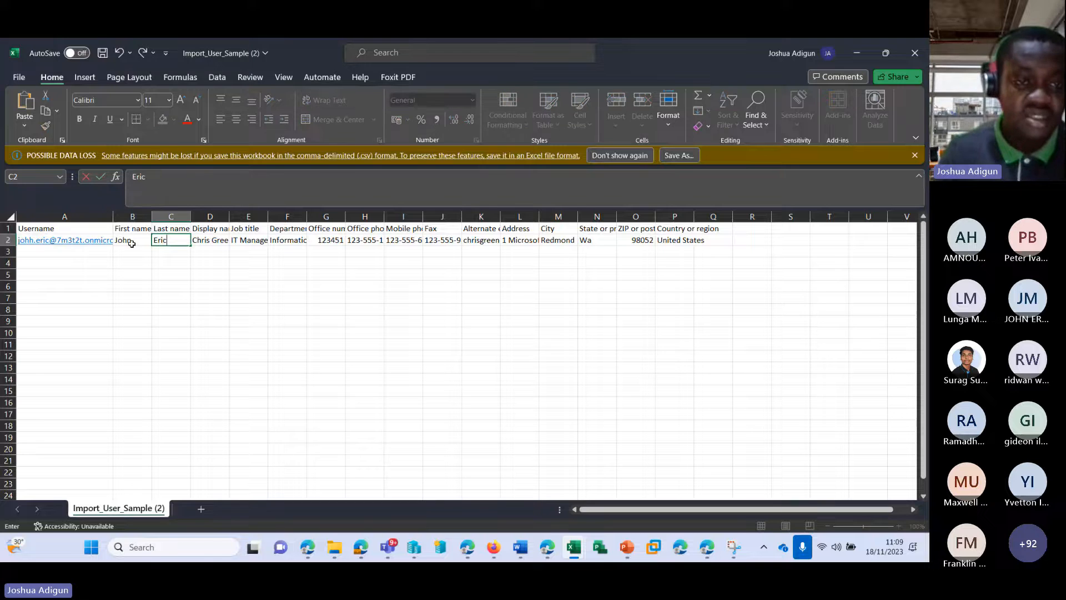
{"action": "key", "text": "Tab"}
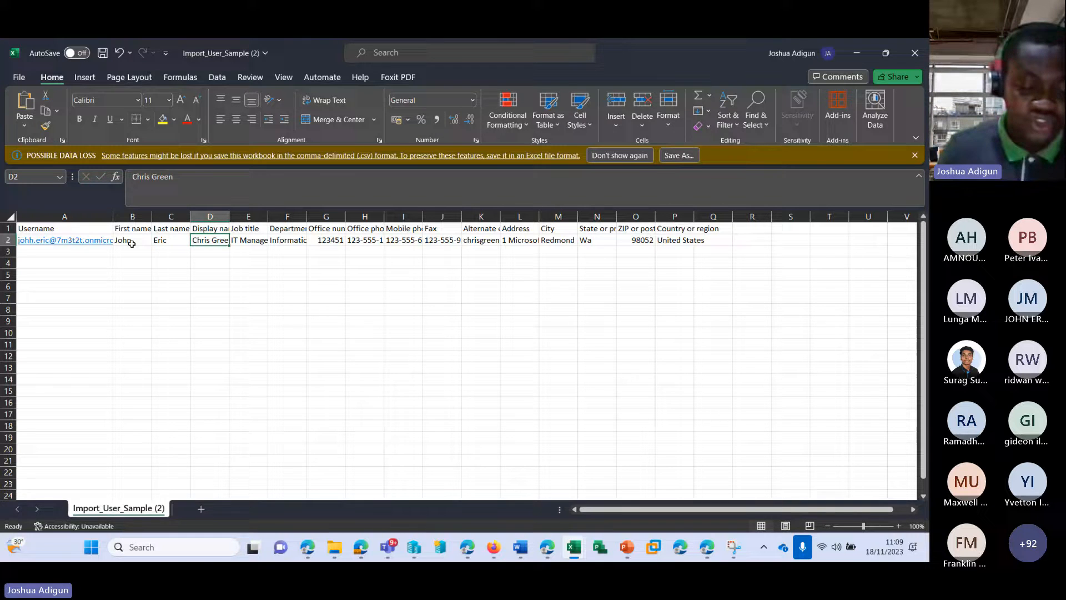
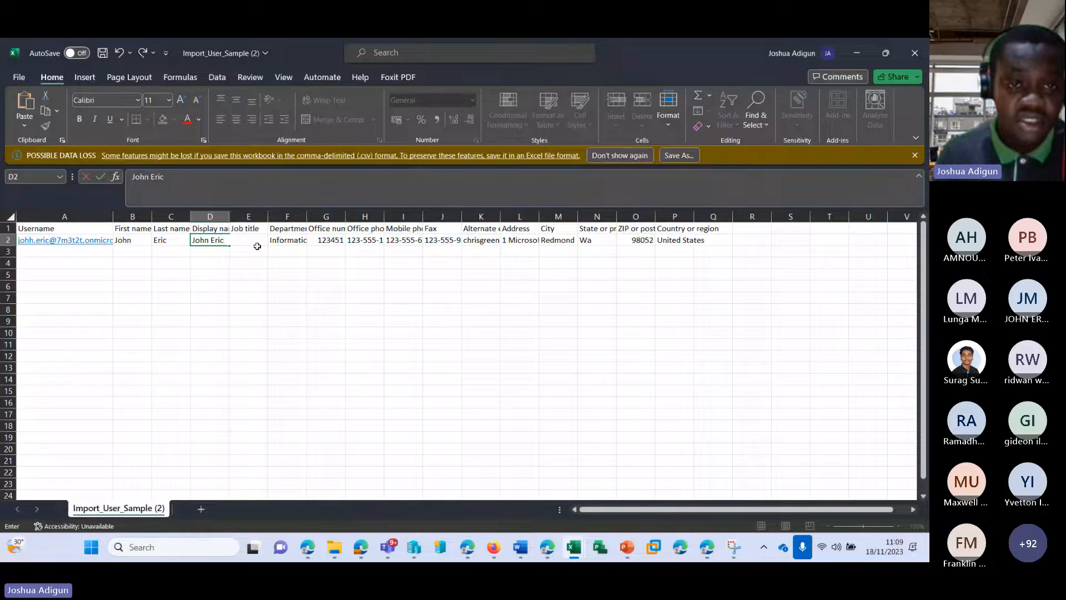
{"action": "left_click", "coordinate": [275, 241]}
{"action": "left_click", "coordinate": [335, 238]}
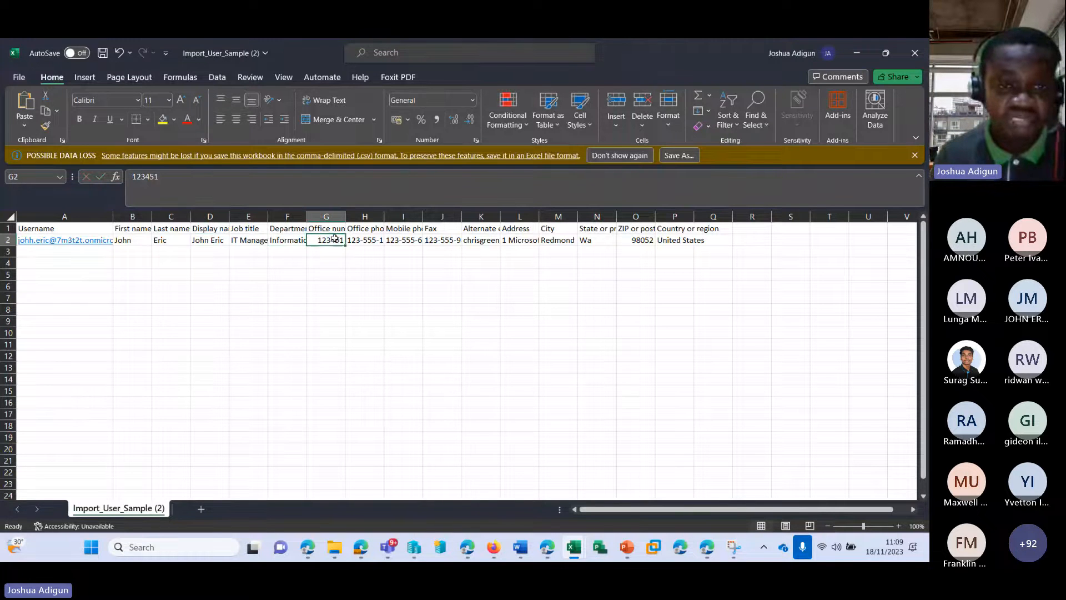
Widen column K, clear the alternate email in K2, and save the CSV
{"action": "left_click", "coordinate": [487, 240]}
{"action": "double_click", "coordinate": [500, 215]}
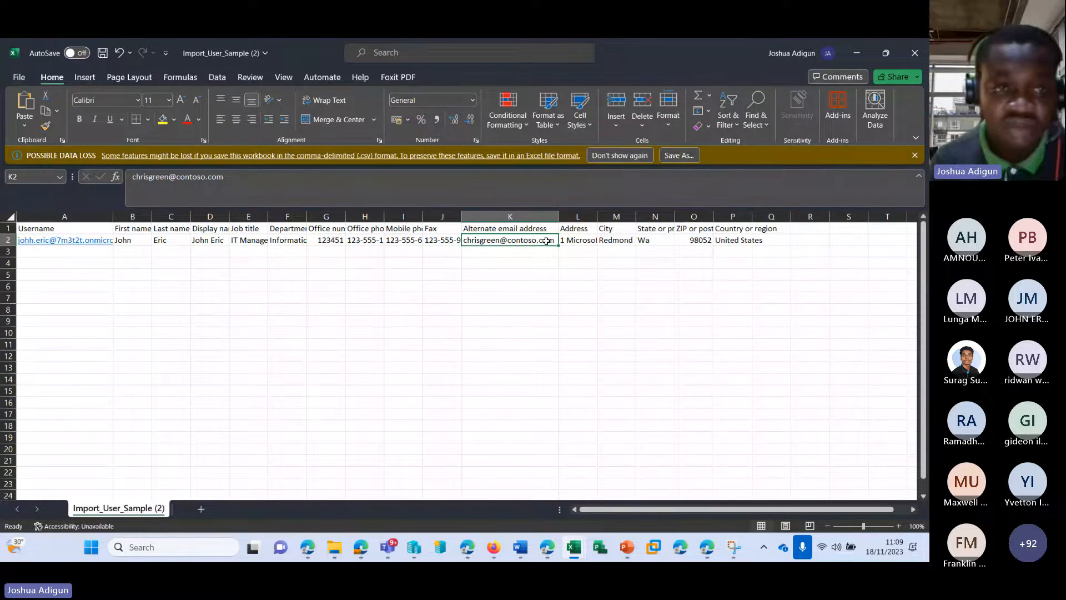
{"action": "key", "text": "BackSpace"}
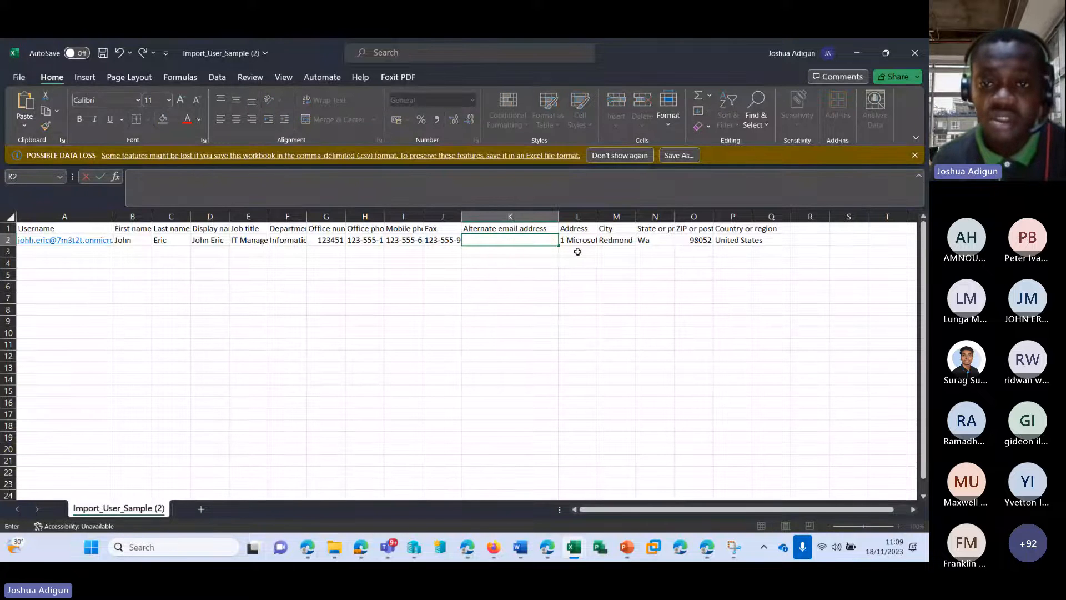
{"action": "key", "text": "Tab"}
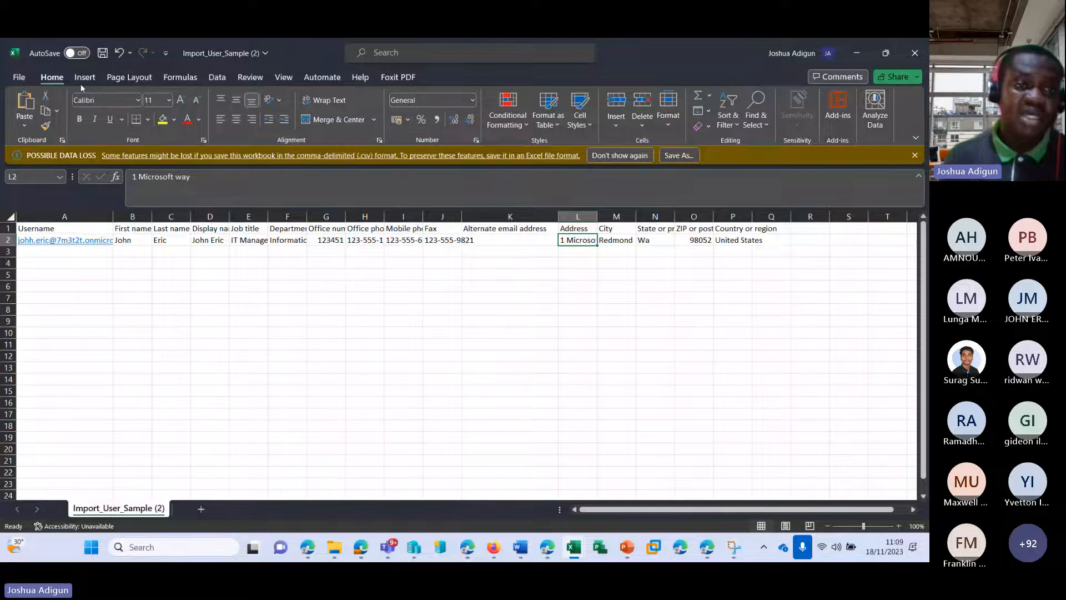
{"action": "key", "text": "ctrl+s"}
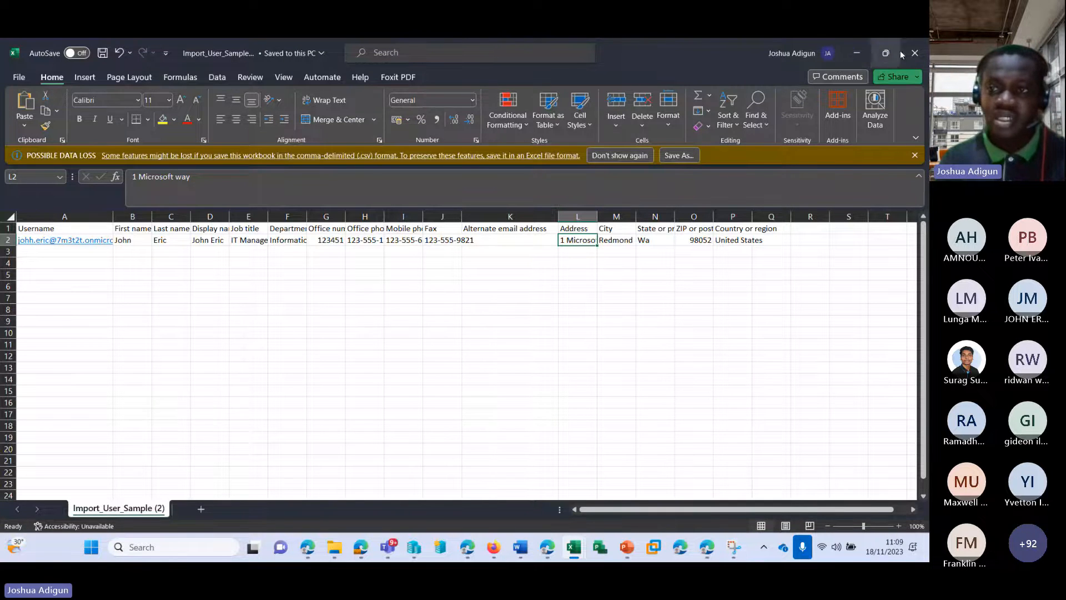
Upload the edited Import_User_Sample (2).csv from Downloads on the Add multiple users page
{"action": "left_click", "coordinate": [856, 58]}
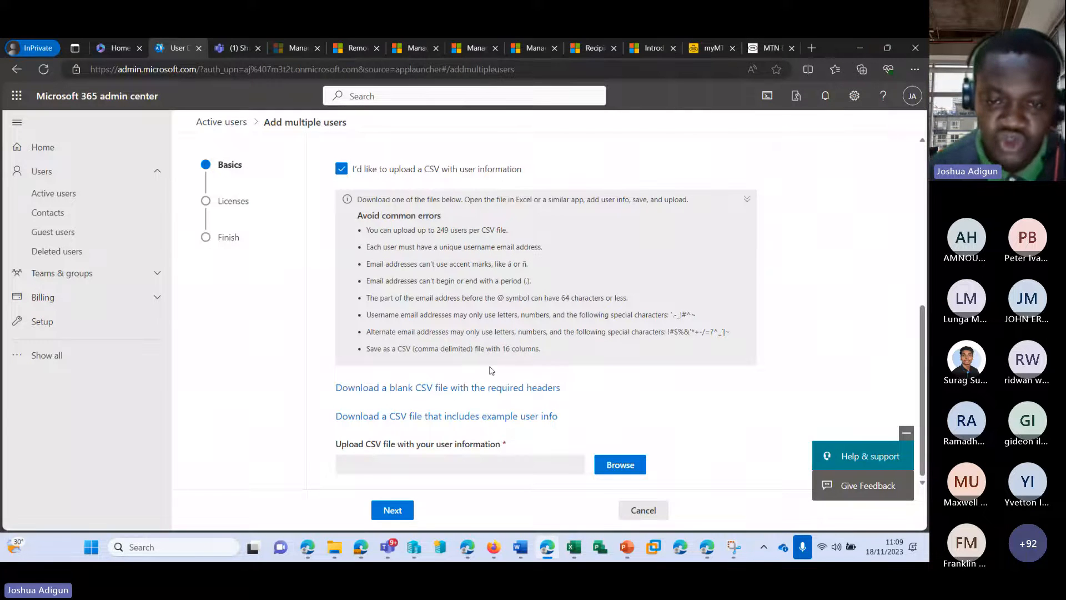
{"action": "right_click", "coordinate": [573, 547]}
{"action": "left_click", "coordinate": [569, 516]}
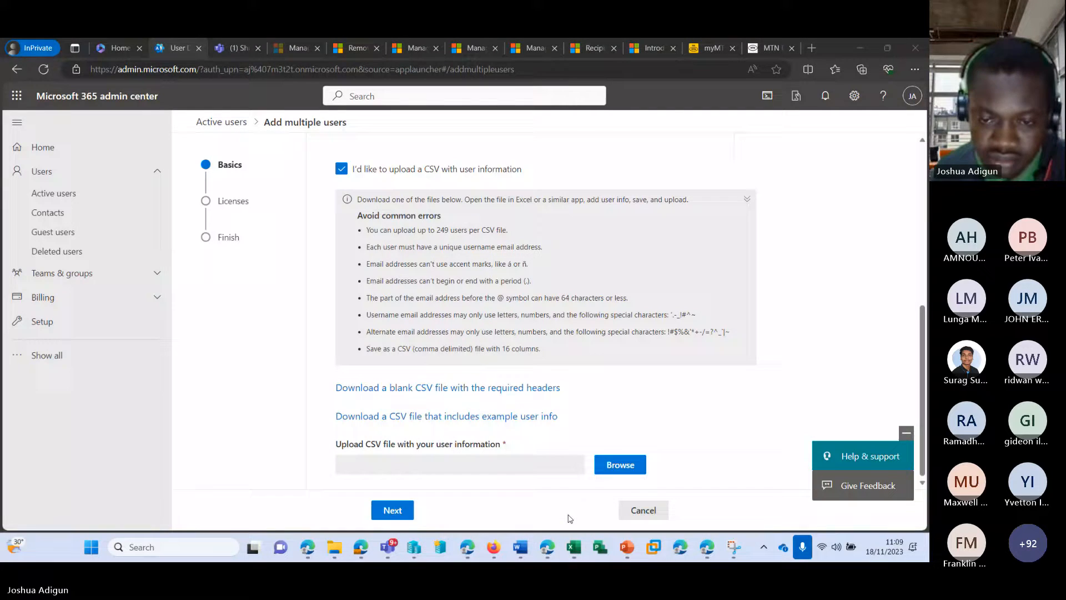
{"action": "left_click", "coordinate": [391, 462]}
{"action": "left_click", "coordinate": [616, 464]}
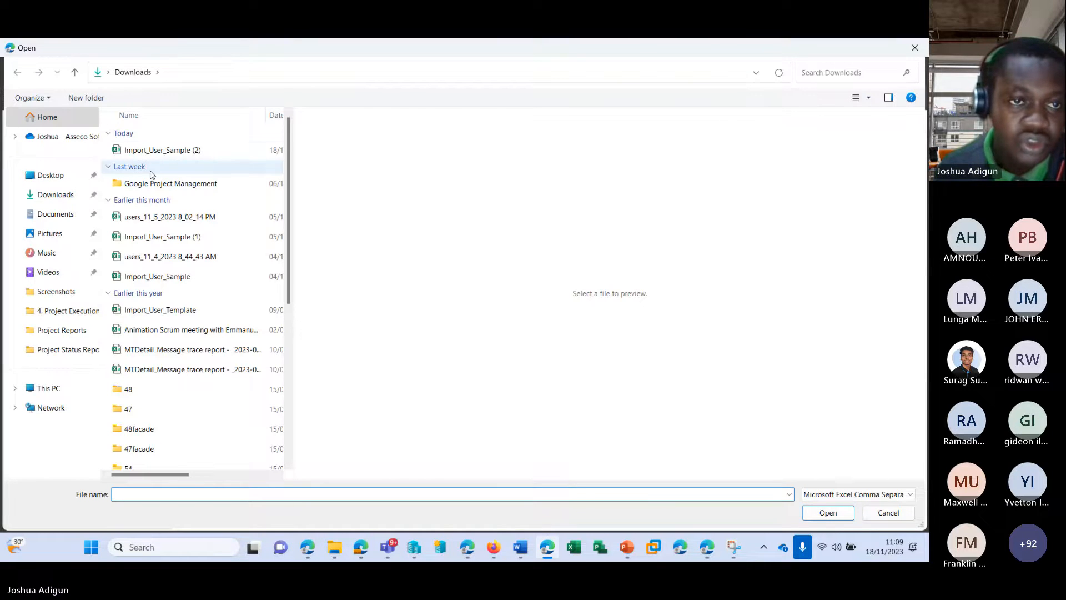
{"action": "left_click", "coordinate": [189, 151]}
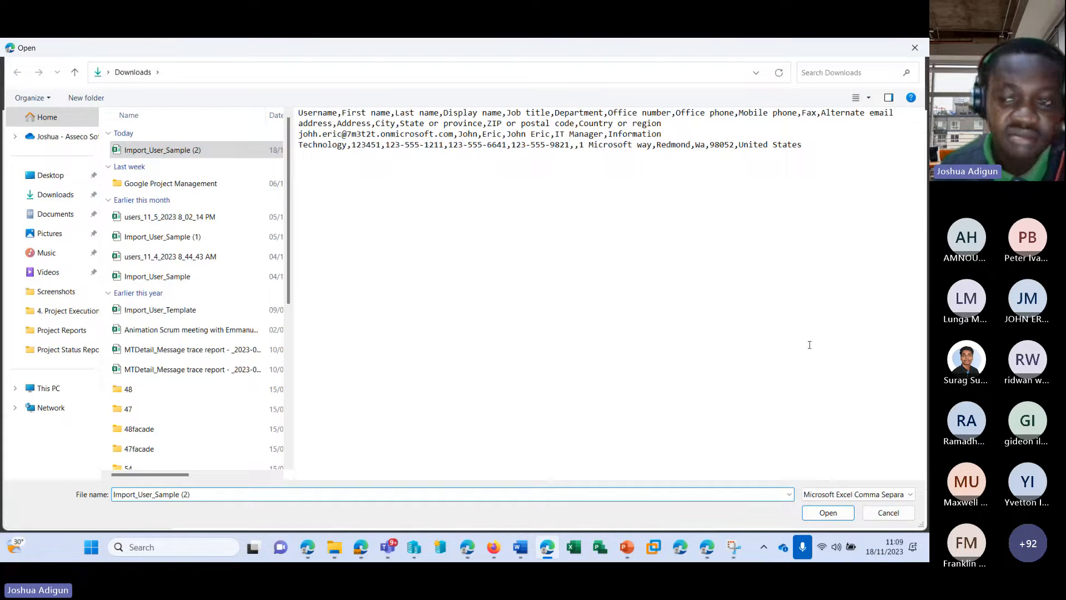
{"action": "left_click", "coordinate": [810, 322]}
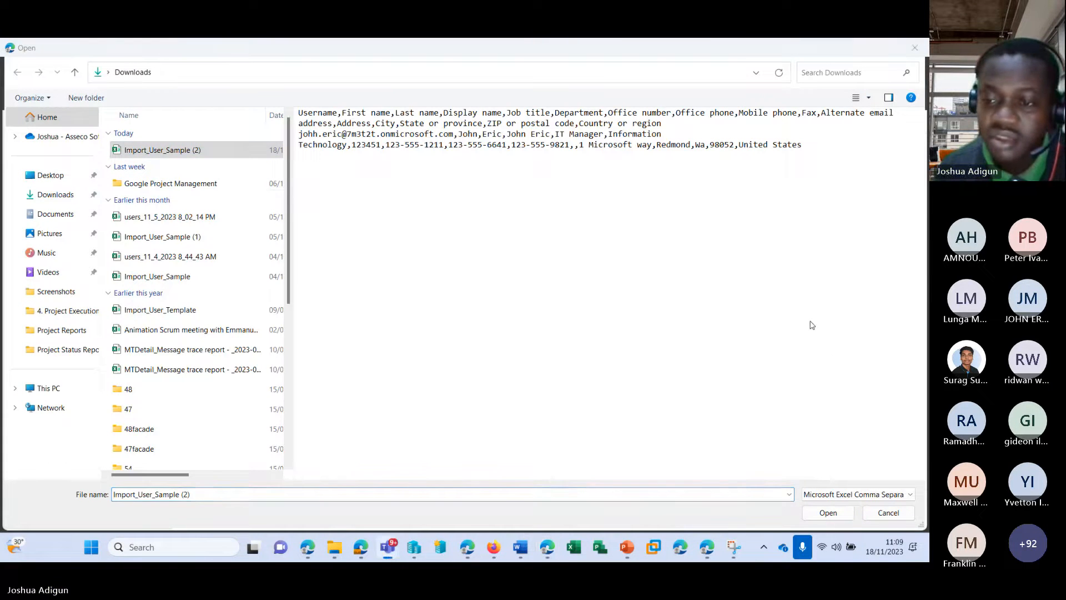
{"action": "left_click", "coordinate": [828, 512]}
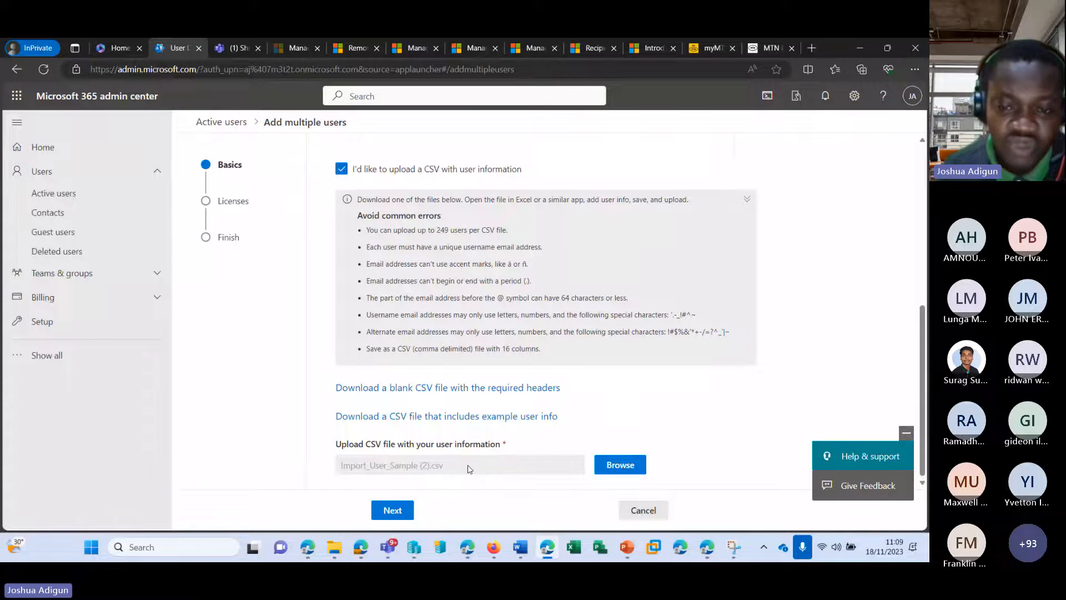
Reopen Import_User_Sample (2), insert a 3 into A2's domain, save, and minimize Excel
{"action": "right_click", "coordinate": [576, 549]}
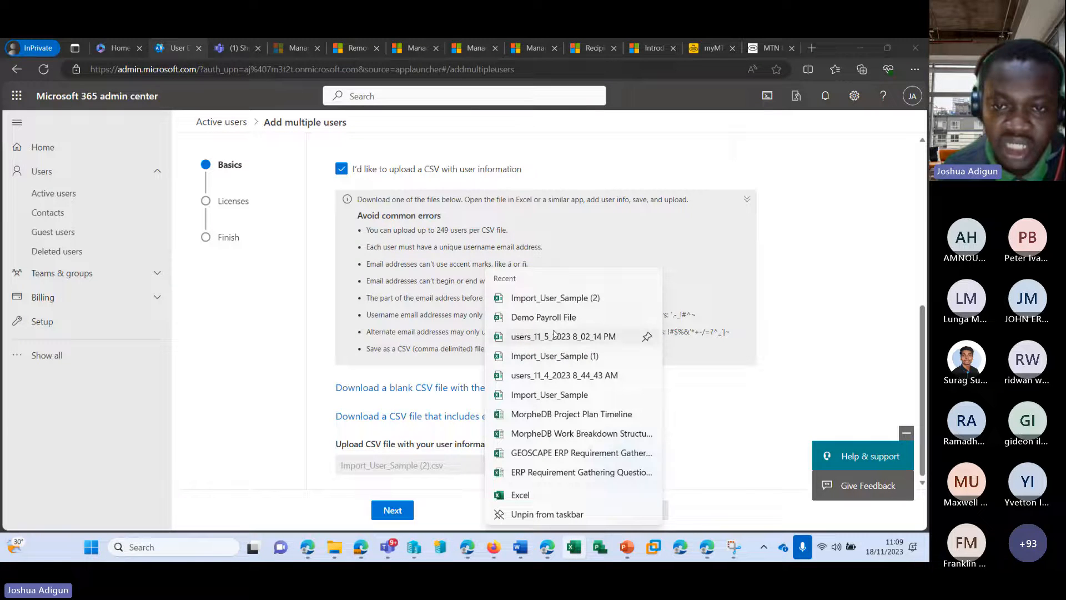
{"action": "left_click", "coordinate": [553, 298]}
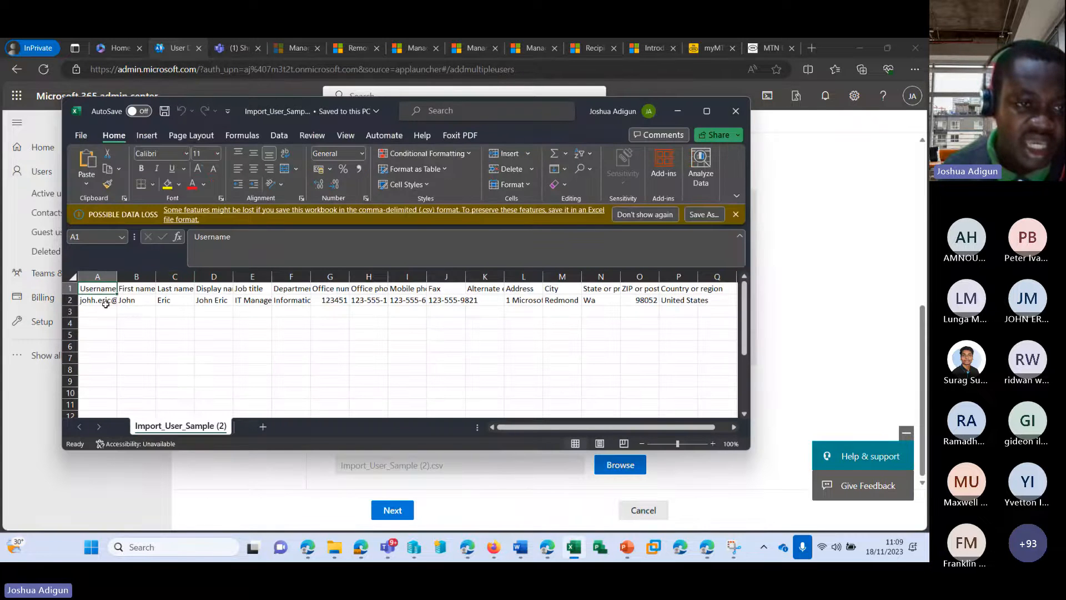
{"action": "left_click", "coordinate": [100, 300]}
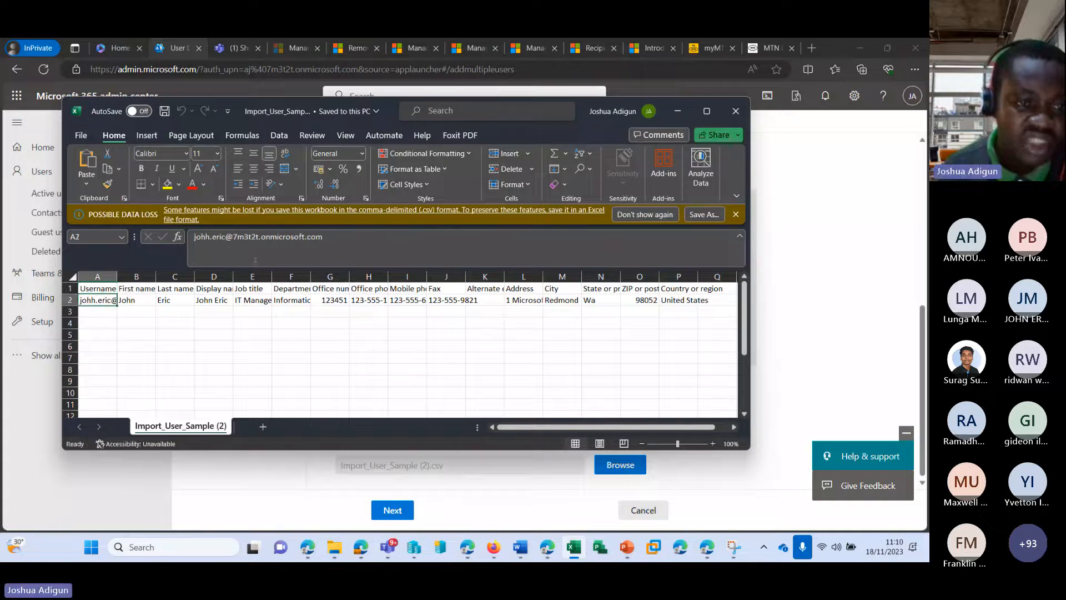
{"action": "left_click", "coordinate": [262, 240]}
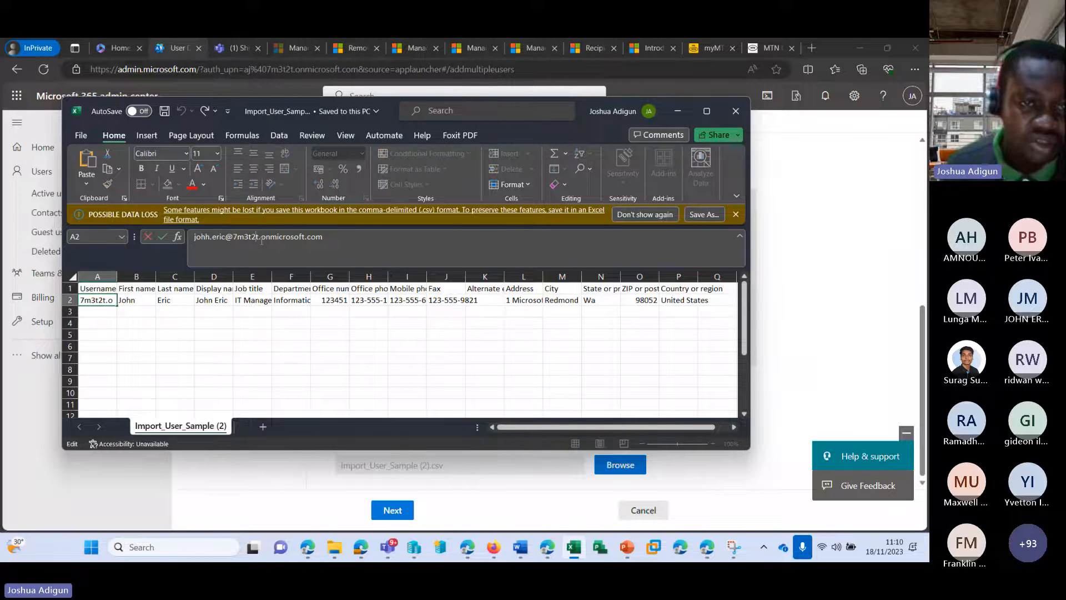
{"action": "type", "text": "3"}
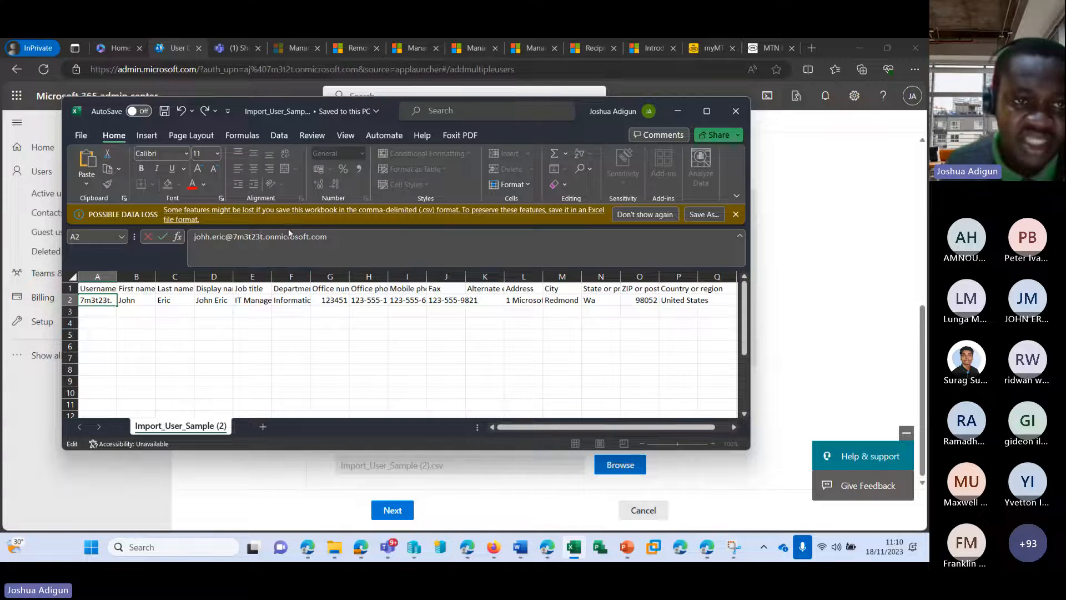
{"action": "left_click", "coordinate": [165, 111]}
{"action": "left_click", "coordinate": [677, 110]}
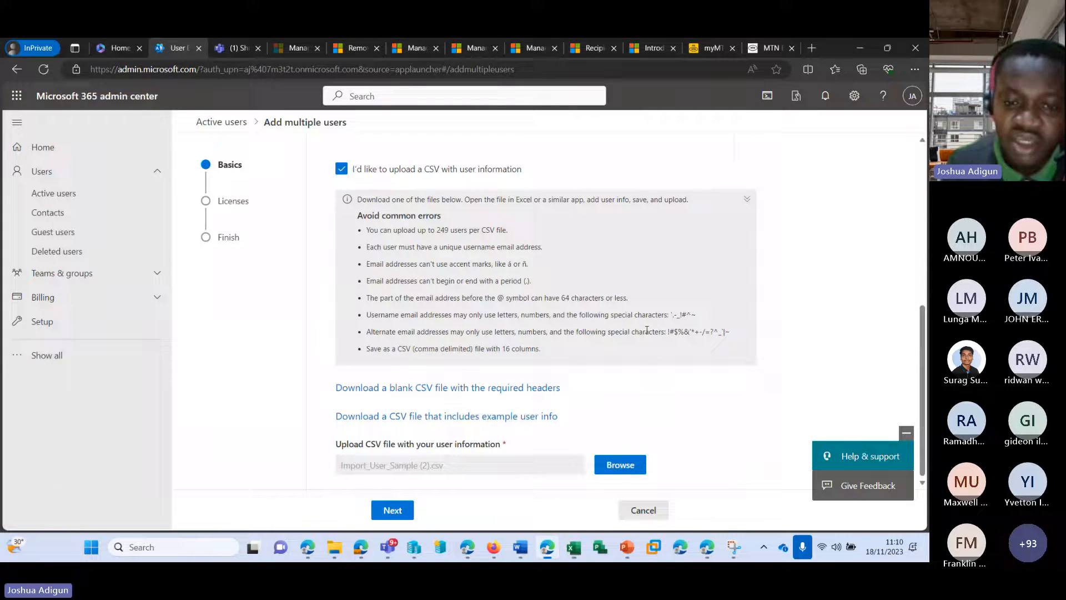
Re-upload Import_User_Sample (2).csv to the Add multiple users page
{"action": "left_click", "coordinate": [612, 461]}
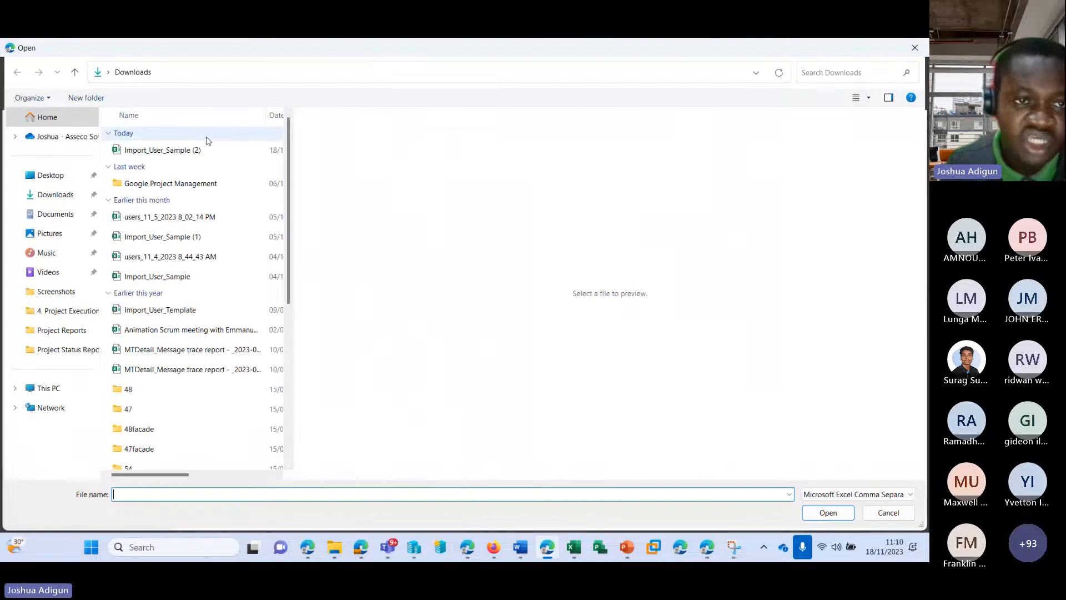
{"action": "left_click", "coordinate": [171, 150]}
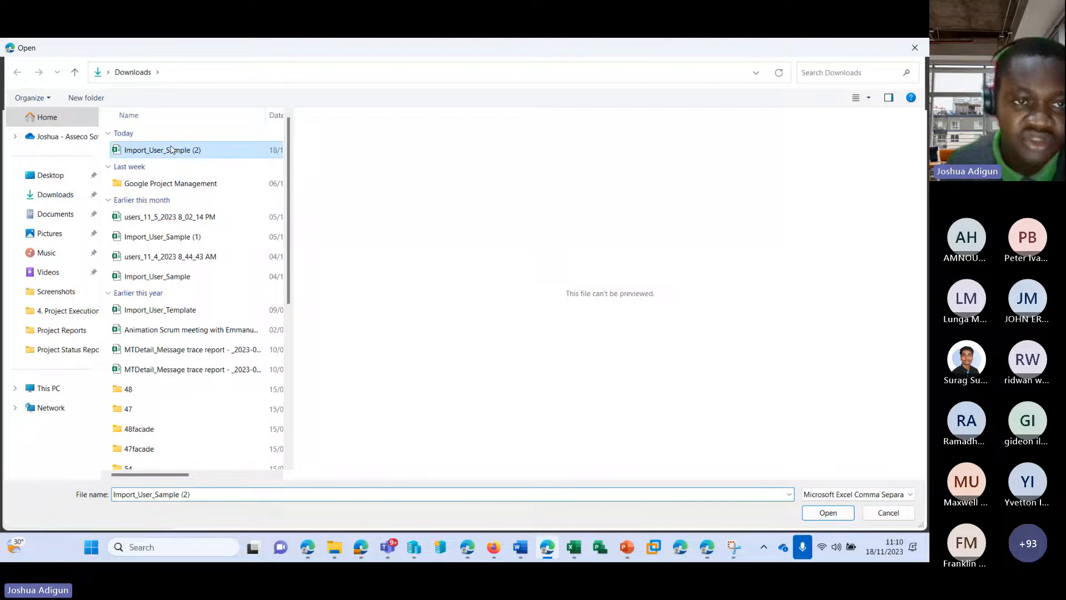
{"action": "double_click", "coordinate": [220, 155]}
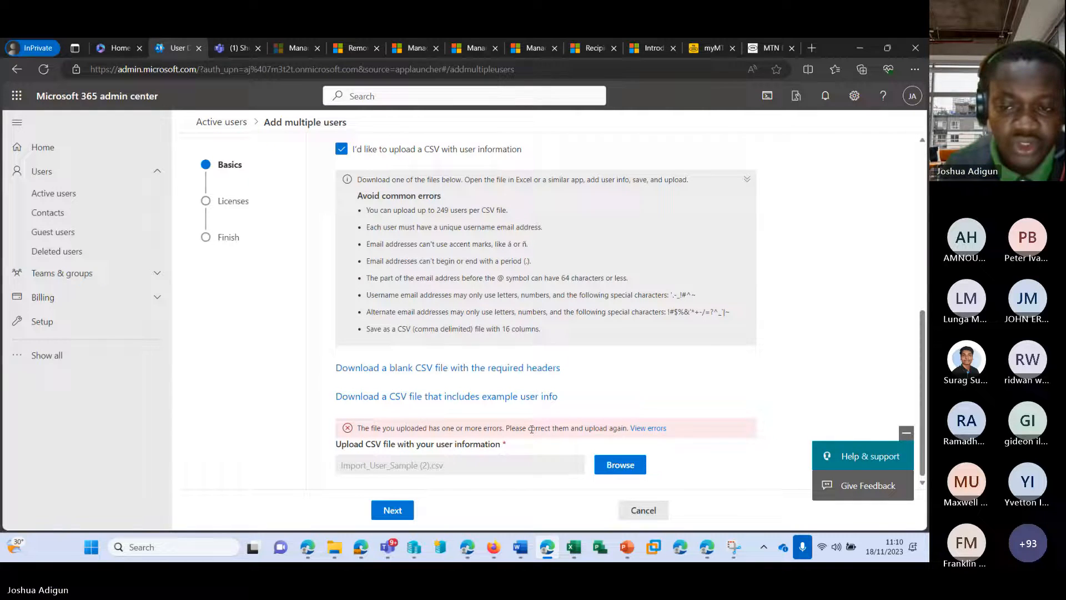
Read the invalid-domain error for row 2, then bring Excel back to the front
{"action": "left_click", "coordinate": [649, 429]}
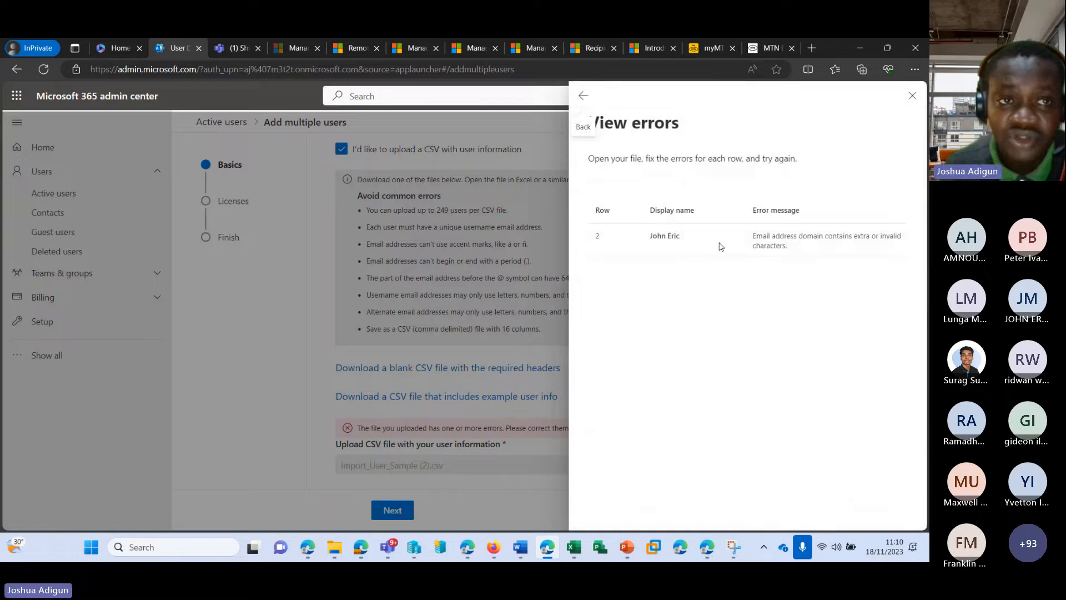
{"action": "left_click_drag", "start_coordinate": [753, 235], "coordinate": [792, 252]}
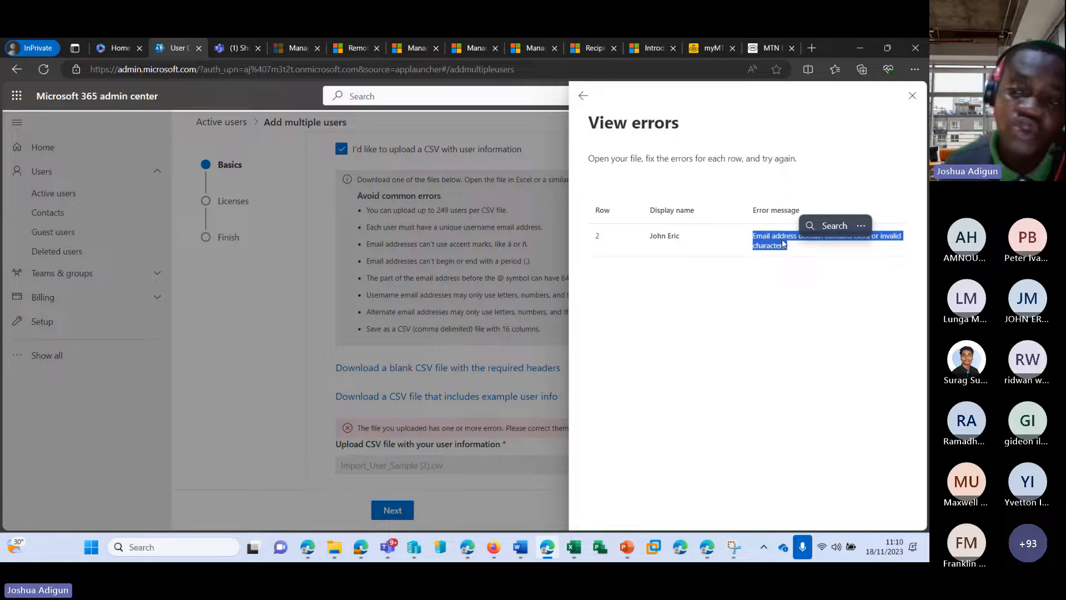
{"action": "left_click", "coordinate": [912, 96]}
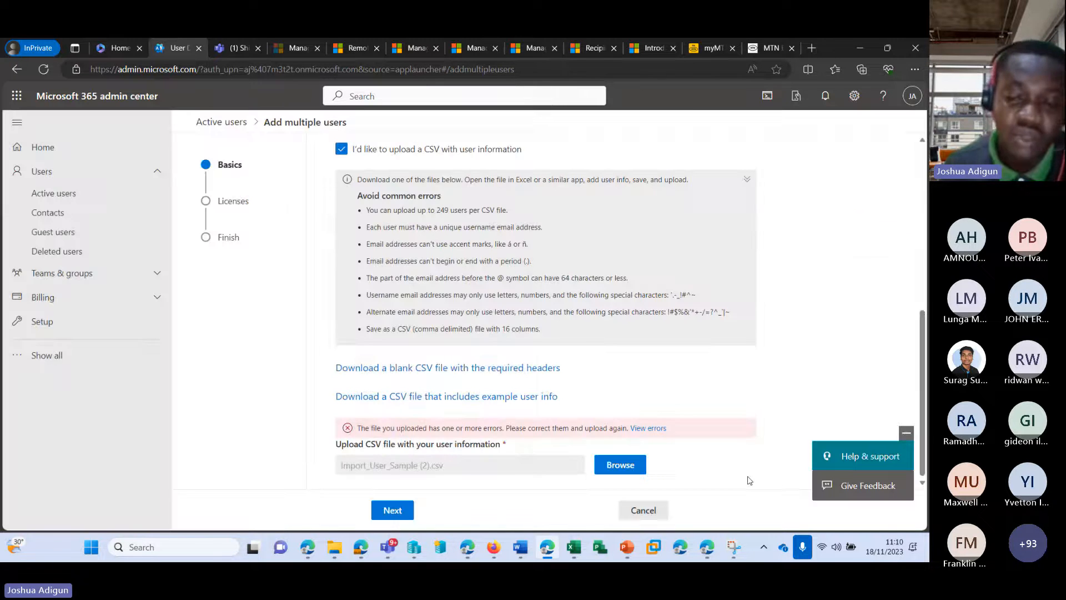
{"action": "left_click", "coordinate": [574, 547]}
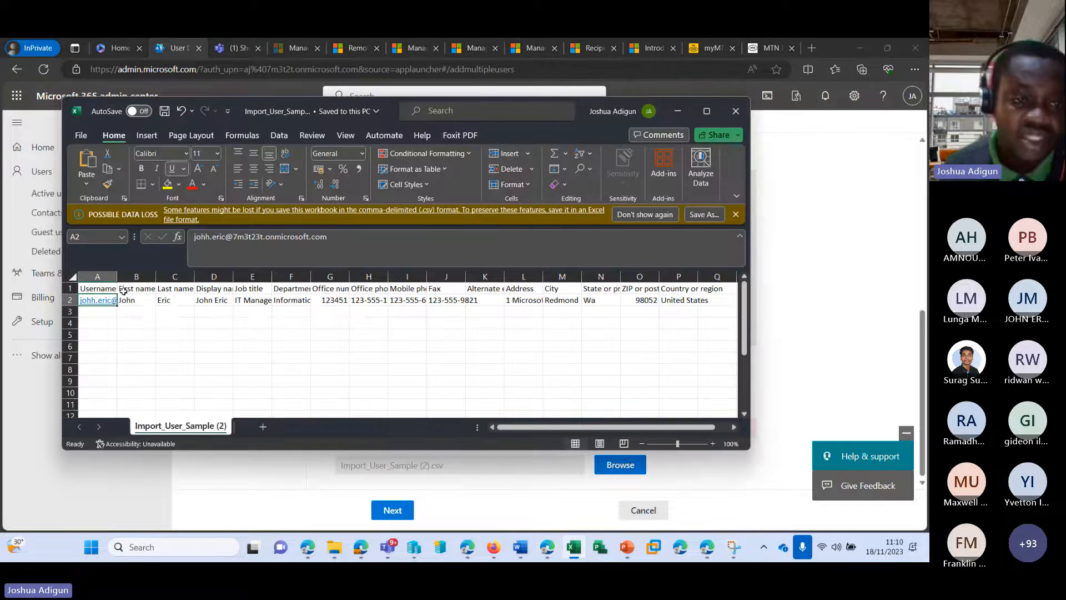
Delete the extra 3 from A2's domain and close the workbook
{"action": "left_click", "coordinate": [261, 237]}
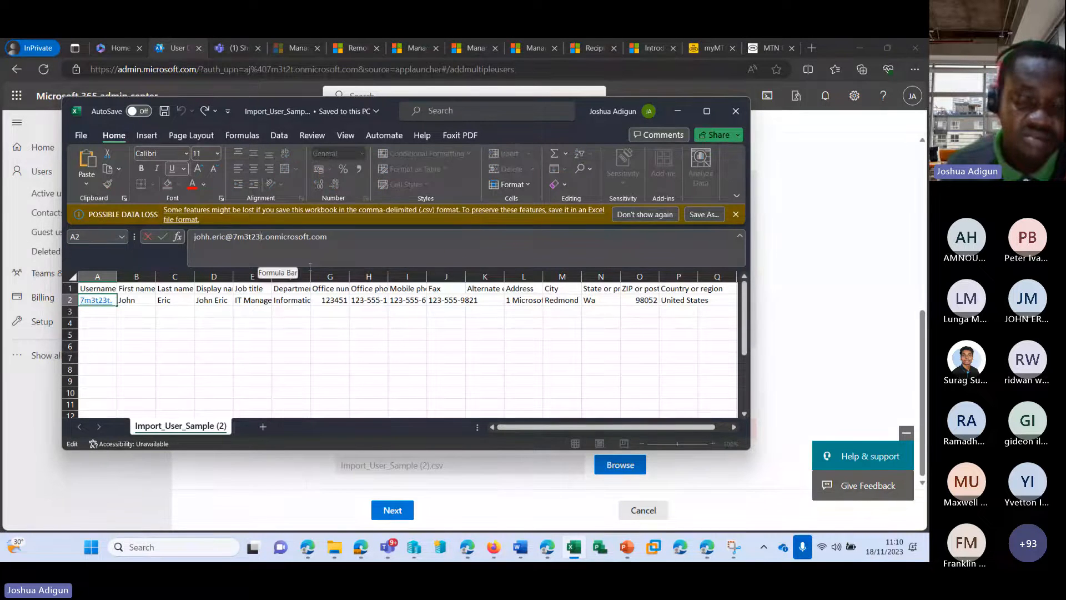
{"action": "key", "text": "BackSpace"}
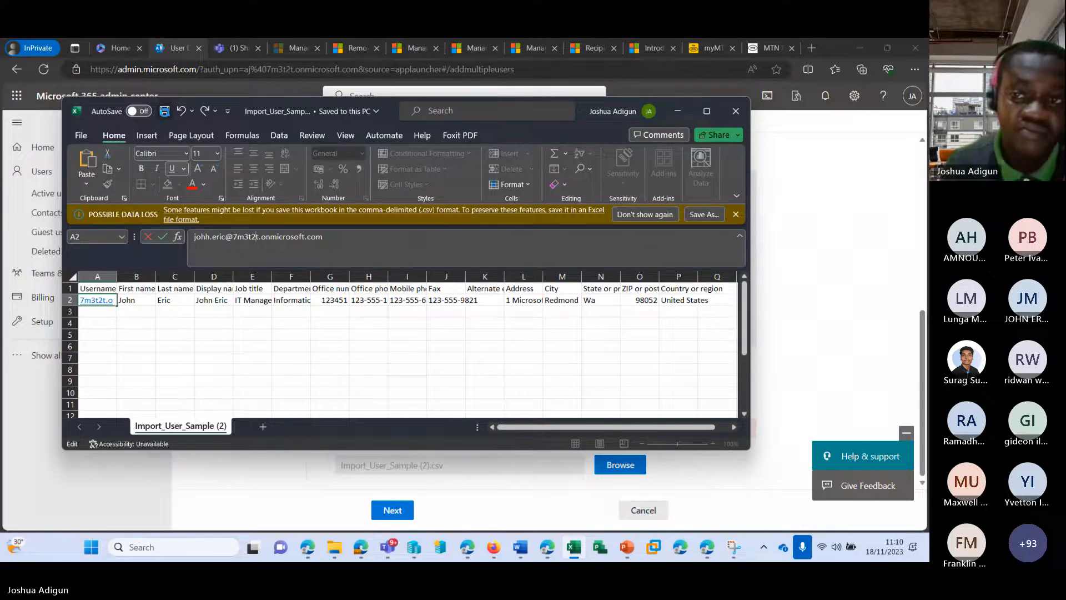
{"action": "left_click", "coordinate": [735, 111]}
Upload the corrected Import_User_Sample (2).csv and advance to the Licenses step
{"action": "left_click", "coordinate": [613, 465]}
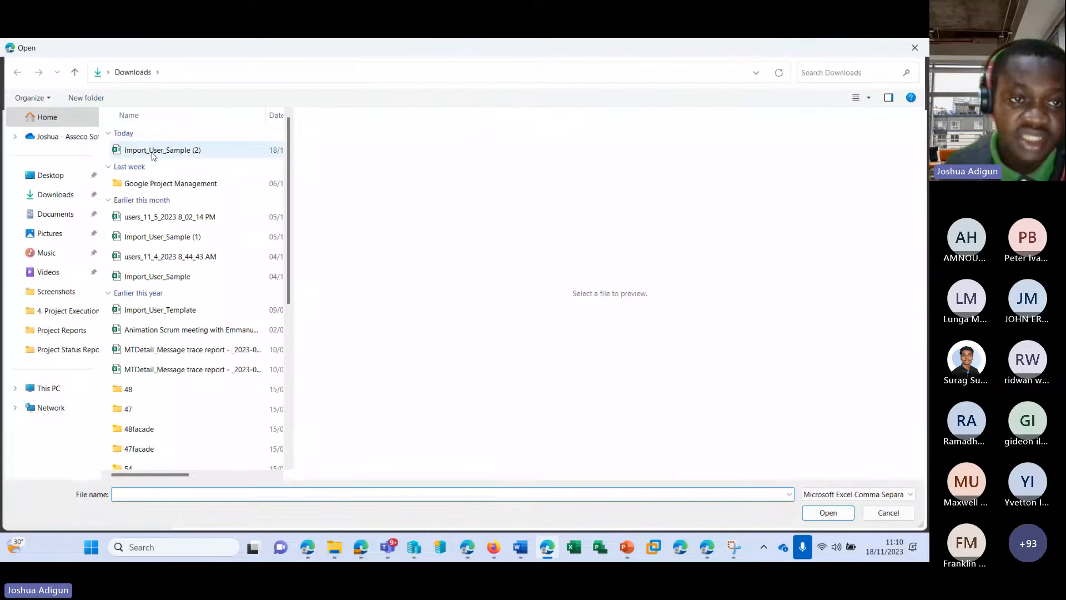
{"action": "left_click", "coordinate": [152, 150]}
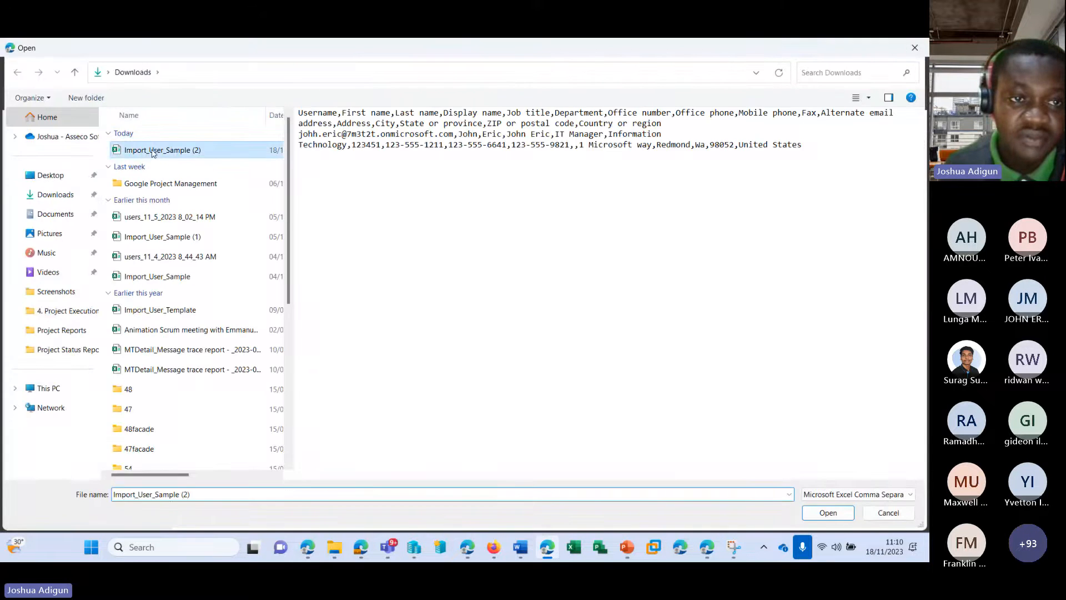
{"action": "double_click", "coordinate": [205, 150]}
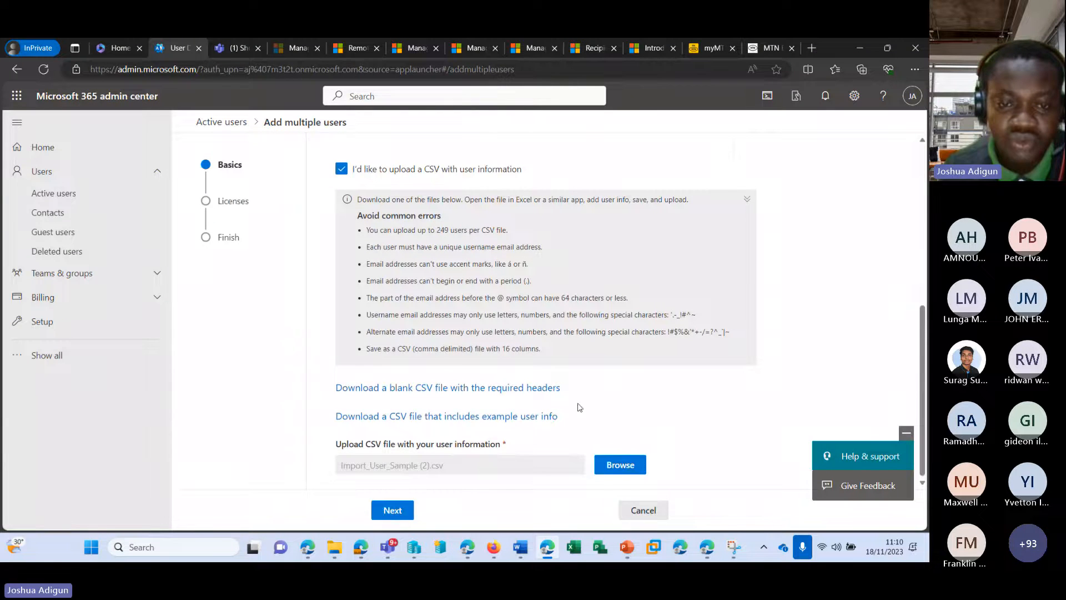
{"action": "scroll", "coordinate": [564, 414], "scroll_direction": "up", "scroll_amount": 6}
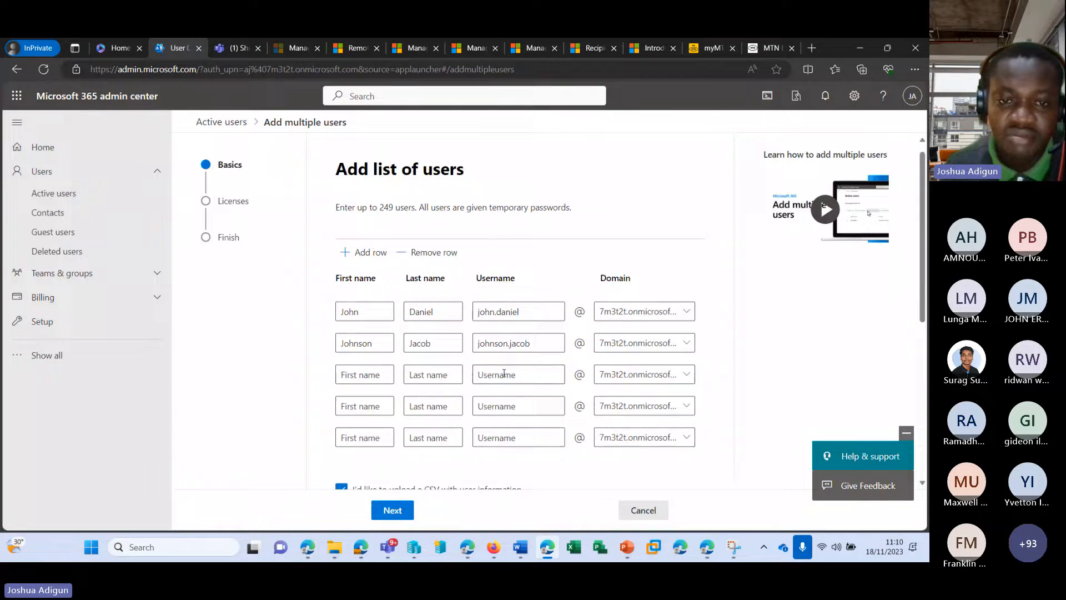
{"action": "scroll", "coordinate": [503, 373], "scroll_direction": "down", "scroll_amount": 6}
{"action": "left_click", "coordinate": [394, 508]}
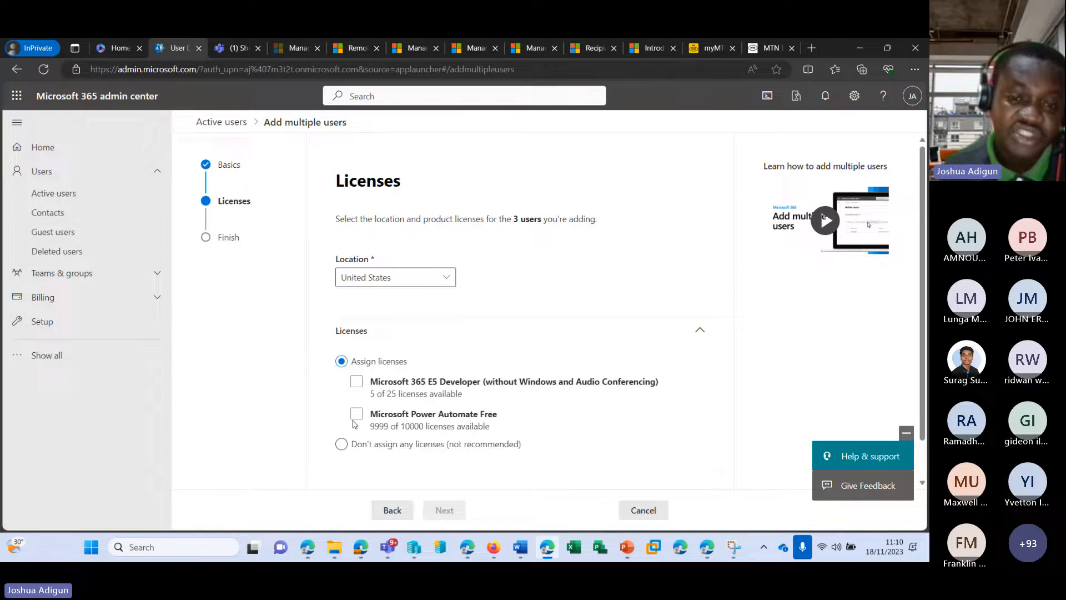
Choose to assign no licenses, recheck the Basics page, and reach the review for 3 users
{"action": "left_click", "coordinate": [341, 444]}
{"action": "scroll", "coordinate": [465, 361], "scroll_direction": "down", "scroll_amount": 1}
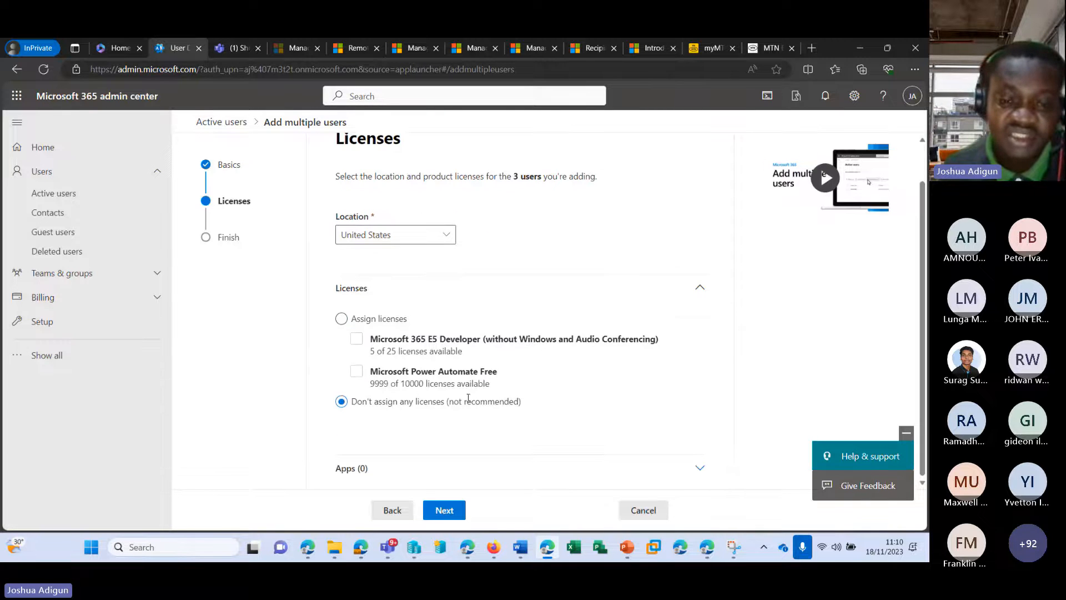
{"action": "left_click", "coordinate": [447, 510]}
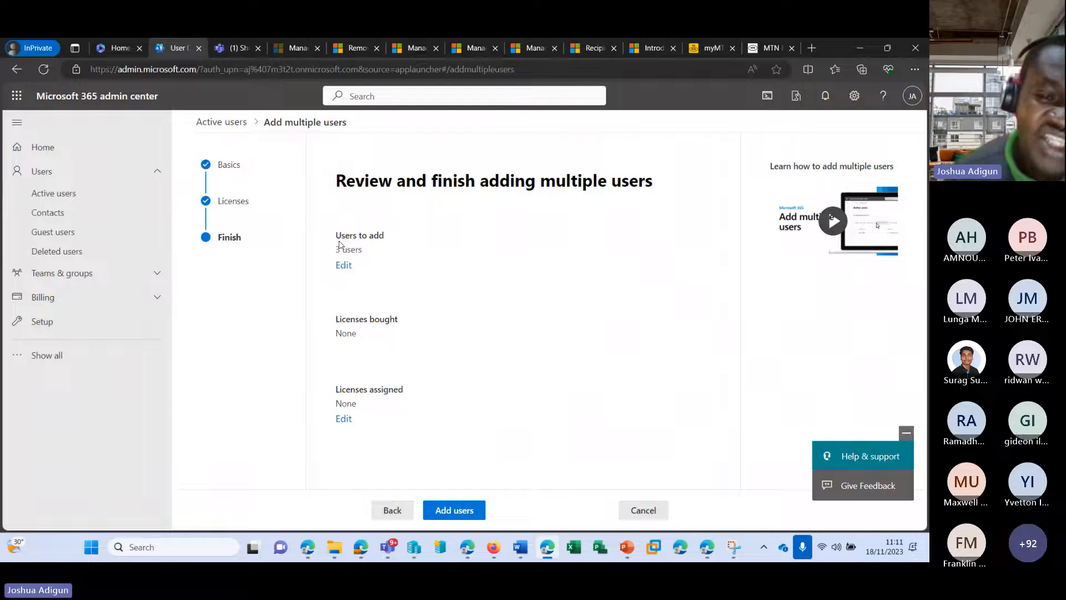
{"action": "left_click_drag", "start_coordinate": [340, 245], "coordinate": [375, 250]}
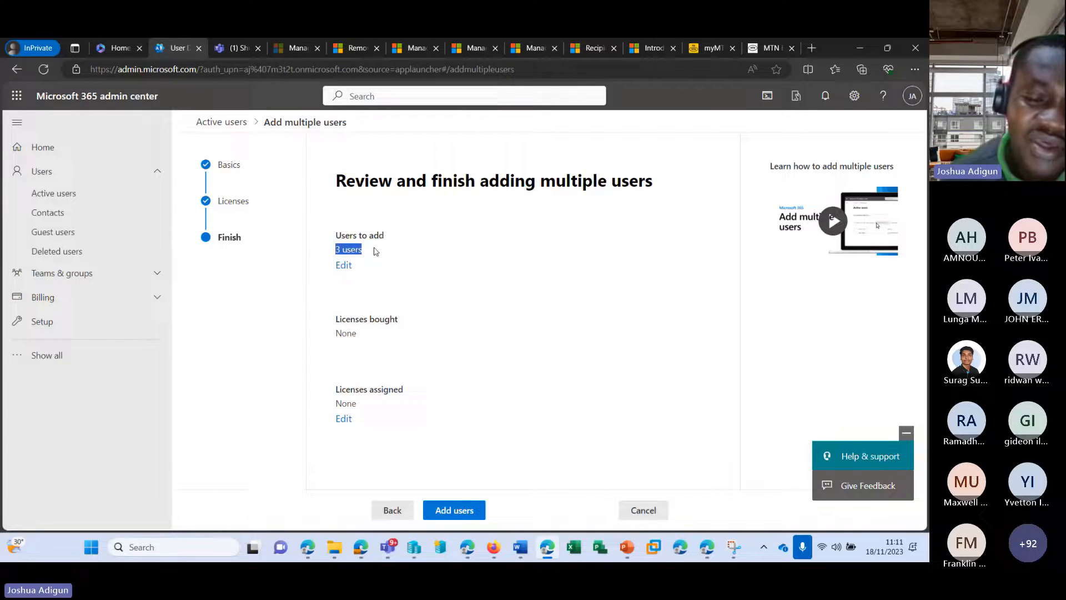
{"action": "left_click", "coordinate": [393, 510]}
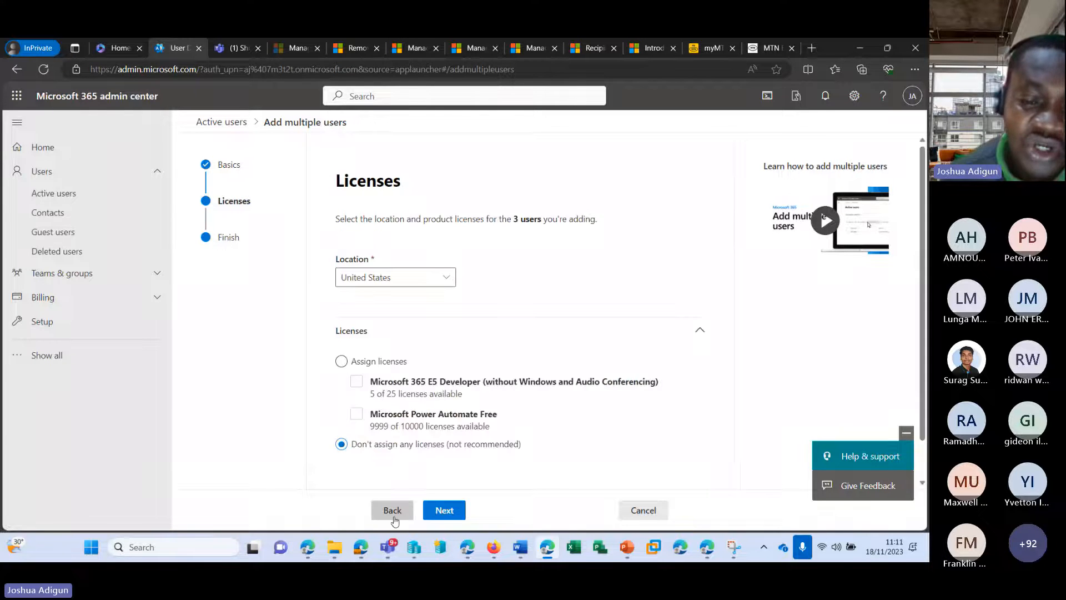
{"action": "left_click", "coordinate": [394, 518]}
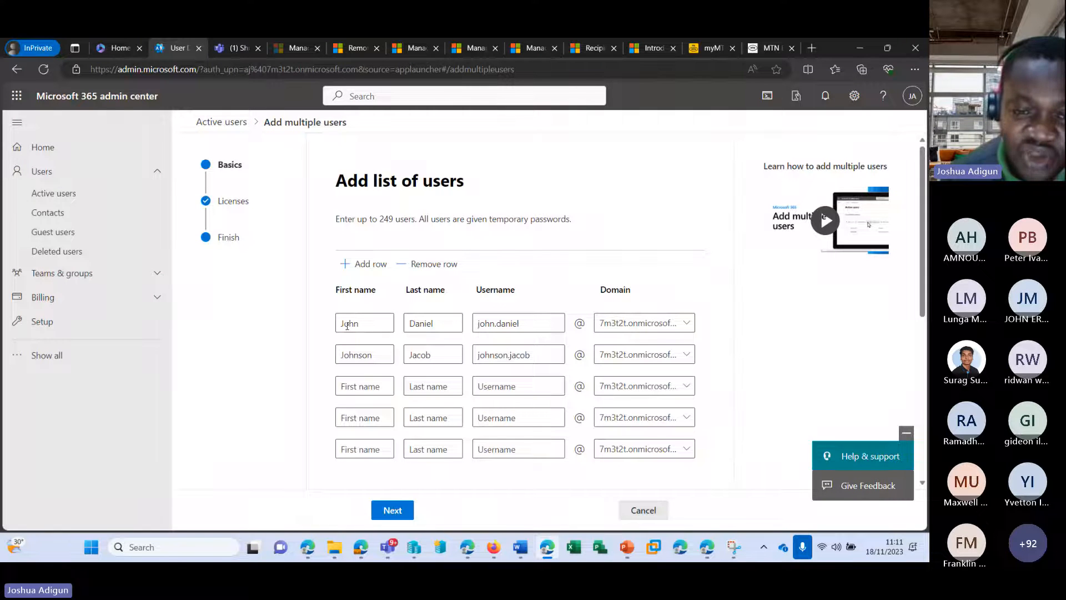
{"action": "scroll", "coordinate": [419, 467], "scroll_direction": "down", "scroll_amount": 10}
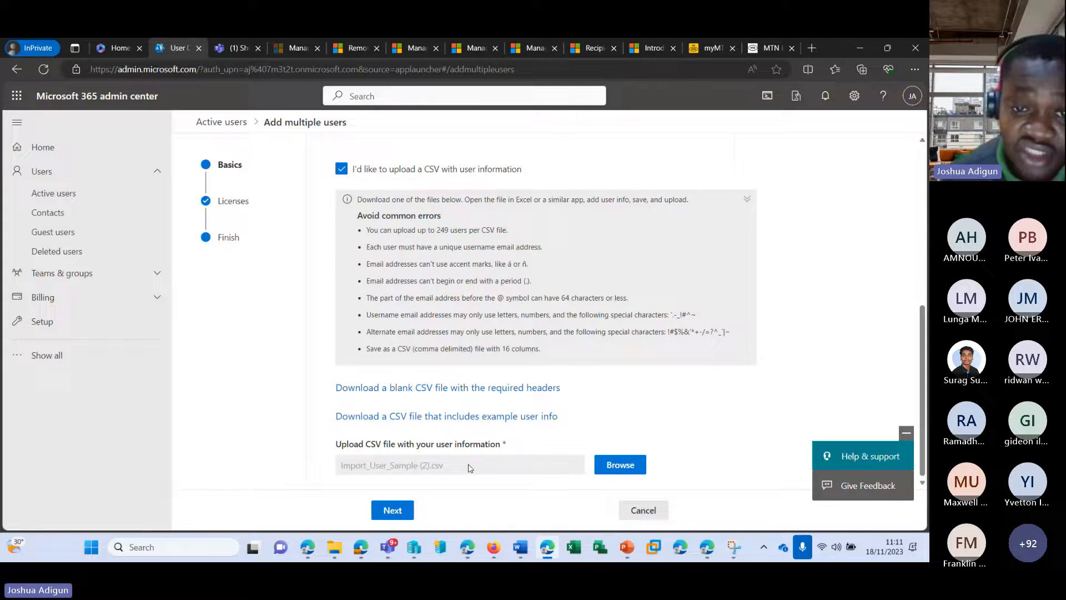
{"action": "left_click", "coordinate": [393, 510]}
{"action": "left_click", "coordinate": [445, 510]}
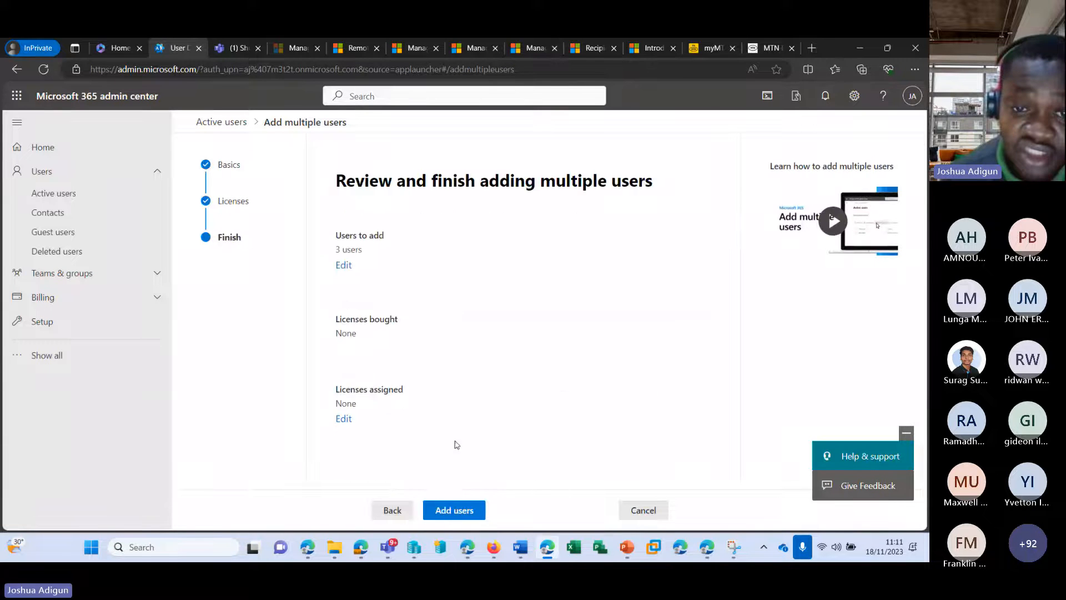
Add the 3 users from the CSV and return to the Active users list
{"action": "left_click", "coordinate": [455, 506]}
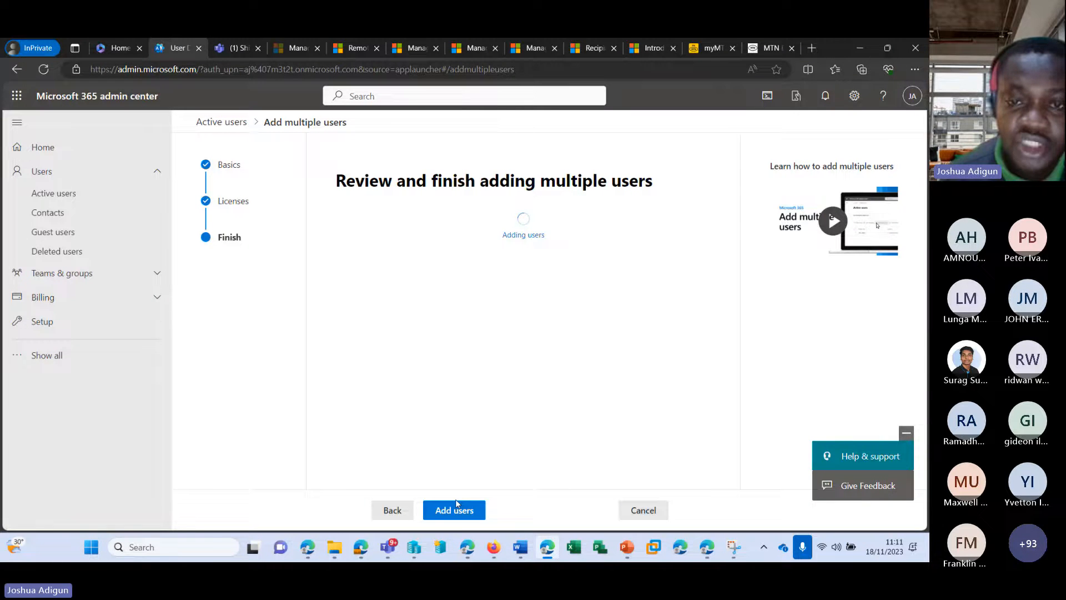
{"action": "scroll", "coordinate": [465, 354], "scroll_direction": "down", "scroll_amount": 4}
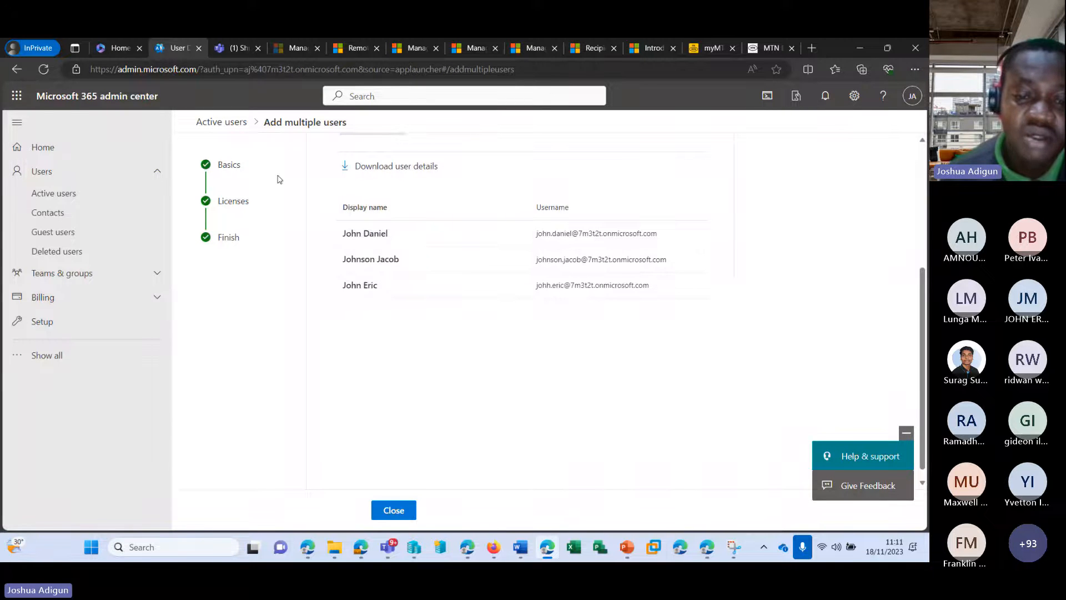
{"action": "key", "text": "alt+Left"}
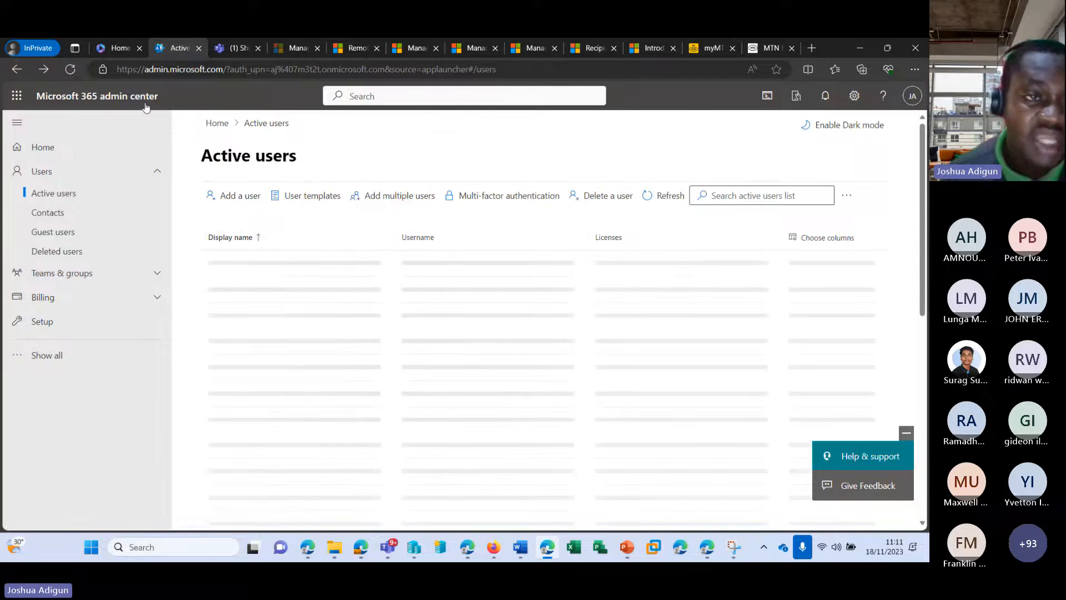
Refresh Active users, find the three new unlicensed accounts, and open the first one's details
{"action": "left_click", "coordinate": [644, 197]}
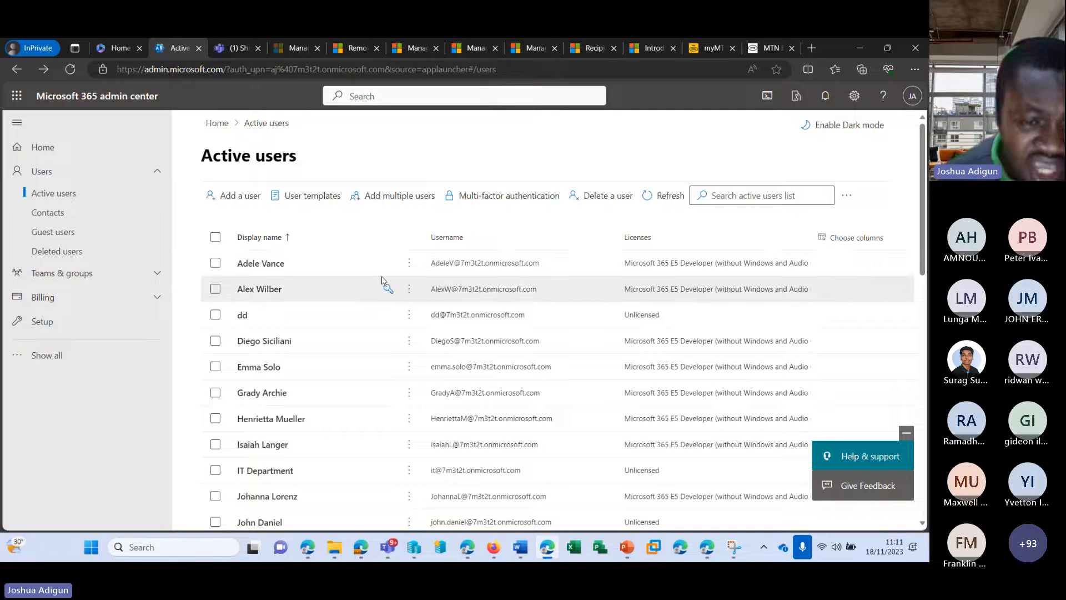
{"action": "scroll", "coordinate": [383, 286], "scroll_direction": "down", "scroll_amount": 3}
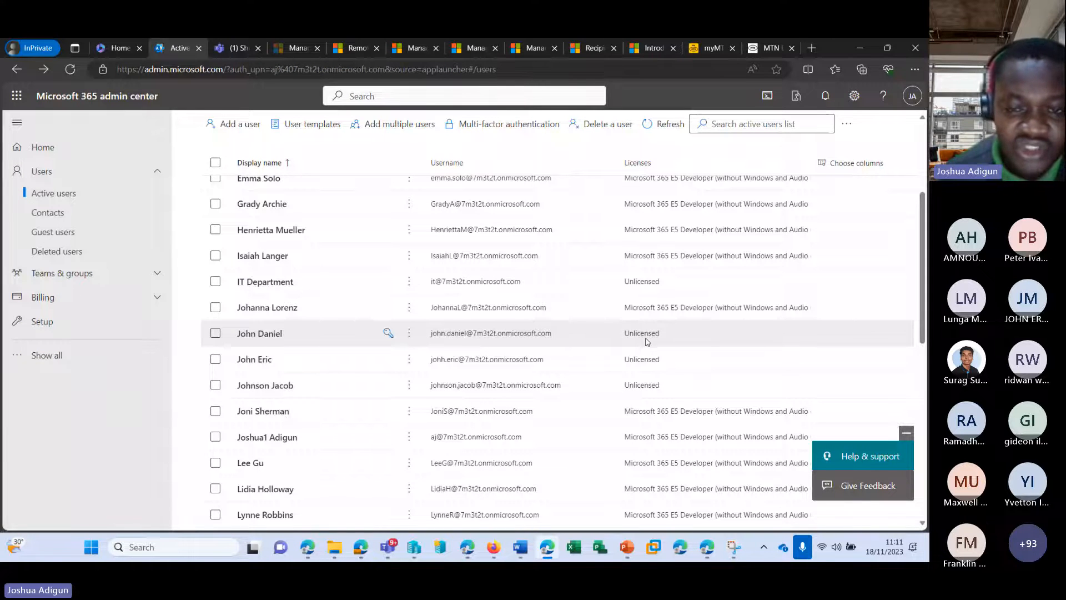
{"action": "left_click", "coordinate": [257, 335]}
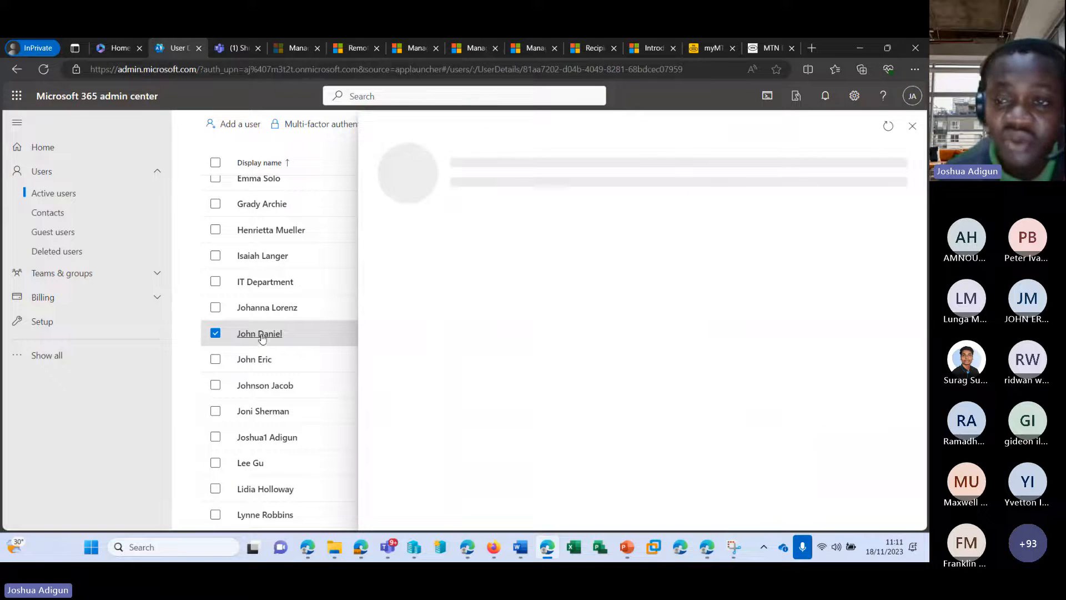
Assign the Microsoft 365 E5 Developer license to the new user and save the change
{"action": "left_click", "coordinate": [537, 237]}
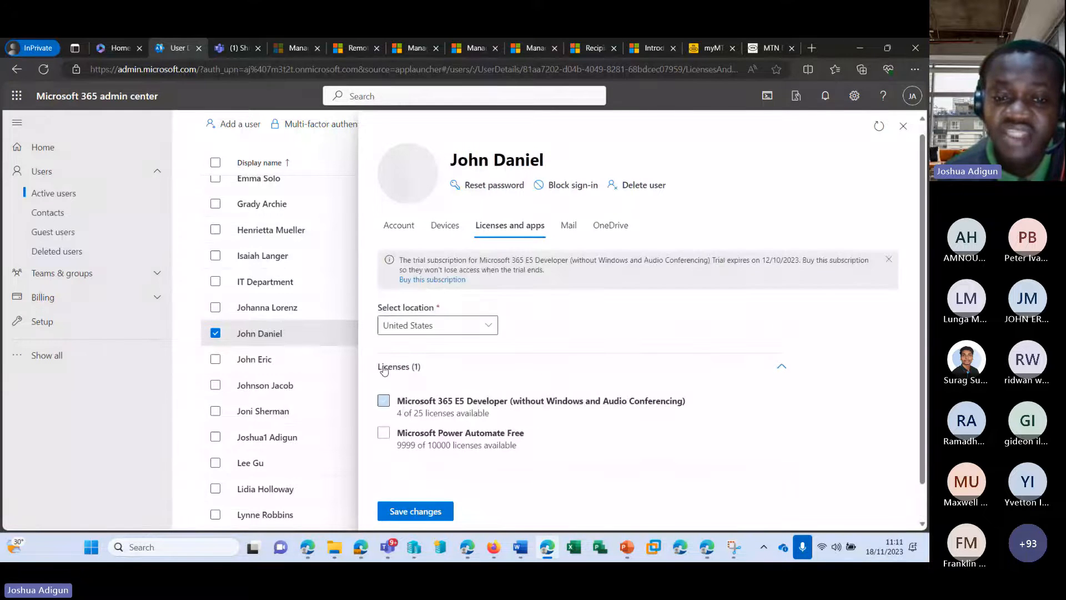
{"action": "left_click", "coordinate": [383, 400]}
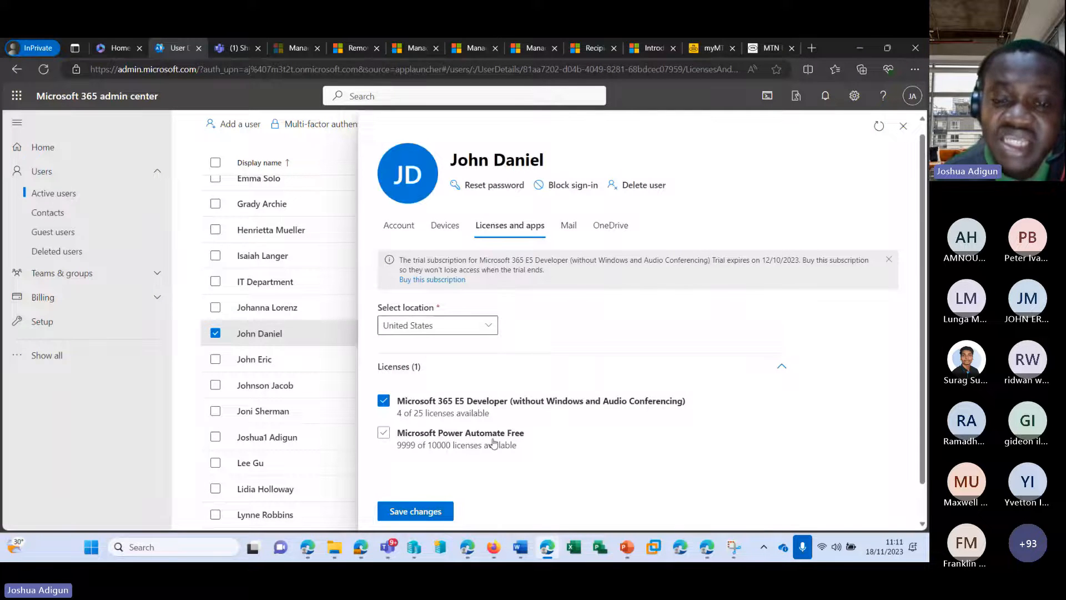
{"action": "left_click", "coordinate": [579, 229]}
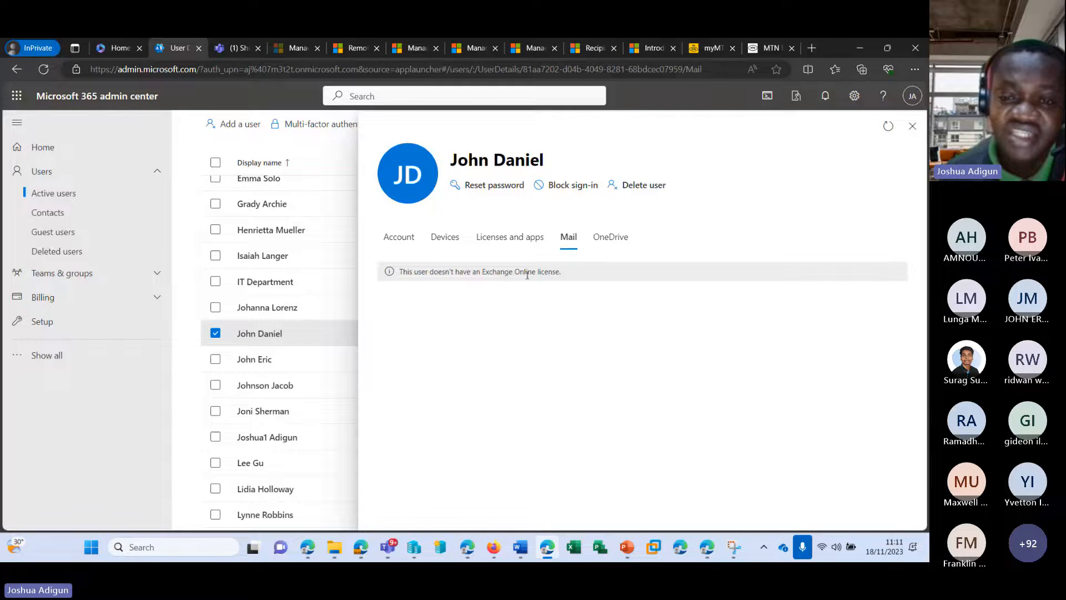
{"action": "left_click", "coordinate": [510, 237]}
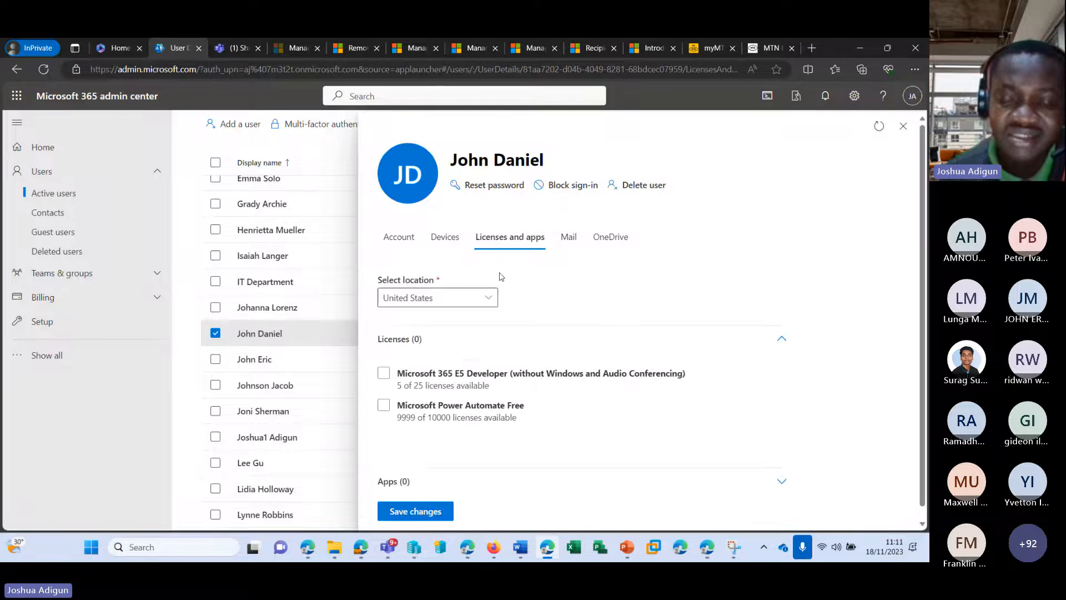
{"action": "left_click", "coordinate": [399, 374]}
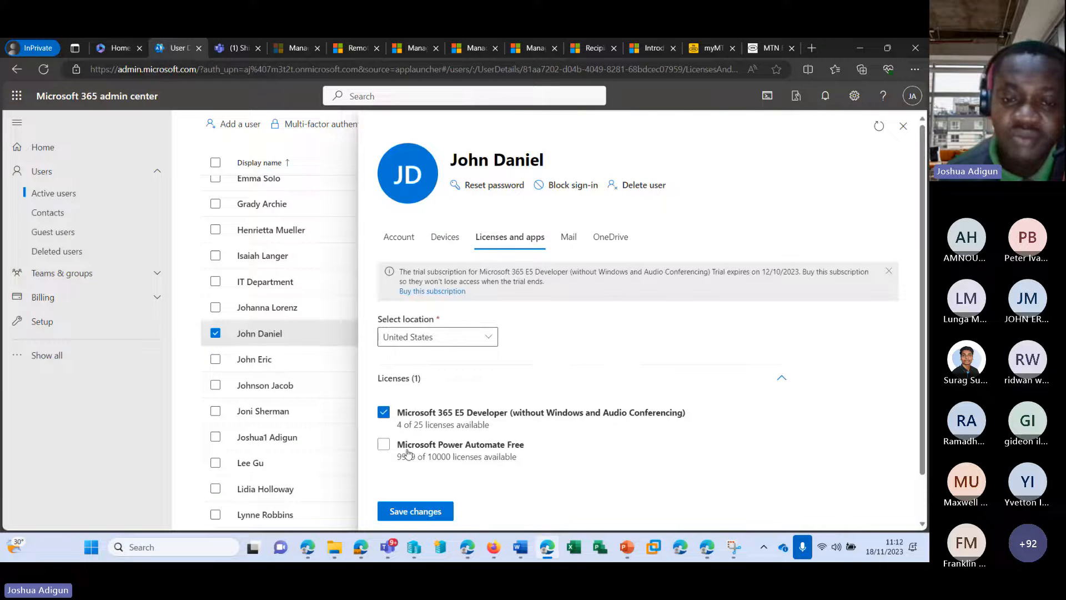
{"action": "left_click", "coordinate": [422, 514]}
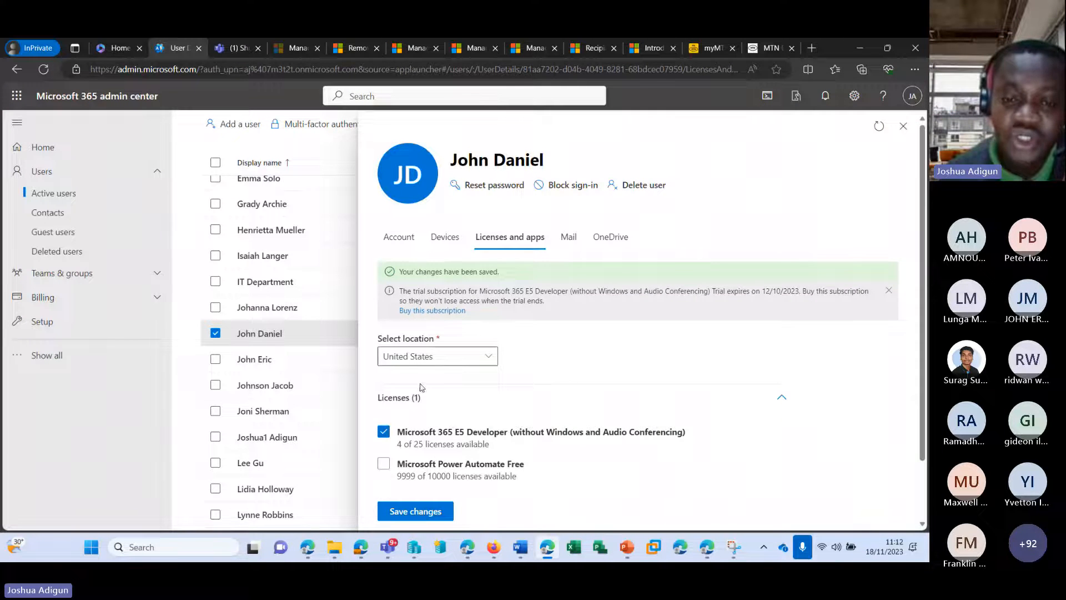
Review the license's included apps, confirm the mailbox is still being prepared, and close the details pane
{"action": "scroll", "coordinate": [492, 405], "scroll_direction": "down", "scroll_amount": 2}
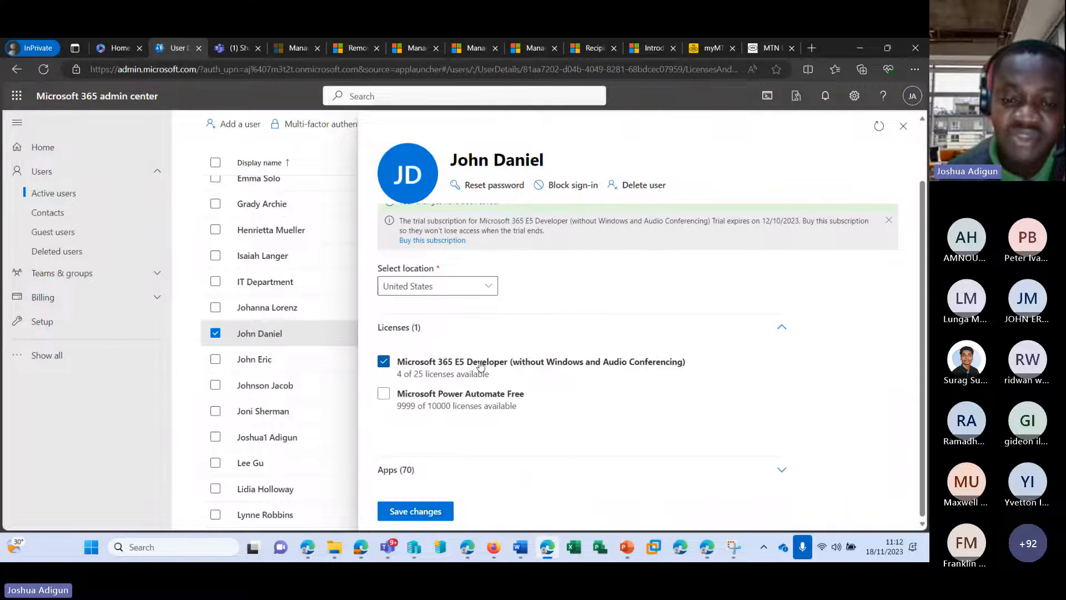
{"action": "left_click", "coordinate": [416, 469]}
{"action": "scroll", "coordinate": [416, 342], "scroll_direction": "down", "scroll_amount": 15}
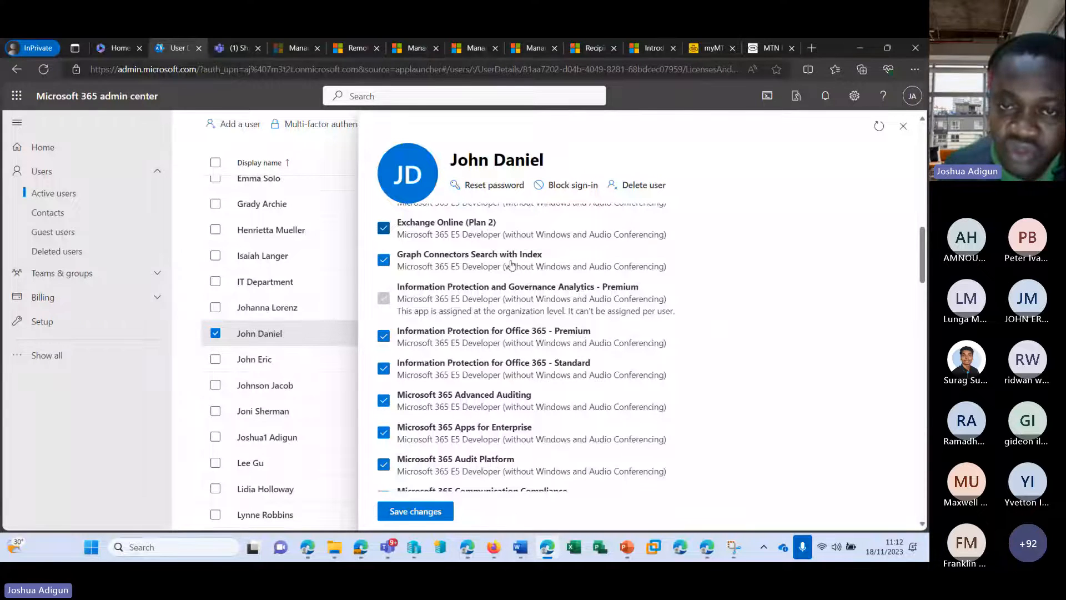
{"action": "scroll", "coordinate": [522, 284], "scroll_direction": "up", "scroll_amount": 12}
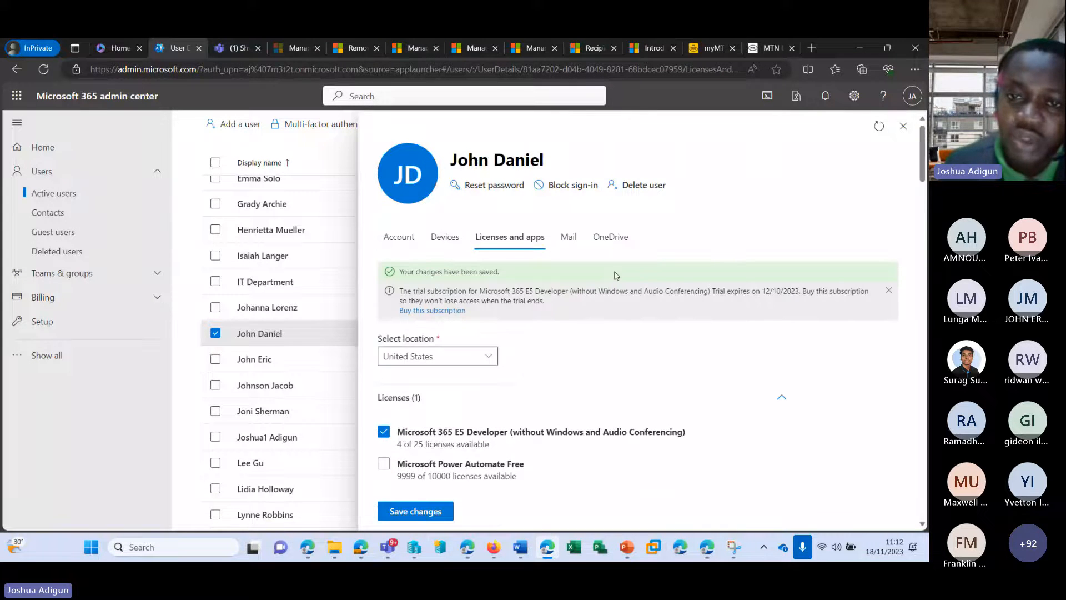
{"action": "left_click", "coordinate": [568, 236]}
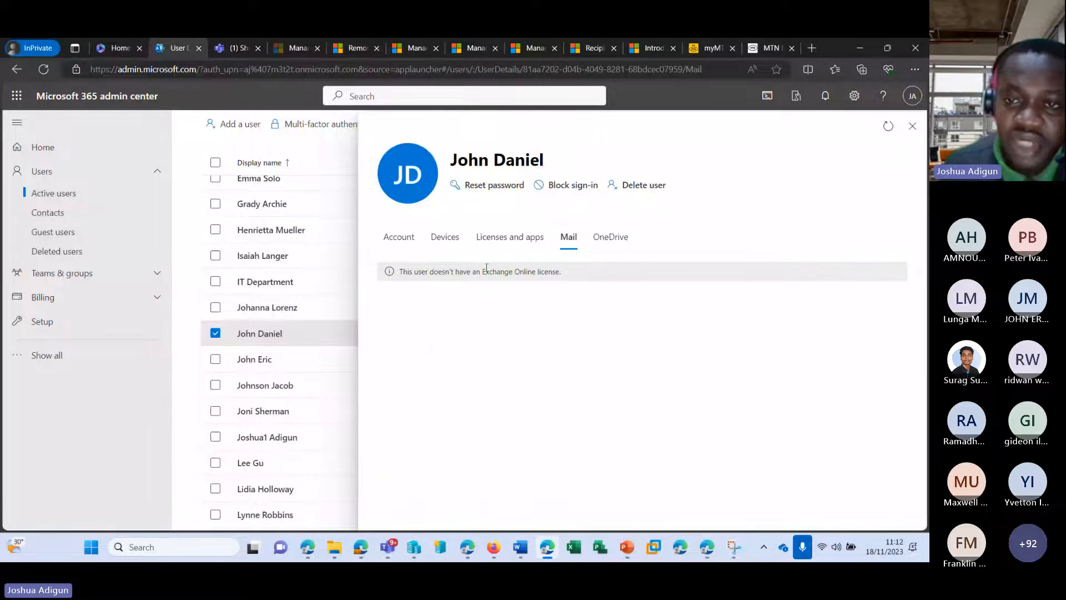
{"action": "left_click", "coordinate": [887, 127]}
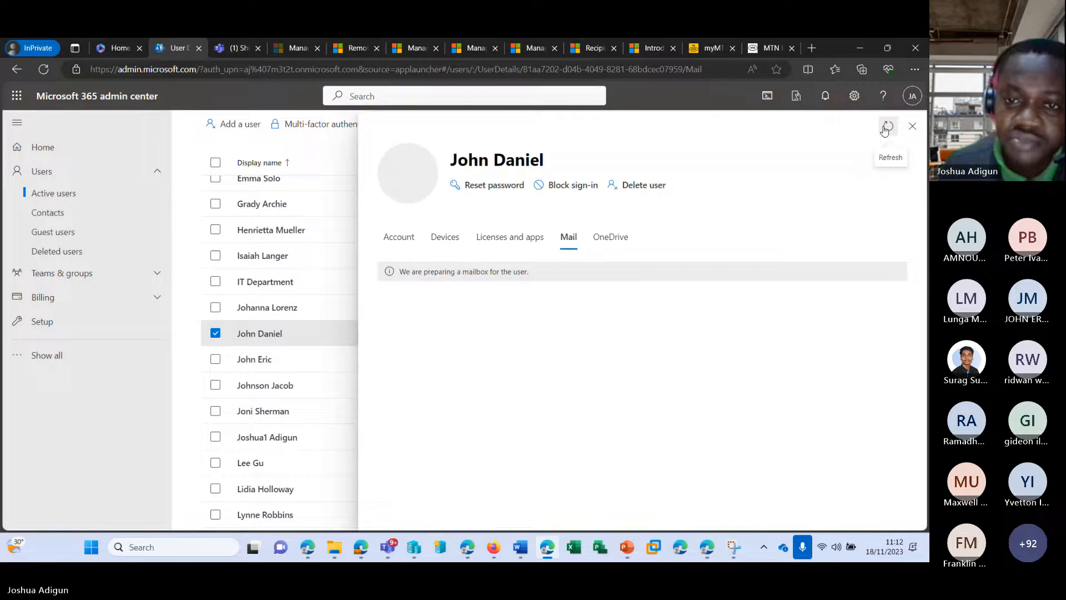
{"action": "left_click_drag", "start_coordinate": [402, 273], "coordinate": [534, 276]}
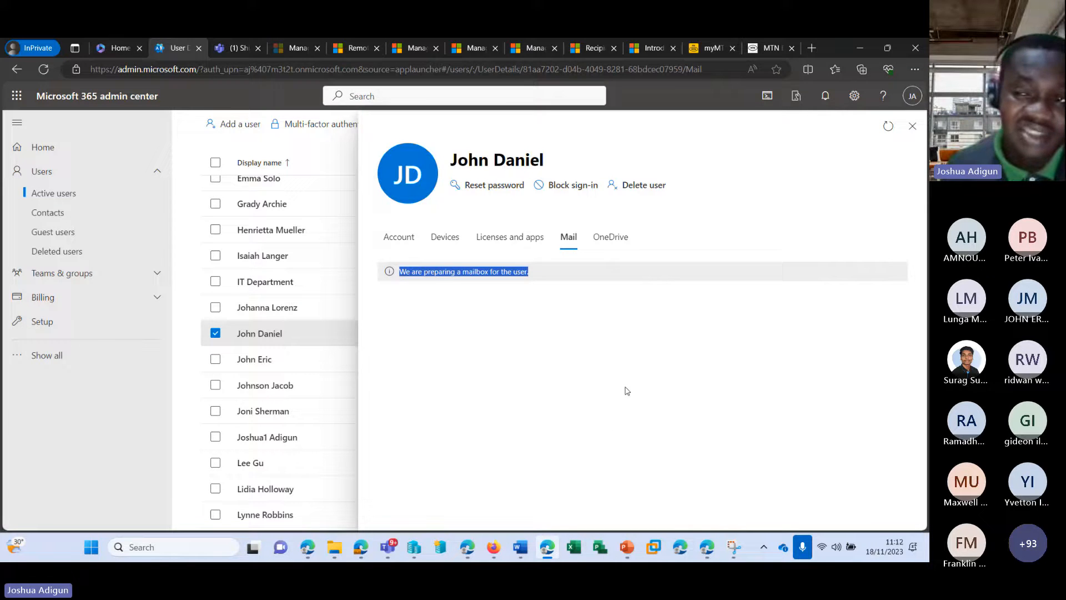
{"action": "left_click", "coordinate": [904, 133]}
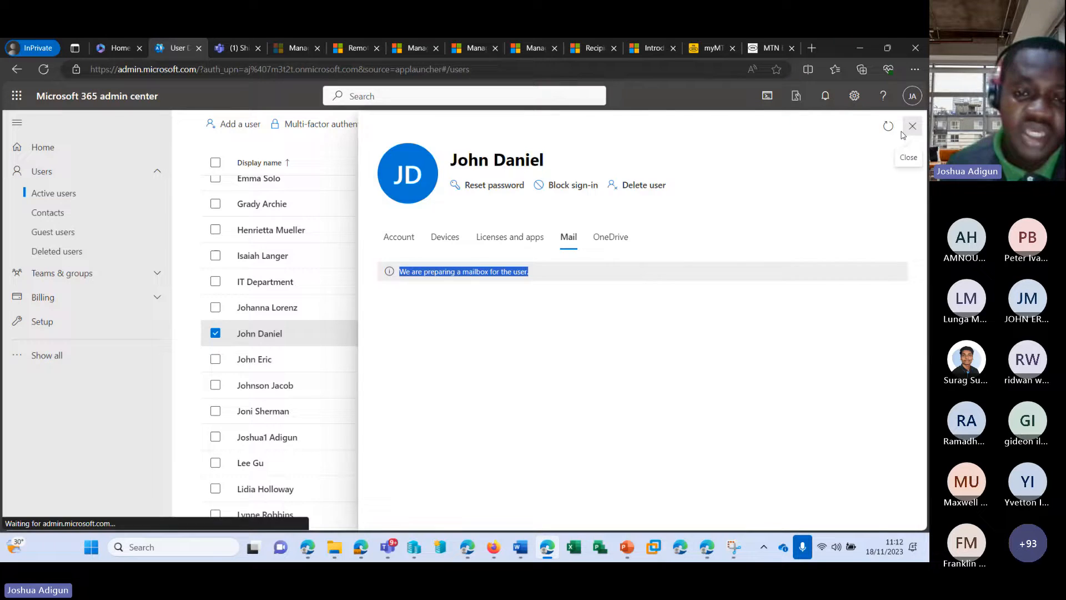
{"action": "scroll", "coordinate": [426, 374], "scroll_direction": "up", "scroll_amount": 3}
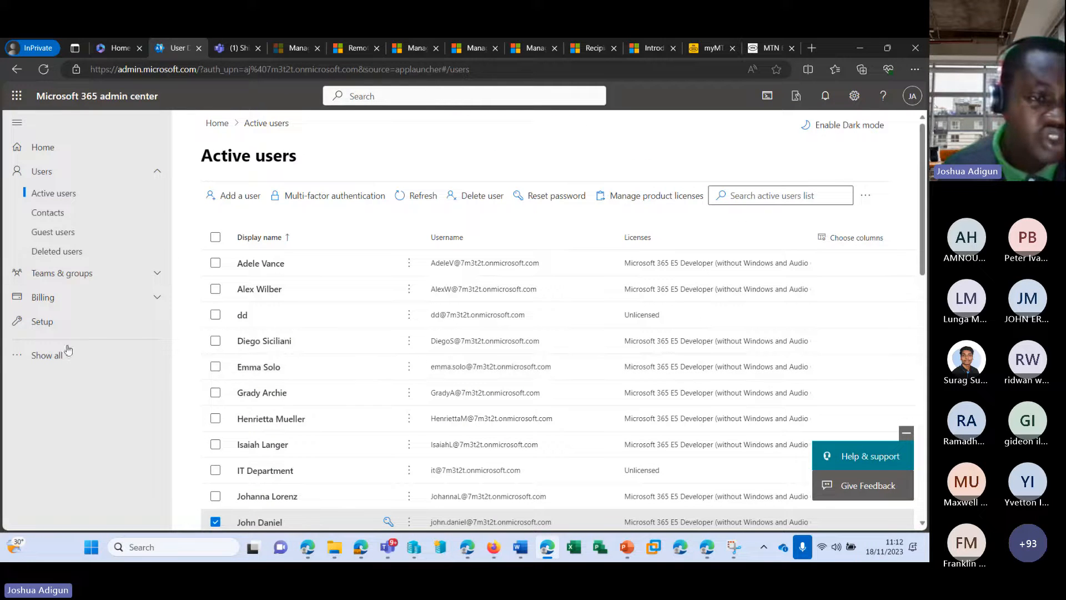
Load the Azure portal (portal.azure.com) in the Teams Shifts tab
{"action": "left_click", "coordinate": [238, 48]}
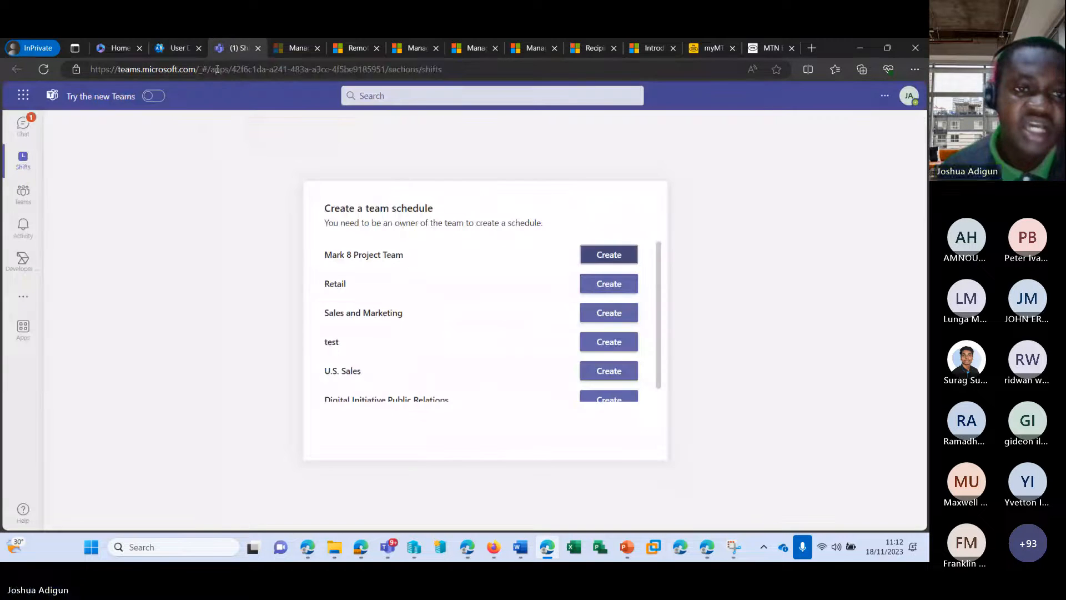
{"action": "left_click", "coordinate": [217, 69]}
{"action": "type", "text": "portal"}
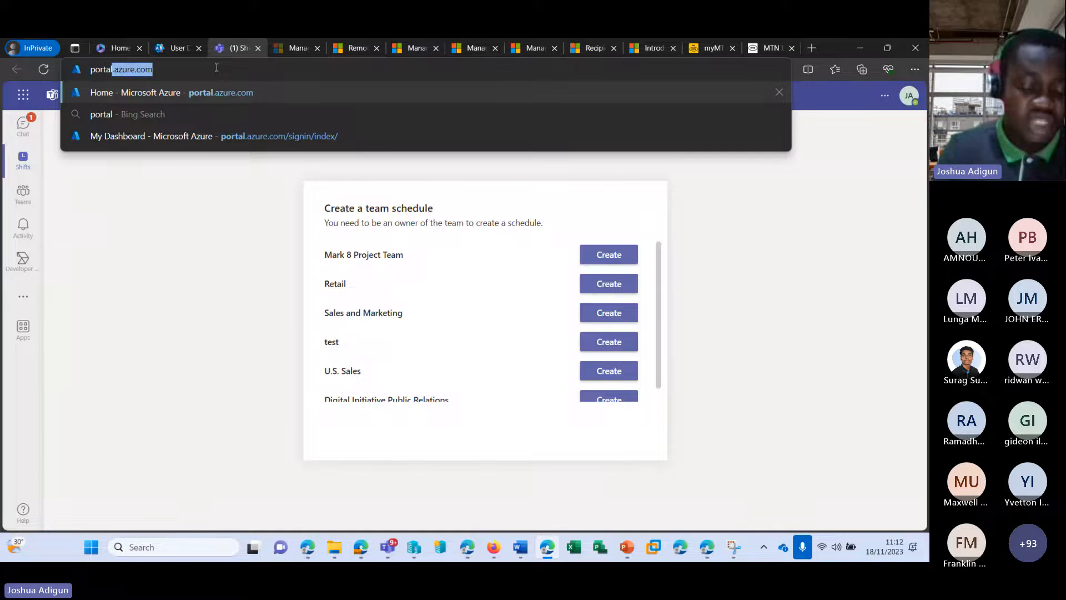
{"action": "key", "text": "Return"}
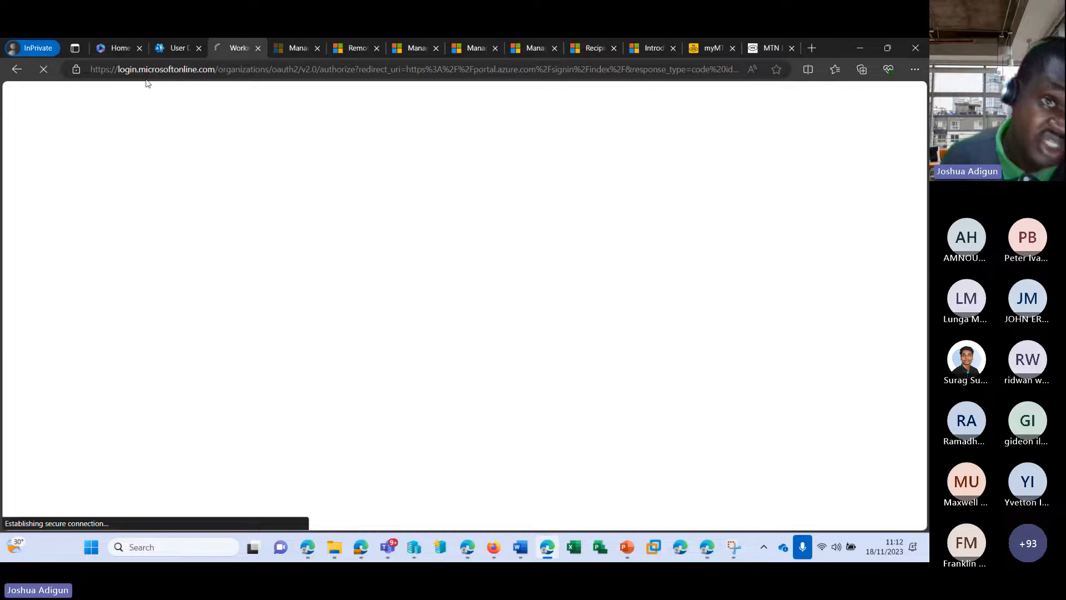
Duplicate the admin center tab, load entra.microsoft.com in it, and return to the Azure Home tab
{"action": "left_click", "coordinate": [175, 47]}
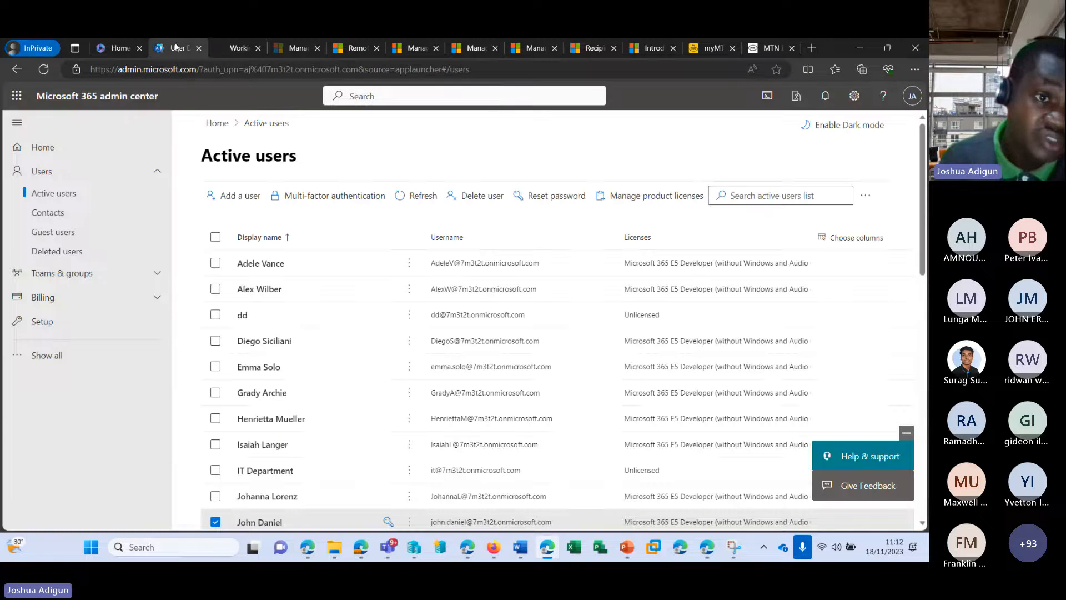
{"action": "left_click", "coordinate": [48, 356]}
{"action": "scroll", "coordinate": [74, 417], "scroll_direction": "down", "scroll_amount": 3}
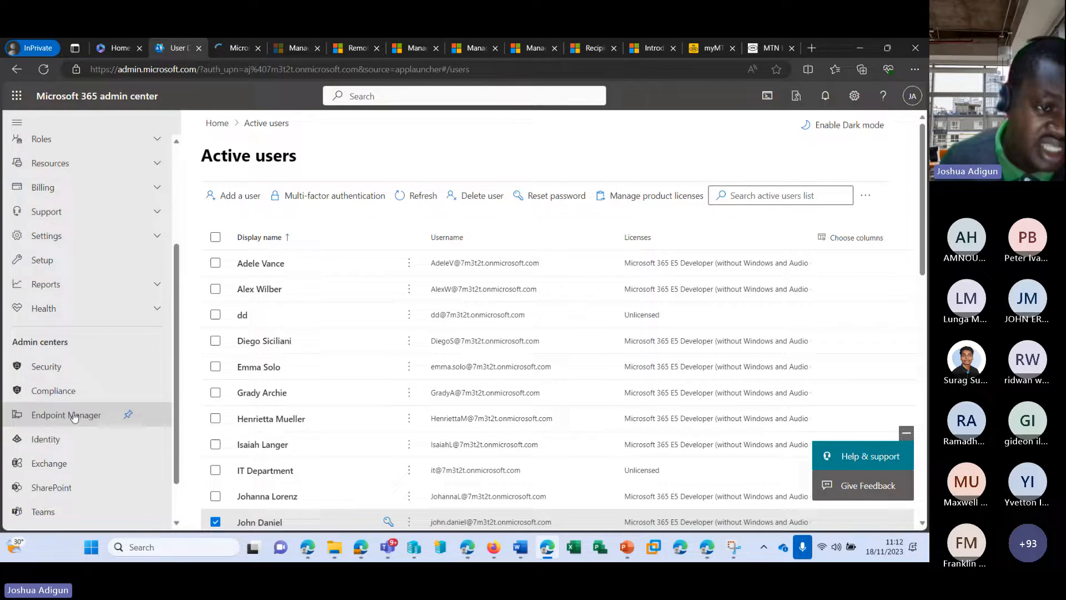
{"action": "scroll", "coordinate": [75, 405], "scroll_direction": "down", "scroll_amount": 2}
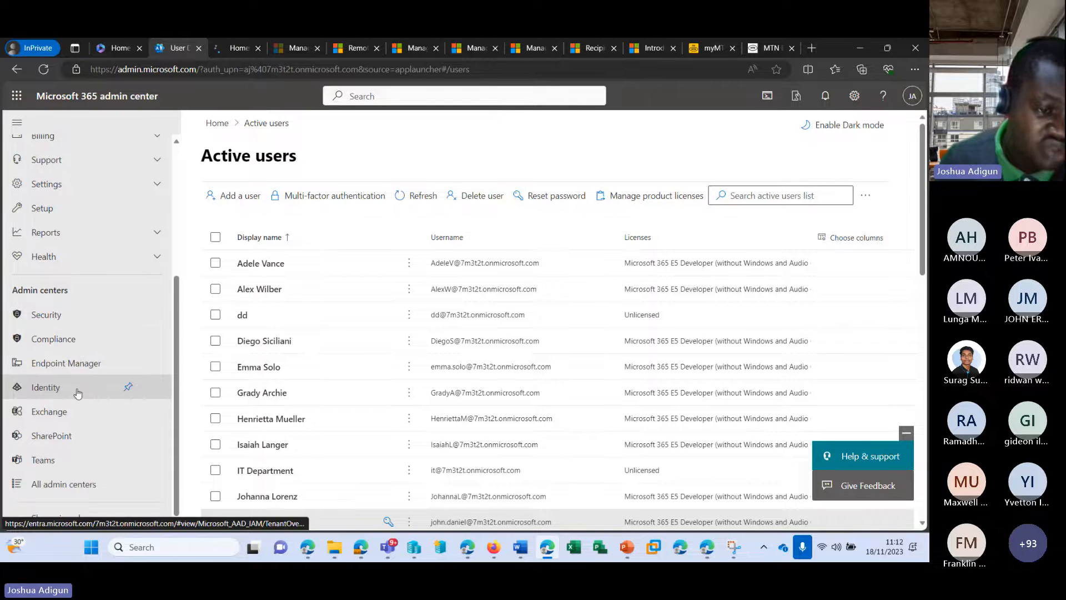
{"action": "right_click", "coordinate": [230, 50]}
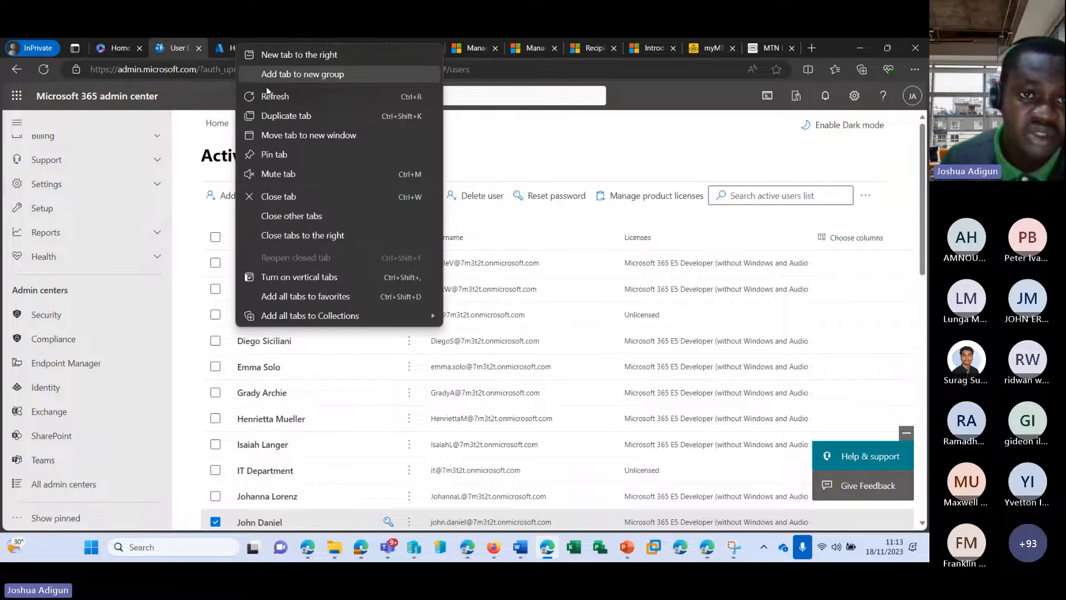
{"action": "left_click", "coordinate": [277, 115]}
{"action": "left_click", "coordinate": [260, 68]}
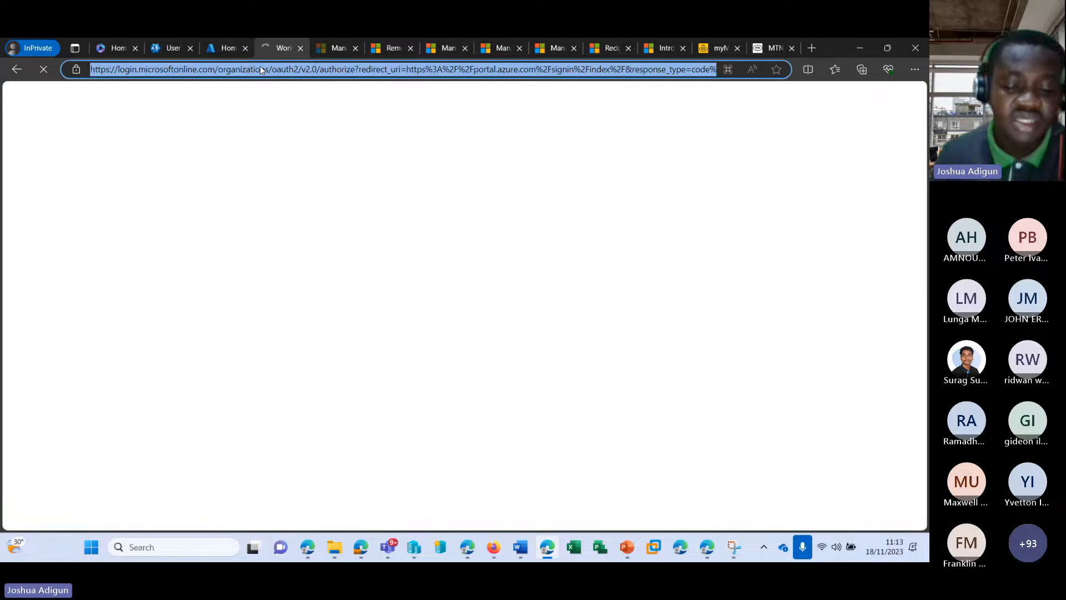
{"action": "type", "text": "em"}
{"action": "key", "text": "BackSpace"}
{"action": "type", "text": "ntra"}
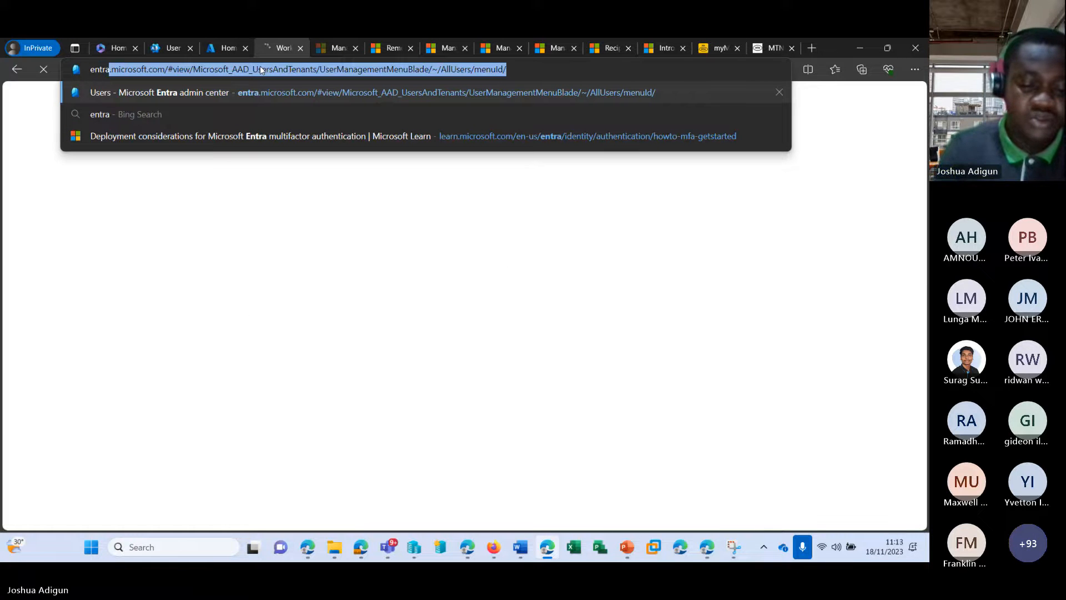
{"action": "type", "text": ".micr"}
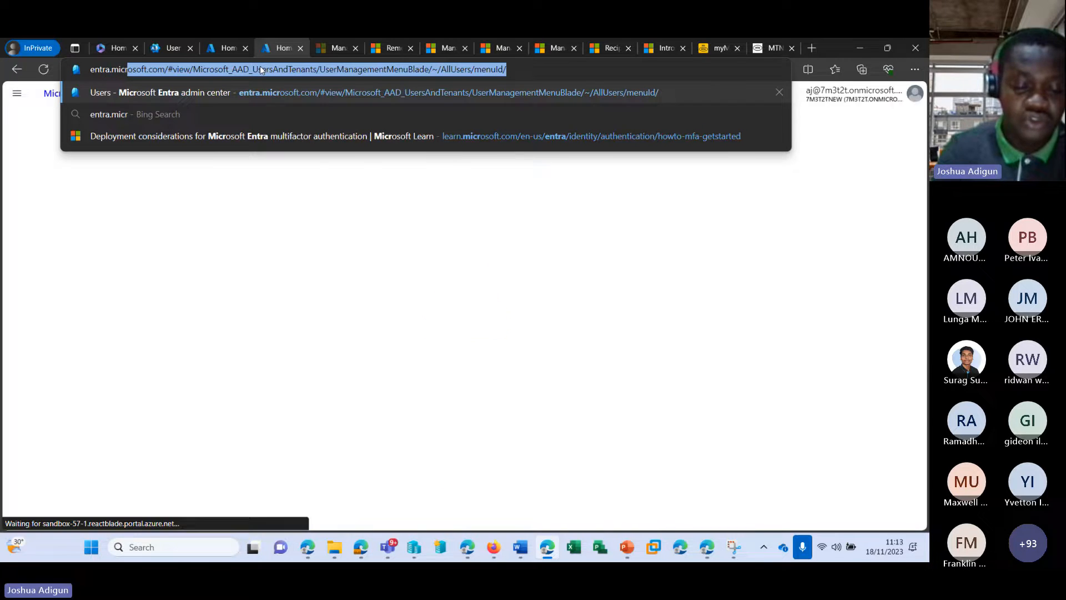
{"action": "type", "text": "osoft.com"}
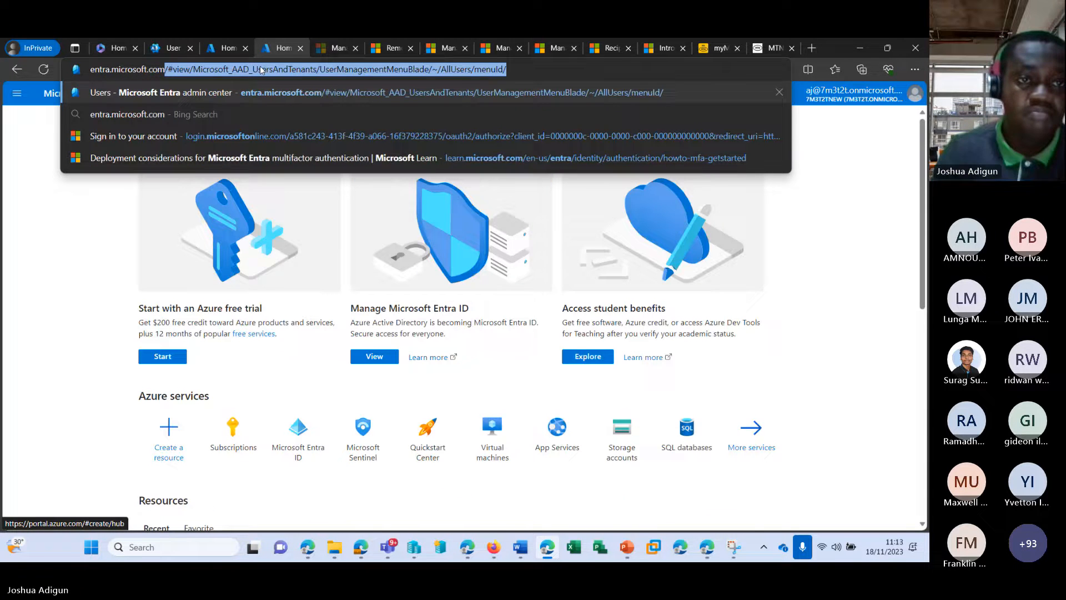
{"action": "key", "text": "Delete"}
{"action": "key", "text": "Return"}
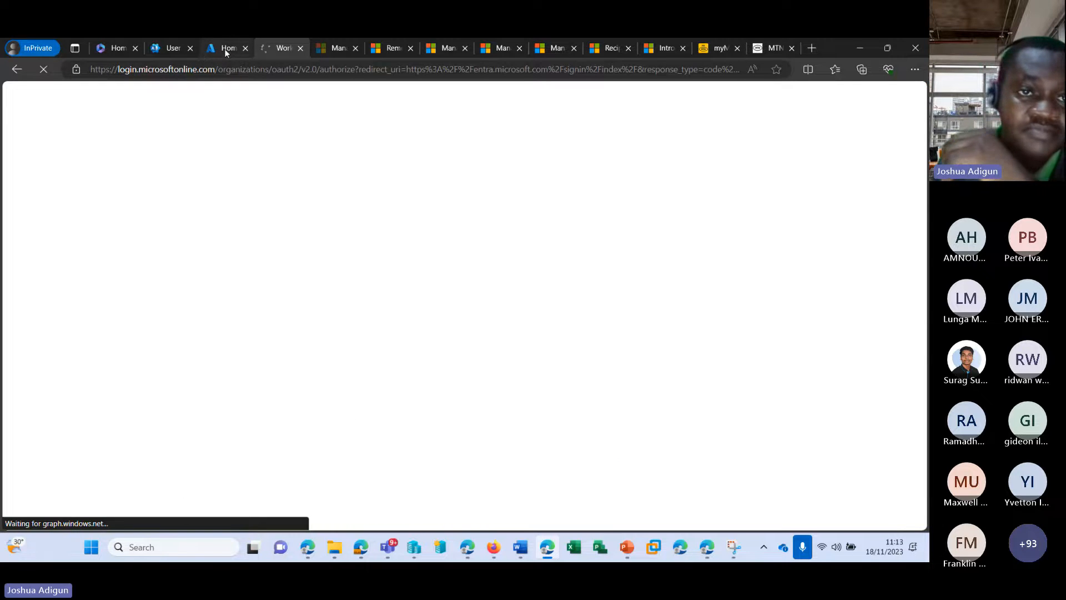
{"action": "left_click", "coordinate": [224, 49]}
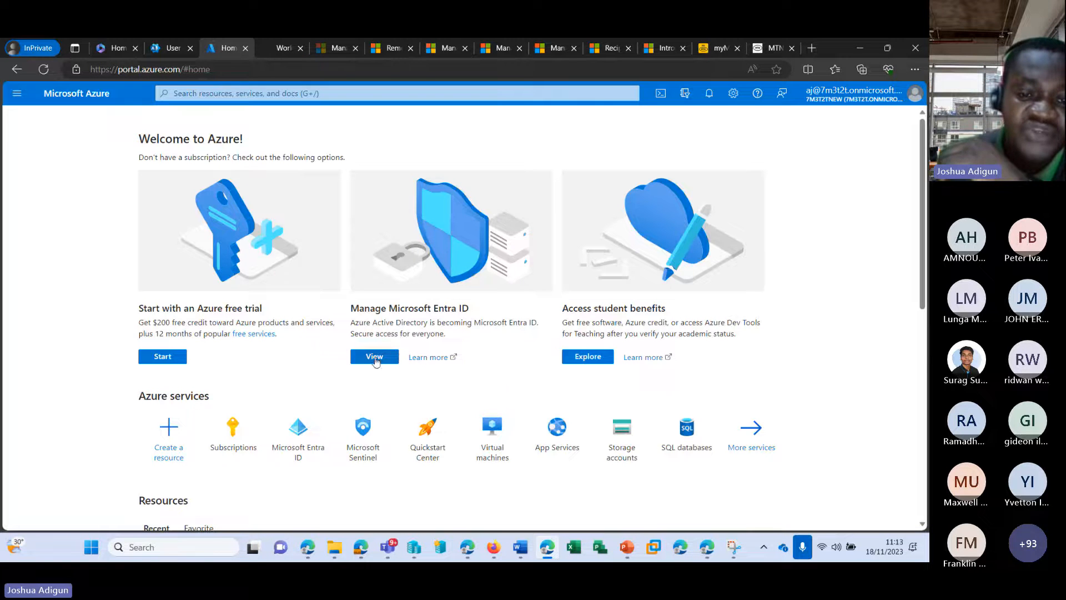
Open Microsoft Entra ID for the 7m3t2tNew tenant and browse its Users list of 29 members
{"action": "left_click", "coordinate": [375, 357]}
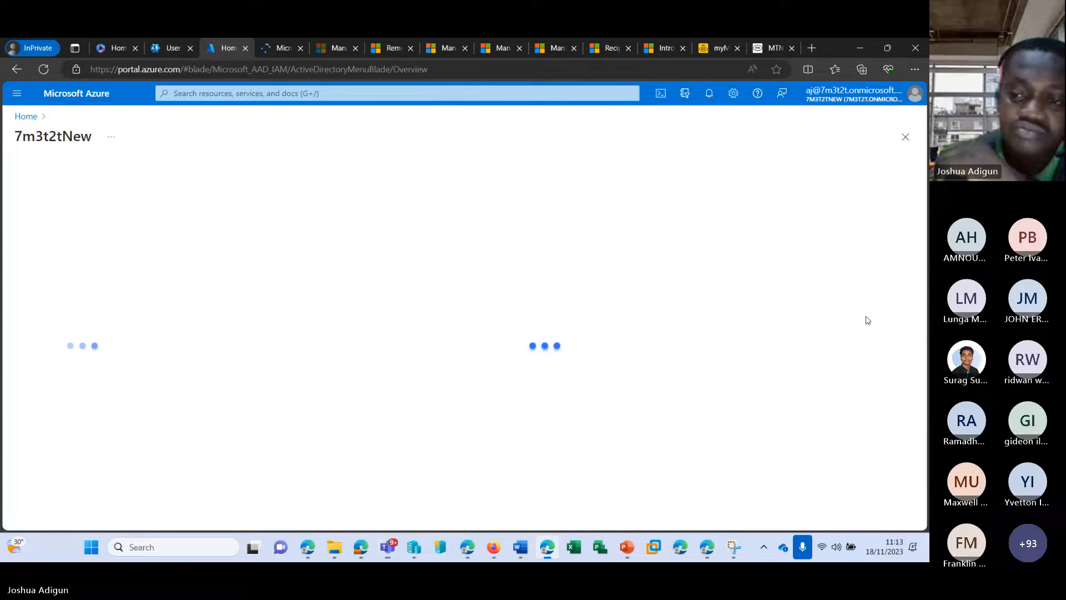
{"action": "left_click", "coordinate": [274, 53]}
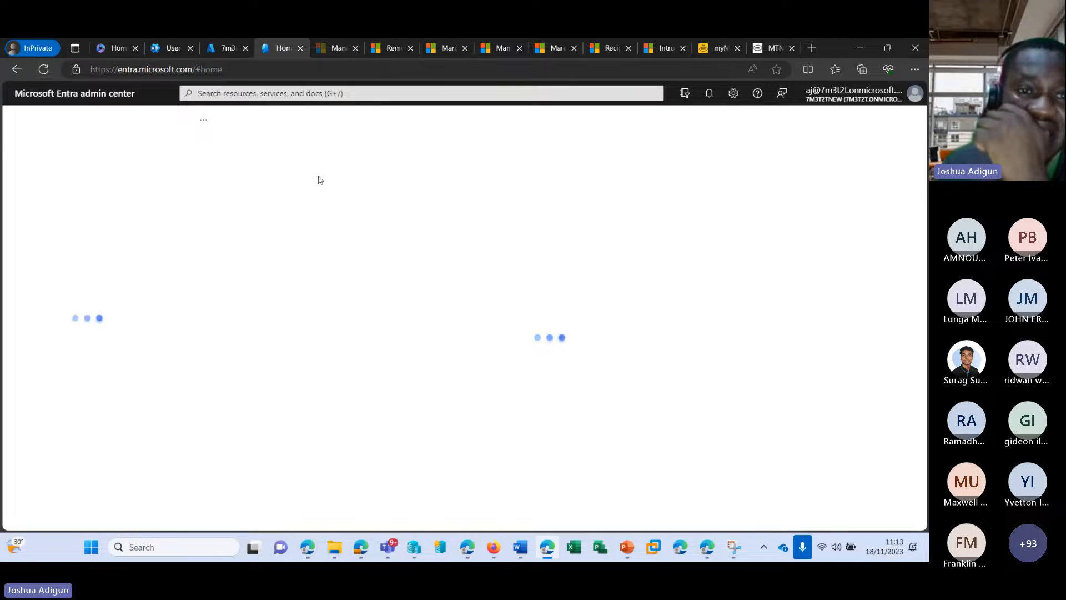
{"action": "left_click", "coordinate": [220, 49]}
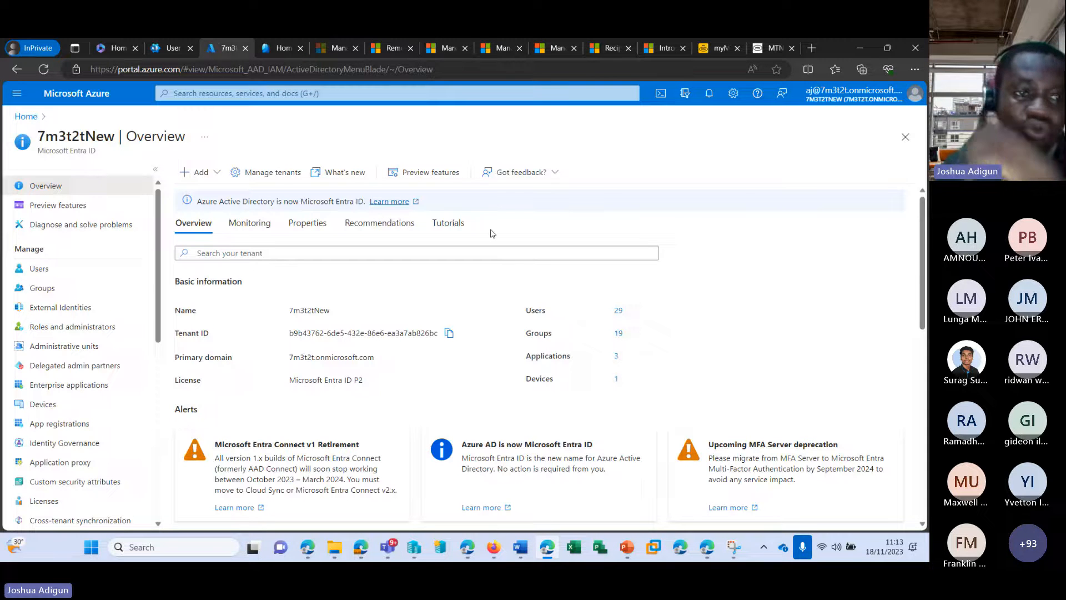
{"action": "left_click", "coordinate": [49, 270]}
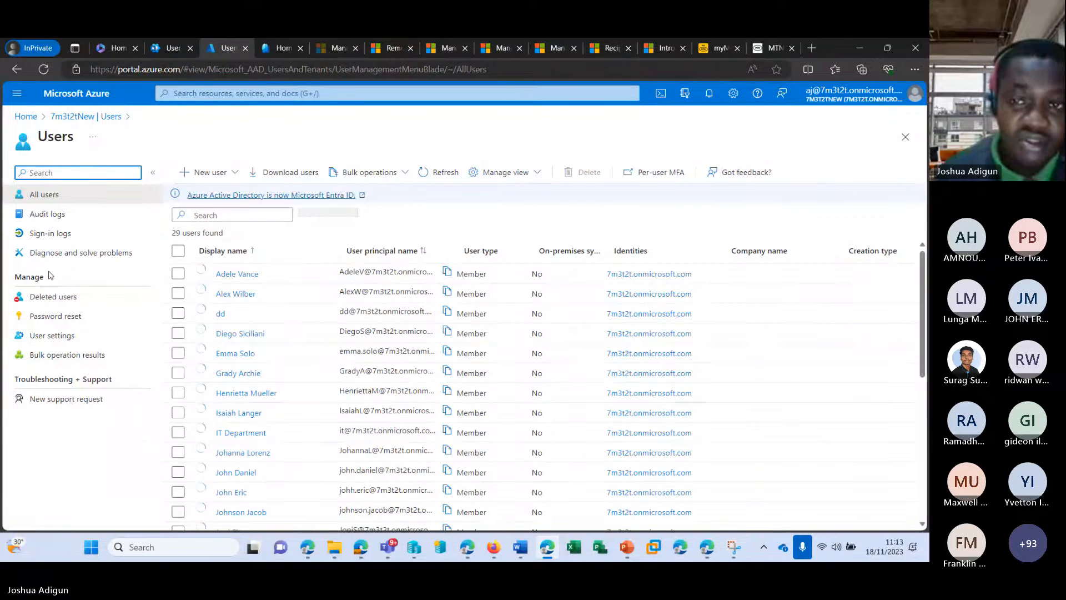
{"action": "scroll", "coordinate": [261, 266], "scroll_direction": "down", "scroll_amount": 3}
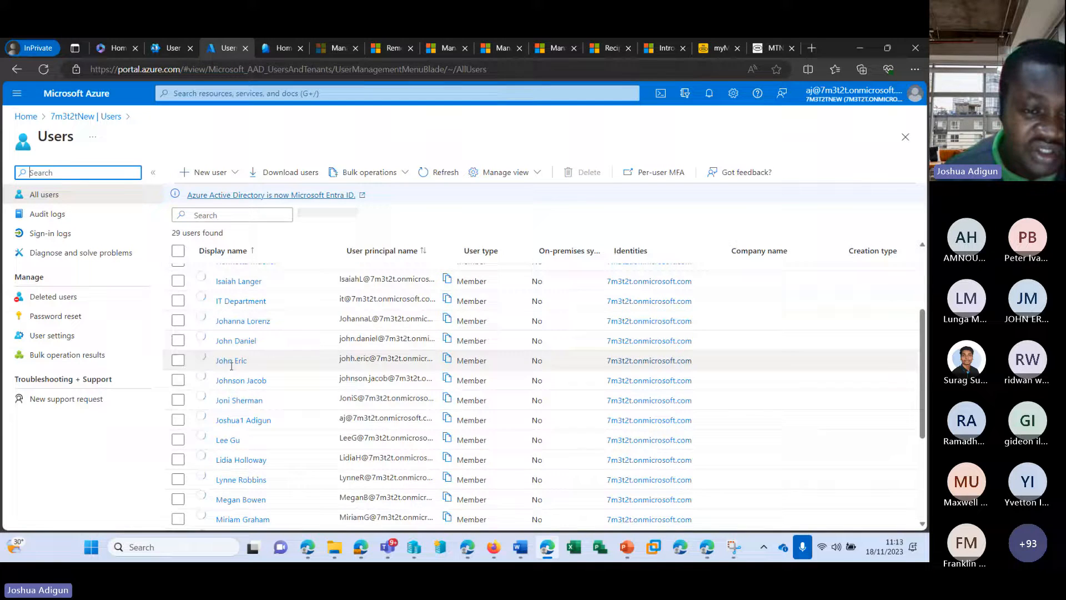
{"action": "scroll", "coordinate": [267, 397], "scroll_direction": "down", "scroll_amount": 3}
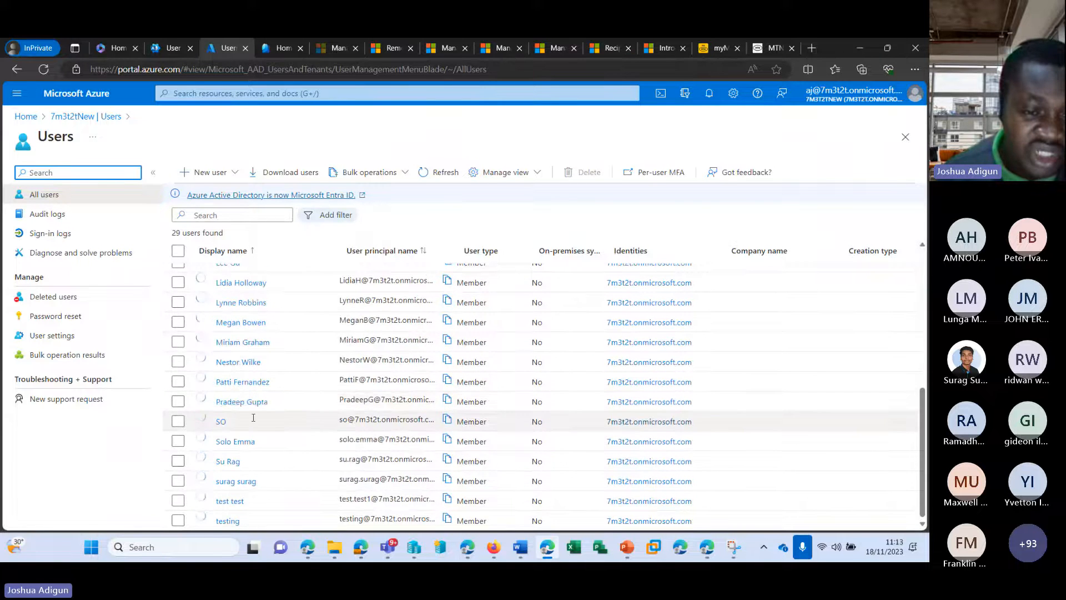
{"action": "scroll", "coordinate": [499, 451], "scroll_direction": "up", "scroll_amount": 2}
{"action": "scroll", "coordinate": [499, 452], "scroll_direction": "up", "scroll_amount": 3}
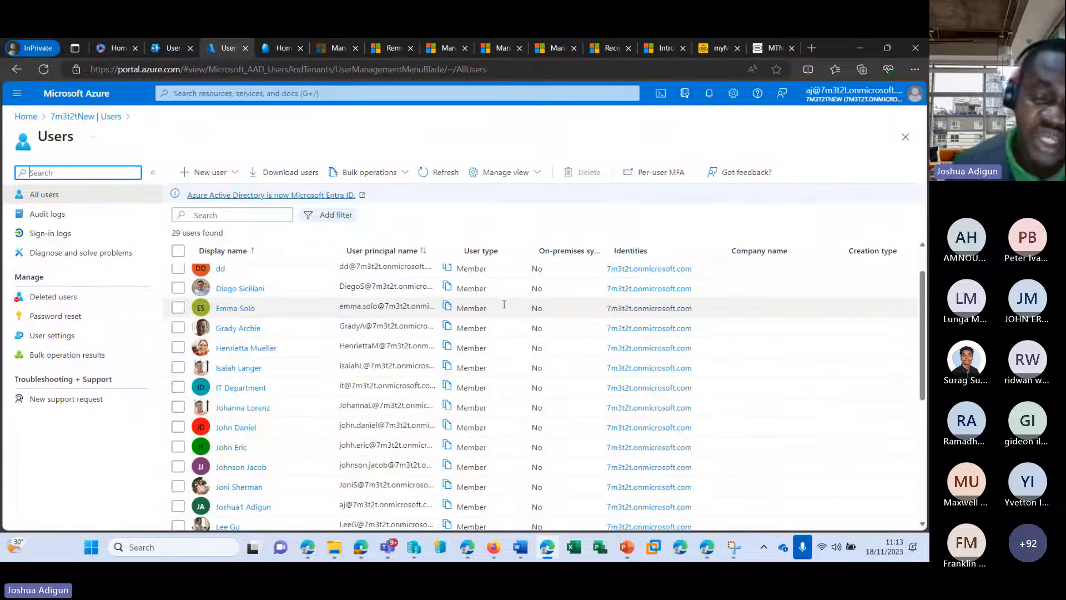
{"action": "scroll", "coordinate": [504, 303], "scroll_direction": "up", "scroll_amount": 1}
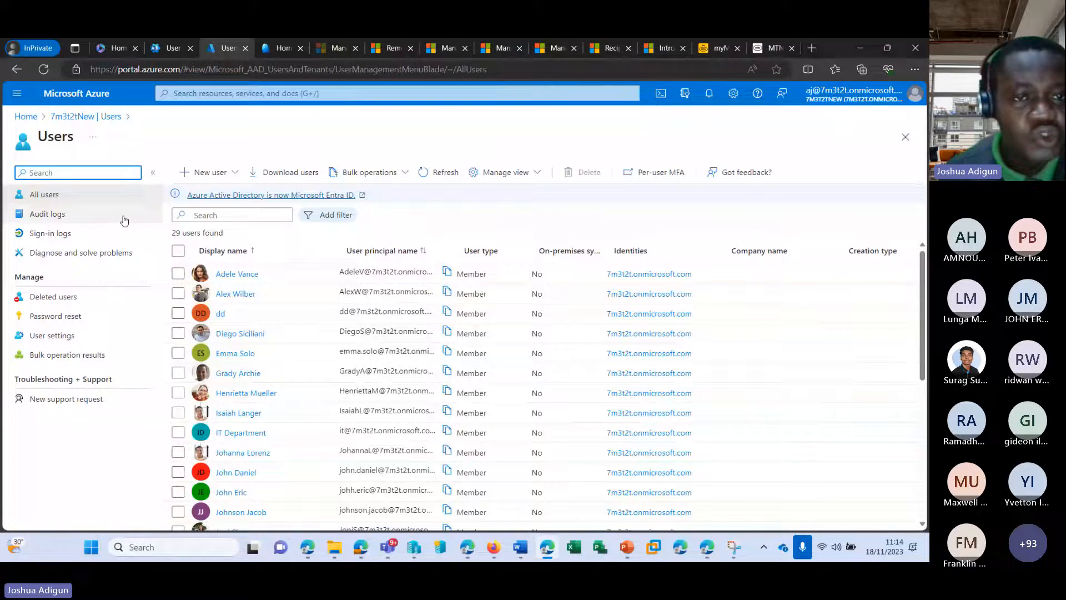
Start a new internal user and enter its user principal name and display name
{"action": "left_click", "coordinate": [228, 176]}
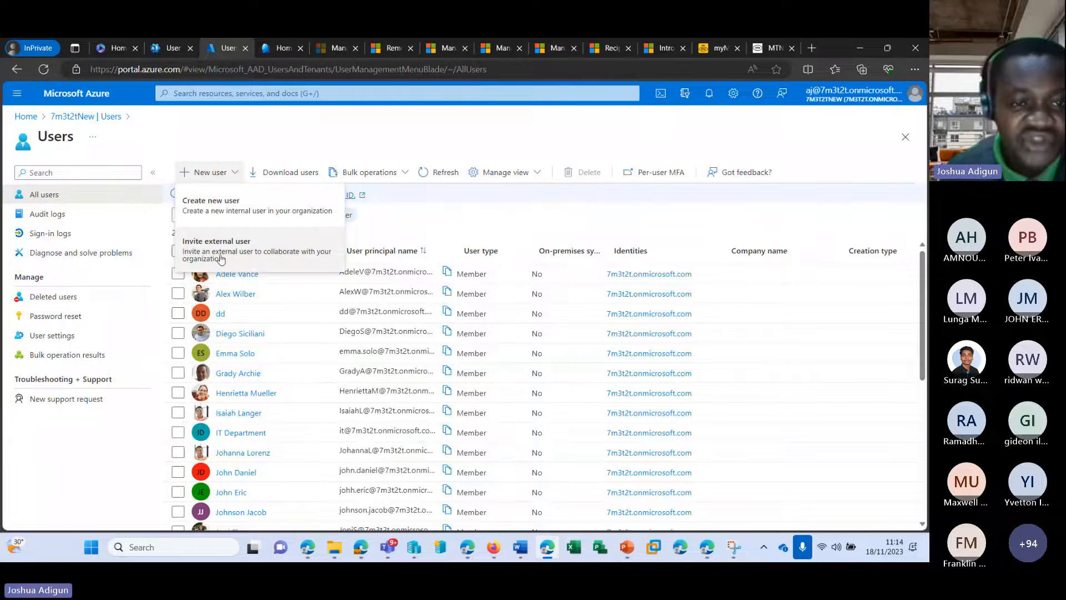
{"action": "left_click", "coordinate": [219, 200]}
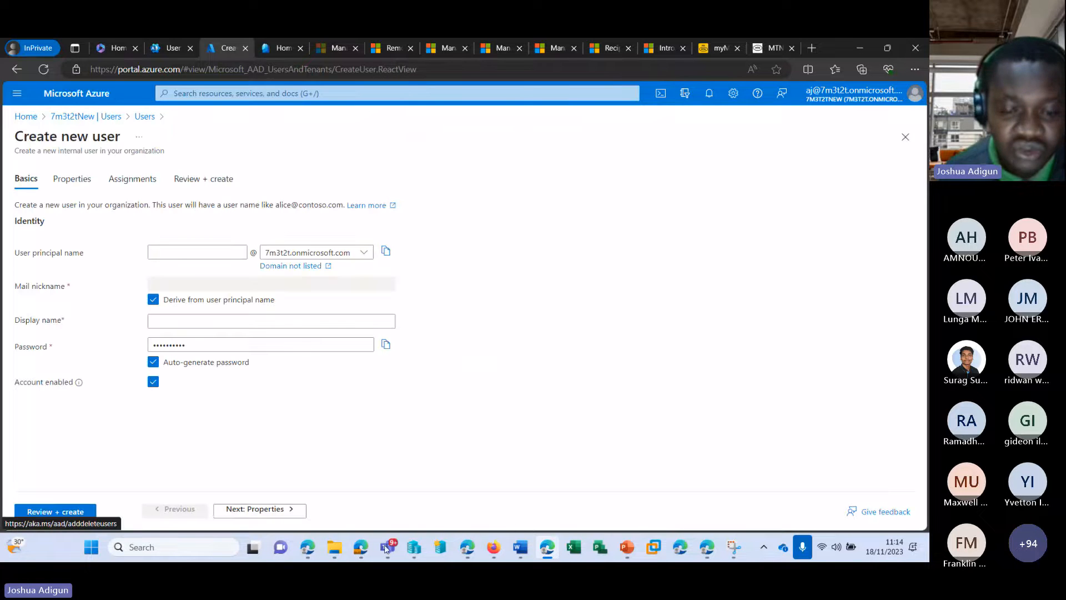
{"action": "mouse_move", "coordinate": [395, 547]}
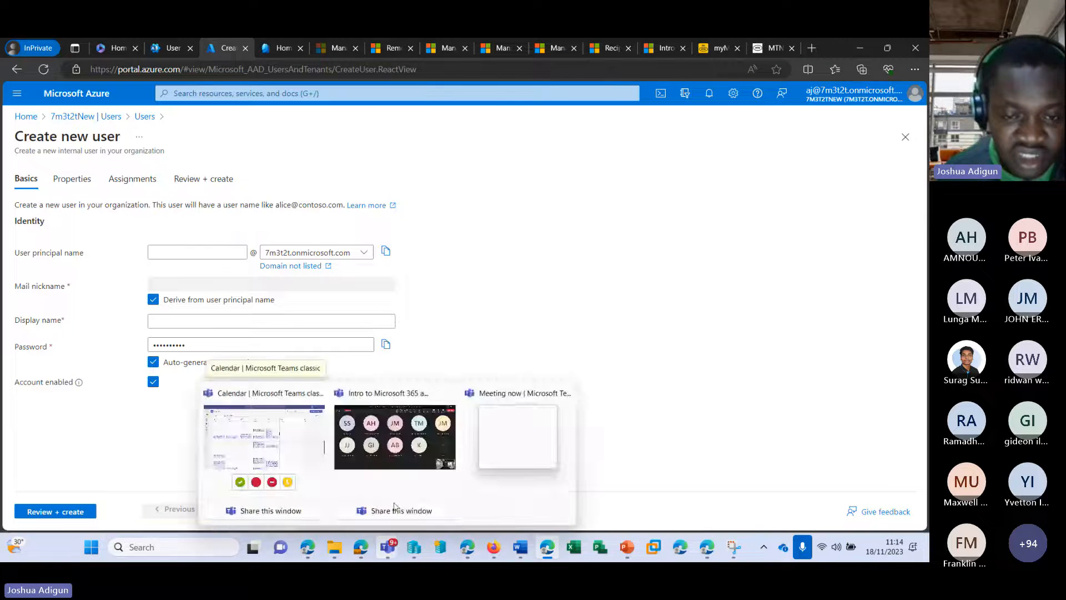
{"action": "mouse_move", "coordinate": [393, 441]}
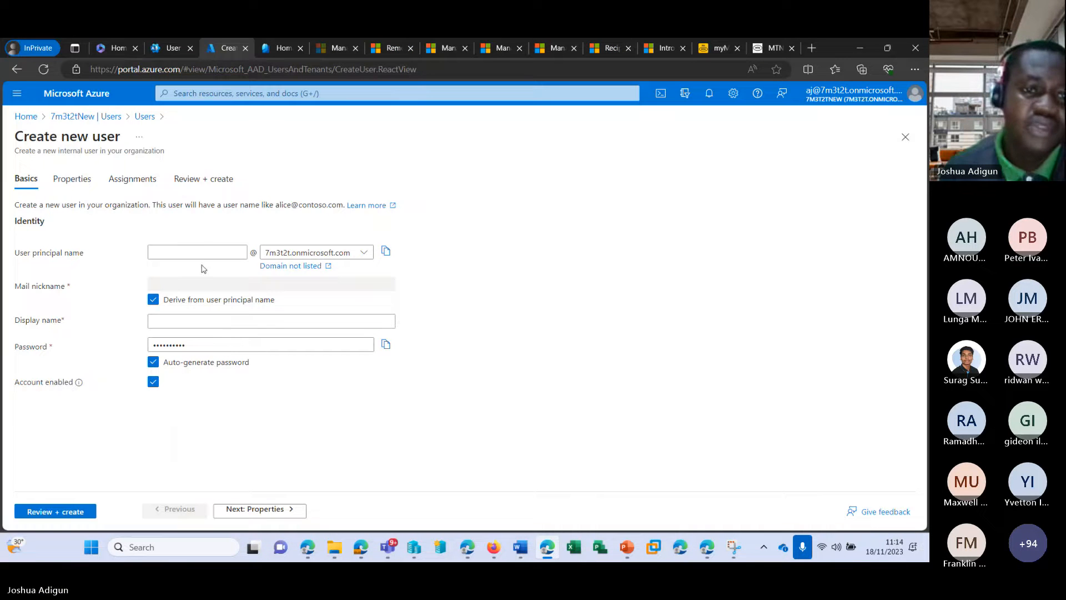
{"action": "left_click", "coordinate": [203, 251]}
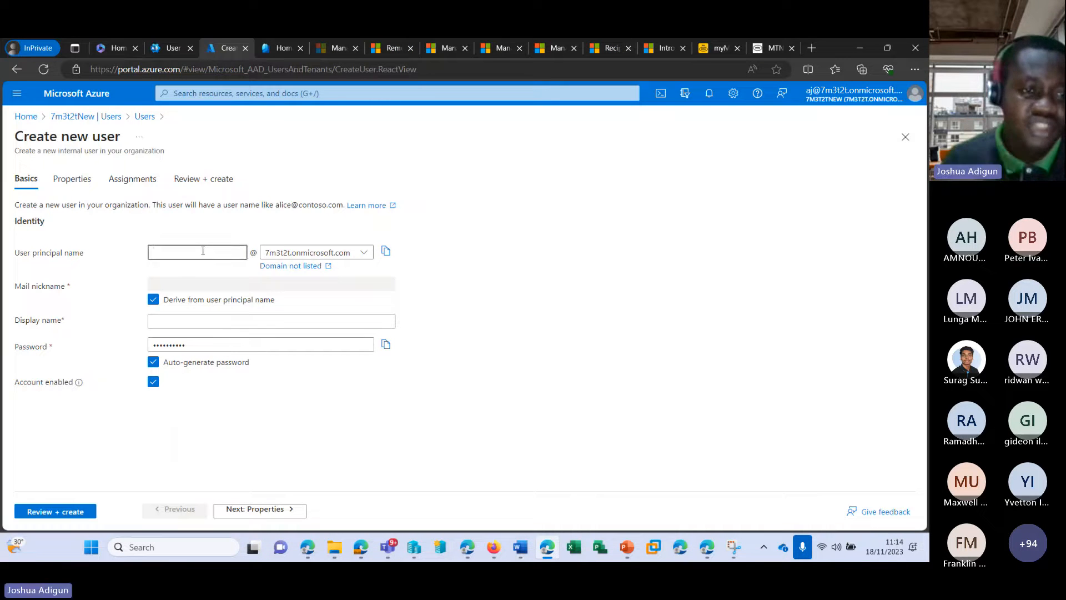
{"action": "type", "text": "ken"}
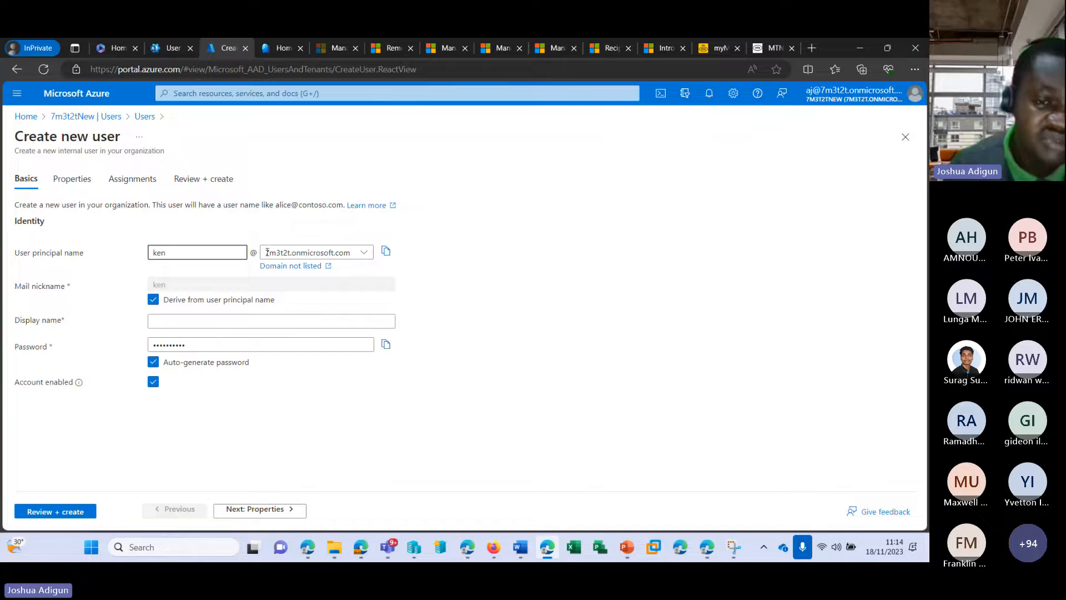
{"action": "left_click", "coordinate": [160, 322]}
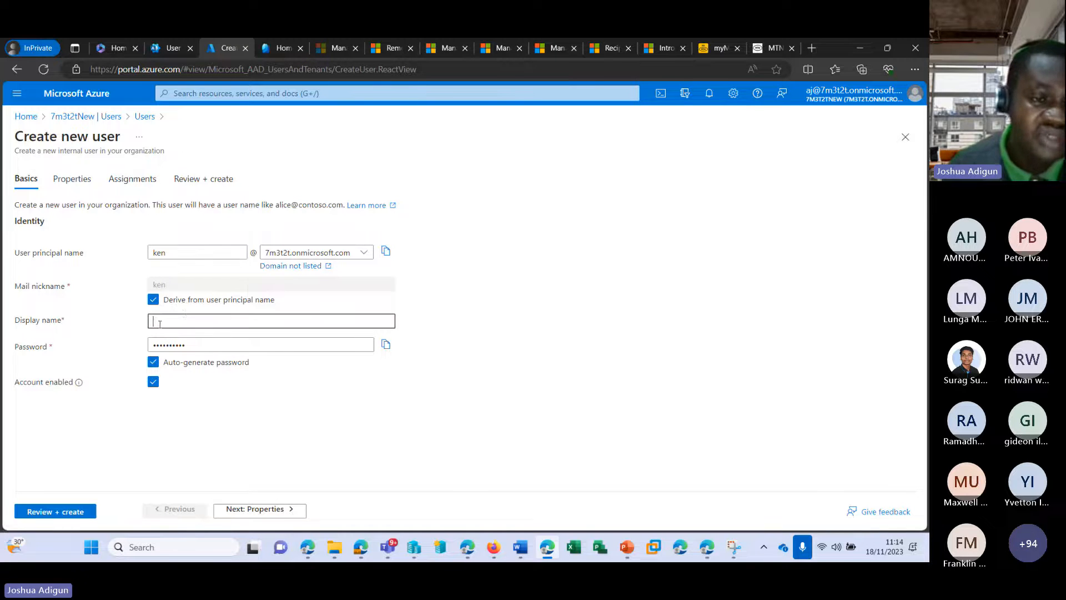
{"action": "type", "text": "Ken "}
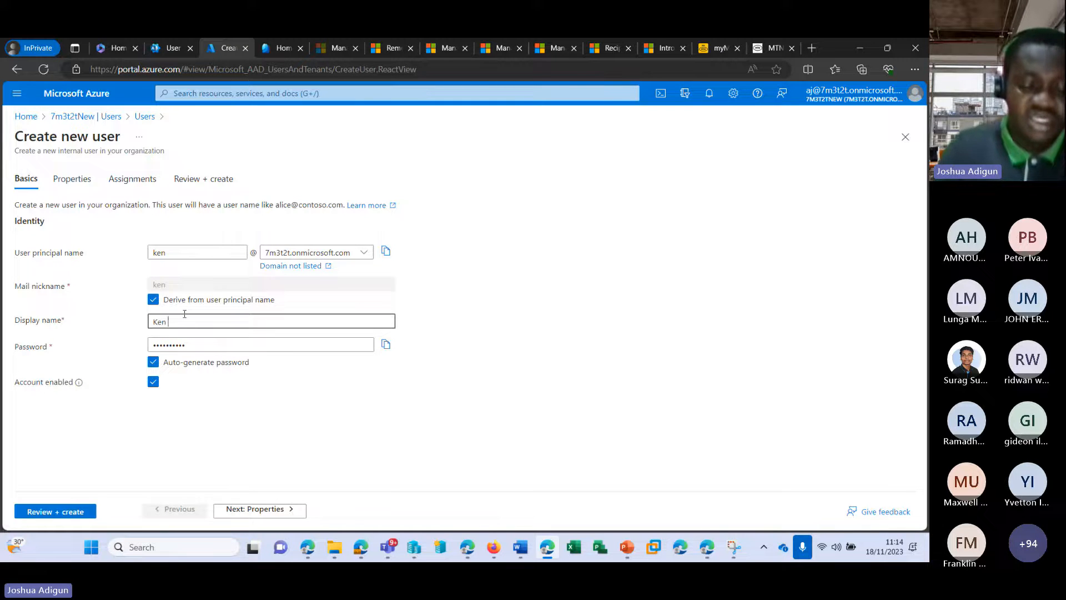
{"action": "type", "text": "Ken"}
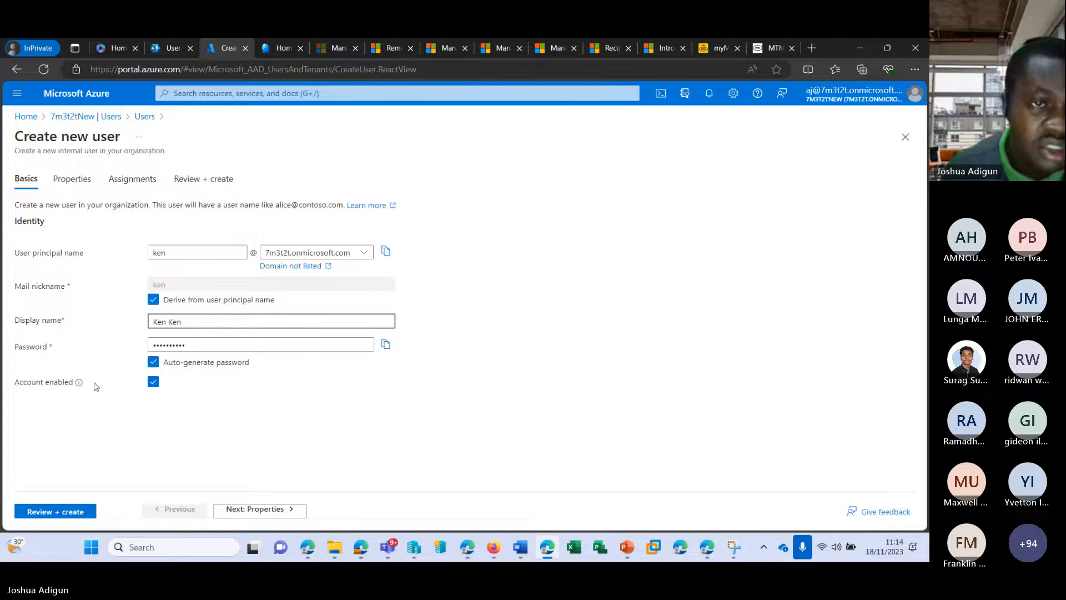
Step through Properties and Assignments, then review and create the new user
{"action": "left_click", "coordinate": [67, 179]}
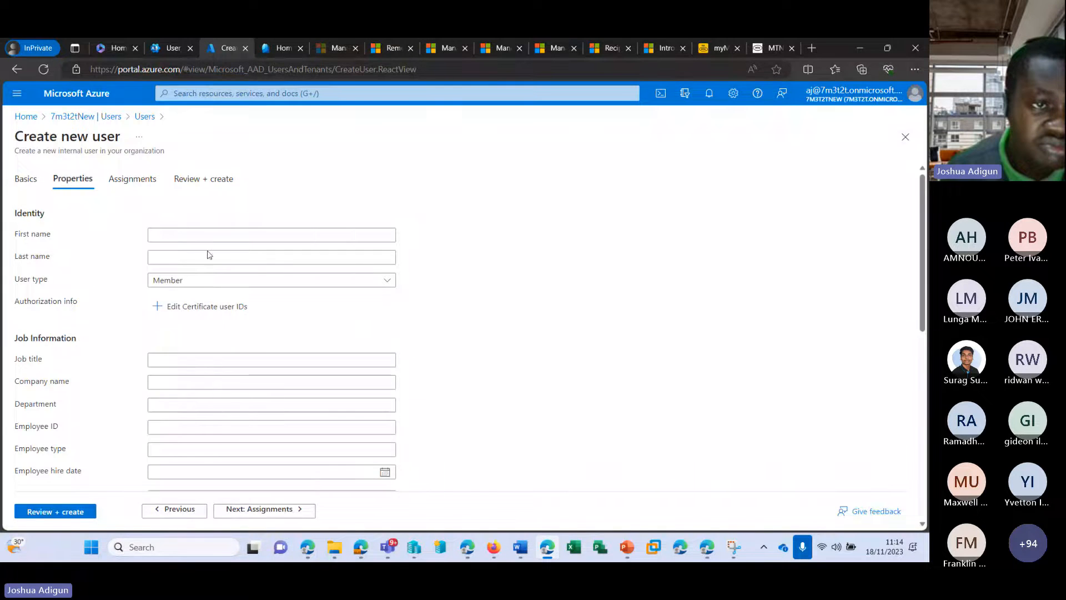
{"action": "scroll", "coordinate": [211, 252], "scroll_direction": "down", "scroll_amount": 1}
{"action": "scroll", "coordinate": [157, 205], "scroll_direction": "down", "scroll_amount": 7}
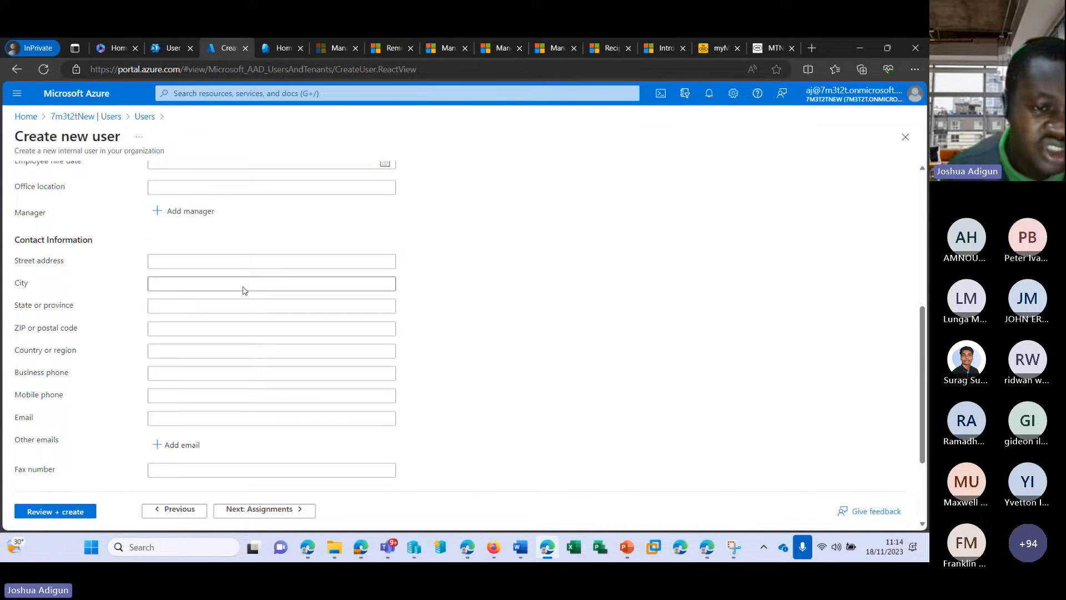
{"action": "scroll", "coordinate": [347, 290], "scroll_direction": "up", "scroll_amount": 4}
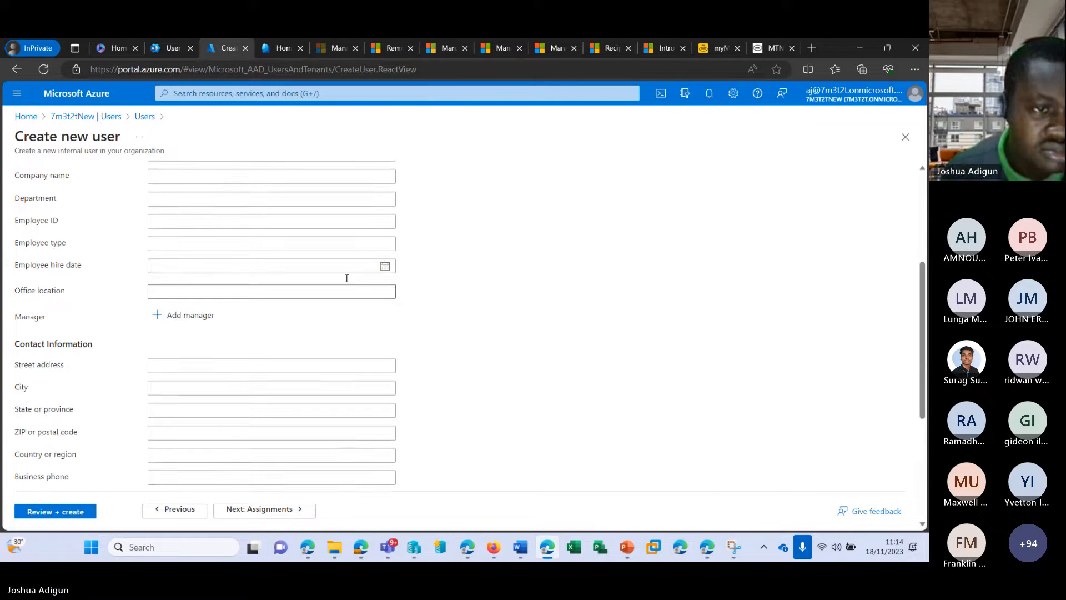
{"action": "scroll", "coordinate": [346, 278], "scroll_direction": "up", "scroll_amount": 4}
{"action": "left_click", "coordinate": [145, 178]}
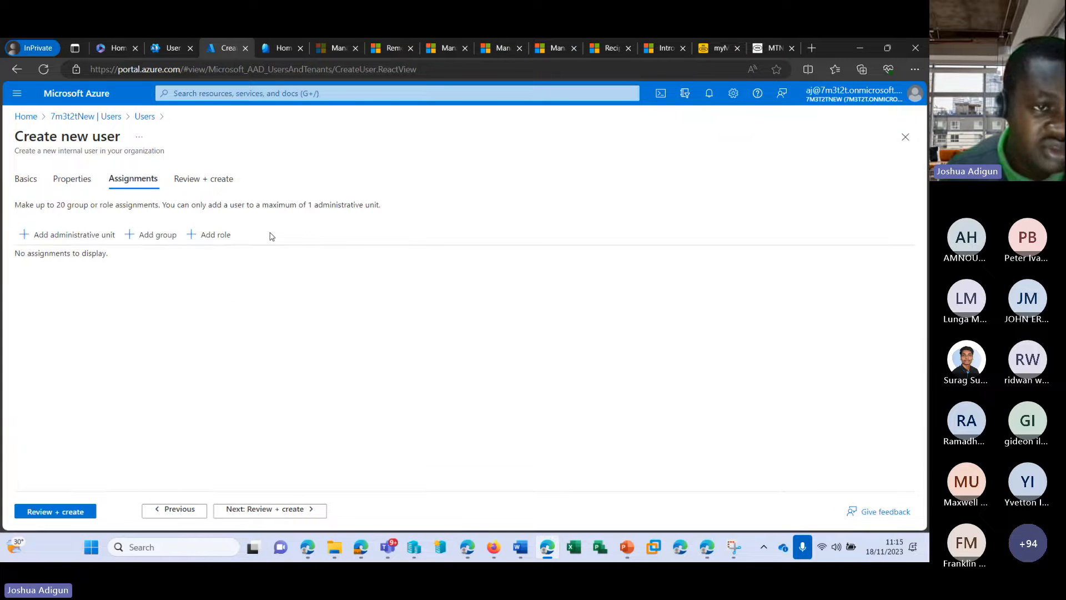
{"action": "left_click", "coordinate": [48, 513]}
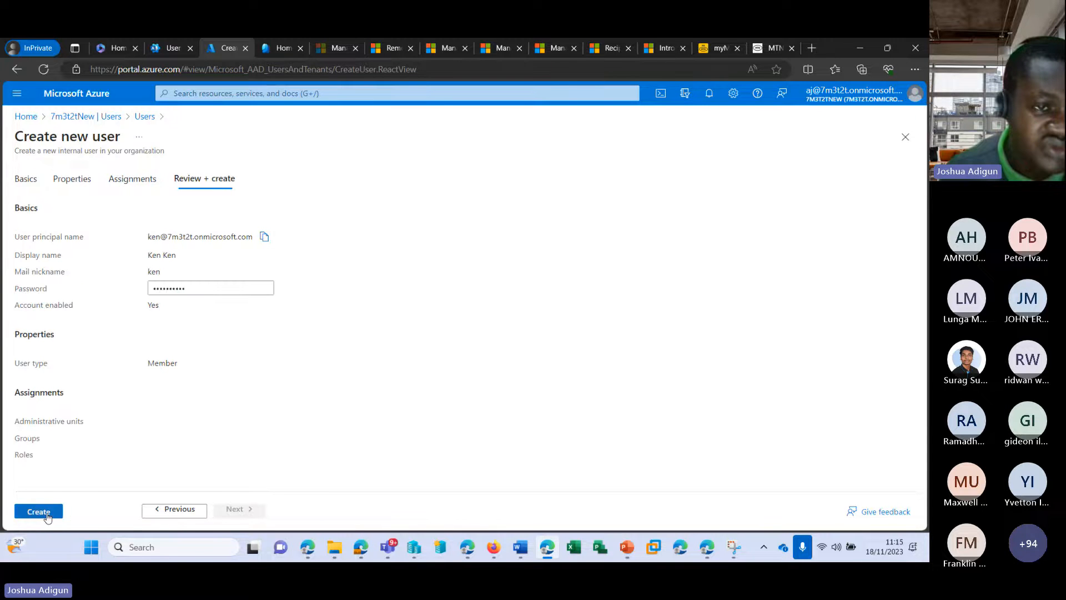
{"action": "left_click", "coordinate": [33, 513]}
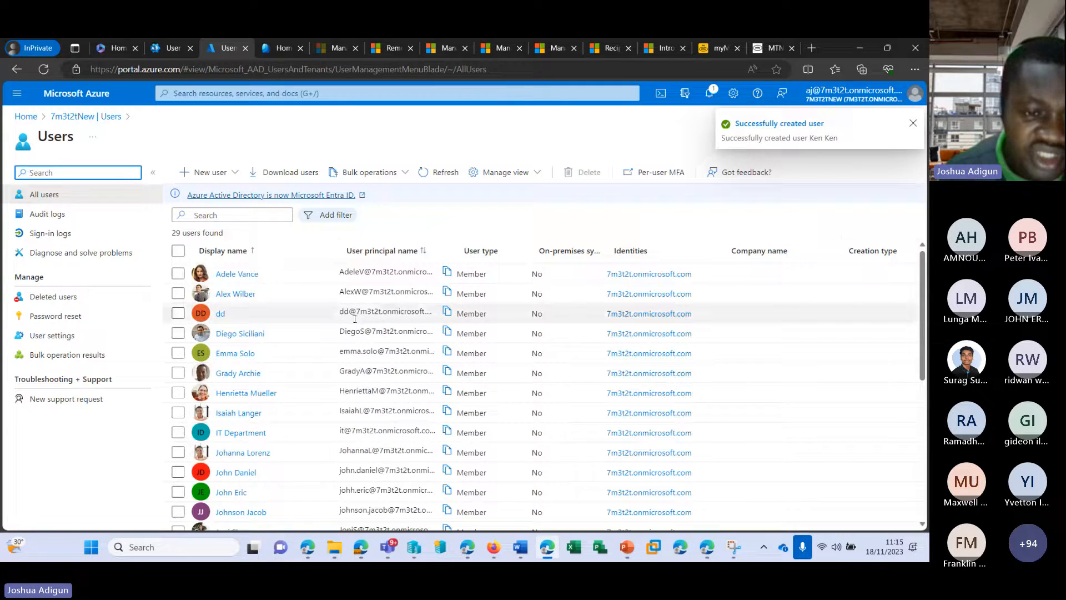
Refresh the Users list to confirm it now counts 30 users, including the new Member
{"action": "scroll", "coordinate": [354, 319], "scroll_direction": "down", "scroll_amount": 6}
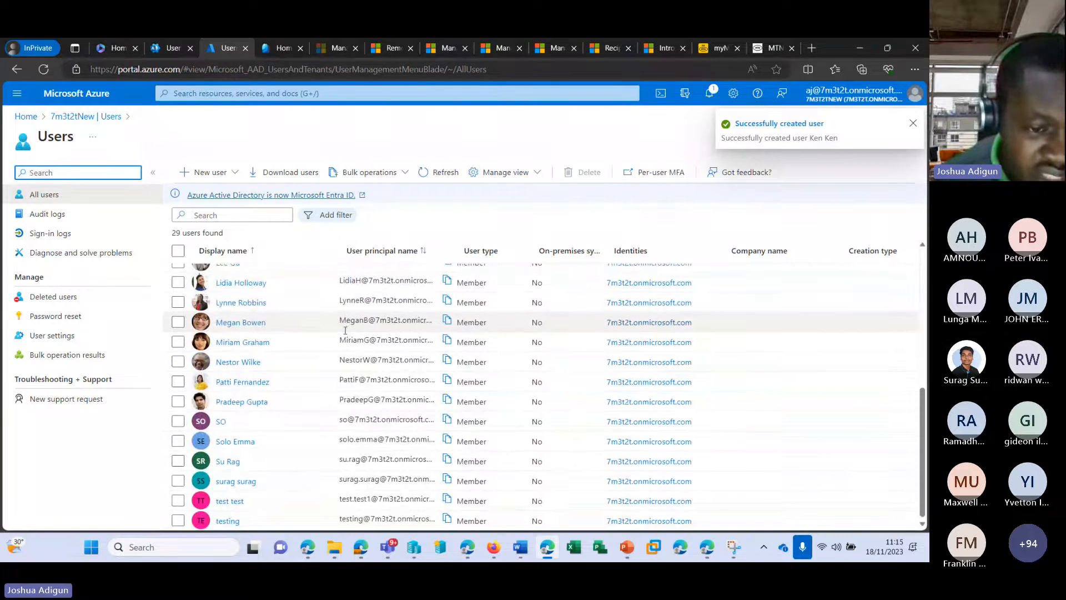
{"action": "scroll", "coordinate": [345, 330], "scroll_direction": "up", "scroll_amount": 5}
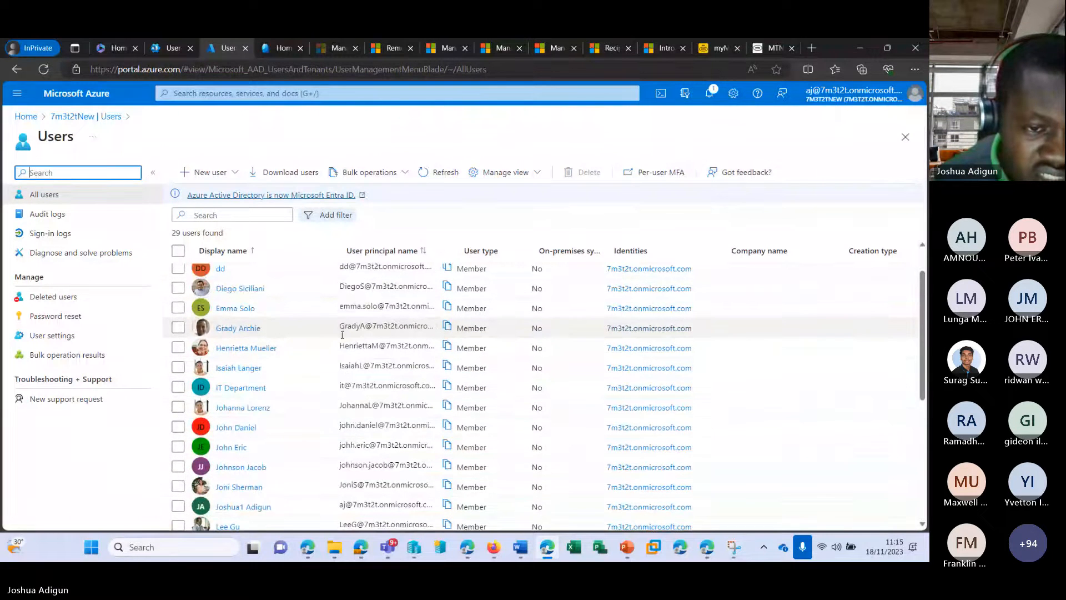
{"action": "scroll", "coordinate": [342, 334], "scroll_direction": "down", "scroll_amount": 1}
{"action": "scroll", "coordinate": [341, 337], "scroll_direction": "down", "scroll_amount": 1}
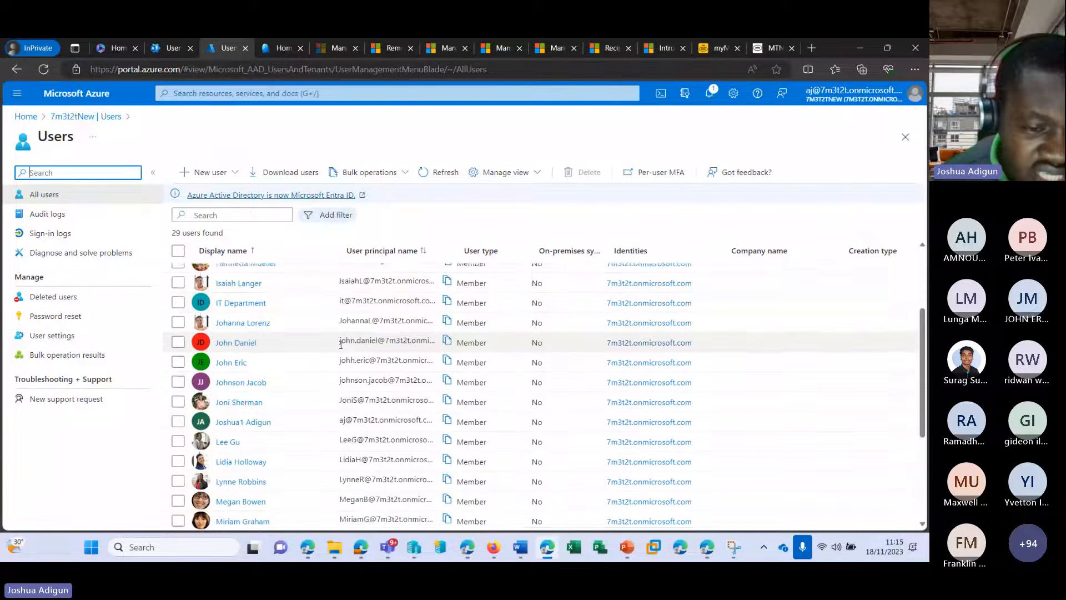
{"action": "scroll", "coordinate": [340, 347], "scroll_direction": "down", "scroll_amount": 1}
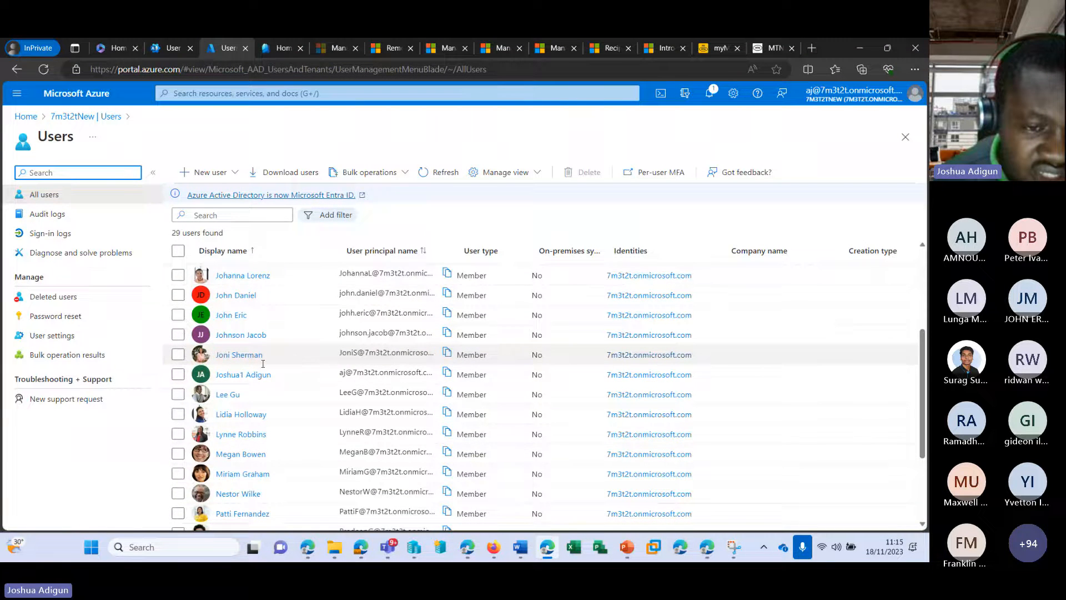
{"action": "scroll", "coordinate": [263, 364], "scroll_direction": "up", "scroll_amount": 1}
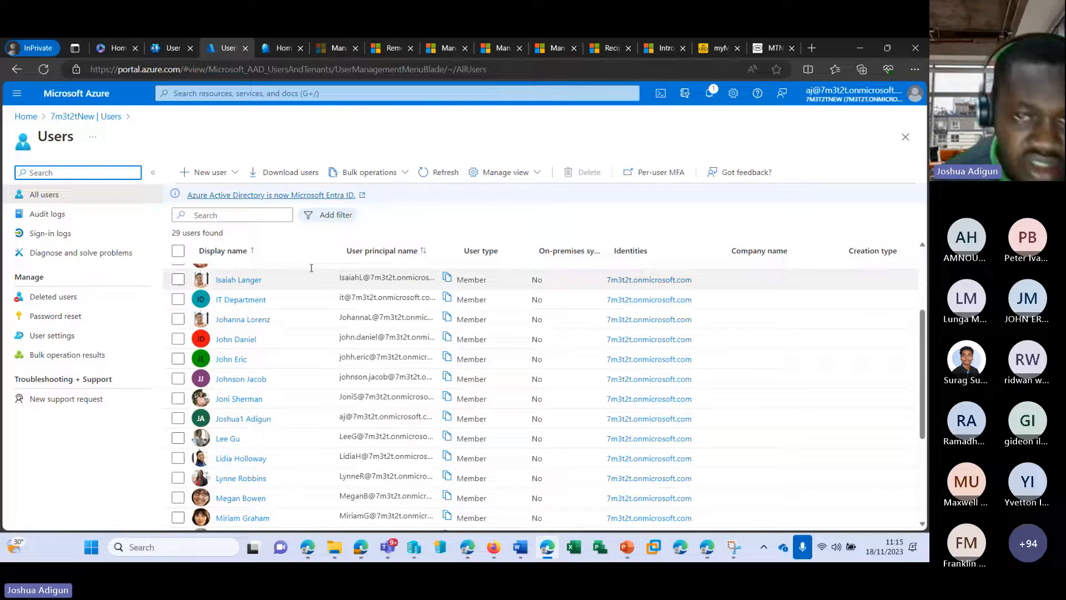
{"action": "left_click", "coordinate": [435, 174]}
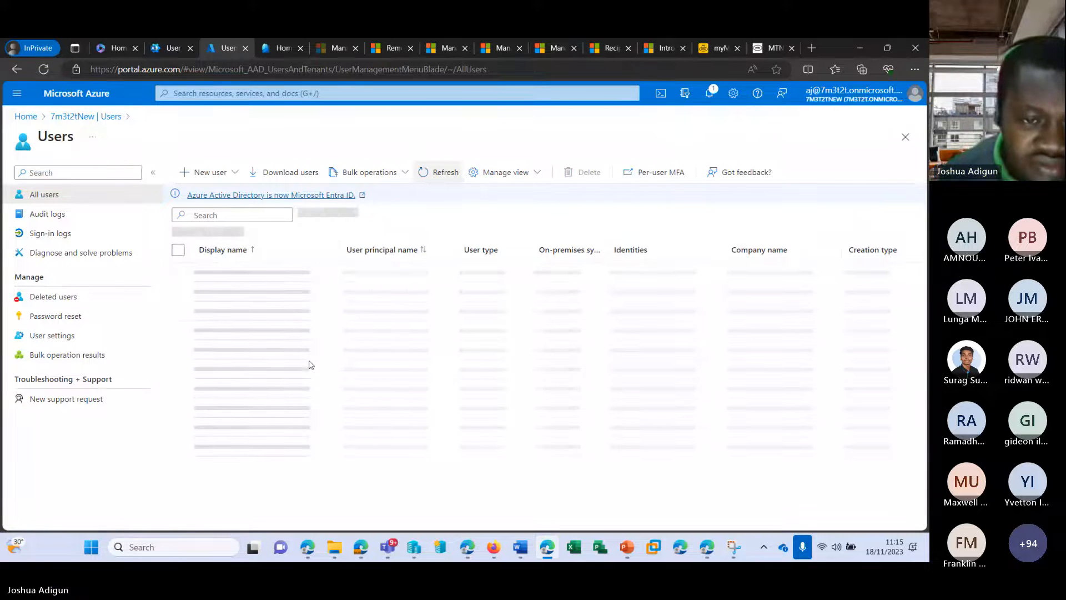
{"action": "scroll", "coordinate": [264, 408], "scroll_direction": "down", "scroll_amount": 1}
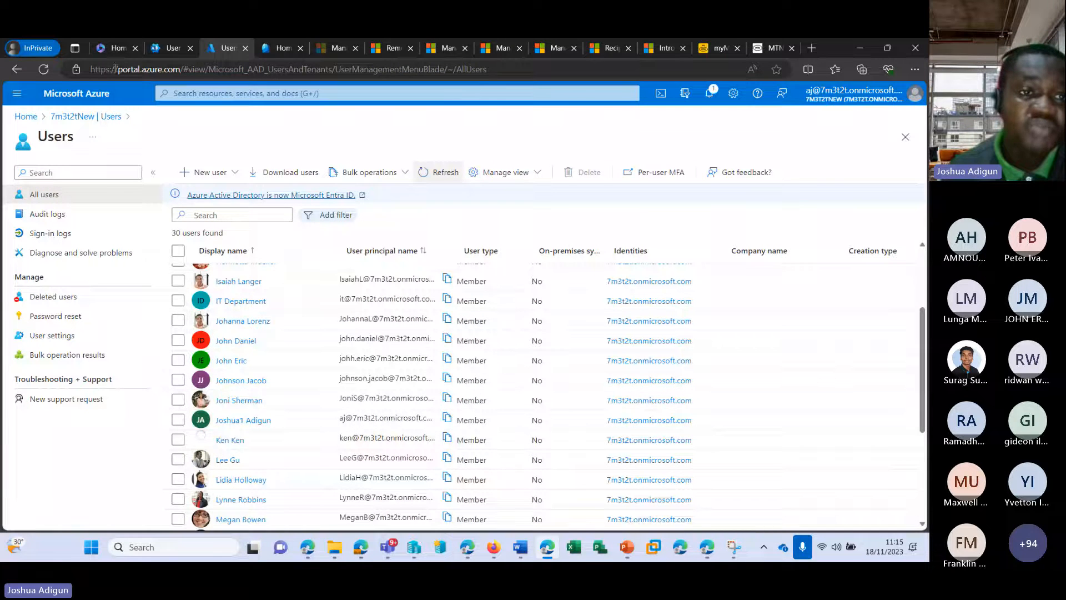
{"action": "left_click_drag", "start_coordinate": [117, 69], "coordinate": [180, 69]}
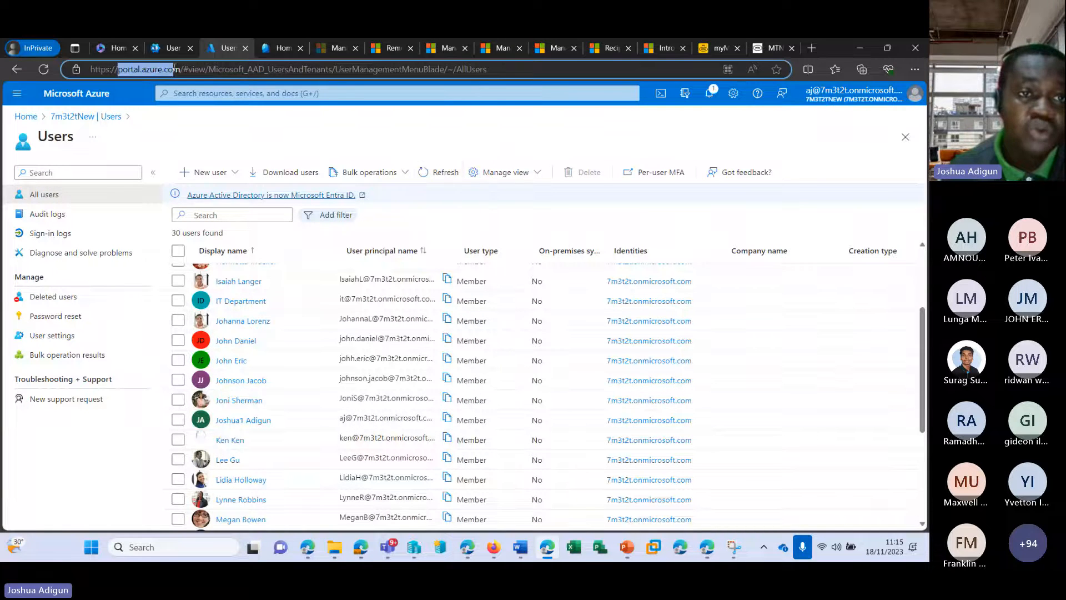
Open Microsoft Entra's Create new user form from Users > All users, then return to Microsoft 365 Active users
{"action": "left_click", "coordinate": [276, 49]}
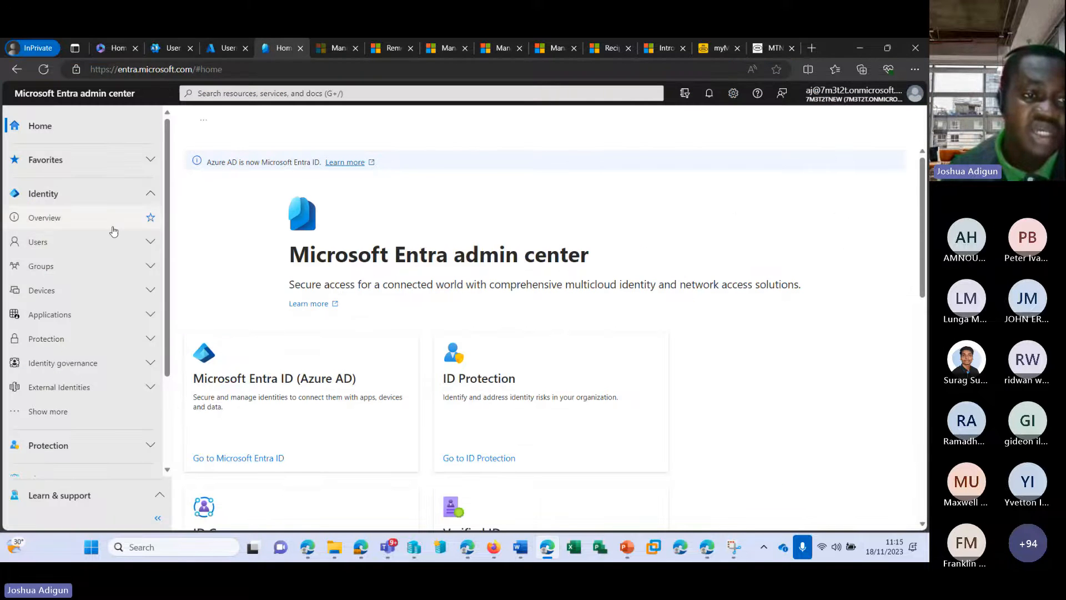
{"action": "left_click", "coordinate": [134, 242]}
{"action": "left_click", "coordinate": [82, 268]}
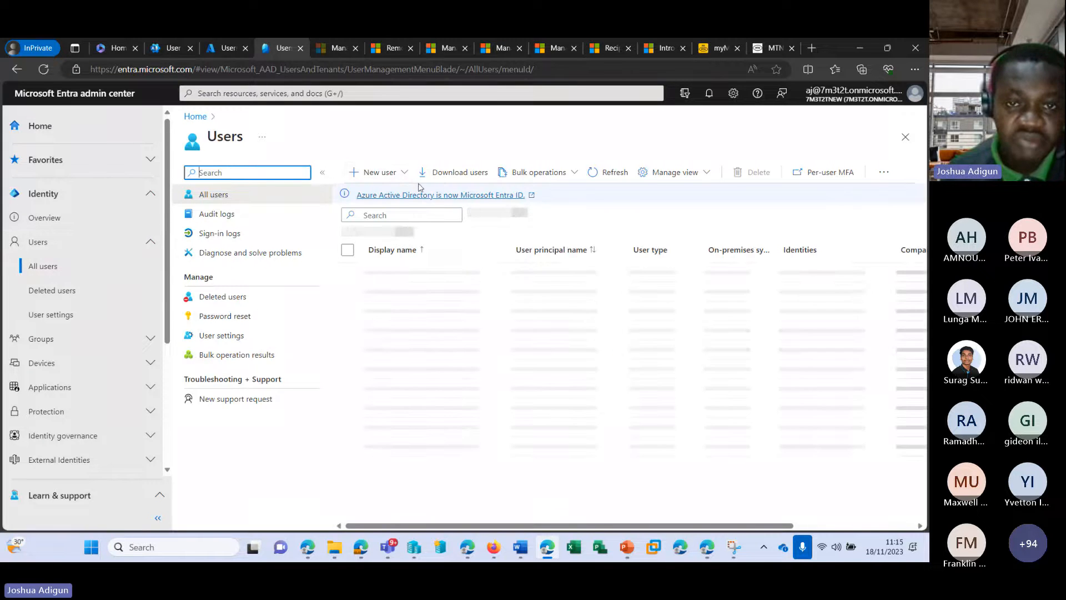
{"action": "left_click", "coordinate": [407, 175]}
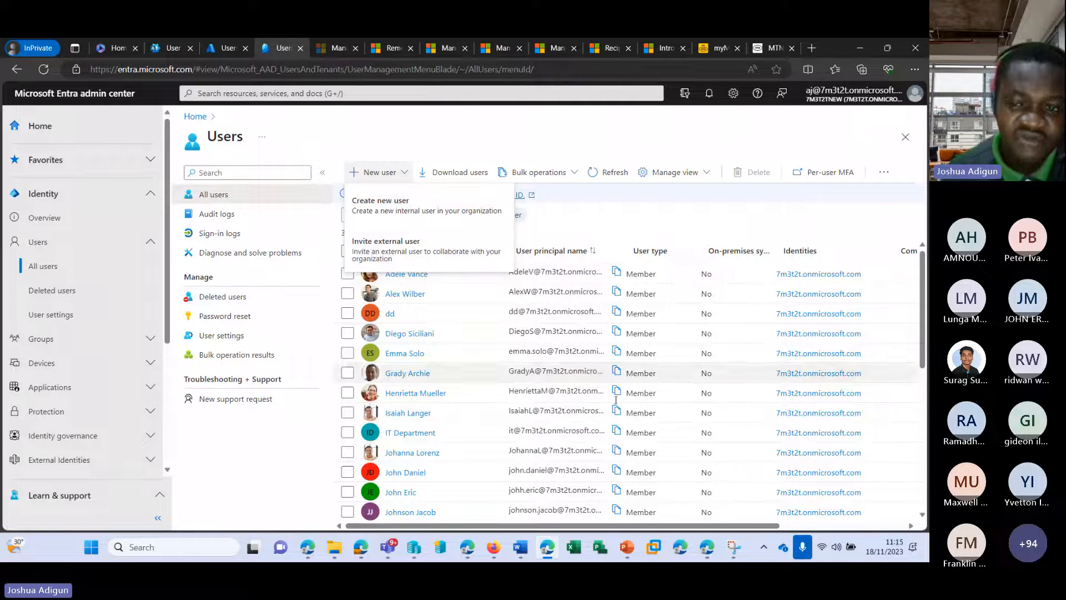
{"action": "left_click", "coordinate": [394, 204]}
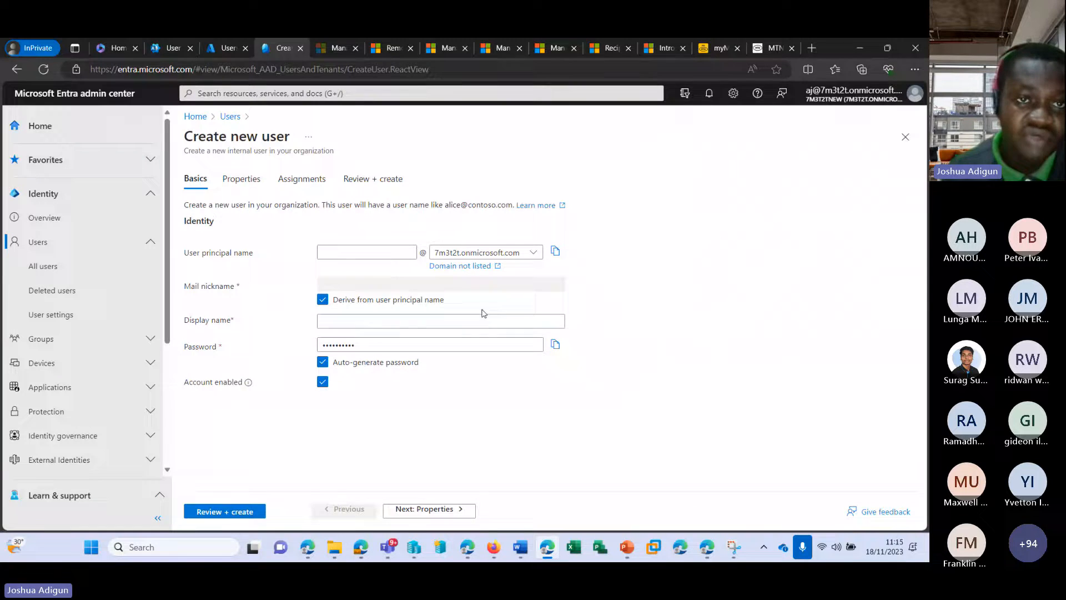
{"action": "left_click", "coordinate": [169, 48]}
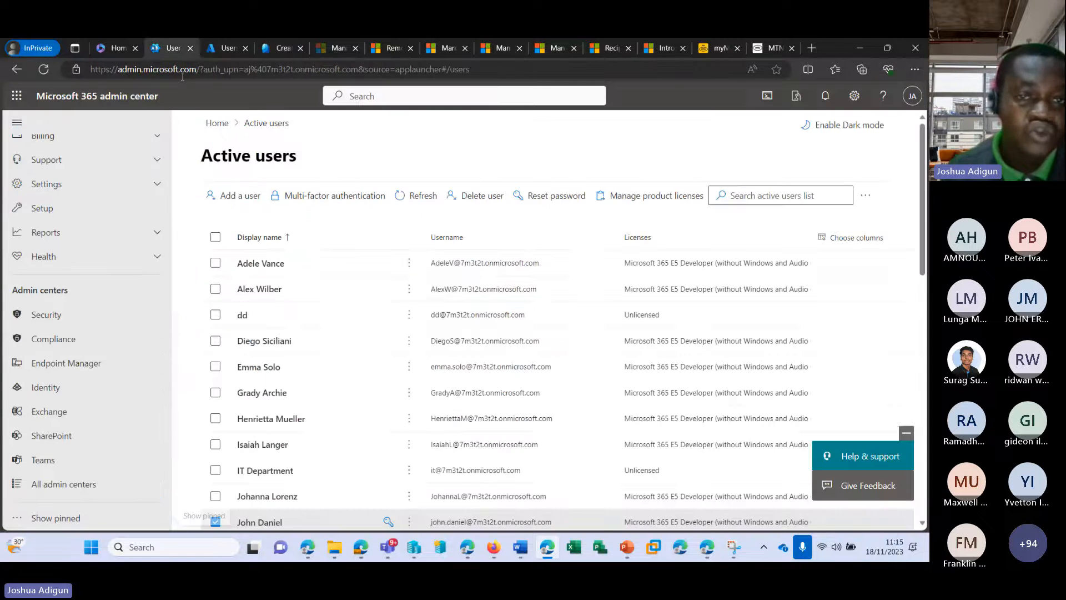
Refresh Active users to show the new unlicensed account, then search Start for 'po'
{"action": "left_click", "coordinate": [412, 196]}
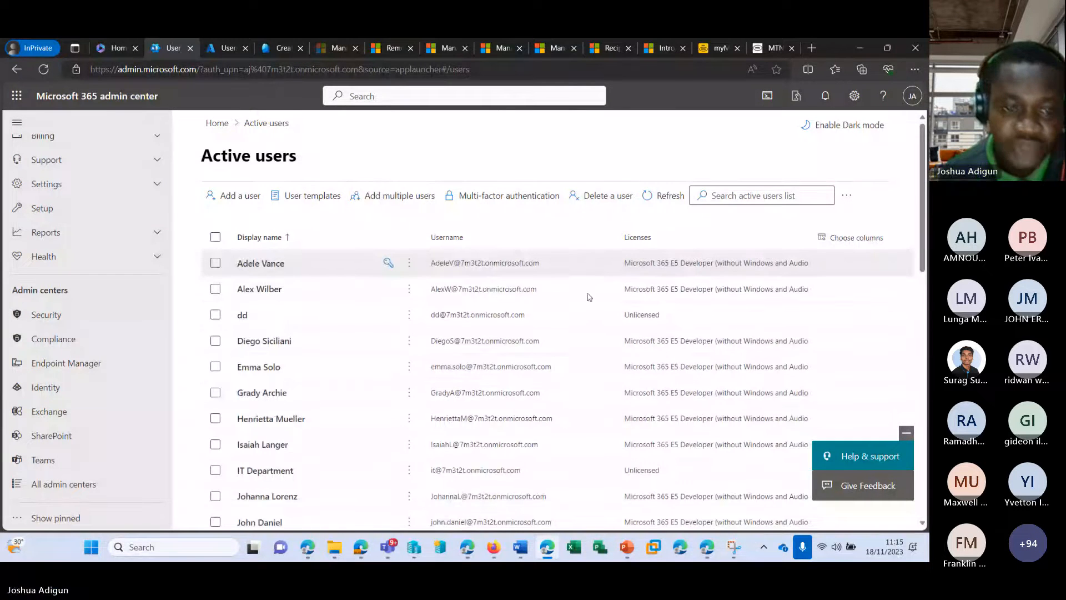
{"action": "scroll", "coordinate": [244, 310], "scroll_direction": "down", "scroll_amount": 5}
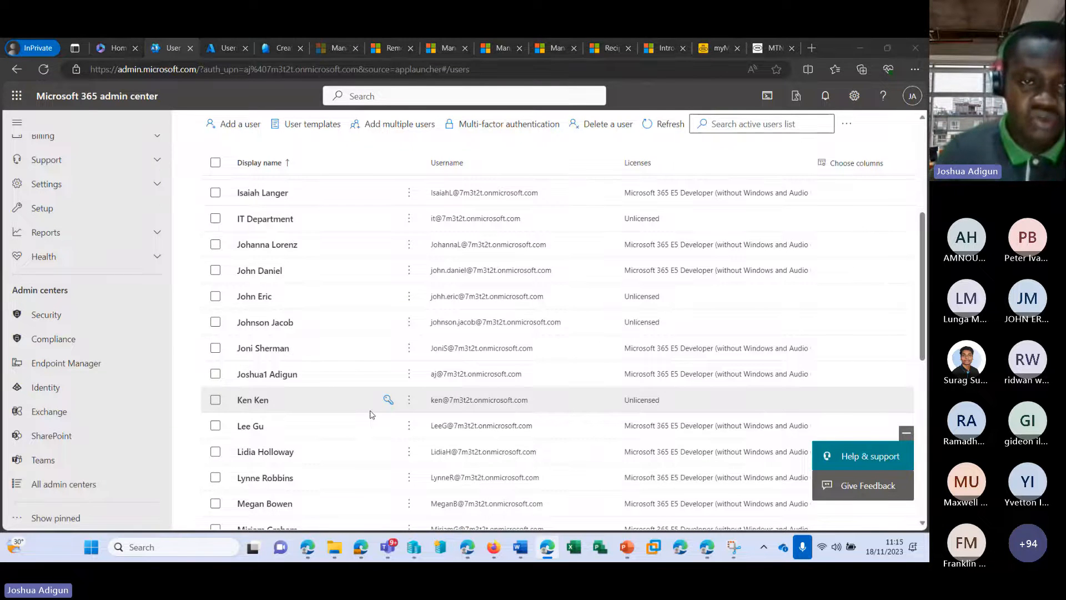
{"action": "key", "text": "super"}
{"action": "type", "text": "p"}
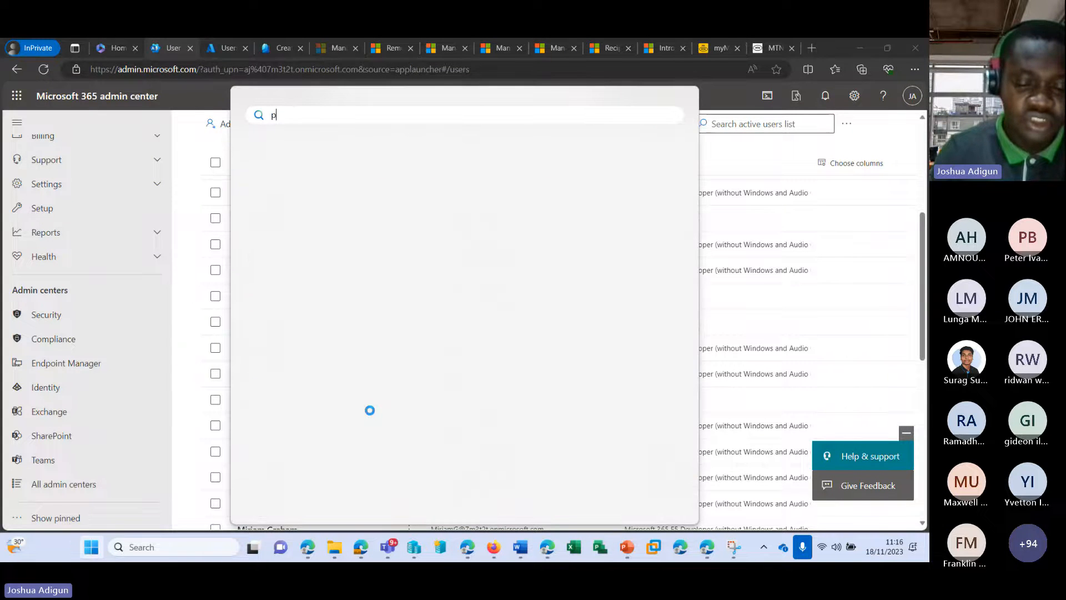
{"action": "type", "text": "o"}
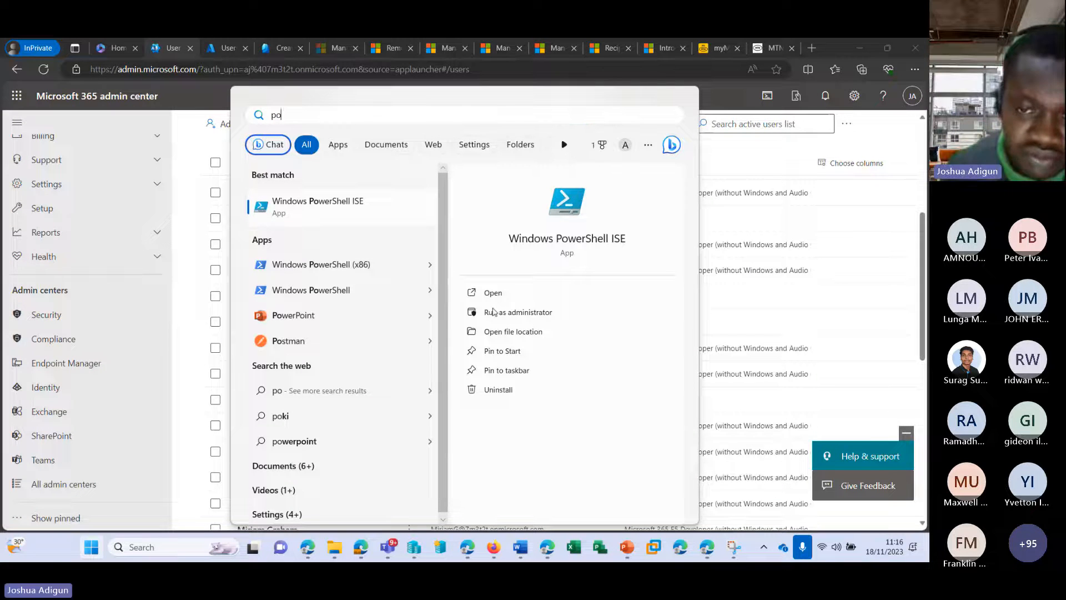
Launch Windows PowerShell ISE as administrator and dismiss the session recovery warning
{"action": "left_click", "coordinate": [494, 312]}
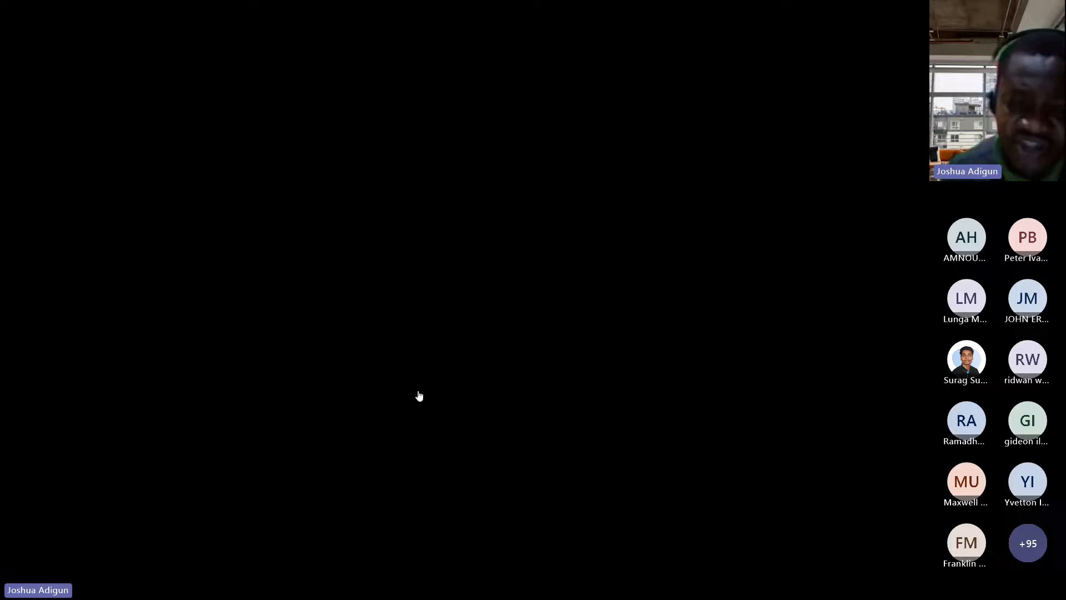
{"action": "left_click", "coordinate": [420, 396]}
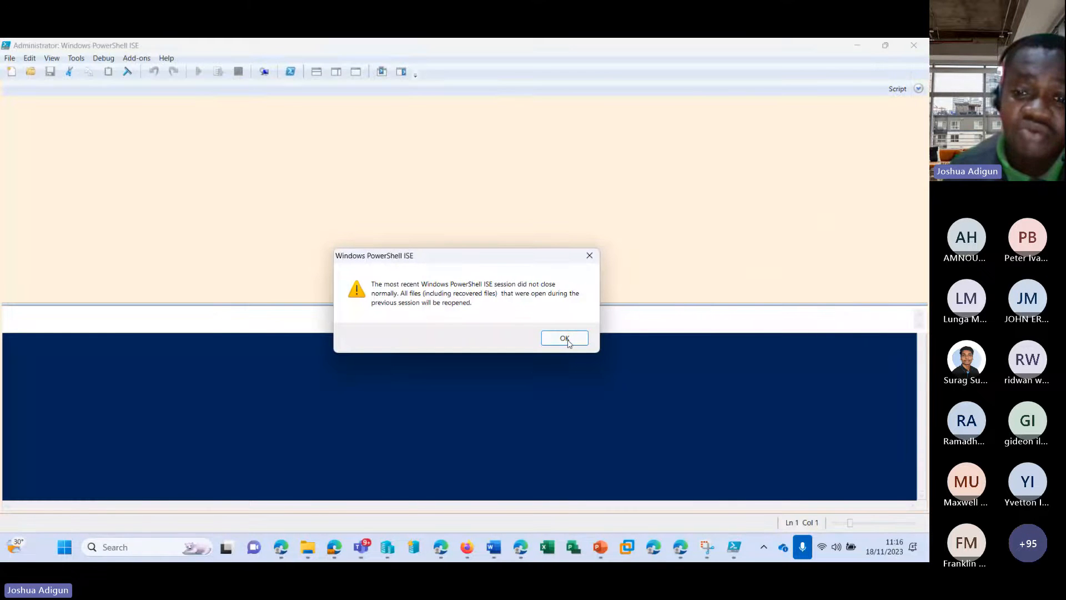
{"action": "left_click", "coordinate": [564, 338]}
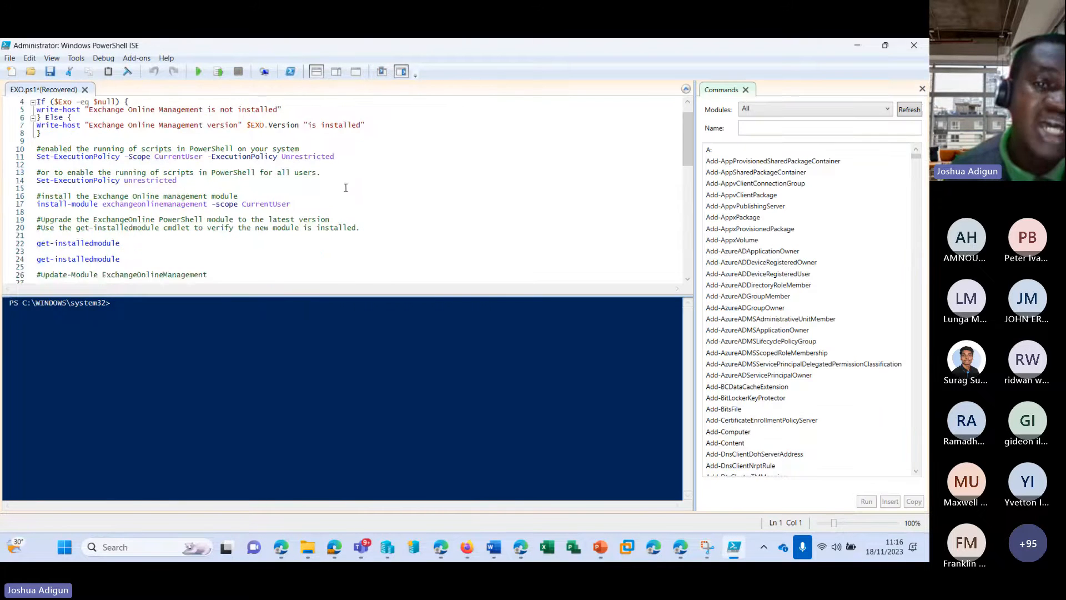
Scroll to the '#Create a user in Microsoft 365' section and place the caret on line 41
{"action": "scroll", "coordinate": [345, 195], "scroll_direction": "down", "scroll_amount": 10}
{"action": "scroll", "coordinate": [440, 186], "scroll_direction": "up", "scroll_amount": 8}
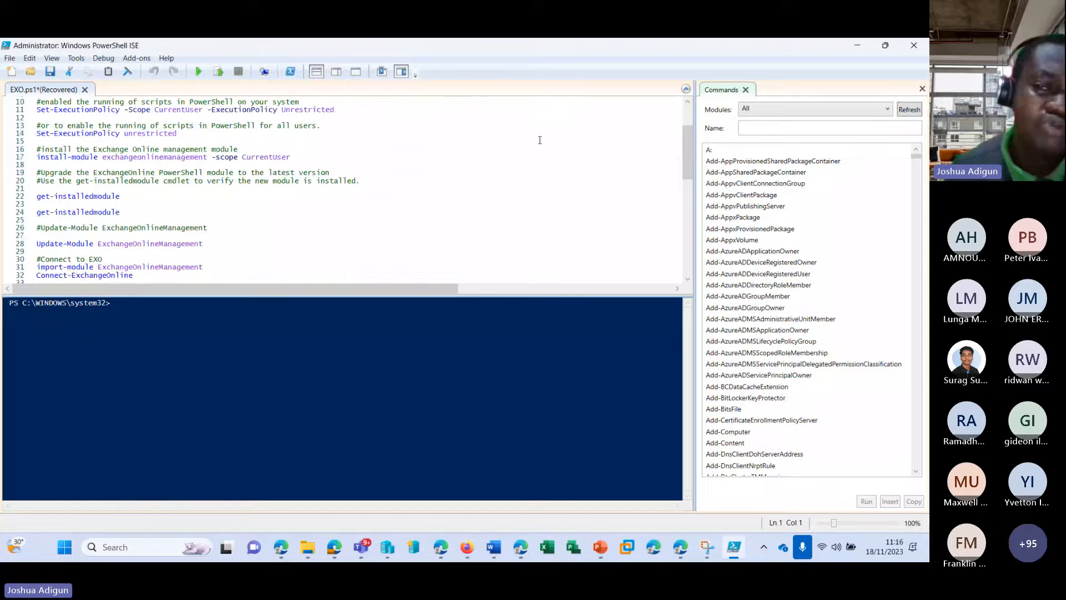
{"action": "scroll", "coordinate": [611, 192], "scroll_direction": "up", "scroll_amount": 3}
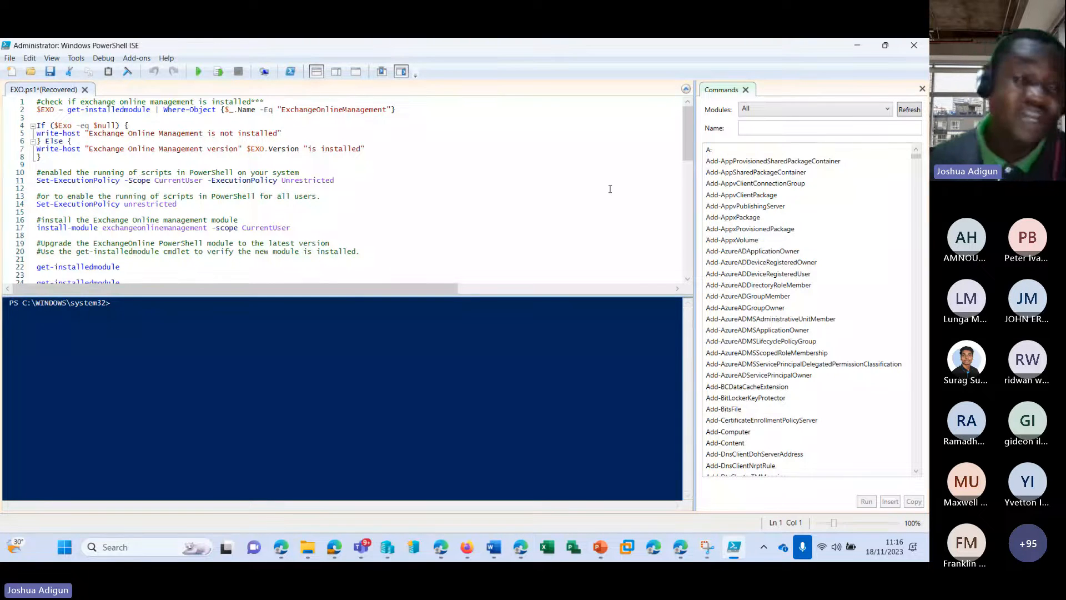
{"action": "scroll", "coordinate": [444, 189], "scroll_direction": "down", "scroll_amount": 2}
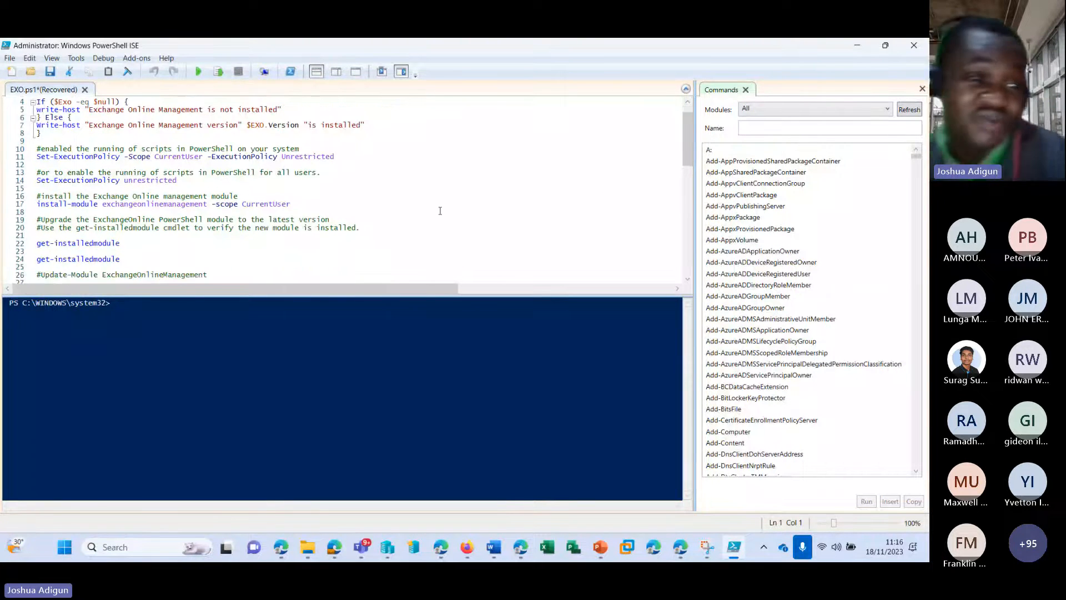
{"action": "scroll", "coordinate": [433, 189], "scroll_direction": "down", "scroll_amount": 2}
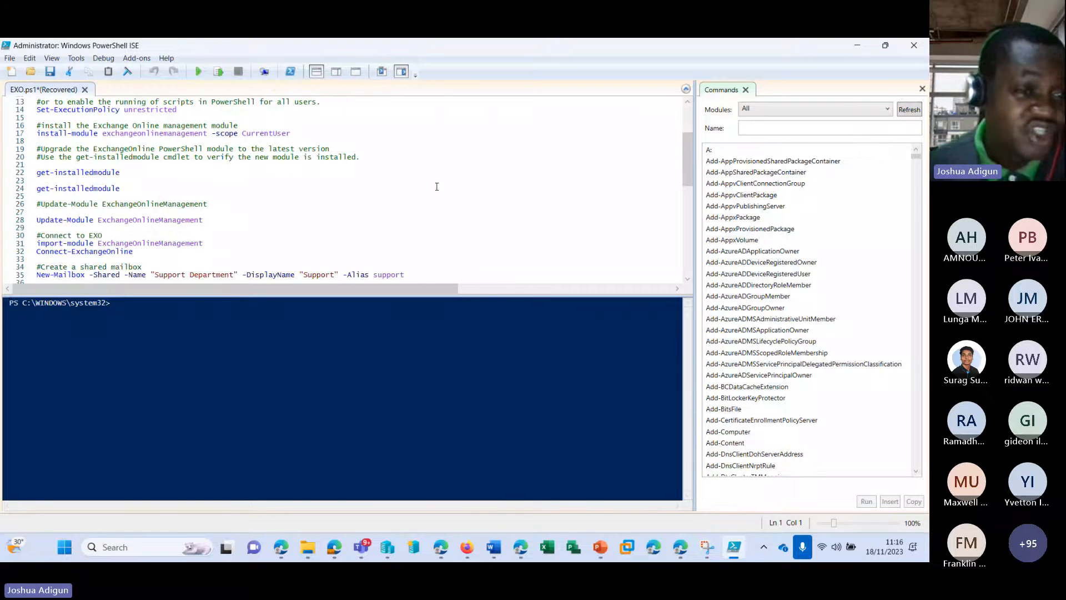
{"action": "scroll", "coordinate": [437, 182], "scroll_direction": "down", "scroll_amount": 2}
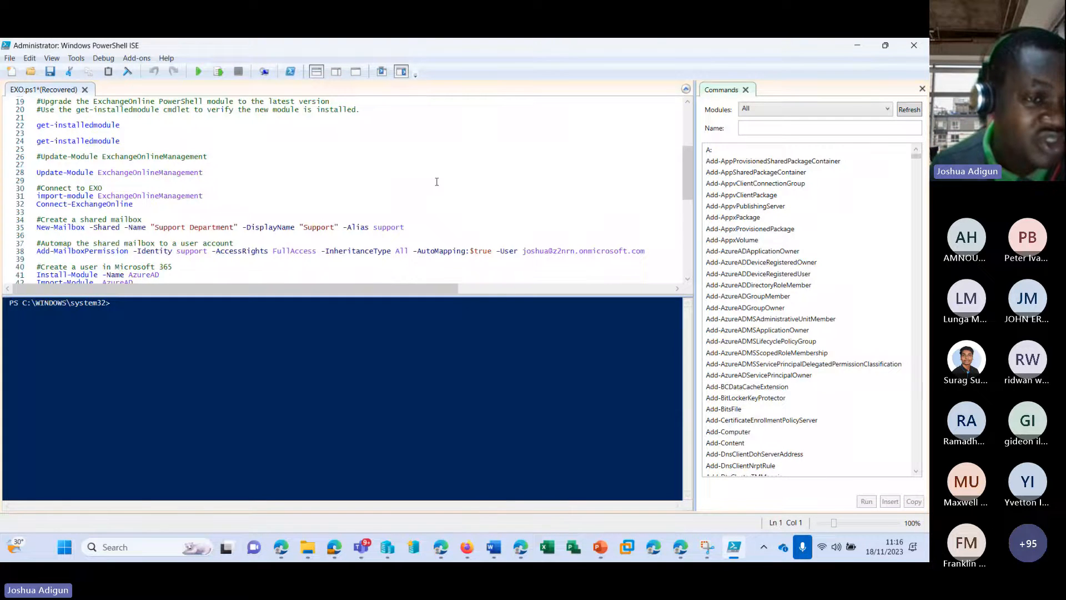
{"action": "scroll", "coordinate": [436, 182], "scroll_direction": "down", "scroll_amount": 1}
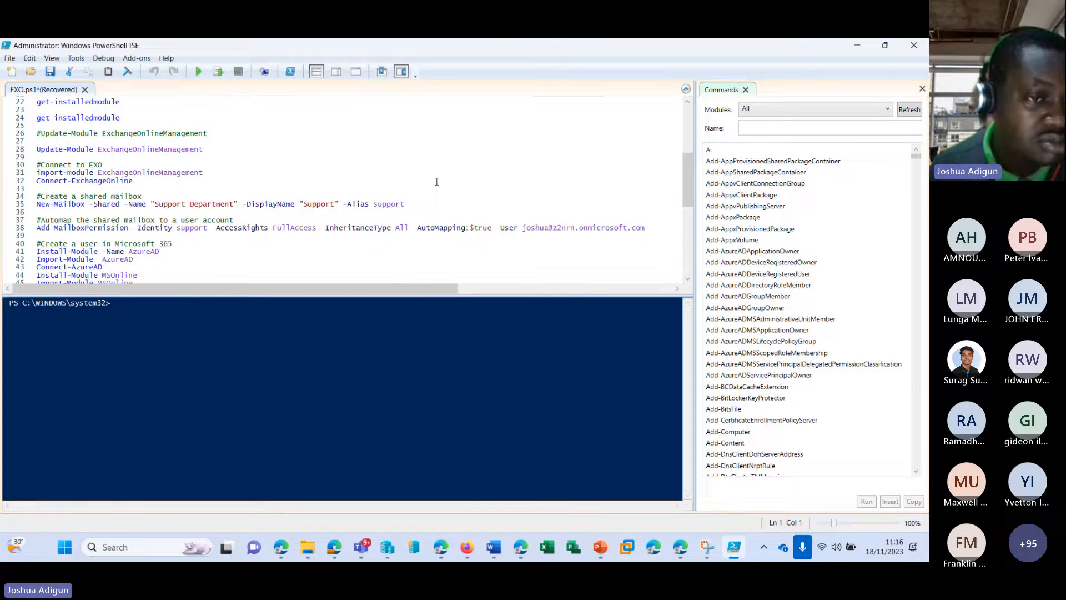
{"action": "scroll", "coordinate": [436, 182], "scroll_direction": "down", "scroll_amount": 3}
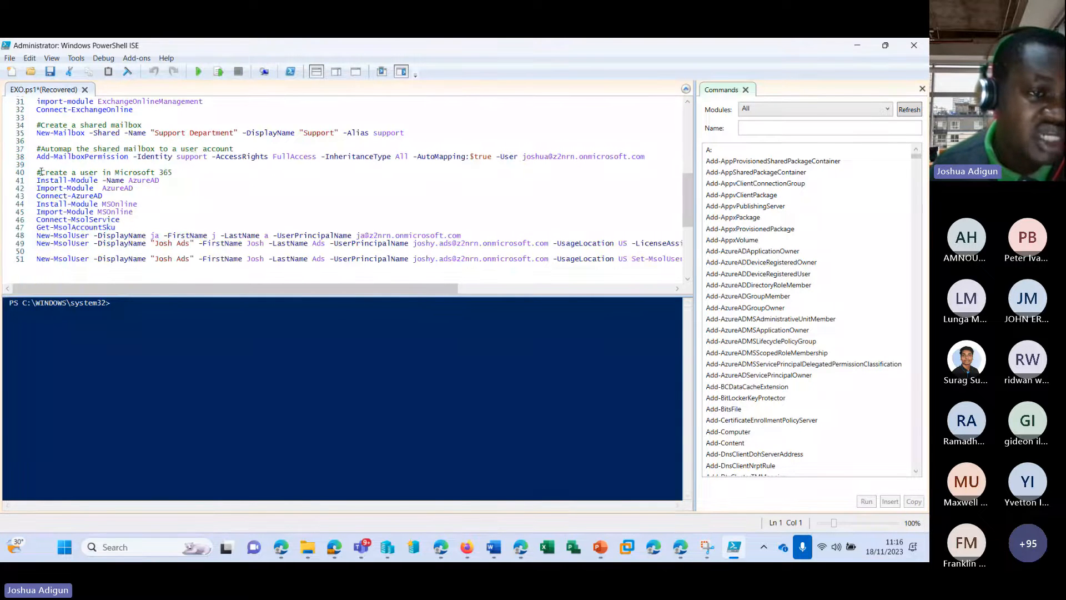
{"action": "left_click_drag", "start_coordinate": [37, 172], "coordinate": [176, 172]}
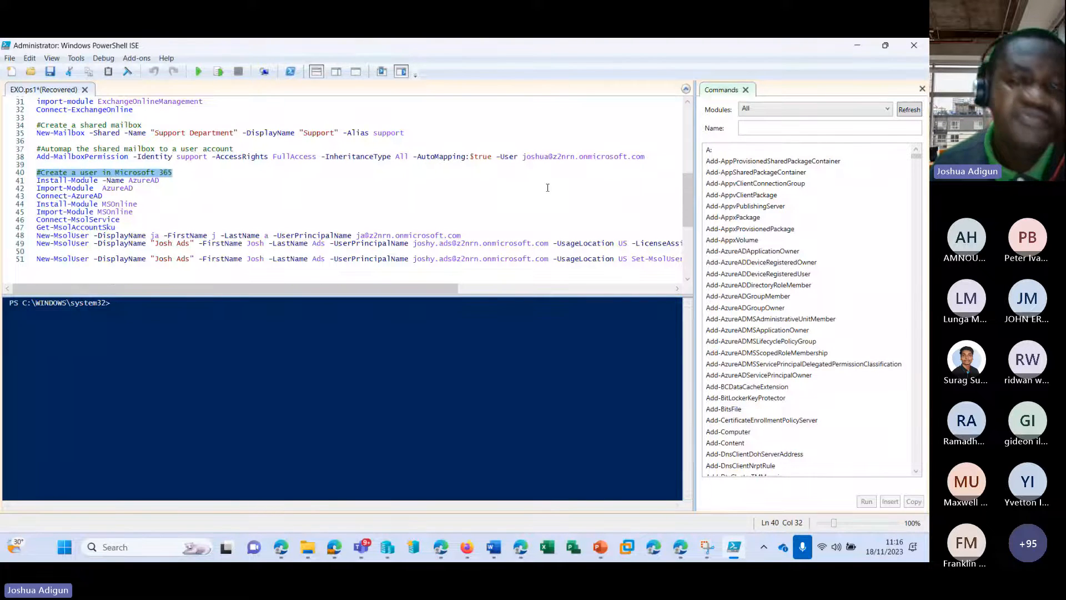
{"action": "scroll", "coordinate": [547, 188], "scroll_direction": "up", "scroll_amount": 1}
{"action": "scroll", "coordinate": [548, 188], "scroll_direction": "down", "scroll_amount": 2}
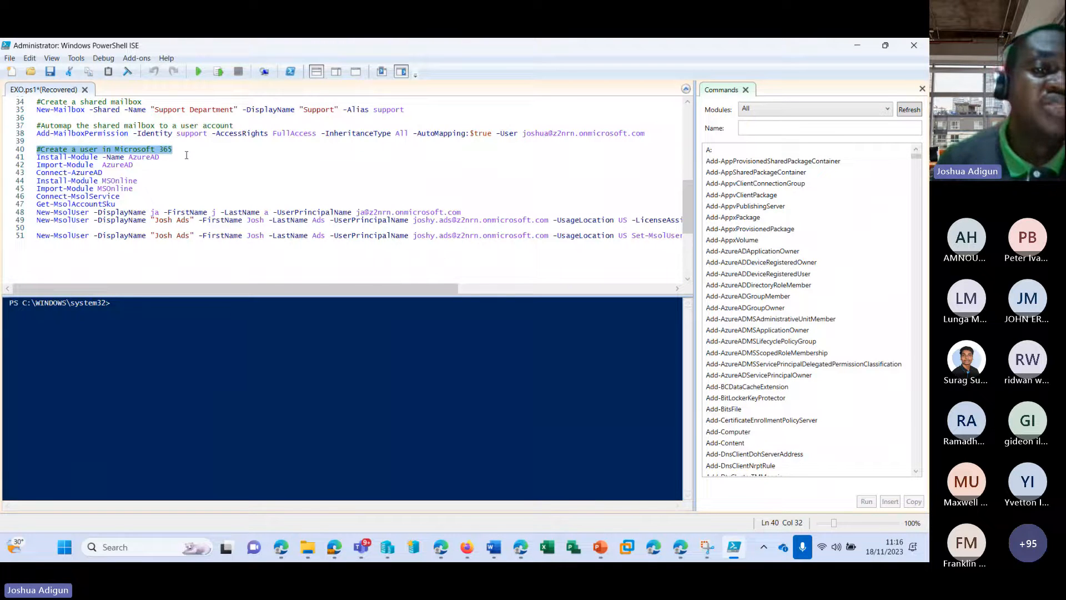
{"action": "left_click", "coordinate": [162, 160]}
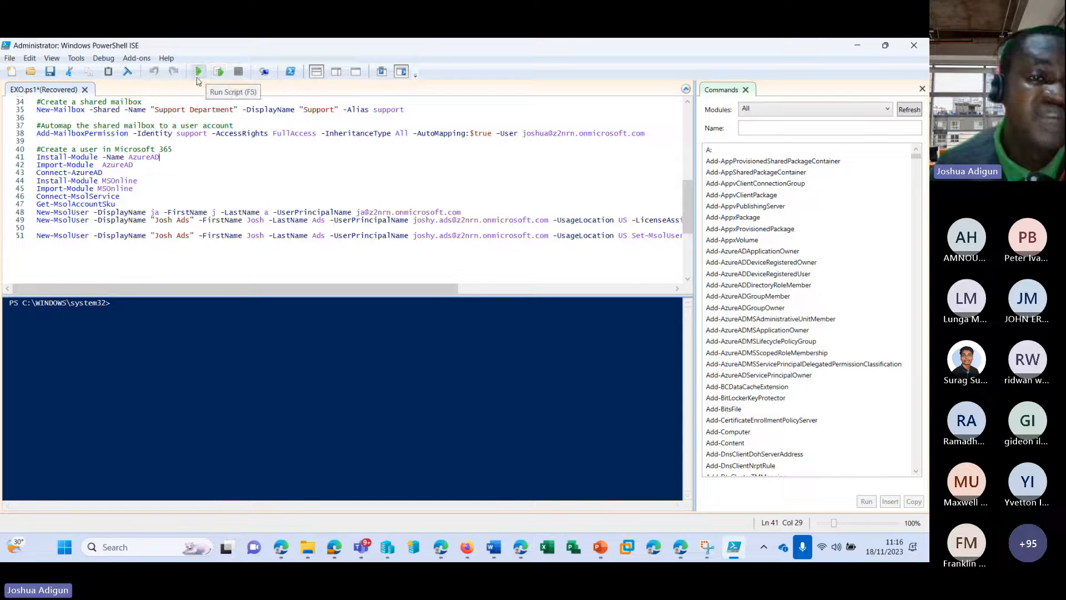
Save and run EXO.ps1, declining the untrusted repository prompt after Exchange Online Management 3.2.0 is reported
{"action": "left_click", "coordinate": [198, 79]}
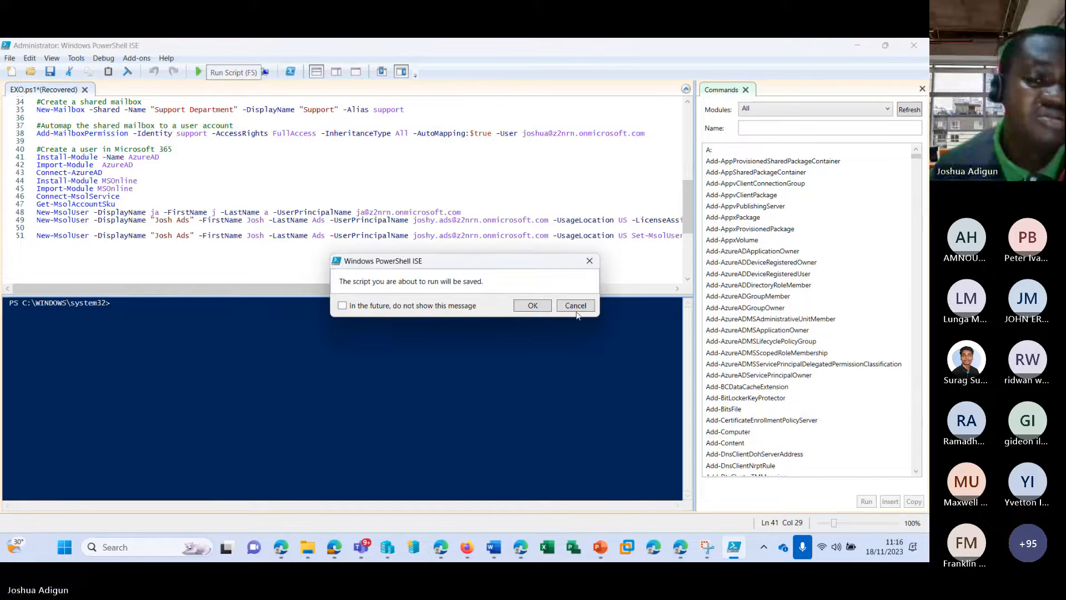
{"action": "left_click", "coordinate": [534, 304]}
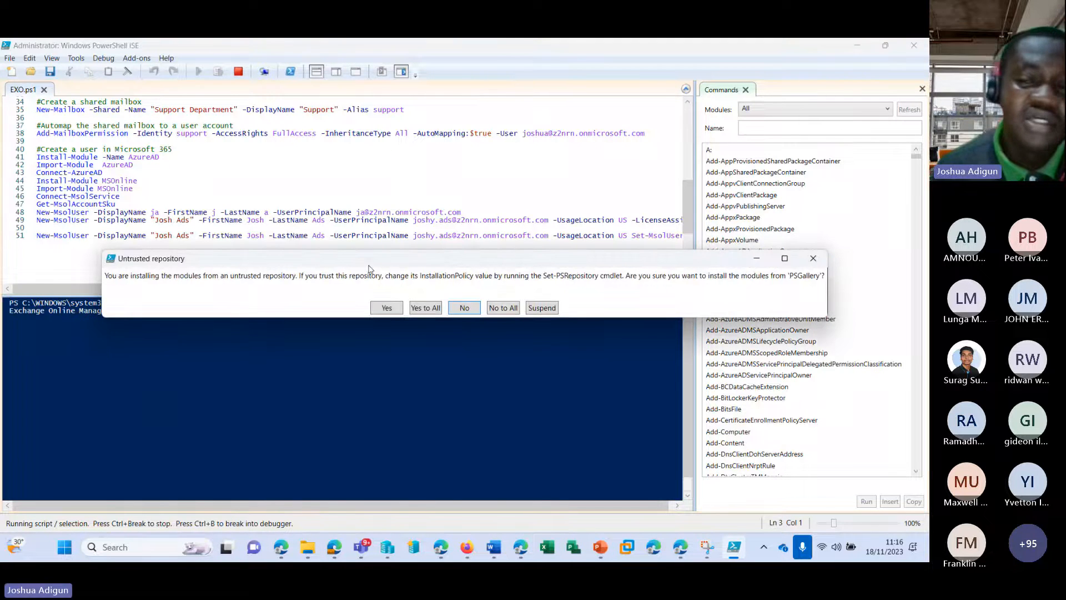
{"action": "left_click", "coordinate": [810, 258]}
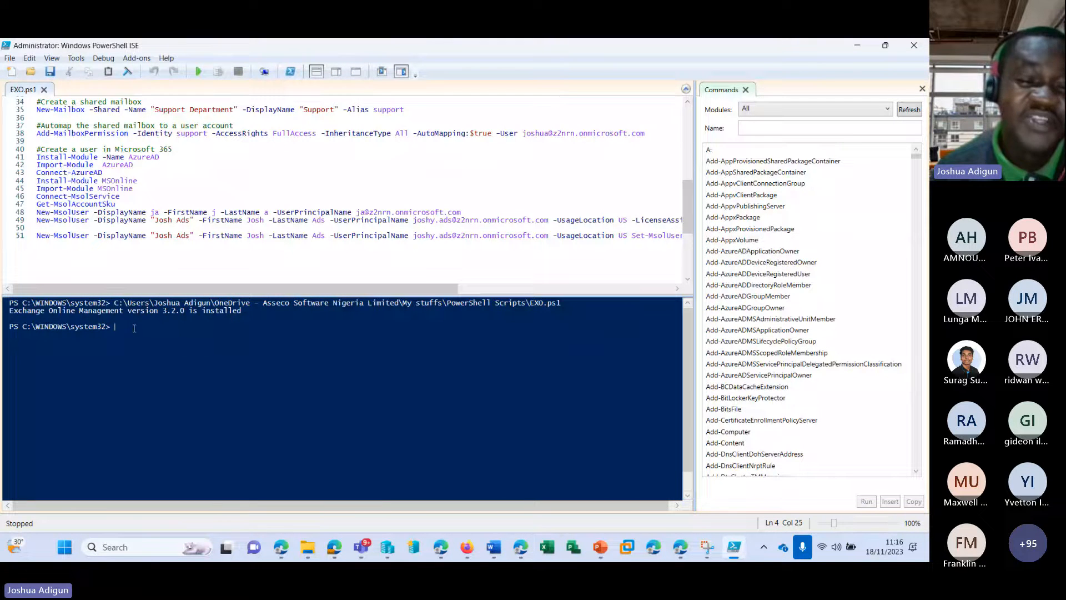
{"action": "scroll", "coordinate": [160, 198], "scroll_direction": "up", "scroll_amount": 3}
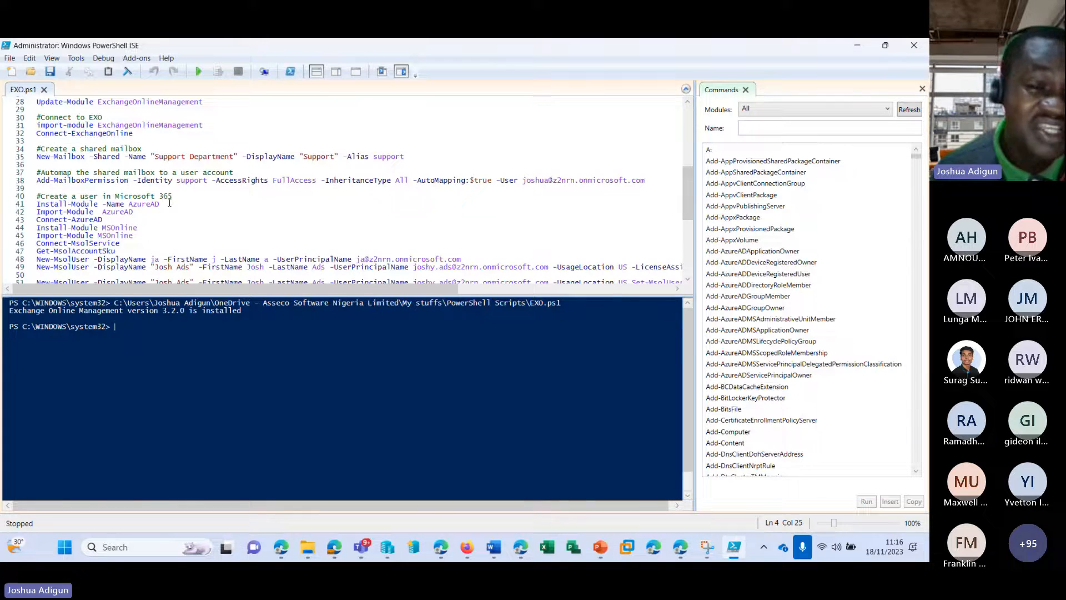
{"action": "left_click", "coordinate": [170, 204]}
Run the Install-Module AzureAD and Import-Module AzureAD lines individually, then minimize the ISE
{"action": "scroll", "coordinate": [257, 171], "scroll_direction": "down", "scroll_amount": 2}
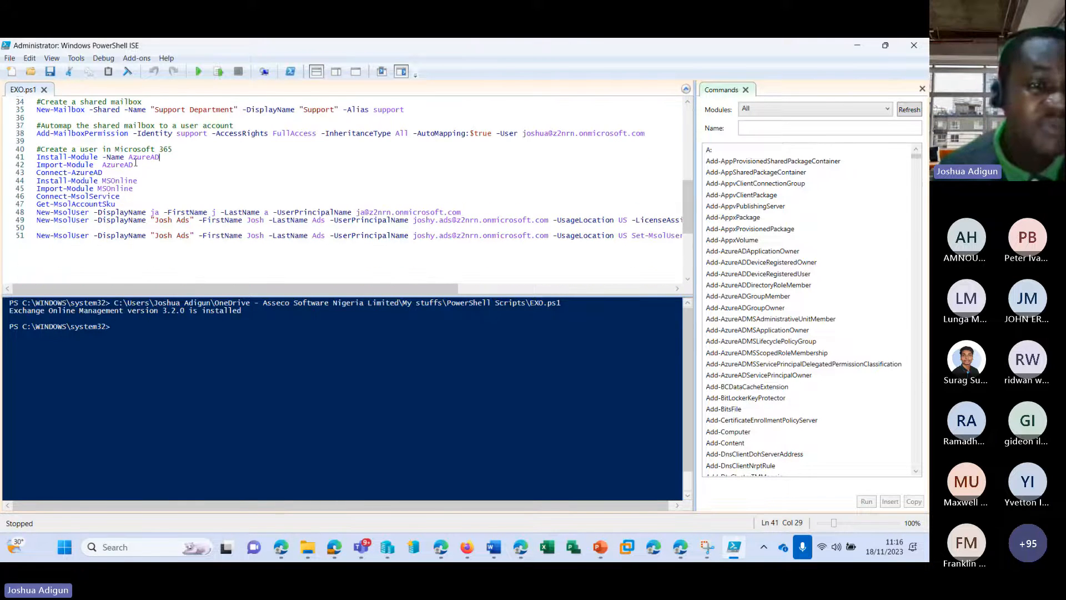
{"action": "left_click", "coordinate": [219, 71]}
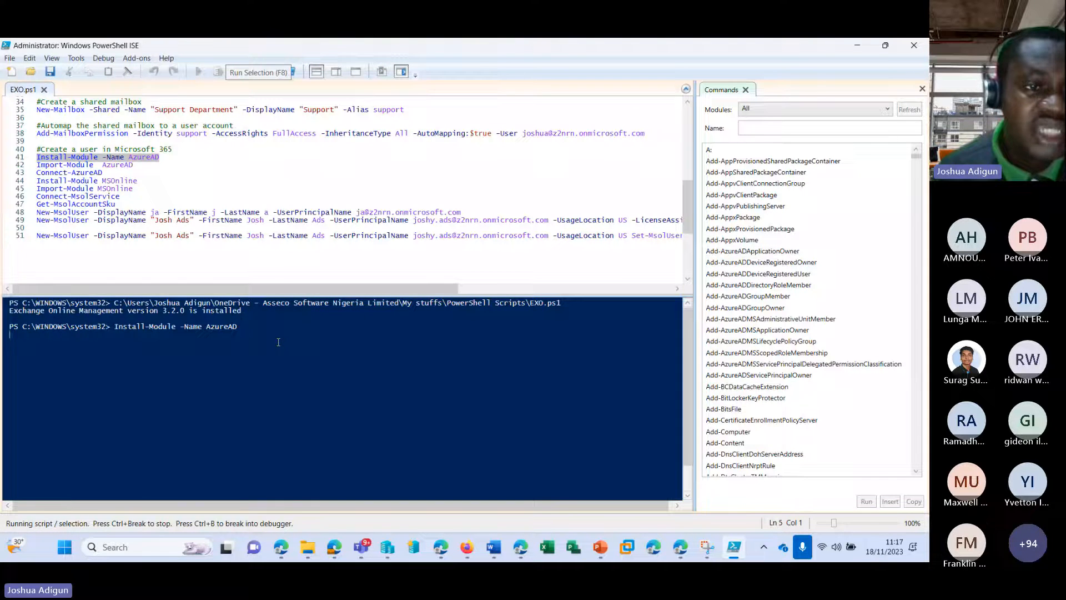
{"action": "left_click", "coordinate": [143, 164]}
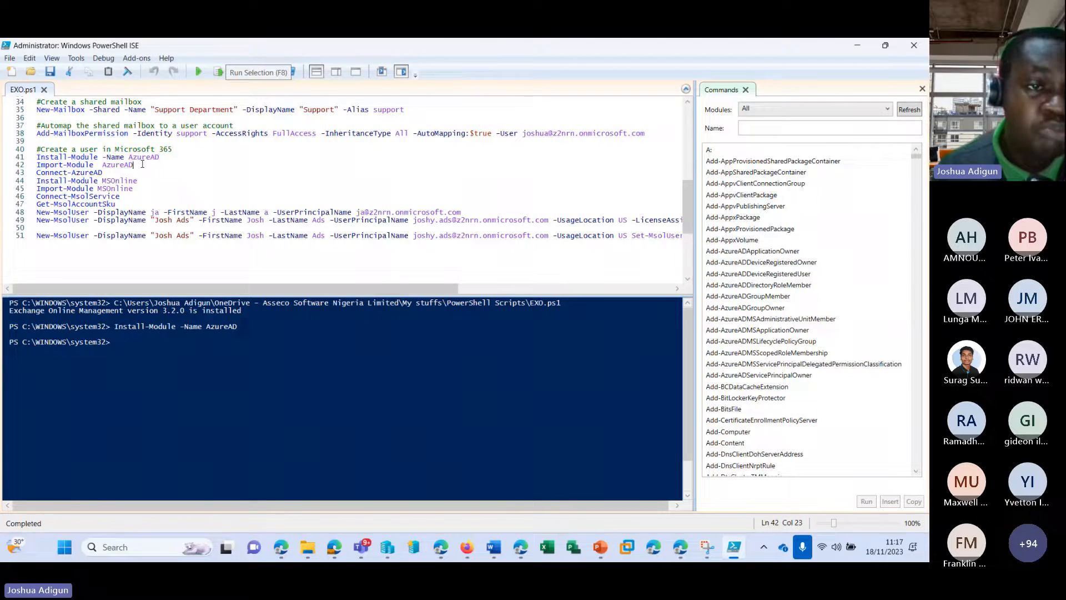
{"action": "left_click", "coordinate": [219, 72]}
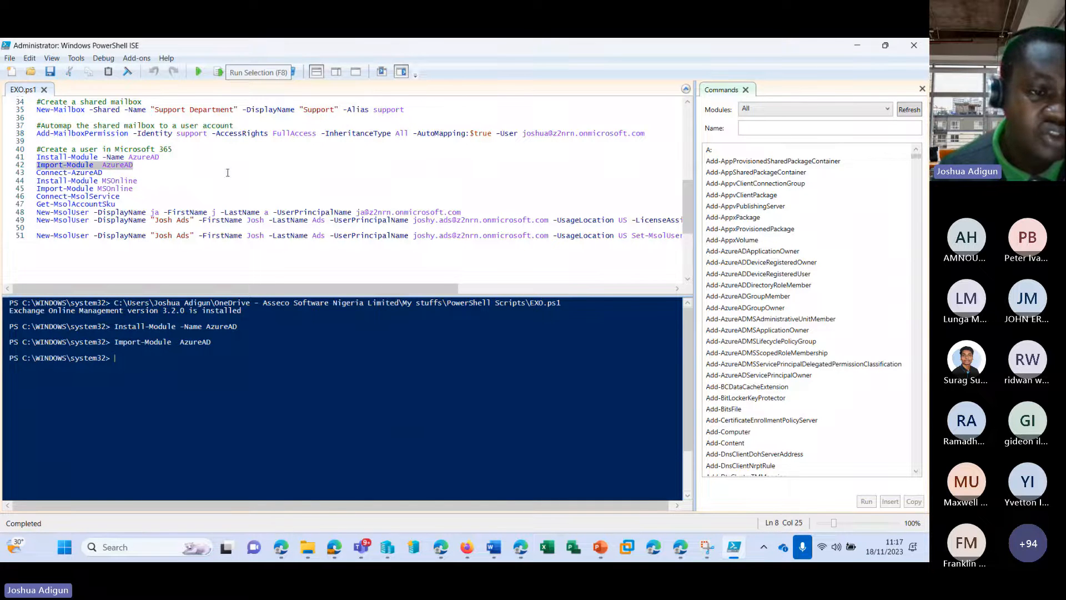
{"action": "left_click", "coordinate": [118, 173]}
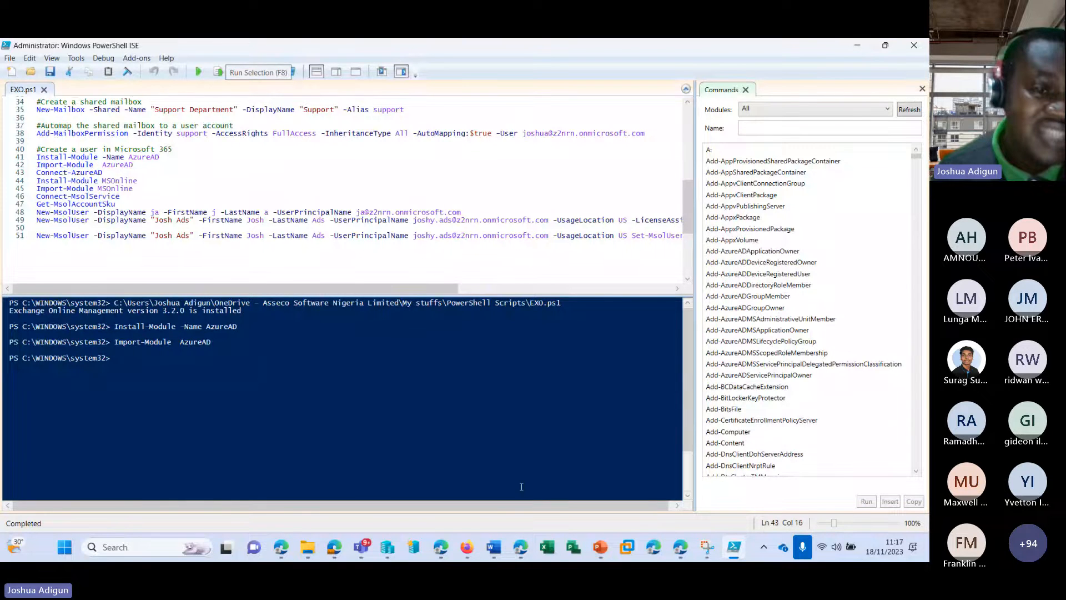
{"action": "left_click", "coordinate": [520, 547]}
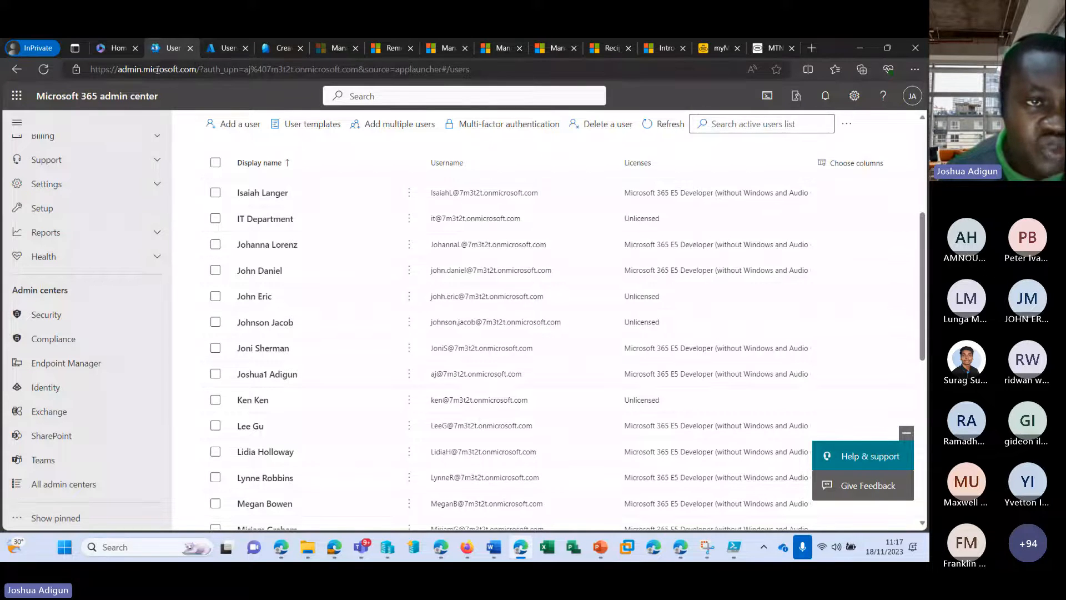
Open the Exchange admin center and close its tab, then open the SharePoint admin center in a new tab
{"action": "left_click_drag", "start_coordinate": [84, 68], "coordinate": [127, 69]}
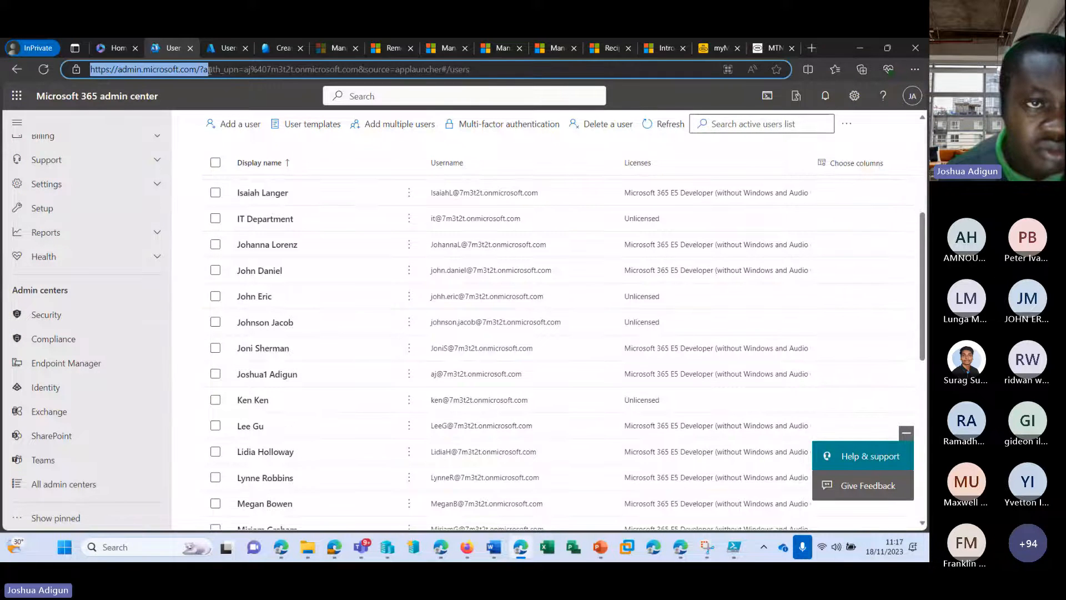
{"action": "left_click", "coordinate": [208, 93]}
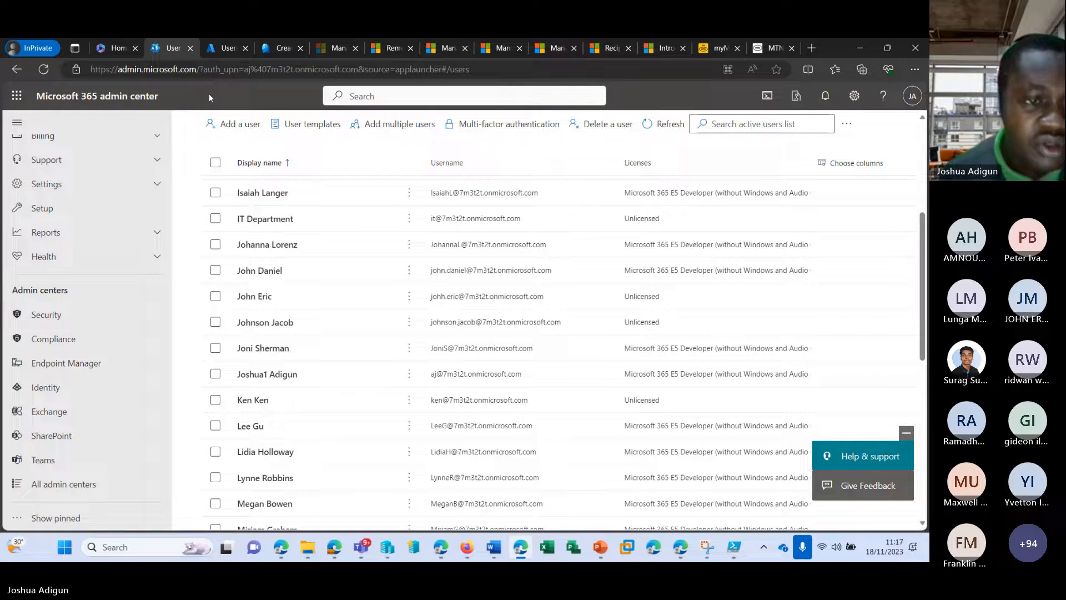
{"action": "left_click", "coordinate": [56, 414]}
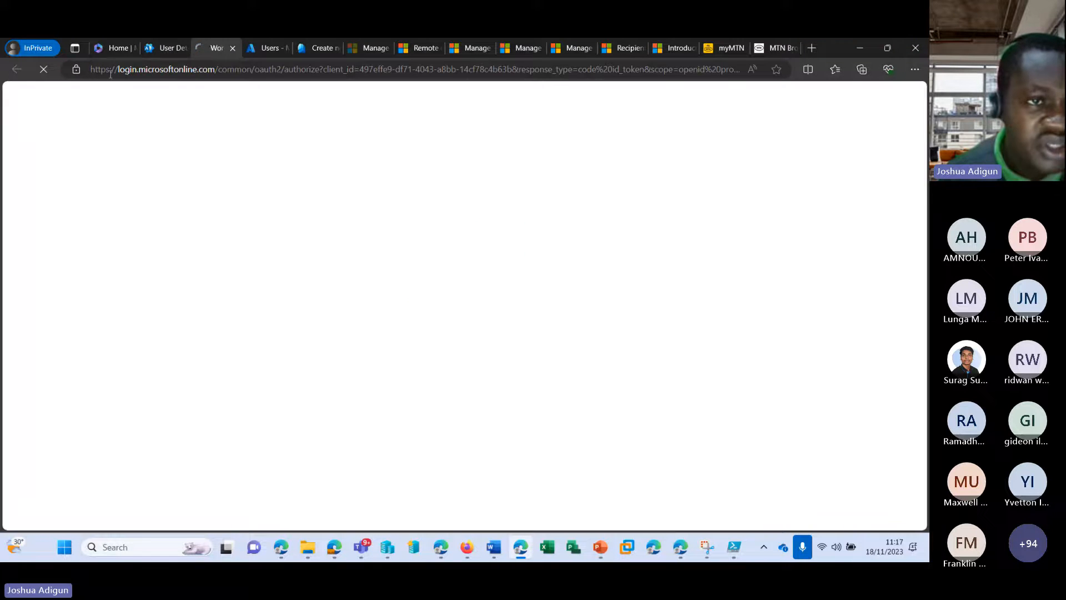
{"action": "left_click_drag", "start_coordinate": [117, 70], "coordinate": [156, 69]}
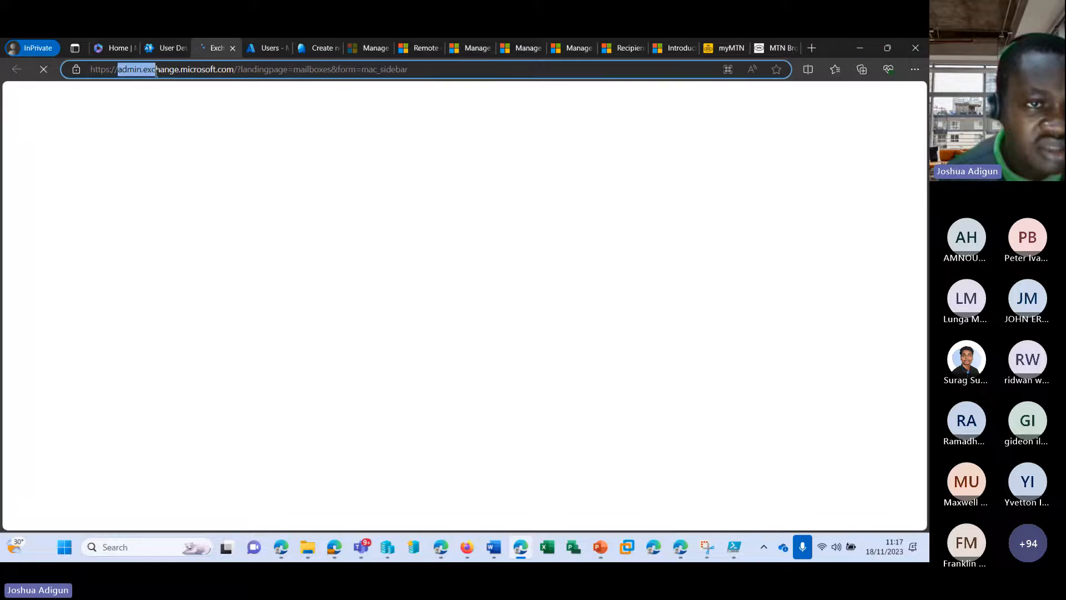
{"action": "left_click", "coordinate": [233, 48]}
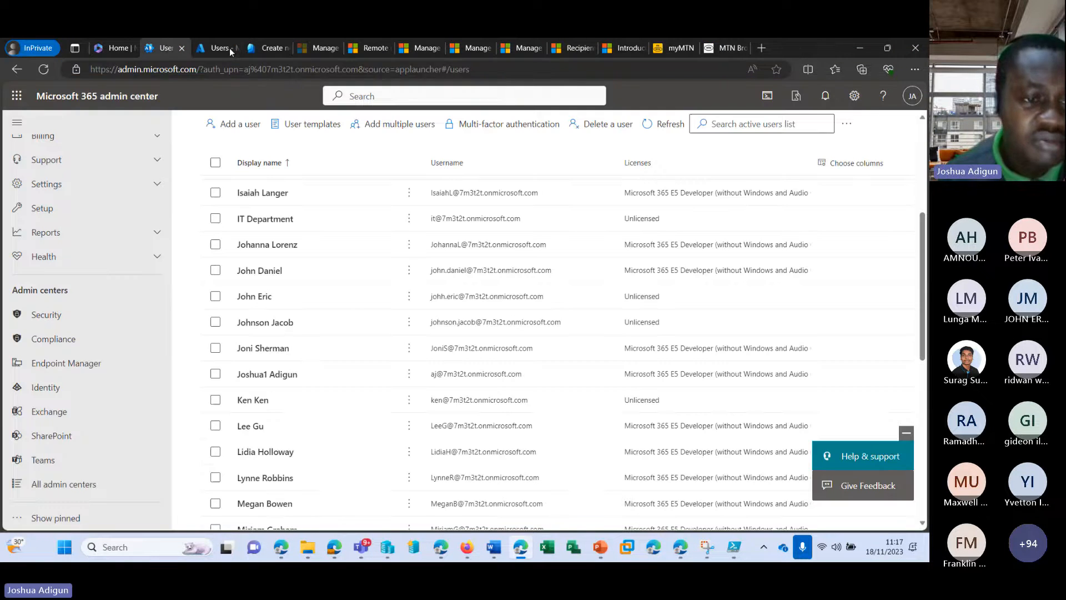
{"action": "left_click", "coordinate": [55, 435]}
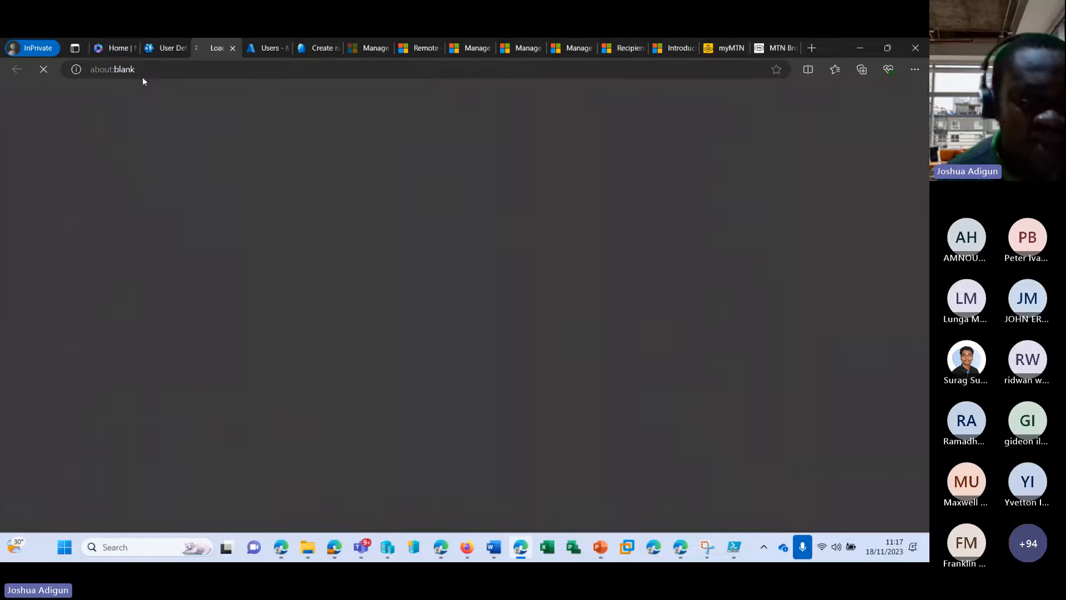
{"action": "left_click_drag", "start_coordinate": [101, 69], "coordinate": [195, 70]}
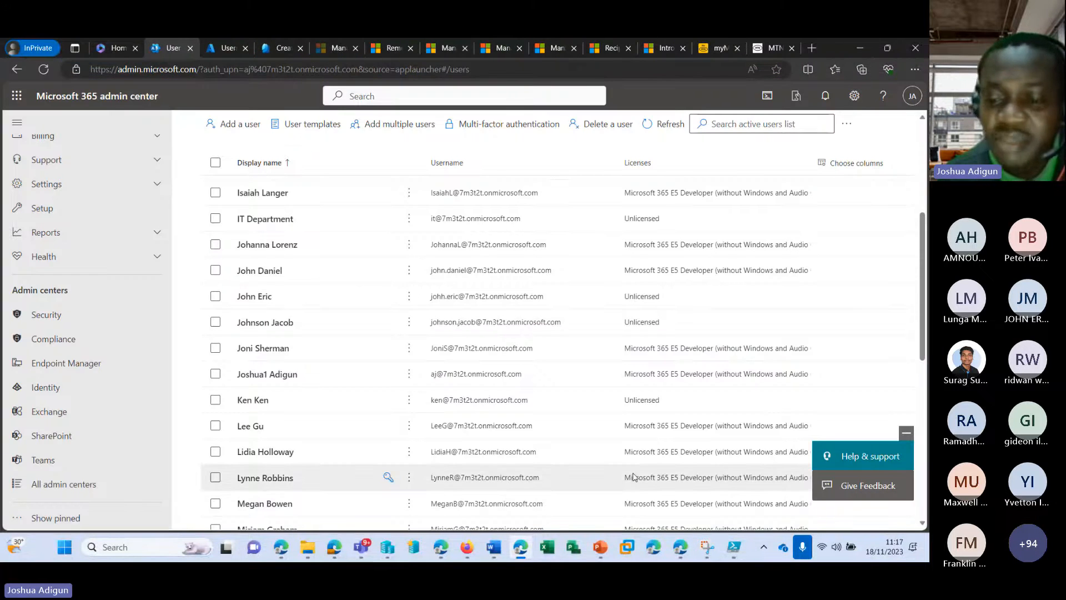
Back in PowerShell ISE, run line 43, Connect-AzureAD, to start the Azure AD sign-in
{"action": "left_click", "coordinate": [735, 550]}
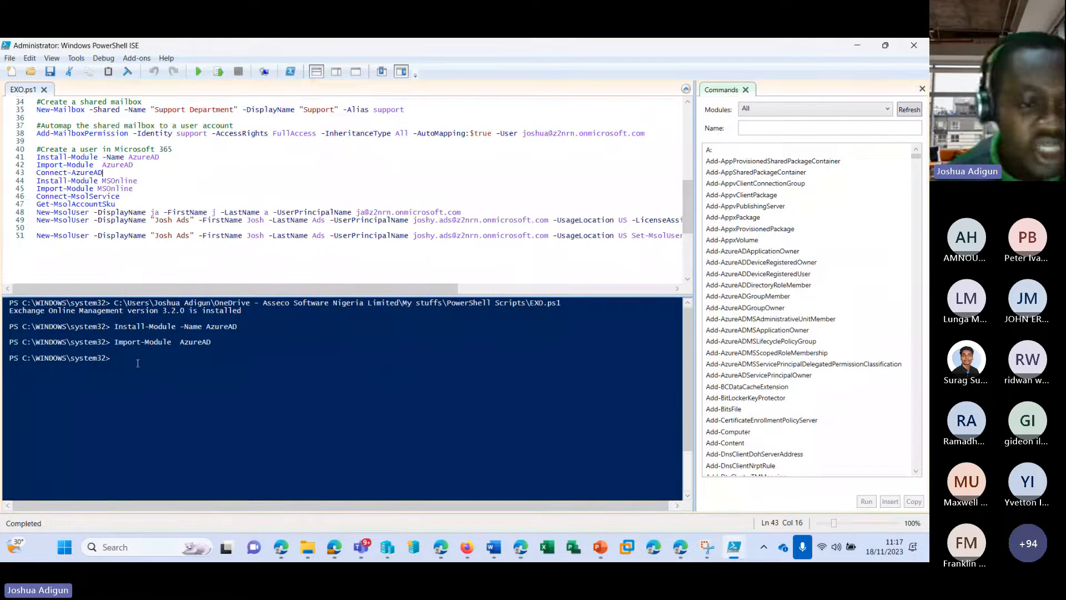
{"action": "left_click", "coordinate": [144, 361]}
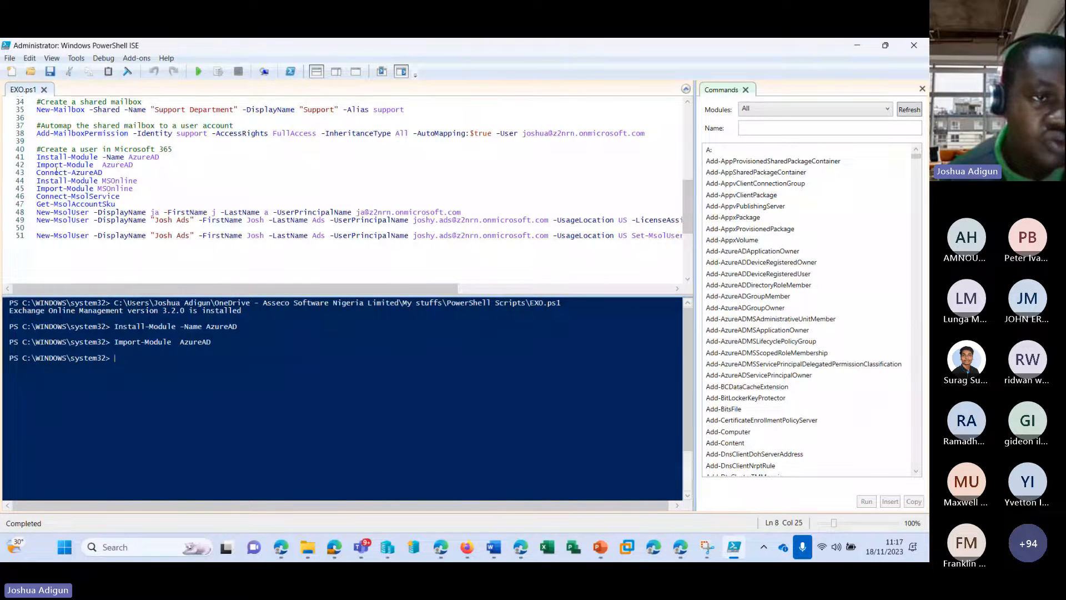
{"action": "left_click", "coordinate": [104, 172]}
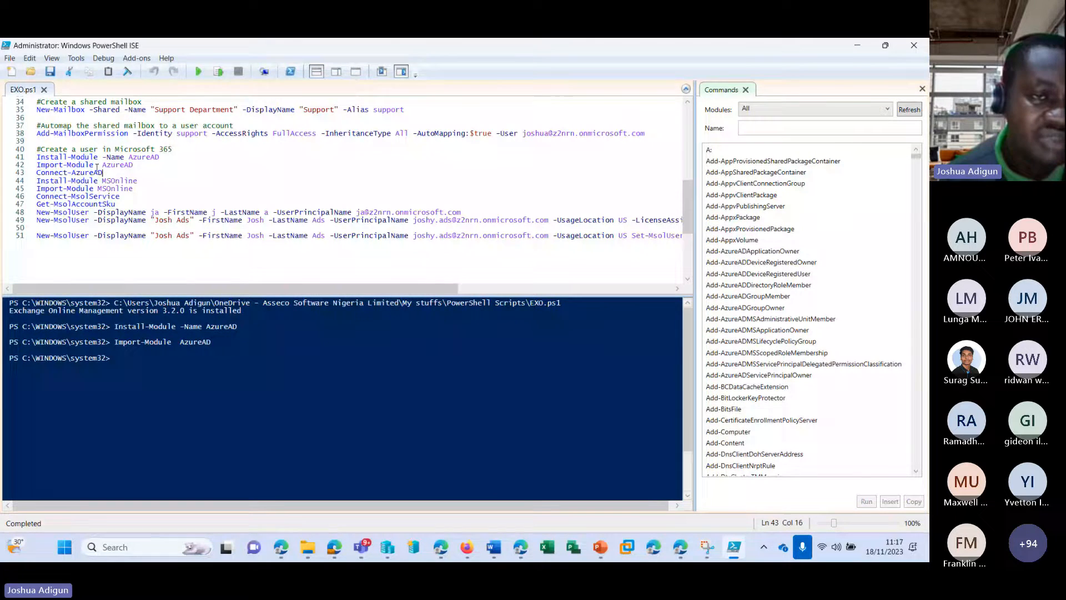
{"action": "key", "text": "shift+Home"}
{"action": "left_click", "coordinate": [218, 72]}
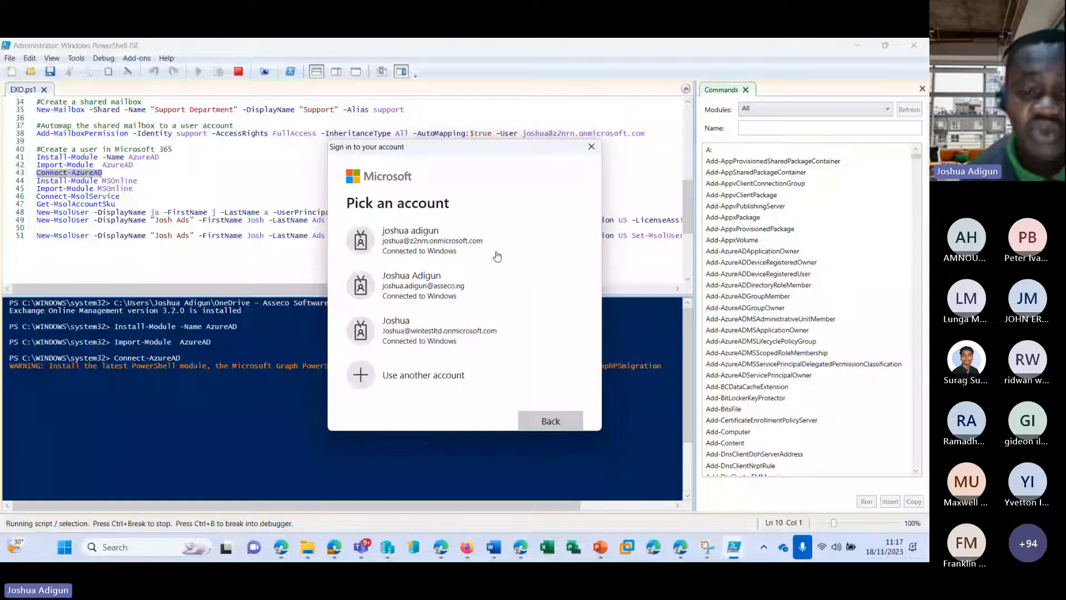
Complete the Connect-AzureAD sign-in with a different admin account and its password
{"action": "scroll", "coordinate": [483, 261], "scroll_direction": "down", "scroll_amount": 1}
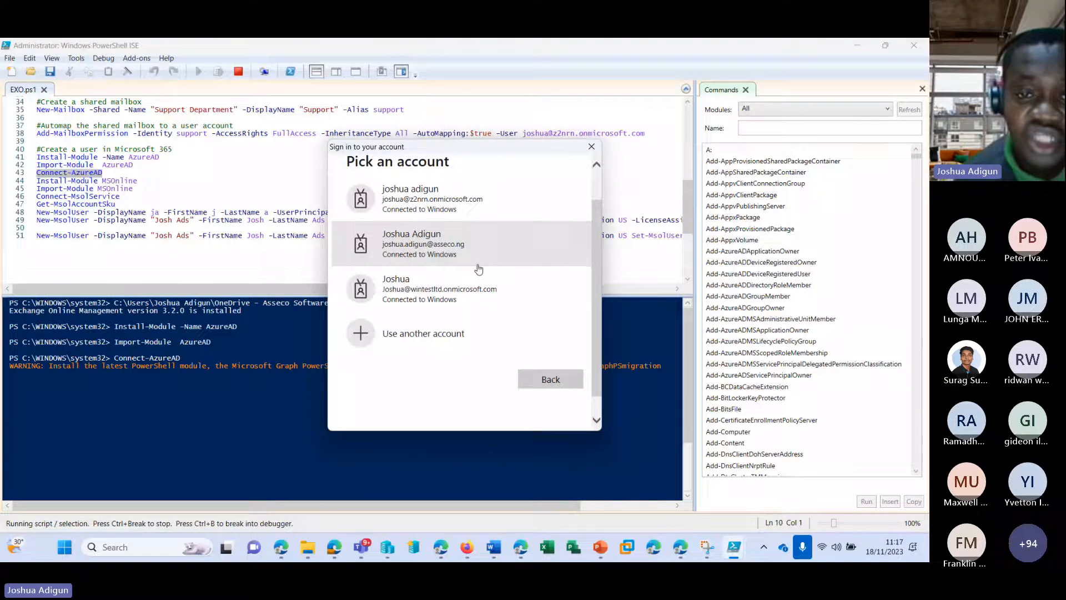
{"action": "scroll", "coordinate": [476, 300], "scroll_direction": "down", "scroll_amount": 1}
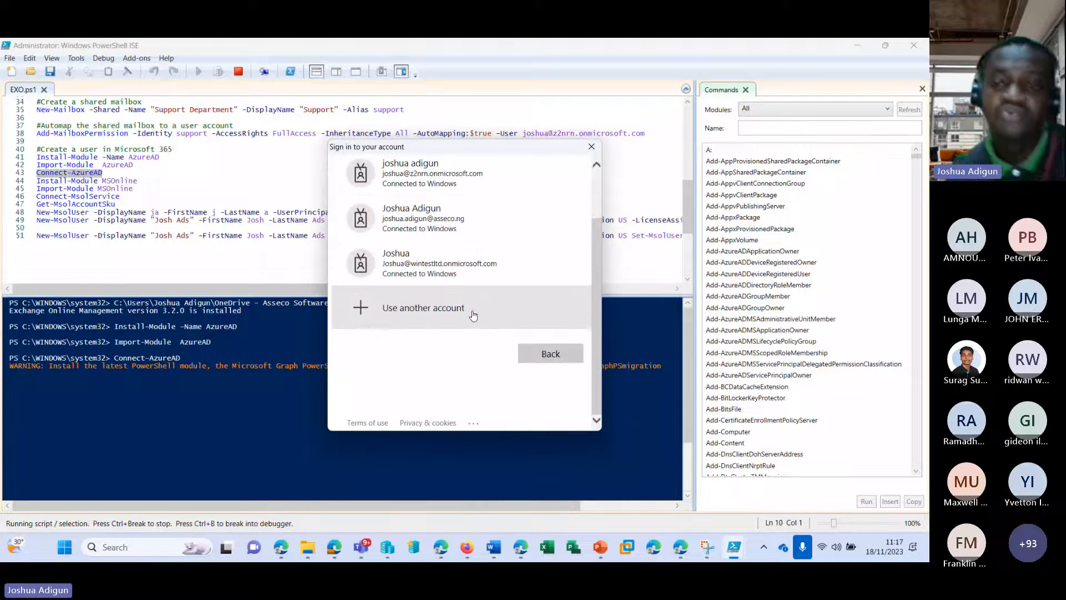
{"action": "left_click", "coordinate": [473, 315]}
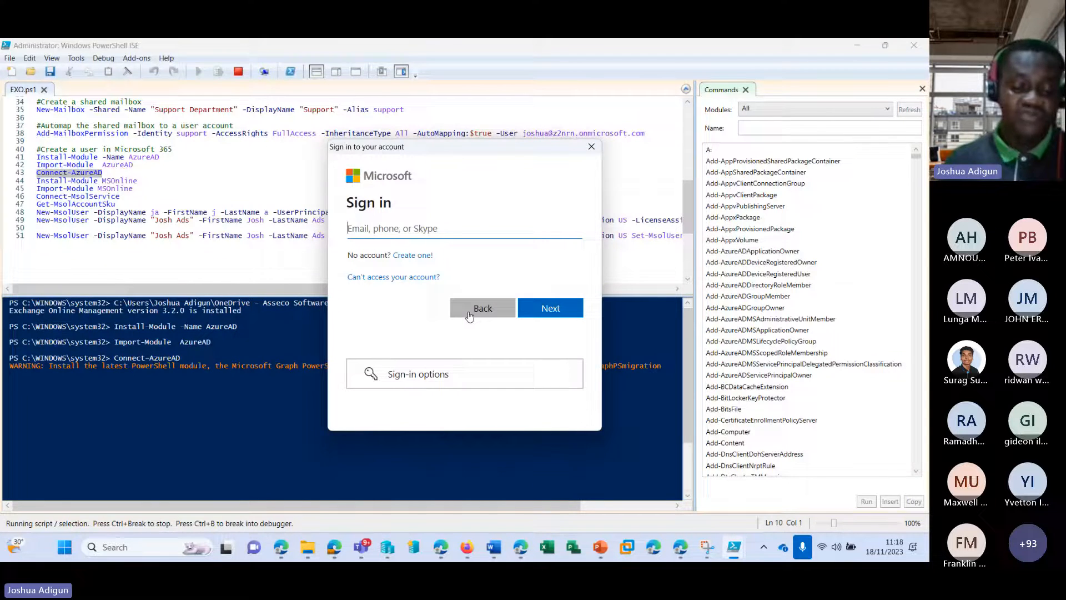
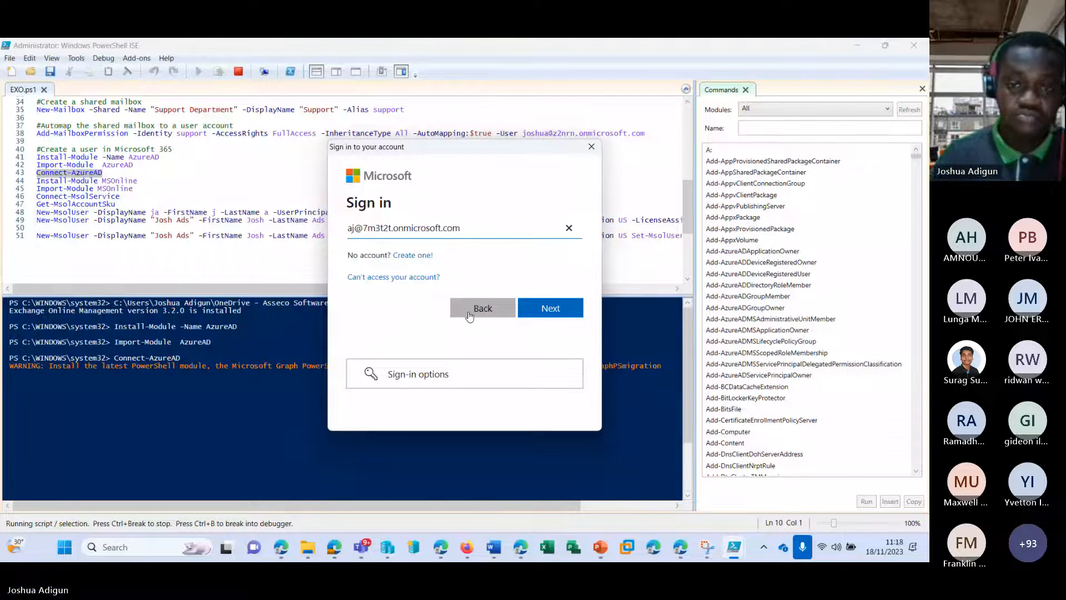
{"action": "left_click", "coordinate": [555, 309]}
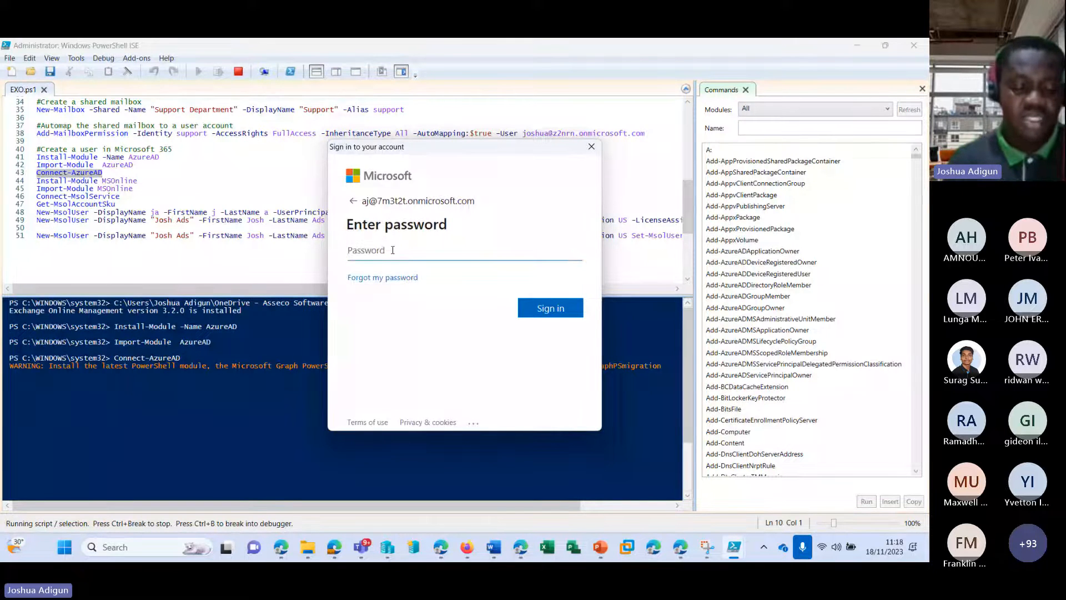
{"action": "type", "text": "•••••••••••"}
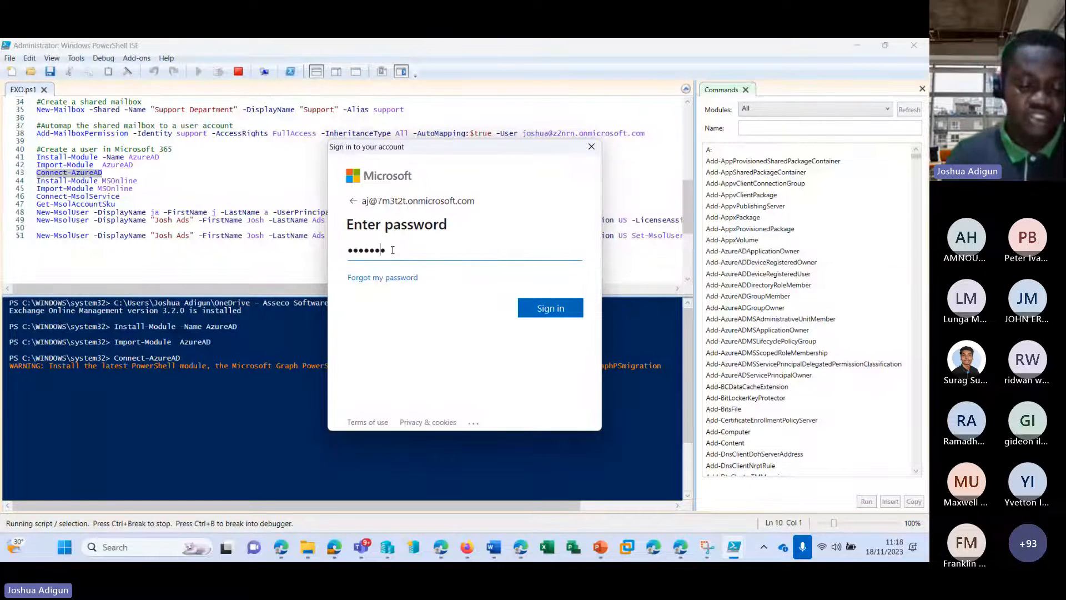
{"action": "type", "text": "•••••"}
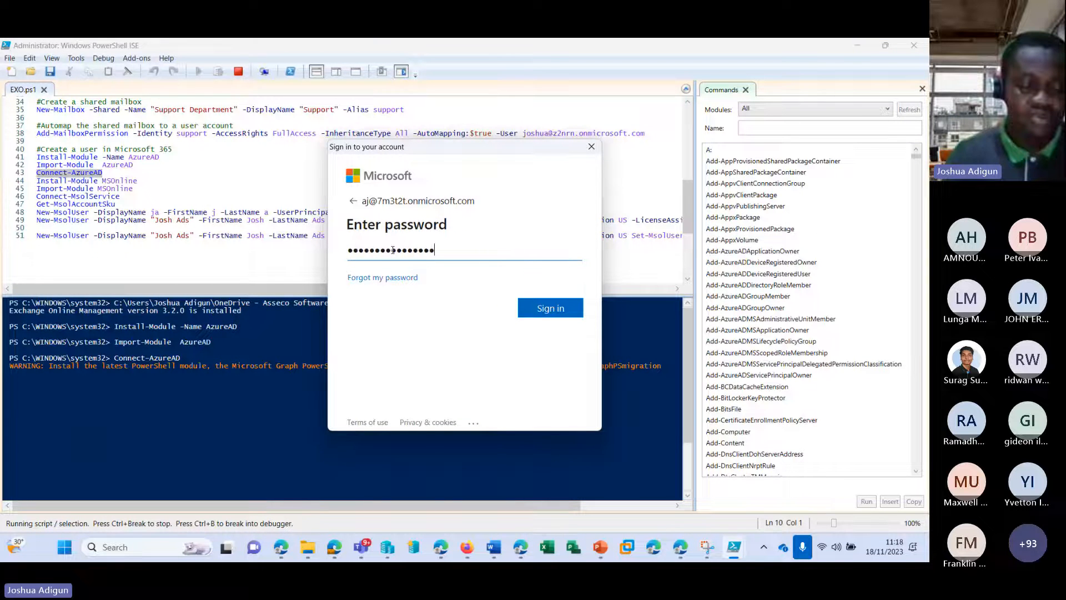
{"action": "key", "text": "Return"}
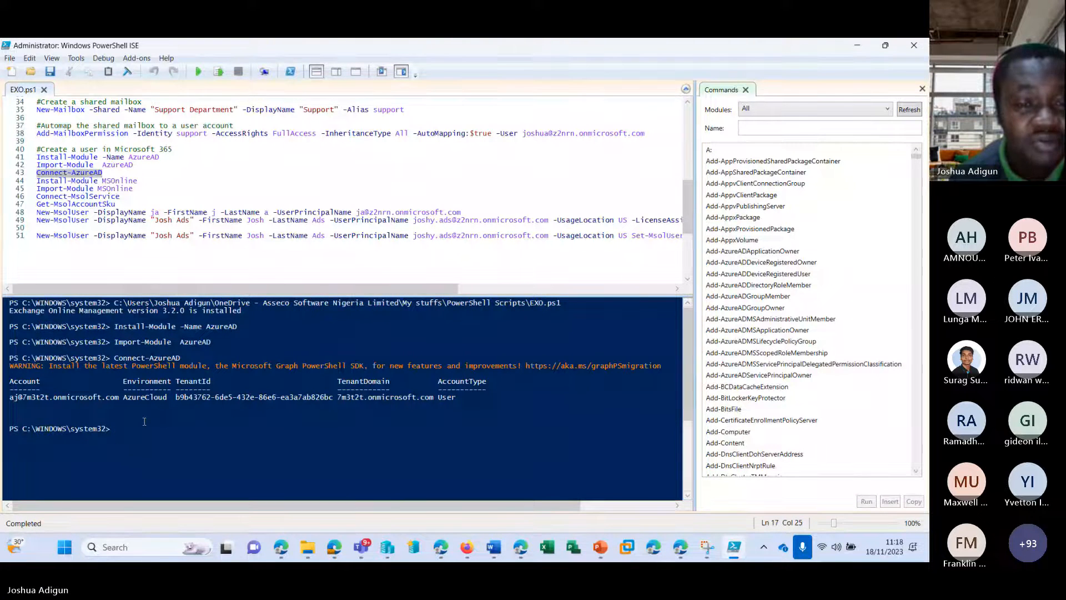
Run Install-Module MSOnline on line 44, trusting PSGallery with Yes to All
{"action": "left_click", "coordinate": [145, 179]}
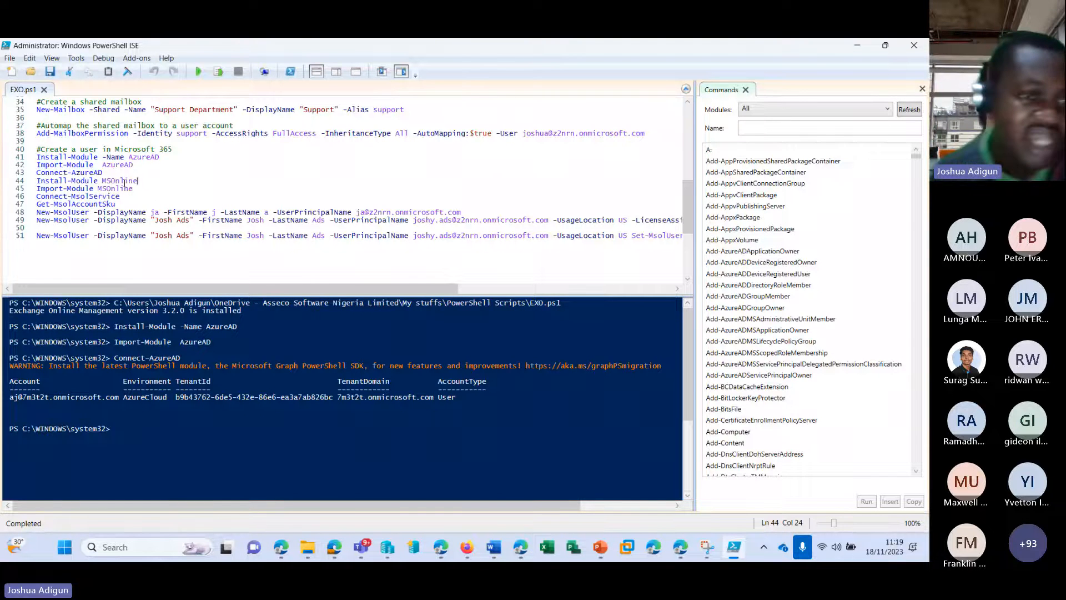
{"action": "left_click", "coordinate": [219, 71]}
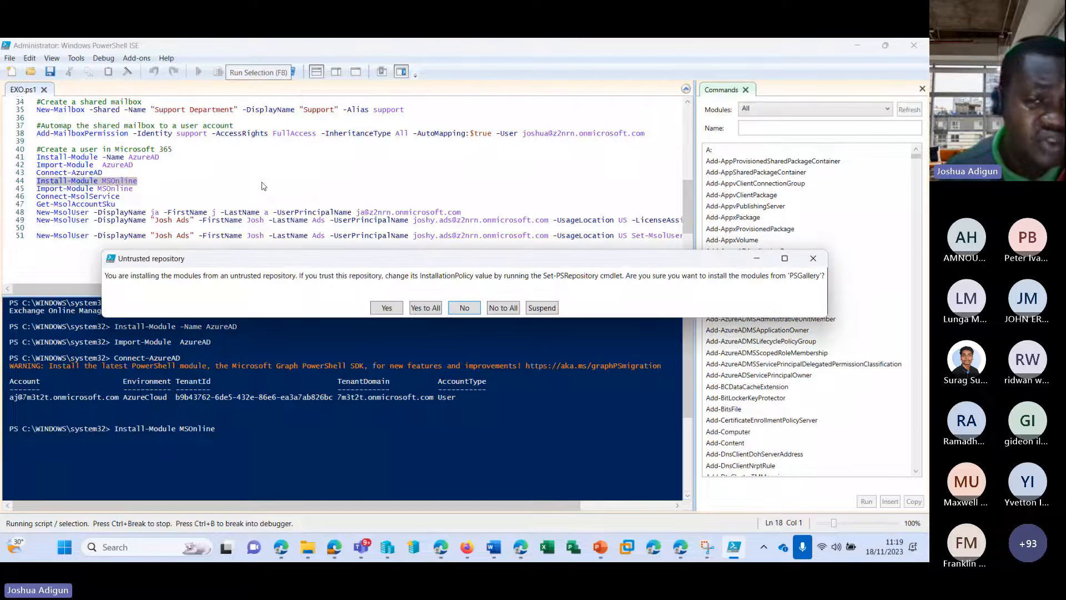
{"action": "left_click", "coordinate": [428, 308]}
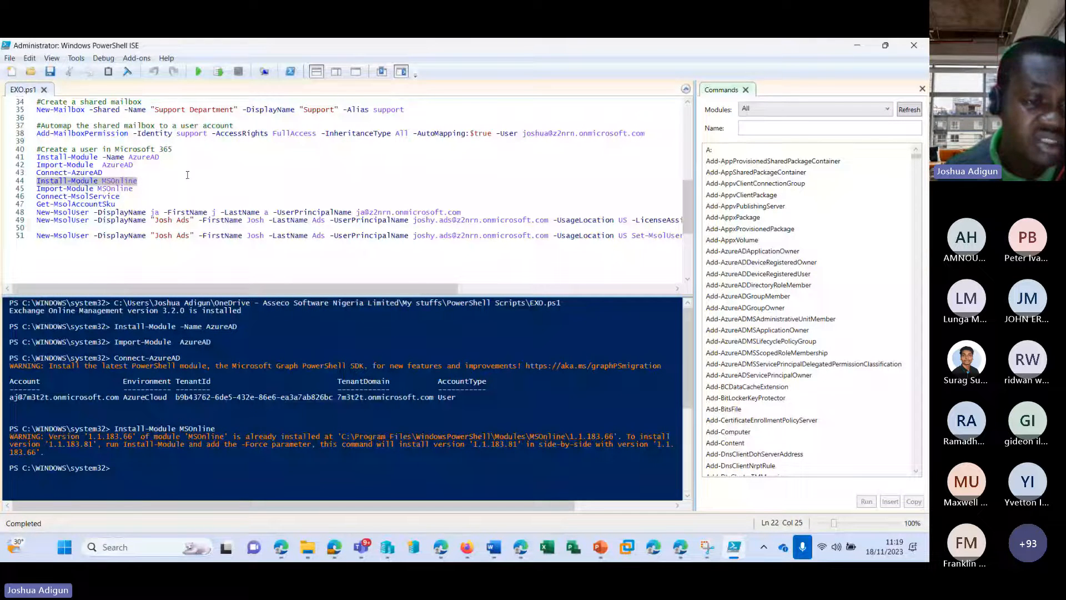
Run Import-Module MSOnline on line 45 to load the module
{"action": "left_click_drag", "start_coordinate": [133, 189], "coordinate": [36, 189]}
{"action": "left_click", "coordinate": [218, 71]}
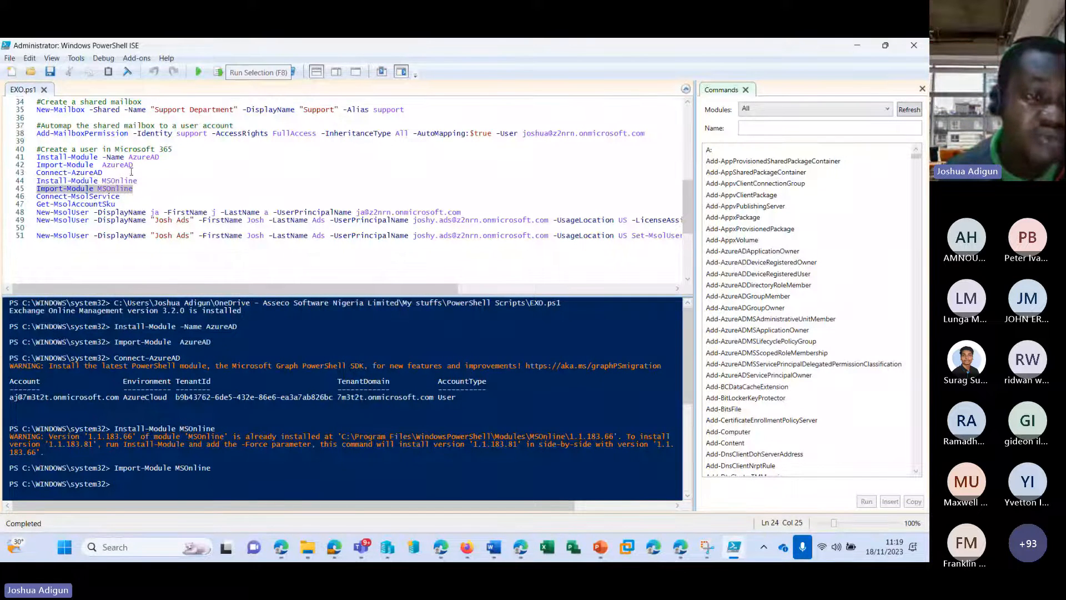
{"action": "left_click_drag", "start_coordinate": [126, 196], "coordinate": [37, 197]}
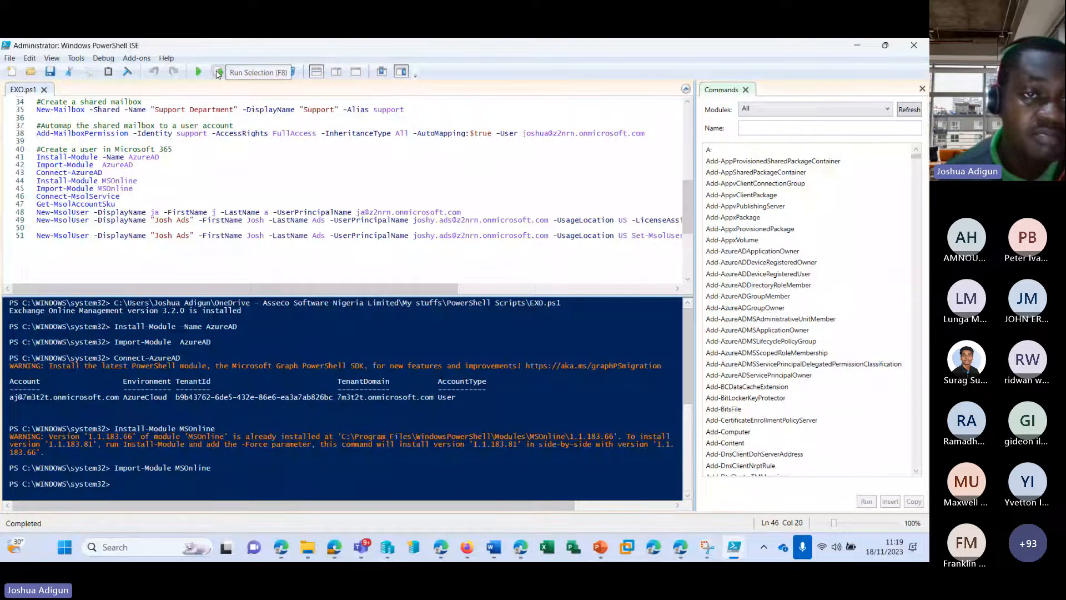
Run Connect-MsolService, sign in with the admin account and password, then bring up the Teams meeting
{"action": "key", "text": "F8"}
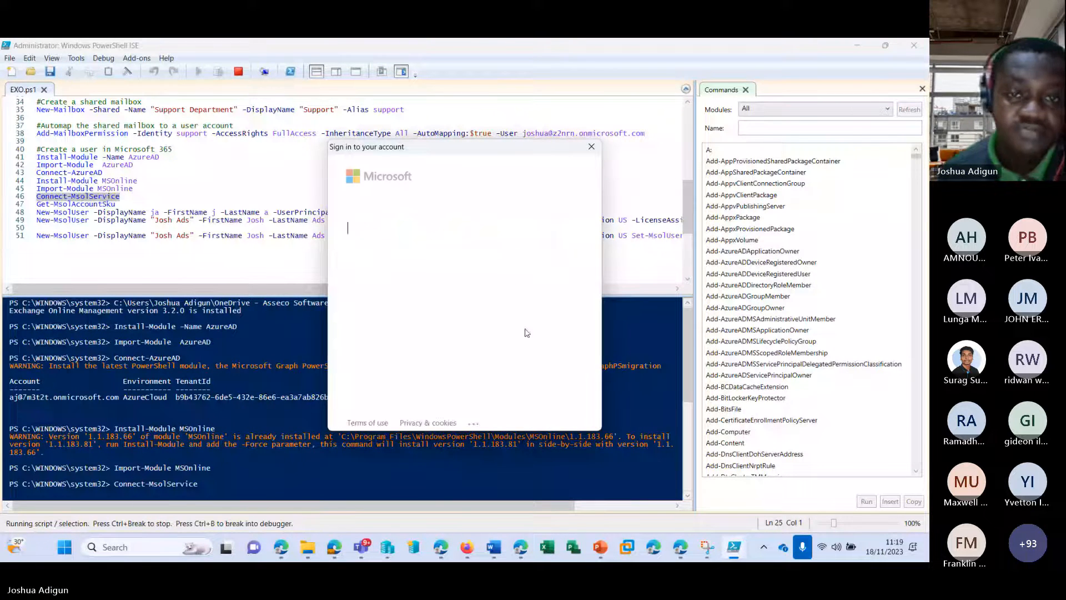
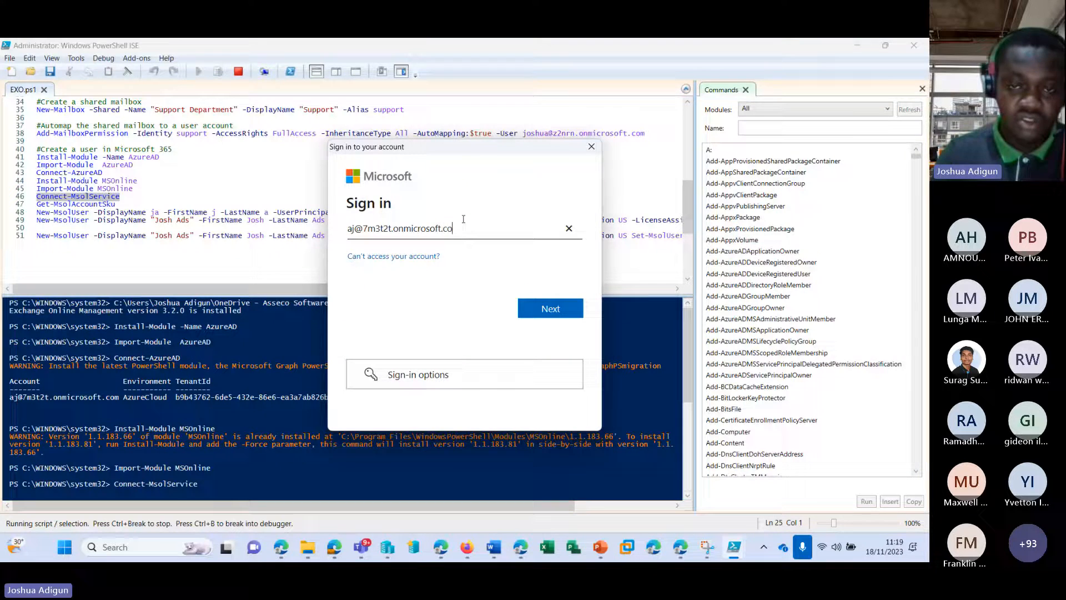
{"action": "left_click", "coordinate": [547, 308]}
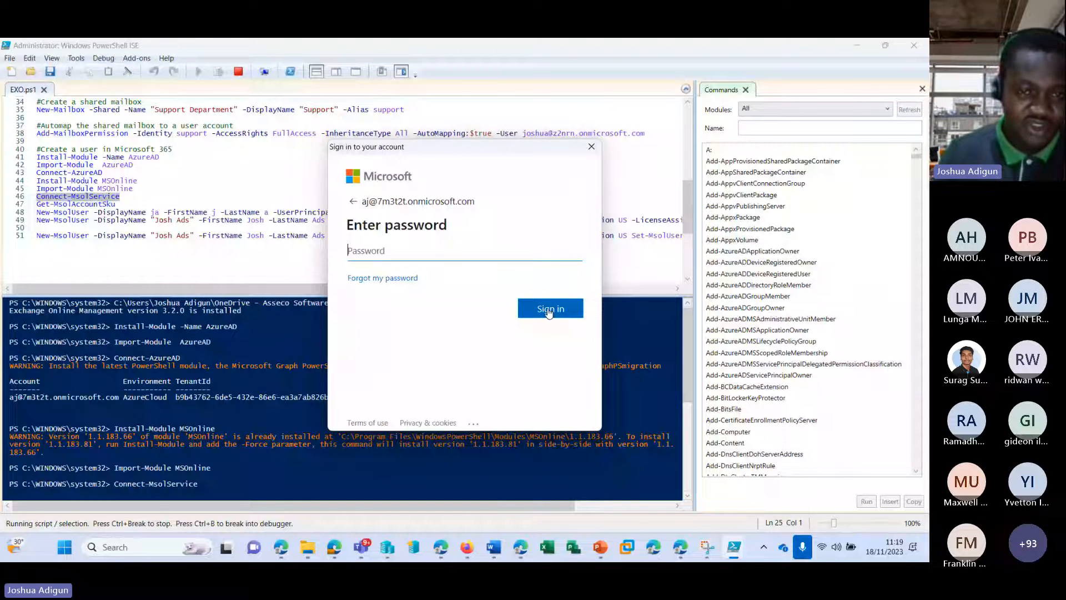
{"action": "type", "text": "••••••"}
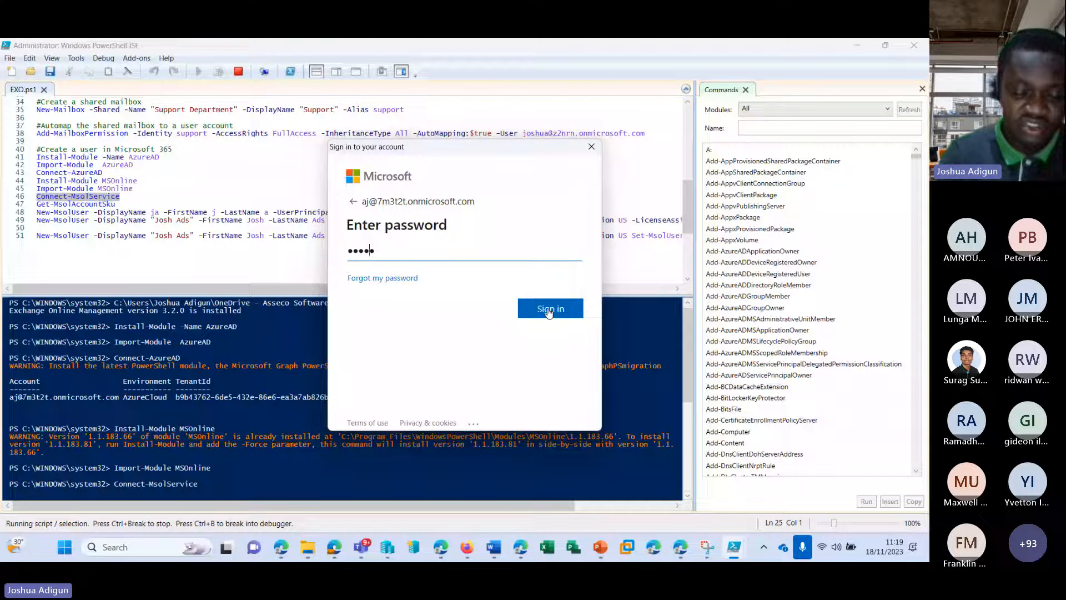
{"action": "type", "text": "••••••••••"}
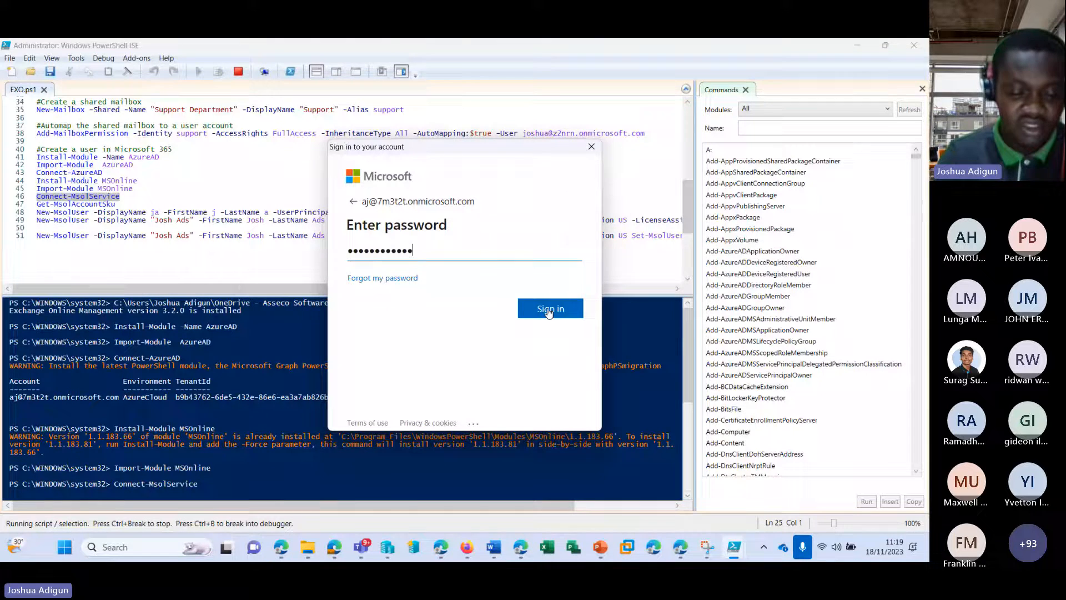
{"action": "left_click", "coordinate": [549, 309]}
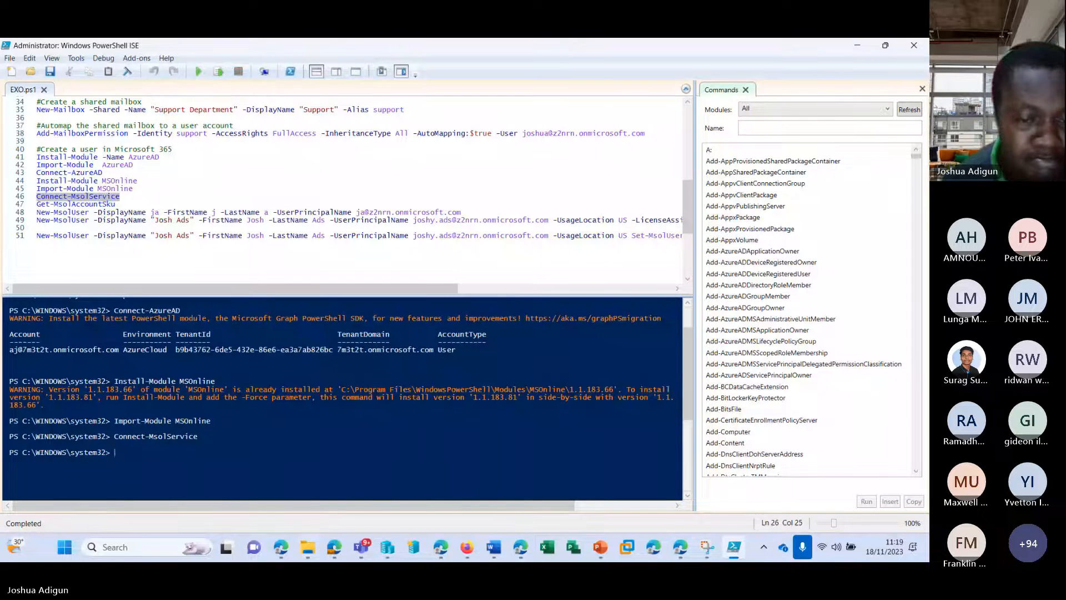
{"action": "mouse_move", "coordinate": [362, 547]}
{"action": "left_click", "coordinate": [377, 451]}
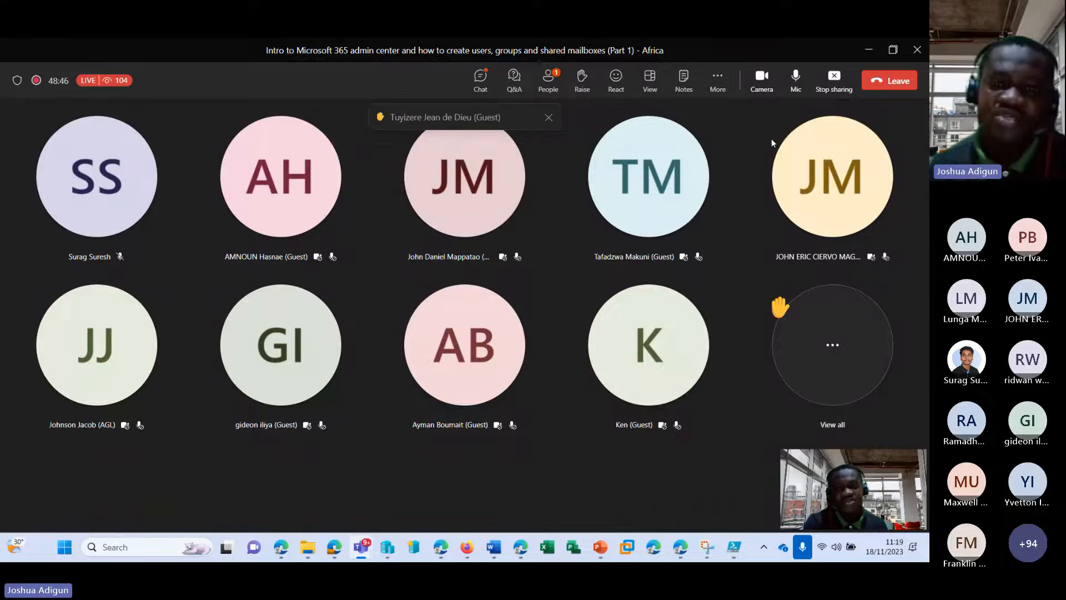
Minimize the Teams meeting window to get back to the EXO.ps1 script
{"action": "left_click", "coordinate": [865, 56]}
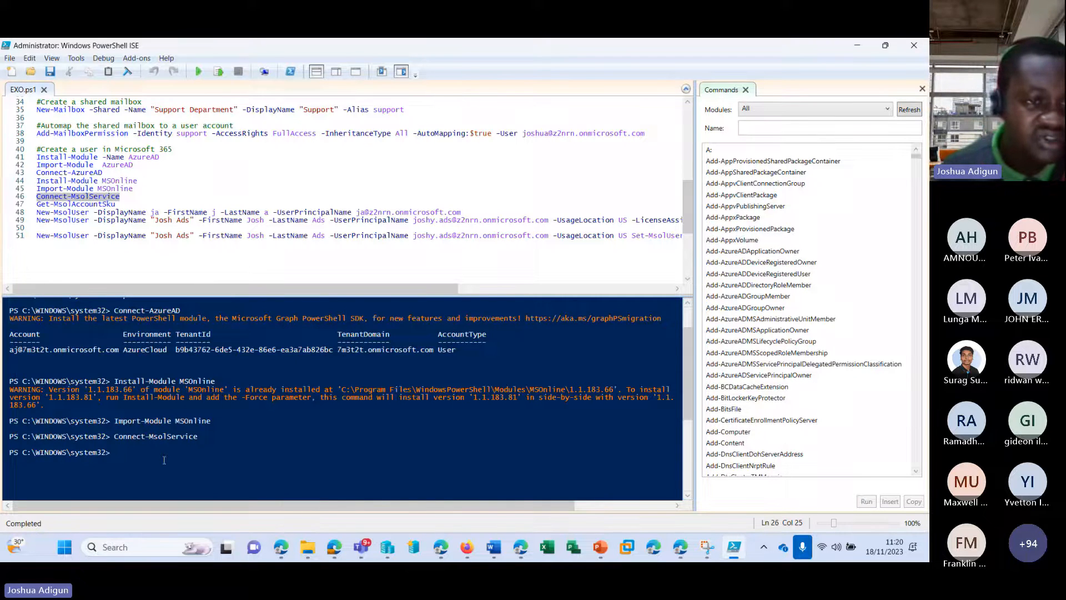
{"action": "scroll", "coordinate": [164, 460], "scroll_direction": "up", "scroll_amount": 1}
{"action": "scroll", "coordinate": [123, 213], "scroll_direction": "down", "scroll_amount": 2}
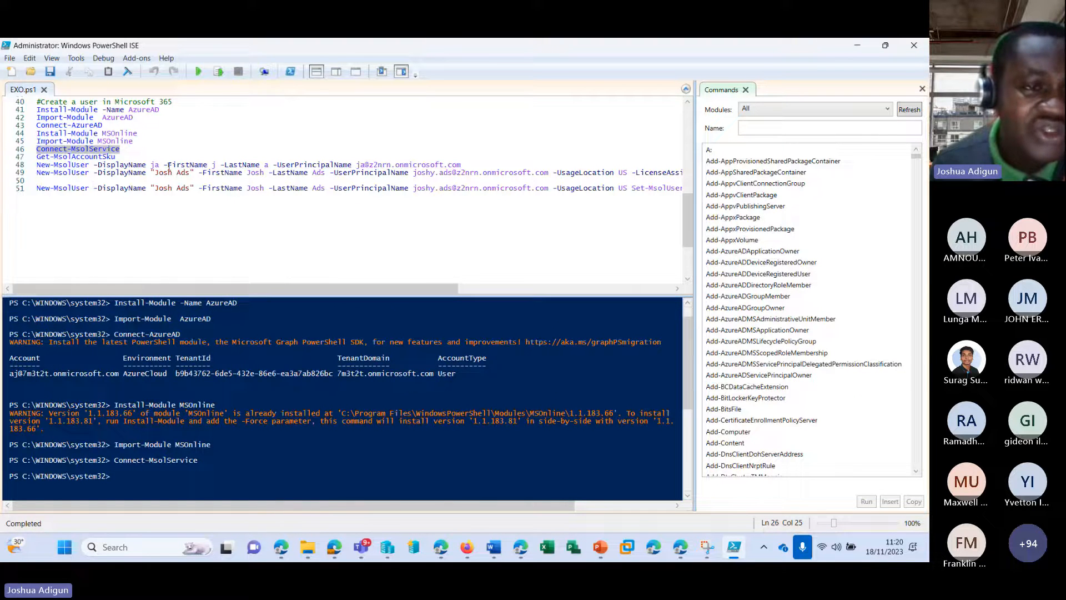
Replace the DisplayName, FirstName and LastName values on line 48 with the new user's names
{"action": "left_click_drag", "start_coordinate": [37, 165], "coordinate": [90, 166]}
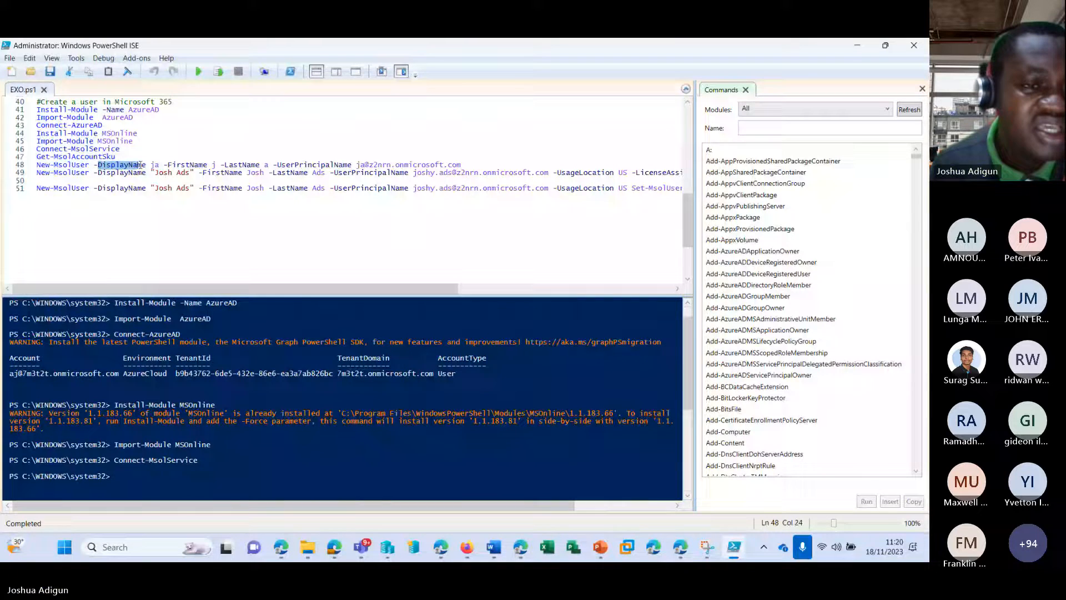
{"action": "left_click", "coordinate": [160, 166]}
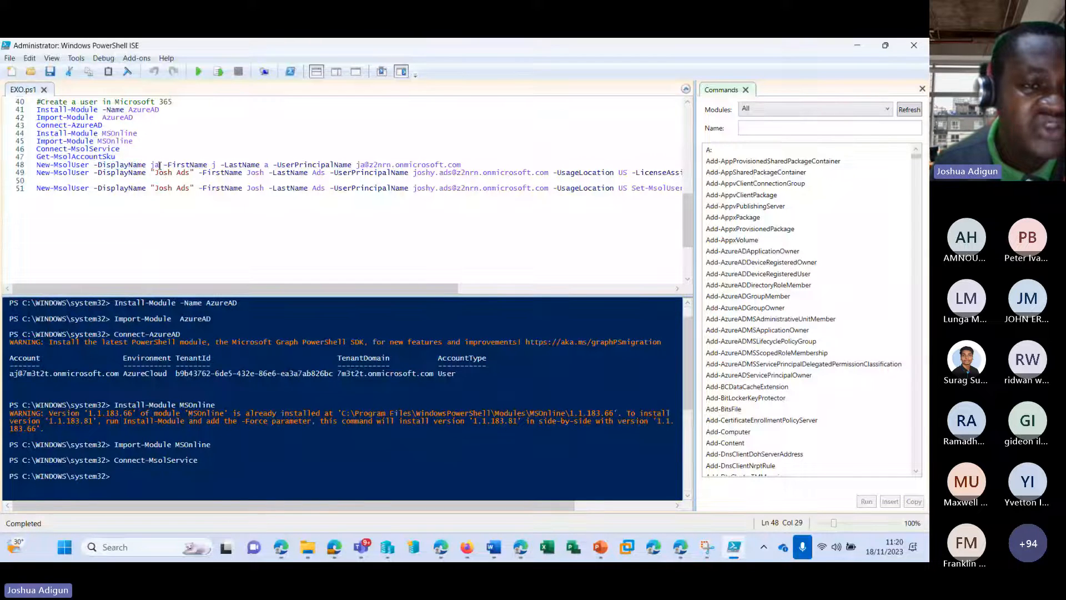
{"action": "mouse_move", "coordinate": [369, 554]}
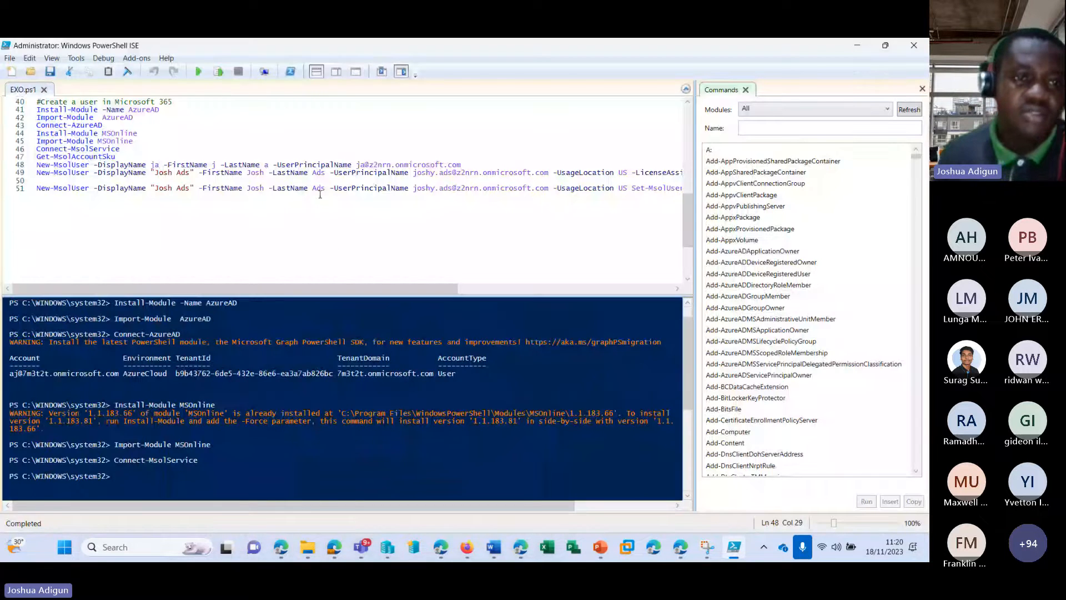
{"action": "key", "text": "BackSpace"}
{"action": "key", "text": "BackSpace"}
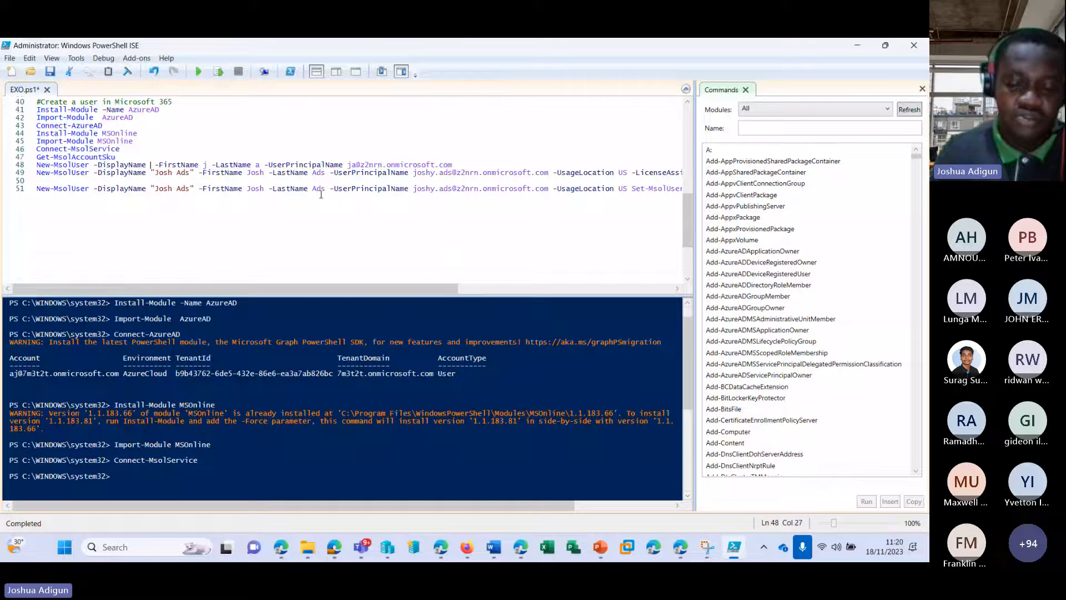
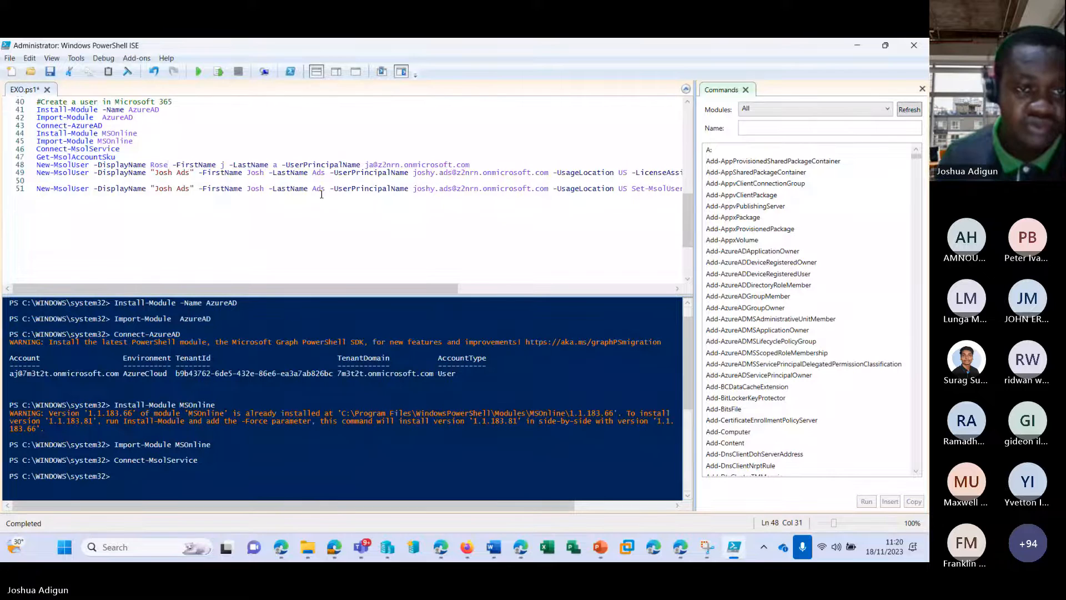
{"action": "left_click", "coordinate": [225, 165]}
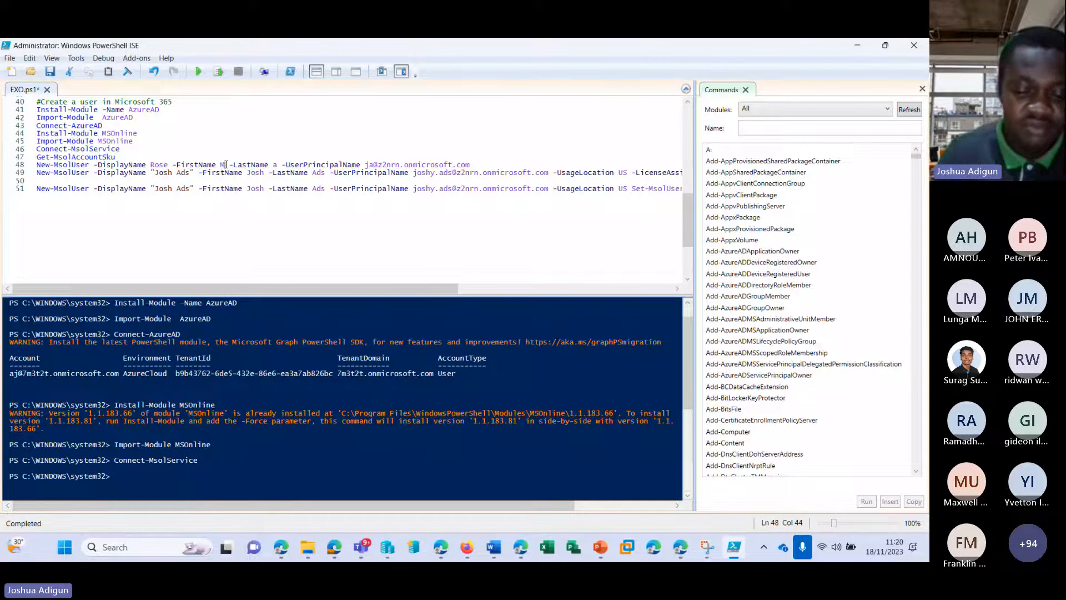
{"action": "key", "text": "BackSpace"}
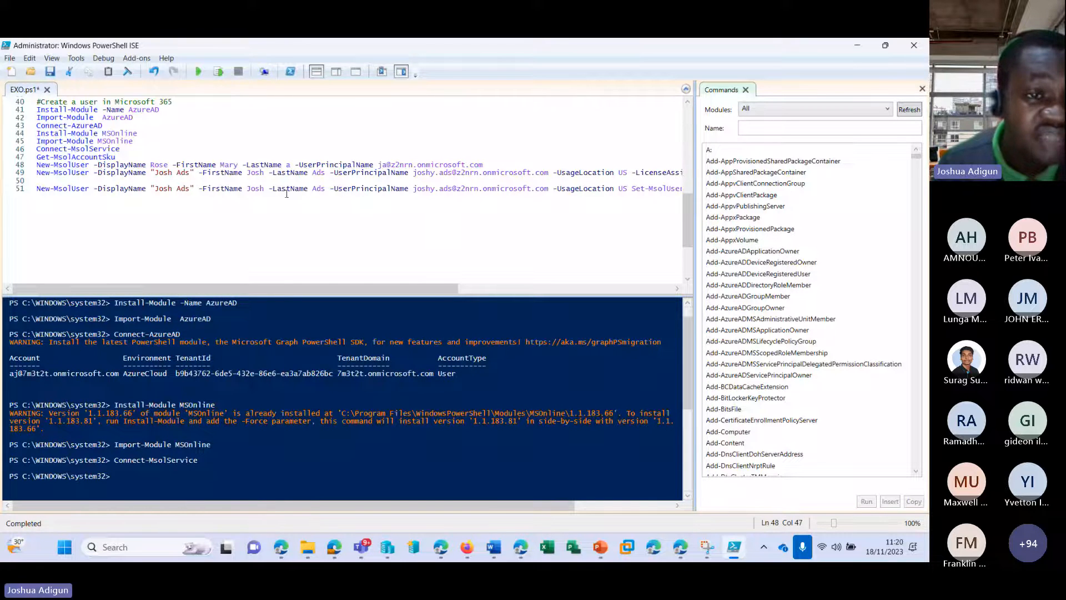
{"action": "key", "text": "ctrl+Left"}
{"action": "key", "text": "ctrl+Left"}
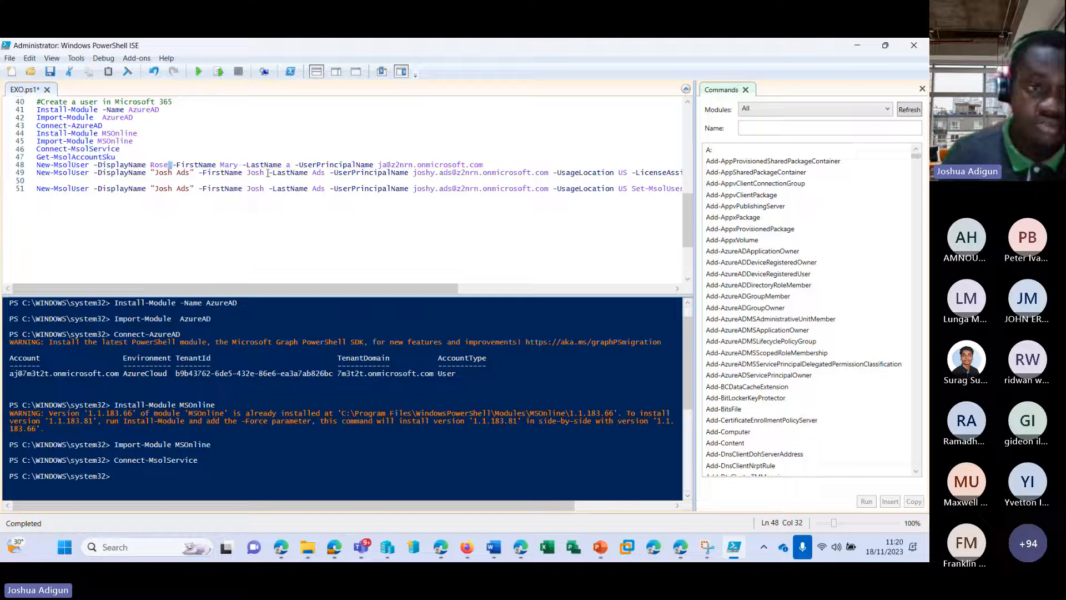
{"action": "key", "text": "Left"}
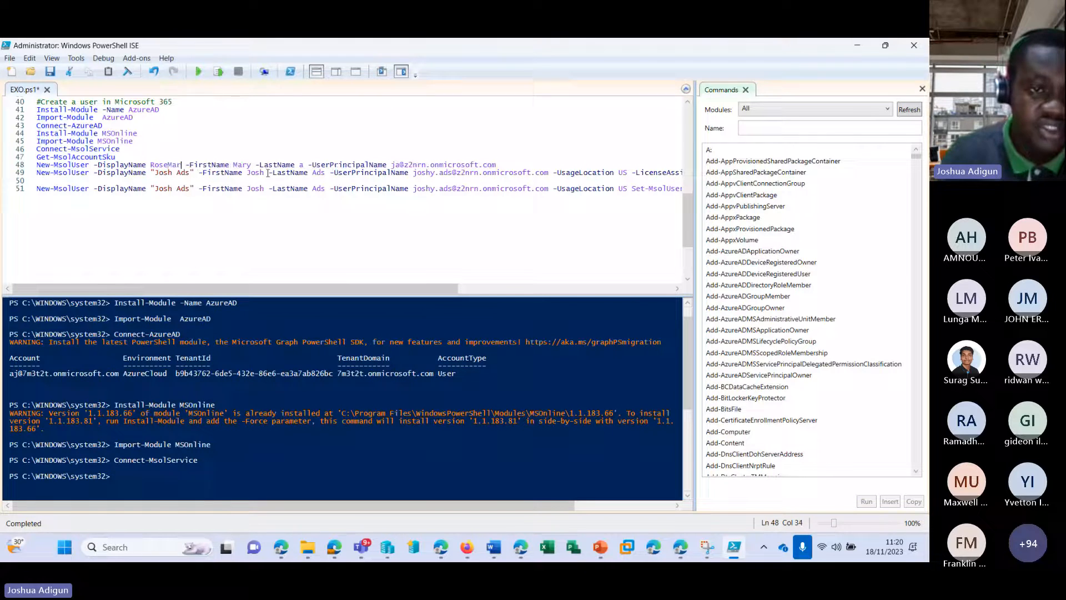
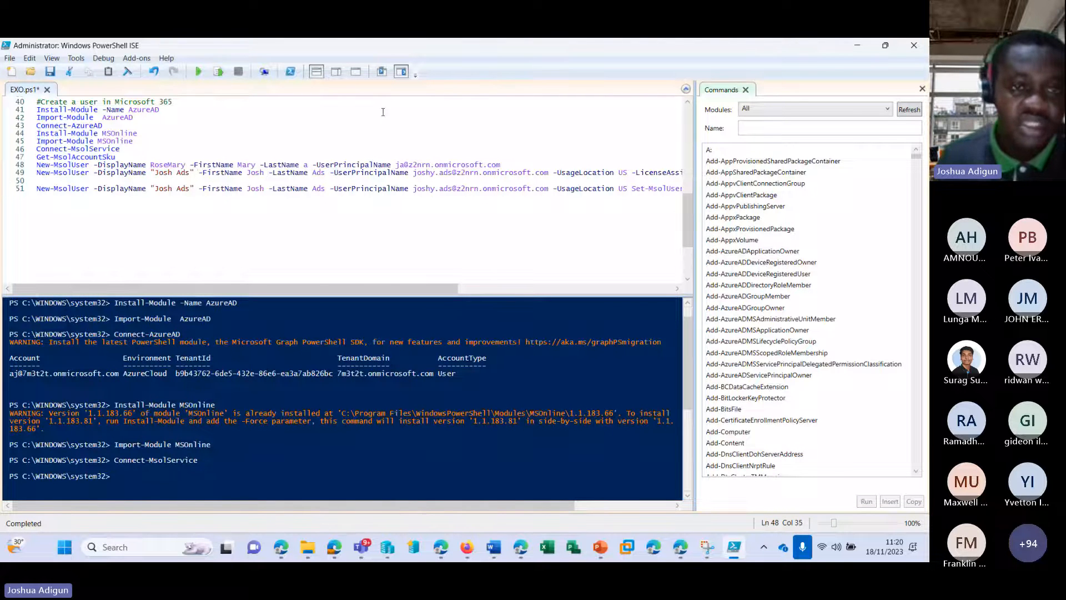
{"action": "double_click", "coordinate": [242, 166]}
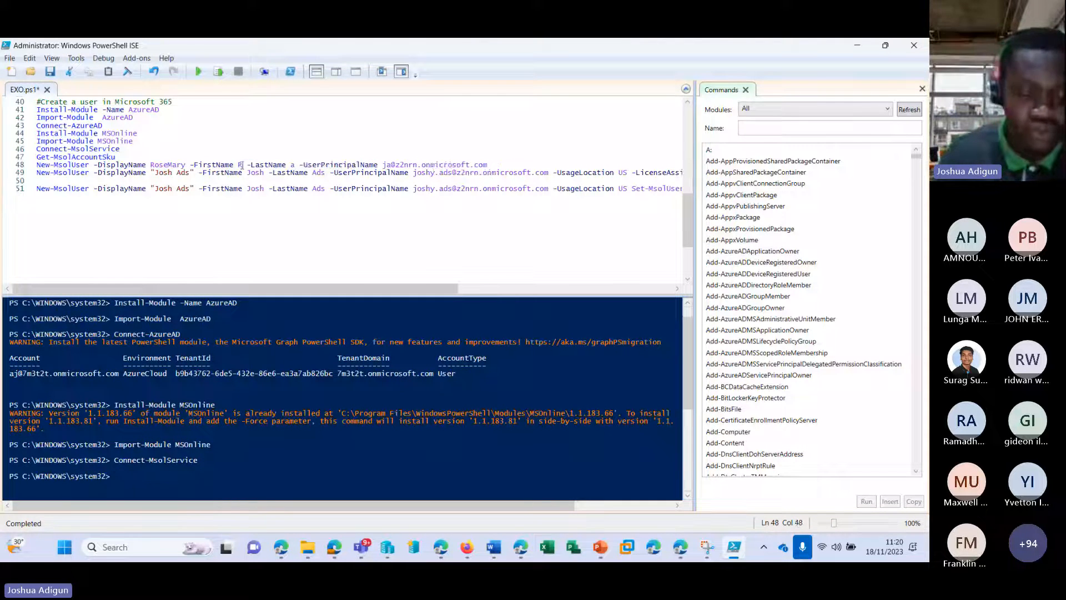
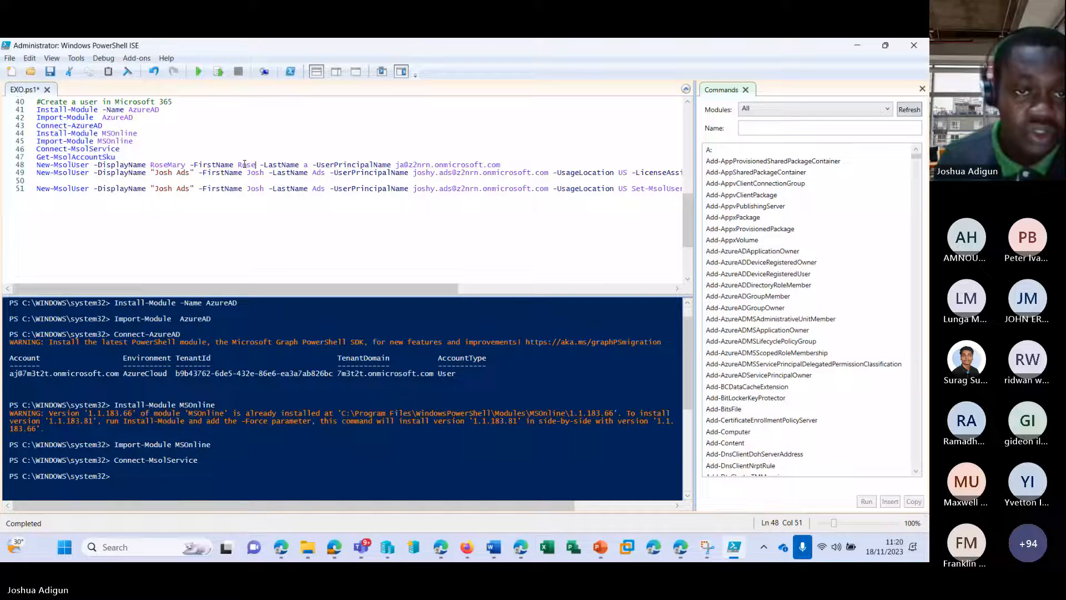
{"action": "double_click", "coordinate": [305, 165]}
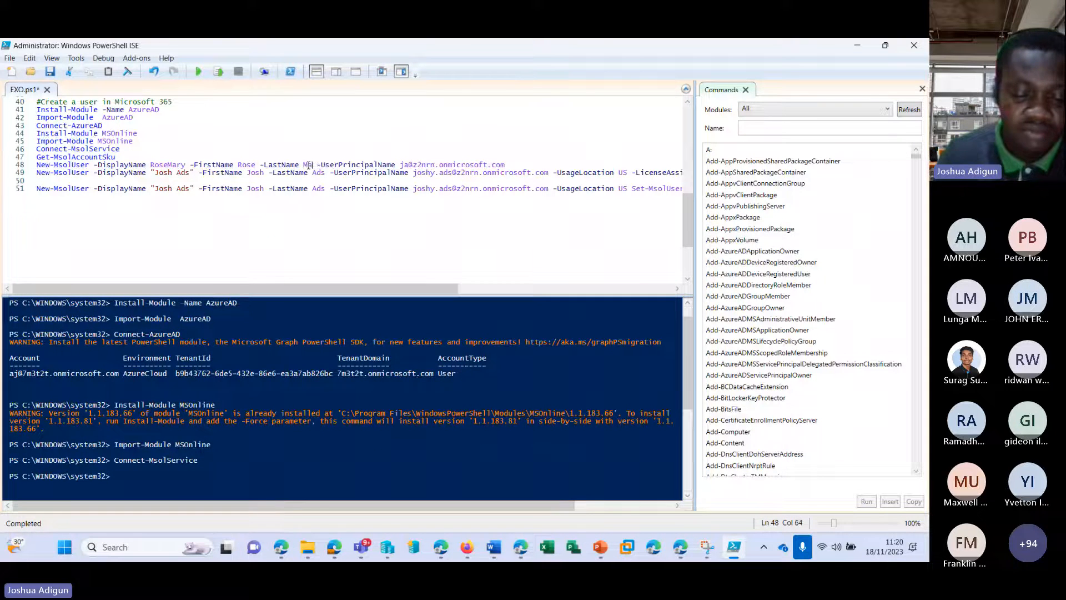
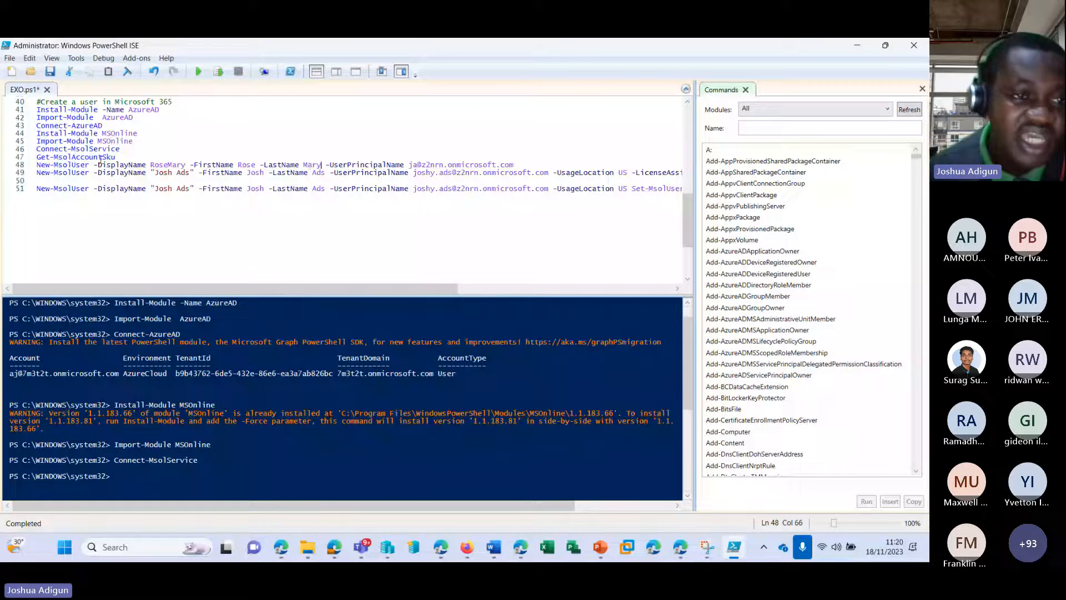
Review the edited New-MsolUser line, highlighting its display name and FirstName parameter
{"action": "left_click_drag", "start_coordinate": [38, 165], "coordinate": [518, 165]}
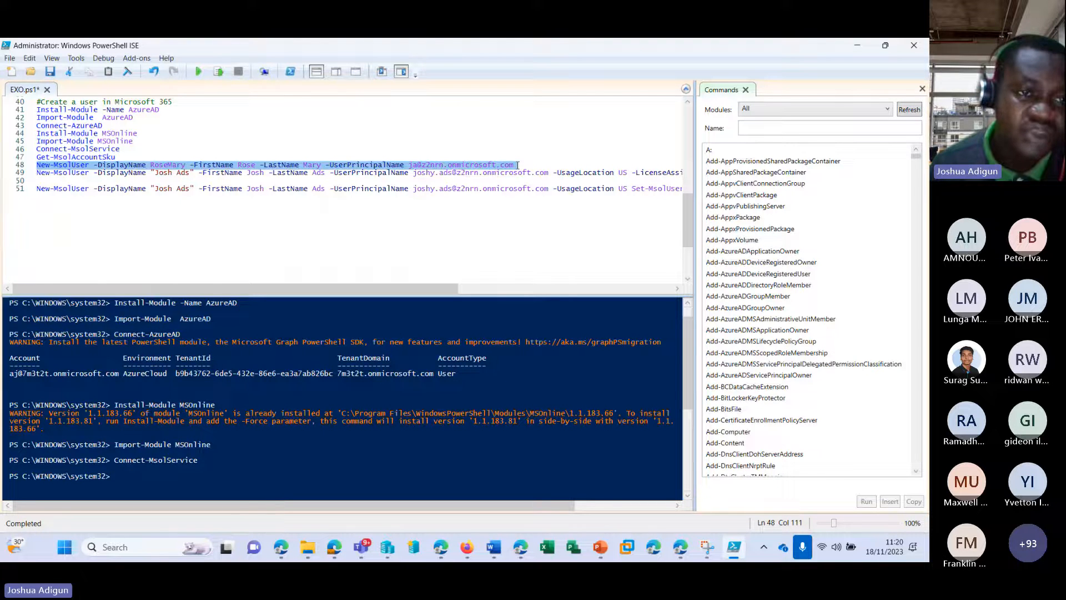
{"action": "left_click_drag", "start_coordinate": [150, 165], "coordinate": [175, 166]}
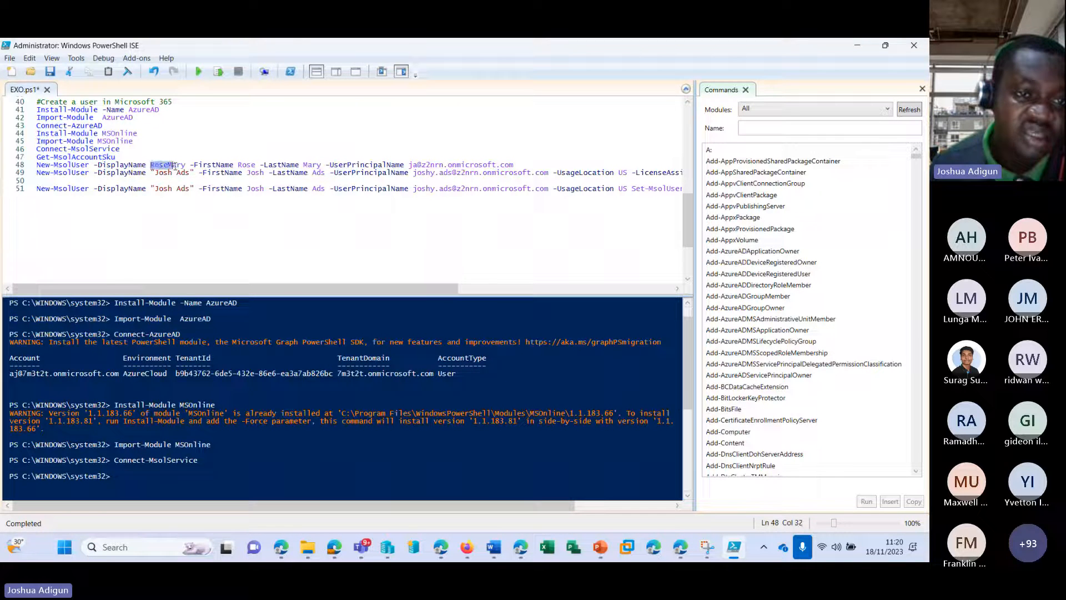
{"action": "left_click", "coordinate": [234, 165]}
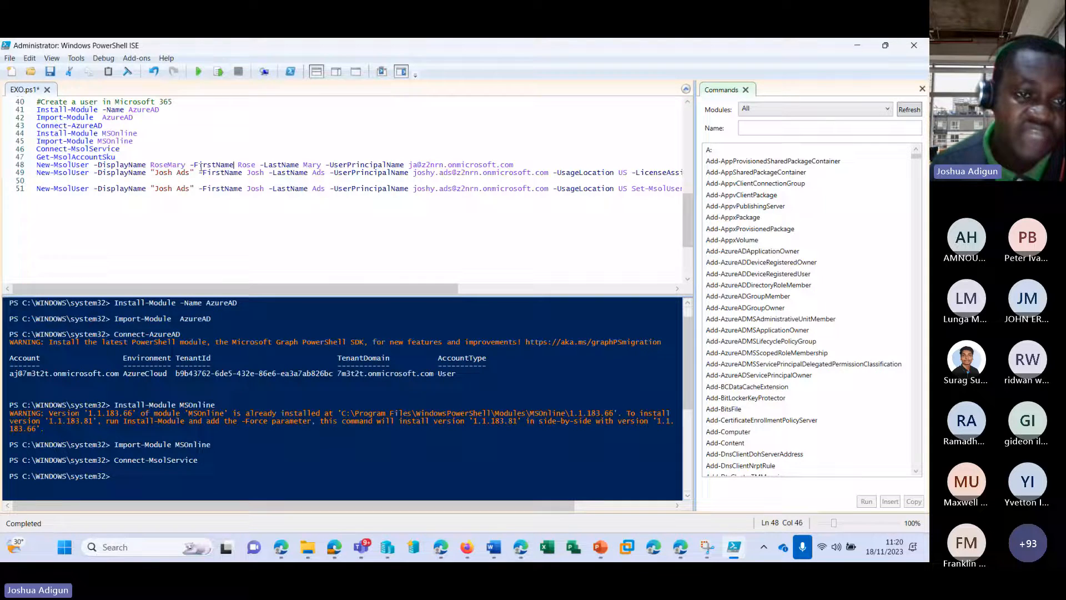
{"action": "left_click", "coordinate": [194, 166]}
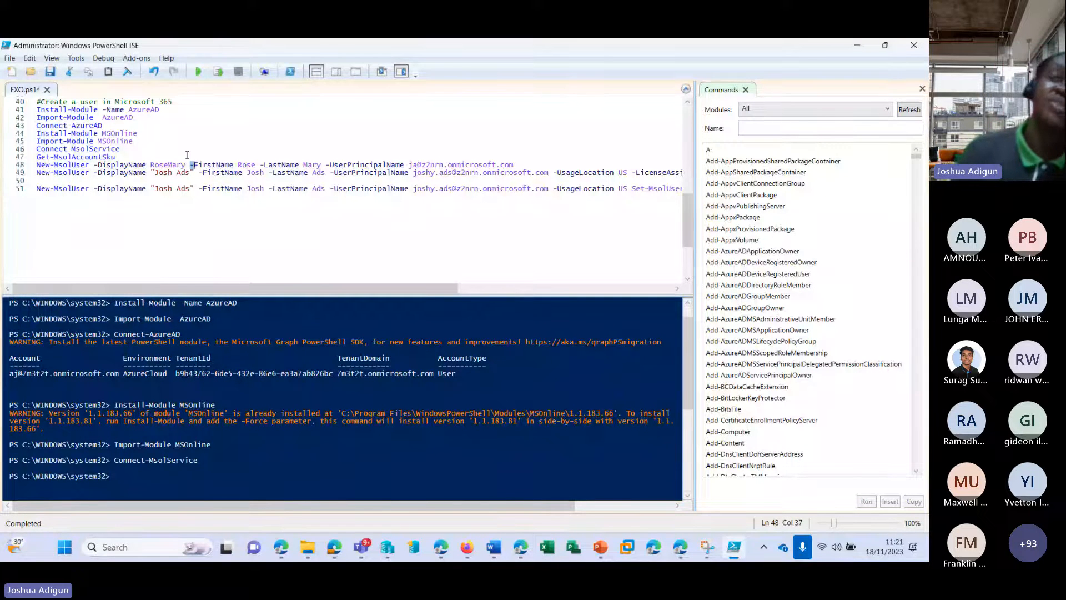
{"action": "left_click", "coordinate": [209, 165]}
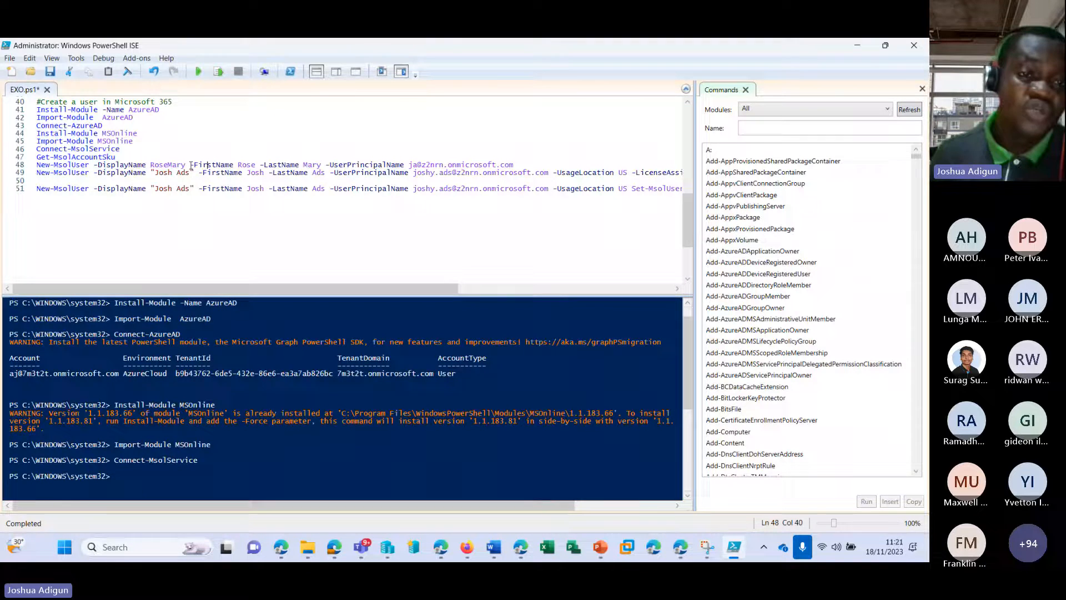
{"action": "left_click_drag", "start_coordinate": [191, 166], "coordinate": [299, 165]}
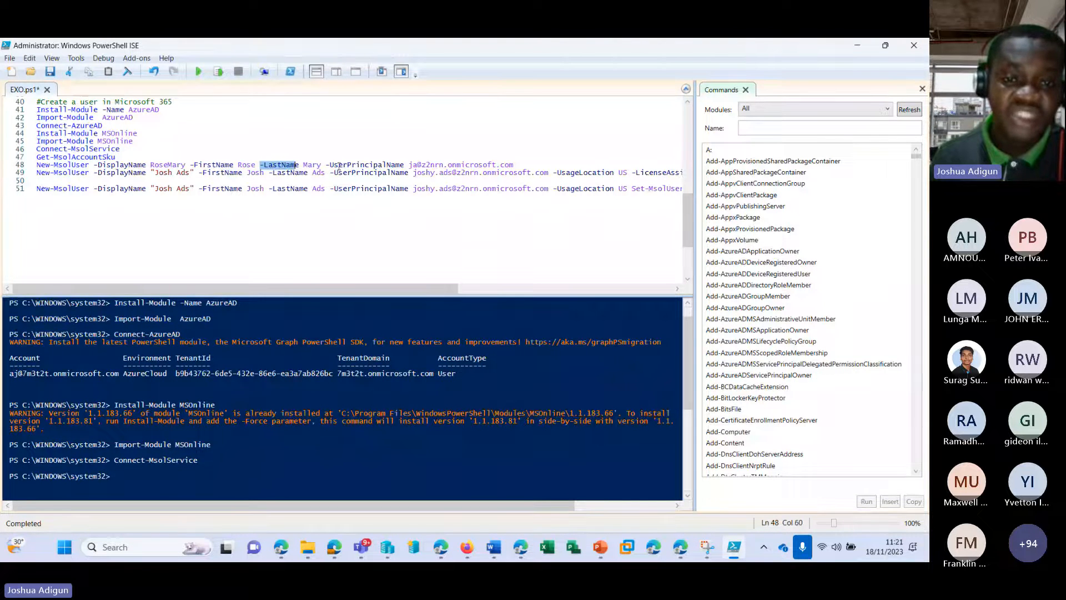
Change the UserPrincipalName prefix to match the new user's name and save EXO.ps1
{"action": "left_click", "coordinate": [415, 166]}
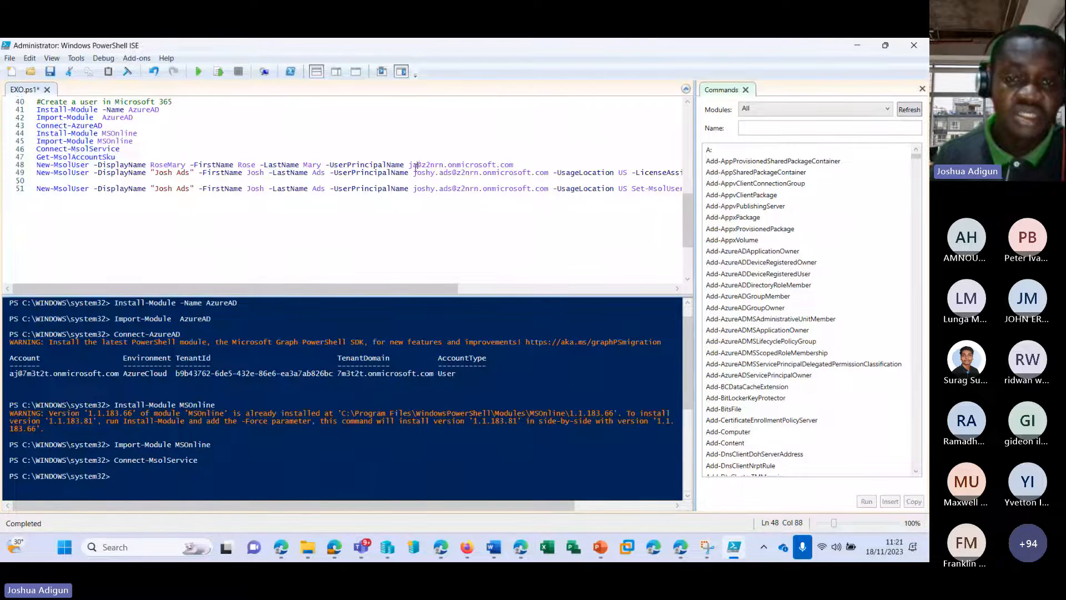
{"action": "key", "text": "BackSpace"}
{"action": "key", "text": "BackSpace"}
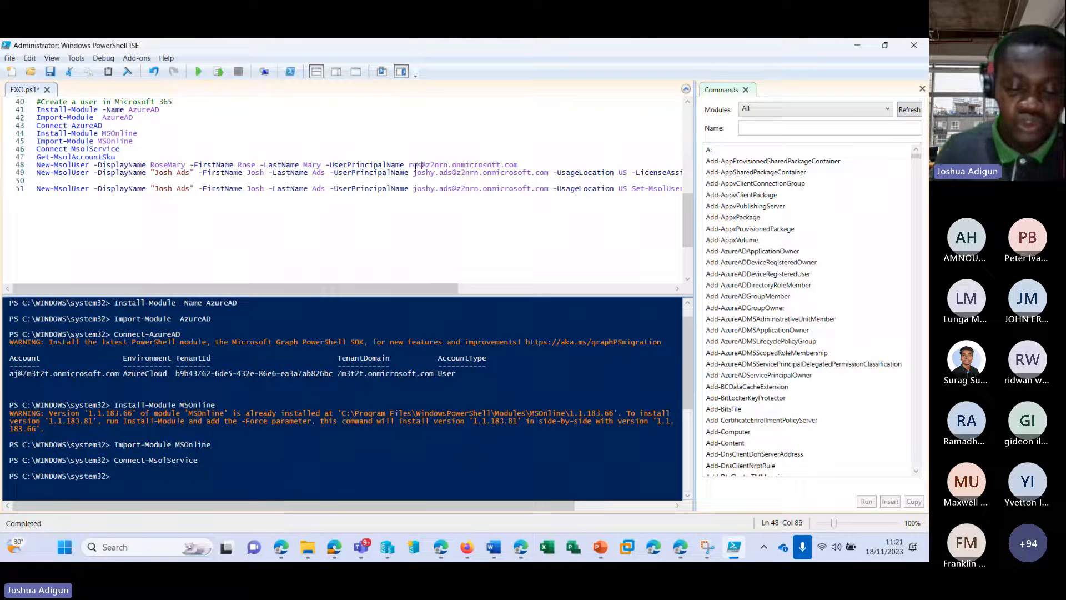
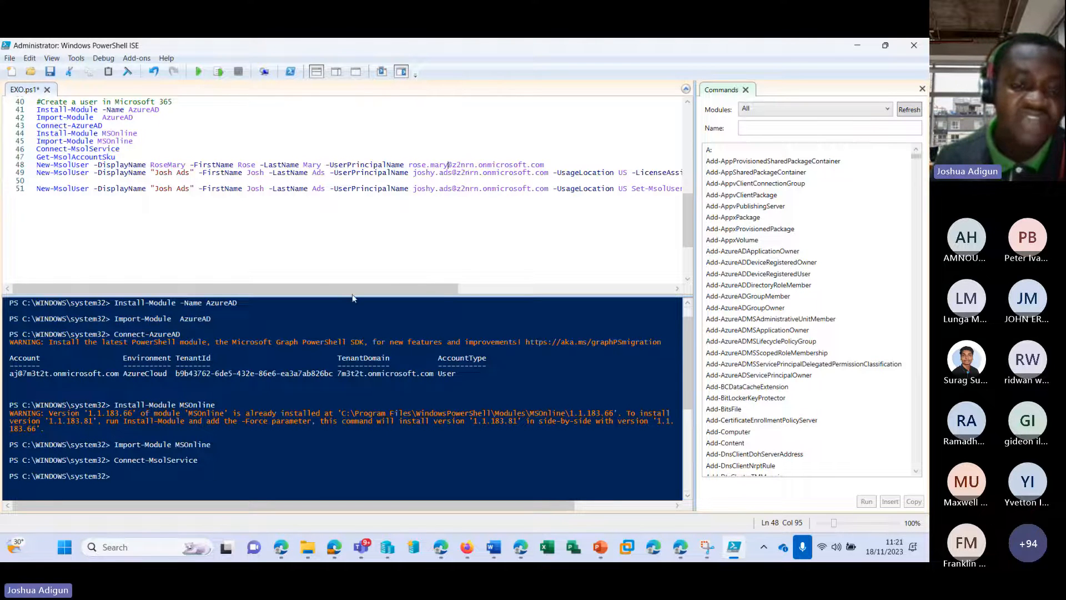
{"action": "left_click_drag", "start_coordinate": [347, 288], "coordinate": [485, 287]}
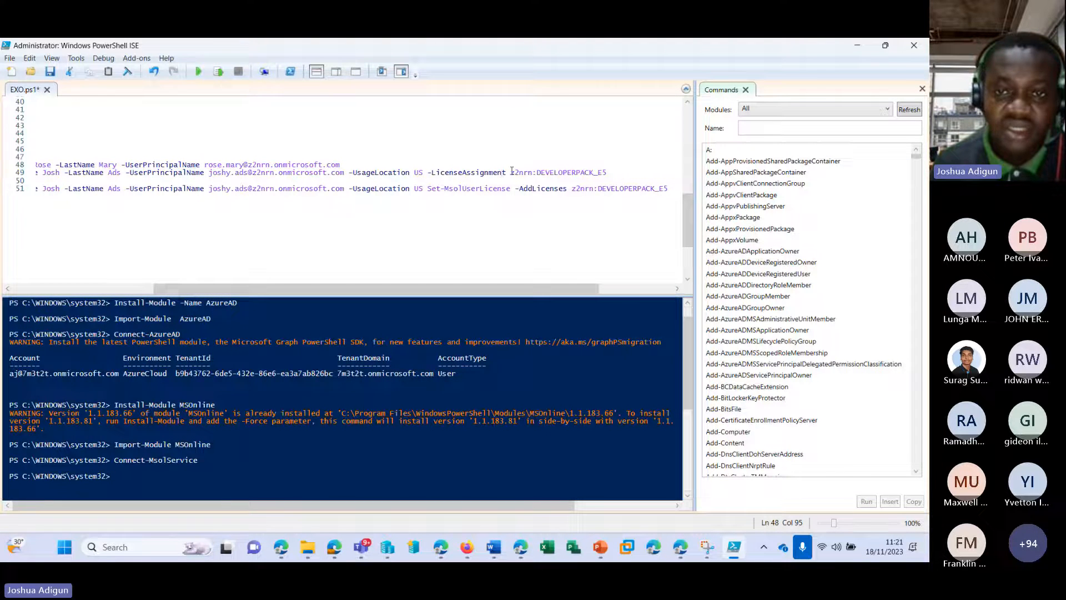
{"action": "left_click_drag", "start_coordinate": [511, 173], "coordinate": [607, 173]}
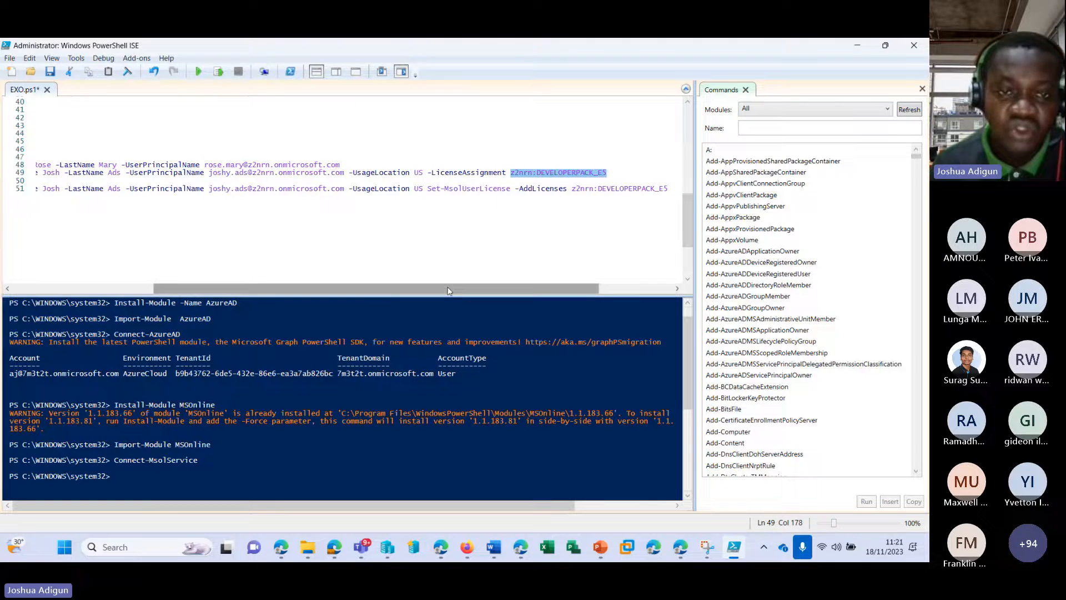
{"action": "left_click_drag", "start_coordinate": [449, 289], "coordinate": [307, 286]}
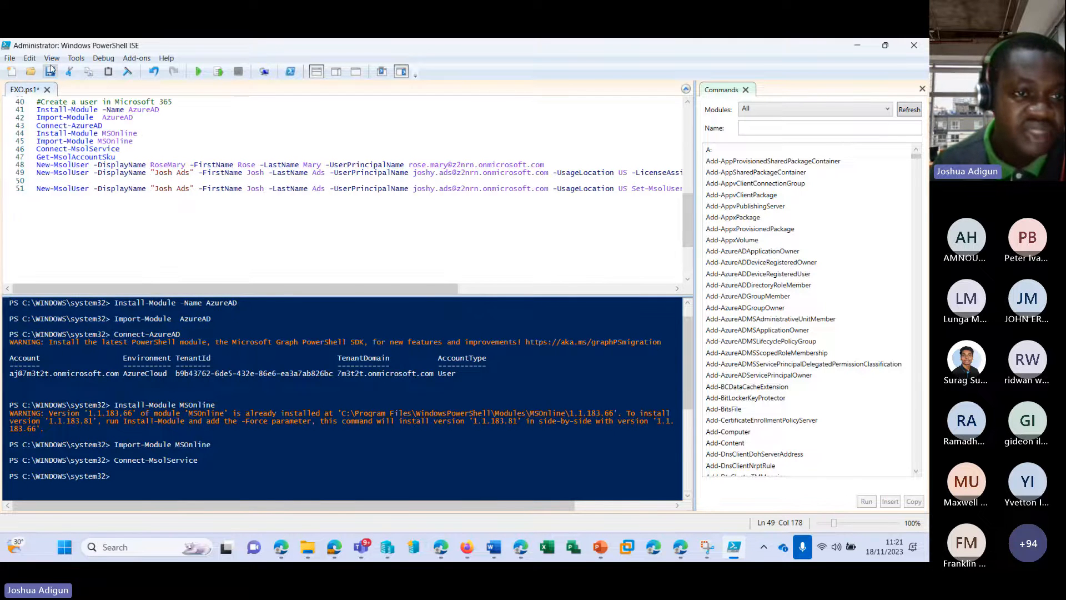
{"action": "left_click", "coordinate": [50, 71]}
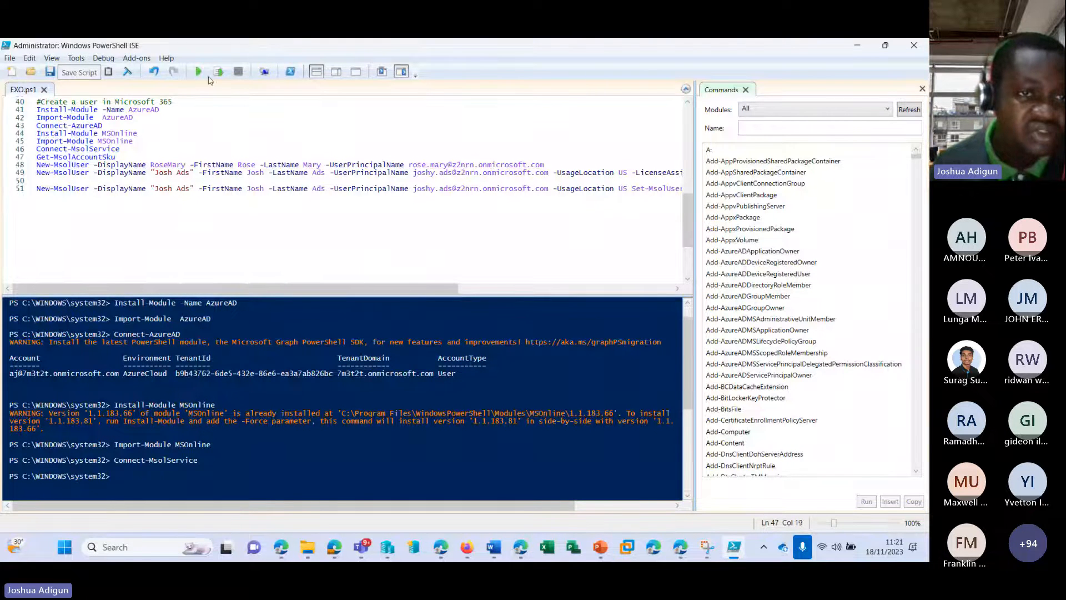
Run Get-MsolAccountSku to list FLOW_FREE and DEVELOPERPACK_E5 (25 units, 21 consumed), then select the SKU prefix
{"action": "key", "text": "shift+Home"}
{"action": "left_click", "coordinate": [218, 71]}
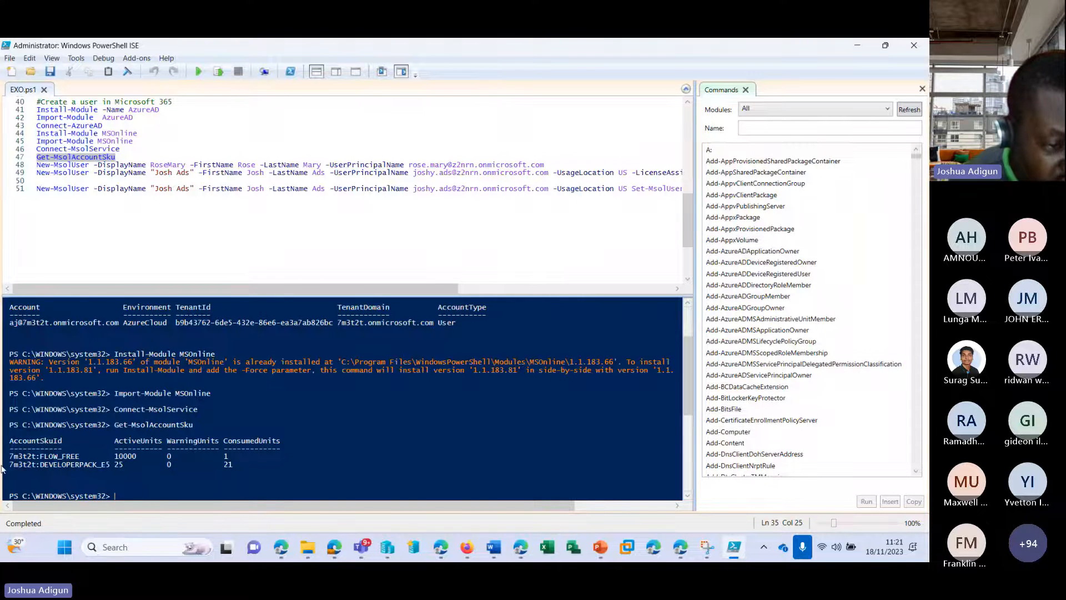
{"action": "left_click_drag", "start_coordinate": [8, 465], "coordinate": [114, 468]}
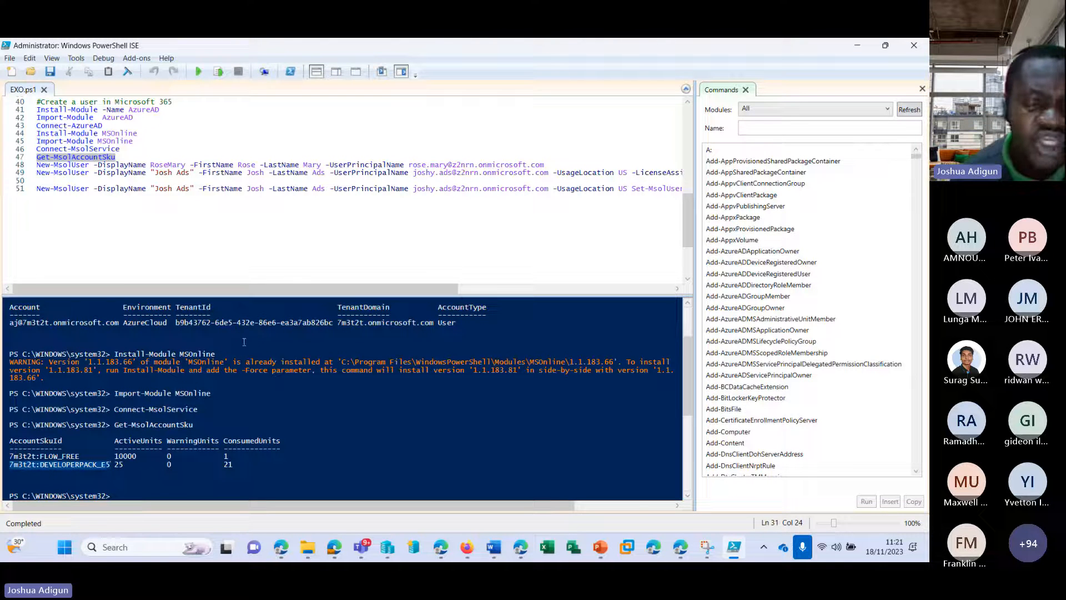
Check the admin center's Your products page showing 21 of 25 E5 Developer licences assigned
{"action": "left_click", "coordinate": [521, 549]}
{"action": "scroll", "coordinate": [282, 313], "scroll_direction": "up", "scroll_amount": 5}
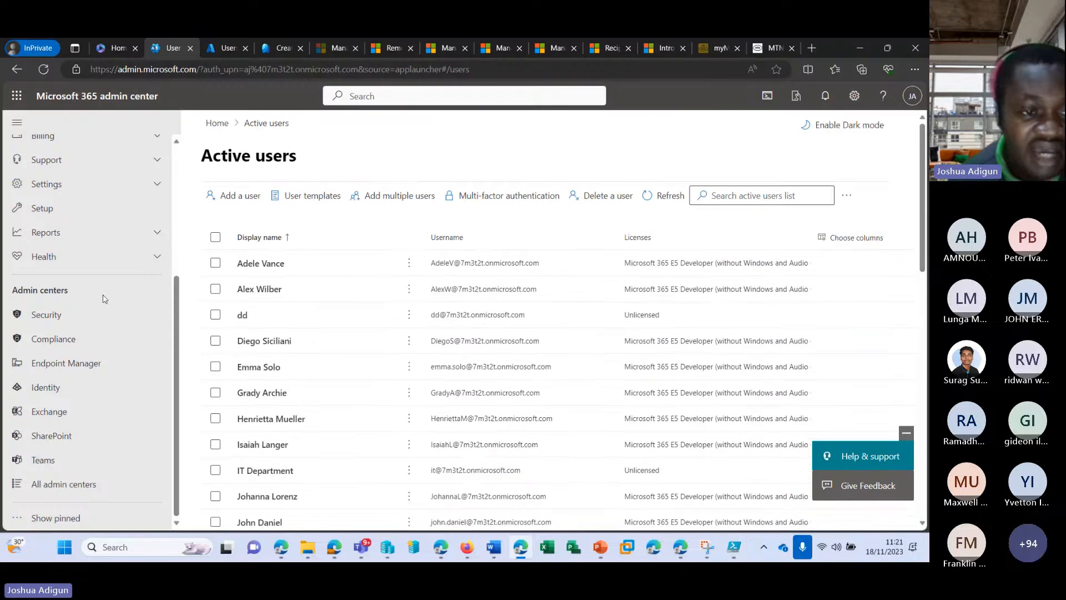
{"action": "scroll", "coordinate": [94, 281], "scroll_direction": "up", "scroll_amount": 3}
{"action": "scroll", "coordinate": [103, 230], "scroll_direction": "up", "scroll_amount": 3}
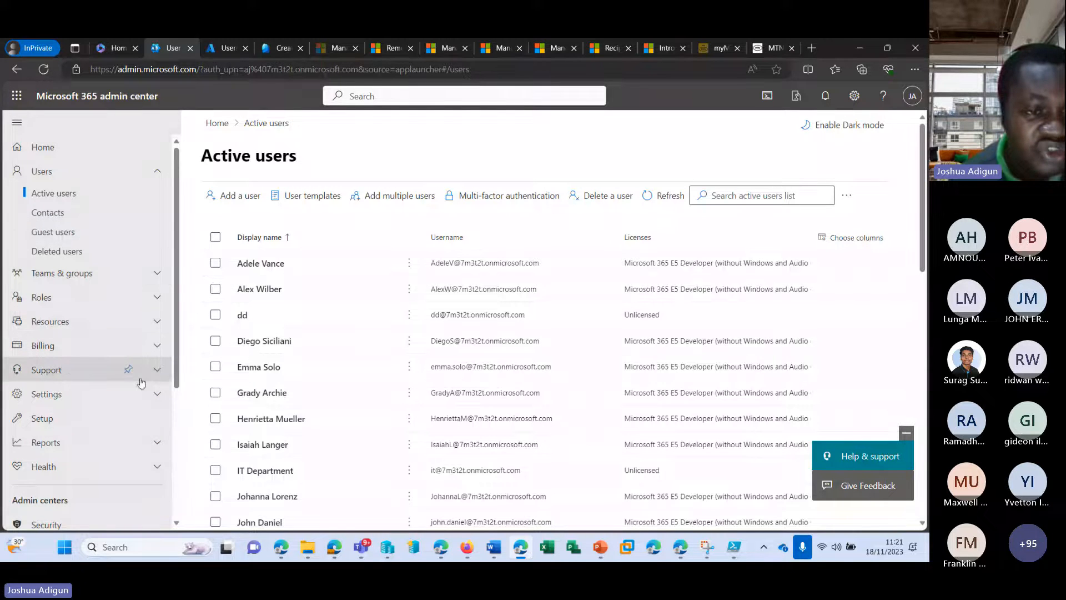
{"action": "left_click", "coordinate": [66, 345]}
{"action": "left_click", "coordinate": [57, 386]}
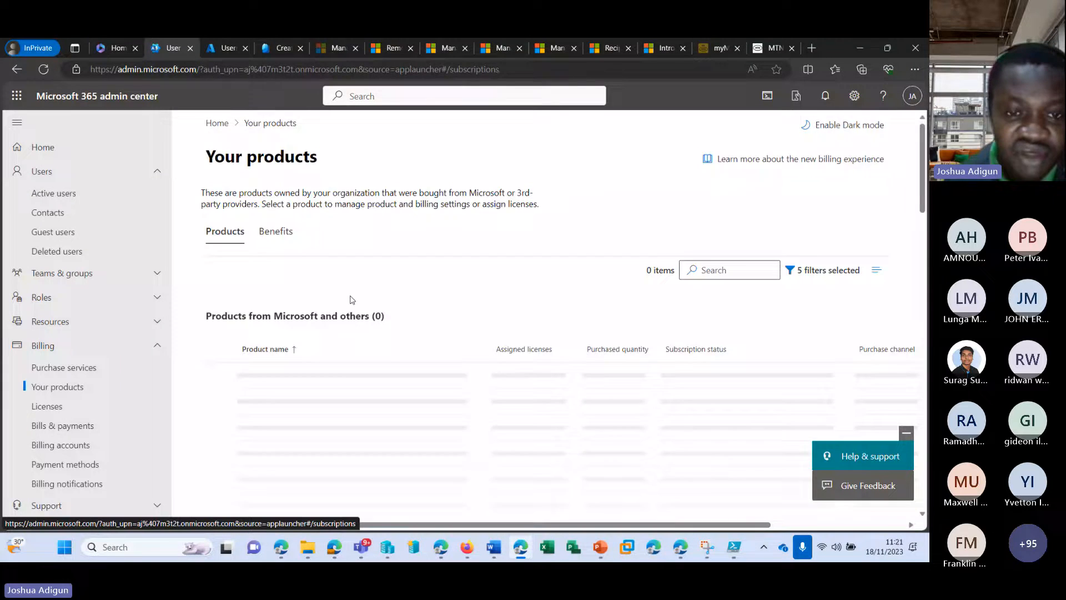
{"action": "scroll", "coordinate": [373, 334], "scroll_direction": "down", "scroll_amount": 3}
{"action": "scroll", "coordinate": [369, 339], "scroll_direction": "down", "scroll_amount": 15}
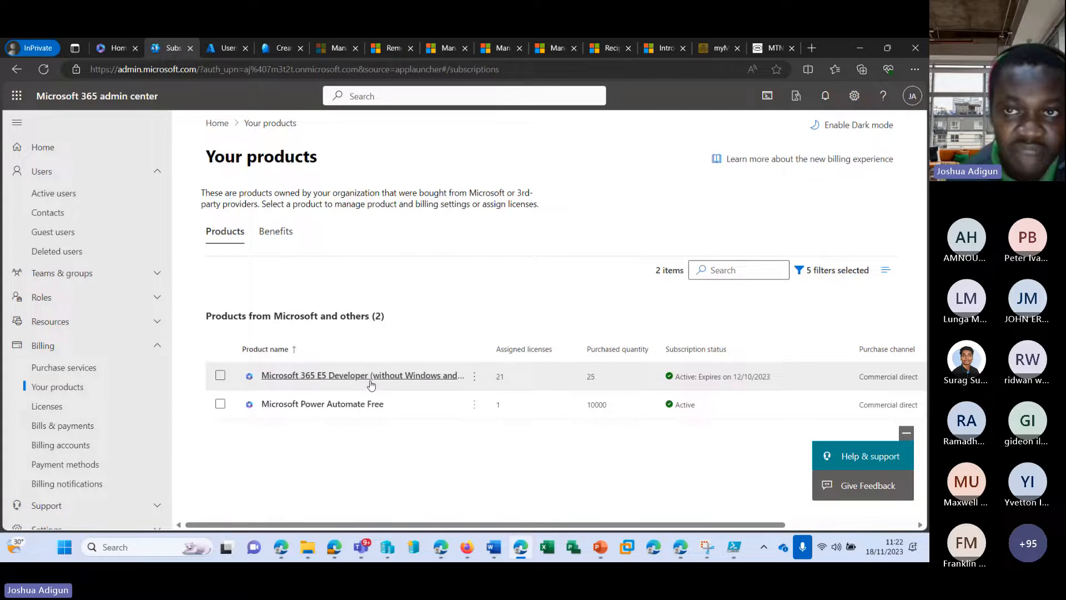
{"action": "left_click", "coordinate": [734, 555]}
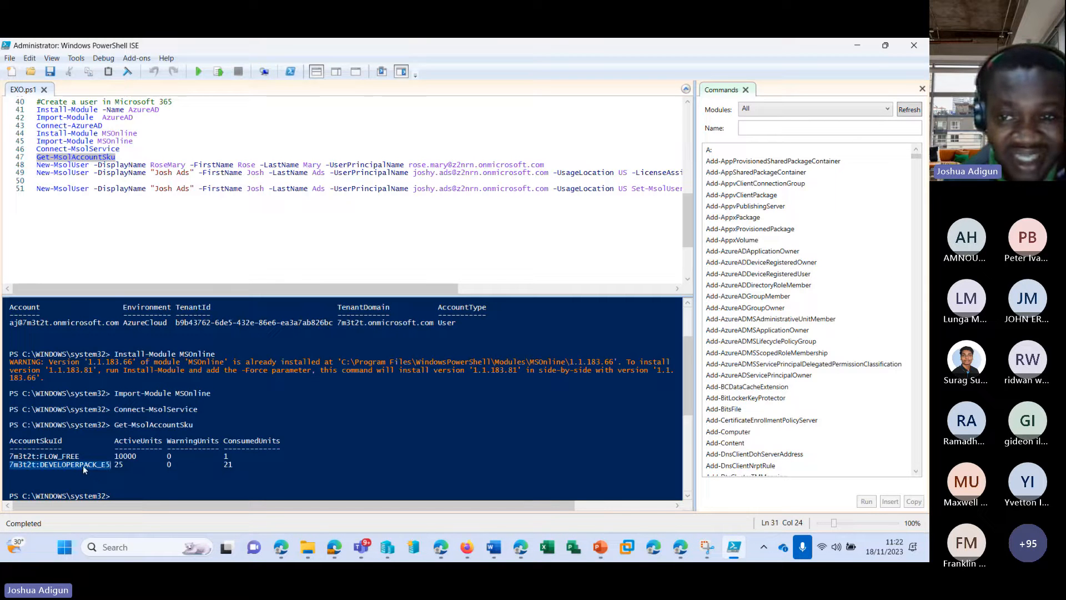
Run the New-MsolUser command on line 48, which fails on the unverified domain
{"action": "mouse_move", "coordinate": [340, 287]}
{"action": "left_mouse_down"}
{"action": "mouse_move", "coordinate": [450, 289]}
{"action": "mouse_move", "coordinate": [339, 289]}
{"action": "left_mouse_up"}
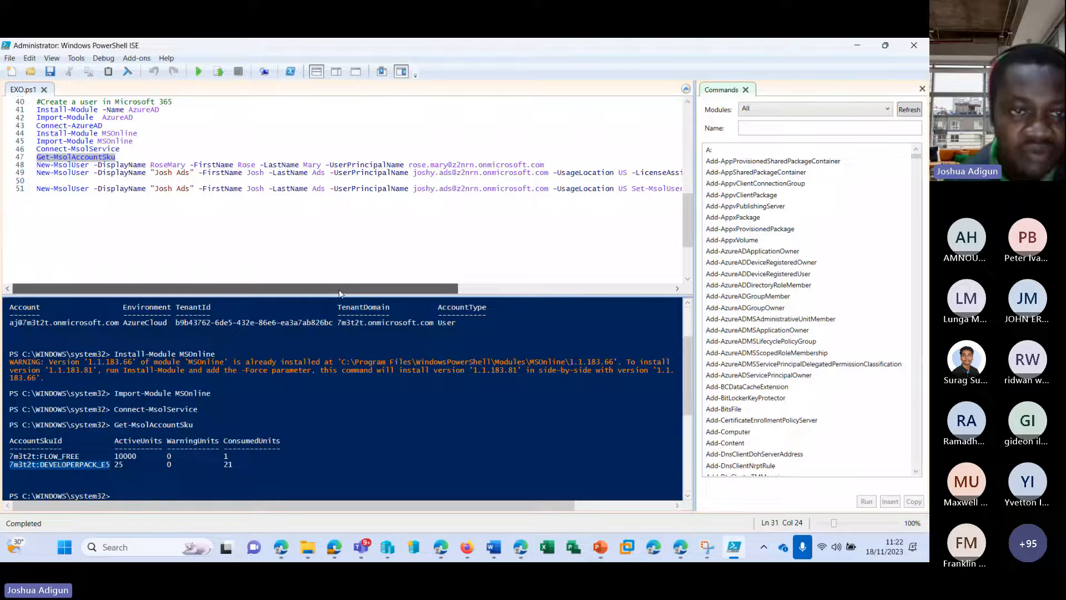
{"action": "left_click", "coordinate": [550, 165]}
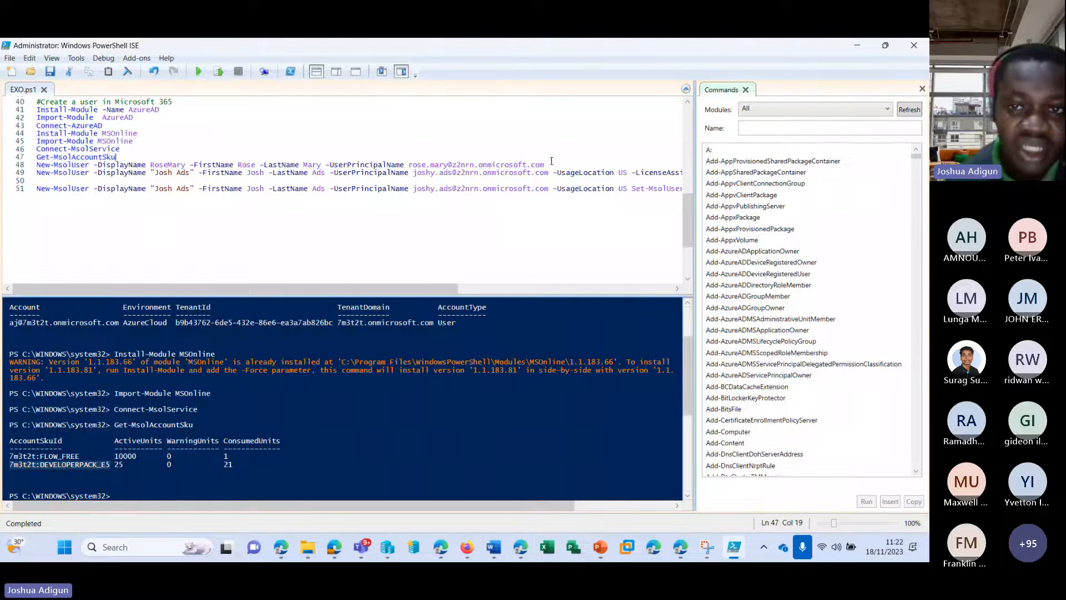
{"action": "left_click", "coordinate": [218, 73]}
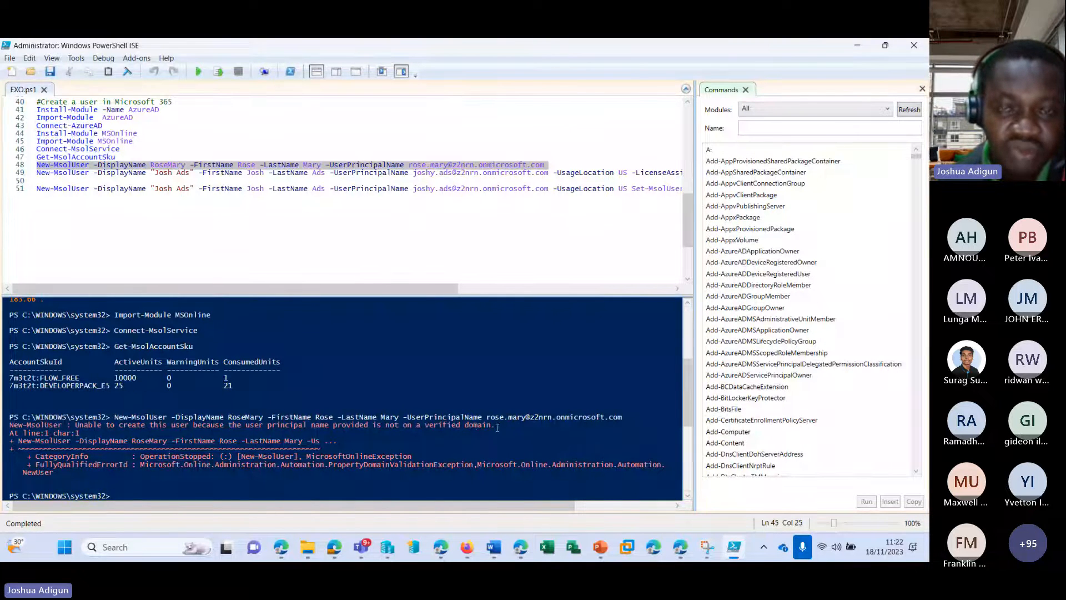
Replace z2nrn with 7m3t2t in the UserPrincipalName and rerun line 48
{"action": "left_click", "coordinate": [431, 164]}
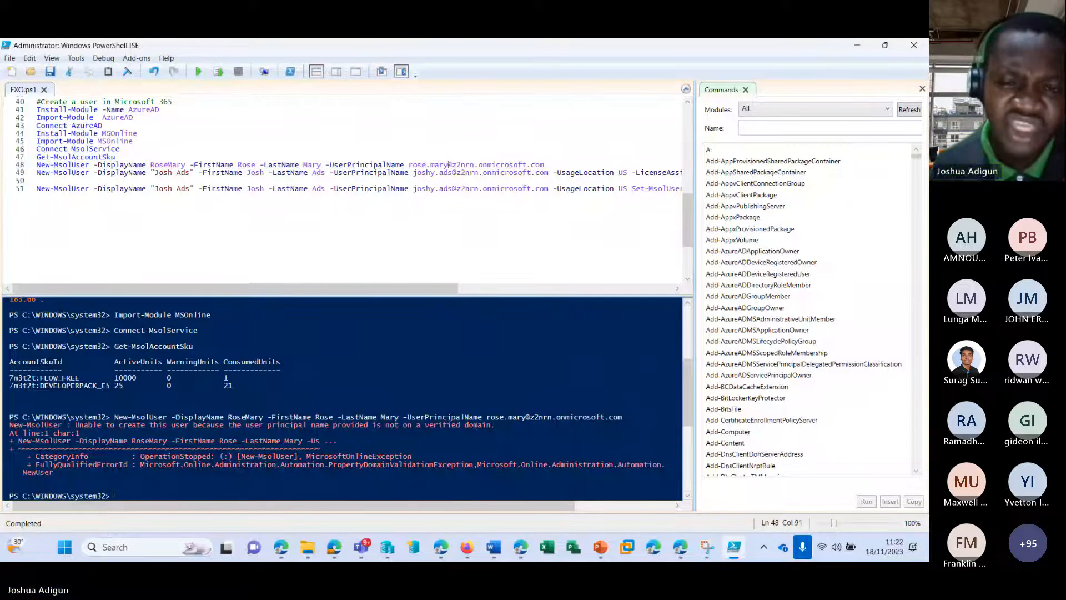
{"action": "left_click", "coordinate": [471, 165]}
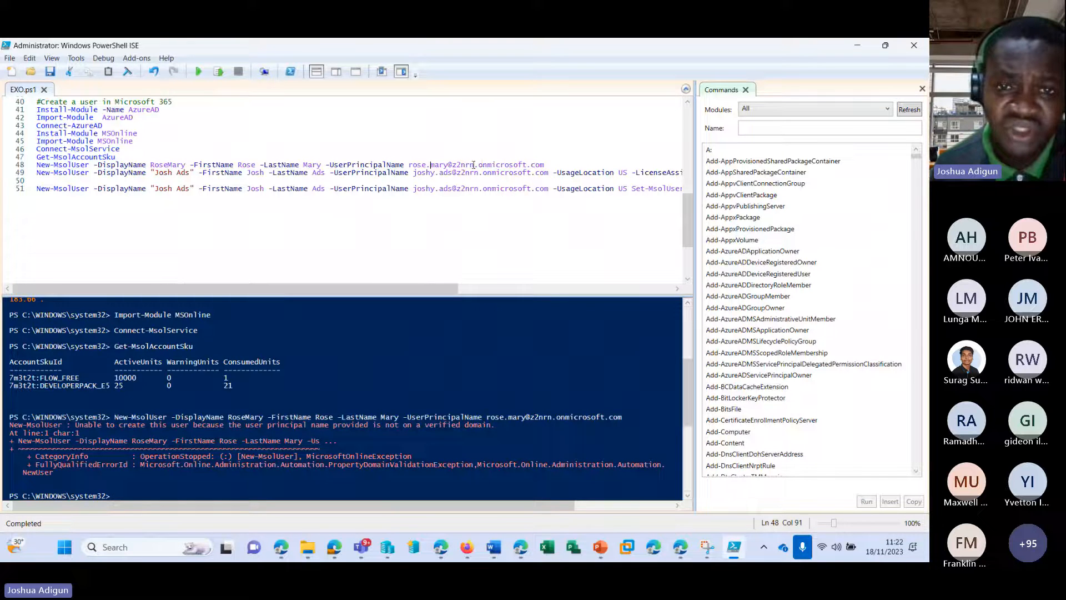
{"action": "key", "text": "BackSpace"}
{"action": "key", "text": "BackSpace"}
{"action": "key", "text": "BackSpace"}
{"action": "key", "text": "BackSpace"}
{"action": "key", "text": "BackSpace"}
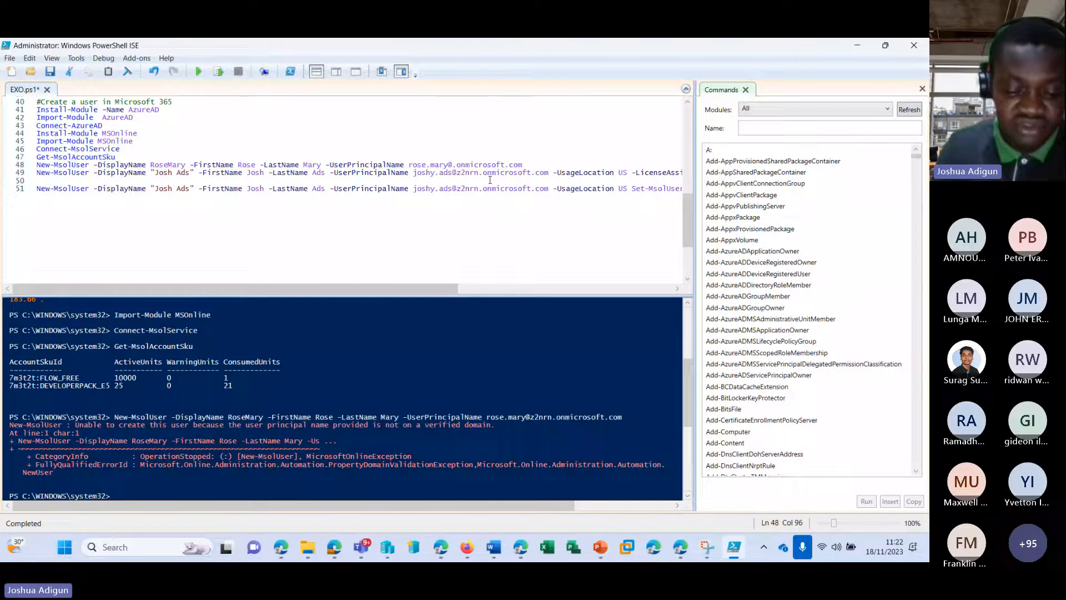
{"action": "type", "text": "7m3t"}
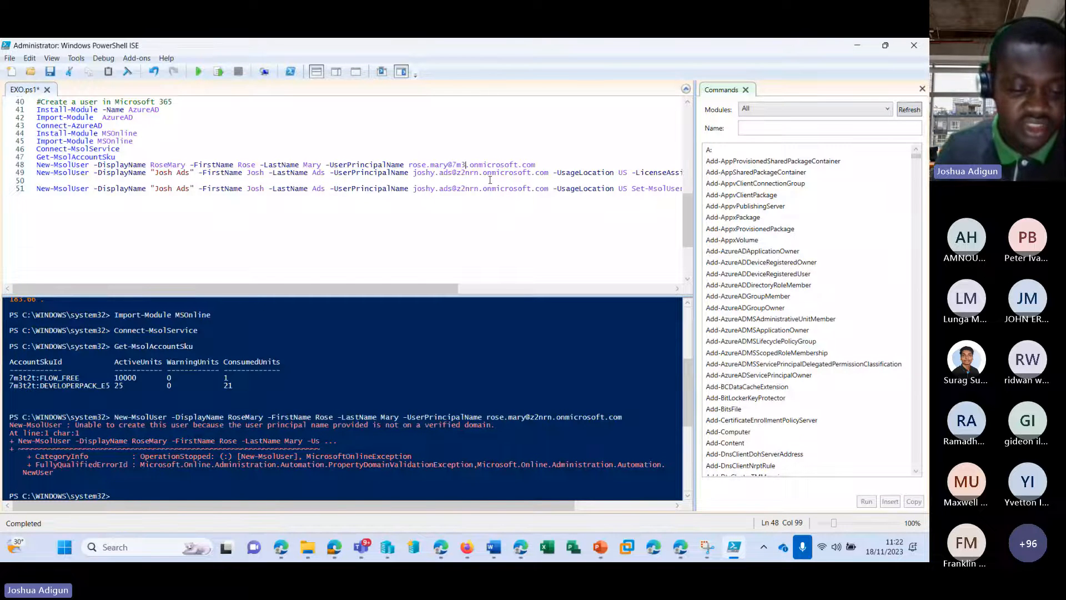
{"action": "type", "text": "2t"}
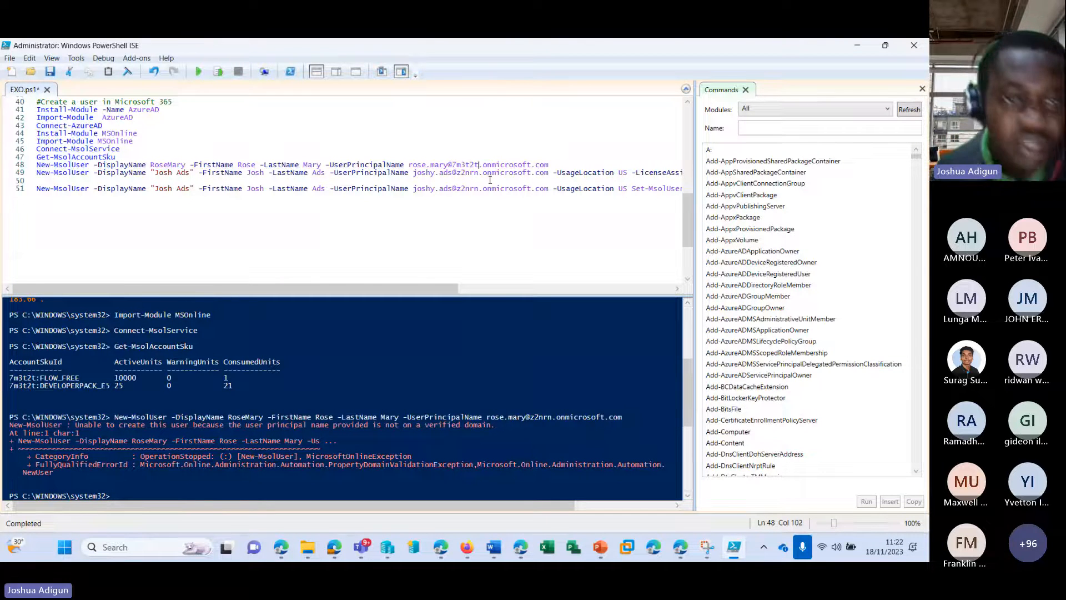
{"action": "key", "text": "shift+Home"}
{"action": "left_click", "coordinate": [219, 73]}
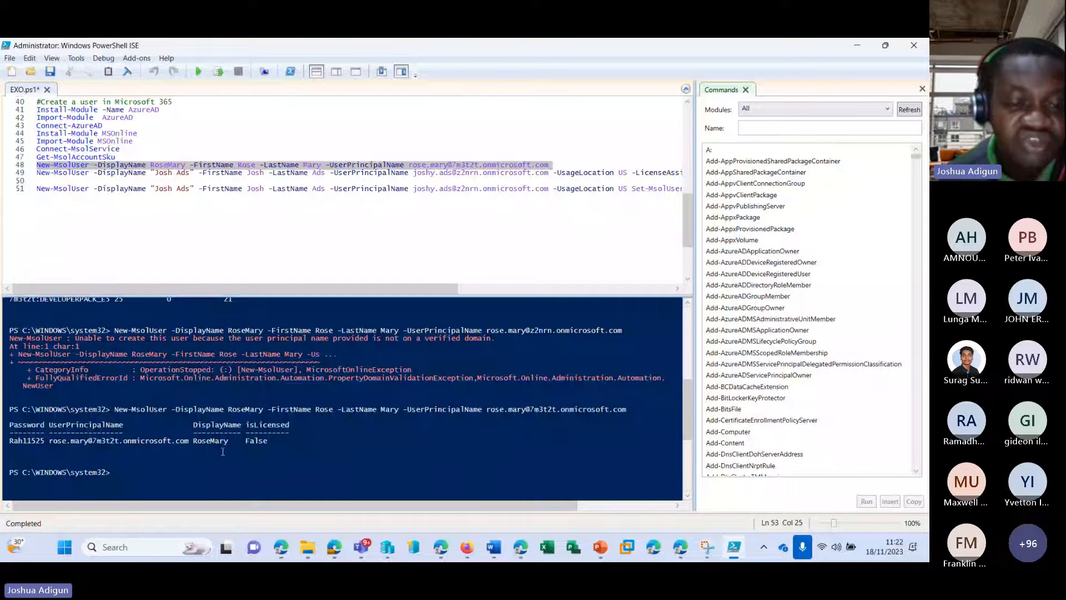
Refresh the admin center's Active users list to confirm the new unlicensed user, then return to PowerShell ISE
{"action": "left_click", "coordinate": [525, 558]}
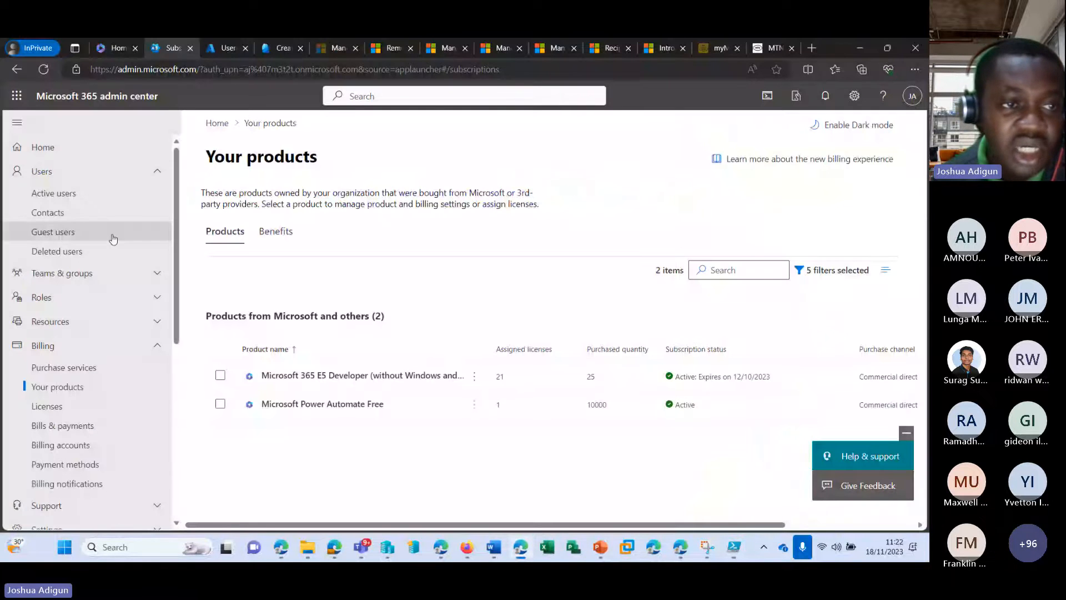
{"action": "left_click", "coordinate": [84, 200]}
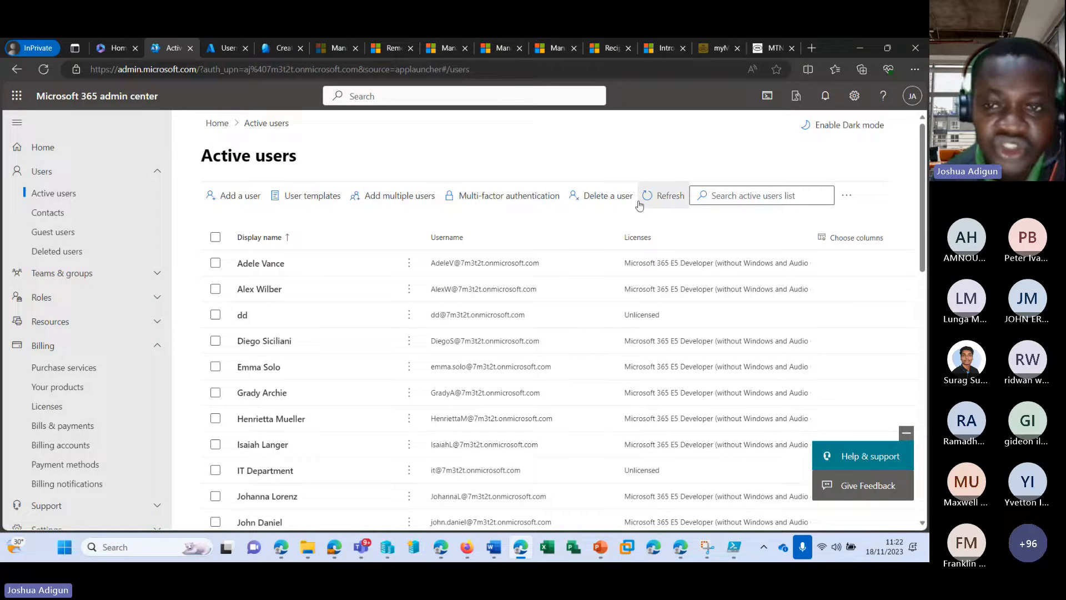
{"action": "scroll", "coordinate": [444, 299], "scroll_direction": "down", "scroll_amount": 10}
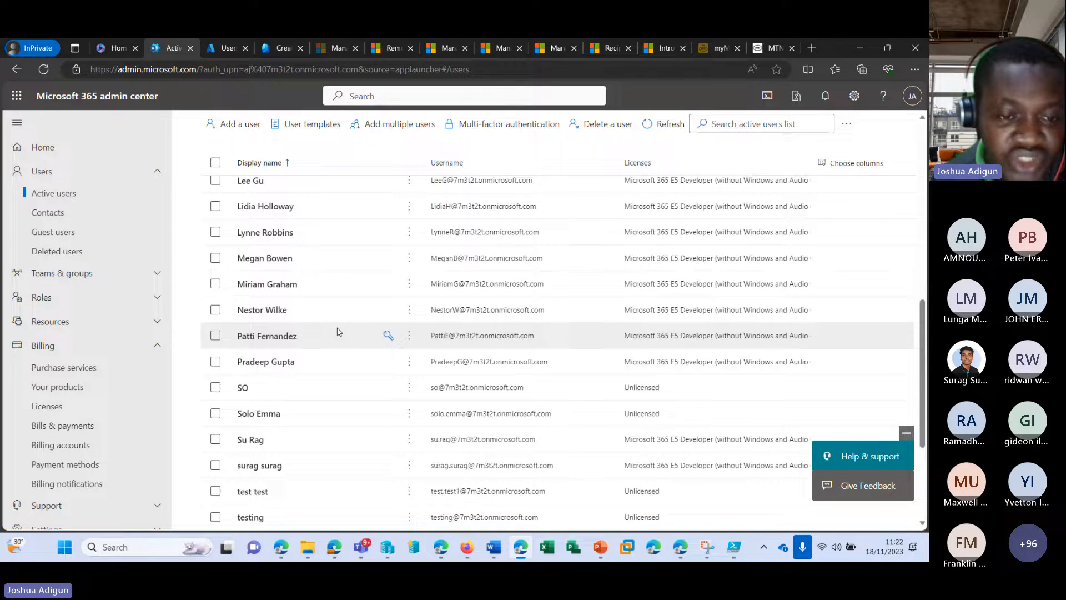
{"action": "scroll", "coordinate": [333, 339], "scroll_direction": "down", "scroll_amount": 3}
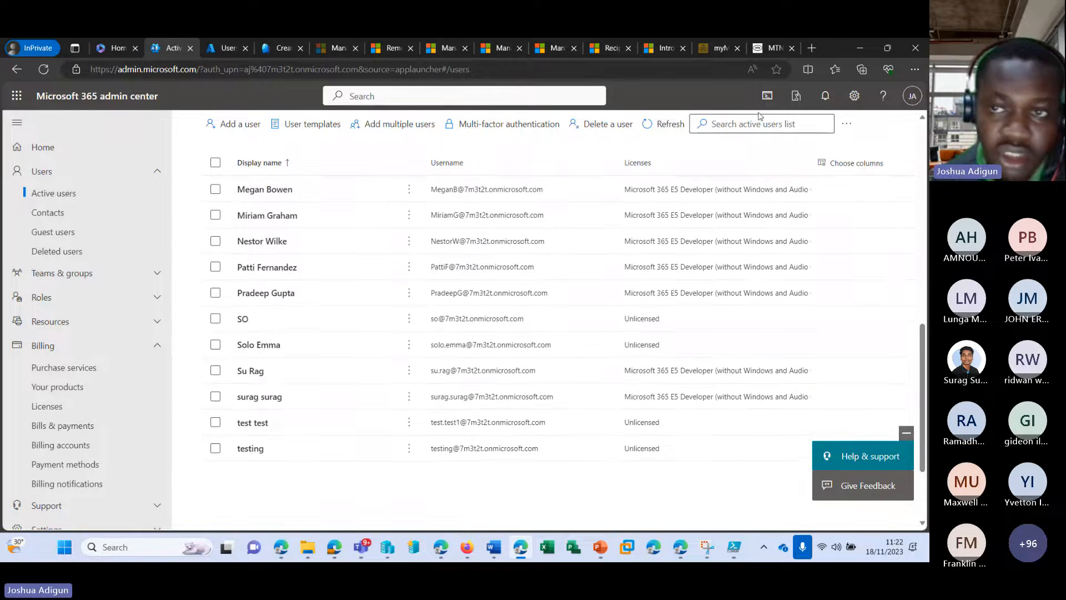
{"action": "left_click", "coordinate": [665, 124]}
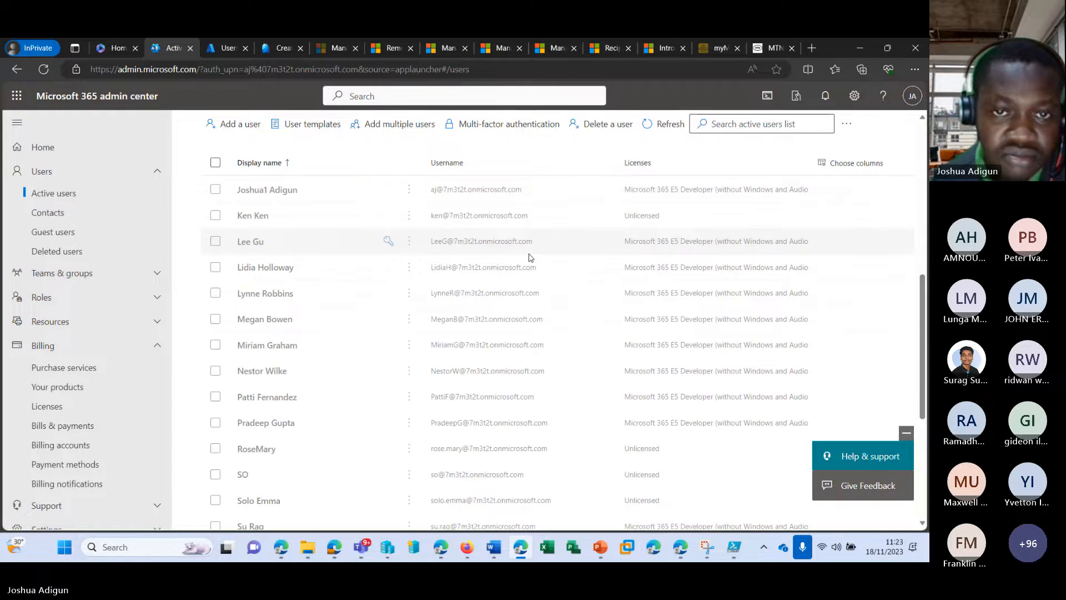
{"action": "scroll", "coordinate": [529, 257], "scroll_direction": "down", "scroll_amount": 4}
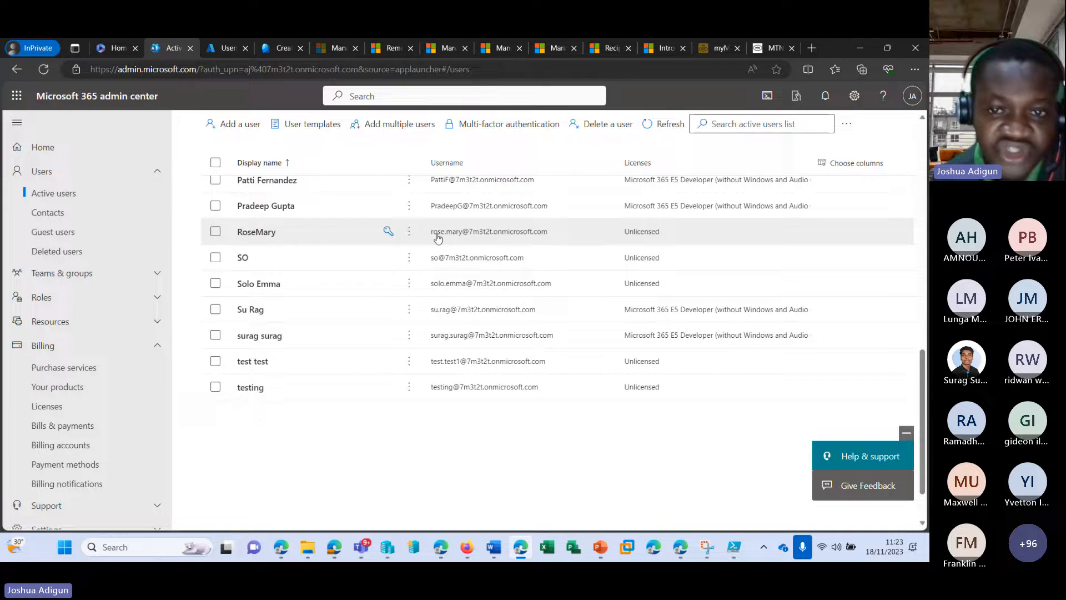
{"action": "left_click", "coordinate": [734, 548]}
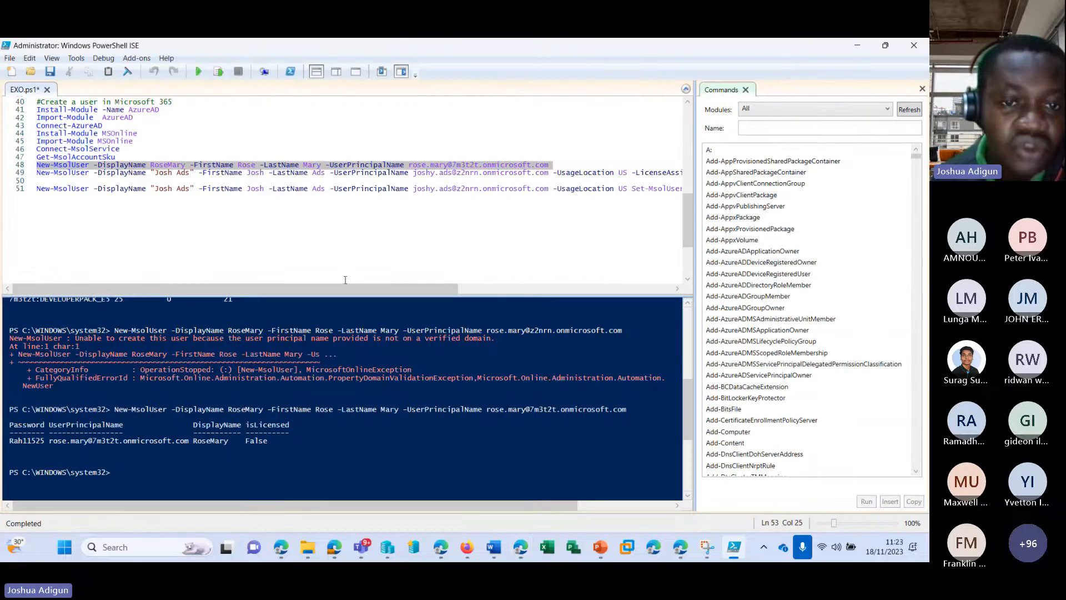
{"action": "mouse_move", "coordinate": [361, 546]}
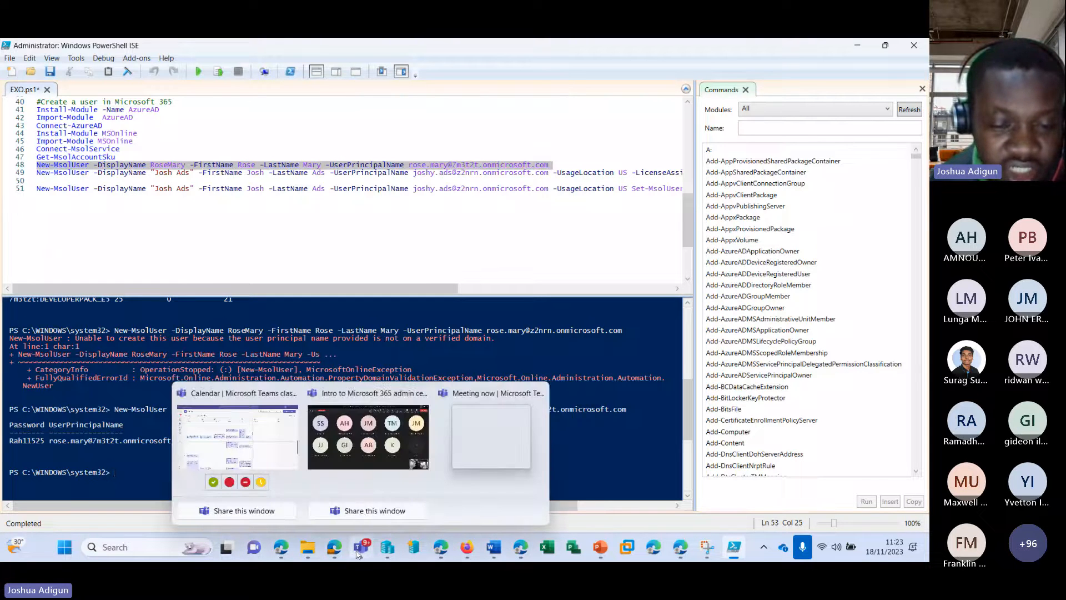
{"action": "mouse_move", "coordinate": [367, 447]}
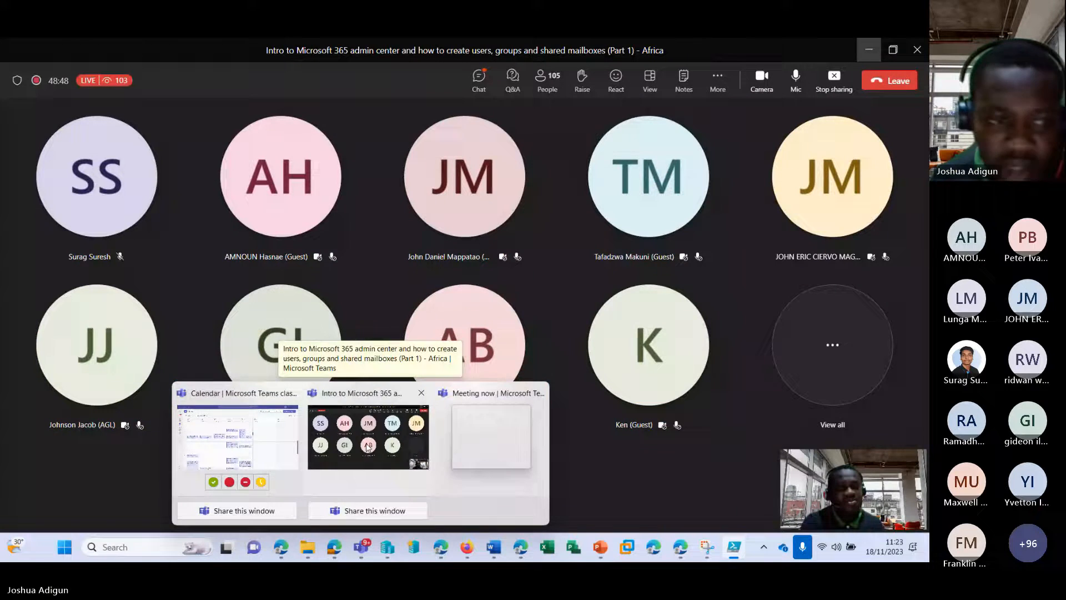
{"action": "left_click", "coordinate": [368, 444]}
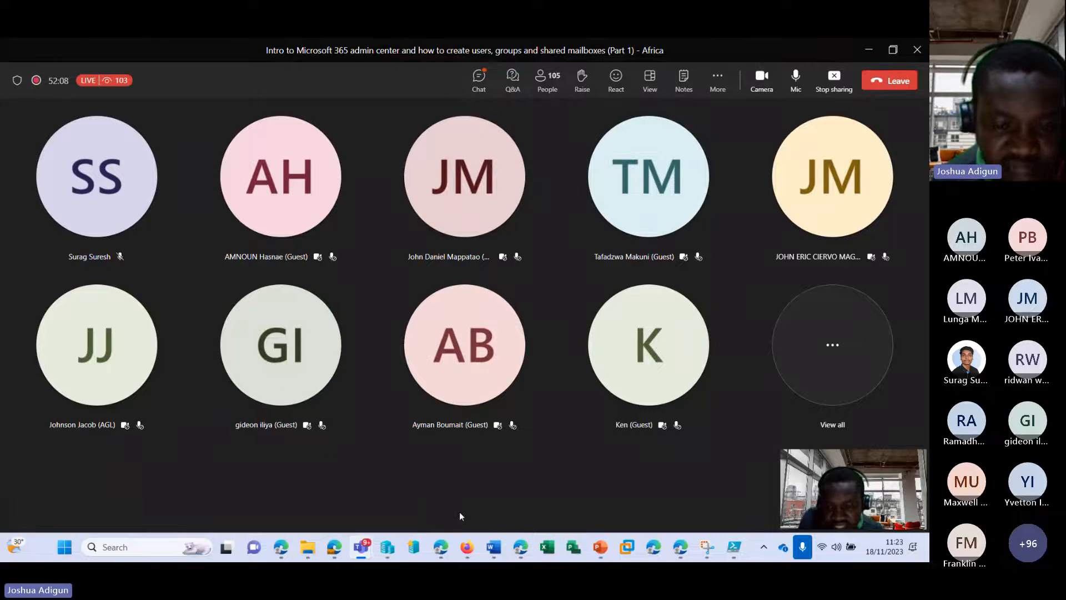
{"action": "left_click", "coordinate": [869, 49]}
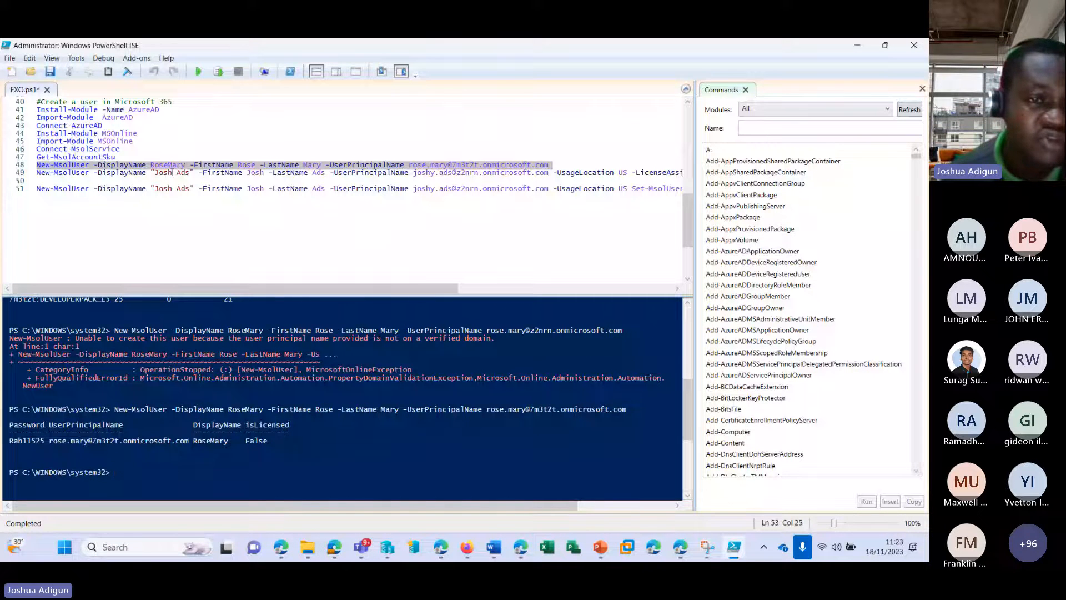
Replace line 49's display name, first name and last name with the new user's names
{"action": "left_click", "coordinate": [190, 174]}
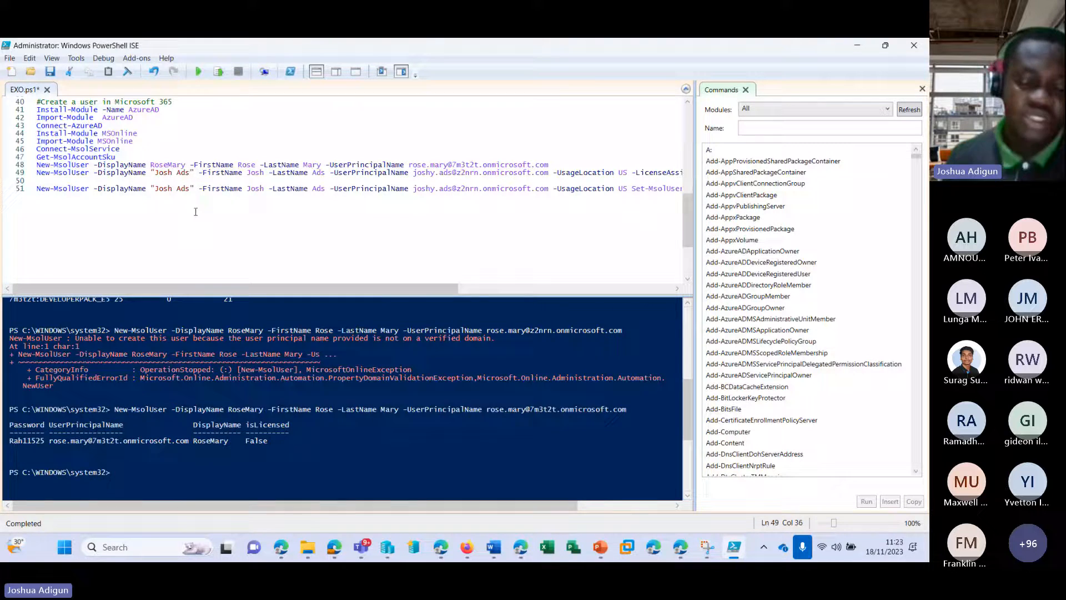
{"action": "key", "text": "BackSpace"}
{"action": "key", "text": "BackSpace"}
{"action": "key", "text": "BackSpace"}
{"action": "key", "text": "BackSpace"}
{"action": "key", "text": "BackSpace"}
{"action": "key", "text": "BackSpace"}
{"action": "key", "text": "BackSpace"}
{"action": "key", "text": "BackSpace"}
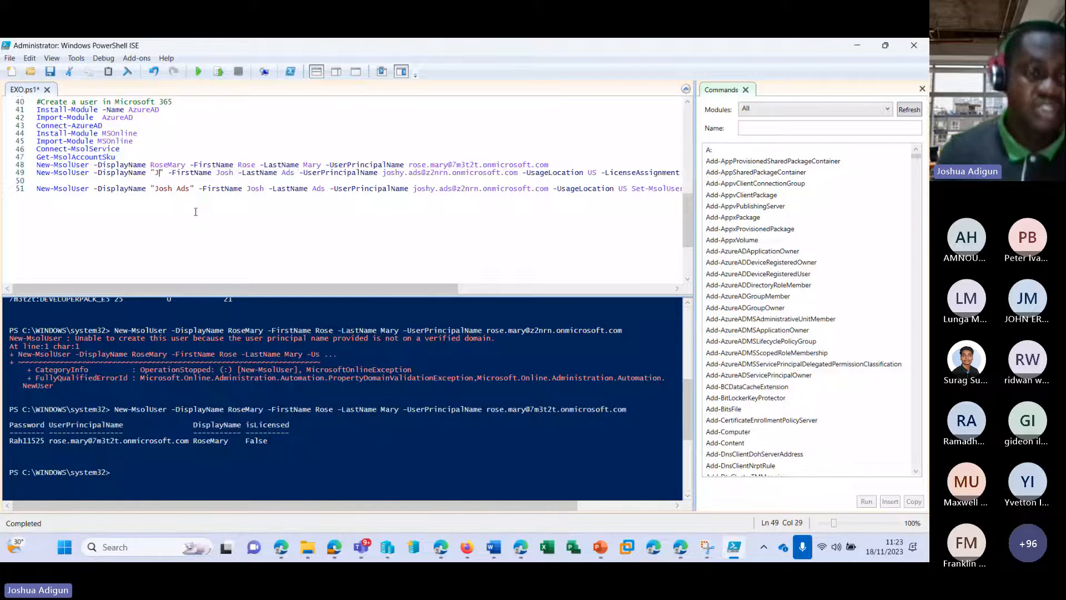
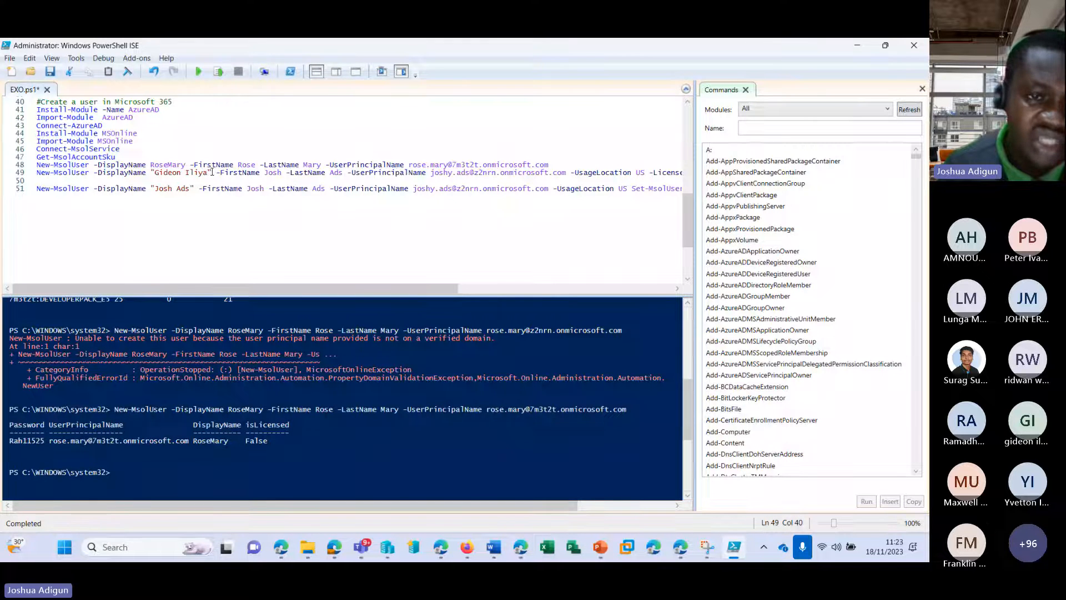
{"action": "double_click", "coordinate": [273, 173]}
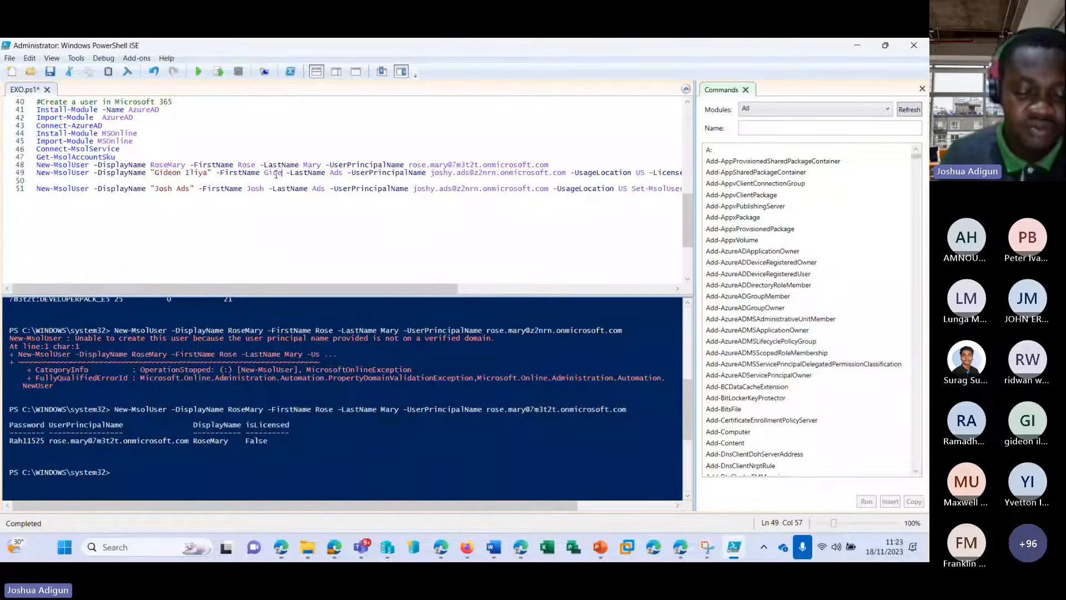
{"action": "double_click", "coordinate": [345, 173]}
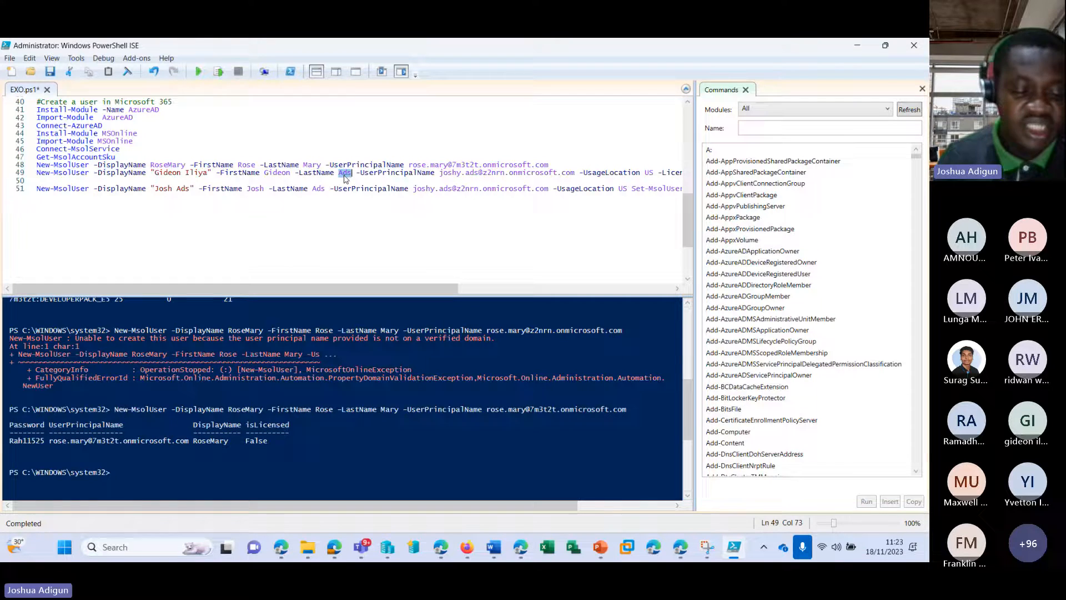
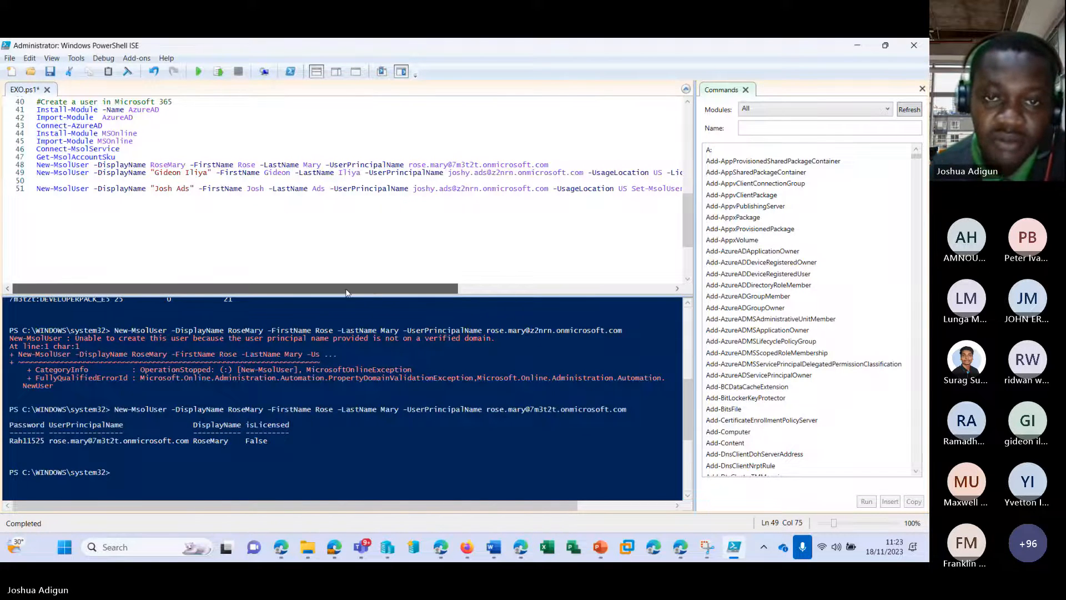
{"action": "left_click_drag", "start_coordinate": [365, 288], "coordinate": [455, 288]}
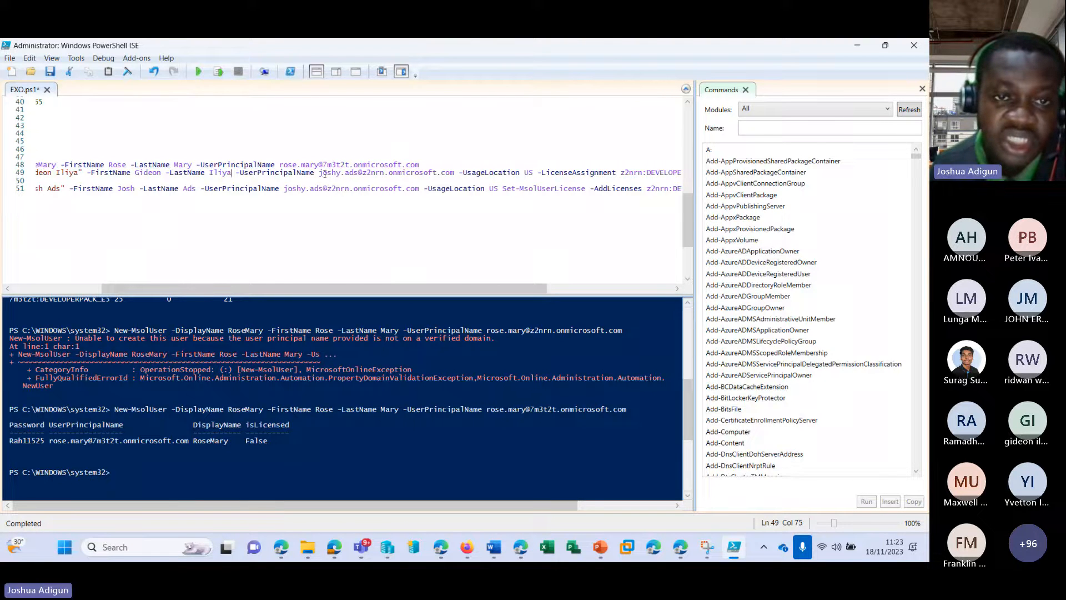
Give line 49 a 7m3t2t.onmicrosoft.com sign-in address built from the new user's first and last name
{"action": "left_click_drag", "start_coordinate": [281, 165], "coordinate": [394, 155]}
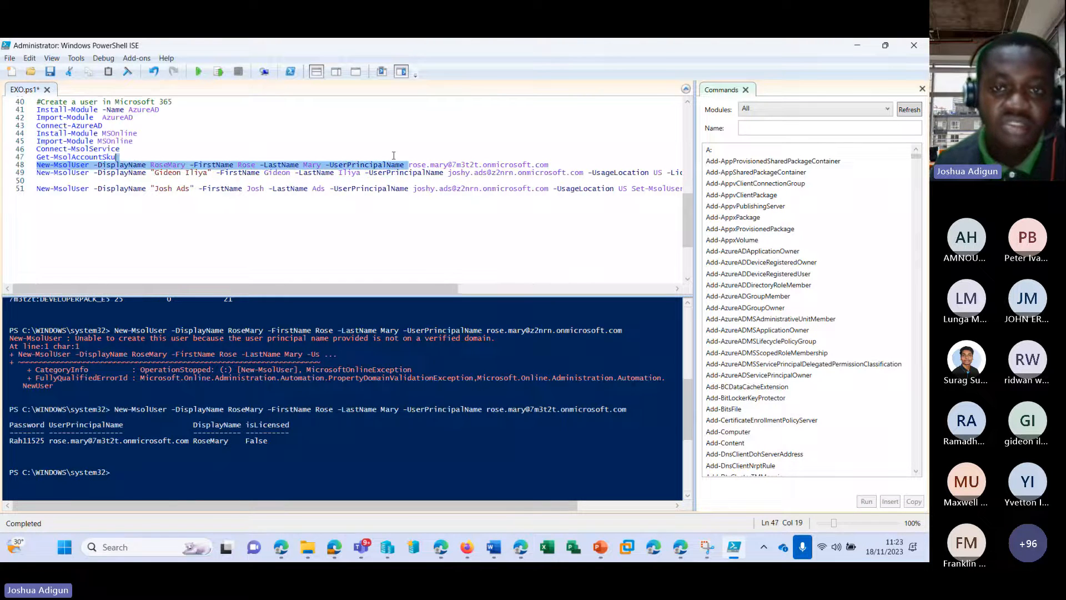
{"action": "double_click", "coordinate": [431, 164]}
{"action": "key", "text": "ctrl+c"}
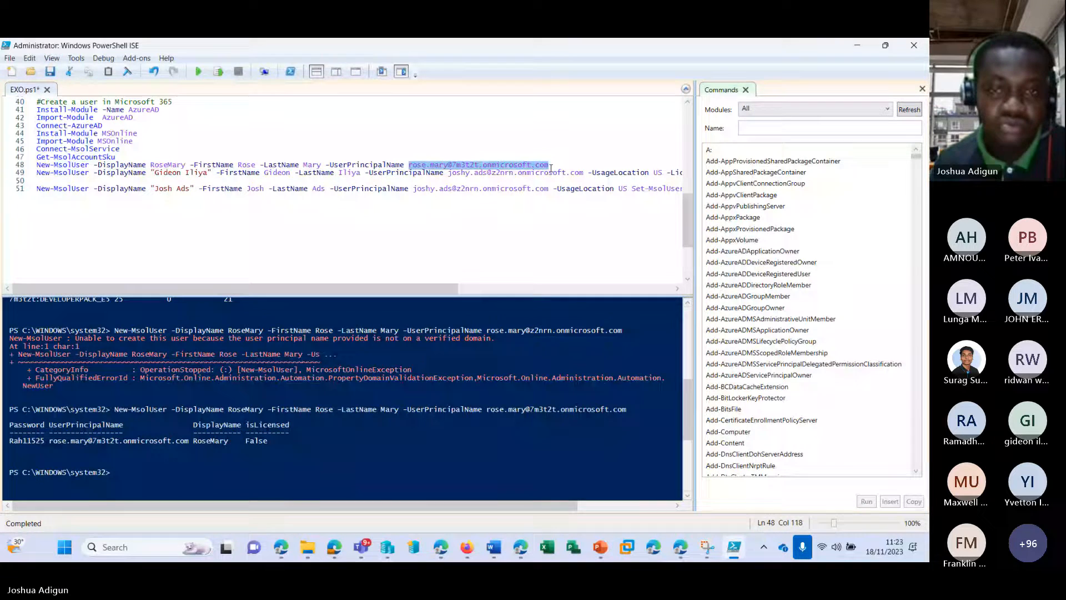
{"action": "left_click_drag", "start_coordinate": [448, 172], "coordinate": [584, 177]}
{"action": "key", "text": "ctrl+v"}
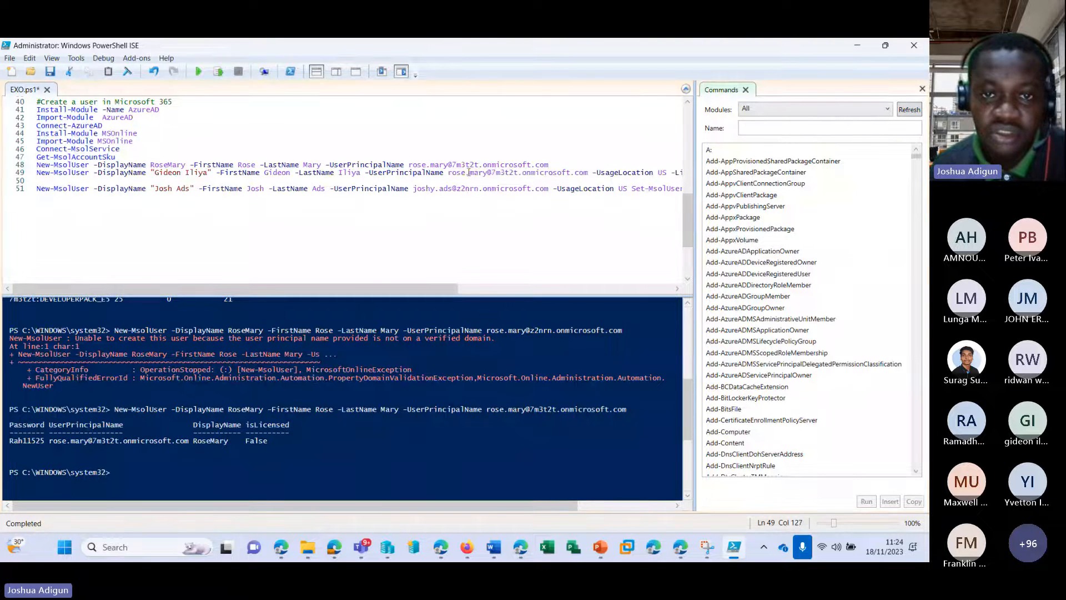
{"action": "double_click", "coordinate": [458, 173]}
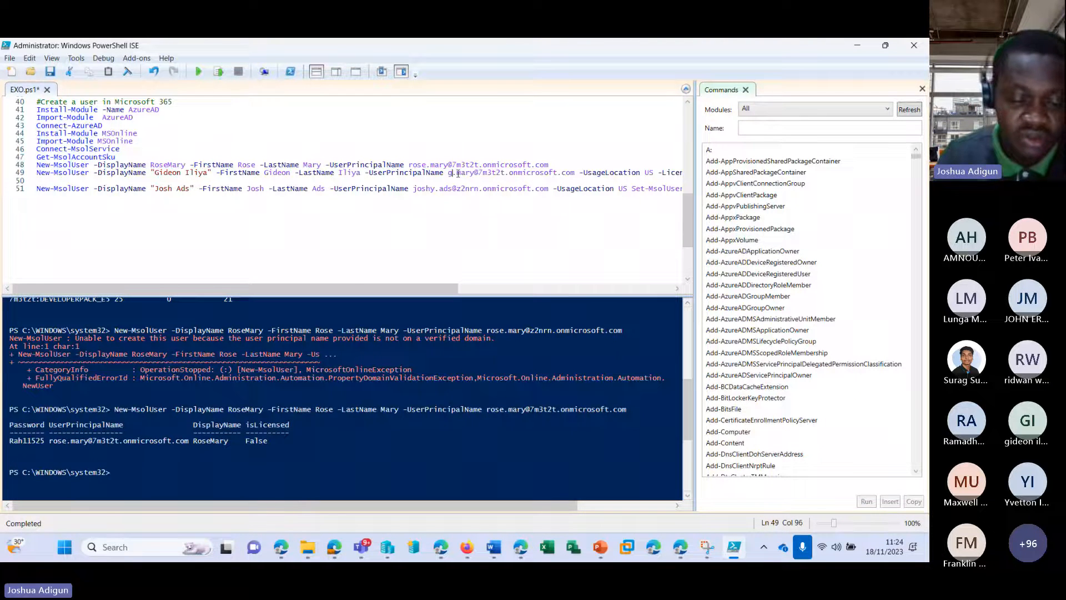
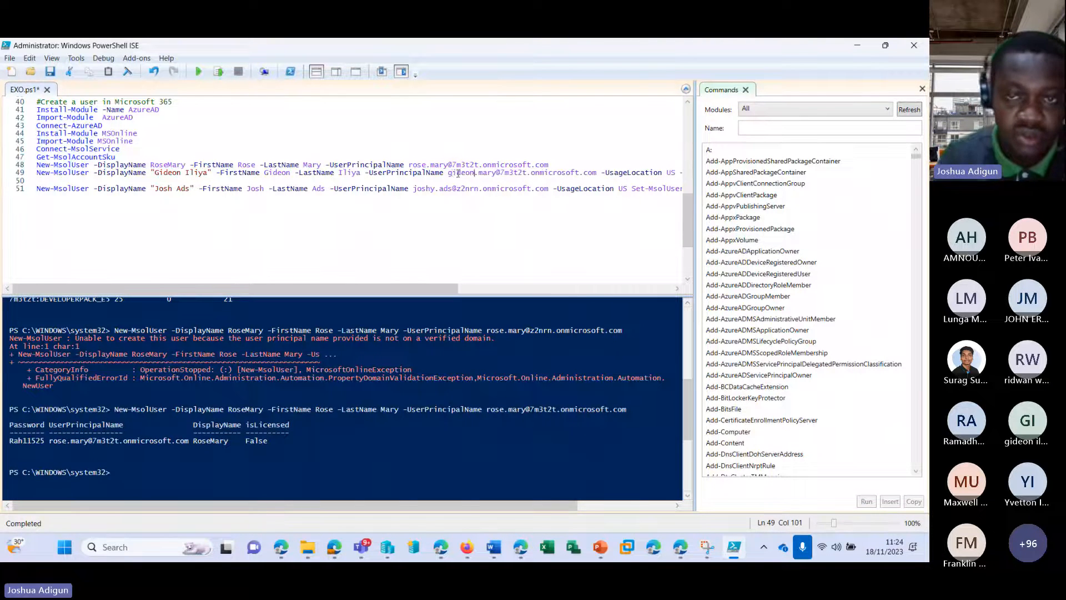
{"action": "double_click", "coordinate": [491, 173]}
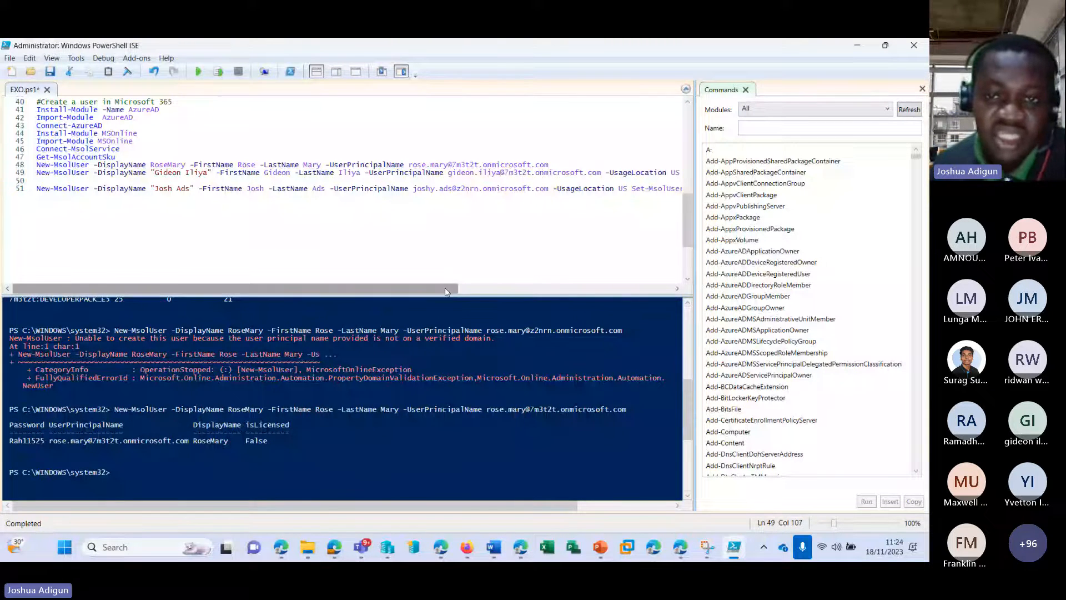
{"action": "left_click_drag", "start_coordinate": [447, 288], "coordinate": [603, 271]}
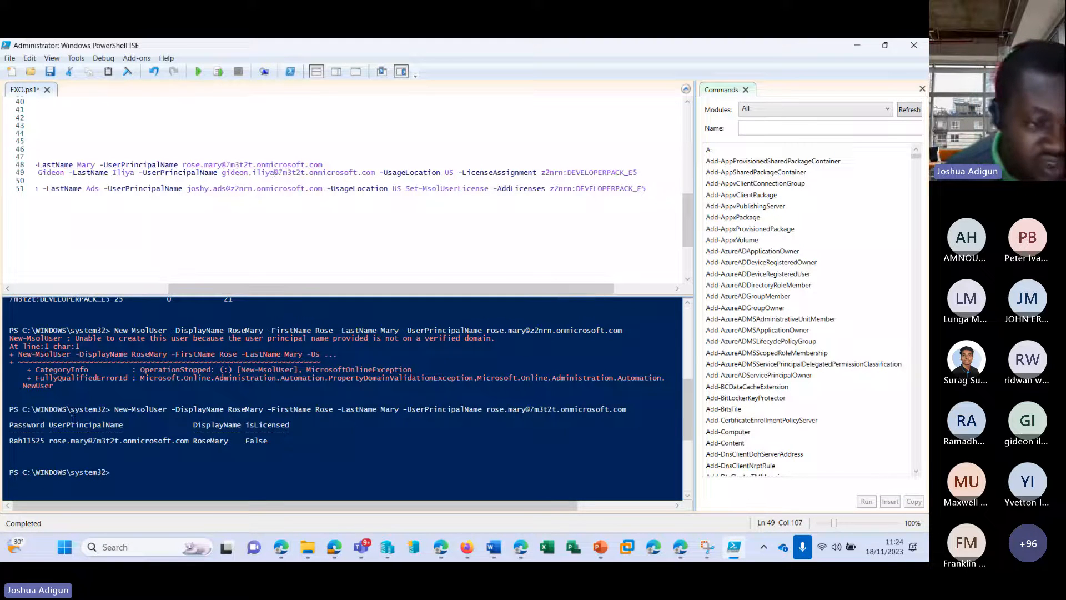
Replace line 49's licence with 7m3t2t:DEVELOPERPACK_E5 and run it, which fails with 'Unknown error occurred'
{"action": "scroll", "coordinate": [83, 431], "scroll_direction": "up", "scroll_amount": 2}
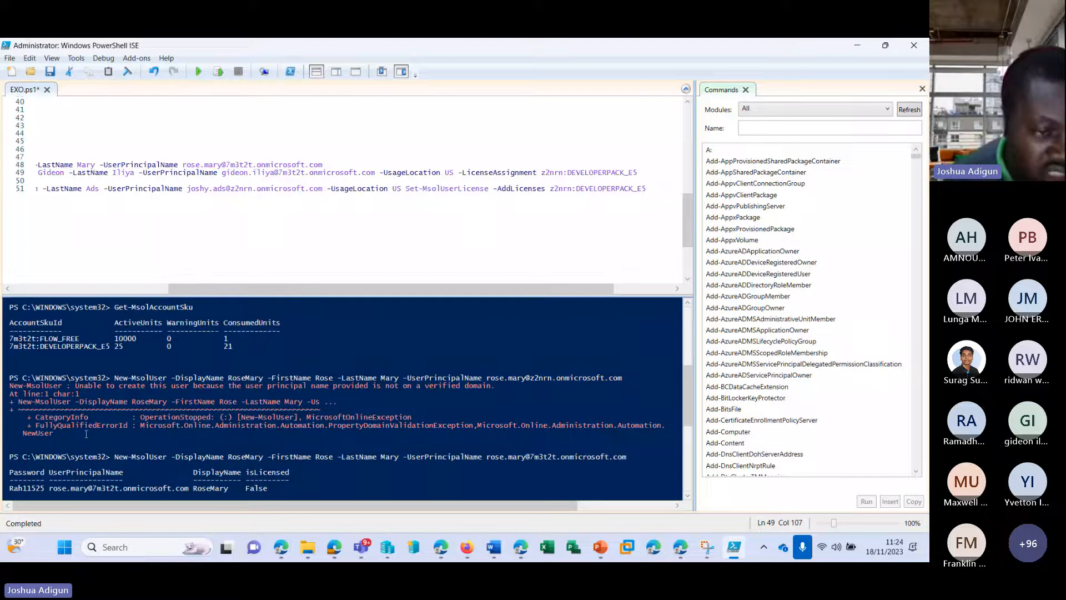
{"action": "left_click", "coordinate": [10, 347]}
{"action": "scroll", "coordinate": [18, 347], "scroll_direction": "up", "scroll_amount": 5}
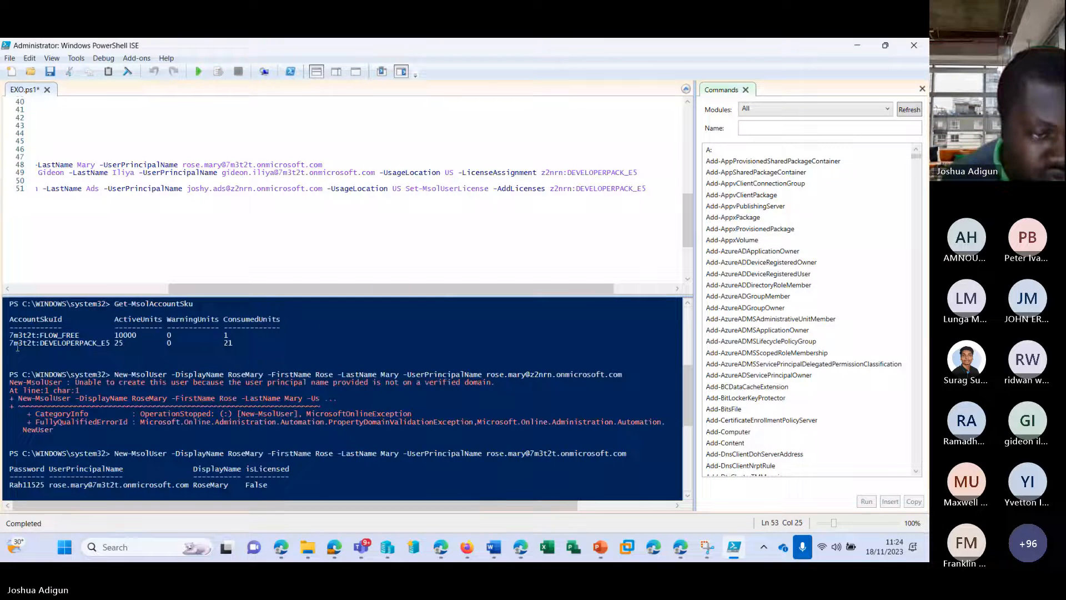
{"action": "left_click_drag", "start_coordinate": [10, 344], "coordinate": [131, 347]}
{"action": "key", "text": "ctrl+c"}
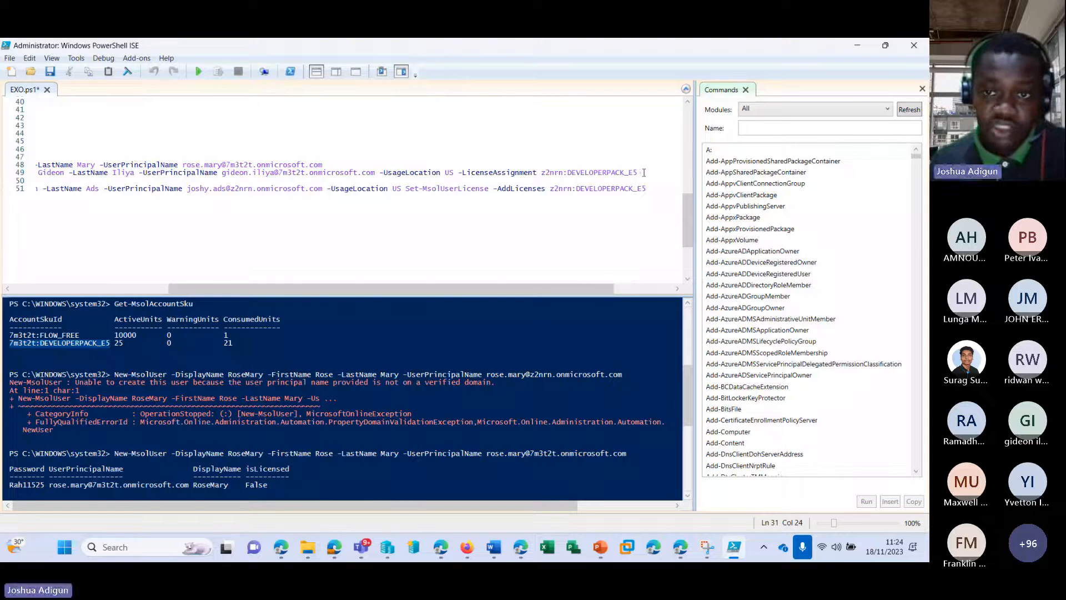
{"action": "left_click_drag", "start_coordinate": [638, 173], "coordinate": [543, 173]}
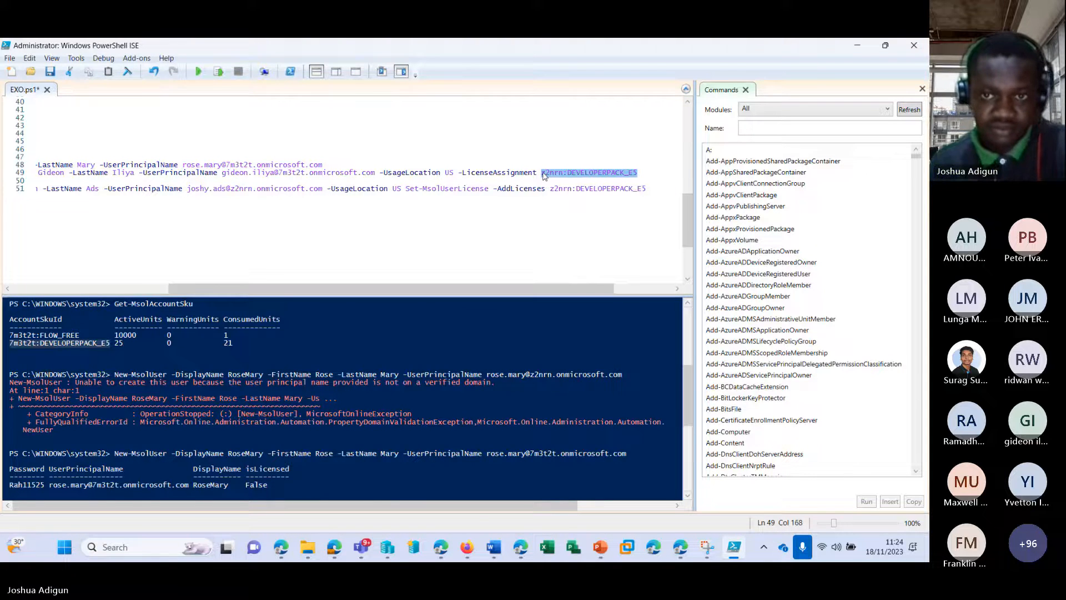
{"action": "key", "text": "ctrl+v"}
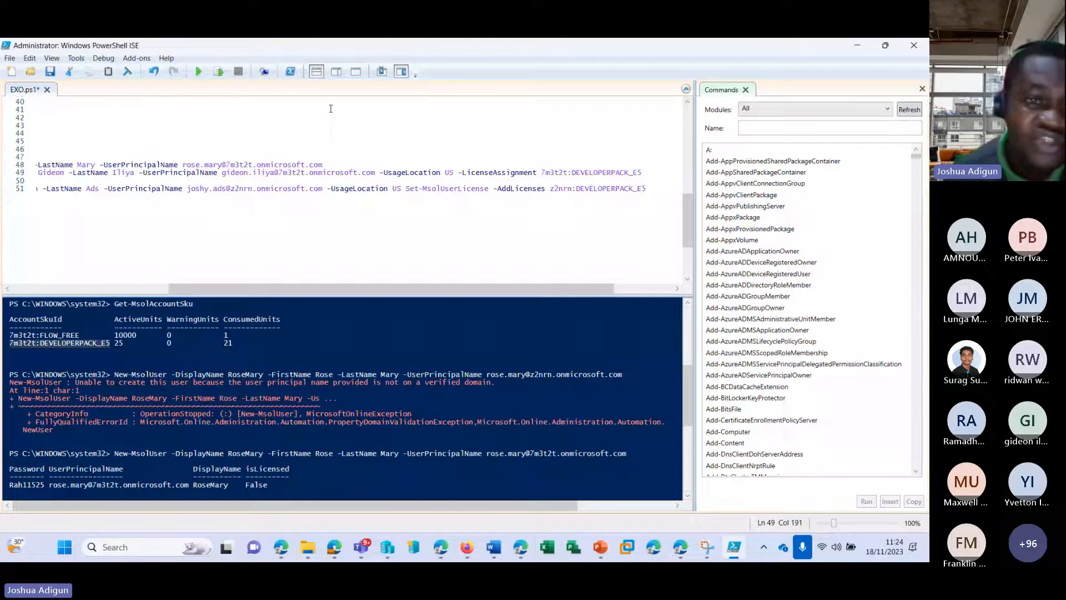
{"action": "left_click", "coordinate": [218, 73]}
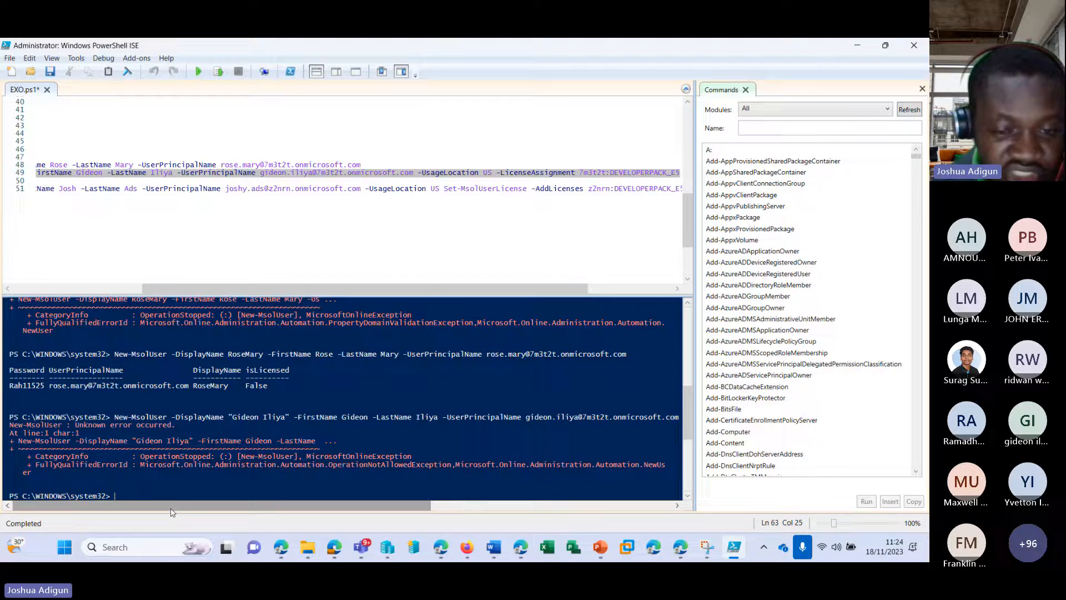
Remove -UsageLocation US from line 49 and rerun it, which fails again with the unknown error
{"action": "left_click_drag", "start_coordinate": [167, 506], "coordinate": [262, 509]}
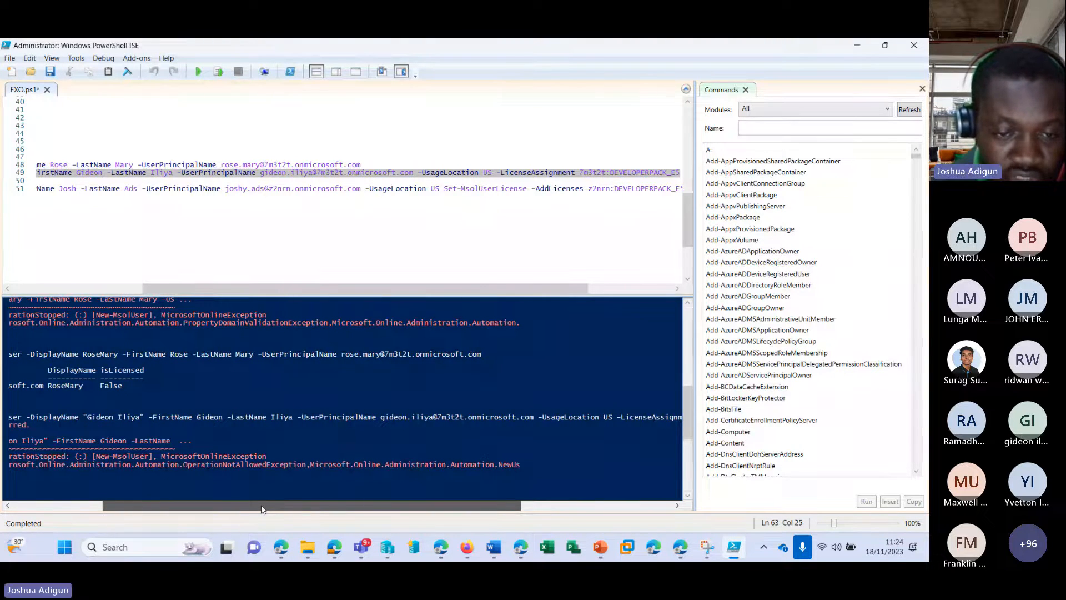
{"action": "left_click_drag", "start_coordinate": [262, 510], "coordinate": [356, 510]}
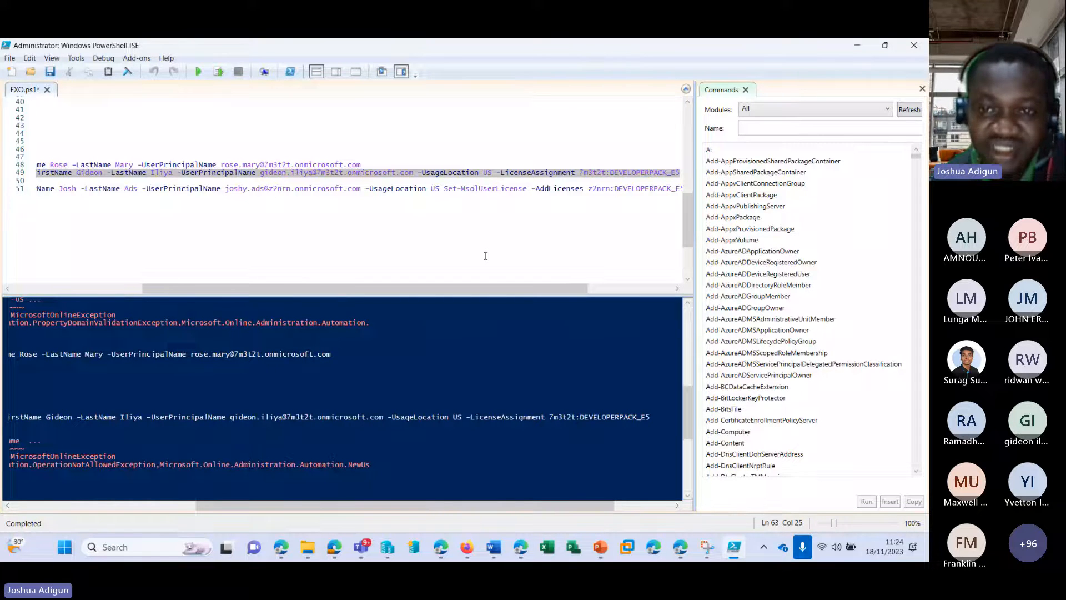
{"action": "left_click", "coordinate": [579, 173]}
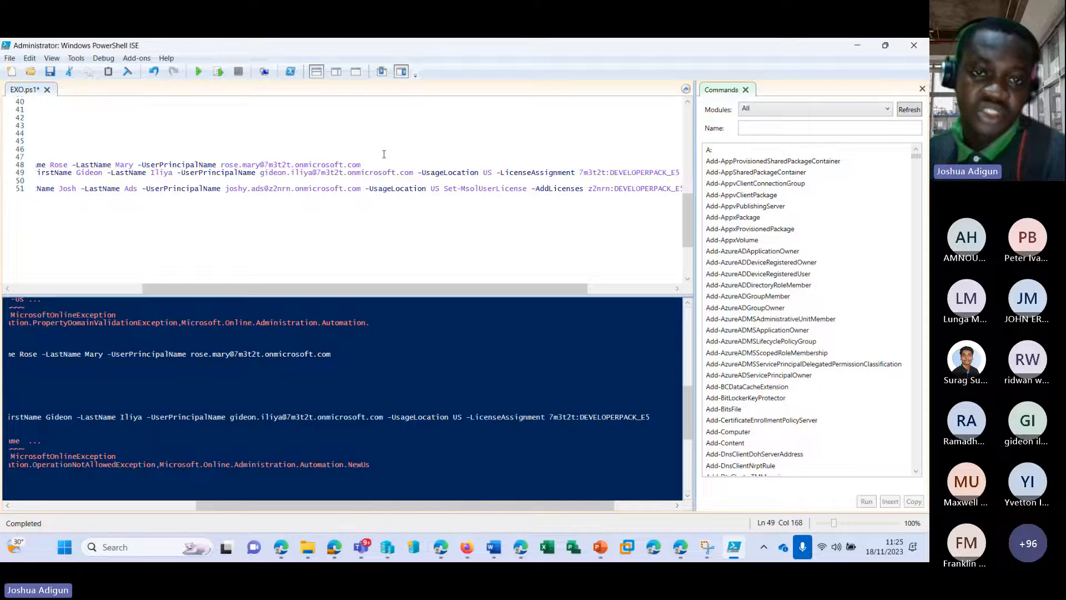
{"action": "left_click", "coordinate": [366, 164]}
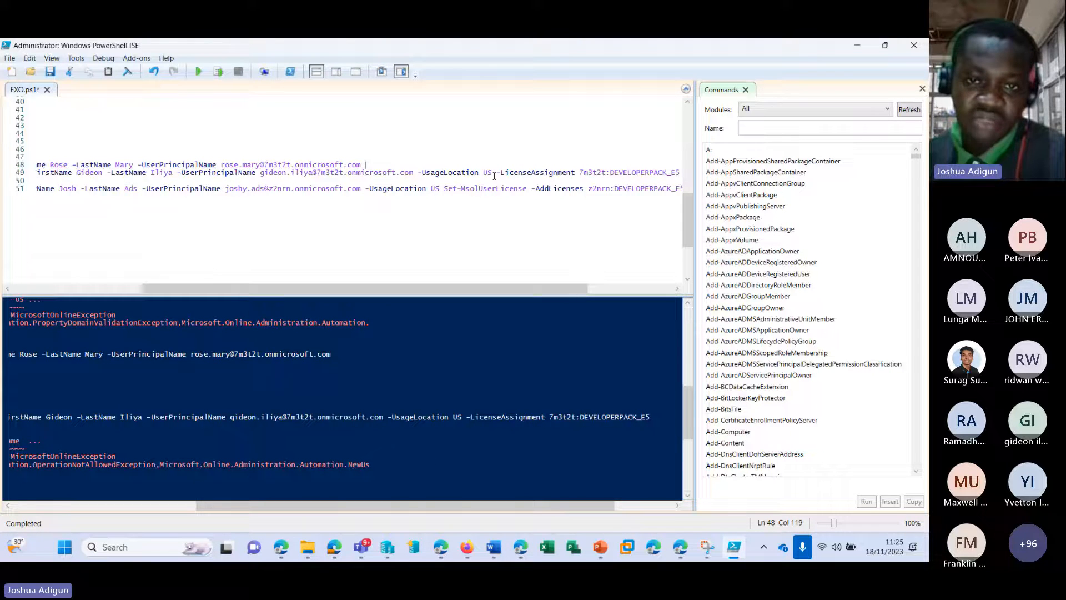
{"action": "left_click_drag", "start_coordinate": [492, 173], "coordinate": [419, 176]}
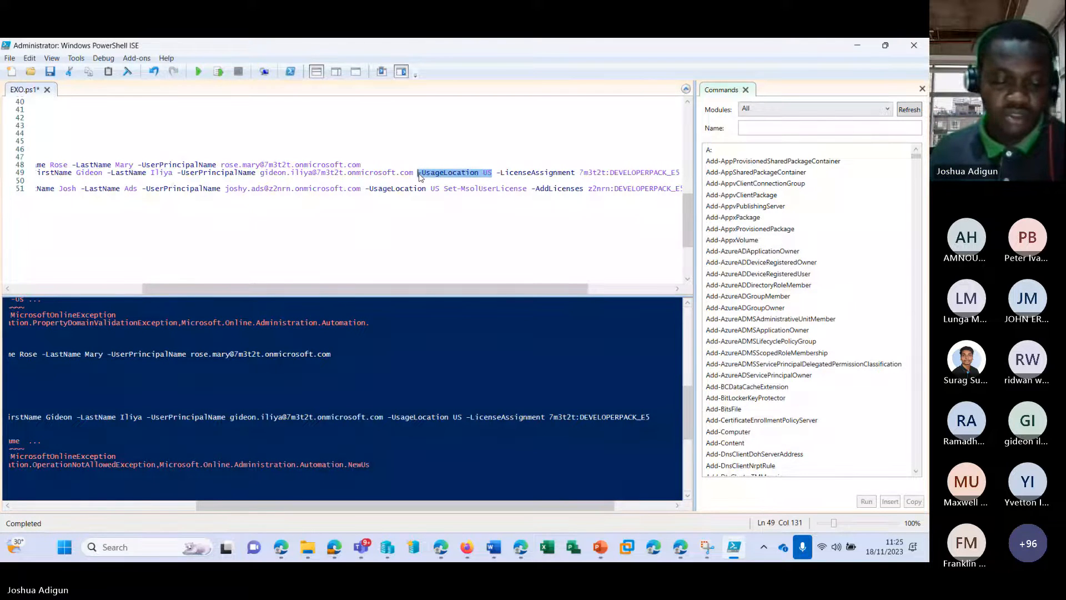
{"action": "key", "text": "BackSpace"}
{"action": "key", "text": "BackSpace"}
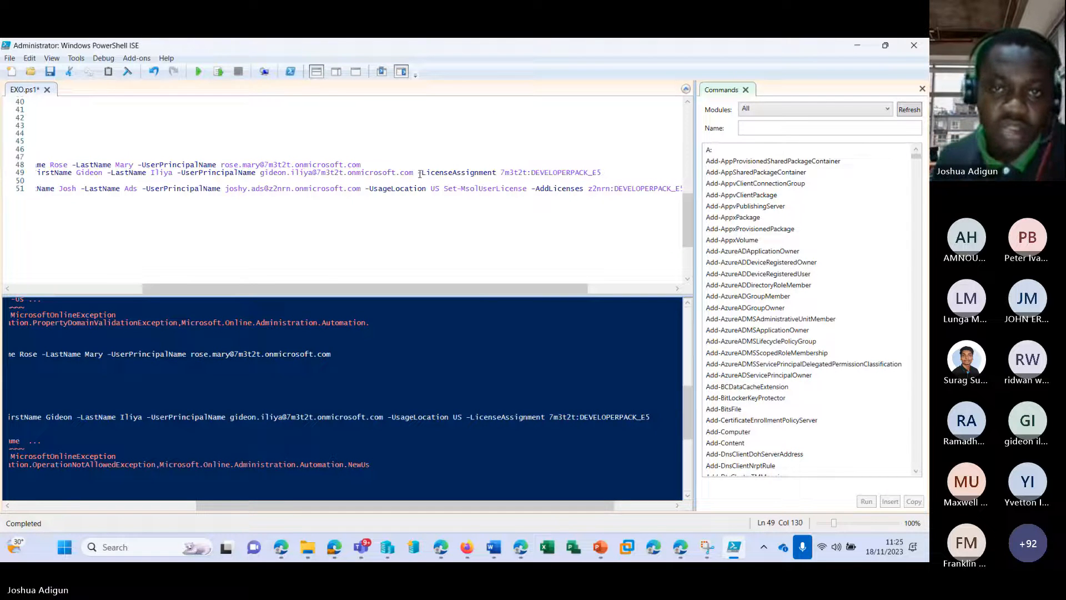
{"action": "left_click", "coordinate": [219, 72]}
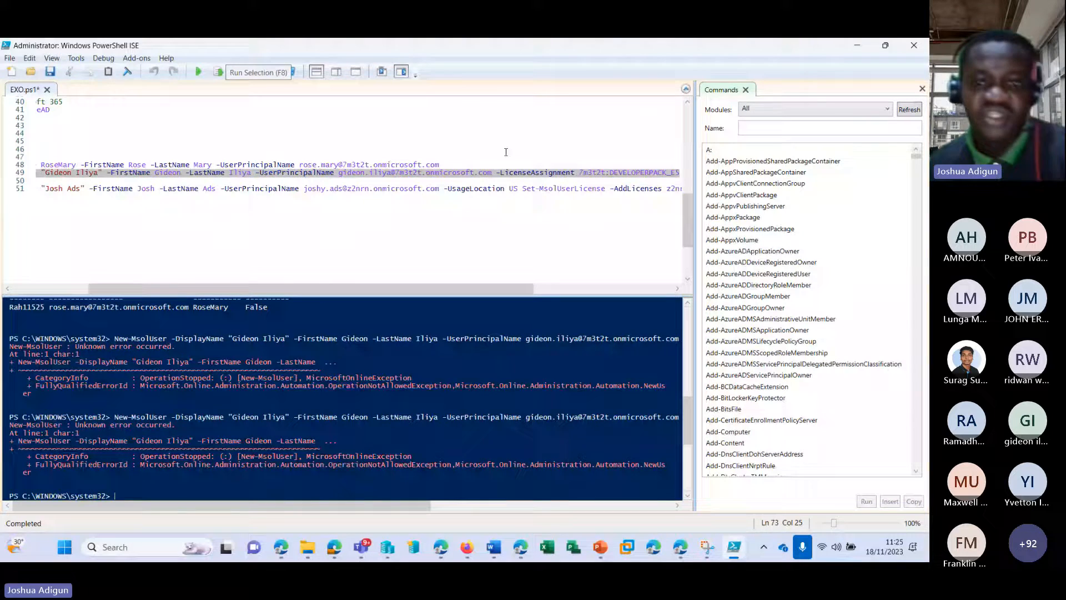
Restore -UsageLocation US before -LicenseAssignment on line 49
{"action": "left_click", "coordinate": [514, 173]}
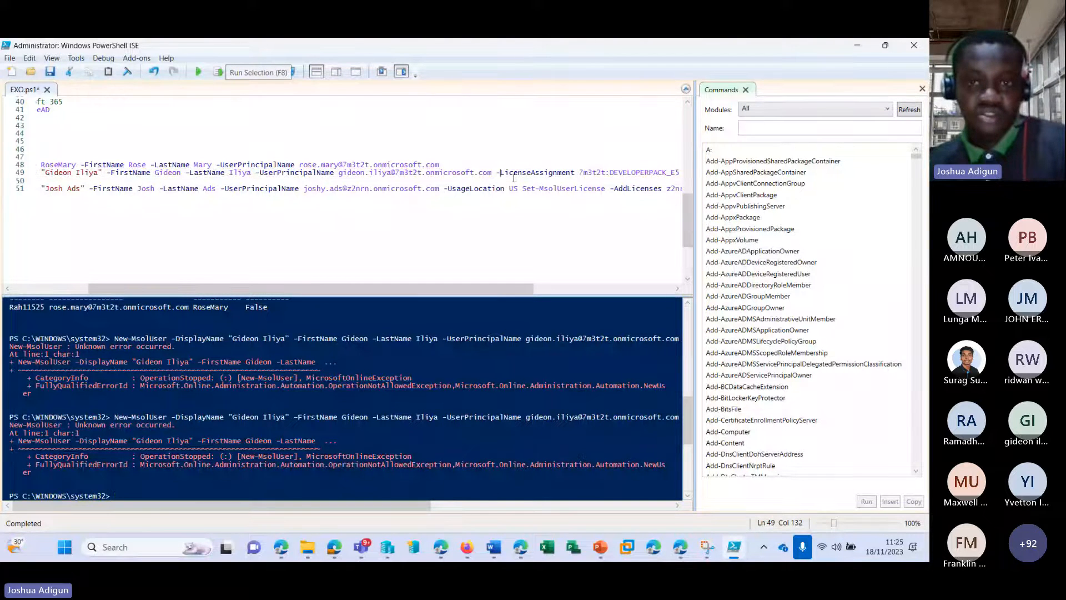
{"action": "key", "text": "ctrl+v"}
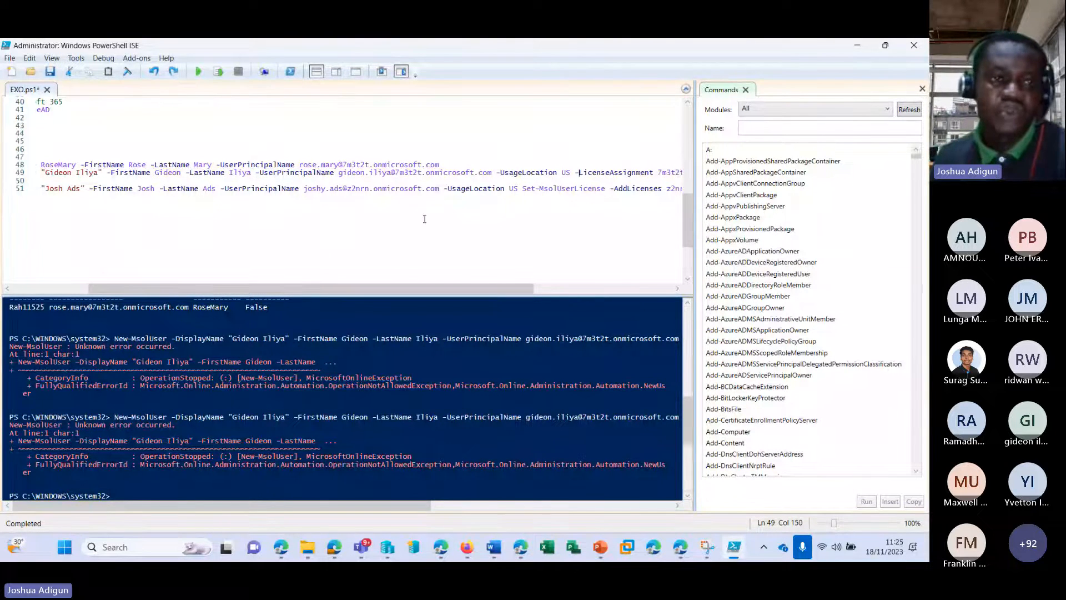
{"action": "left_click_drag", "start_coordinate": [425, 289], "coordinate": [333, 288]}
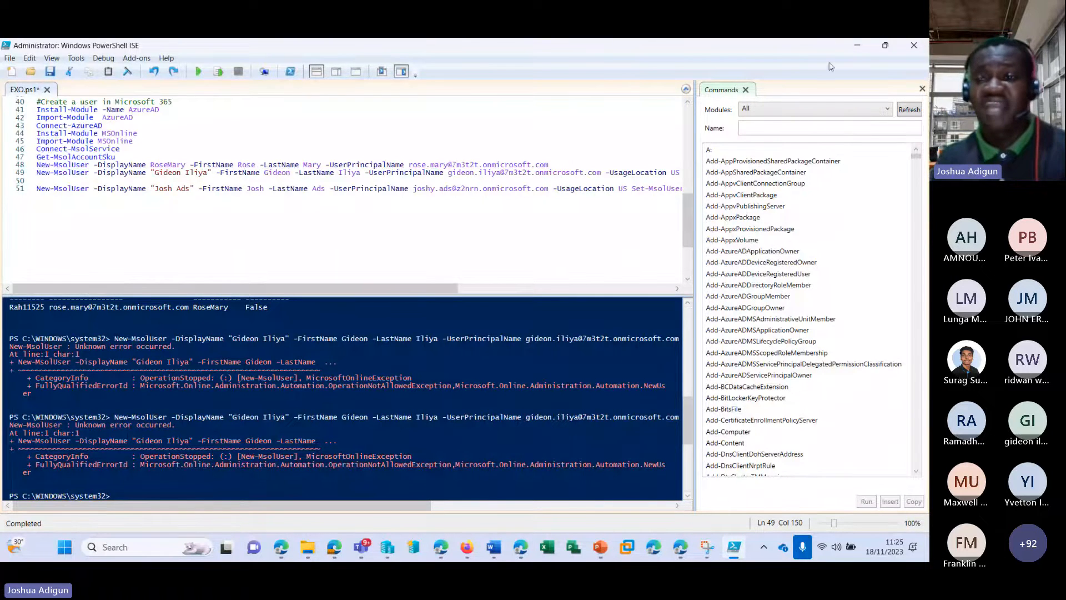
Minimise PowerShell ISE and scroll through the admin center's Active users accounts and licences
{"action": "left_click", "coordinate": [856, 49]}
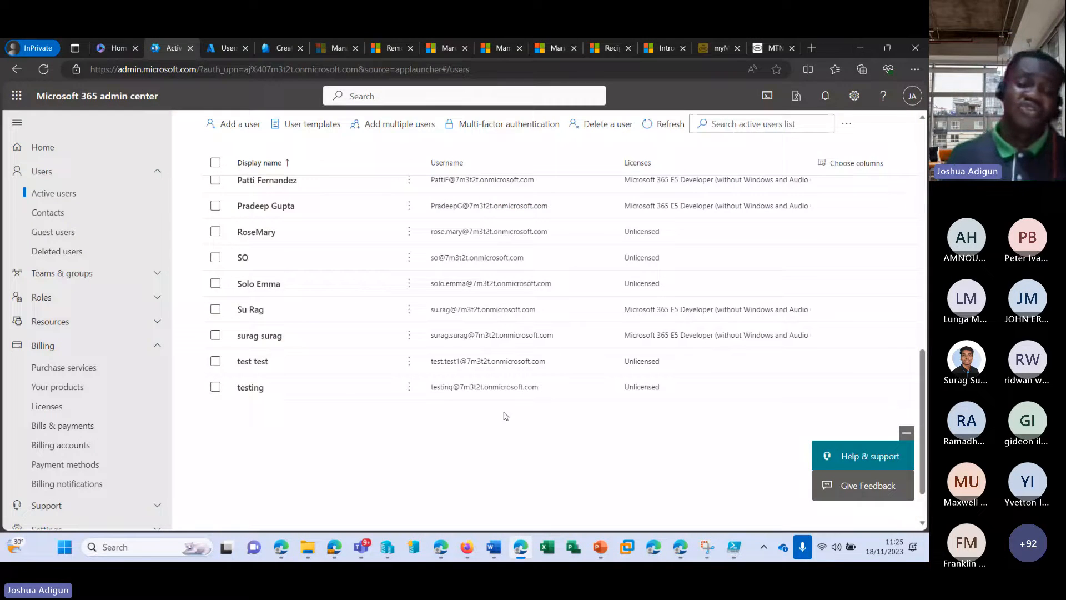
{"action": "scroll", "coordinate": [488, 427], "scroll_direction": "up", "scroll_amount": 5}
{"action": "scroll", "coordinate": [465, 437], "scroll_direction": "up", "scroll_amount": 5}
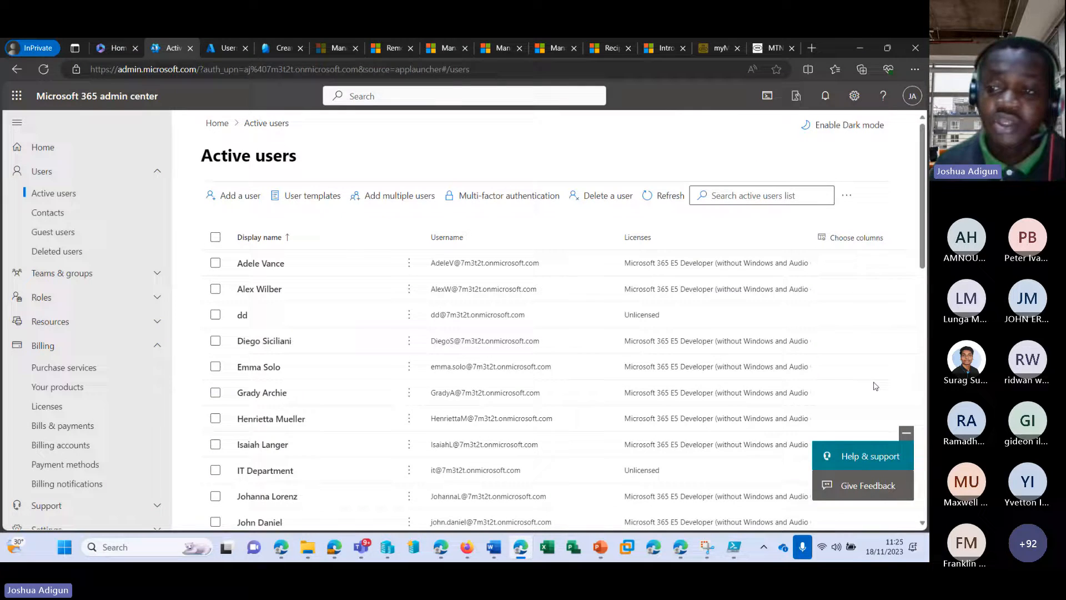
{"action": "scroll", "coordinate": [388, 288], "scroll_direction": "down", "scroll_amount": 3}
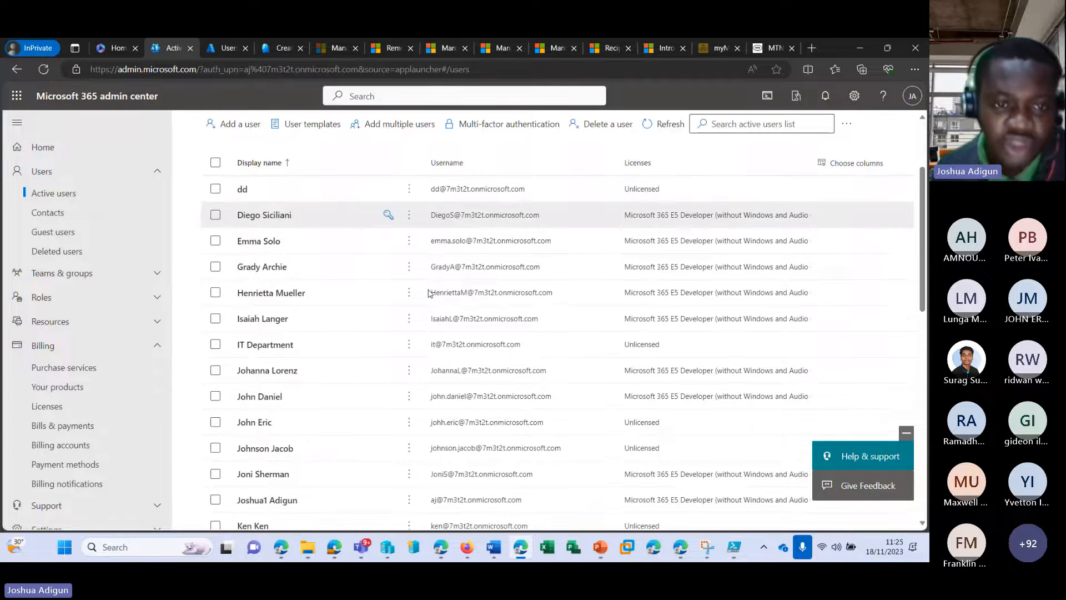
{"action": "scroll", "coordinate": [424, 292], "scroll_direction": "up", "scroll_amount": 3}
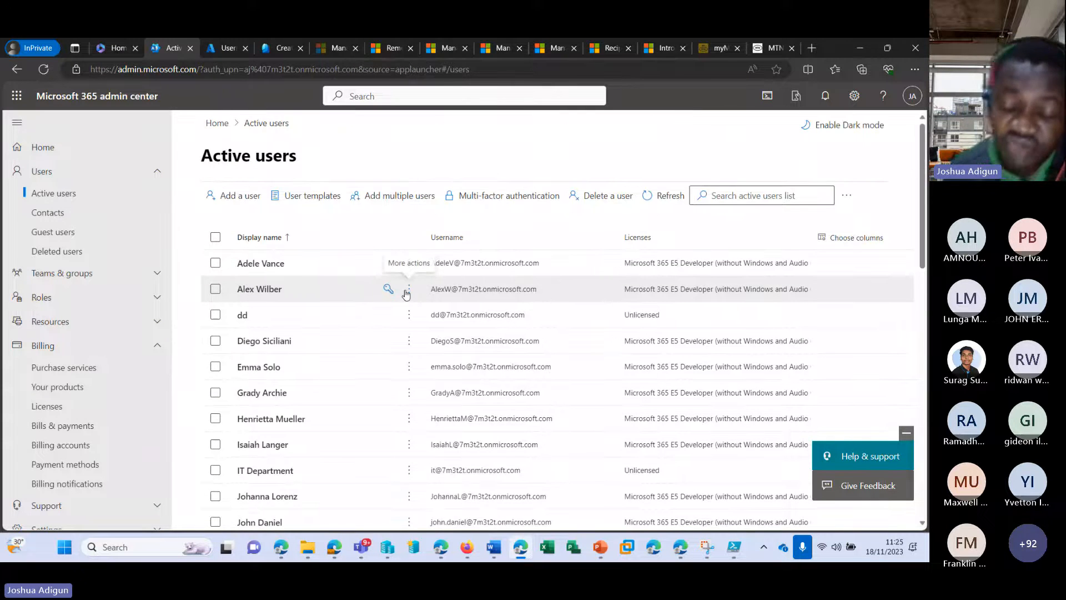
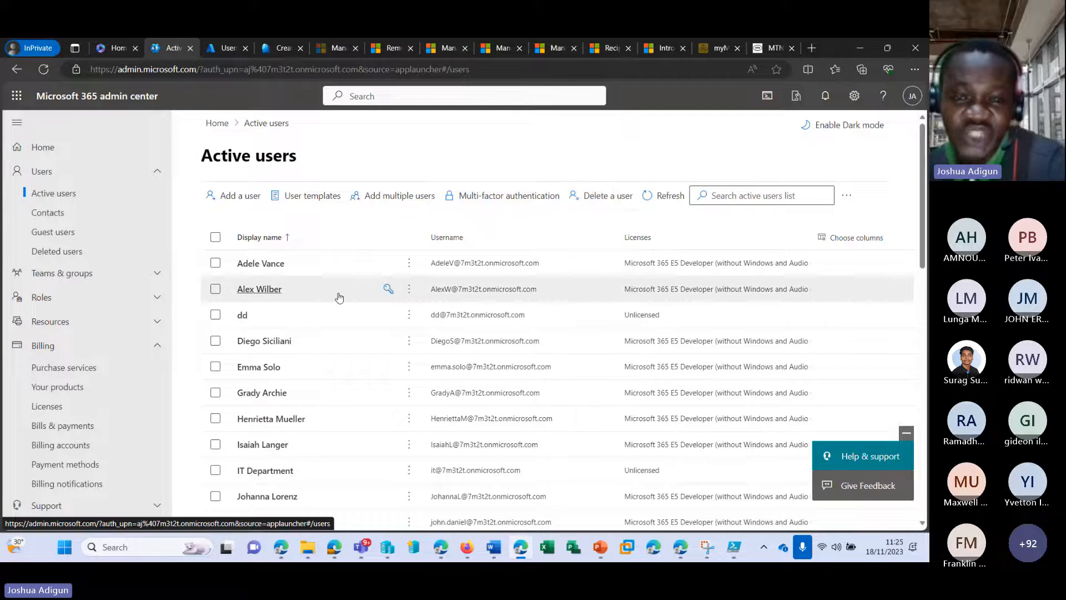
Delete one user account from the Delete user panel, unassigning its E5 Developer licence
{"action": "left_click", "coordinate": [602, 195]}
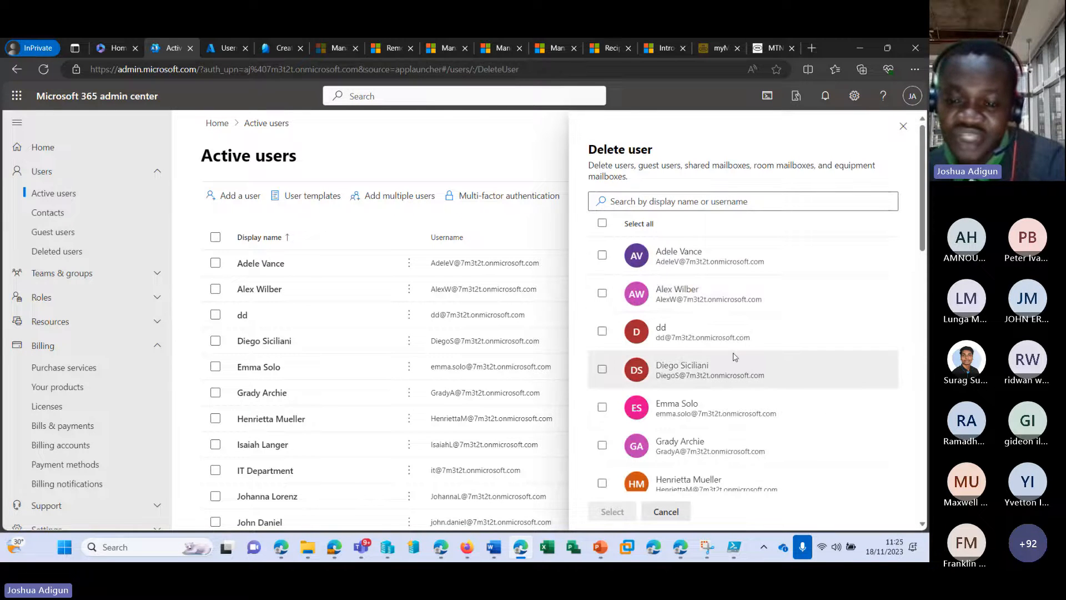
{"action": "left_click", "coordinate": [601, 224]}
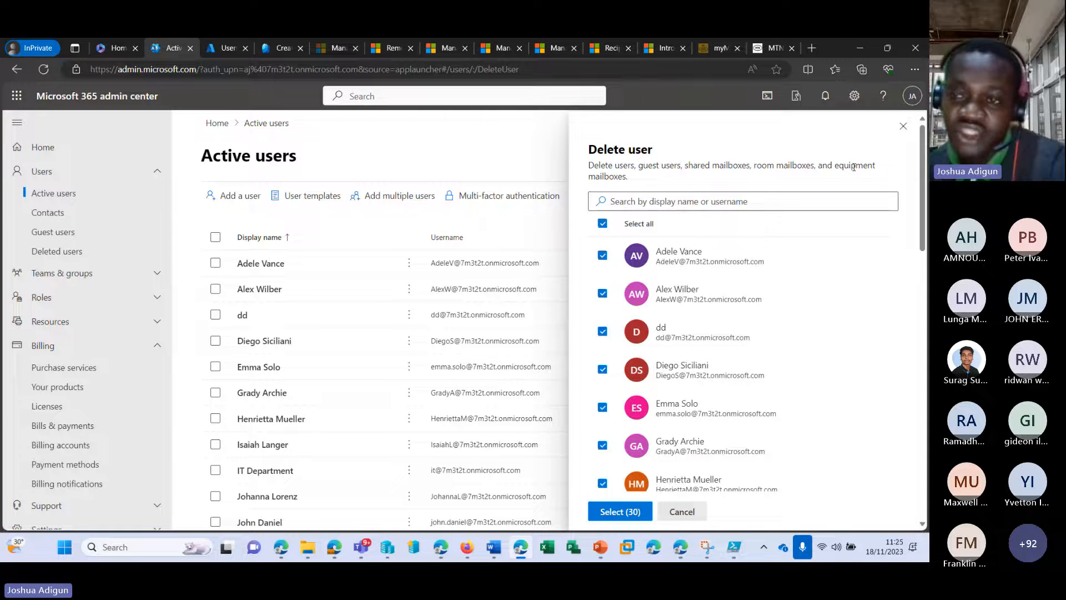
{"action": "left_click", "coordinate": [602, 223]}
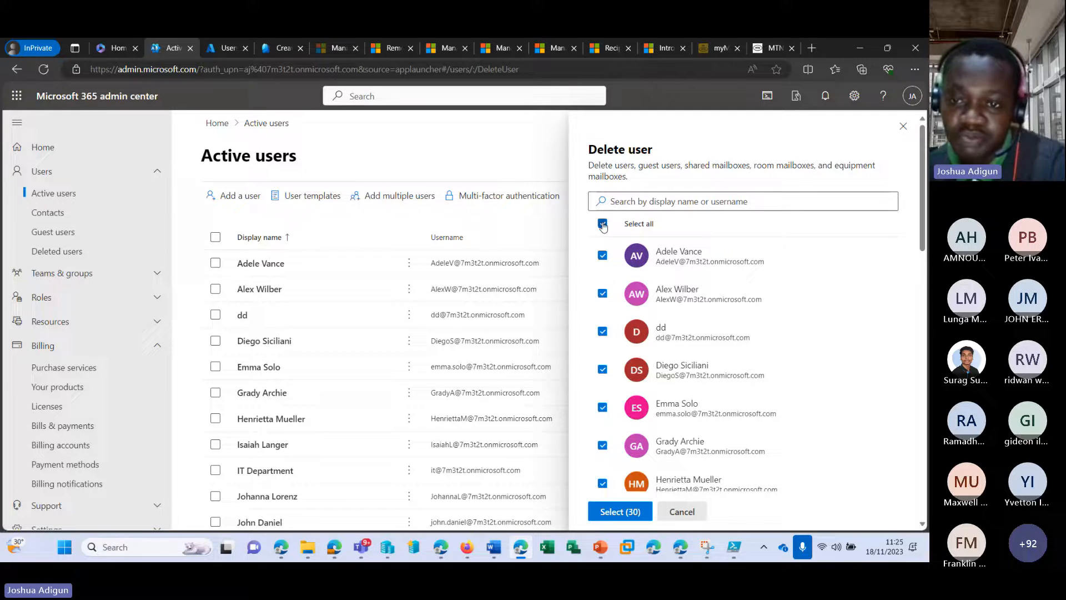
{"action": "scroll", "coordinate": [650, 349], "scroll_direction": "down", "scroll_amount": 5}
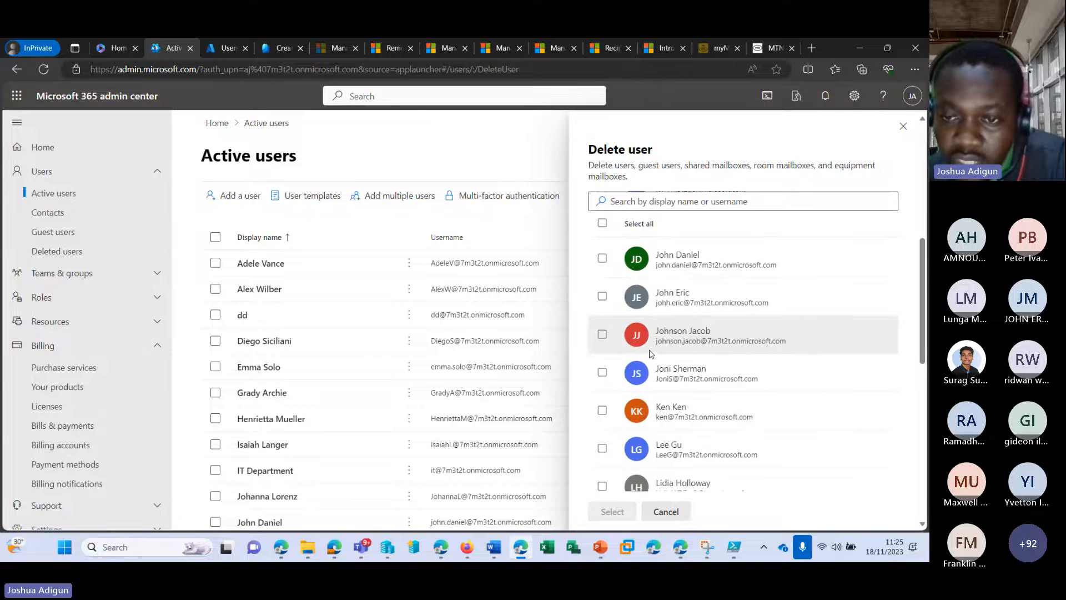
{"action": "left_click", "coordinate": [601, 260]}
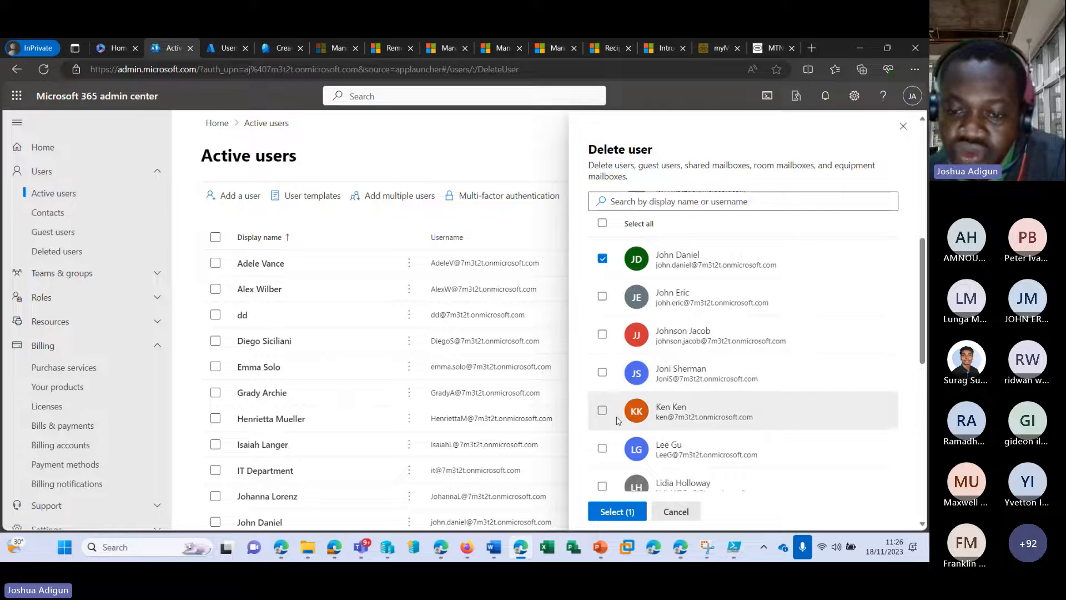
{"action": "left_click", "coordinate": [618, 511]}
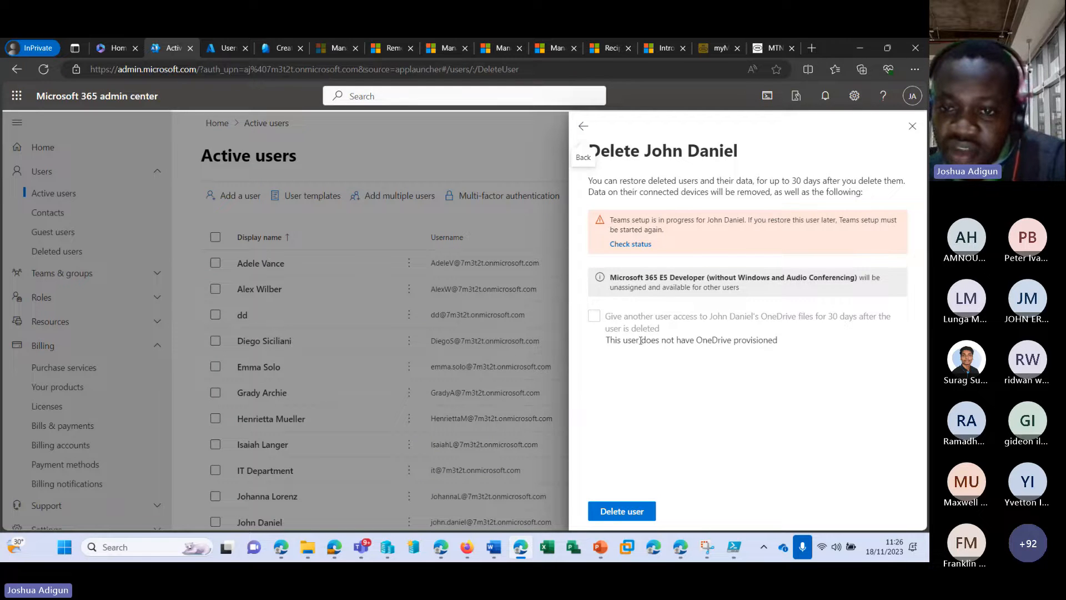
{"action": "left_click", "coordinate": [610, 509]}
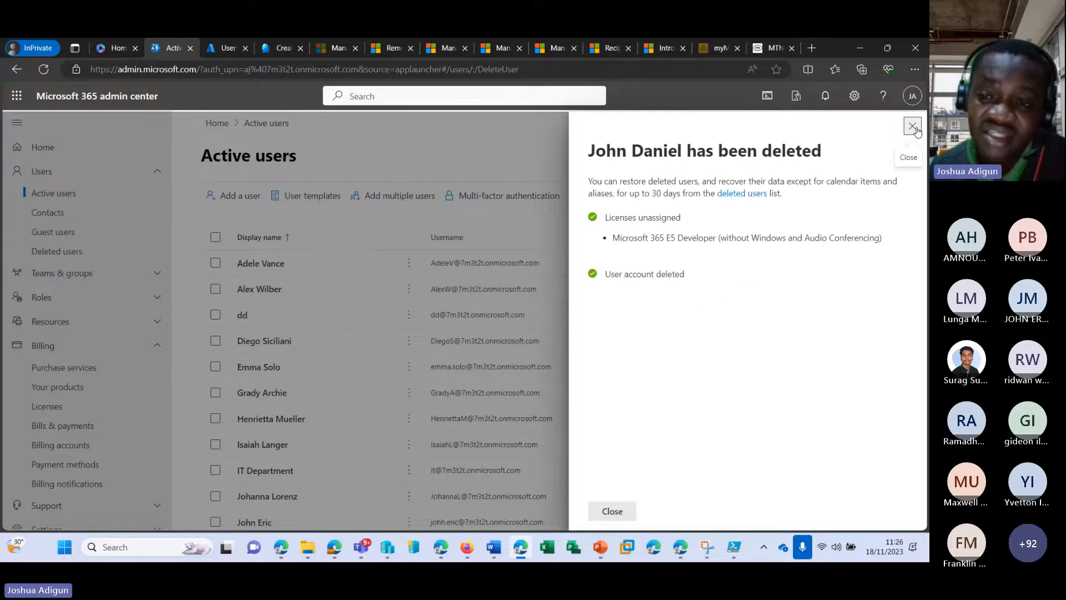
{"action": "left_click", "coordinate": [913, 127]}
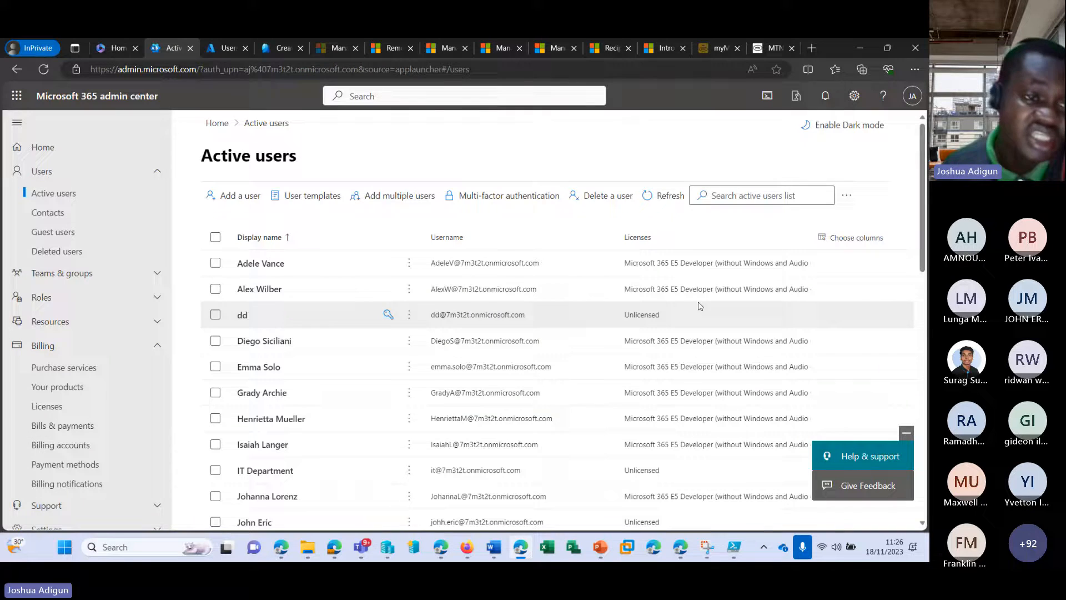
Restore the deleted user from Deleted users with an auto-generated password, then return to Active users
{"action": "left_click", "coordinate": [103, 257]}
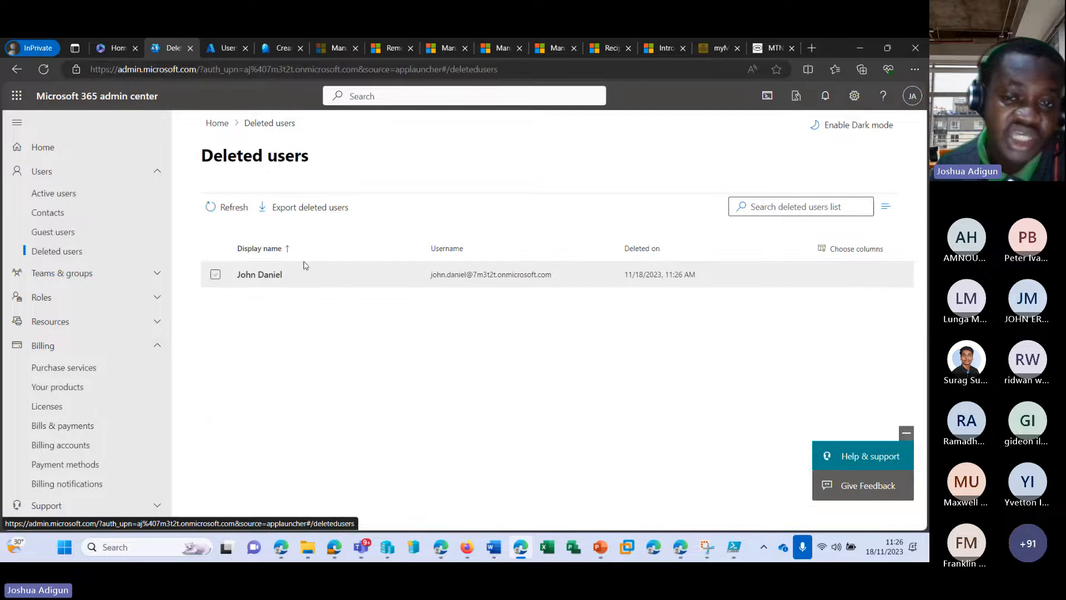
{"action": "left_click", "coordinate": [215, 276]}
{"action": "left_click", "coordinate": [215, 275]}
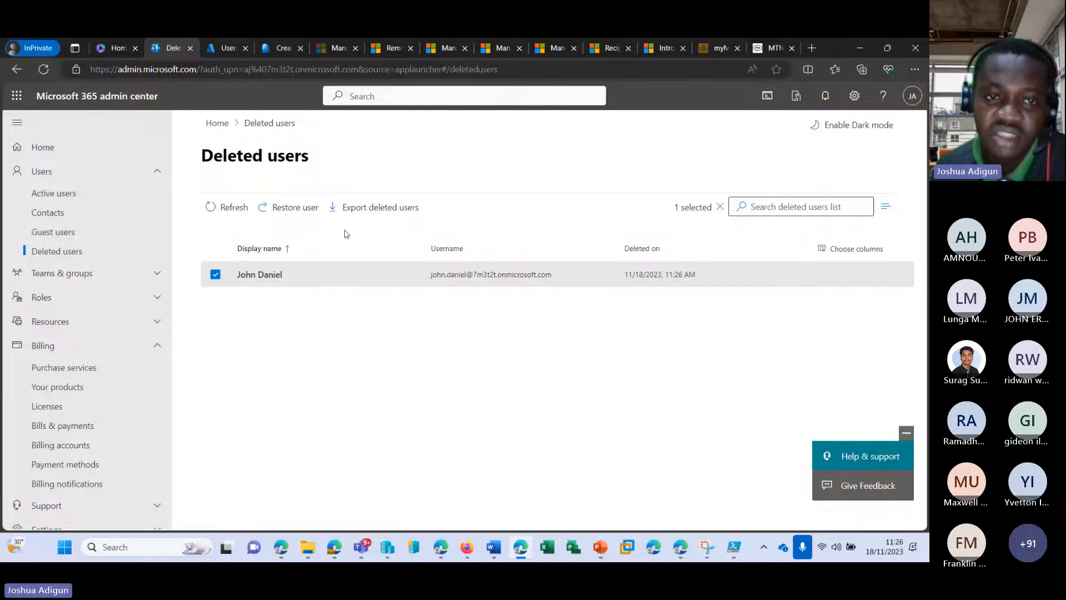
{"action": "left_click", "coordinate": [295, 208]}
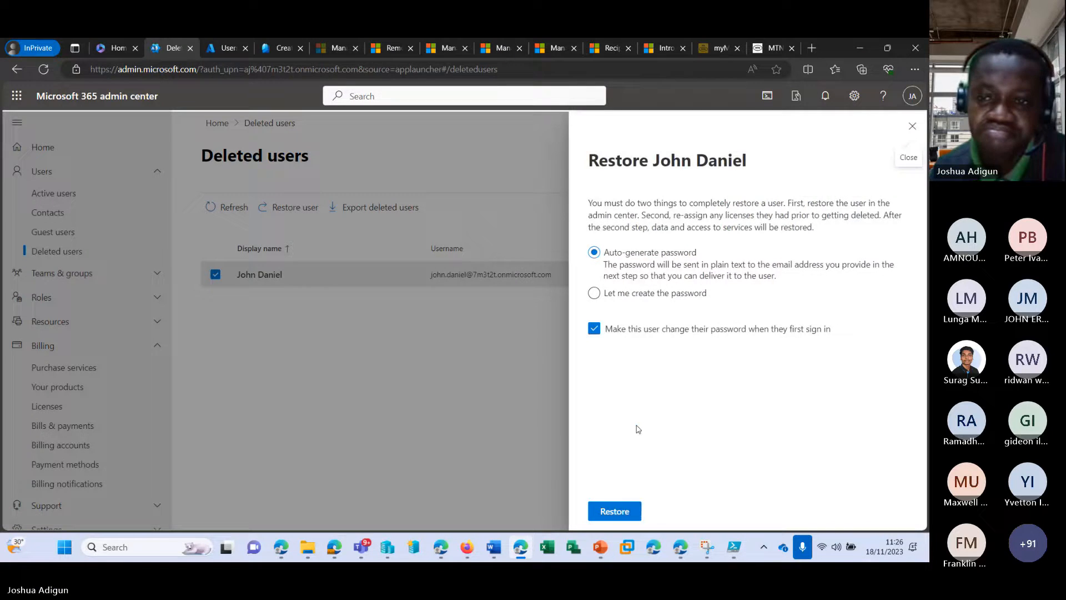
{"action": "left_click", "coordinate": [614, 511]}
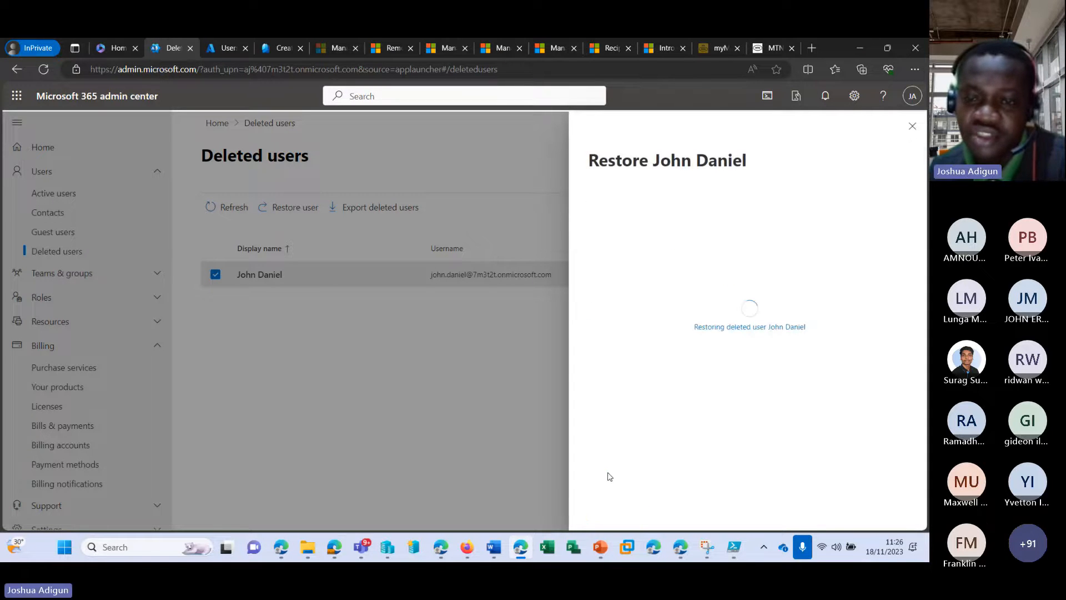
{"action": "left_click", "coordinate": [912, 129]}
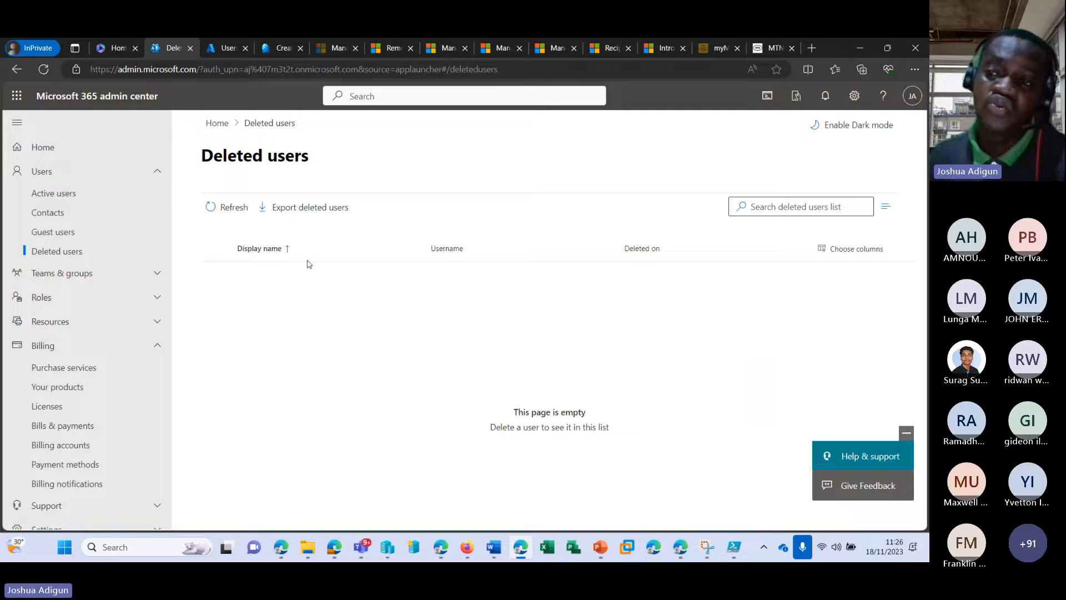
{"action": "left_click", "coordinate": [95, 194]}
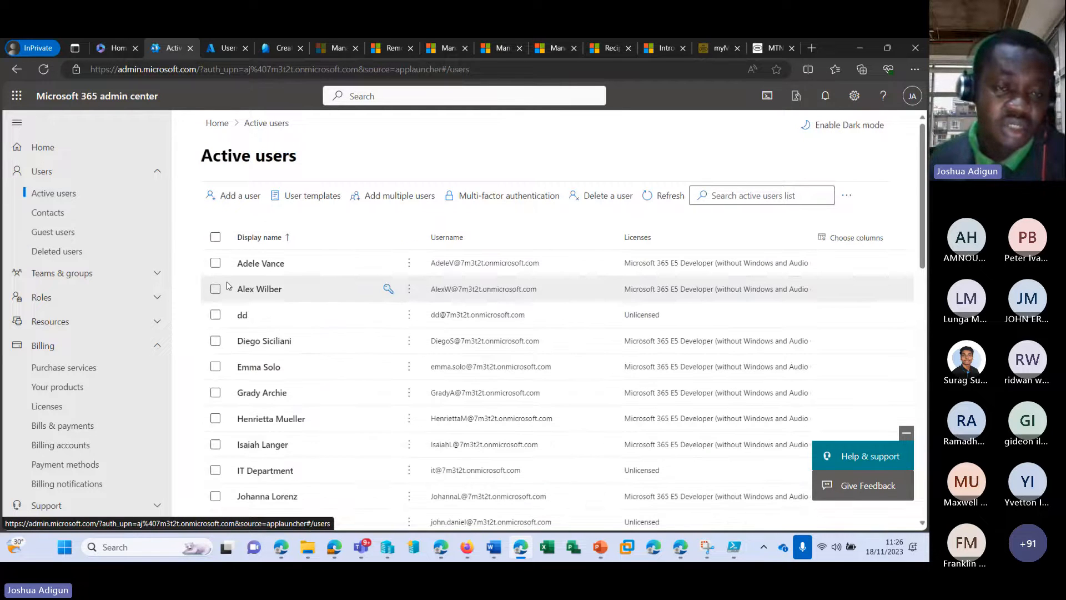
Select all 30 active users and preview Reset password for them, closing without resetting
{"action": "left_click", "coordinate": [215, 263]}
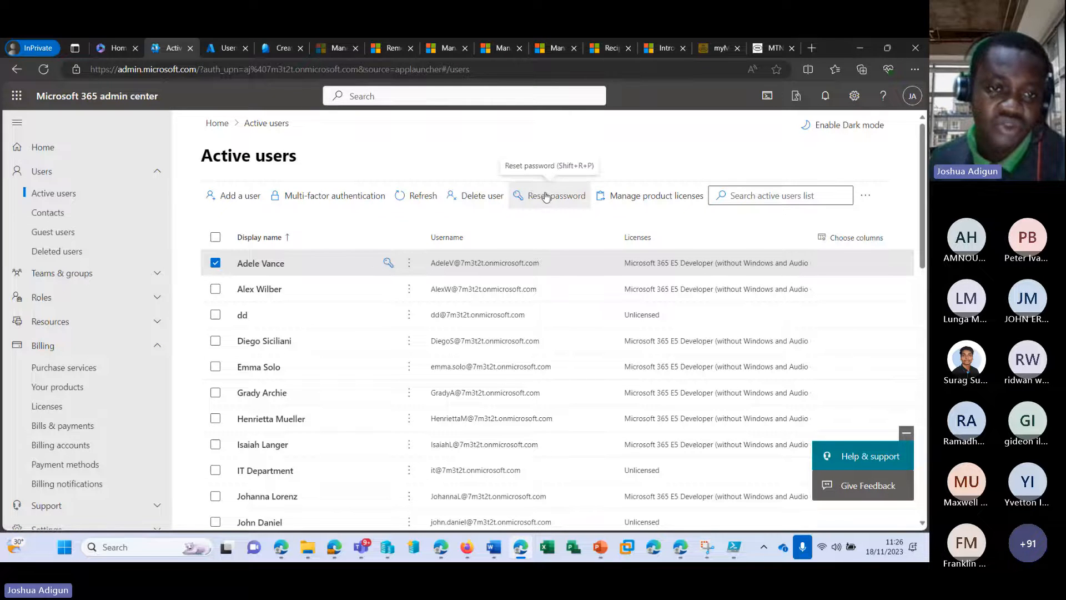
{"action": "key", "text": "ctrl+a"}
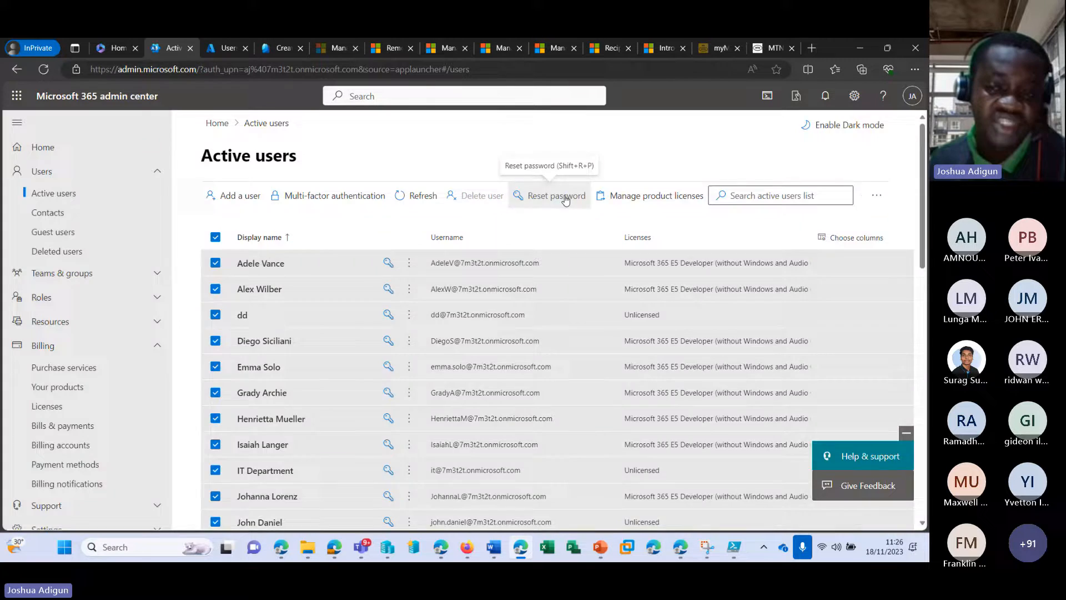
{"action": "left_click", "coordinate": [565, 201]}
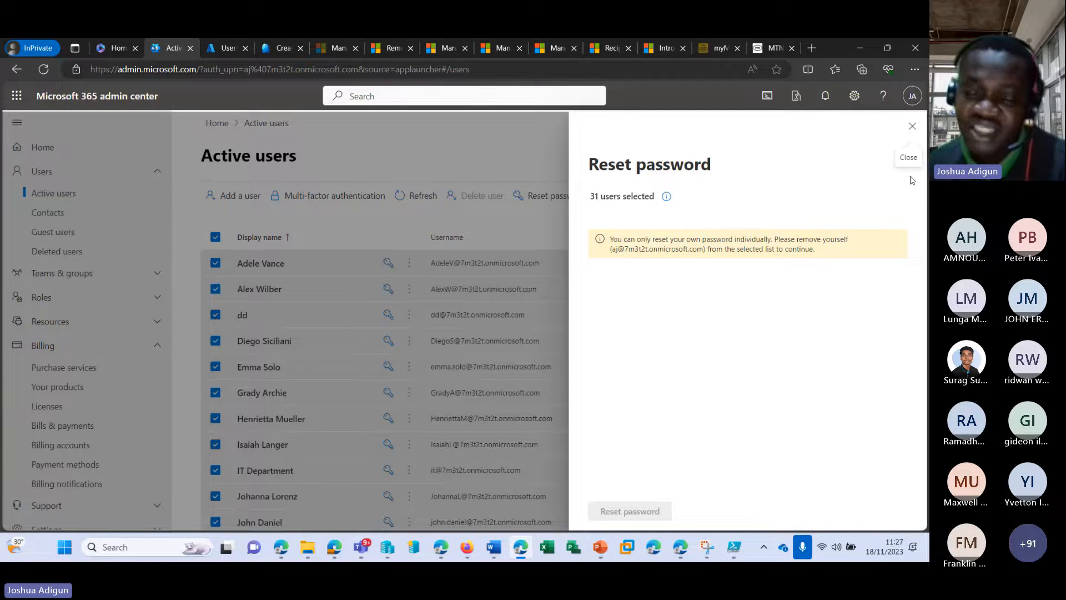
{"action": "left_click", "coordinate": [912, 126]}
{"action": "scroll", "coordinate": [355, 360], "scroll_direction": "down", "scroll_amount": 10}
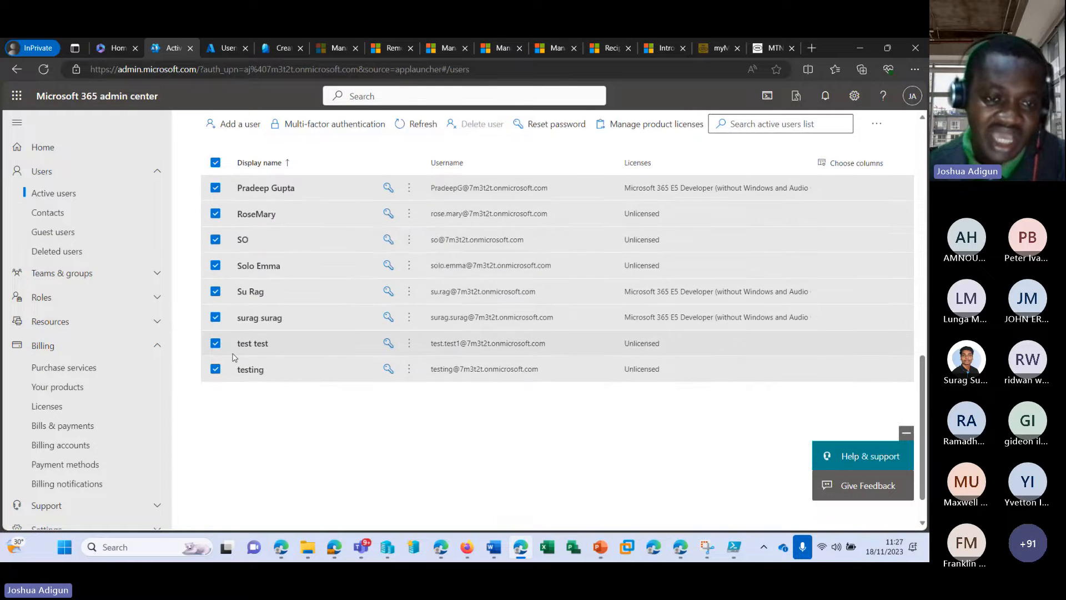
{"action": "scroll", "coordinate": [202, 429], "scroll_direction": "up", "scroll_amount": 4}
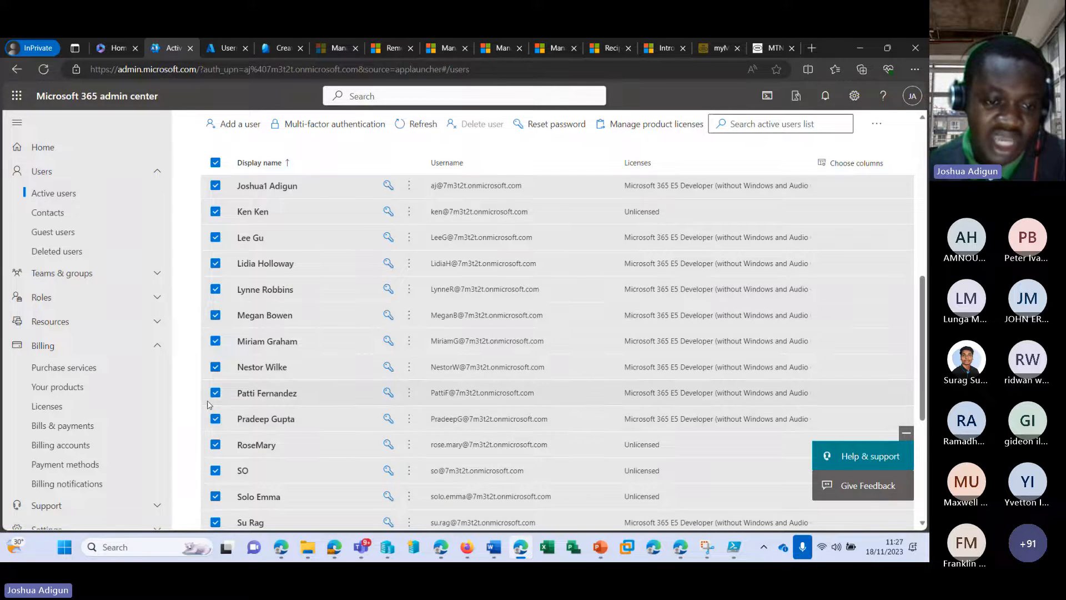
{"action": "scroll", "coordinate": [204, 422], "scroll_direction": "down", "scroll_amount": 2}
{"action": "scroll", "coordinate": [208, 407], "scroll_direction": "up", "scroll_amount": 1}
{"action": "scroll", "coordinate": [210, 407], "scroll_direction": "up", "scroll_amount": 3}
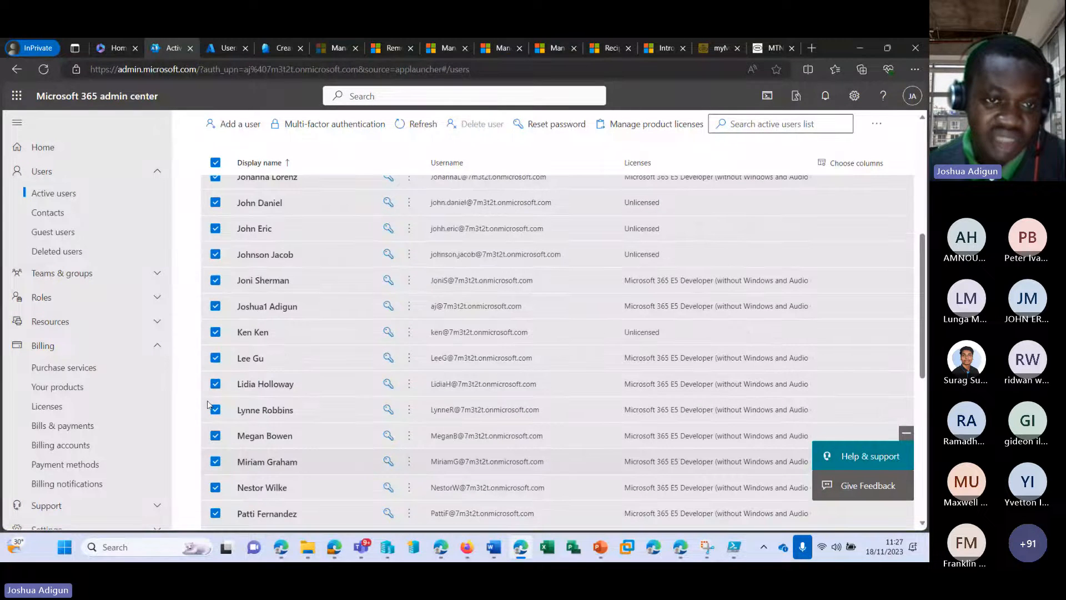
{"action": "scroll", "coordinate": [207, 401], "scroll_direction": "up", "scroll_amount": 1}
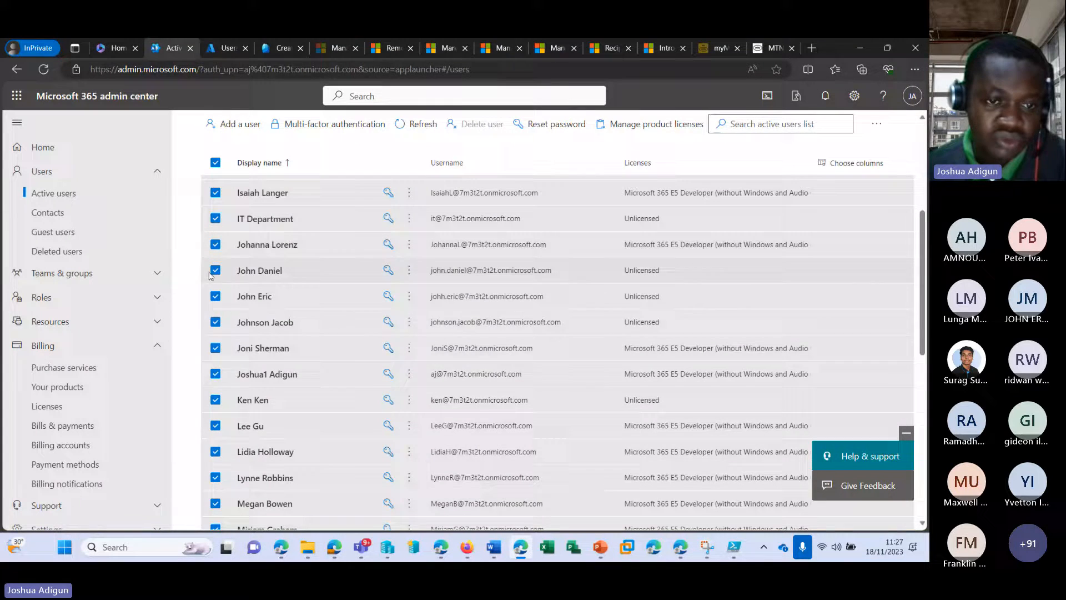
{"action": "scroll", "coordinate": [211, 397], "scroll_direction": "up", "scroll_amount": 3}
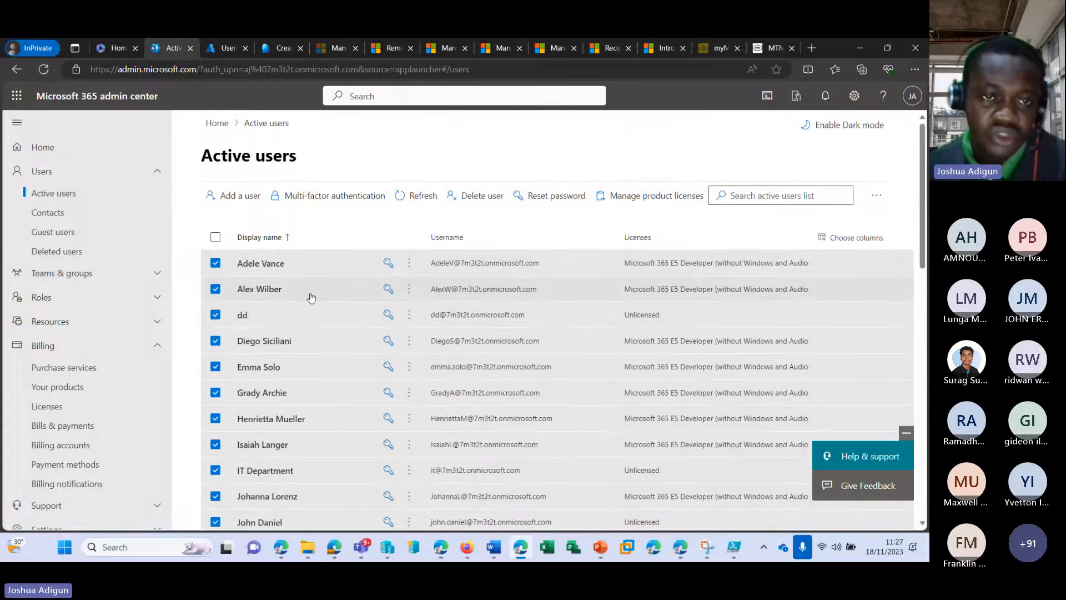
{"action": "left_click", "coordinate": [562, 198]}
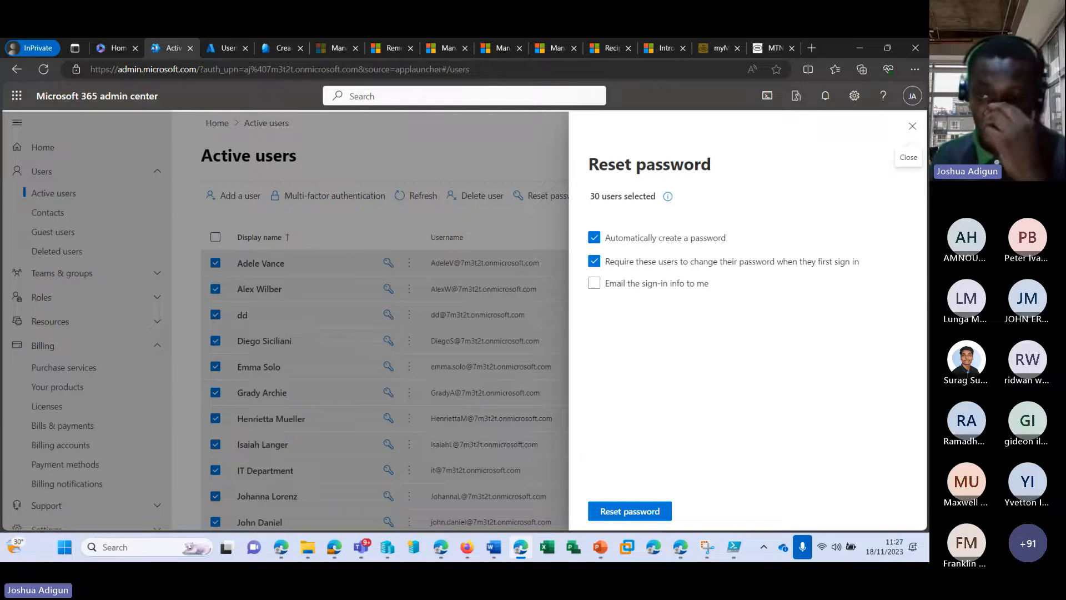
{"action": "left_click", "coordinate": [911, 123]}
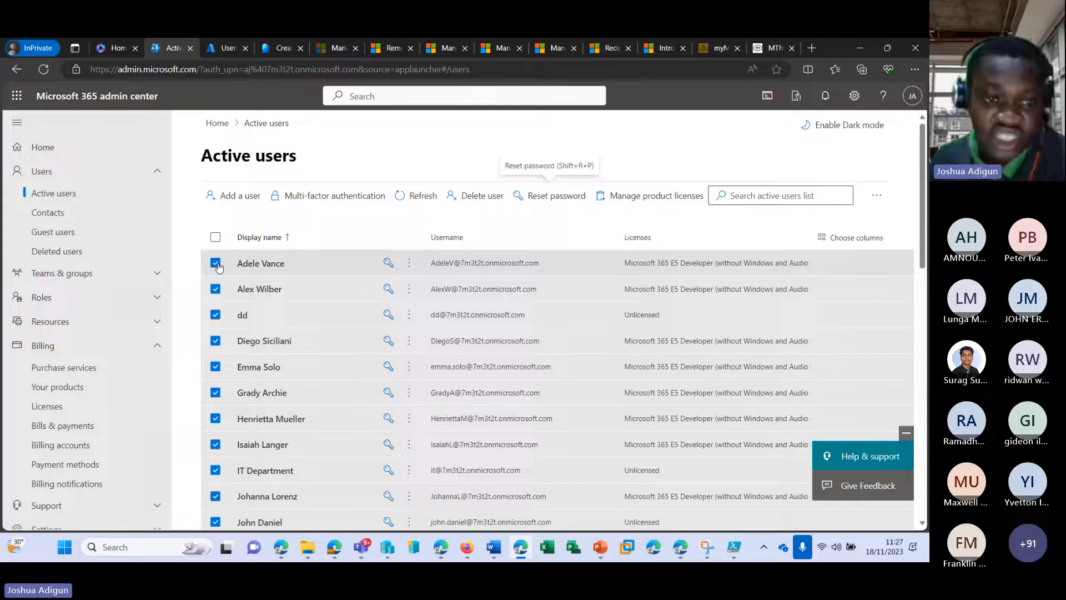
Preview Reset password from the first user's details pane without changing it, then switch to Azure
{"action": "left_click", "coordinate": [215, 240]}
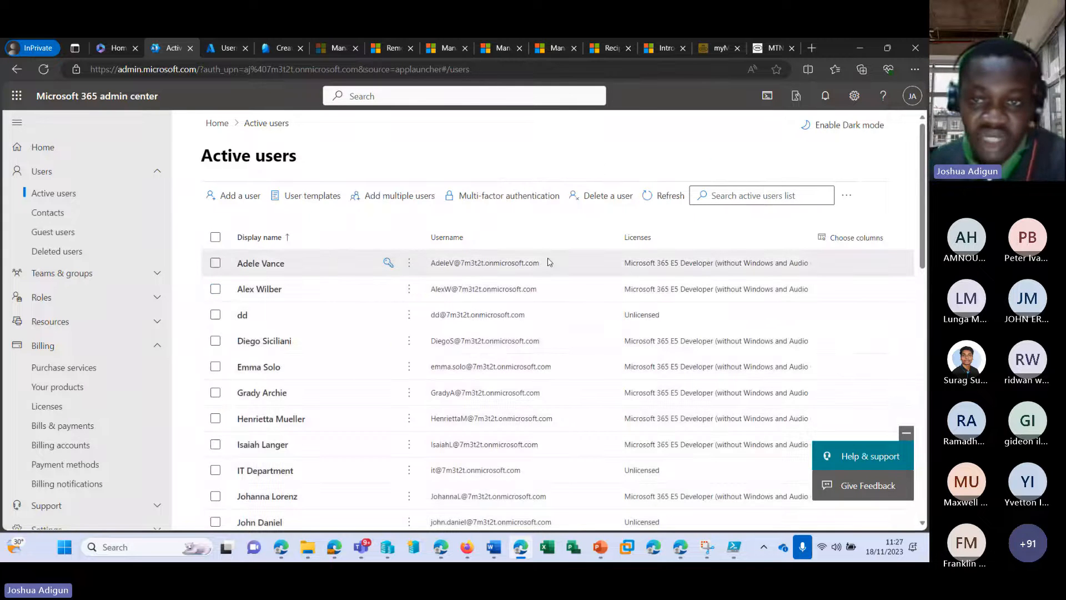
{"action": "left_click", "coordinate": [257, 267]}
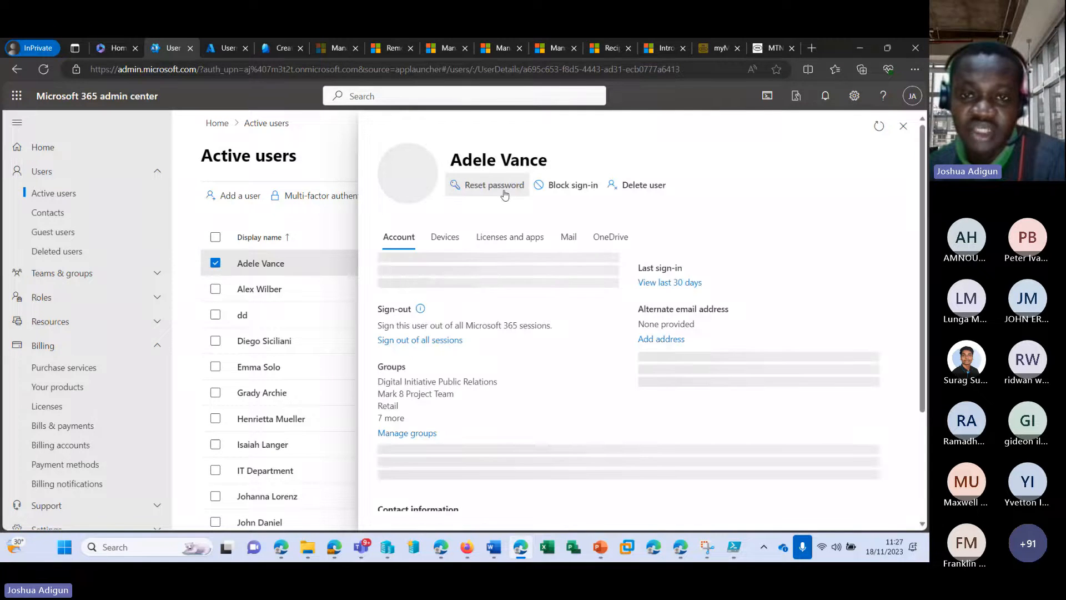
{"action": "left_click", "coordinate": [499, 187]}
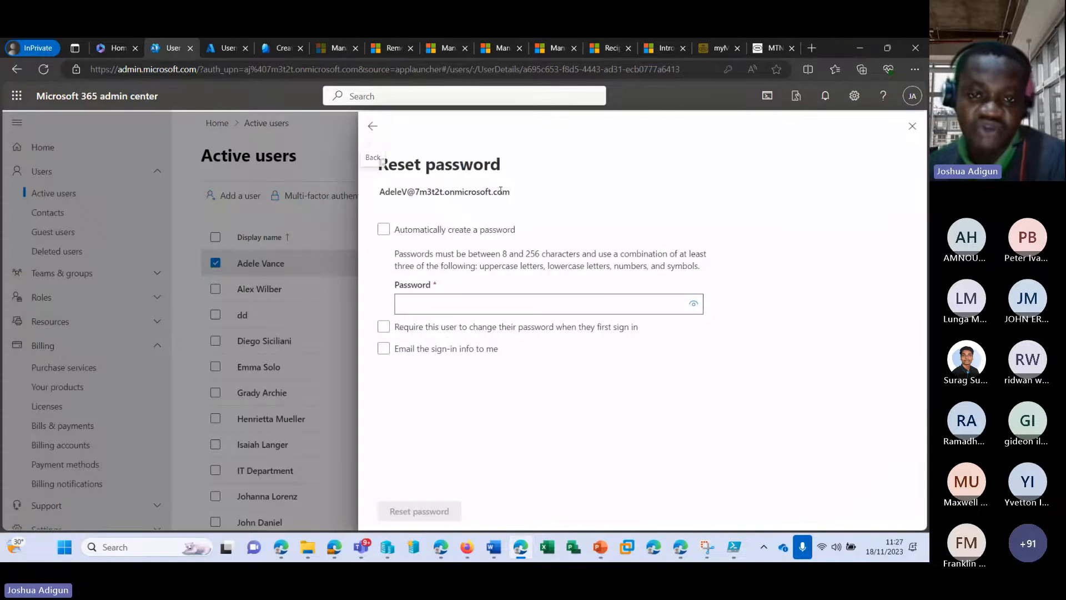
{"action": "left_click", "coordinate": [910, 128]}
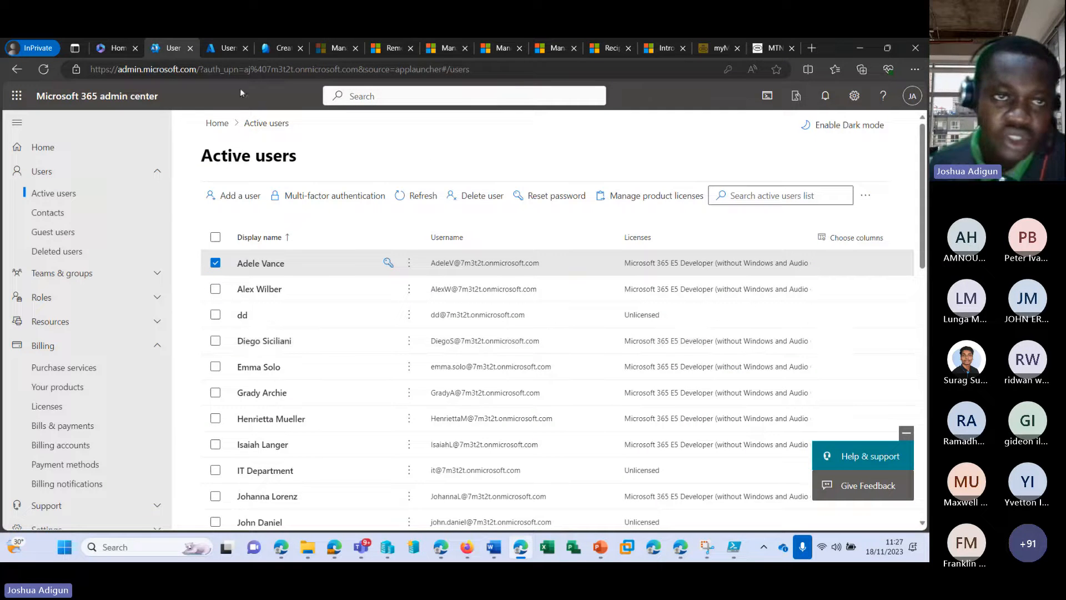
{"action": "left_click", "coordinate": [233, 51]}
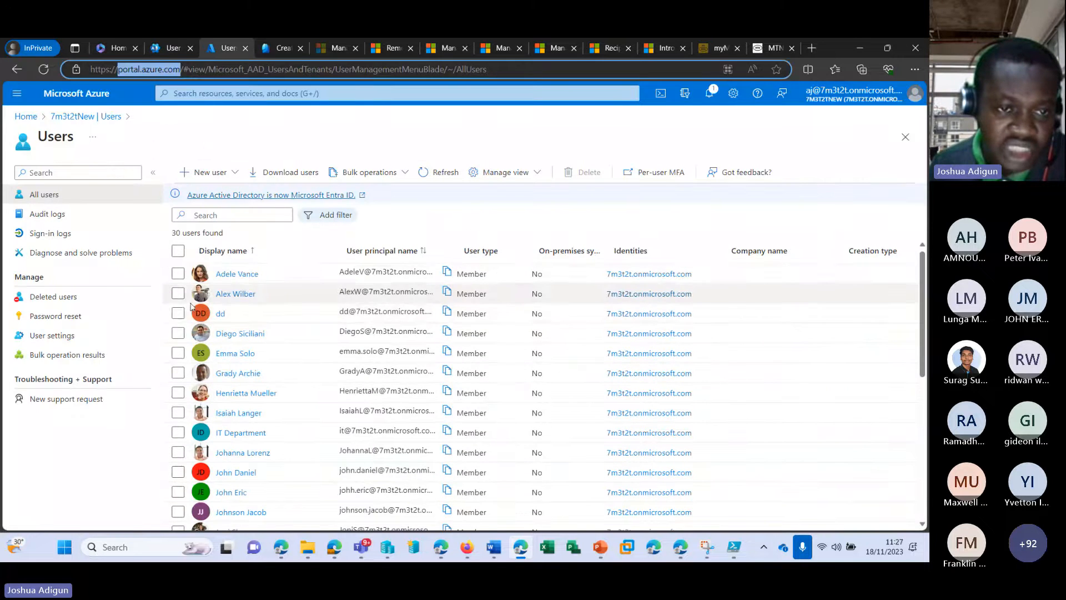
Preview Adele Vance's password reset in Azure, then return to Active users and deselect her
{"action": "left_click", "coordinate": [177, 273]}
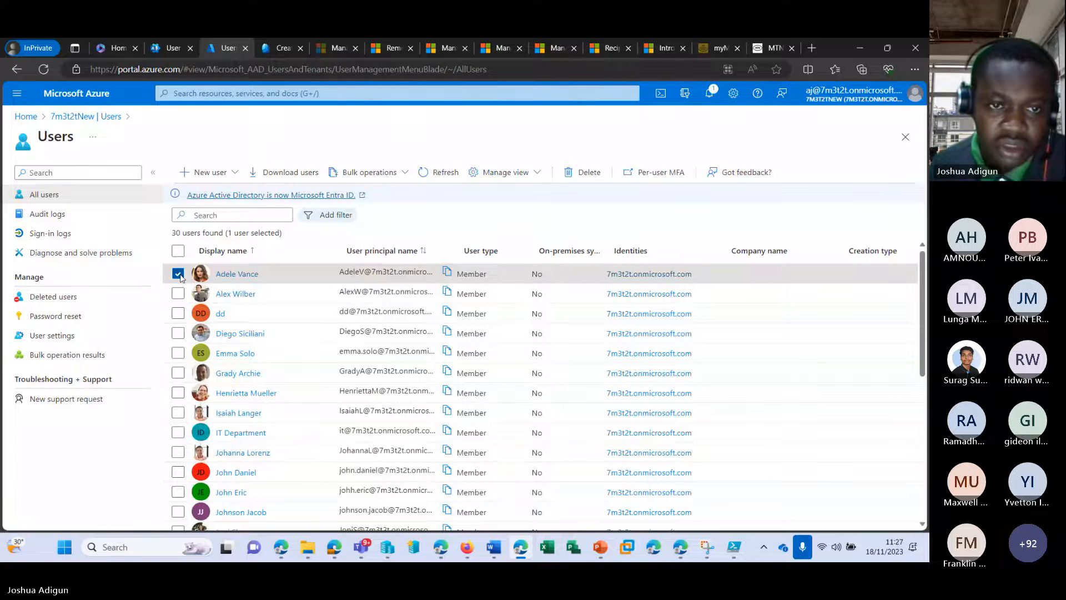
{"action": "left_click", "coordinate": [231, 275]}
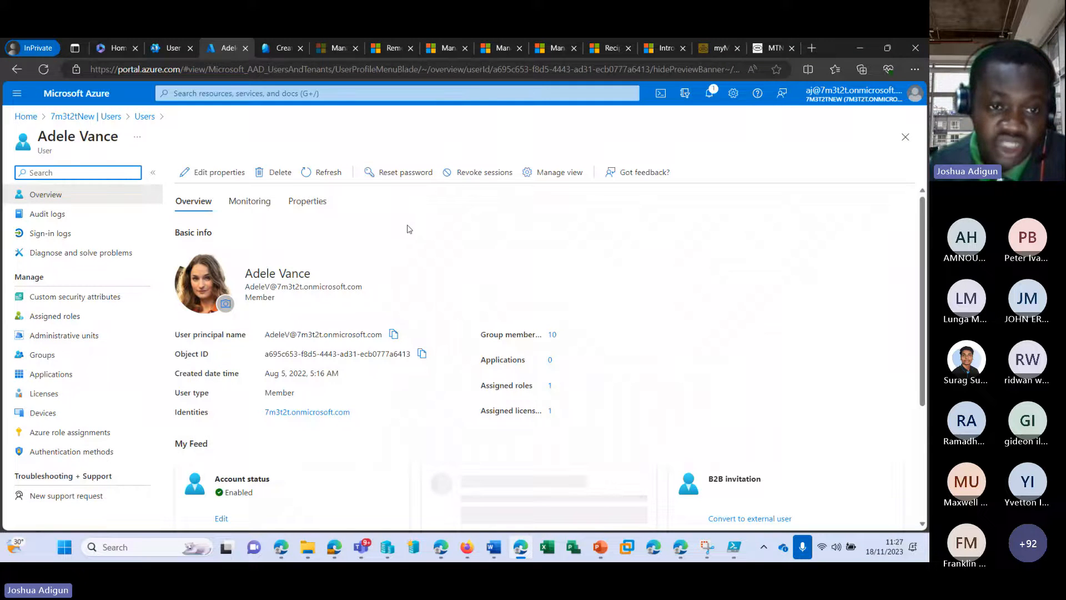
{"action": "left_click", "coordinate": [413, 173]}
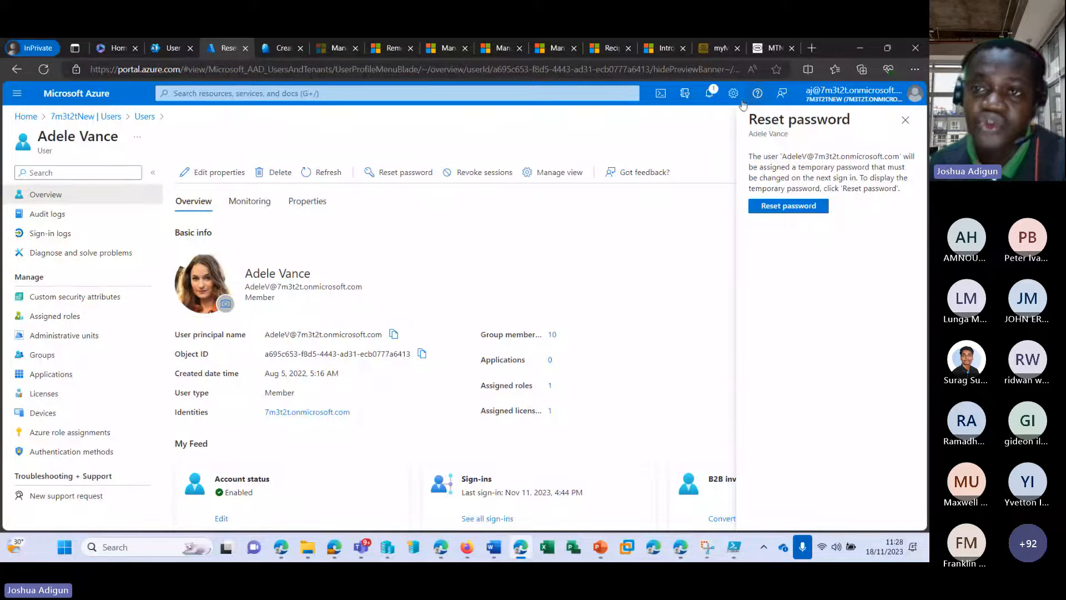
{"action": "left_click", "coordinate": [159, 49]}
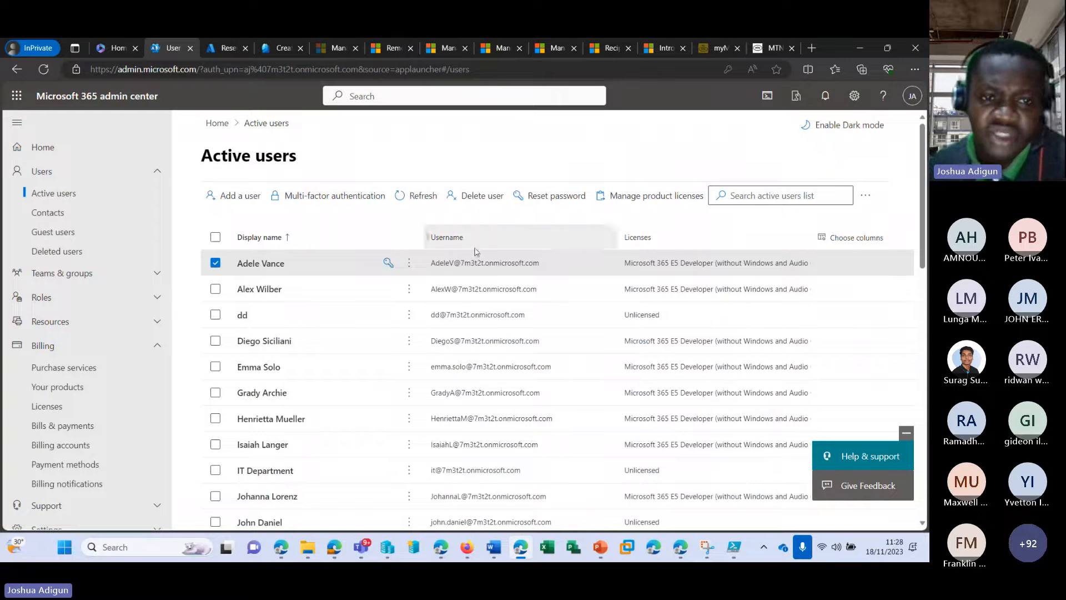
{"action": "left_click", "coordinate": [215, 263]}
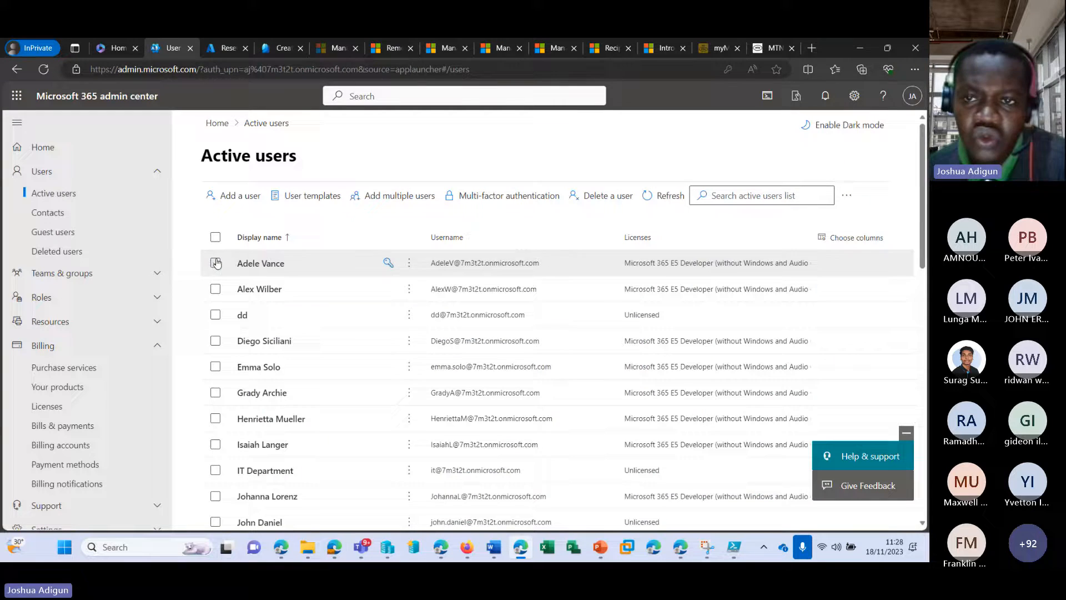
Open Teams setup status from the Active users more-actions menu and review each user's status
{"action": "left_click", "coordinate": [846, 198]}
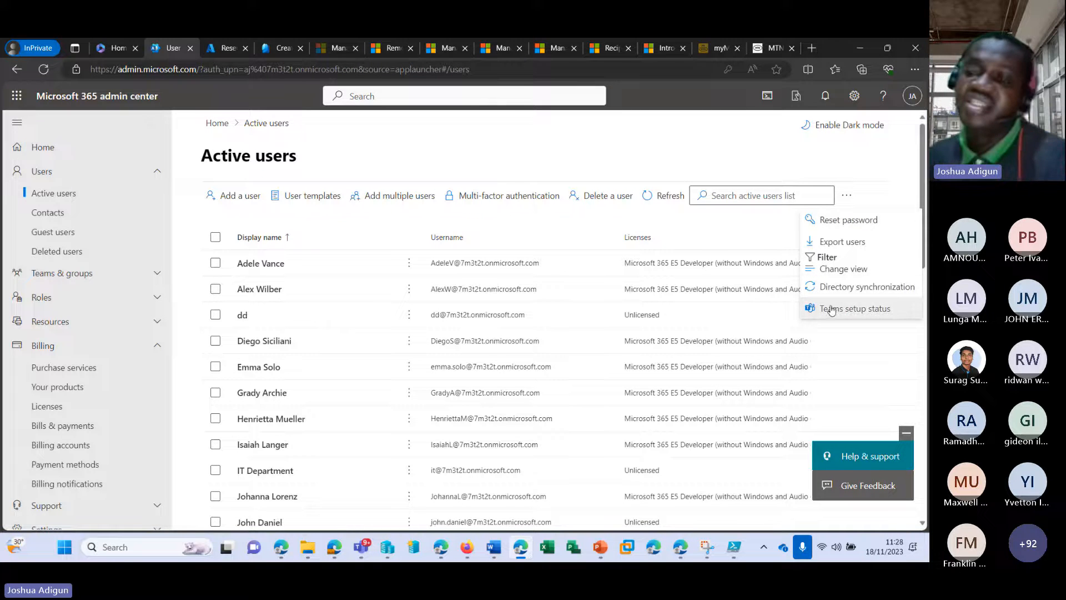
{"action": "left_click", "coordinate": [885, 310]}
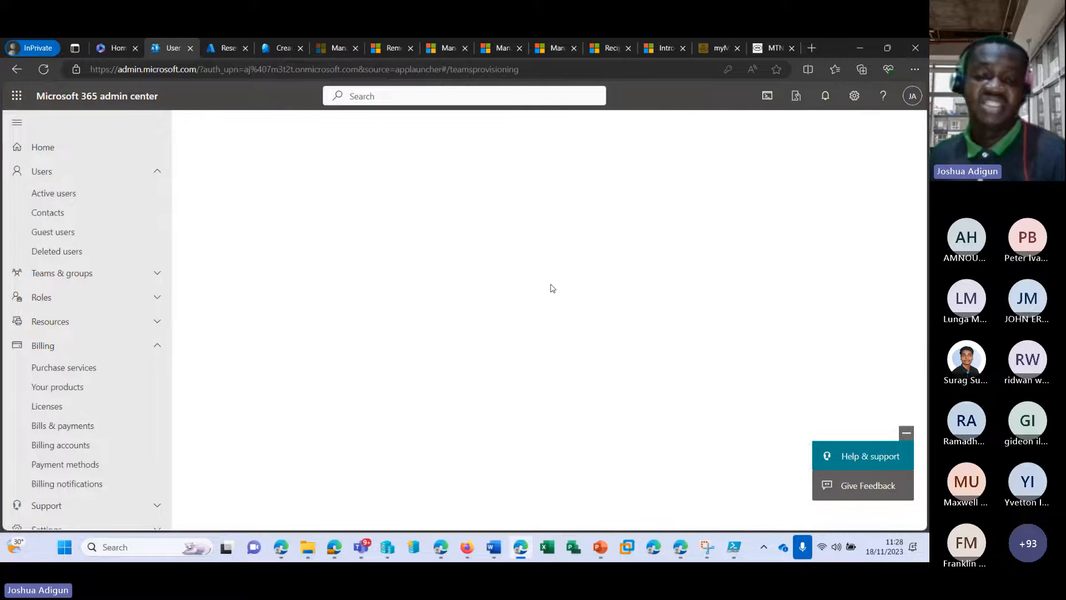
{"action": "scroll", "coordinate": [492, 298], "scroll_direction": "down", "scroll_amount": 2}
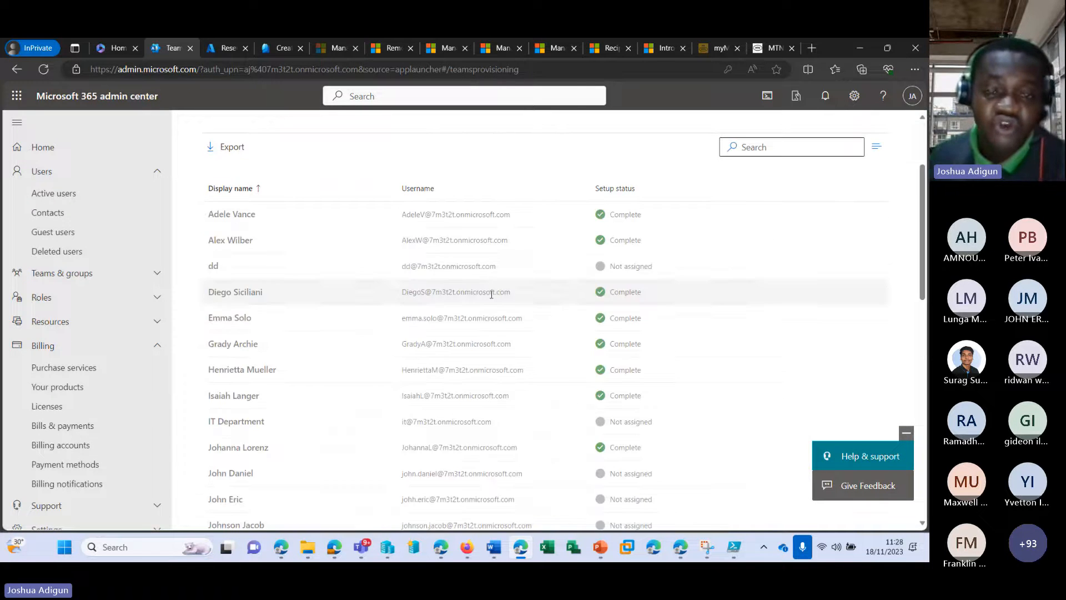
{"action": "scroll", "coordinate": [502, 223], "scroll_direction": "up", "scroll_amount": 1}
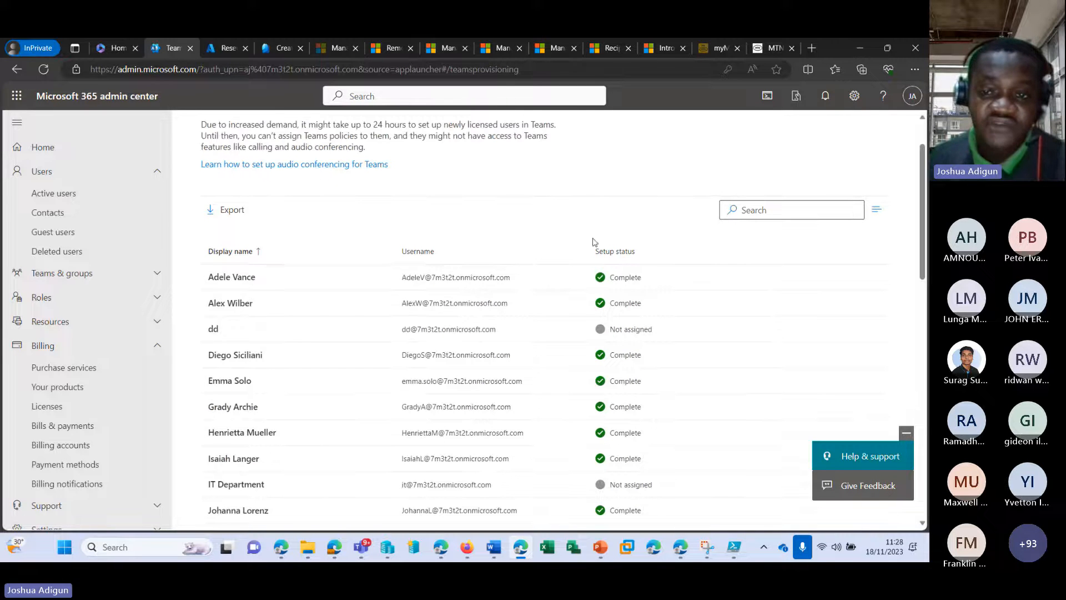
{"action": "scroll", "coordinate": [544, 295], "scroll_direction": "down", "scroll_amount": 4}
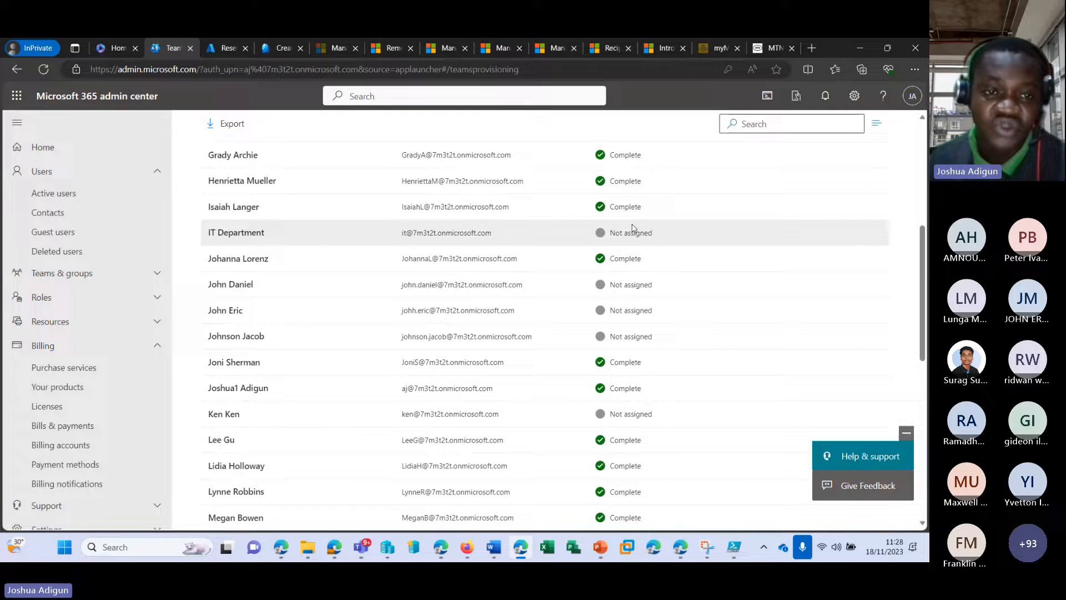
{"action": "scroll", "coordinate": [628, 247], "scroll_direction": "down", "scroll_amount": 1}
{"action": "scroll", "coordinate": [614, 286], "scroll_direction": "down", "scroll_amount": 6}
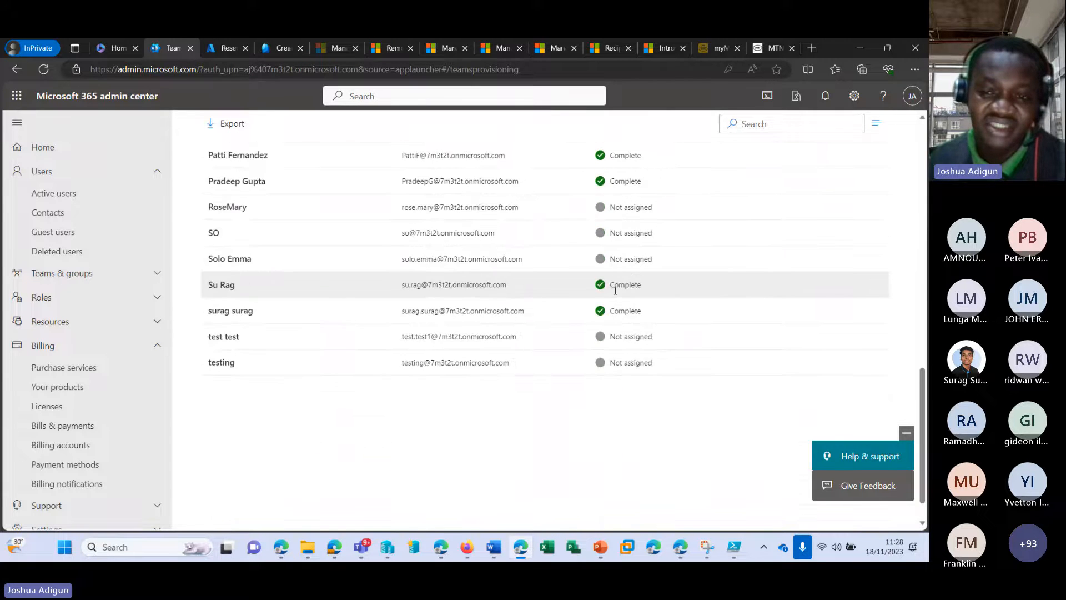
{"action": "scroll", "coordinate": [614, 289], "scroll_direction": "up", "scroll_amount": 7}
{"action": "scroll", "coordinate": [613, 279], "scroll_direction": "up", "scroll_amount": 5}
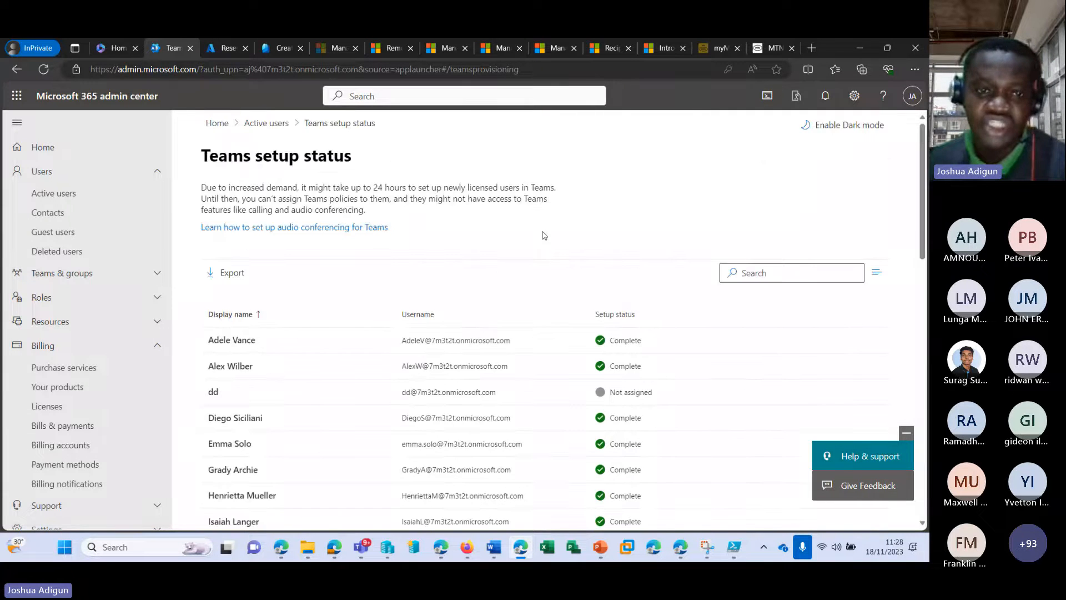
Preview the Directory synchronization guide, stepping to the migration option and back, then close it
{"action": "left_click", "coordinate": [267, 123]}
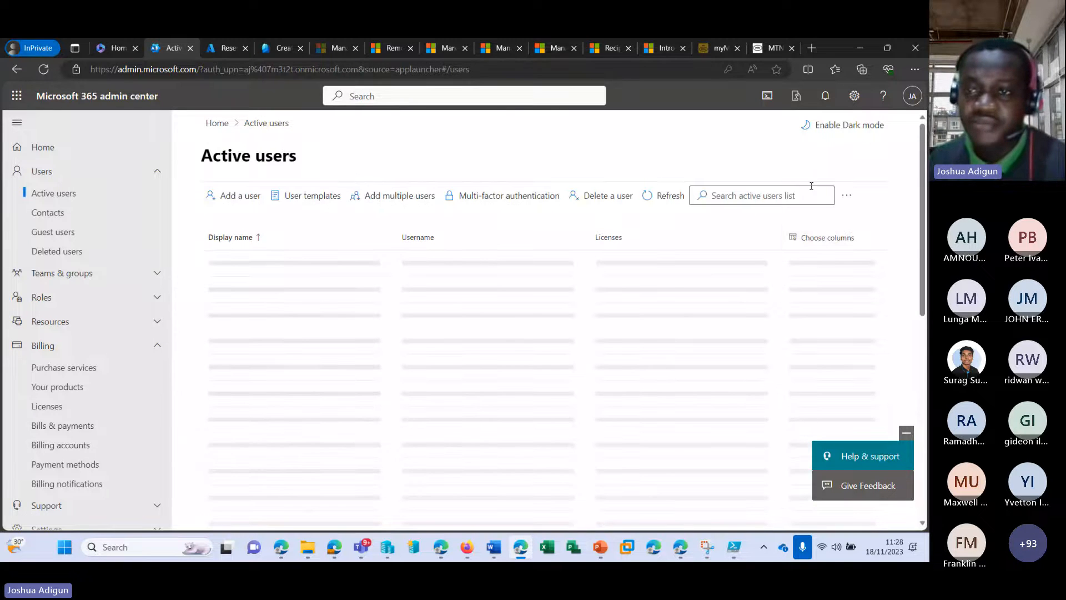
{"action": "left_click", "coordinate": [845, 195]}
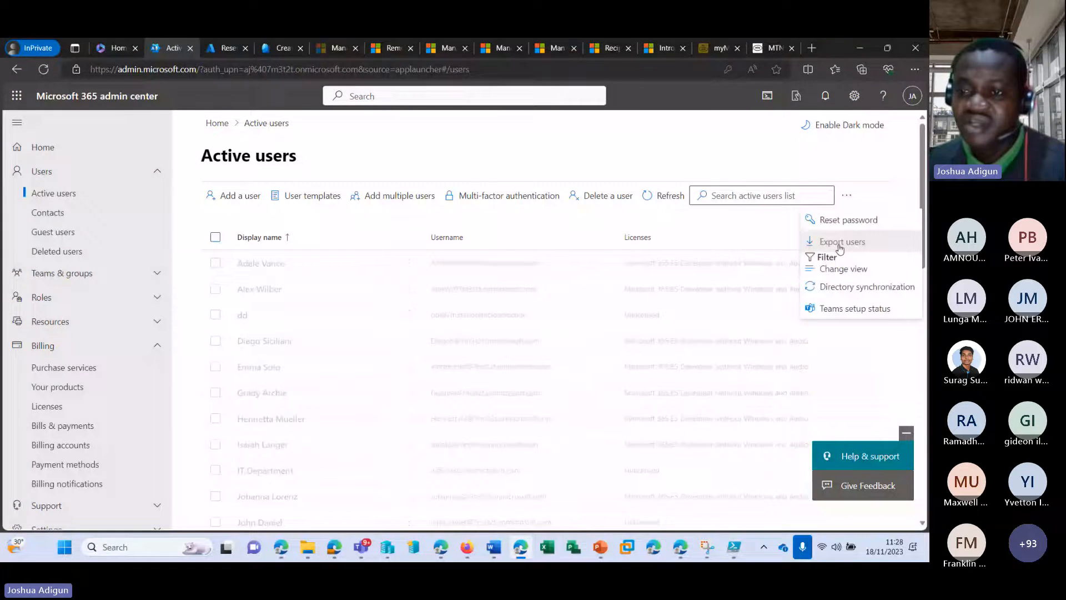
{"action": "left_click", "coordinate": [830, 288]}
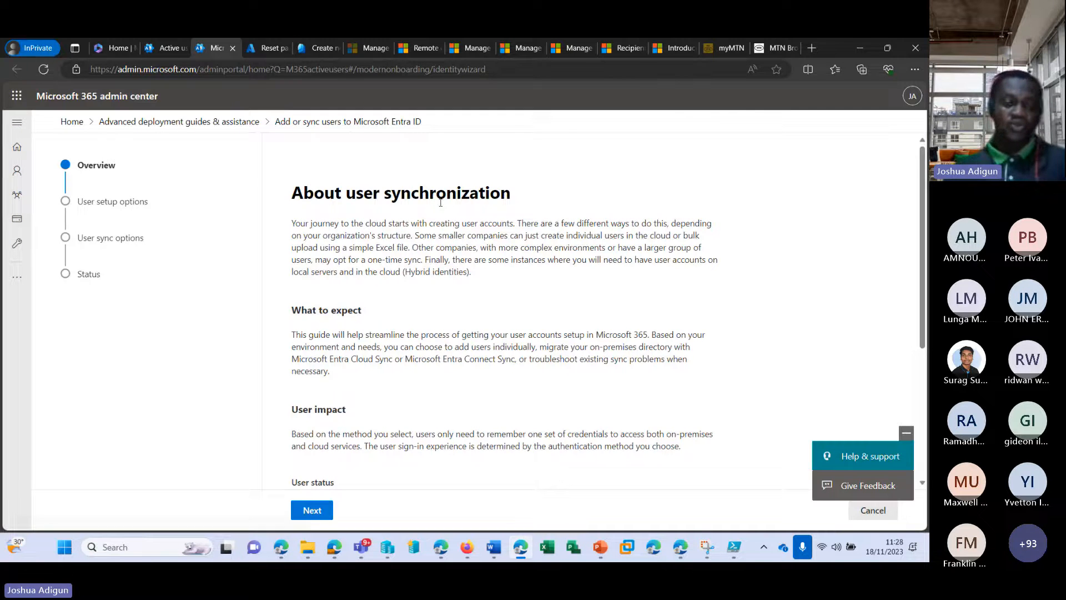
{"action": "scroll", "coordinate": [388, 239], "scroll_direction": "down", "scroll_amount": 3}
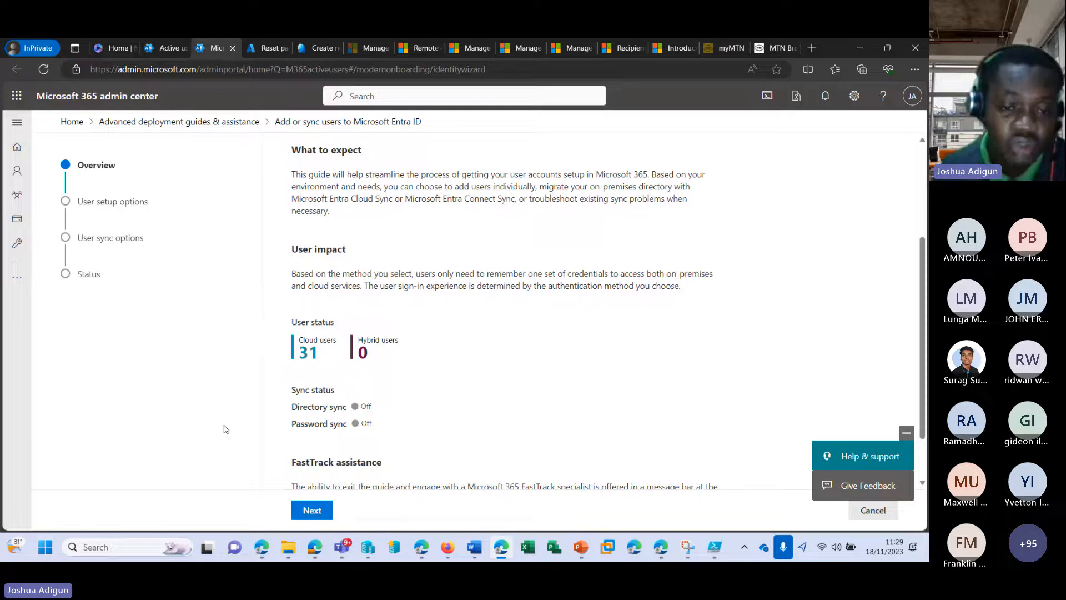
{"action": "left_click", "coordinate": [309, 511]}
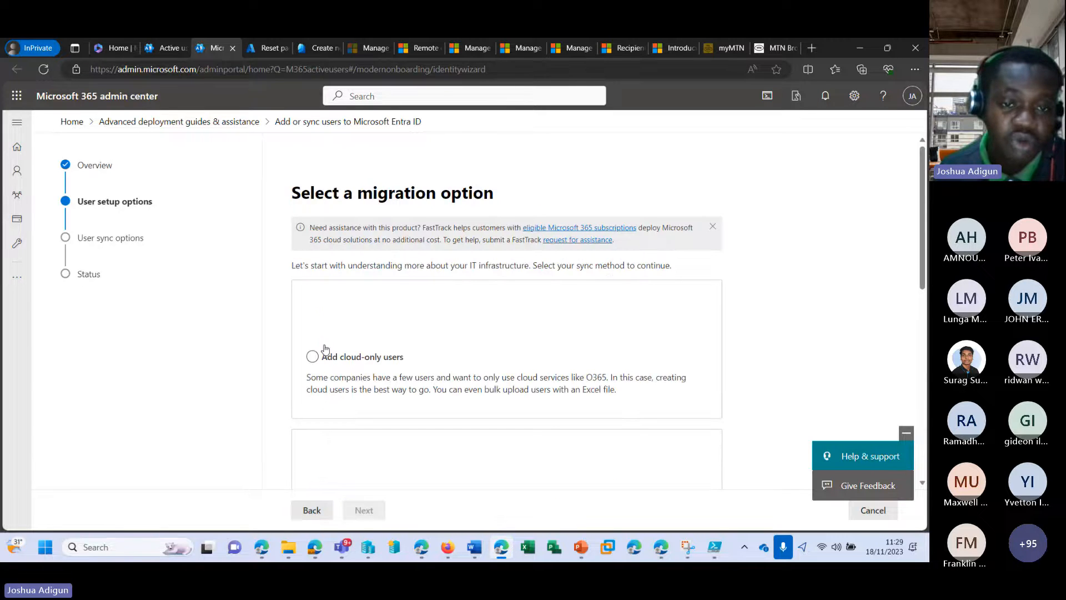
{"action": "left_click", "coordinate": [312, 508]}
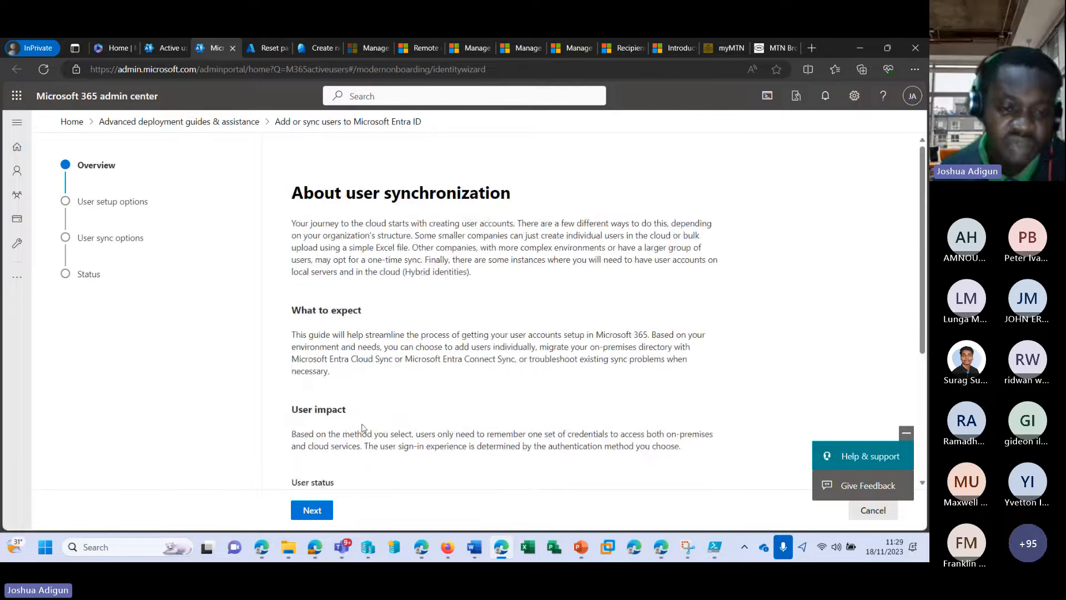
{"action": "scroll", "coordinate": [362, 427], "scroll_direction": "down", "scroll_amount": 3}
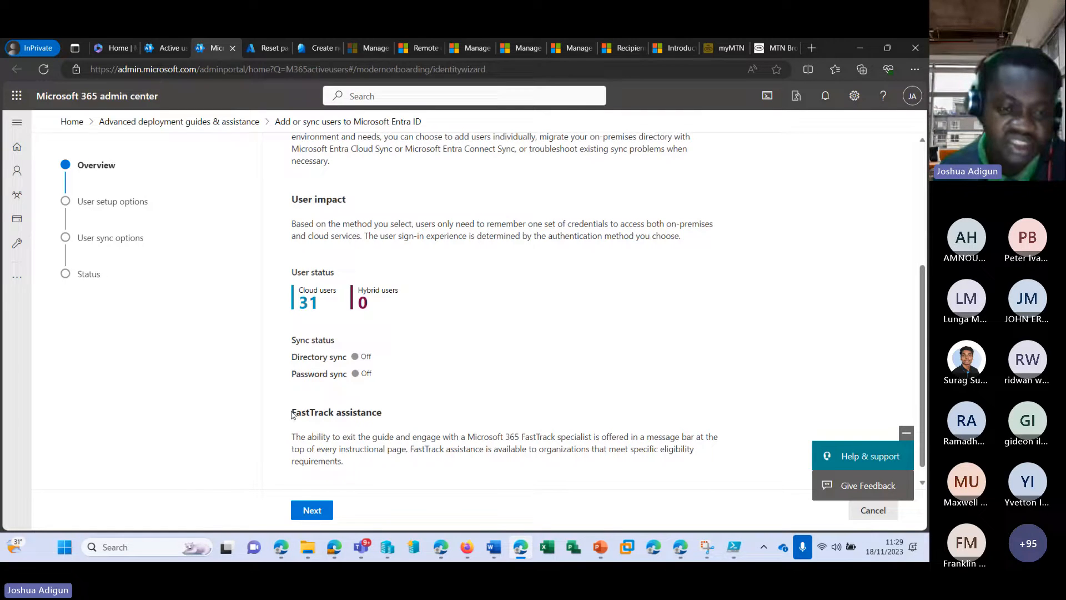
{"action": "left_click_drag", "start_coordinate": [295, 414], "coordinate": [396, 420]}
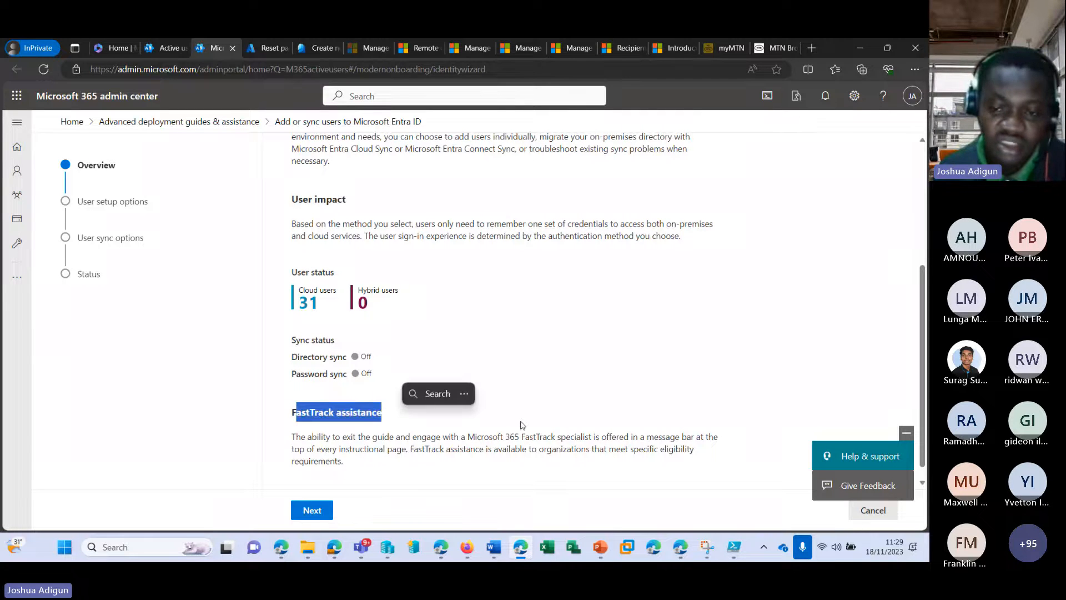
{"action": "scroll", "coordinate": [226, 164], "scroll_direction": "up", "scroll_amount": 3}
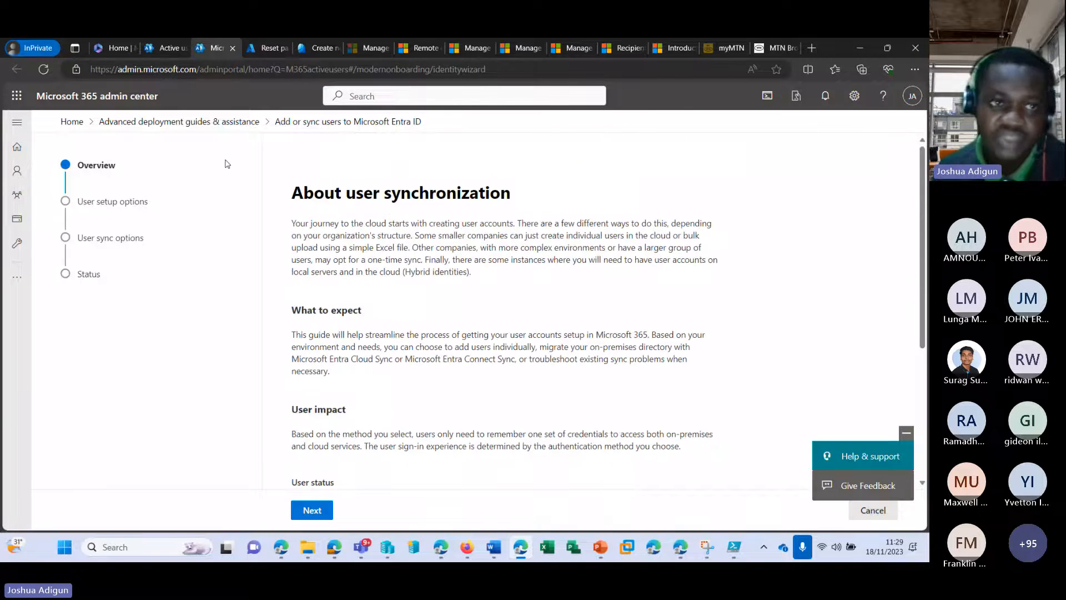
{"action": "left_click", "coordinate": [232, 49]}
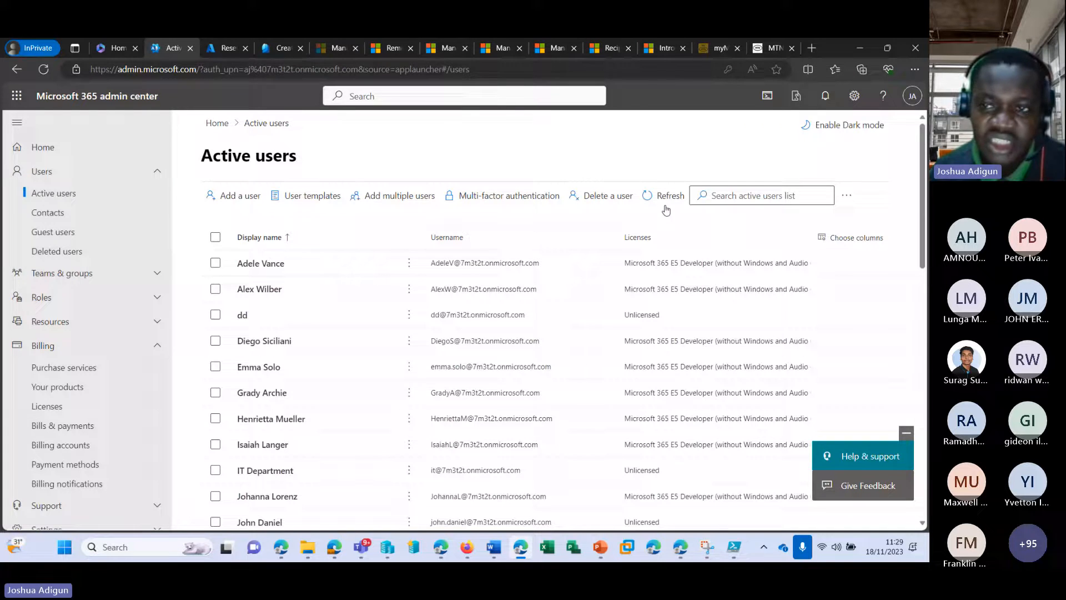
Export the active users list and open the downloaded users_11_18_2023 10_29_24 AM.csv
{"action": "left_click", "coordinate": [848, 195]}
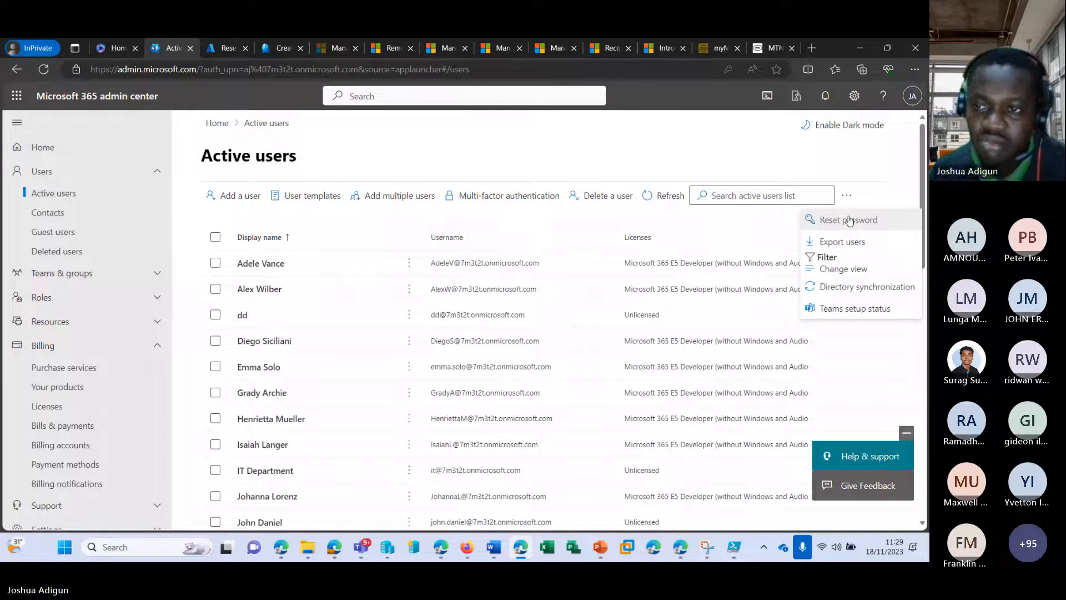
{"action": "left_click", "coordinate": [842, 240]}
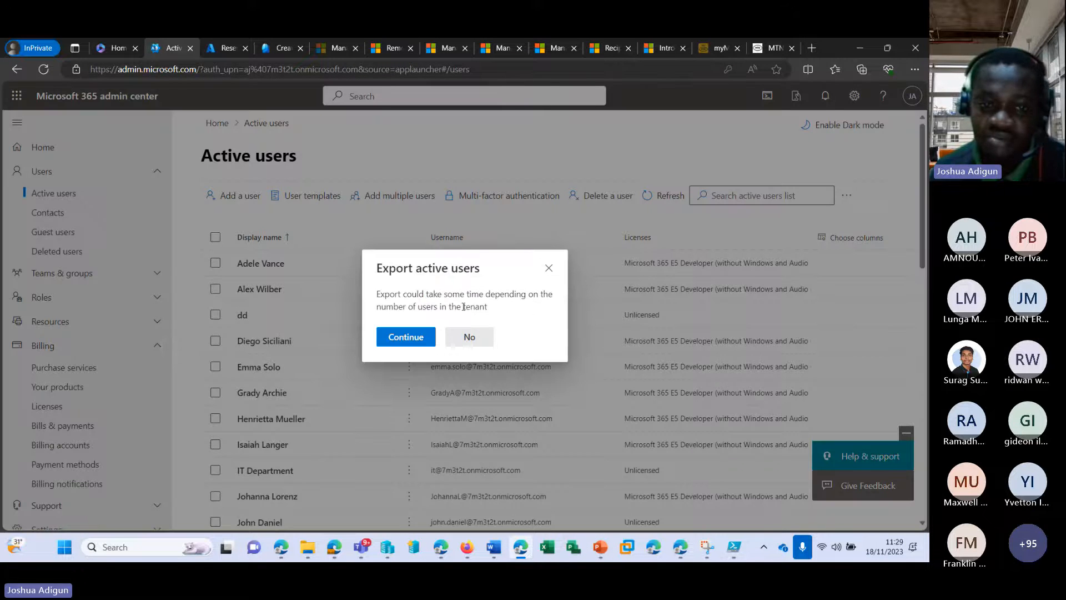
{"action": "left_click", "coordinate": [406, 337]}
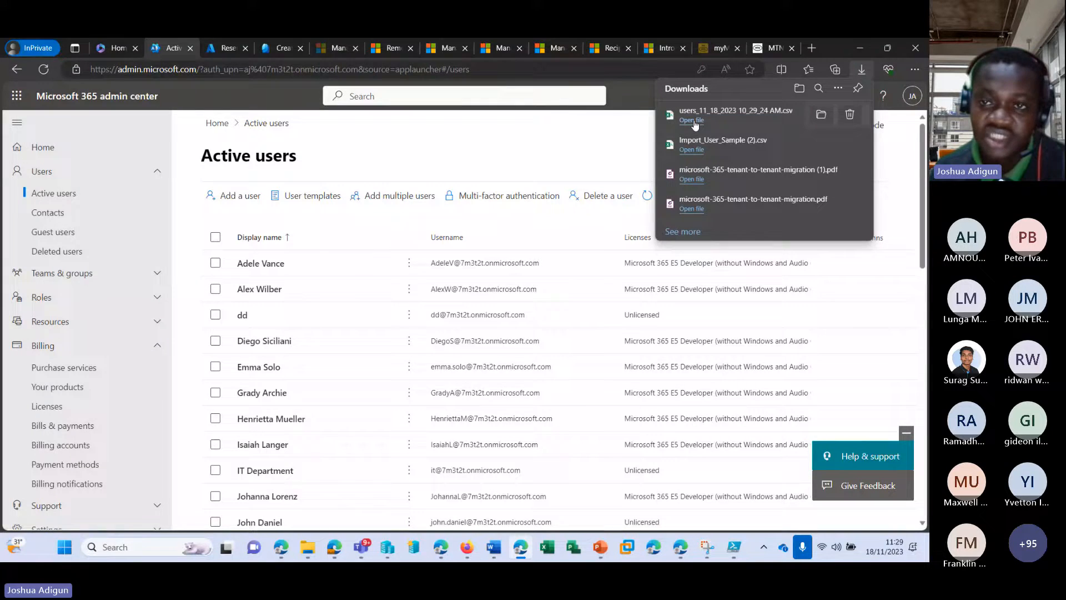
{"action": "left_click", "coordinate": [691, 120]}
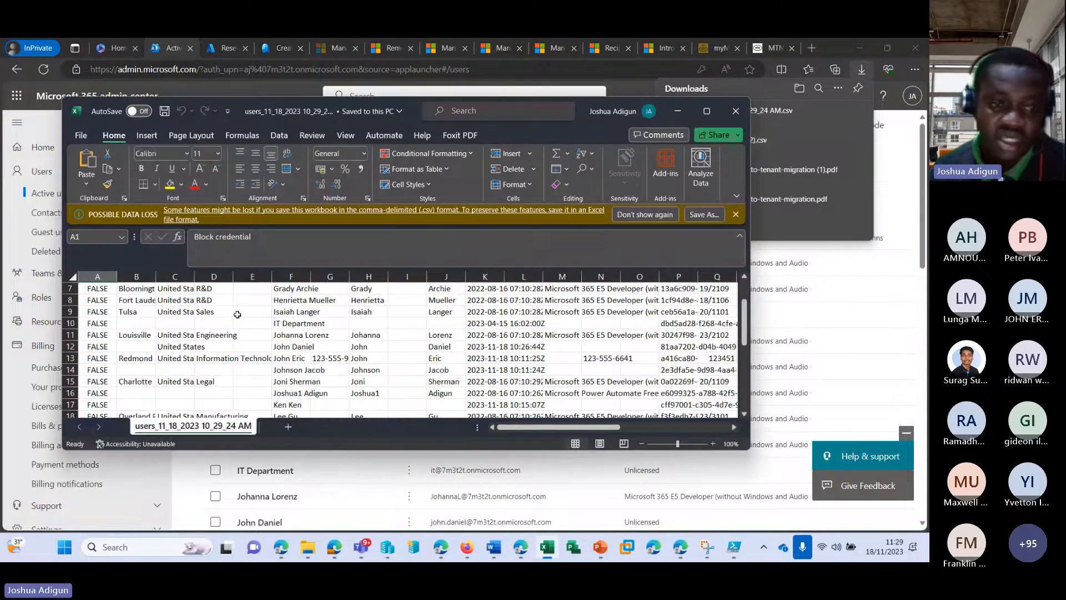
Autofit the Licenses column in the exported users CSV and close Excel without saving
{"action": "scroll", "coordinate": [237, 314], "scroll_direction": "down", "scroll_amount": 10}
{"action": "scroll", "coordinate": [526, 348], "scroll_direction": "up", "scroll_amount": 7}
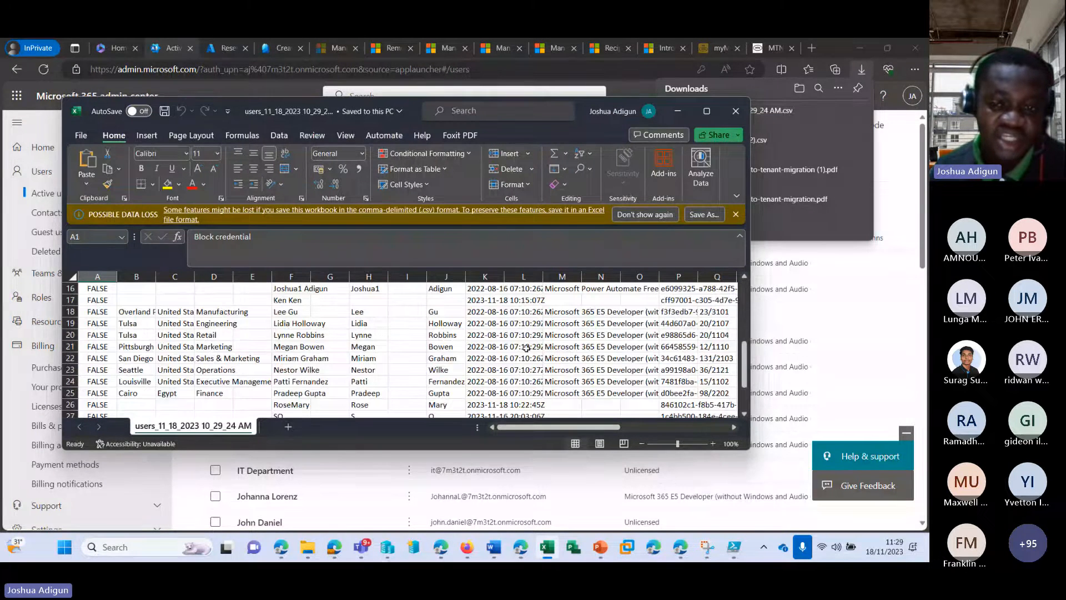
{"action": "scroll", "coordinate": [526, 348], "scroll_direction": "up", "scroll_amount": 5}
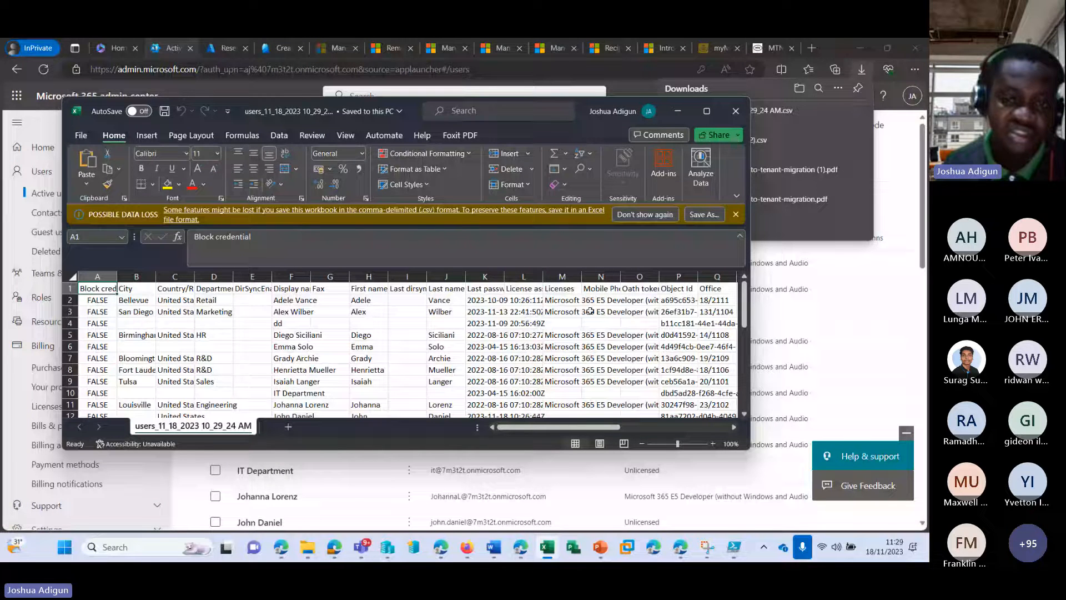
{"action": "double_click", "coordinate": [581, 276]}
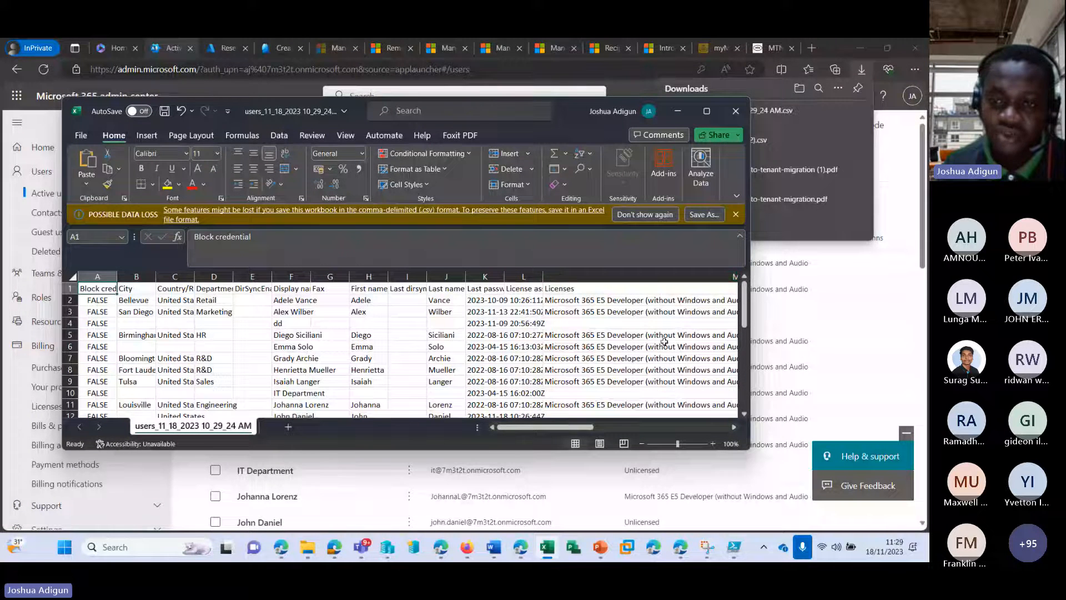
{"action": "left_click", "coordinate": [735, 111]}
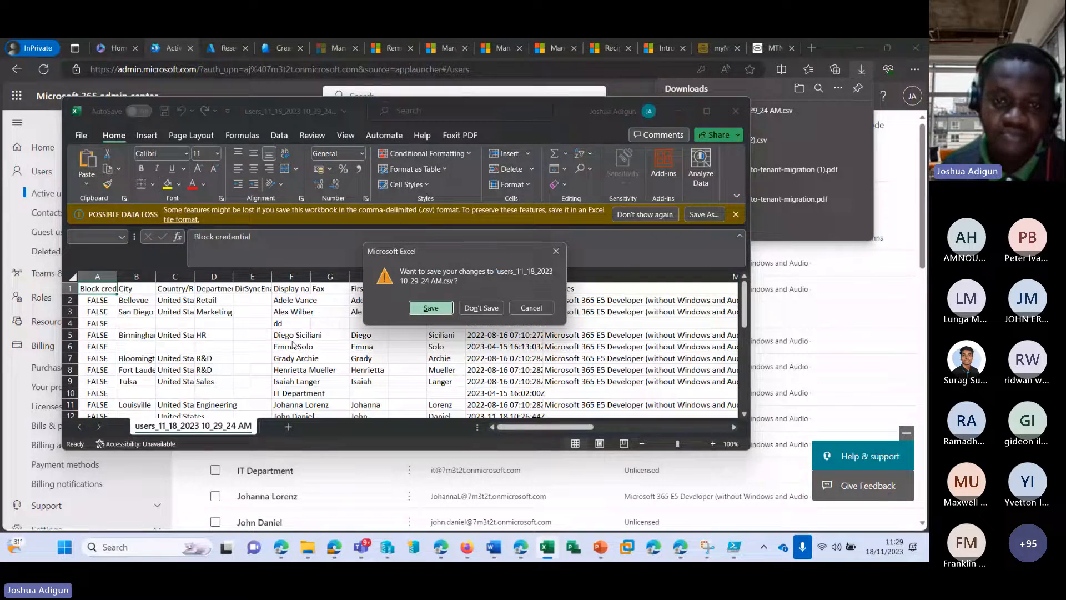
{"action": "left_click", "coordinate": [480, 308]}
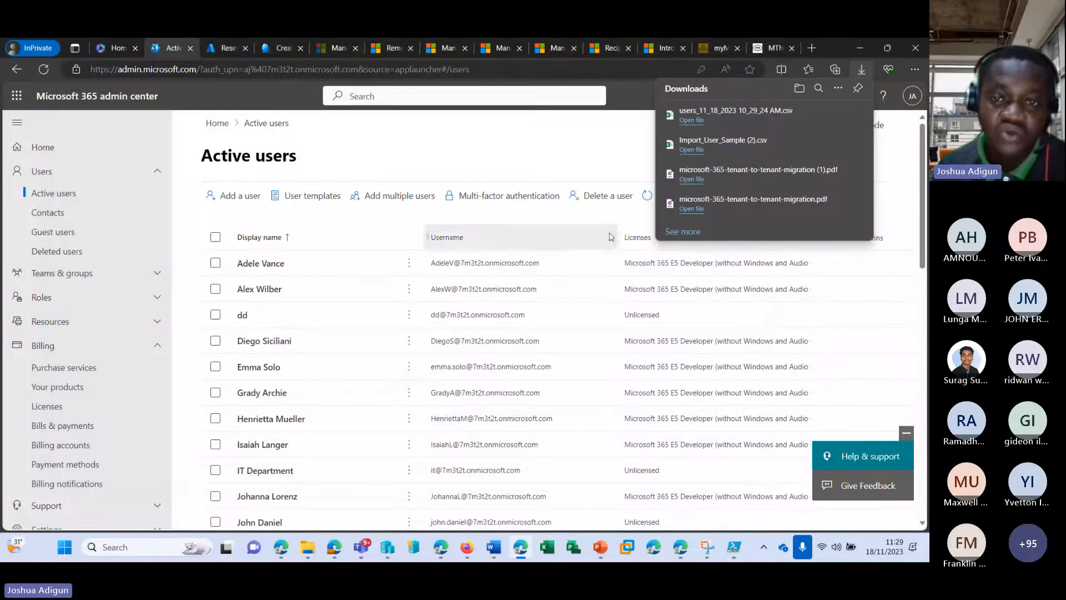
Dismiss Downloads and open the Configure multifactor authentication page, reviewing its Adaptive MFA status
{"action": "left_click", "coordinate": [511, 219]}
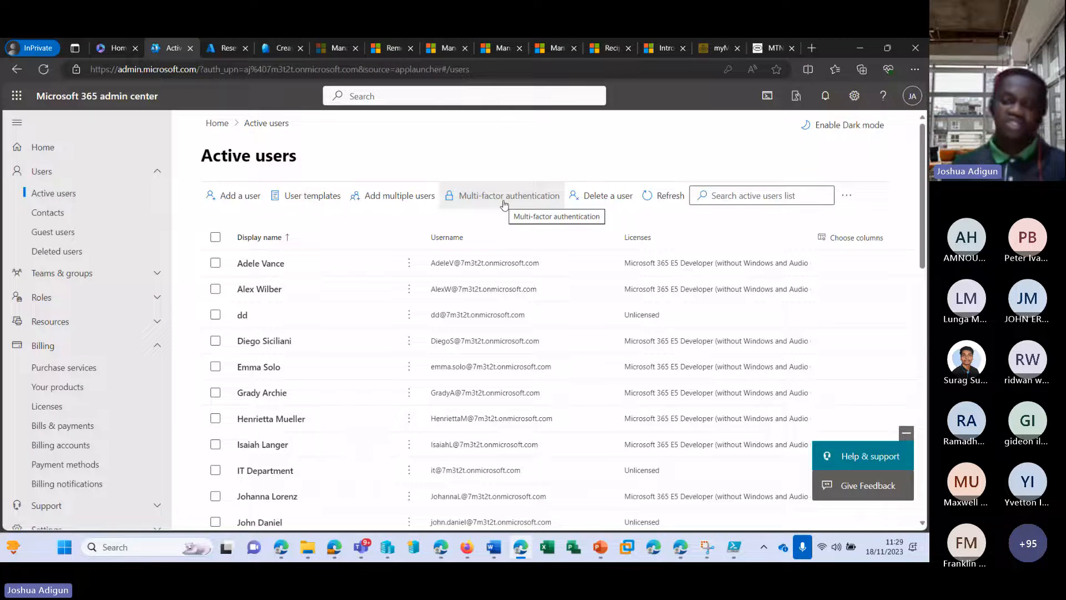
{"action": "left_click", "coordinate": [503, 196]}
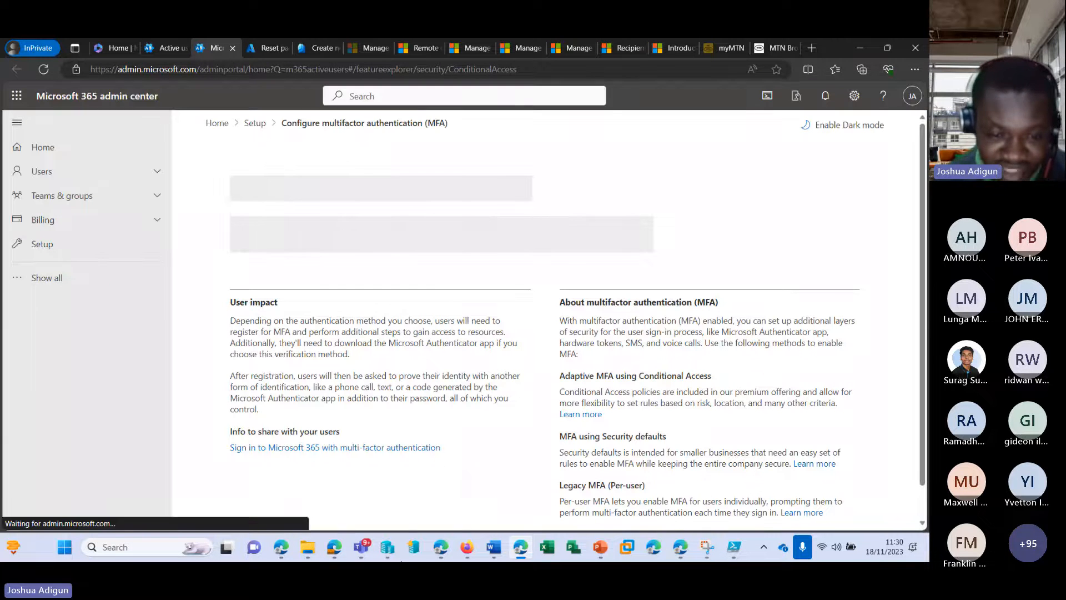
{"action": "mouse_move", "coordinate": [362, 546]}
{"action": "left_click", "coordinate": [366, 437]}
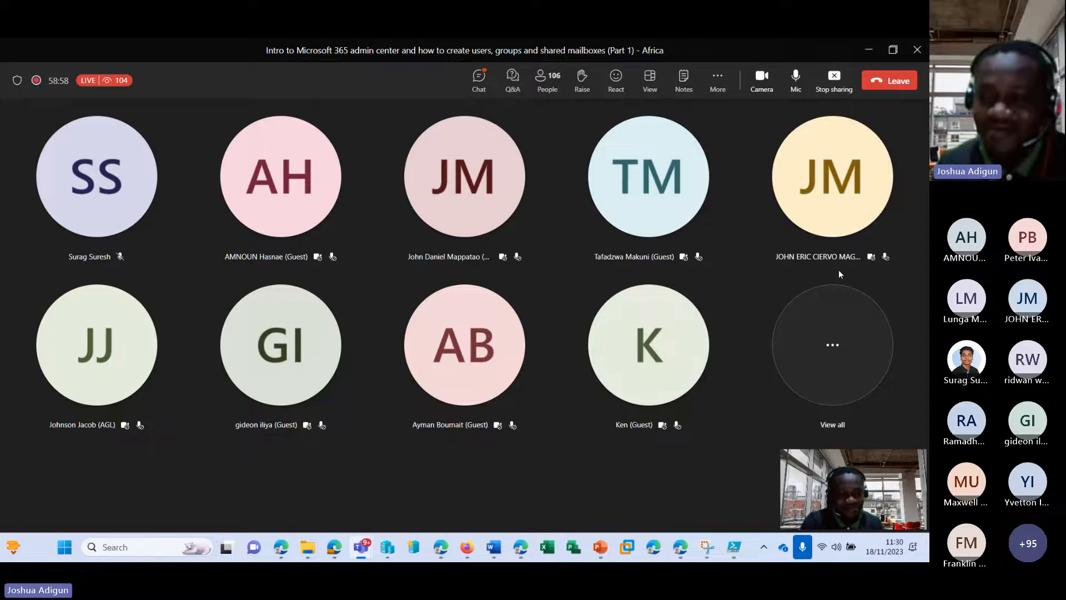
{"action": "left_click", "coordinate": [869, 51]}
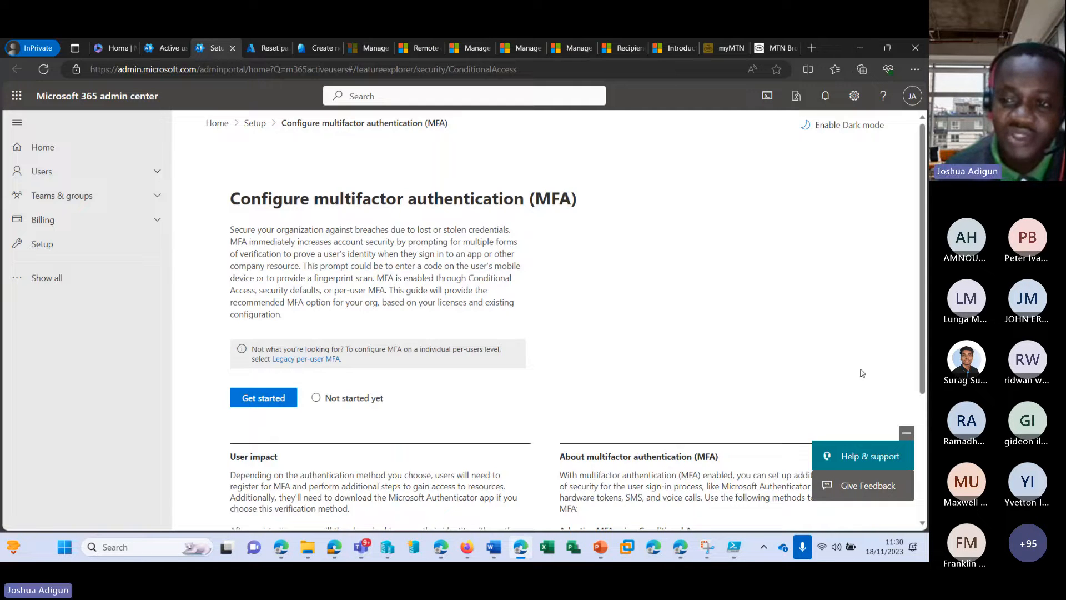
{"action": "scroll", "coordinate": [502, 253], "scroll_direction": "down", "scroll_amount": 3}
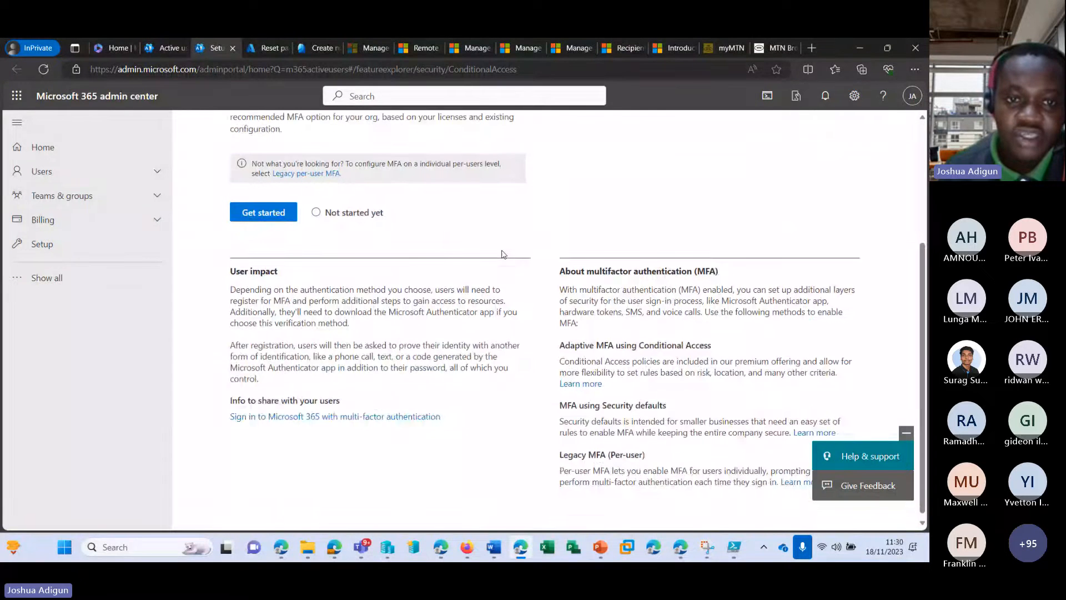
{"action": "scroll", "coordinate": [502, 254], "scroll_direction": "up", "scroll_amount": 3}
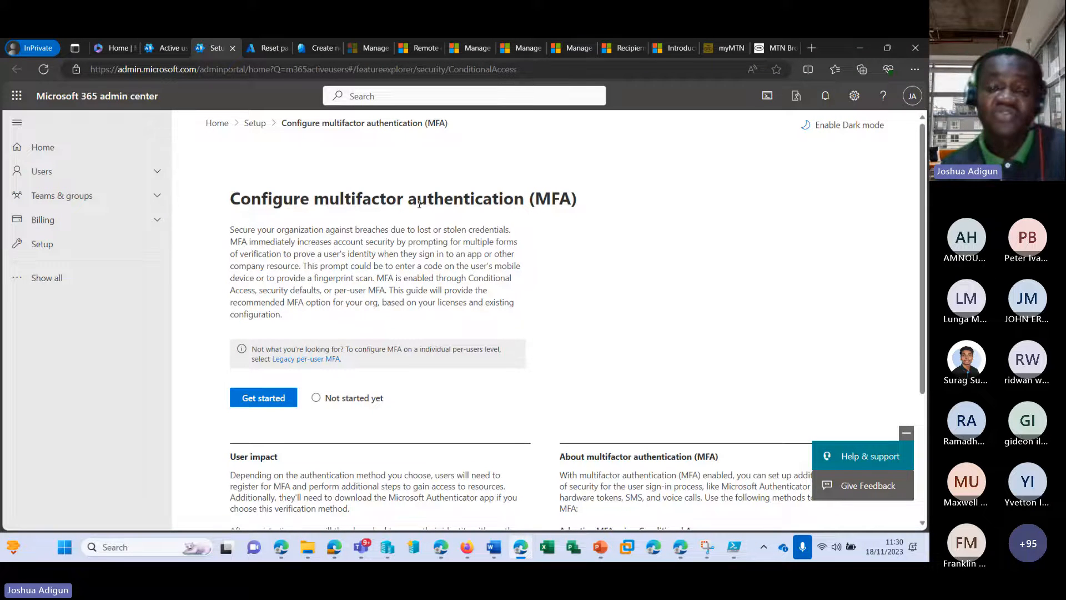
{"action": "scroll", "coordinate": [477, 245], "scroll_direction": "down", "scroll_amount": 3}
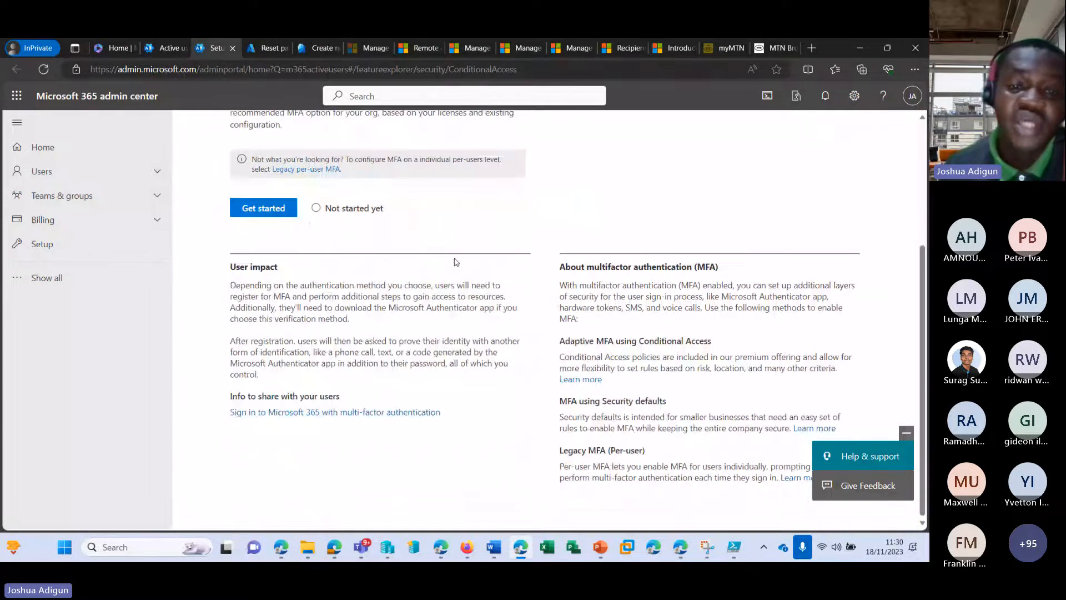
{"action": "scroll", "coordinate": [284, 262], "scroll_direction": "up", "scroll_amount": 3}
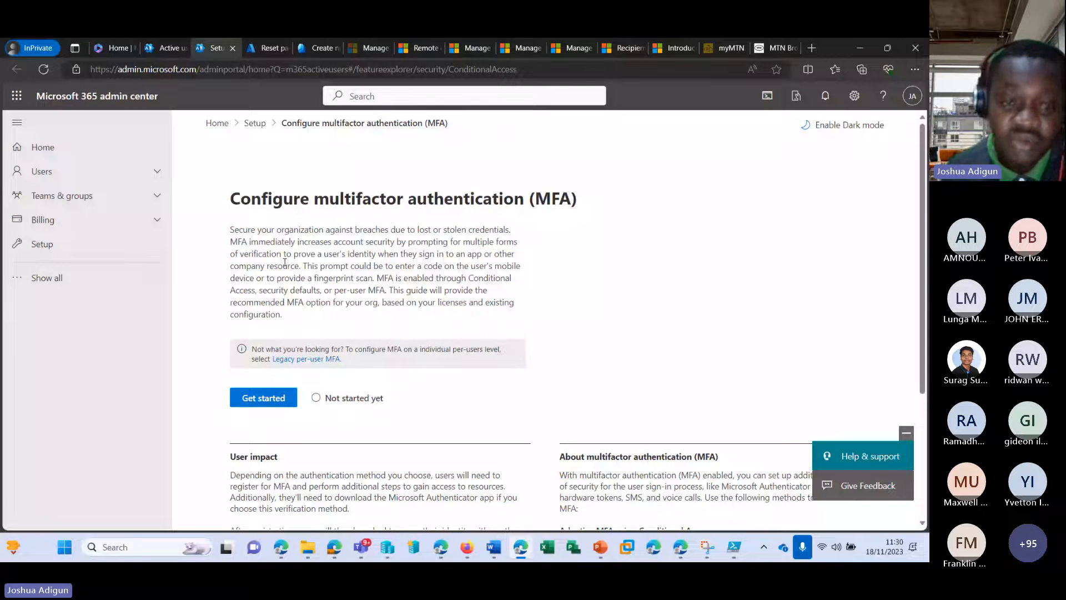
Duplicate the MFA setup tab and go back to the original tab
{"action": "right_click", "coordinate": [213, 48]}
{"action": "left_click", "coordinate": [248, 118]}
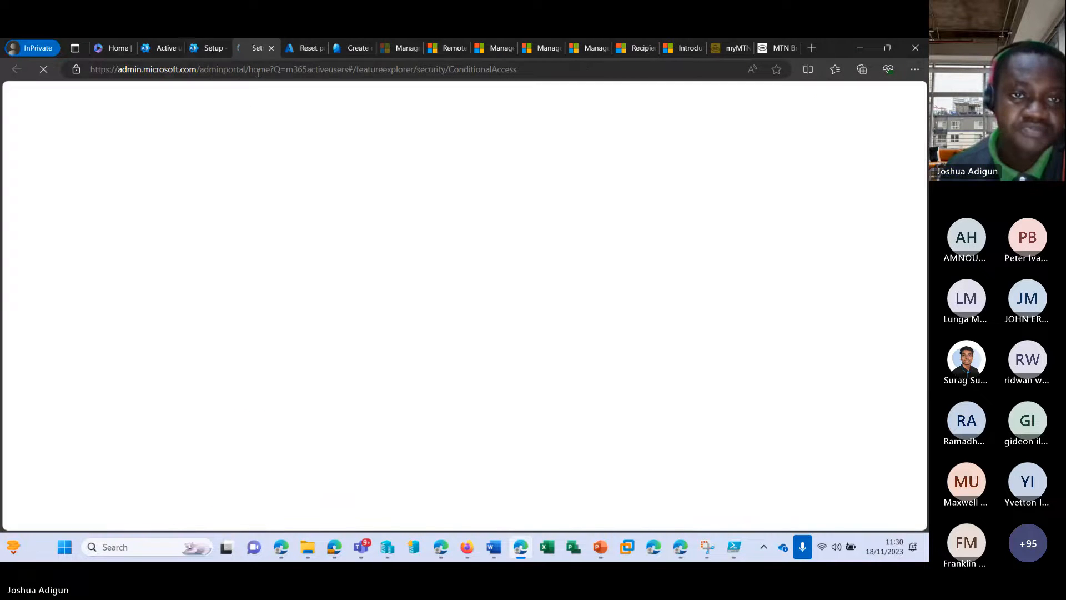
{"action": "left_click", "coordinate": [212, 49]}
Start the guided MFA setup and advance to the authentication methods step
{"action": "scroll", "coordinate": [269, 394], "scroll_direction": "down", "scroll_amount": 2}
{"action": "left_click", "coordinate": [260, 272]}
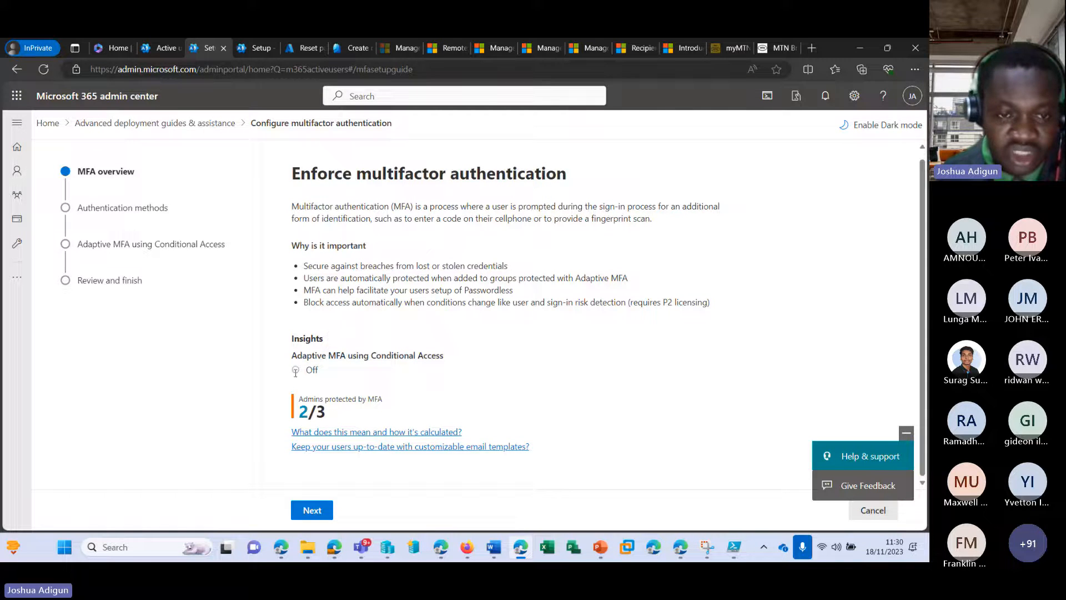
{"action": "left_click", "coordinate": [320, 516]}
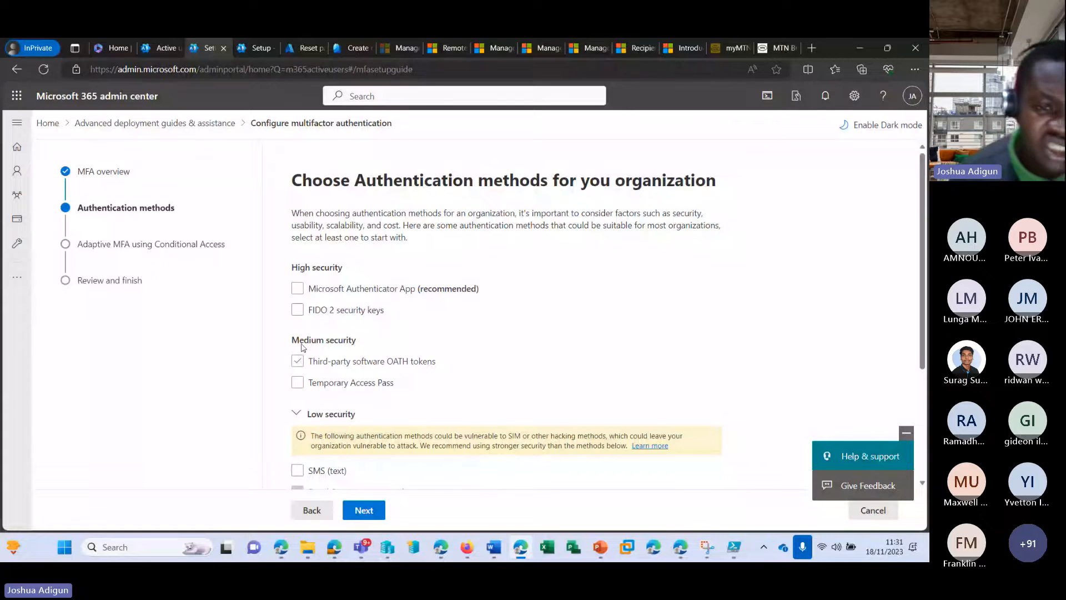
Allow SMS (text) and Call as low-security authentication methods
{"action": "left_click", "coordinate": [307, 294]}
{"action": "scroll", "coordinate": [321, 286], "scroll_direction": "down", "scroll_amount": 3}
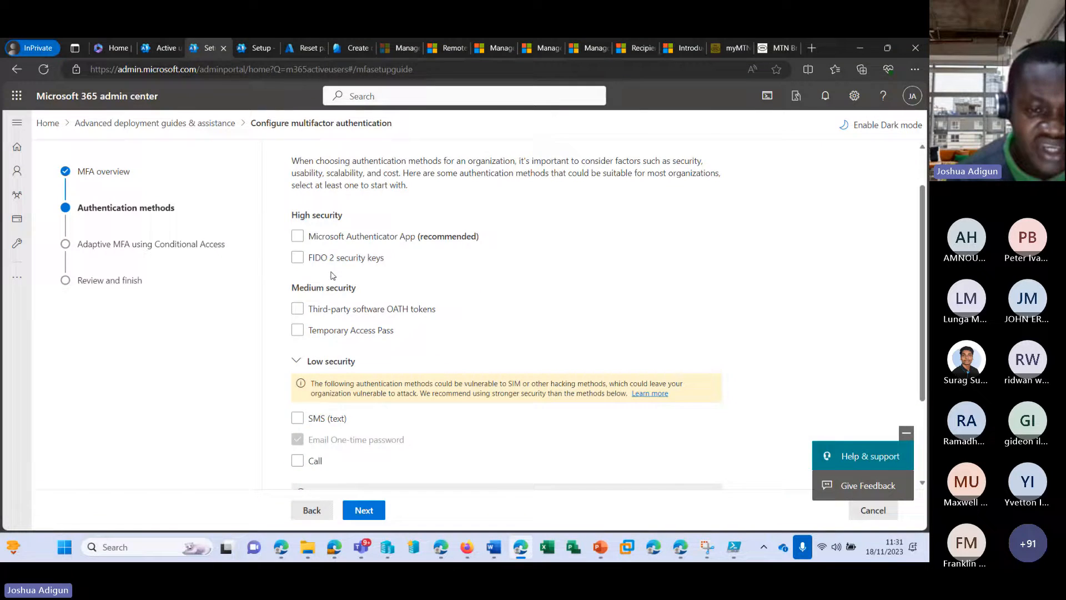
{"action": "scroll", "coordinate": [321, 285], "scroll_direction": "down", "scroll_amount": 1}
{"action": "scroll", "coordinate": [339, 277], "scroll_direction": "up", "scroll_amount": 3}
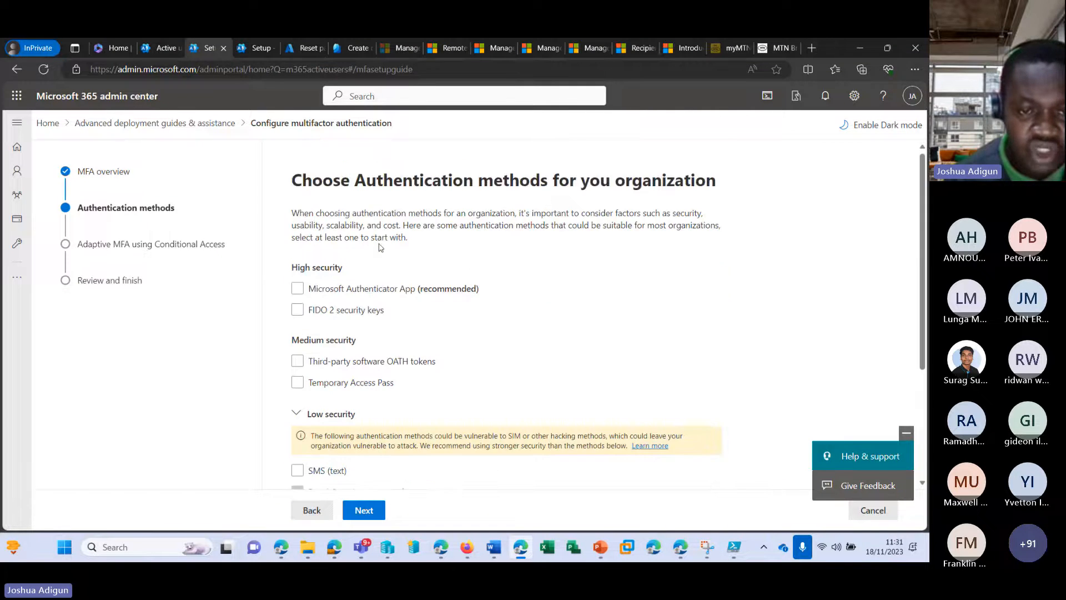
{"action": "scroll", "coordinate": [364, 269], "scroll_direction": "down", "scroll_amount": 2}
{"action": "scroll", "coordinate": [364, 269], "scroll_direction": "down", "scroll_amount": 1}
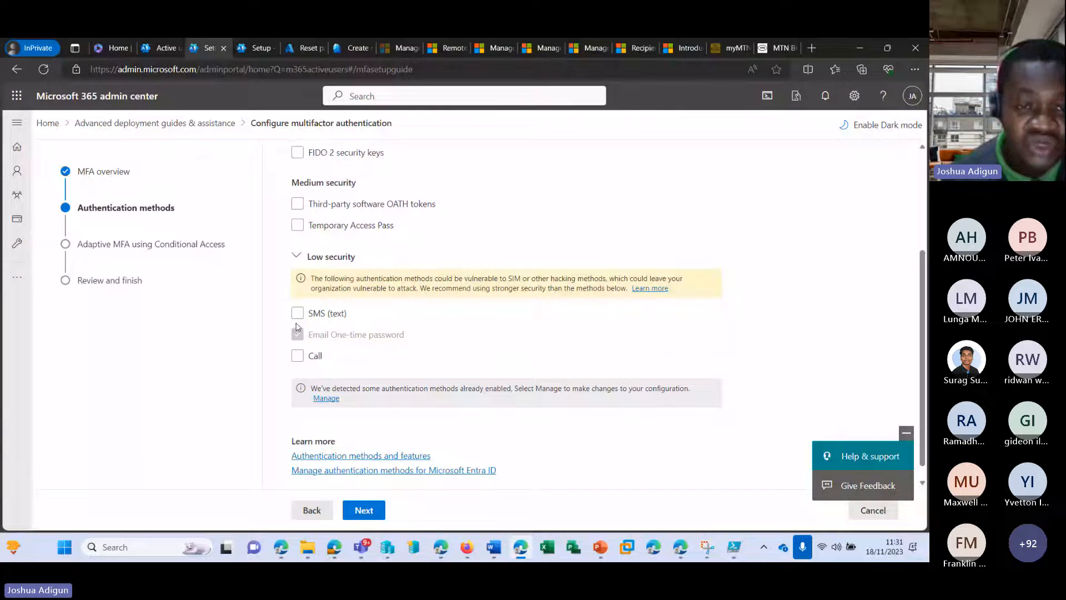
{"action": "left_click", "coordinate": [297, 313]}
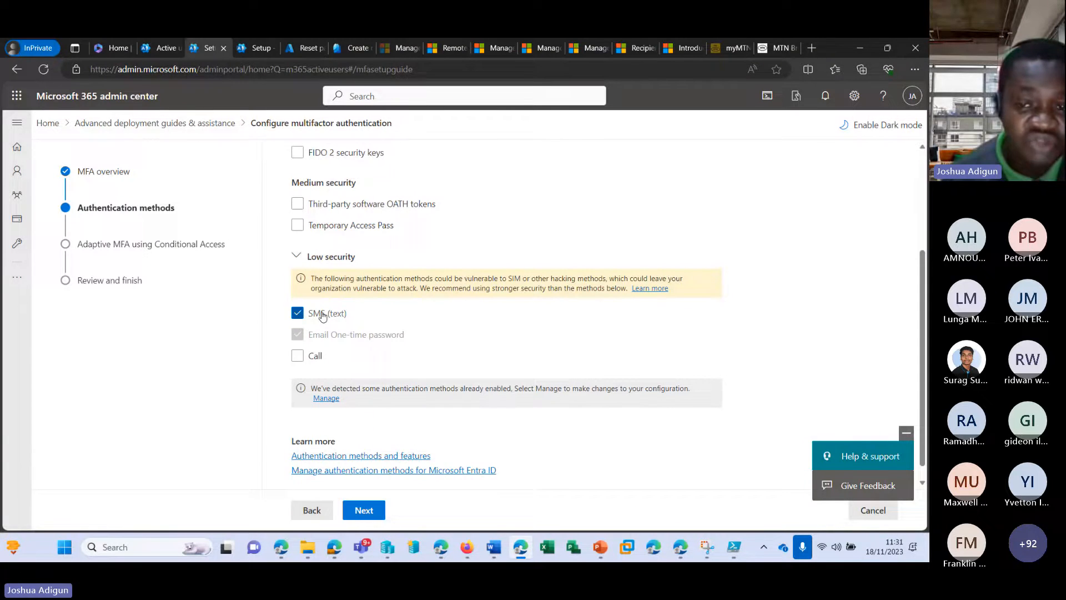
{"action": "left_click", "coordinate": [298, 358]}
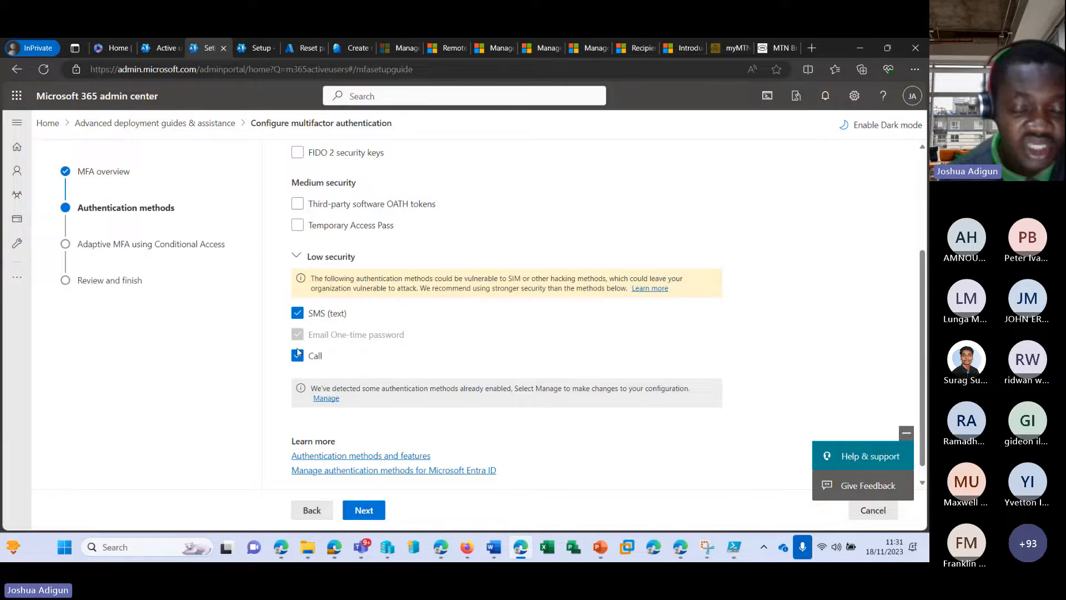
{"action": "scroll", "coordinate": [298, 352], "scroll_direction": "down", "scroll_amount": 1}
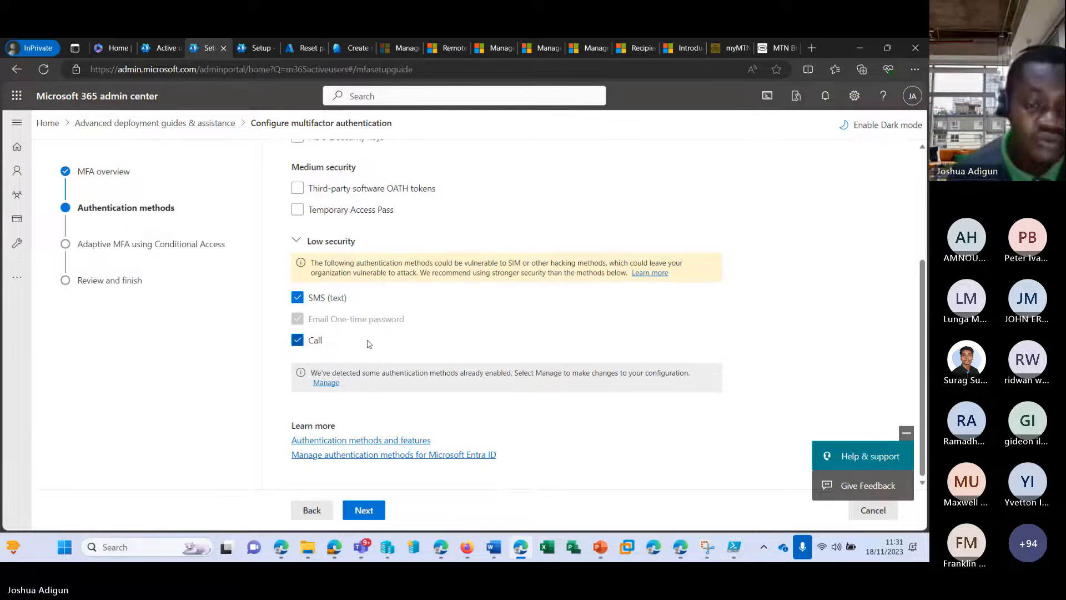
Advance the MFA wizard to the Conditional Access step
{"action": "left_click", "coordinate": [383, 514]}
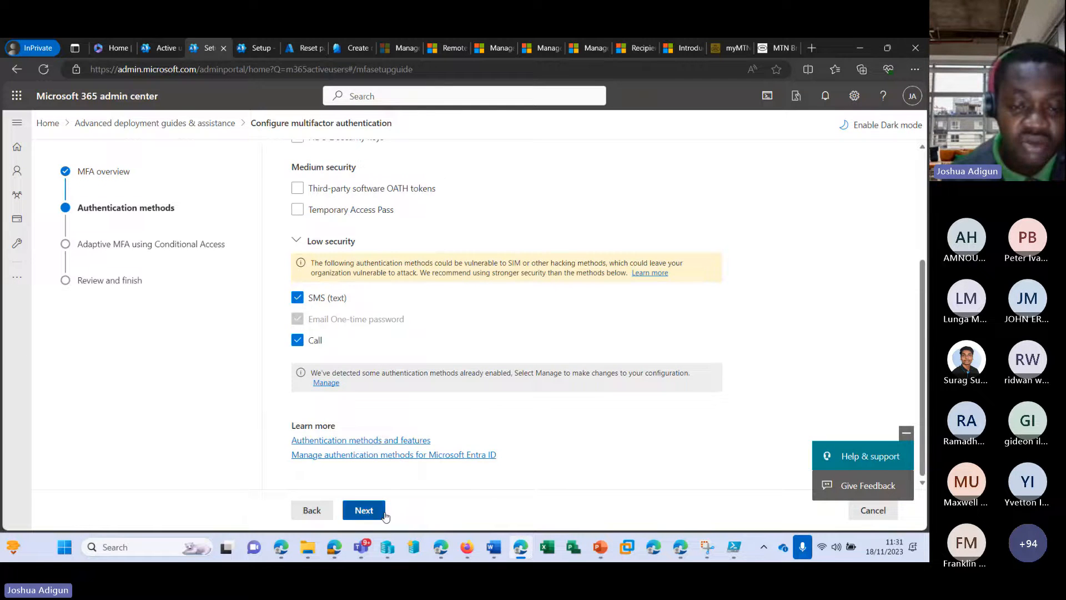
{"action": "scroll", "coordinate": [337, 273], "scroll_direction": "down", "scroll_amount": 1}
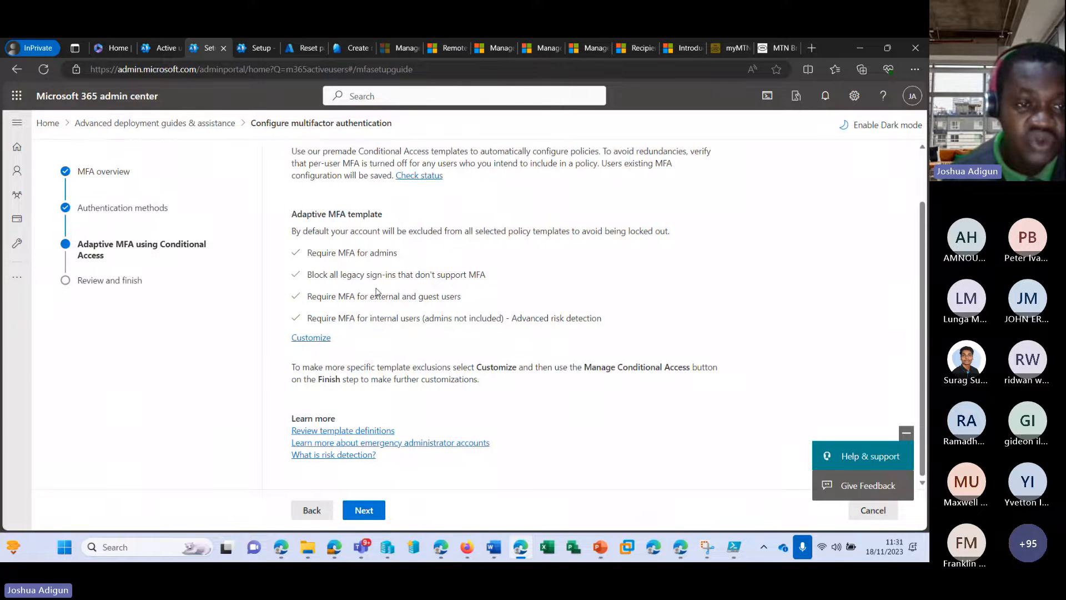
{"action": "scroll", "coordinate": [376, 291], "scroll_direction": "up", "scroll_amount": 1}
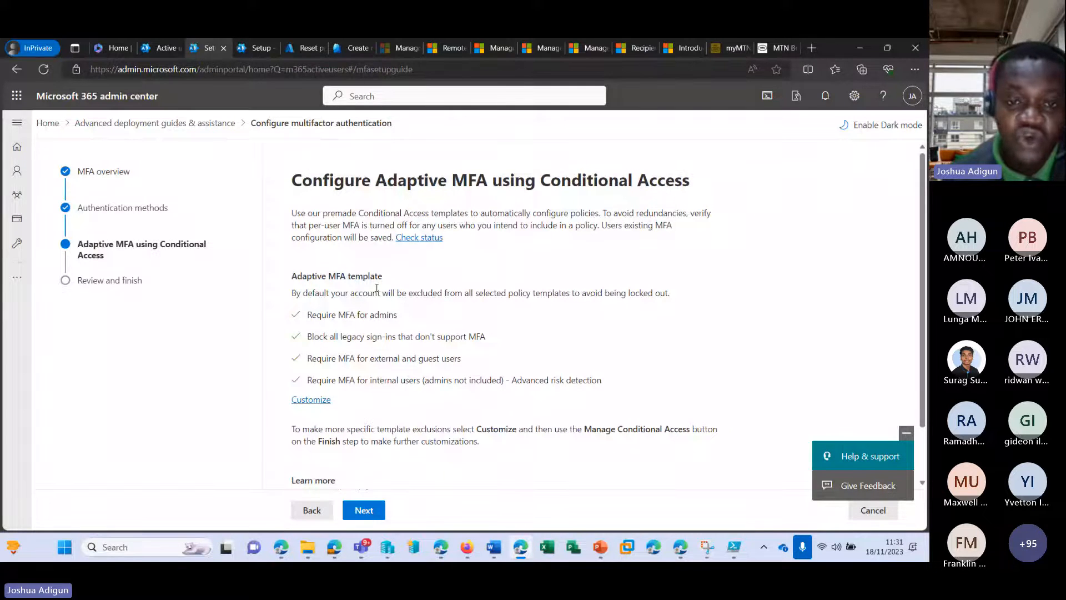
{"action": "scroll", "coordinate": [415, 320], "scroll_direction": "down", "scroll_amount": 1}
{"action": "scroll", "coordinate": [411, 383], "scroll_direction": "up", "scroll_amount": 1}
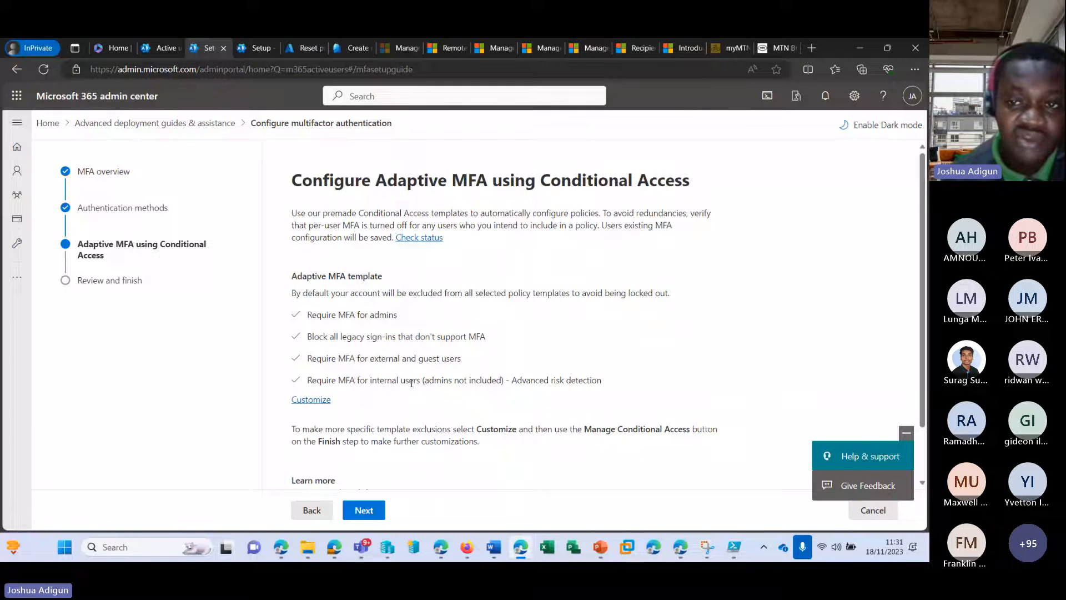
{"action": "scroll", "coordinate": [412, 383], "scroll_direction": "down", "scroll_amount": 1}
Move on to Review and finish and tick the low-security methods attestation
{"action": "left_click", "coordinate": [369, 516]}
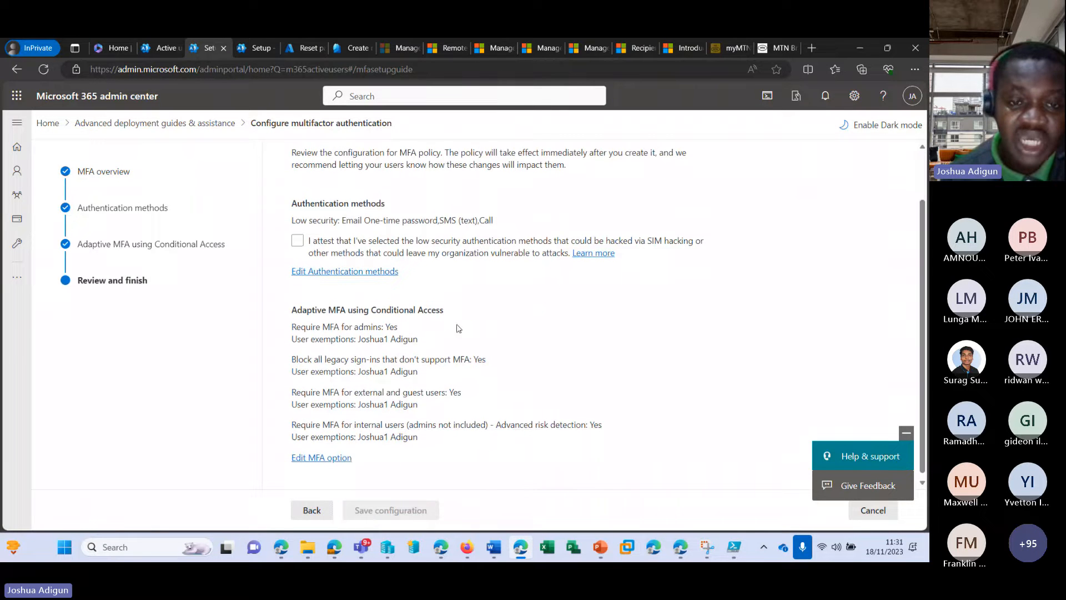
{"action": "scroll", "coordinate": [455, 356], "scroll_direction": "up", "scroll_amount": 1}
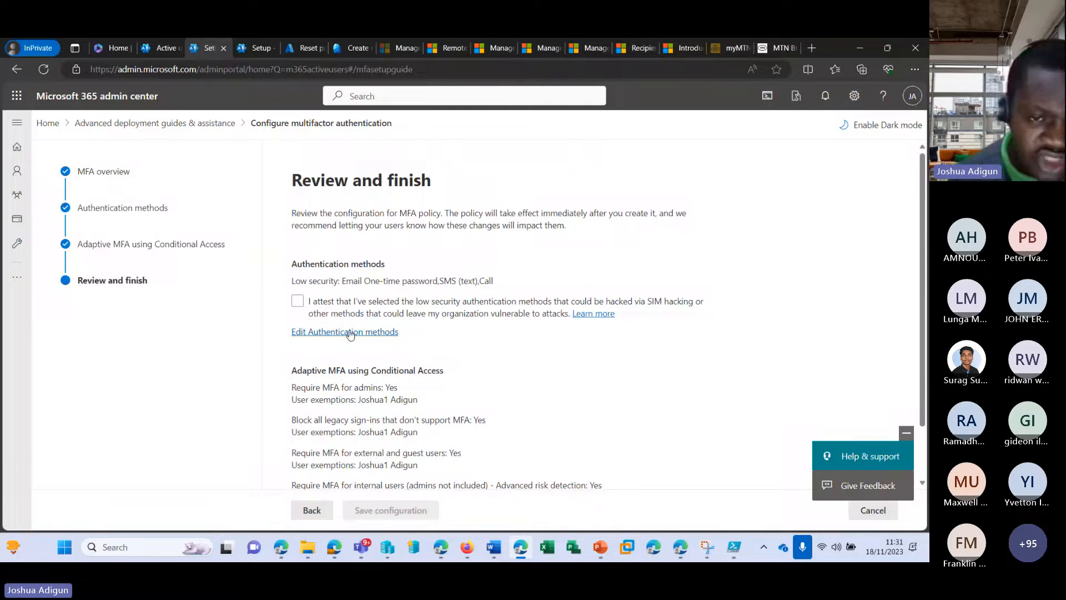
{"action": "left_click", "coordinate": [297, 301]}
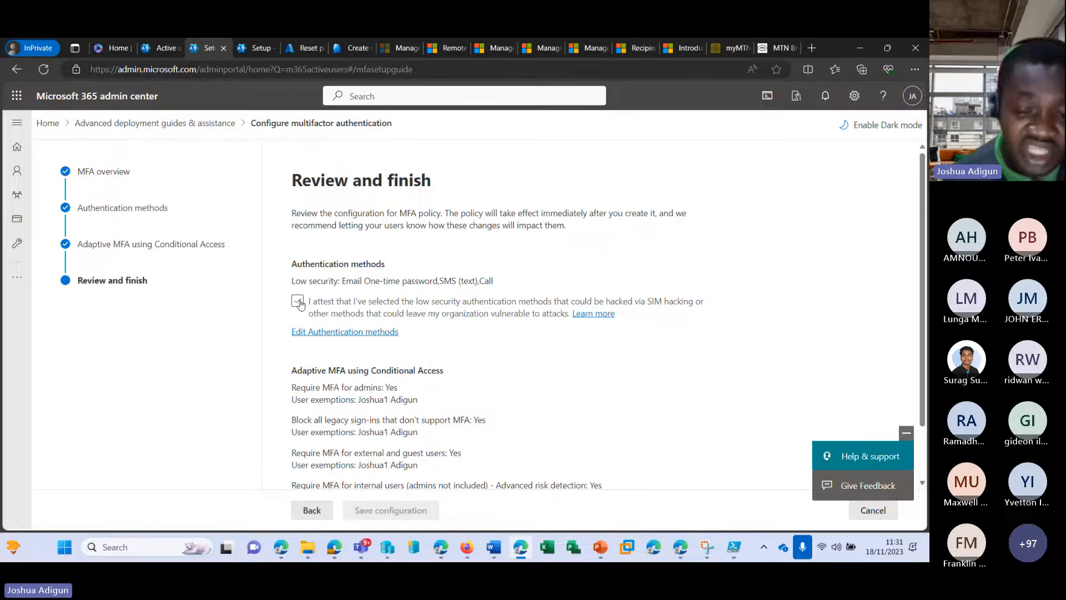
{"action": "left_click", "coordinate": [298, 302]}
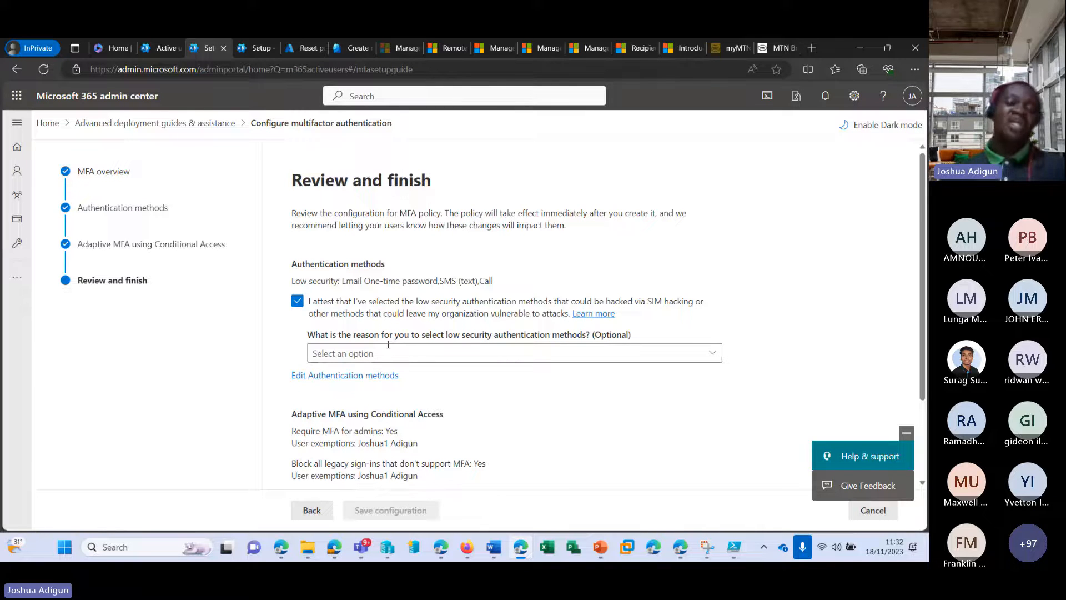
{"action": "scroll", "coordinate": [355, 466], "scroll_direction": "down", "scroll_amount": 2}
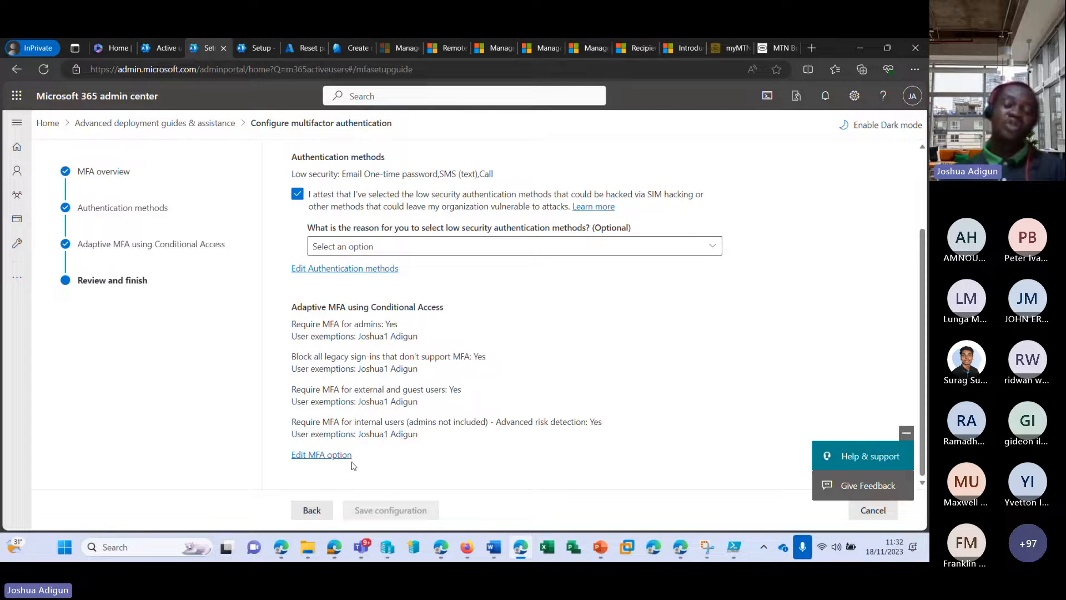
{"action": "scroll", "coordinate": [352, 465], "scroll_direction": "up", "scroll_amount": 2}
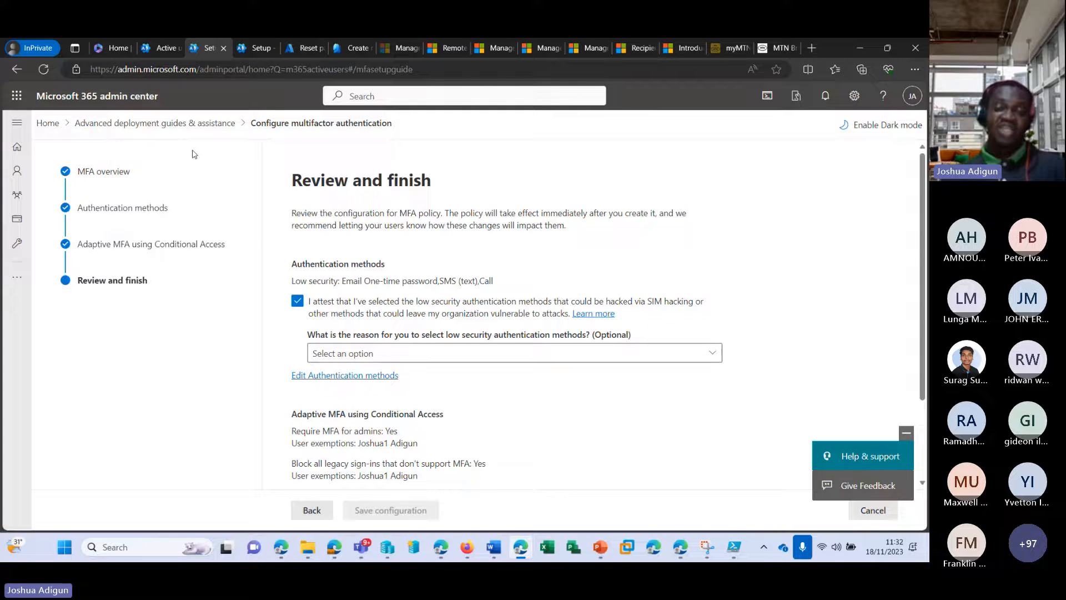
Switch back to the Active users list in the admin center
{"action": "left_click", "coordinate": [169, 50]}
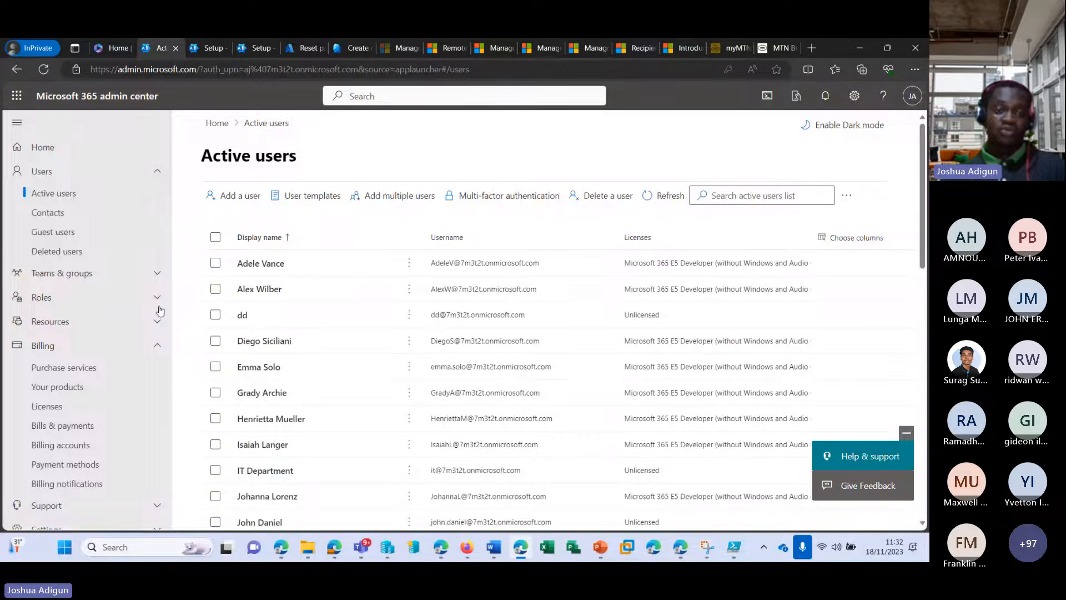
{"action": "scroll", "coordinate": [124, 286], "scroll_direction": "down", "scroll_amount": 2}
{"action": "scroll", "coordinate": [116, 288], "scroll_direction": "up", "scroll_amount": 2}
{"action": "scroll", "coordinate": [116, 288], "scroll_direction": "down", "scroll_amount": 6}
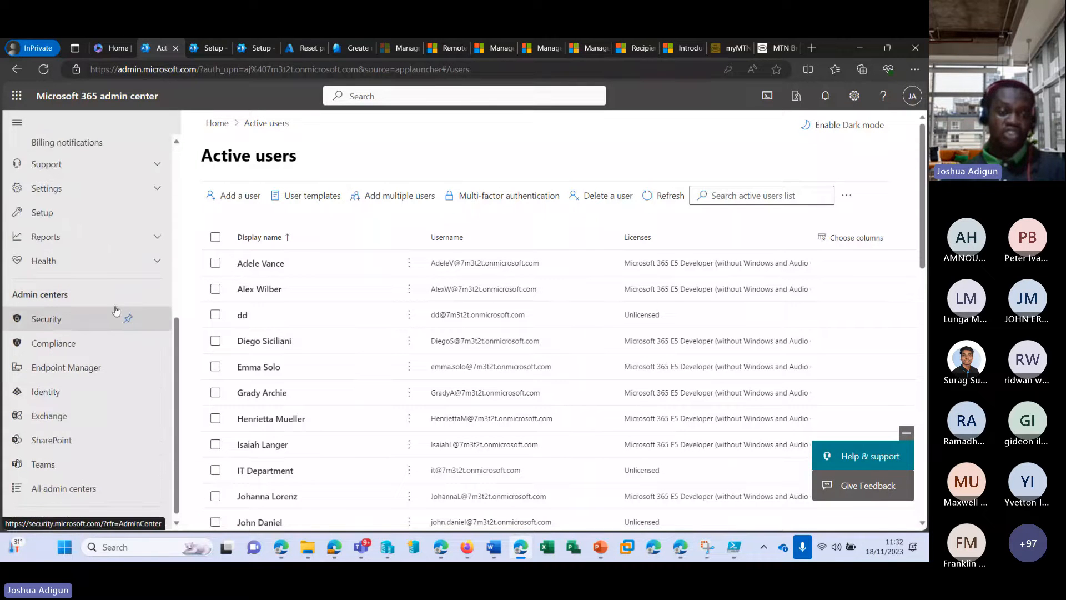
{"action": "scroll", "coordinate": [138, 318], "scroll_direction": "up", "scroll_amount": 4}
{"action": "scroll", "coordinate": [136, 312], "scroll_direction": "down", "scroll_amount": 3}
View Modern authentication under Org settings Services, then return to the MFA guide's review step
{"action": "left_click", "coordinate": [156, 306]}
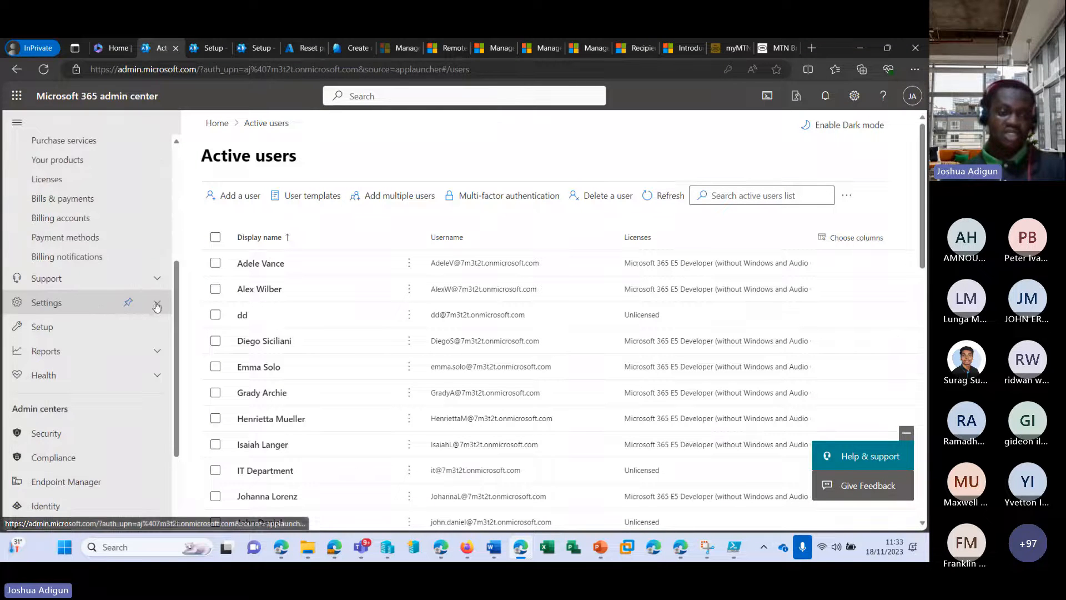
{"action": "scroll", "coordinate": [151, 320], "scroll_direction": "down", "scroll_amount": 1}
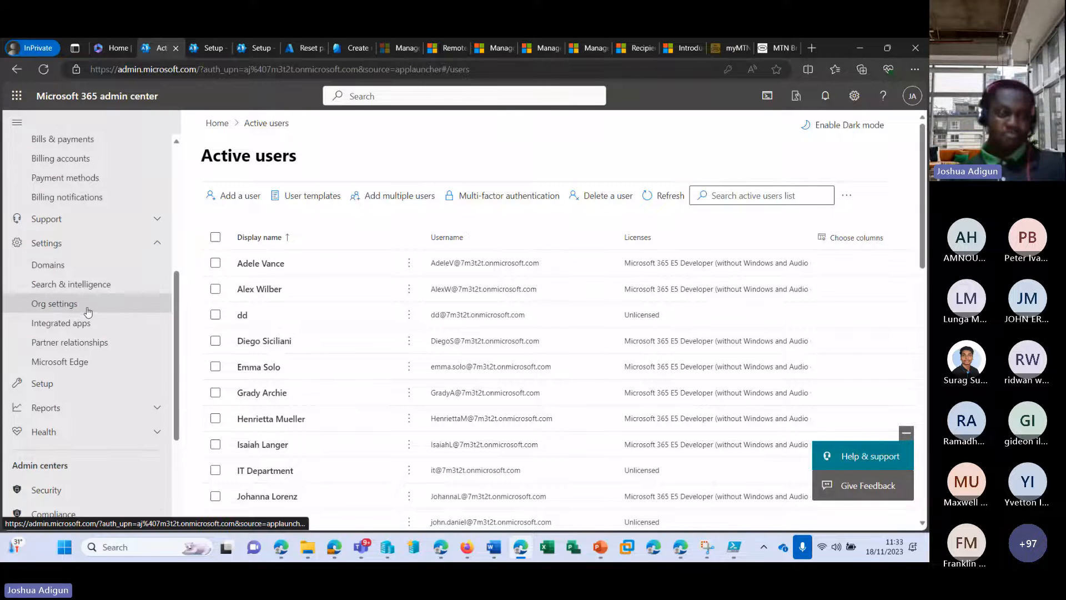
{"action": "left_click", "coordinate": [64, 304]}
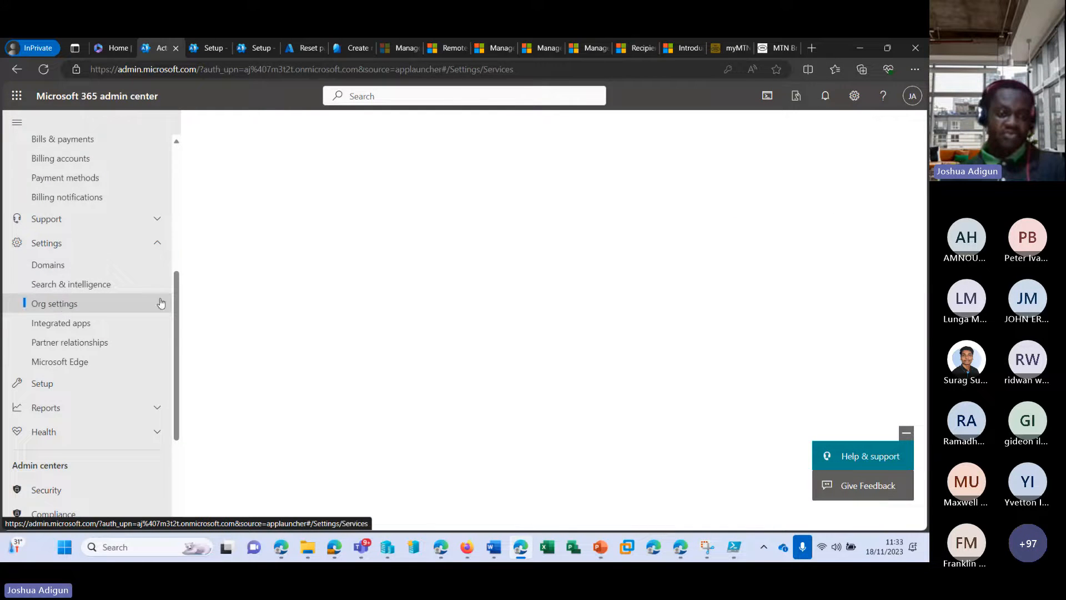
{"action": "scroll", "coordinate": [156, 308], "scroll_direction": "down", "scroll_amount": 3}
{"action": "scroll", "coordinate": [385, 337], "scroll_direction": "down", "scroll_amount": 6}
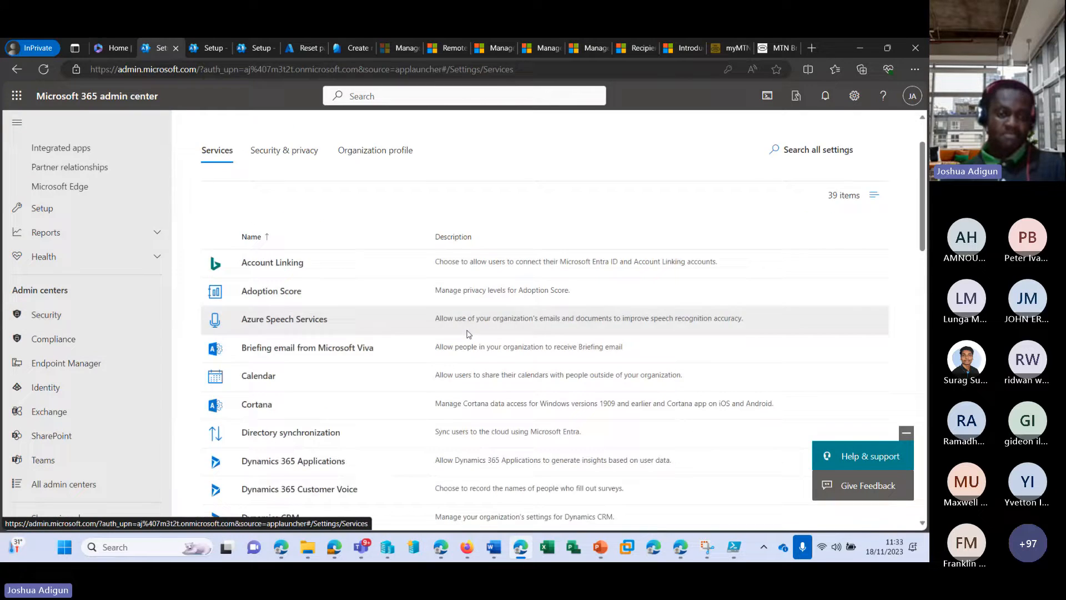
{"action": "scroll", "coordinate": [385, 336], "scroll_direction": "down", "scroll_amount": 5}
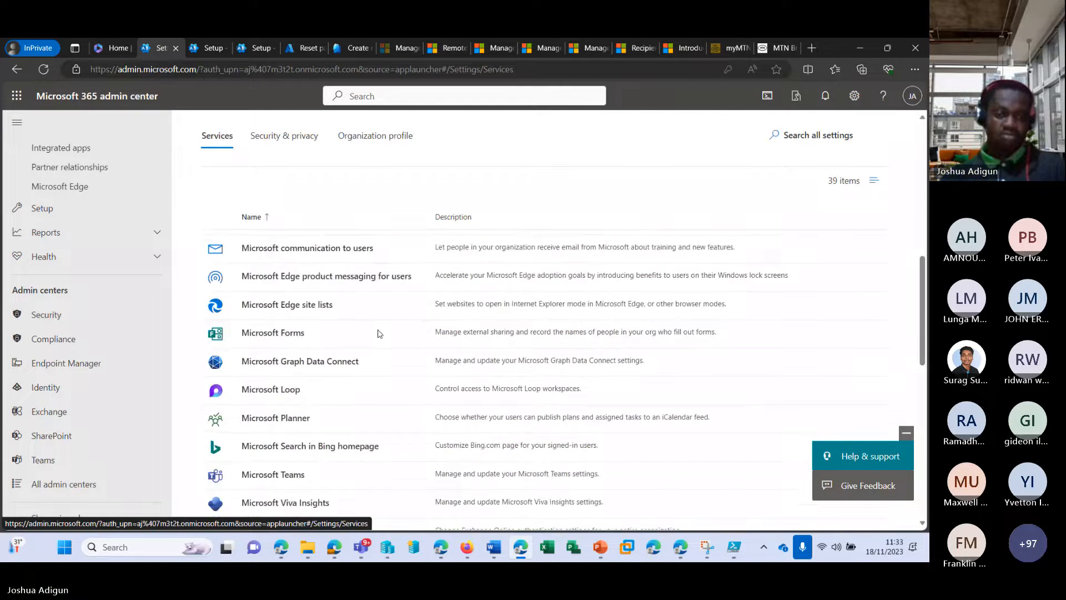
{"action": "scroll", "coordinate": [380, 332], "scroll_direction": "down", "scroll_amount": 1}
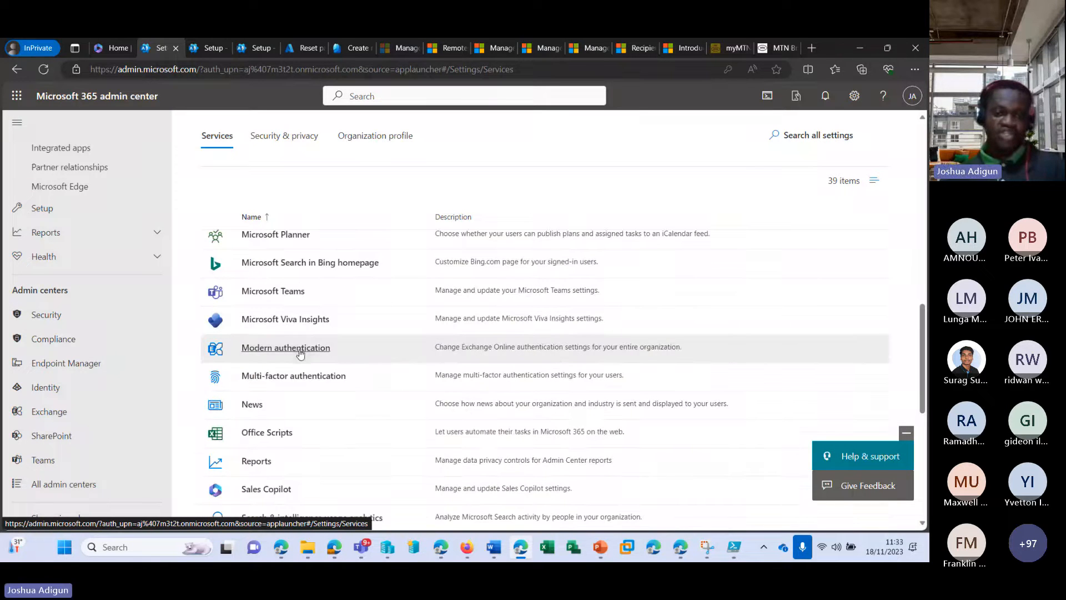
{"action": "left_click", "coordinate": [300, 353]}
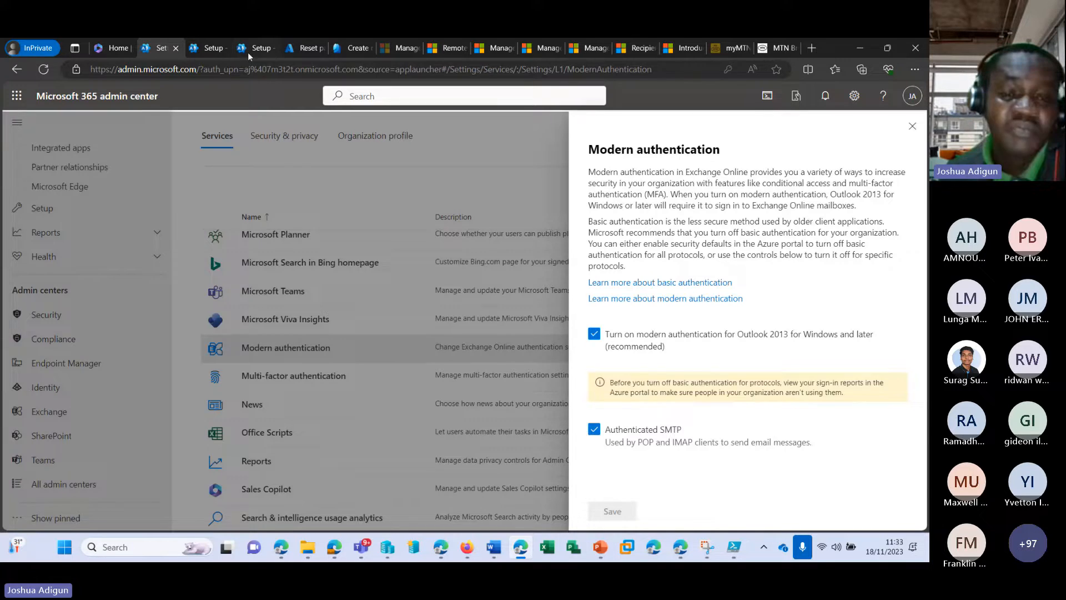
{"action": "key", "text": "ctrl+Tab"}
{"action": "scroll", "coordinate": [398, 283], "scroll_direction": "down", "scroll_amount": 1}
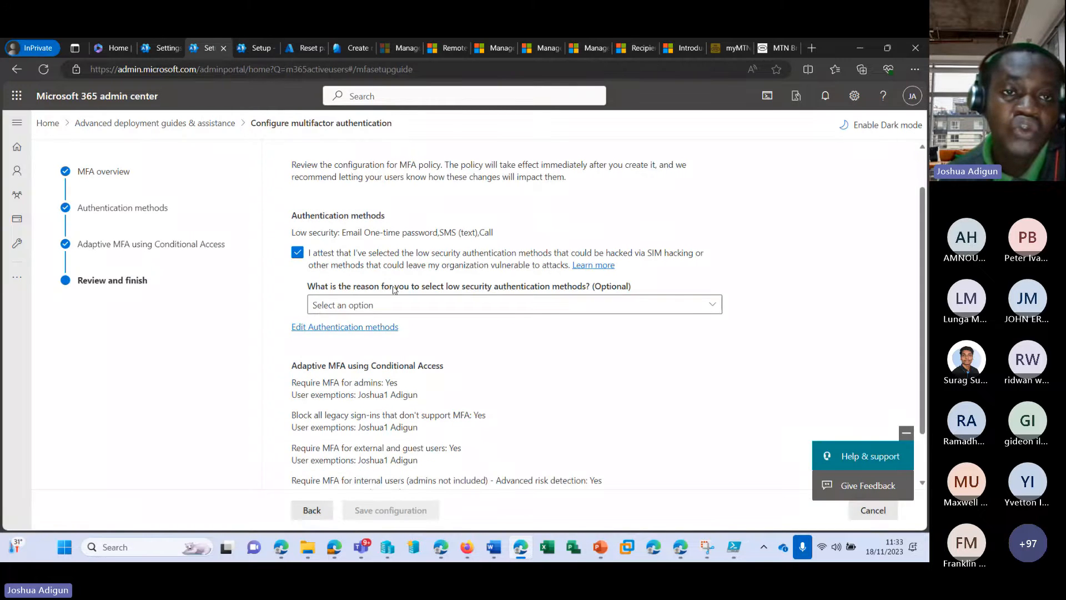
Open the Legacy per-user MFA users list from the Configure MFA overview and select a user
{"action": "scroll", "coordinate": [398, 283], "scroll_direction": "up", "scroll_amount": 1}
{"action": "left_click", "coordinate": [251, 47]}
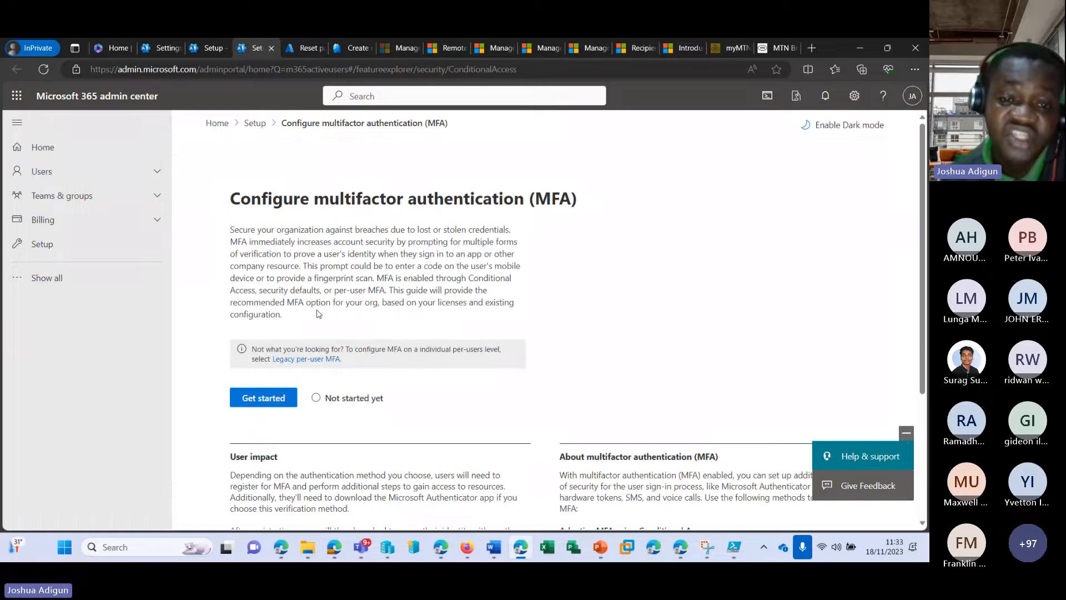
{"action": "left_click", "coordinate": [312, 361]}
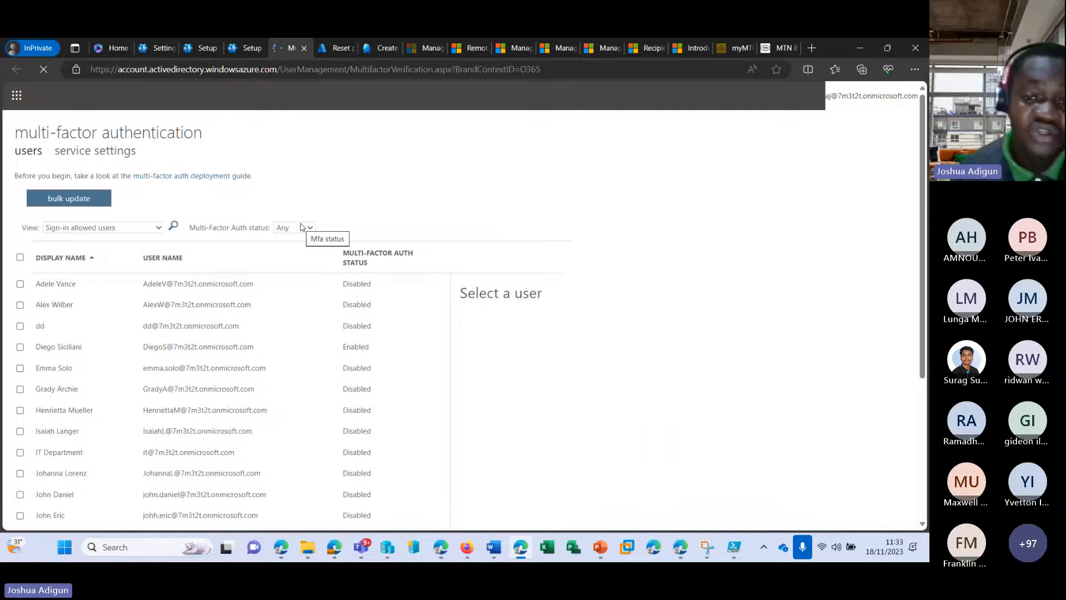
{"action": "scroll", "coordinate": [126, 284], "scroll_direction": "down", "scroll_amount": 1}
{"action": "scroll", "coordinate": [127, 284], "scroll_direction": "down", "scroll_amount": 3}
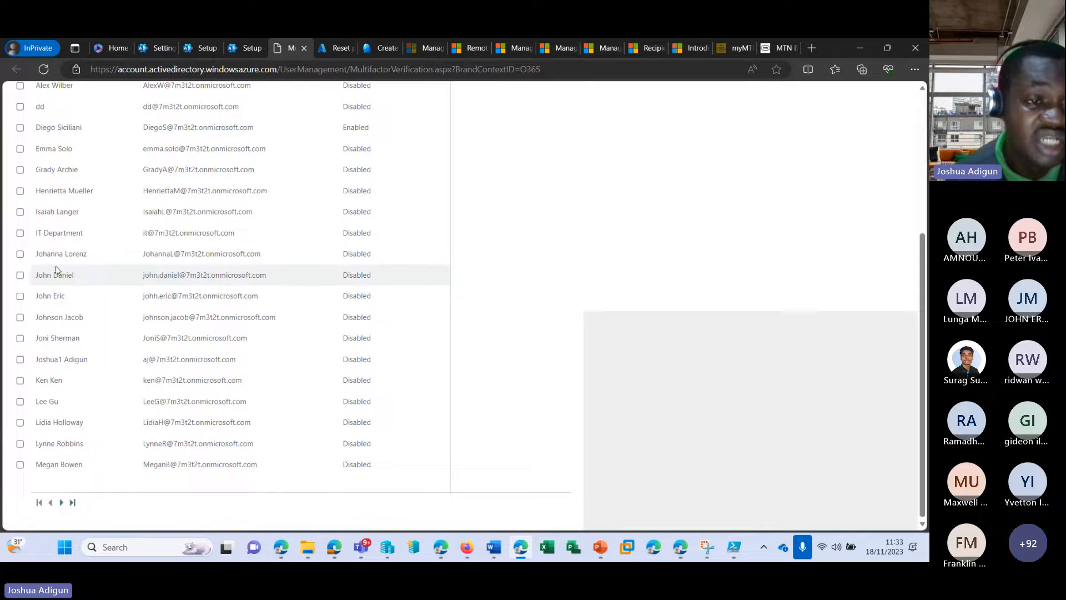
{"action": "left_click", "coordinate": [21, 279]}
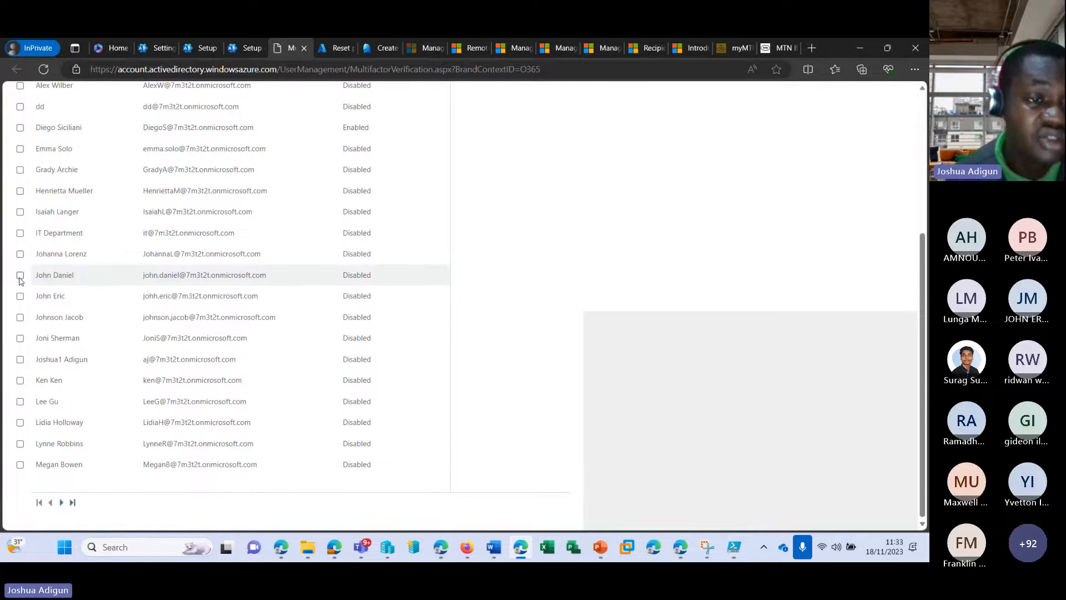
{"action": "scroll", "coordinate": [150, 288], "scroll_direction": "up", "scroll_amount": 4}
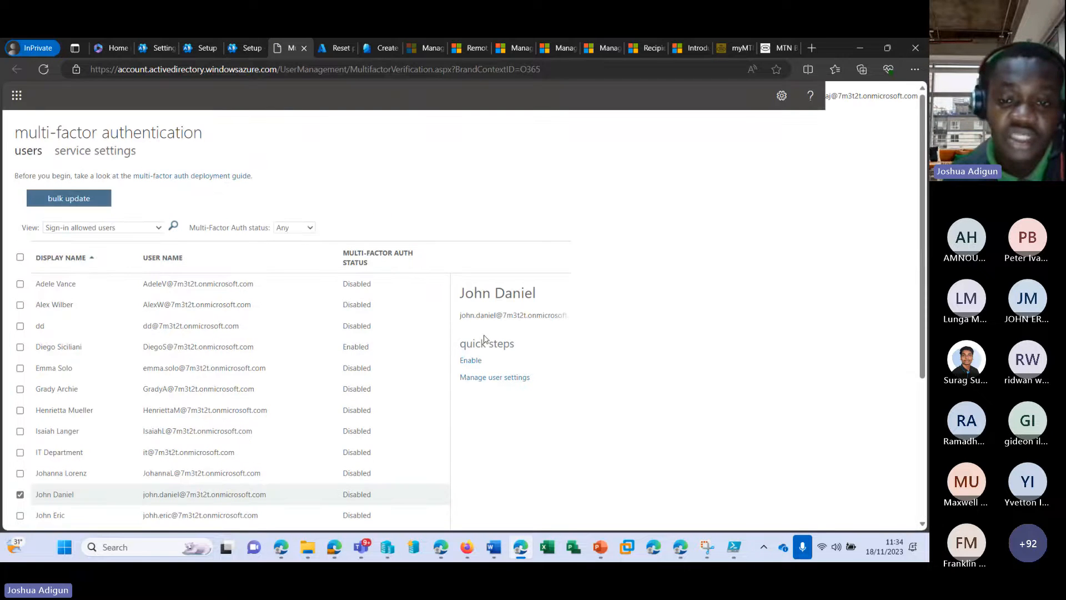
For the selected user, re-require contact methods, delete app passwords, restore MFA on remembered devices, and save
{"action": "left_click", "coordinate": [487, 378]}
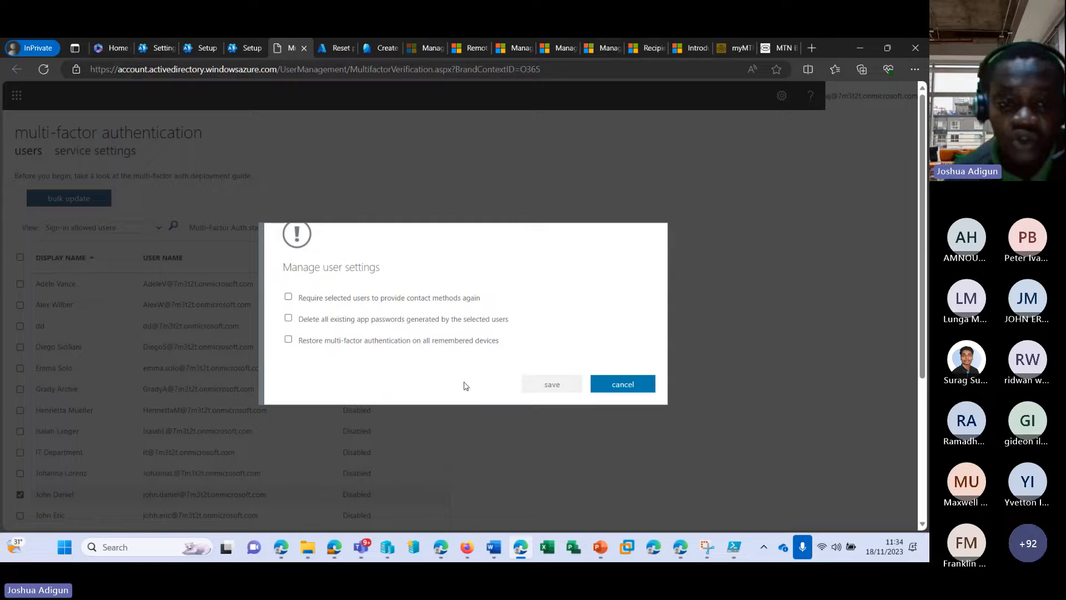
{"action": "left_click", "coordinate": [287, 299]}
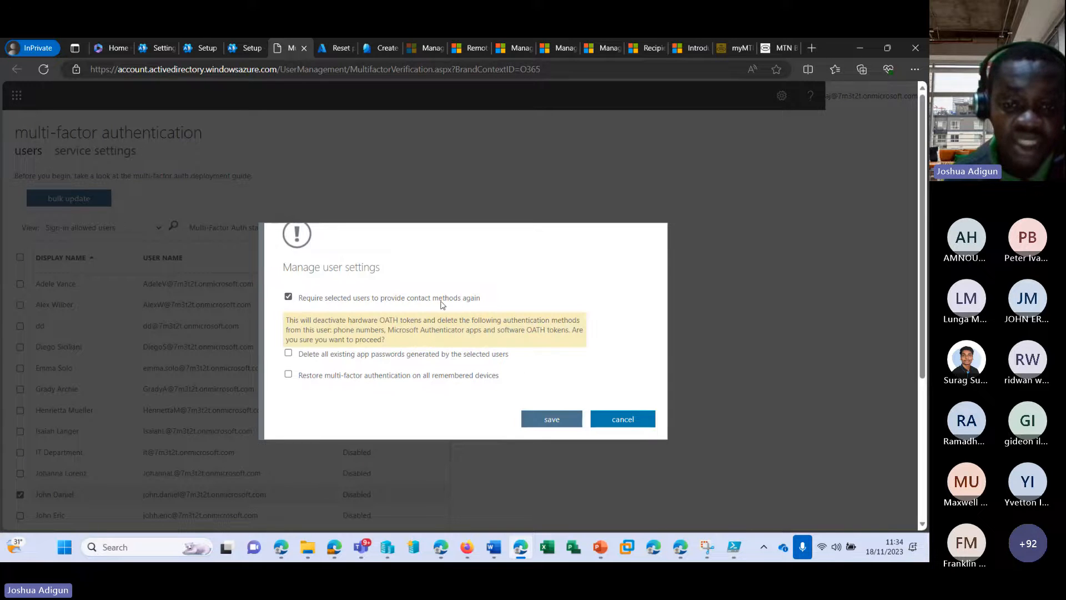
{"action": "left_click", "coordinate": [289, 354]}
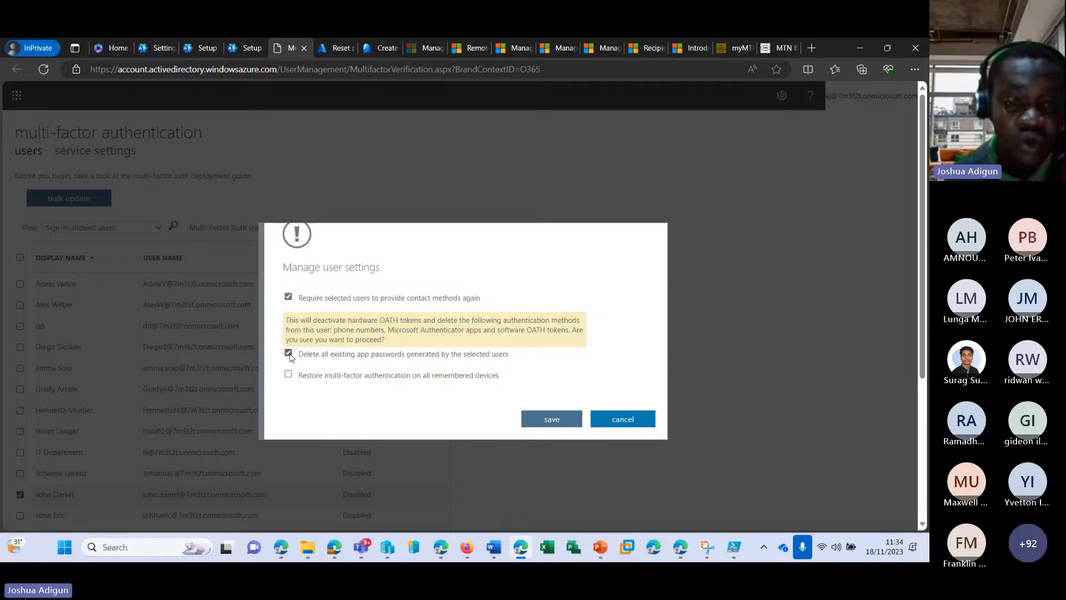
{"action": "scroll", "coordinate": [594, 343], "scroll_direction": "down", "scroll_amount": 1}
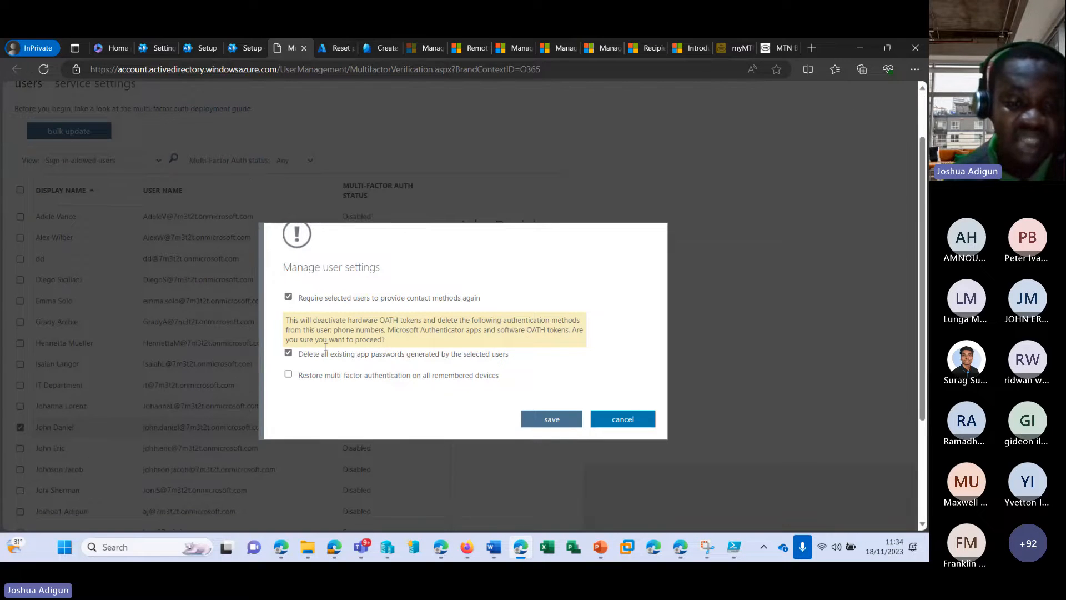
{"action": "left_click", "coordinate": [289, 375]}
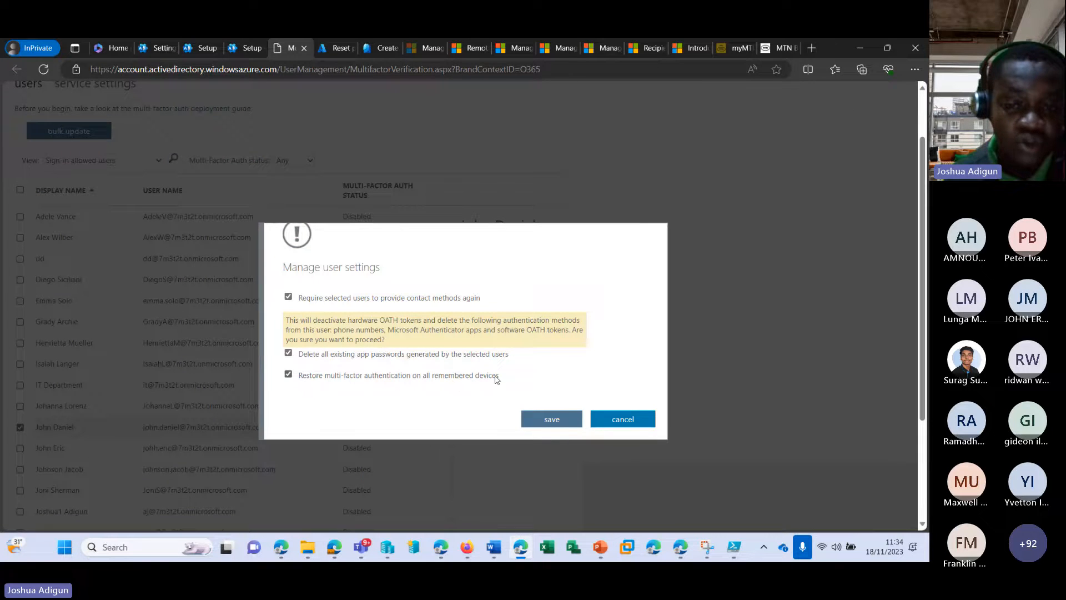
{"action": "left_click", "coordinate": [572, 422]}
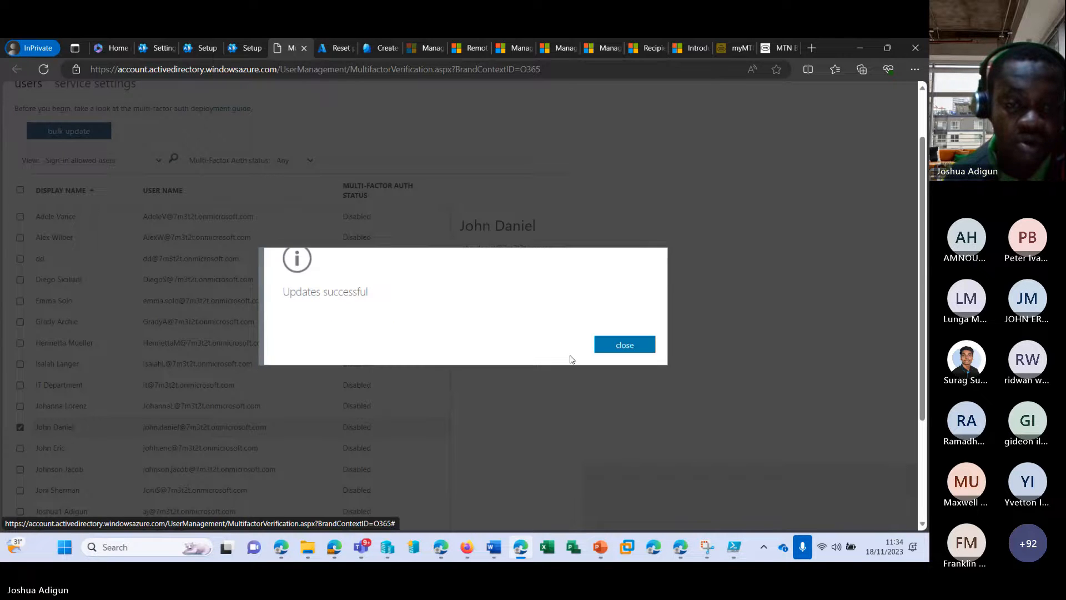
{"action": "left_click", "coordinate": [609, 346]}
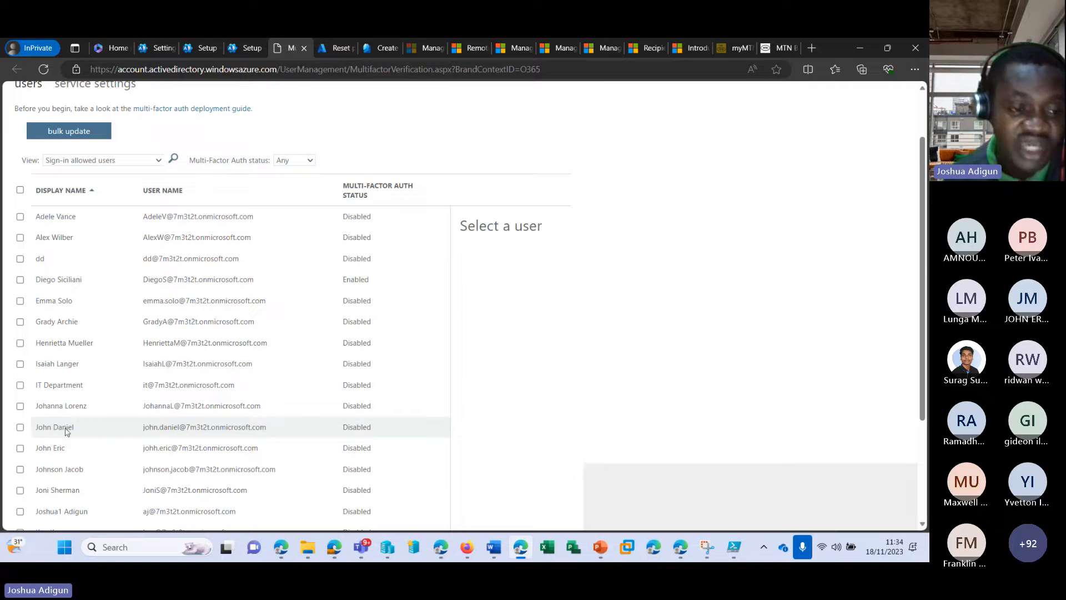
Start enabling MFA for the user and open the aka.ms/MFASetup link in a new tab
{"action": "left_click", "coordinate": [20, 427]}
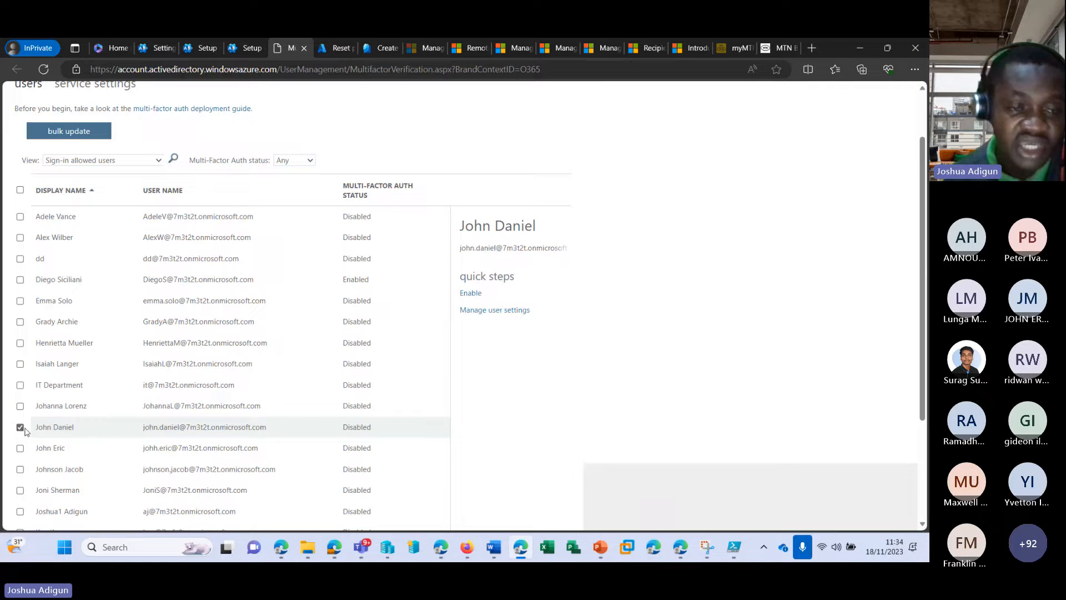
{"action": "left_click", "coordinate": [471, 293]}
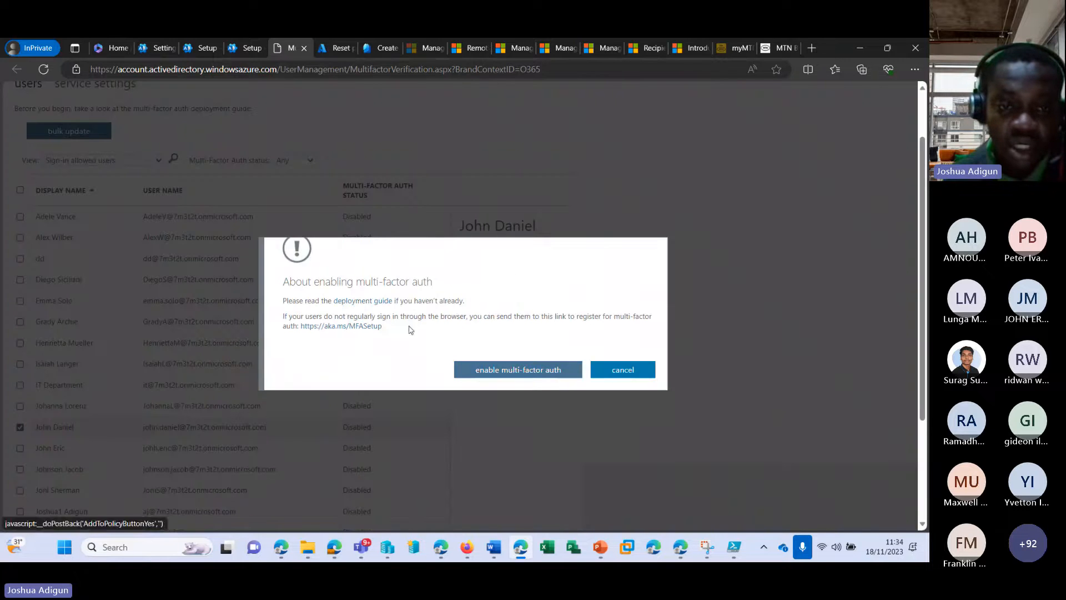
{"action": "left_click", "coordinate": [376, 326]}
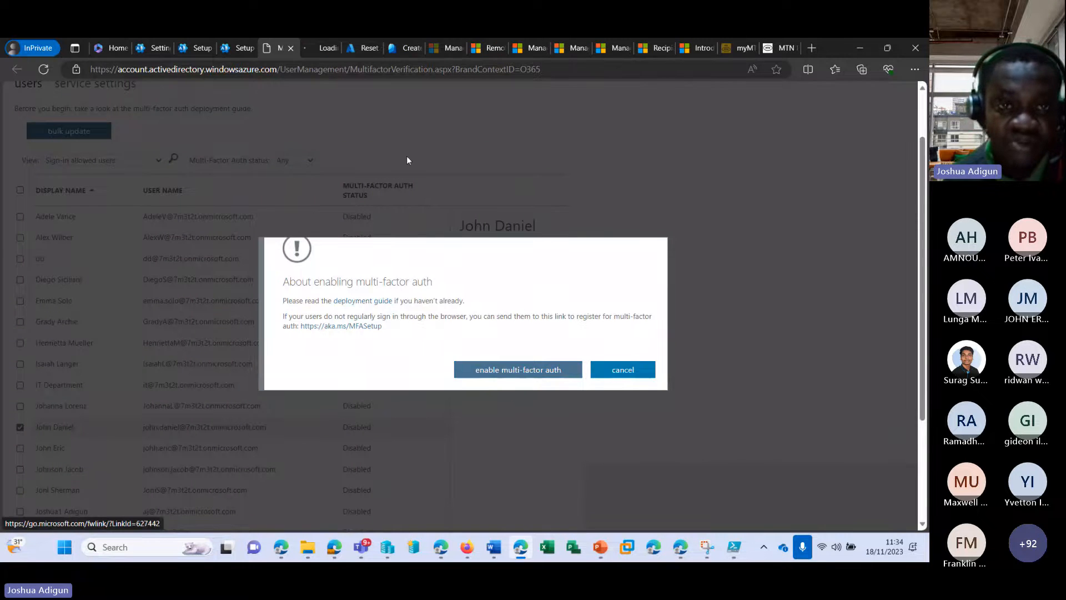
{"action": "right_click", "coordinate": [342, 329]}
{"action": "left_click", "coordinate": [392, 340]}
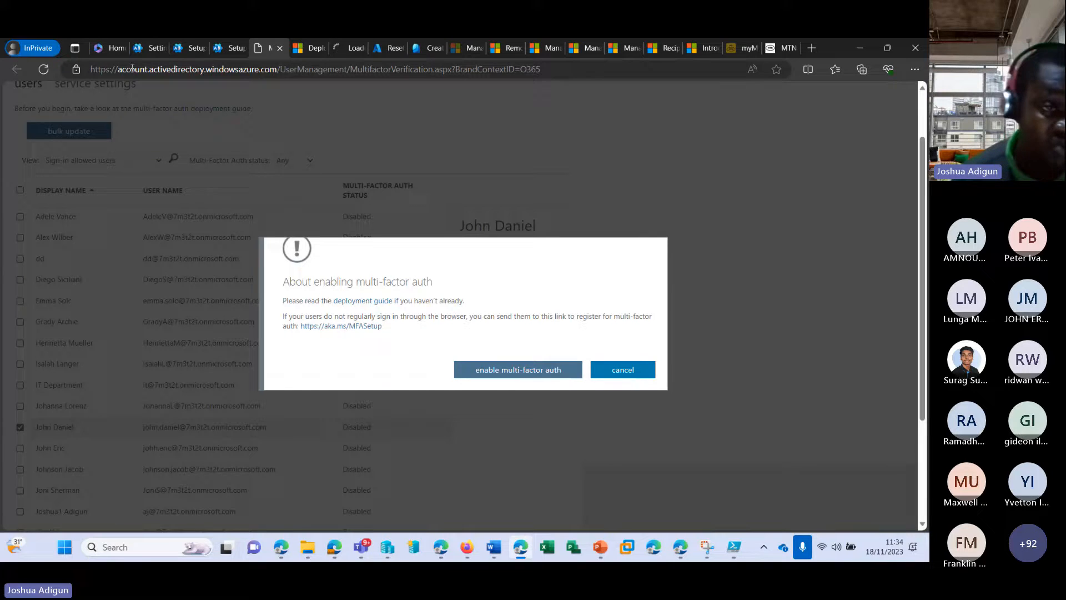
{"action": "left_click", "coordinate": [337, 48]}
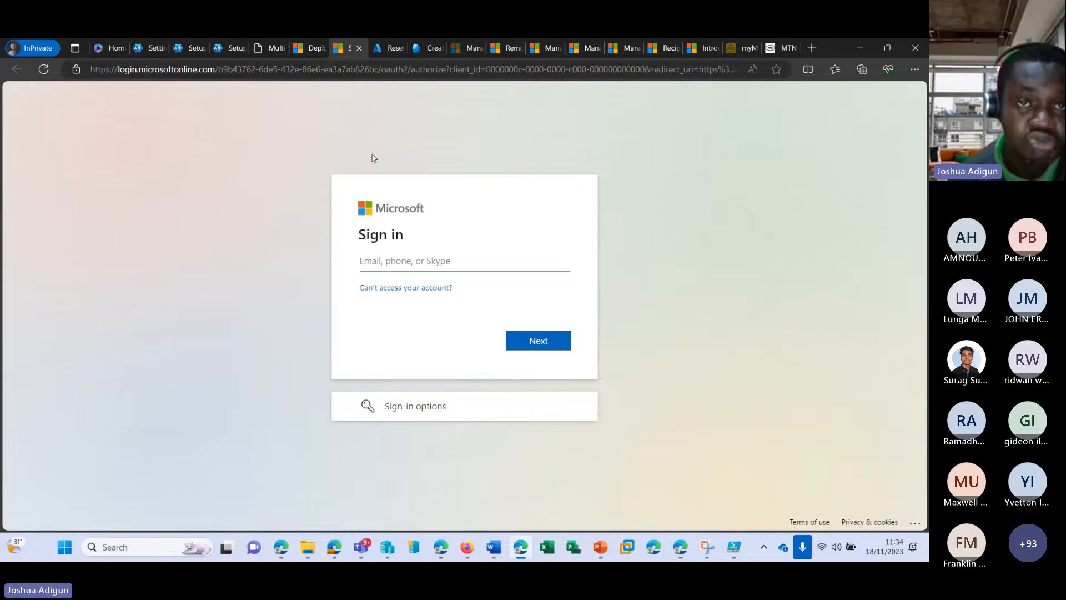
Confirm enabling multi-factor auth for the user, then go back from the resulting error page
{"action": "left_click", "coordinate": [278, 48]}
{"action": "left_click", "coordinate": [537, 367]}
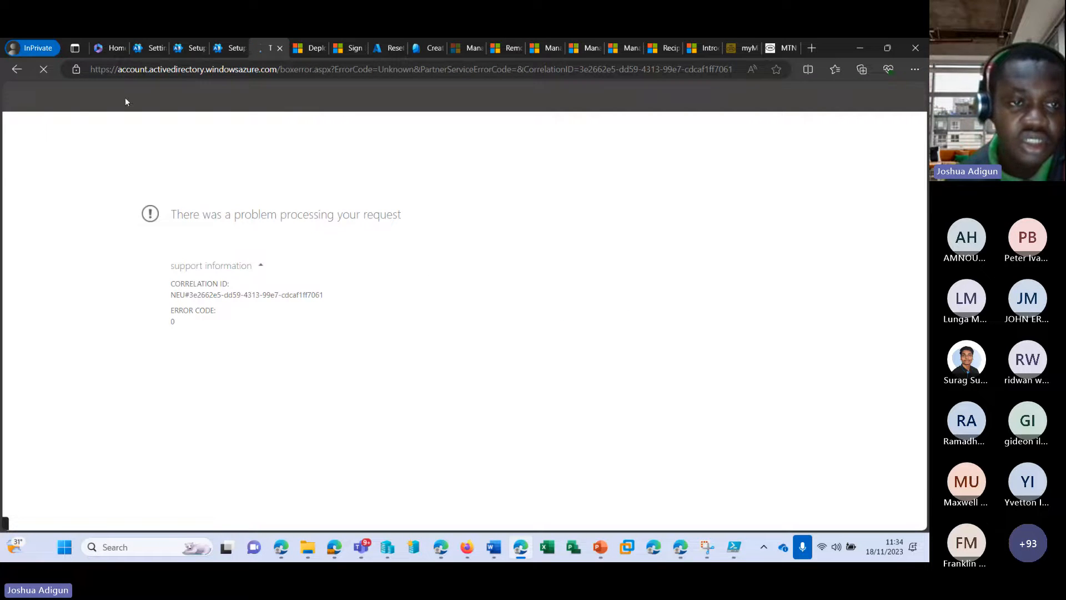
{"action": "left_click", "coordinate": [129, 74]}
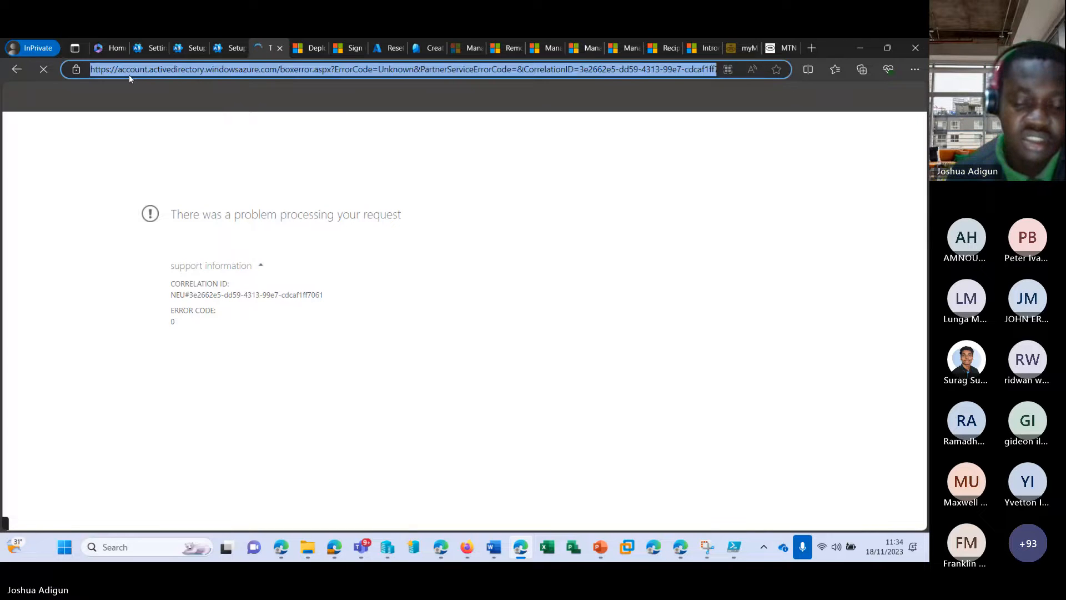
{"action": "left_click", "coordinate": [17, 68]}
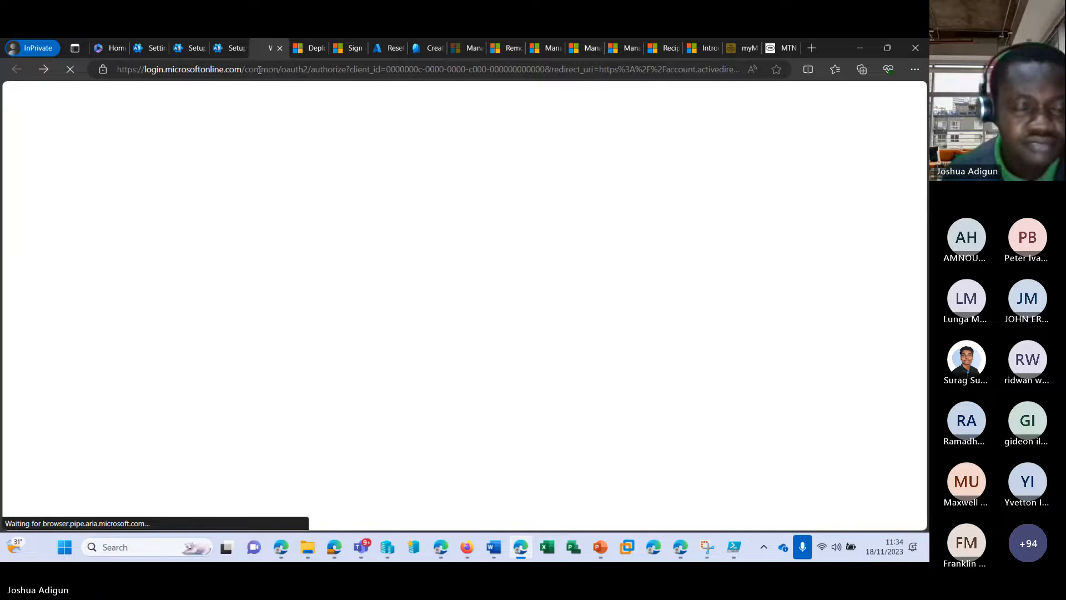
Enable multi-factor authentication for another user and confirm
{"action": "scroll", "coordinate": [64, 383], "scroll_direction": "down", "scroll_amount": 4}
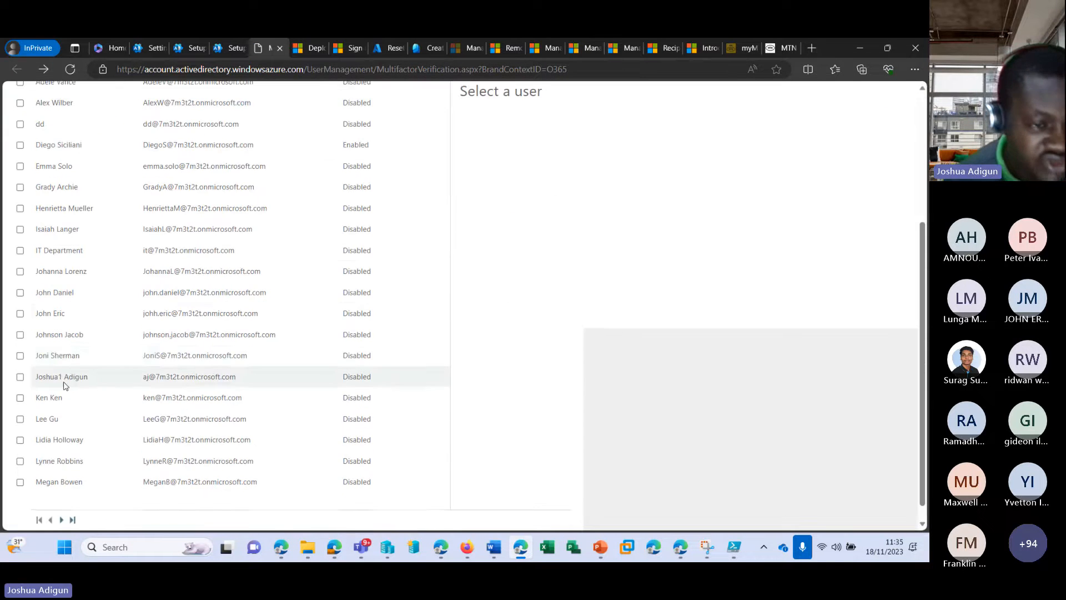
{"action": "left_click", "coordinate": [20, 313]}
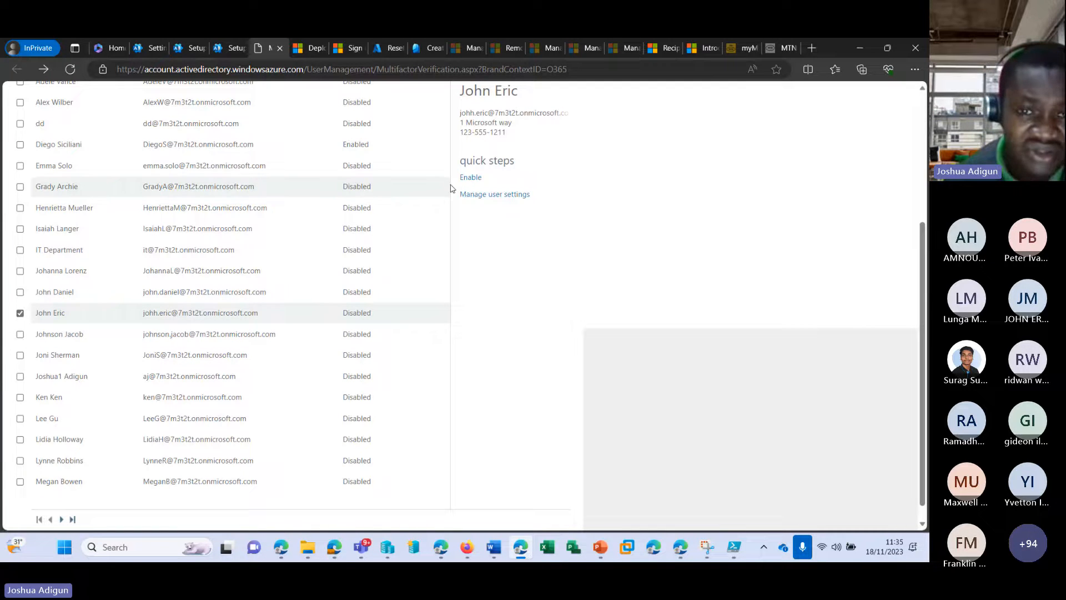
{"action": "left_click", "coordinate": [474, 177]}
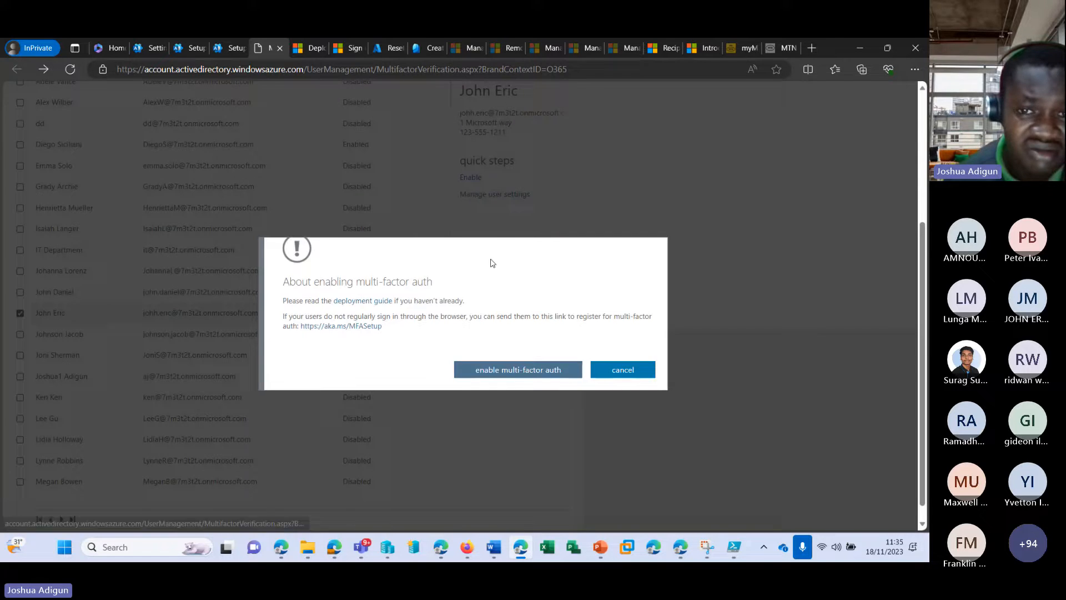
{"action": "left_click", "coordinate": [517, 368]}
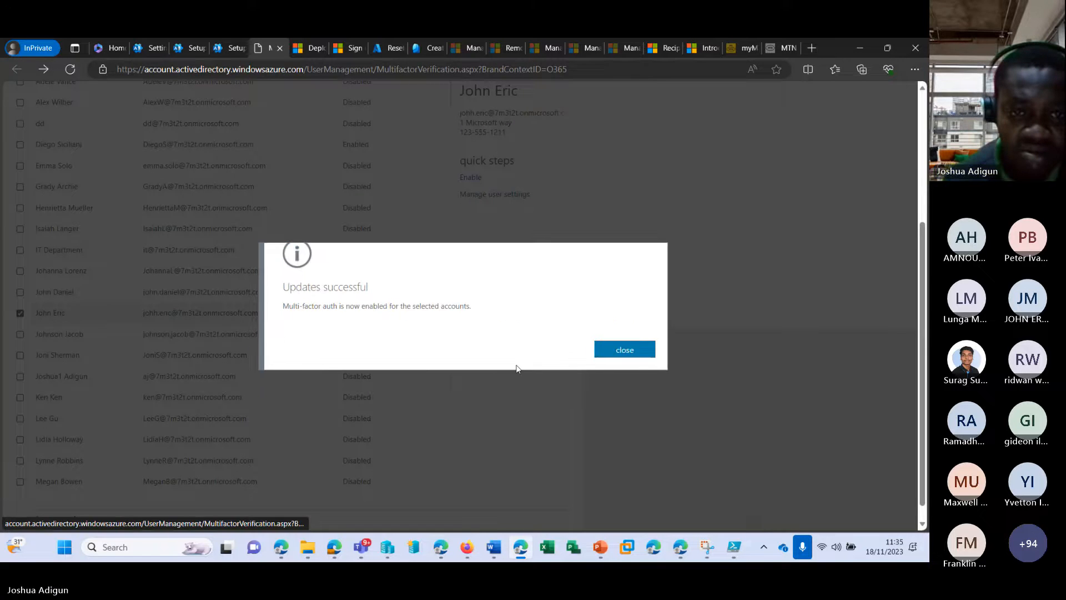
{"action": "left_click", "coordinate": [625, 349]}
Enforce multi-factor authentication for that user and check their status reads Enforced
{"action": "left_click", "coordinate": [20, 313]}
{"action": "scroll", "coordinate": [485, 250], "scroll_direction": "up", "scroll_amount": 3}
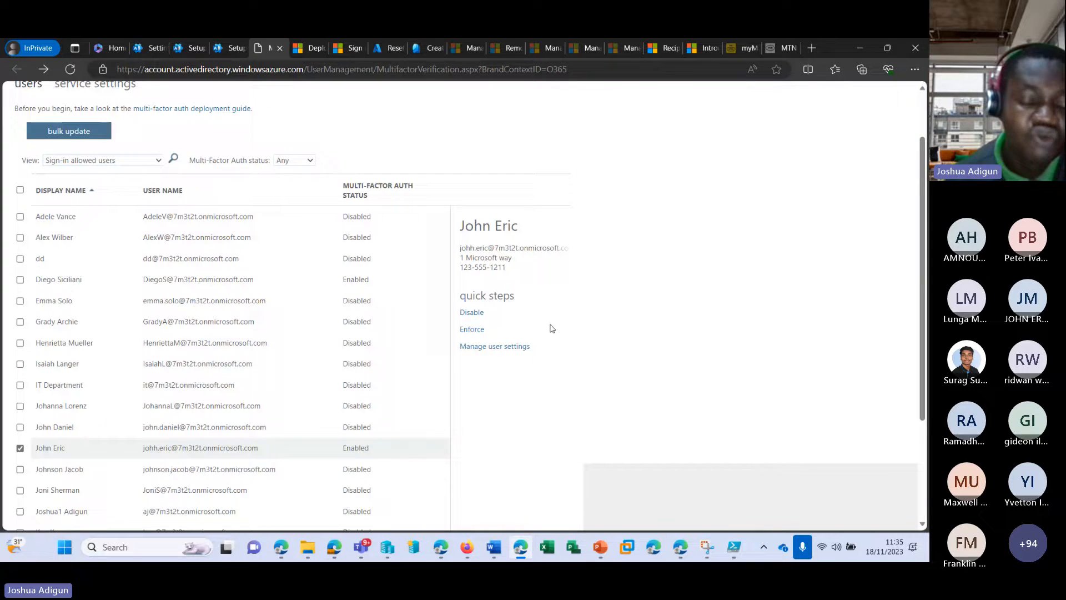
{"action": "left_click", "coordinate": [477, 329]}
{"action": "left_click", "coordinate": [485, 368]}
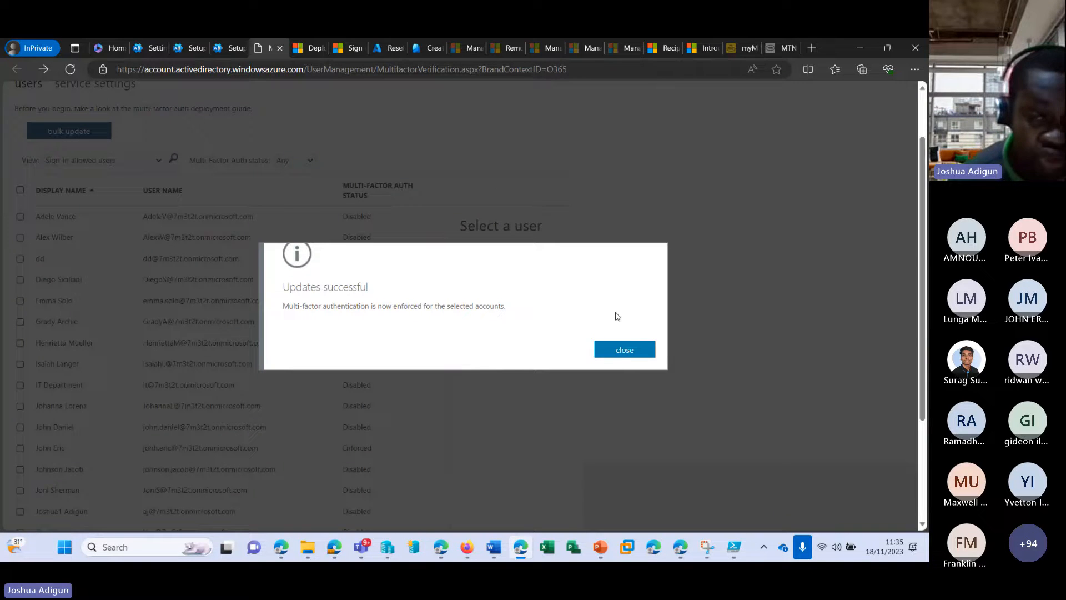
{"action": "left_click", "coordinate": [633, 352]}
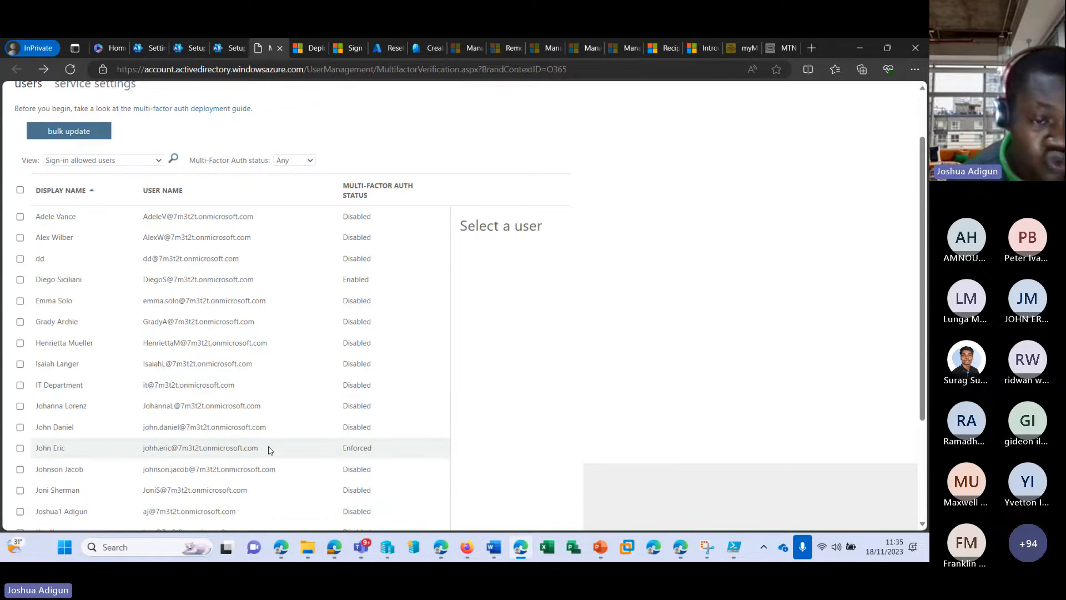
{"action": "left_click", "coordinate": [172, 455]}
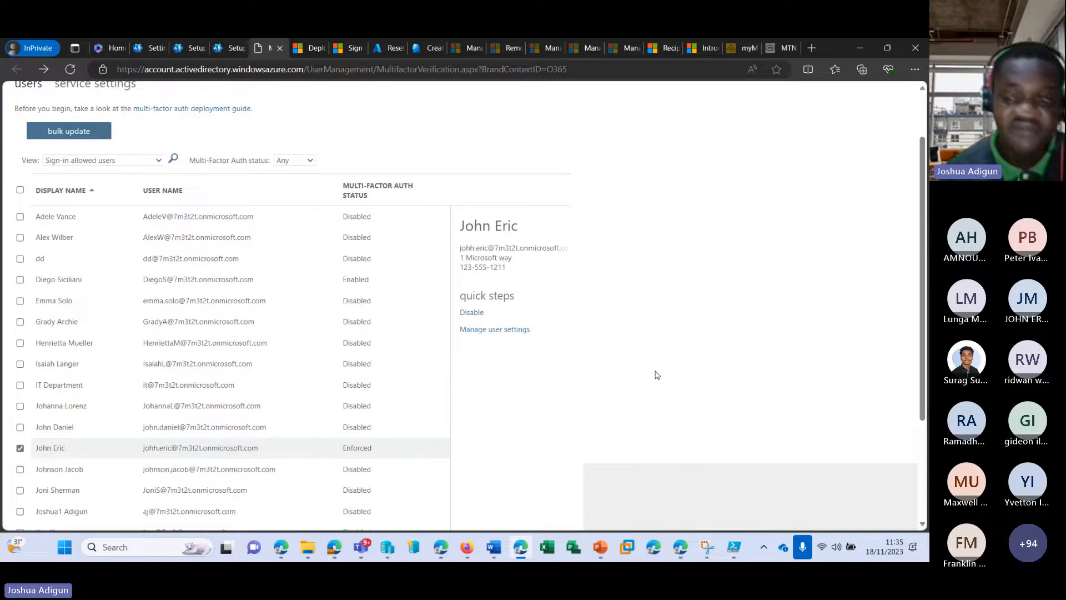
Open a new InPrivate browser window and load office.com
{"action": "right_click", "coordinate": [655, 547]}
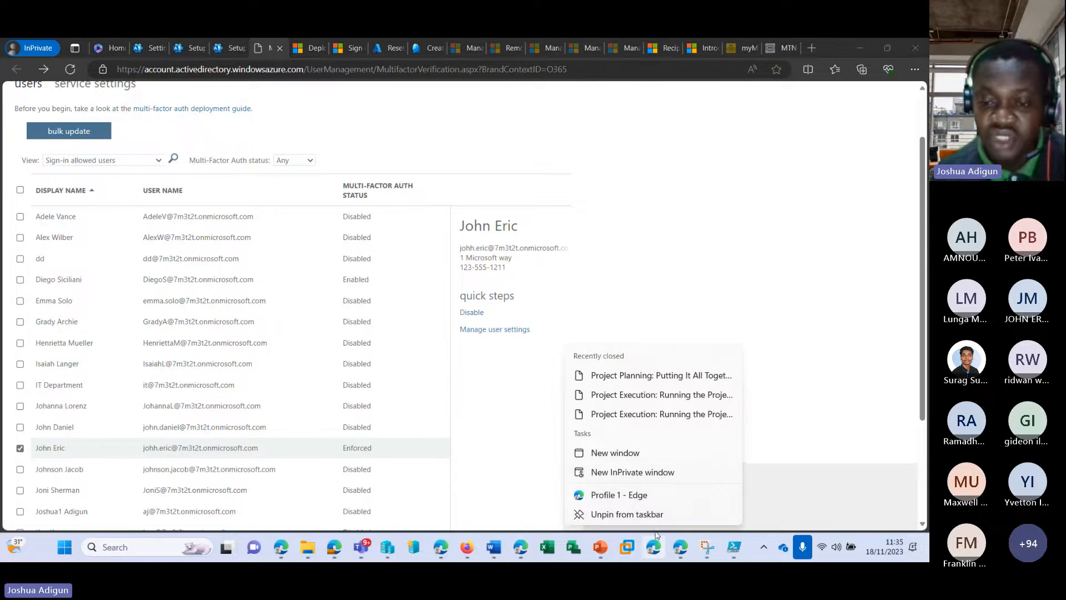
{"action": "left_click", "coordinate": [621, 473]}
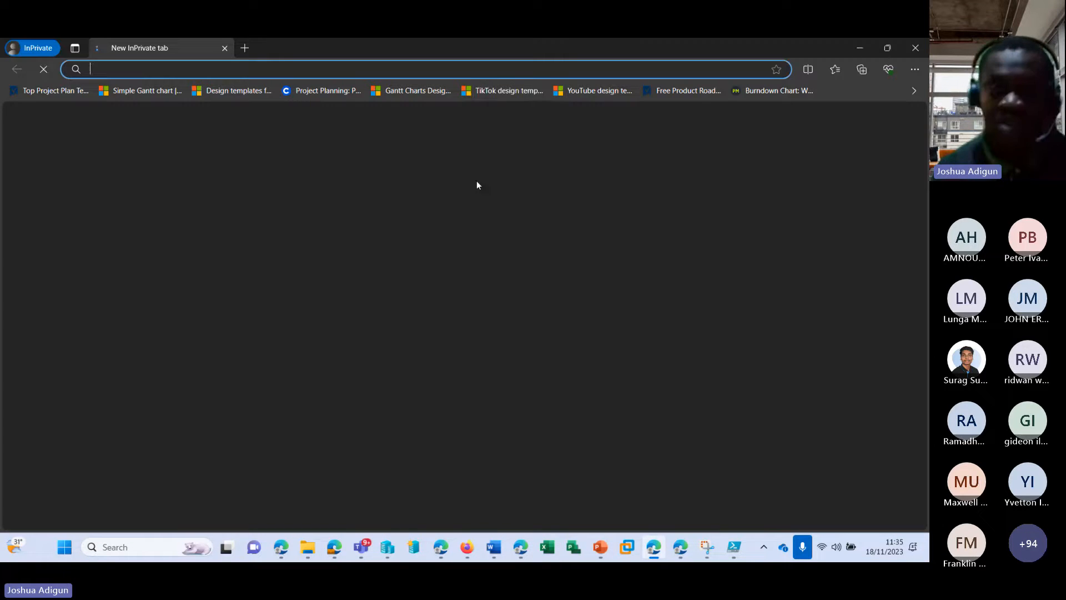
{"action": "type", "text": "office.com"}
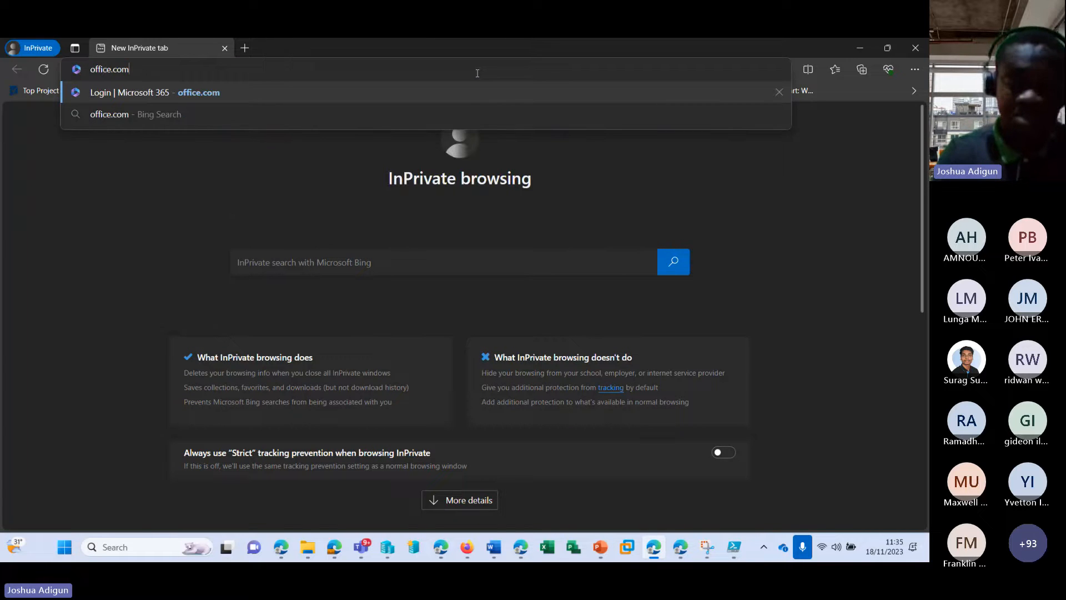
{"action": "key", "text": "Return"}
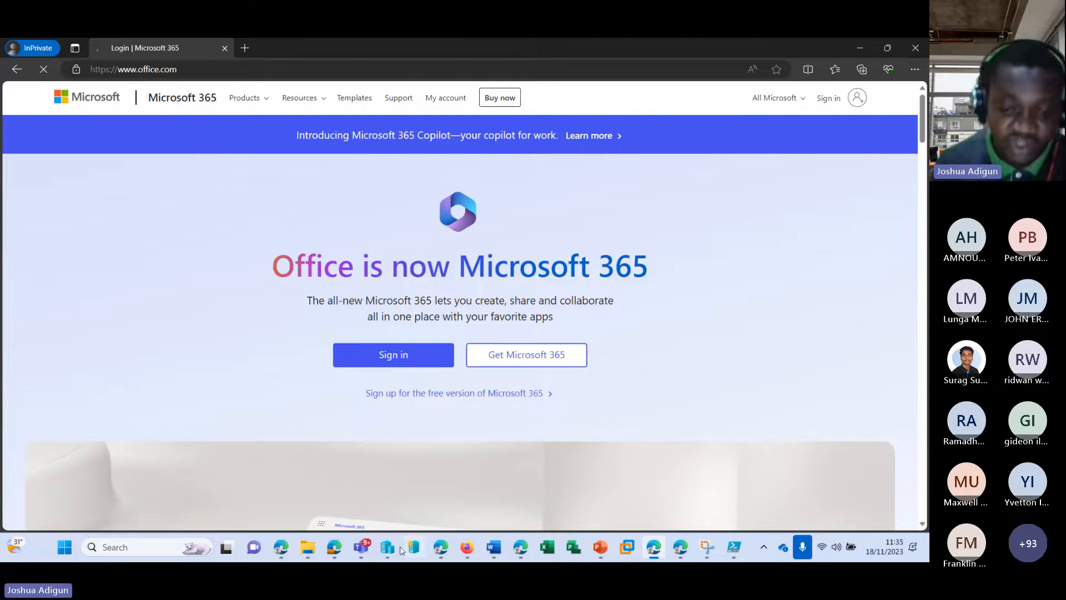
Start signing in with the user's email address, which is rejected as possibly incorrect
{"action": "mouse_move", "coordinate": [517, 549]}
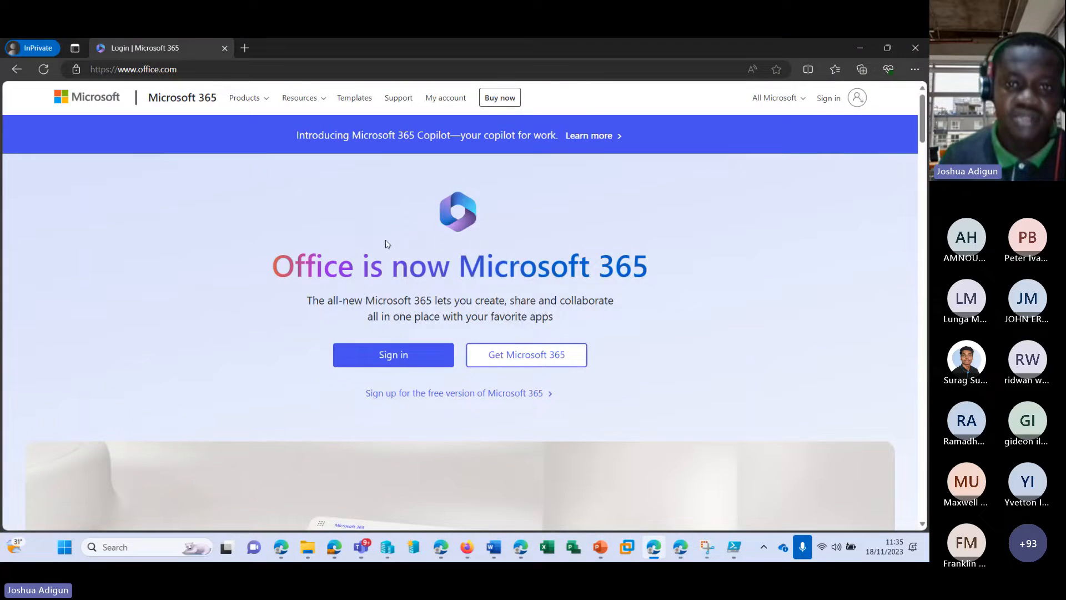
{"action": "left_click", "coordinate": [383, 356]}
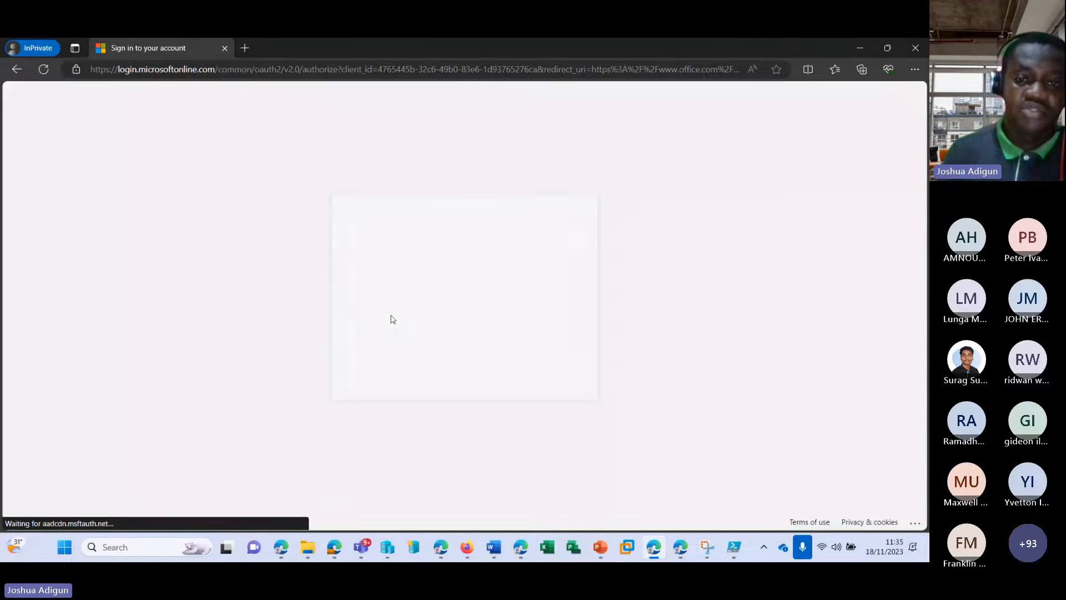
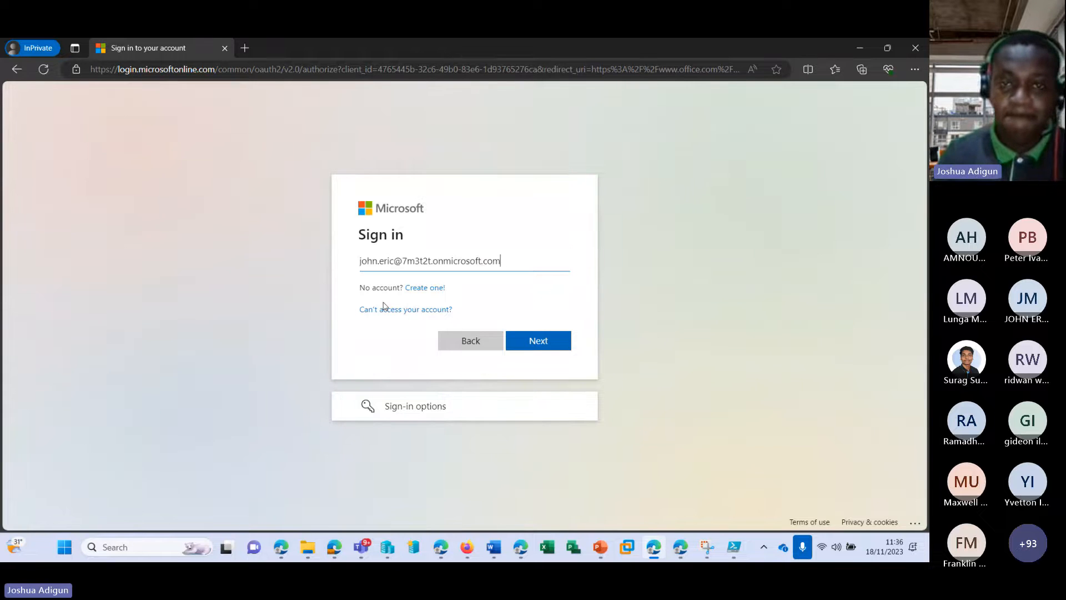
{"action": "left_click", "coordinate": [542, 339]}
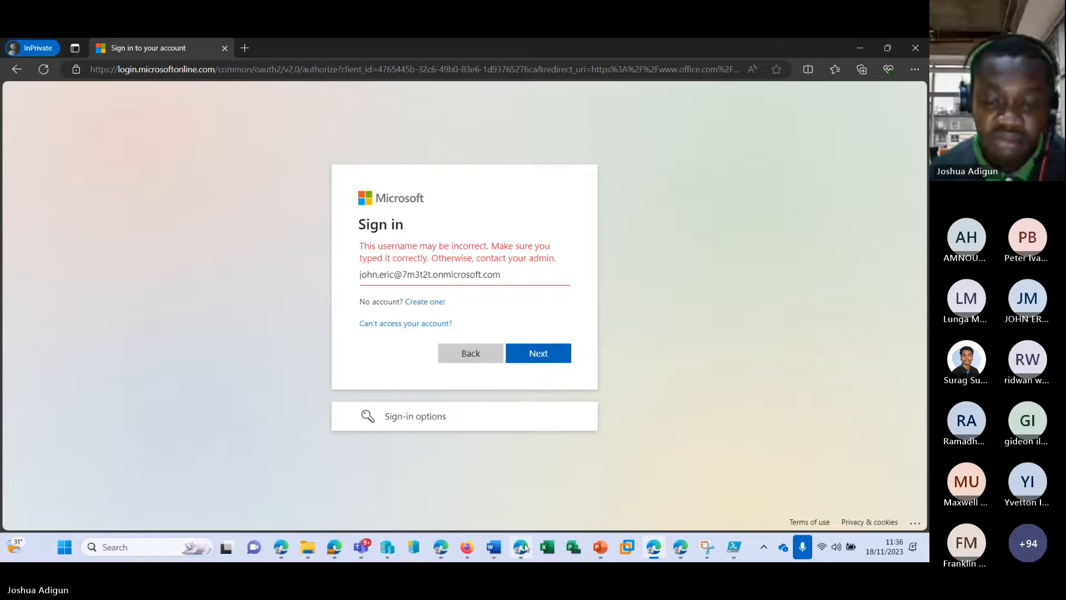
Return to the admin center, close Modern authentication settings, and open Active users
{"action": "mouse_move", "coordinate": [524, 543]}
{"action": "left_click", "coordinate": [515, 483]}
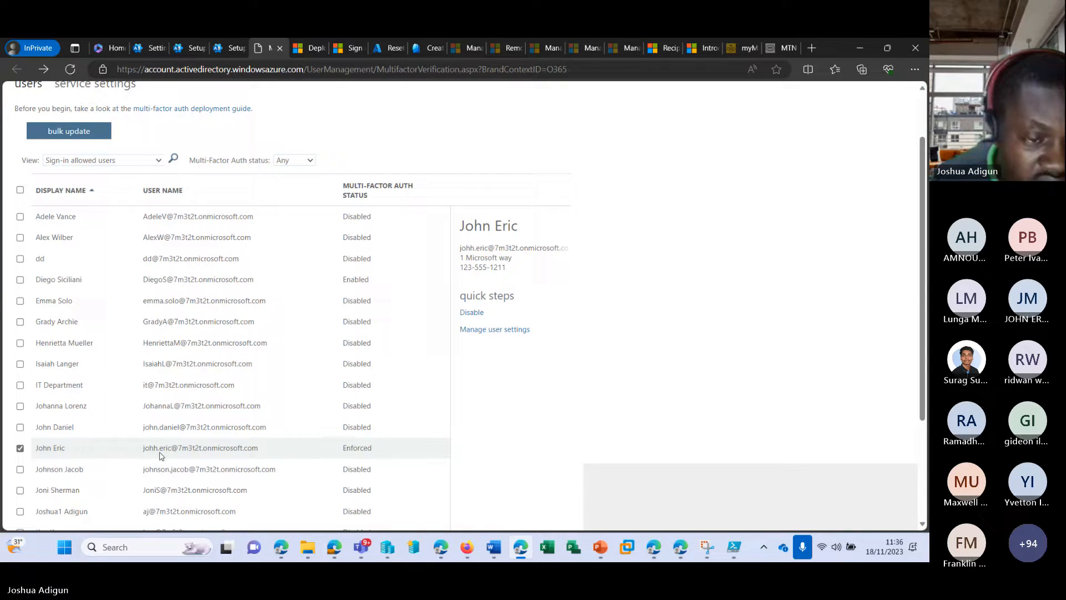
{"action": "left_click", "coordinate": [156, 48]}
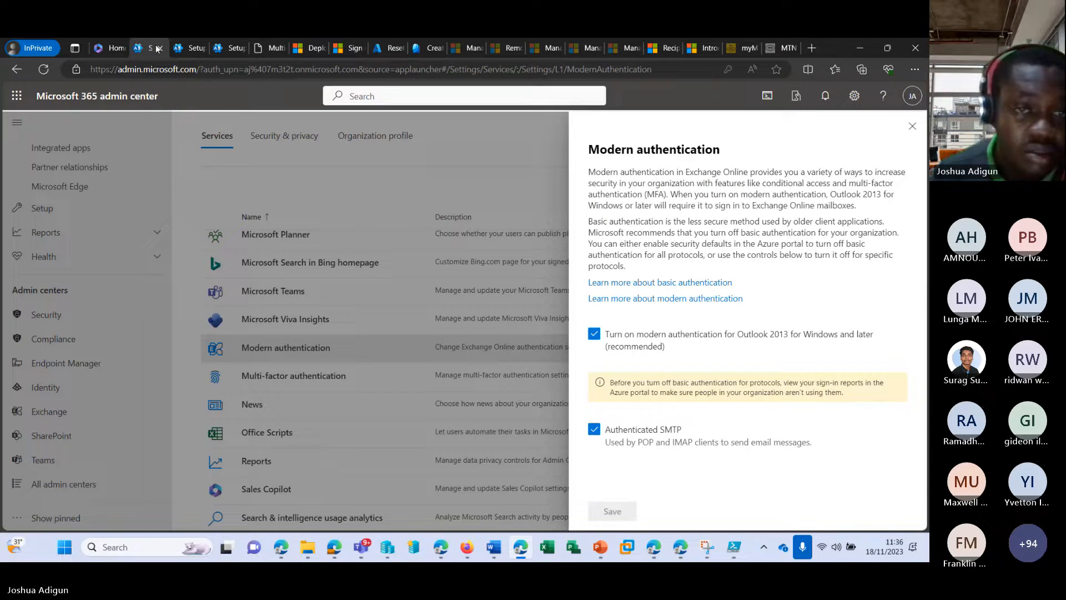
{"action": "left_click", "coordinate": [912, 126]}
{"action": "scroll", "coordinate": [68, 238], "scroll_direction": "up", "scroll_amount": 5}
{"action": "scroll", "coordinate": [68, 239], "scroll_direction": "up", "scroll_amount": 3}
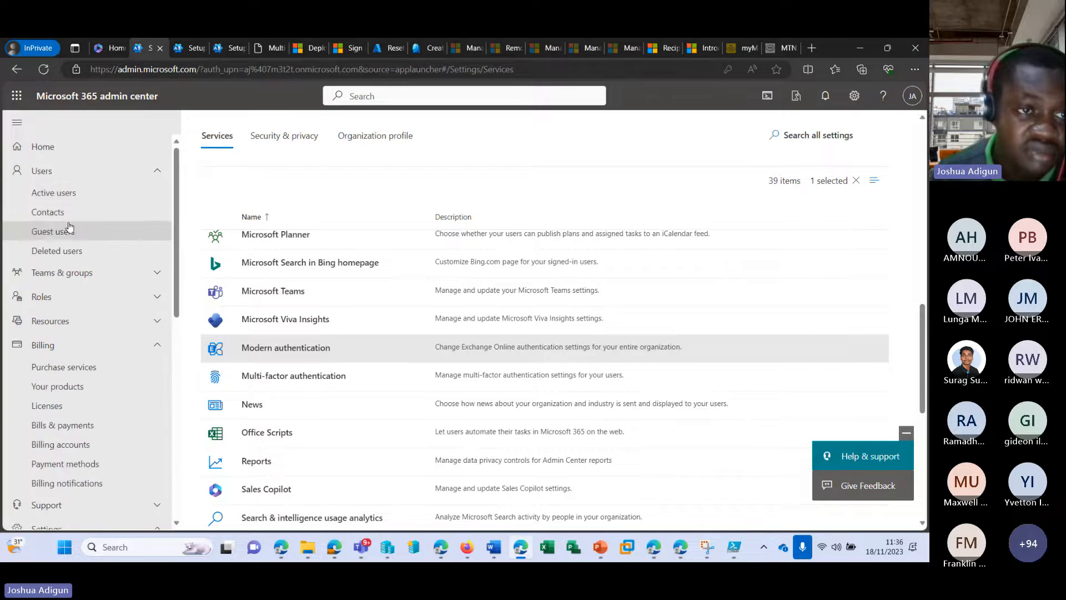
{"action": "left_click", "coordinate": [78, 194]}
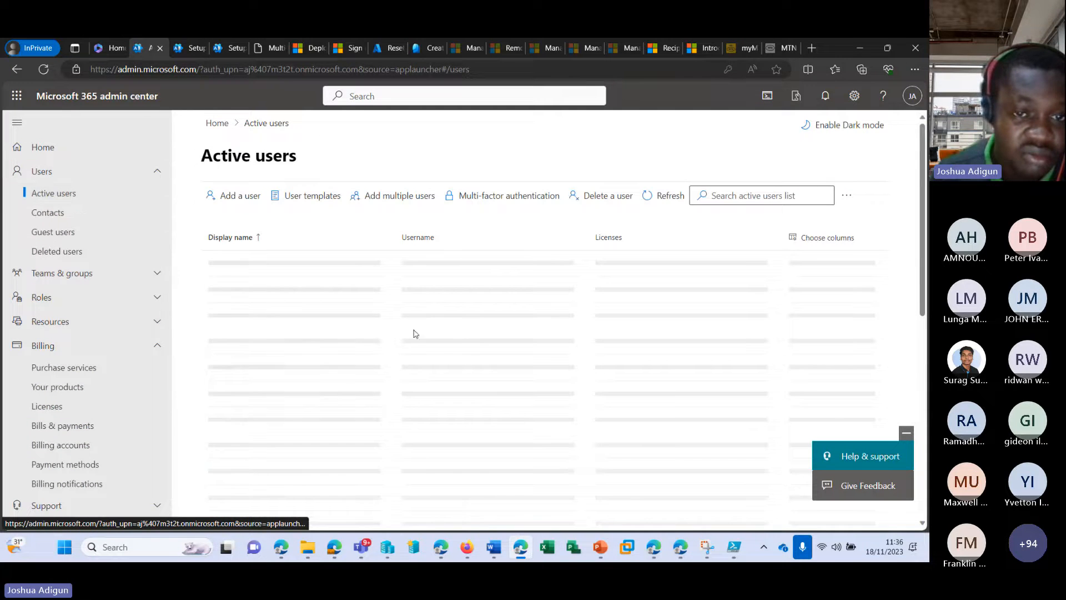
Open the user's account details and select their exact username to copy
{"action": "scroll", "coordinate": [333, 396], "scroll_direction": "down", "scroll_amount": 4}
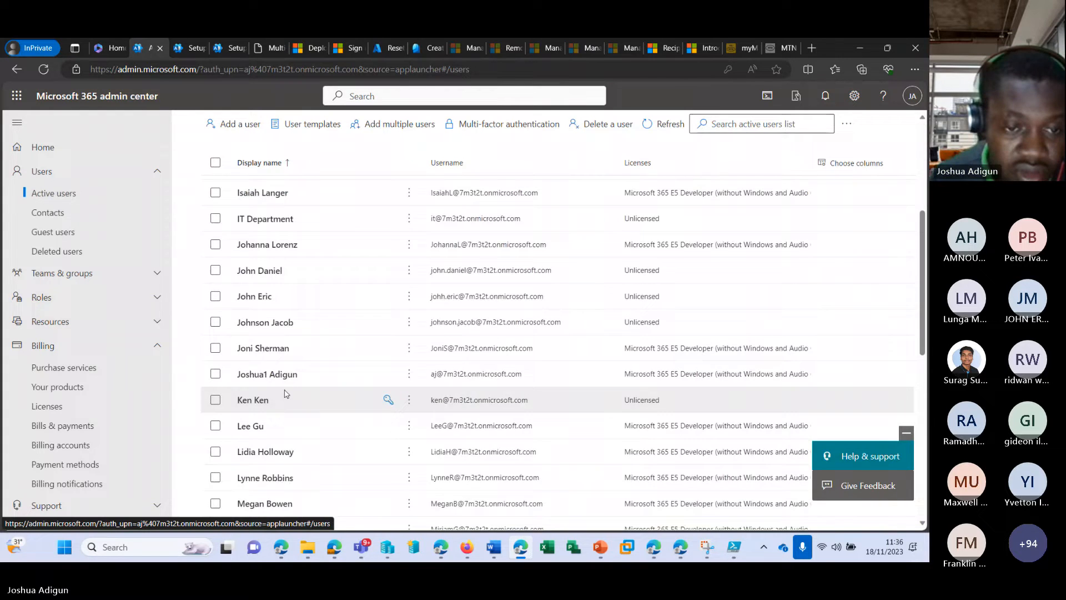
{"action": "scroll", "coordinate": [295, 394], "scroll_direction": "down", "scroll_amount": 6}
{"action": "scroll", "coordinate": [283, 375], "scroll_direction": "up", "scroll_amount": 7}
{"action": "scroll", "coordinate": [282, 373], "scroll_direction": "up", "scroll_amount": 3}
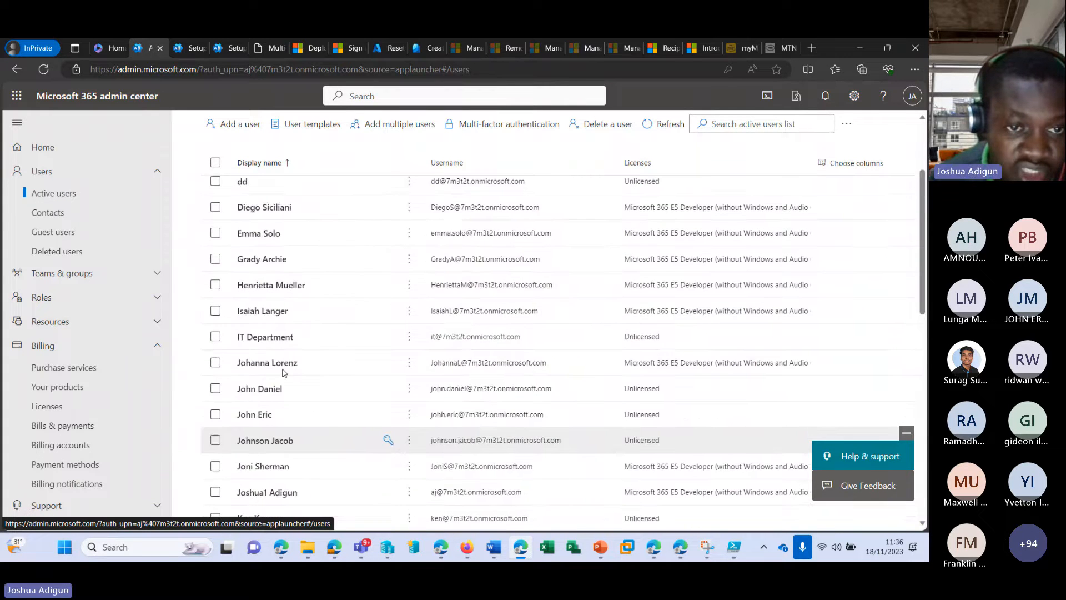
{"action": "scroll", "coordinate": [281, 371], "scroll_direction": "down", "scroll_amount": 5}
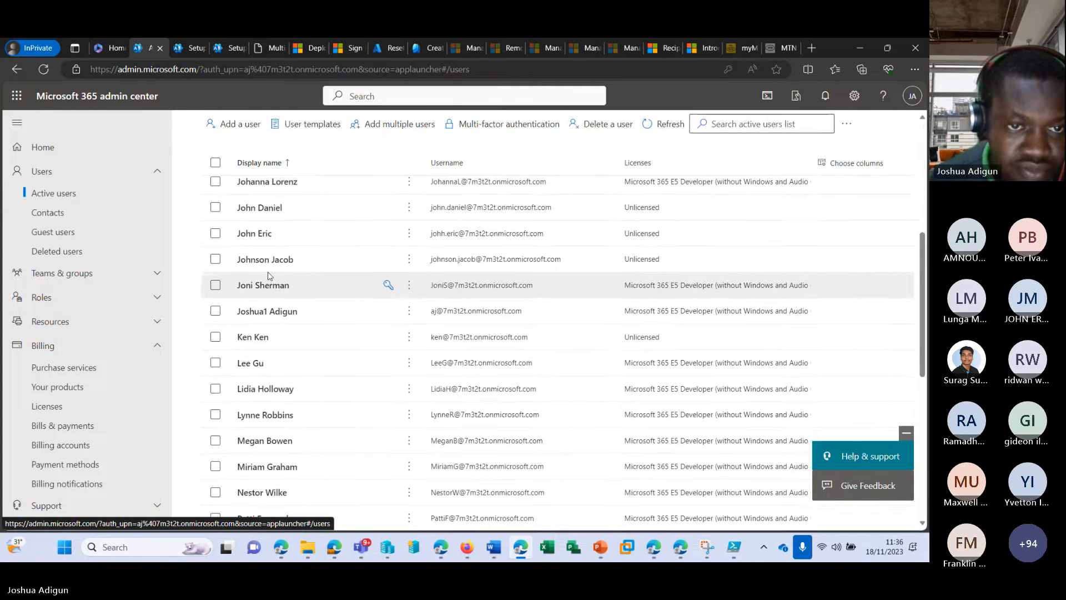
{"action": "left_click", "coordinate": [255, 233]}
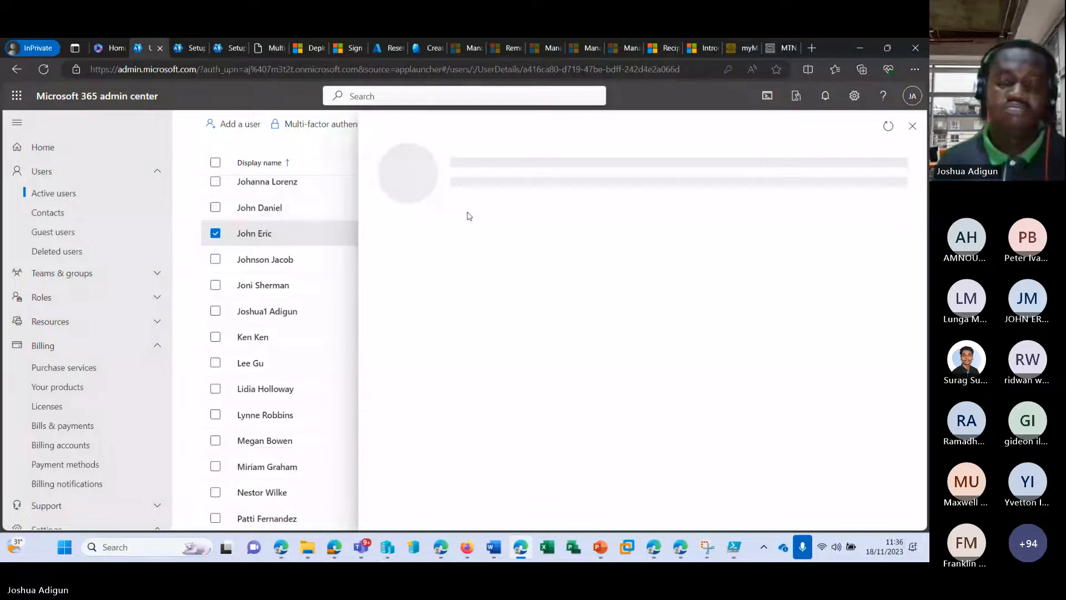
{"action": "triple_click", "coordinate": [447, 284]}
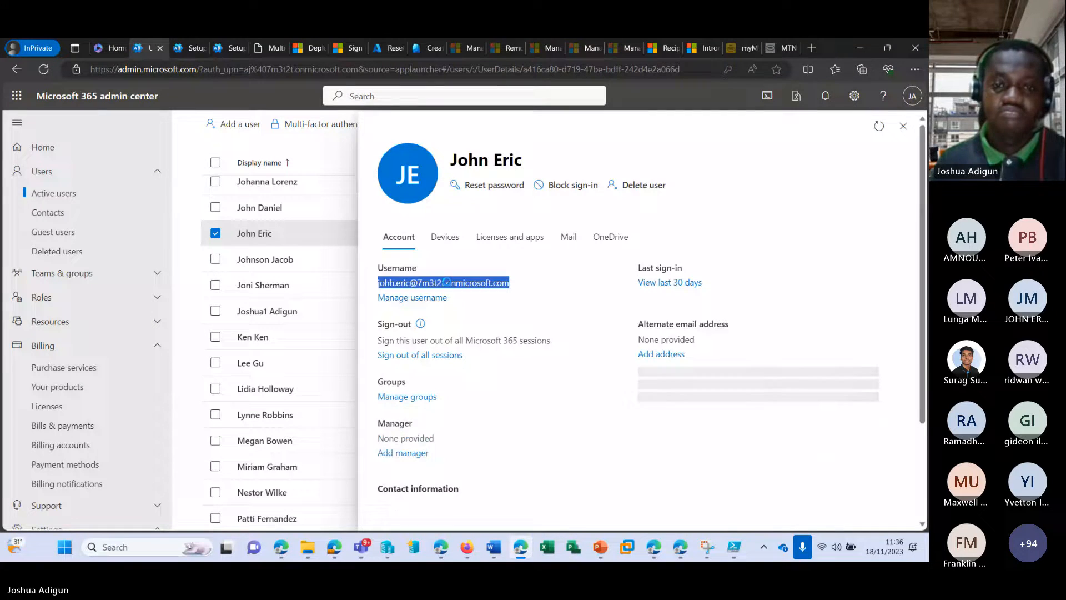
Replace the mistyped sign-in username with the copied one, submit it, and return to the admin center
{"action": "left_click", "coordinate": [654, 547]}
{"action": "triple_click", "coordinate": [413, 280]}
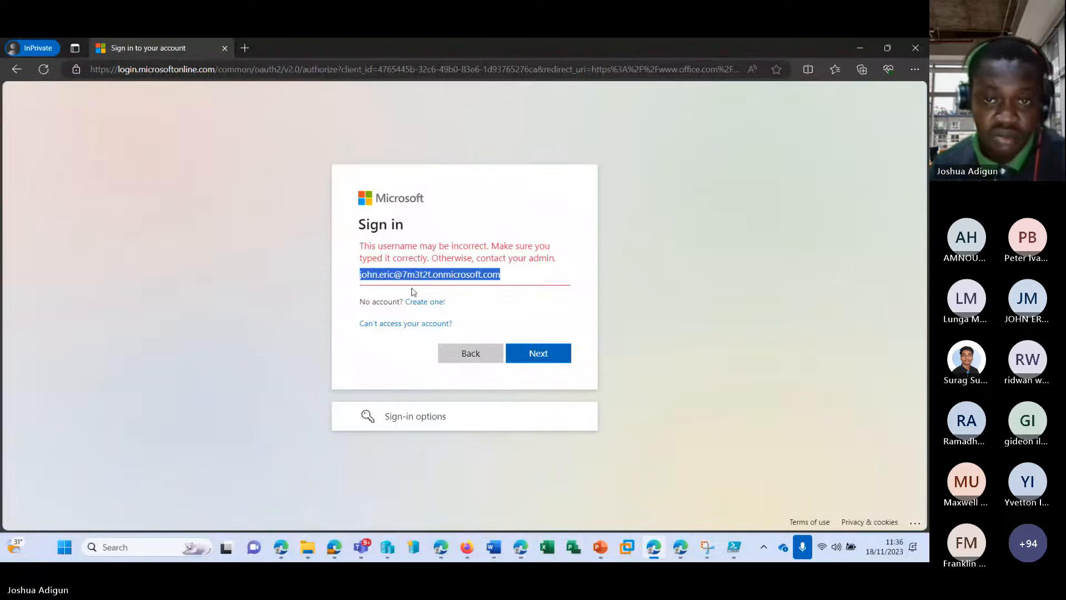
{"action": "key", "text": "ctrl+v"}
{"action": "left_click", "coordinate": [538, 346]}
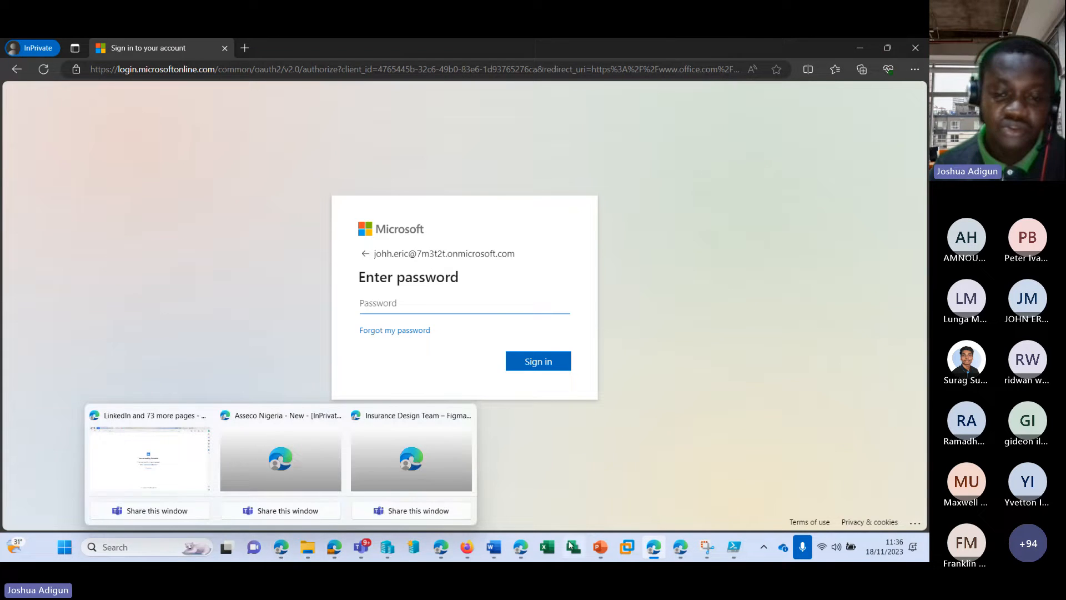
{"action": "mouse_move", "coordinate": [520, 547]}
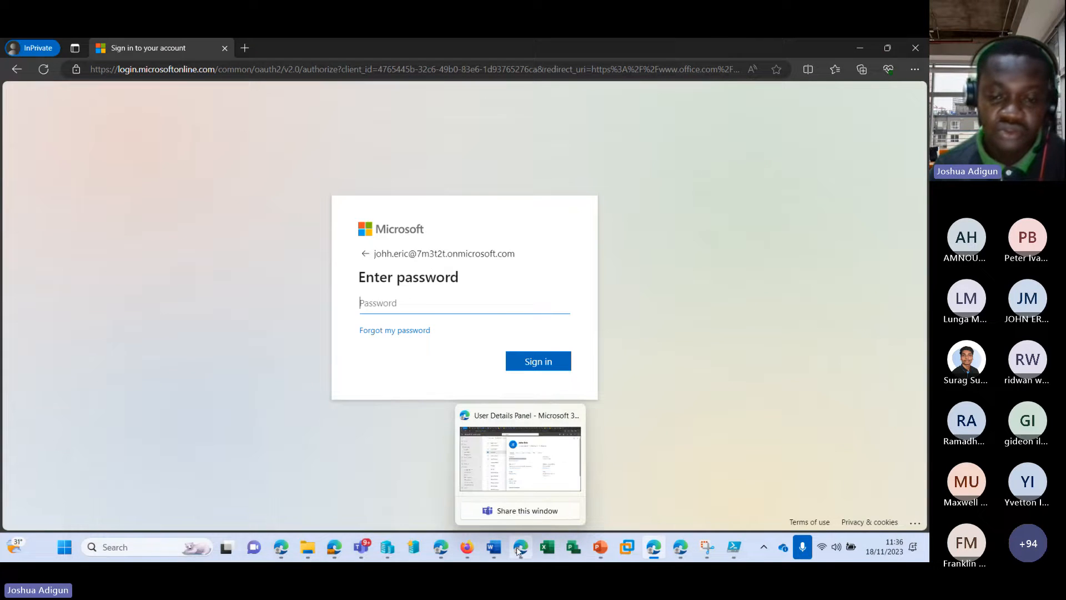
{"action": "left_click", "coordinate": [509, 460]}
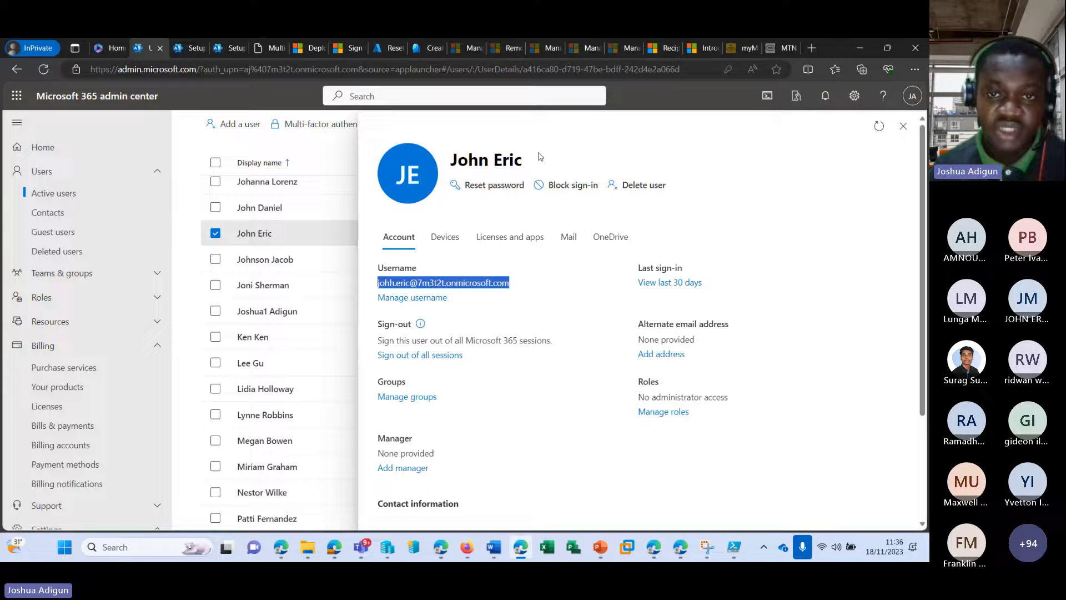
Reset the user's password to a manually typed new password
{"action": "left_click", "coordinate": [491, 186]}
{"action": "left_click", "coordinate": [465, 303]}
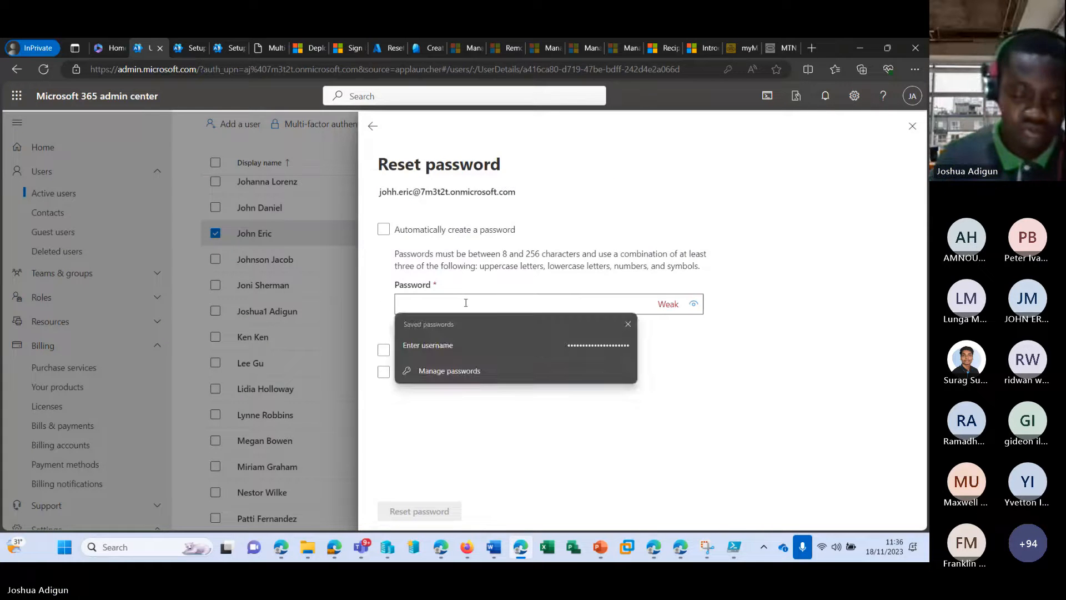
{"action": "type", "text": "•"}
{"action": "key", "text": "BackSpace"}
{"action": "type", "text": "•"}
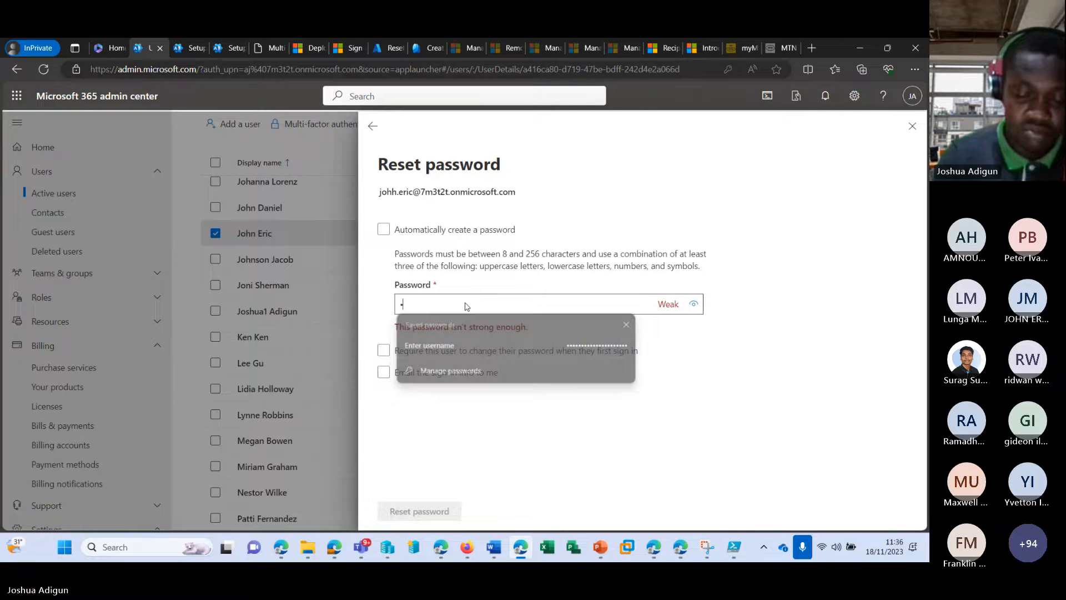
{"action": "type", "text": "•"}
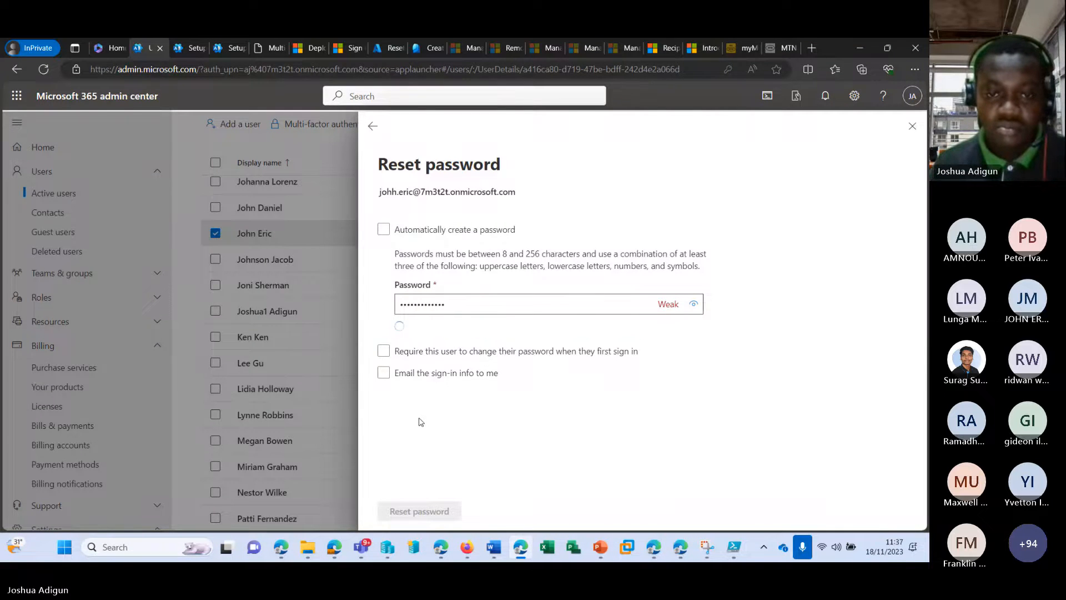
{"action": "left_click", "coordinate": [422, 509]}
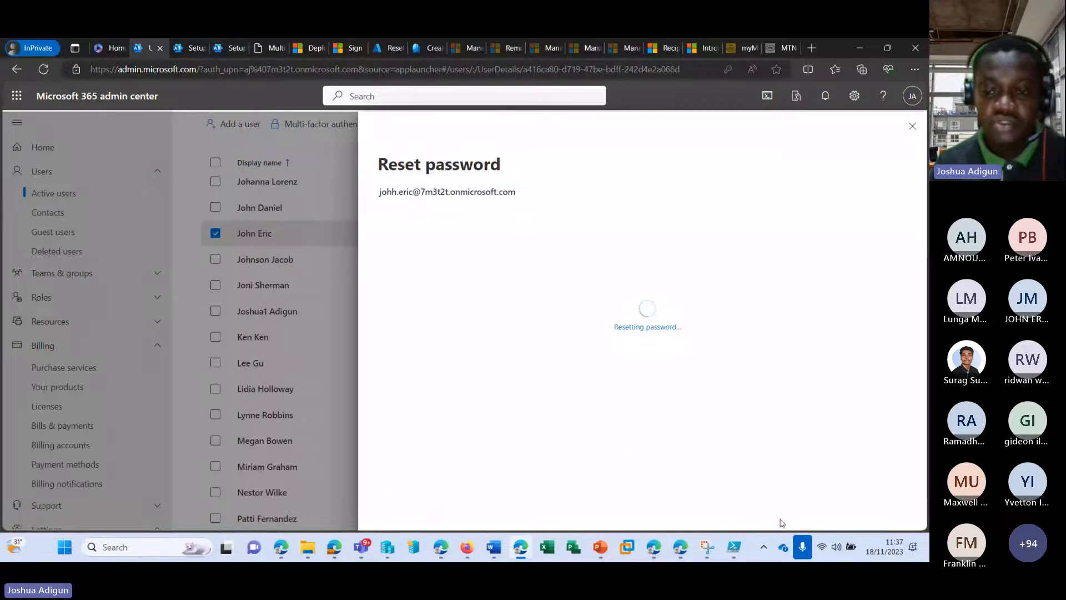
{"action": "mouse_move", "coordinate": [655, 550]}
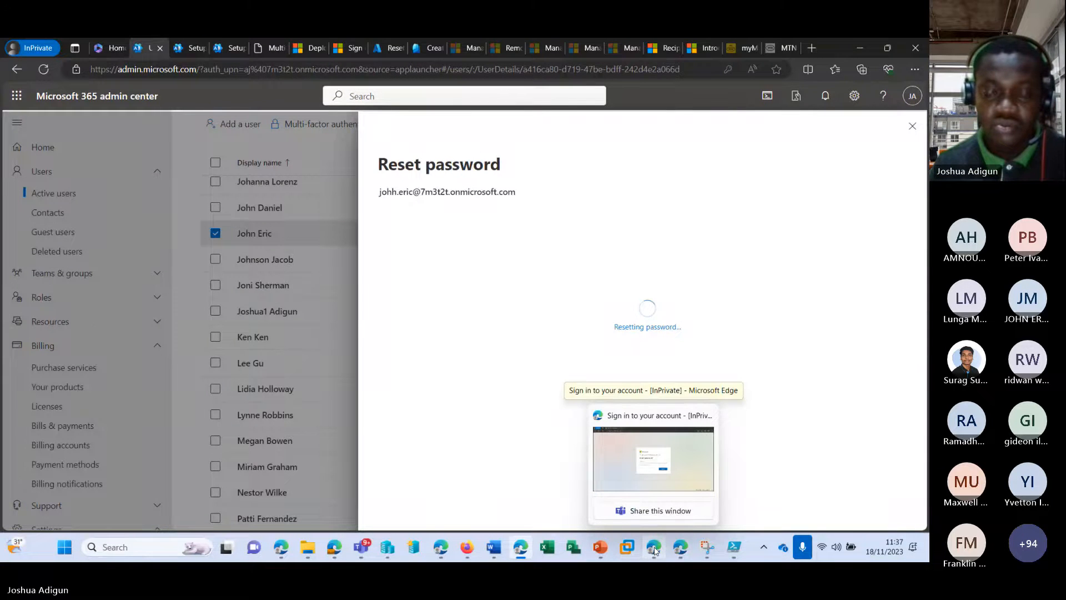
Sign in with the new password and continue past the More information required prompt
{"action": "left_click", "coordinate": [655, 550]}
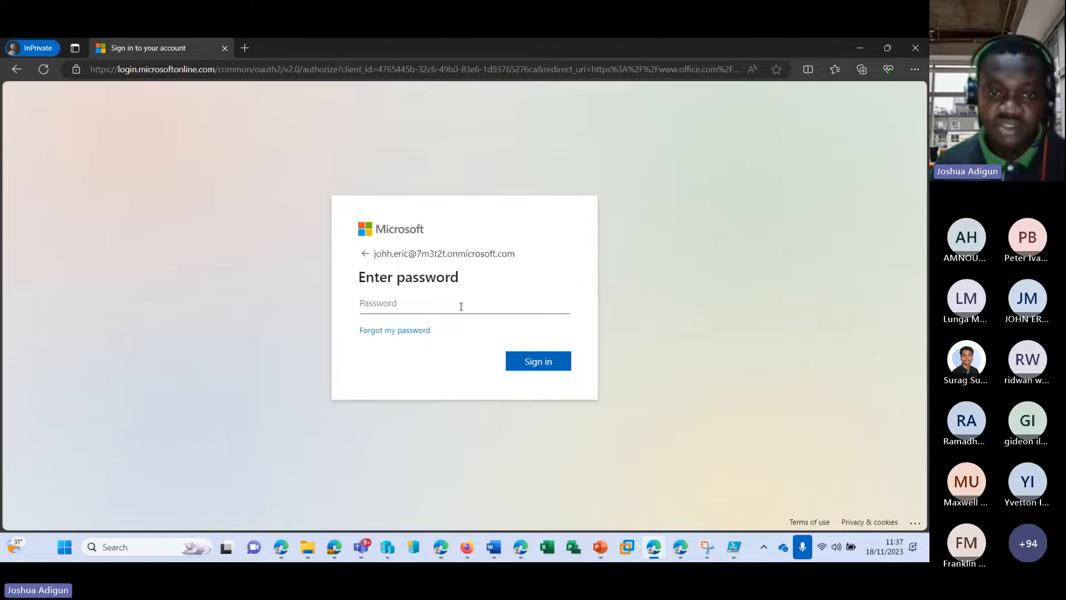
{"action": "type", "text": "••"}
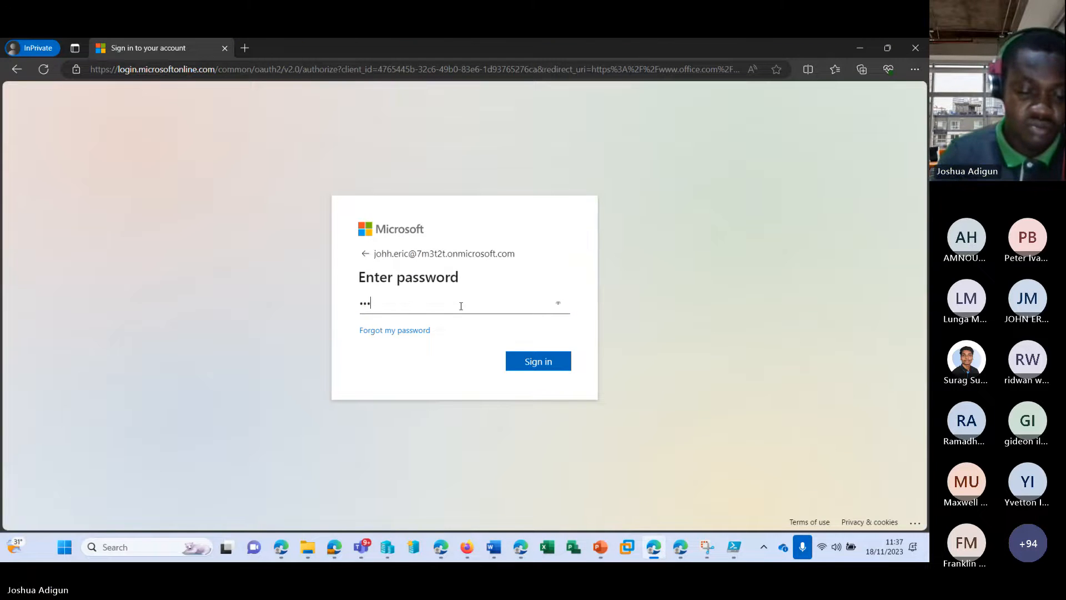
{"action": "type", "text": "•••••"}
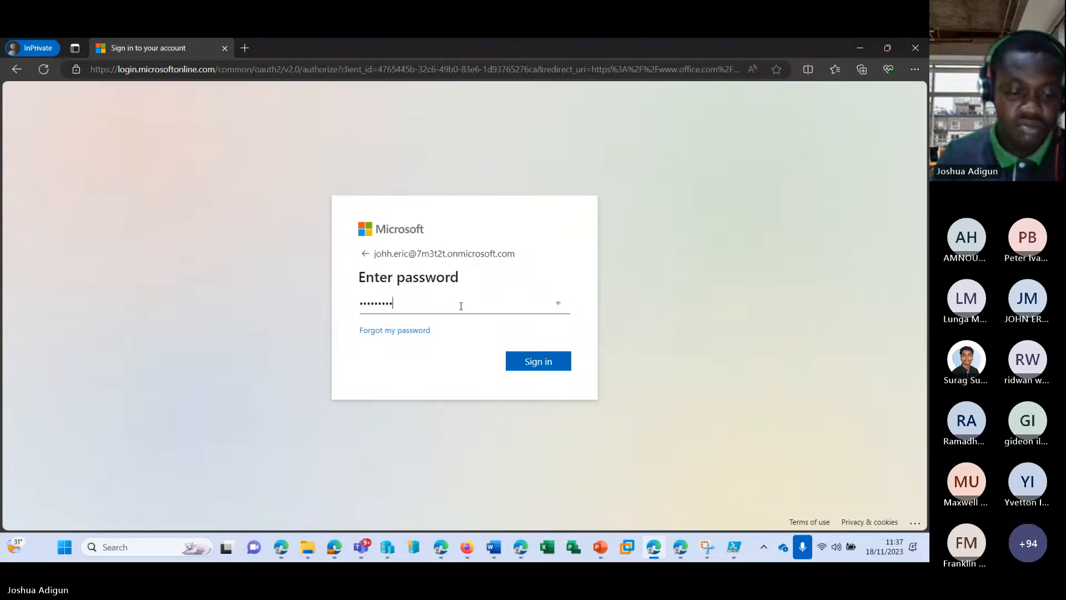
{"action": "type", "text": "••"}
{"action": "key", "text": "Return"}
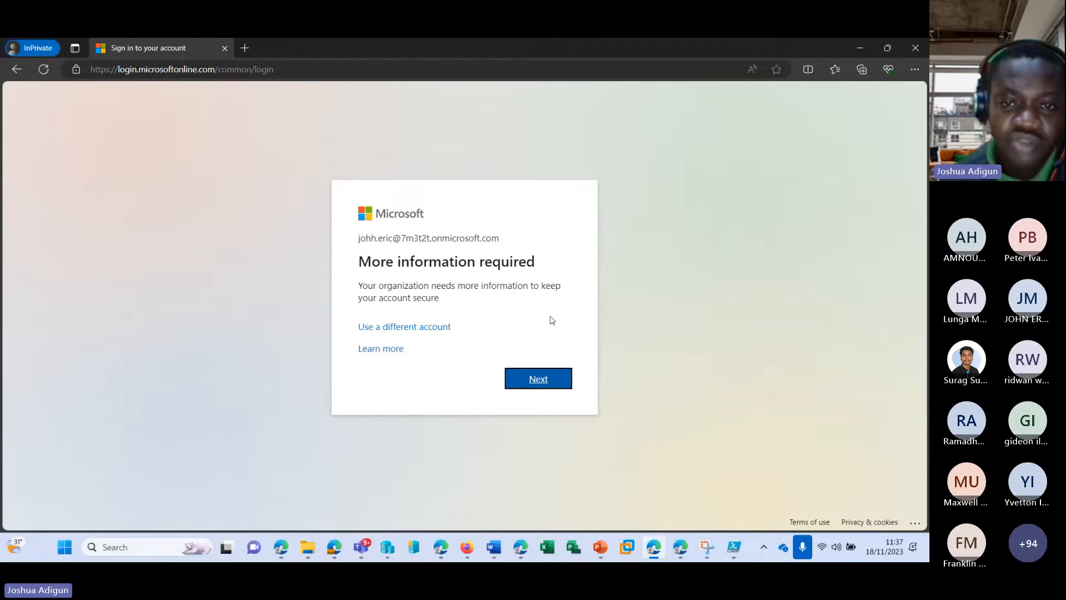
{"action": "left_click_drag", "start_coordinate": [359, 285], "coordinate": [547, 301]}
{"action": "left_click", "coordinate": [543, 382]}
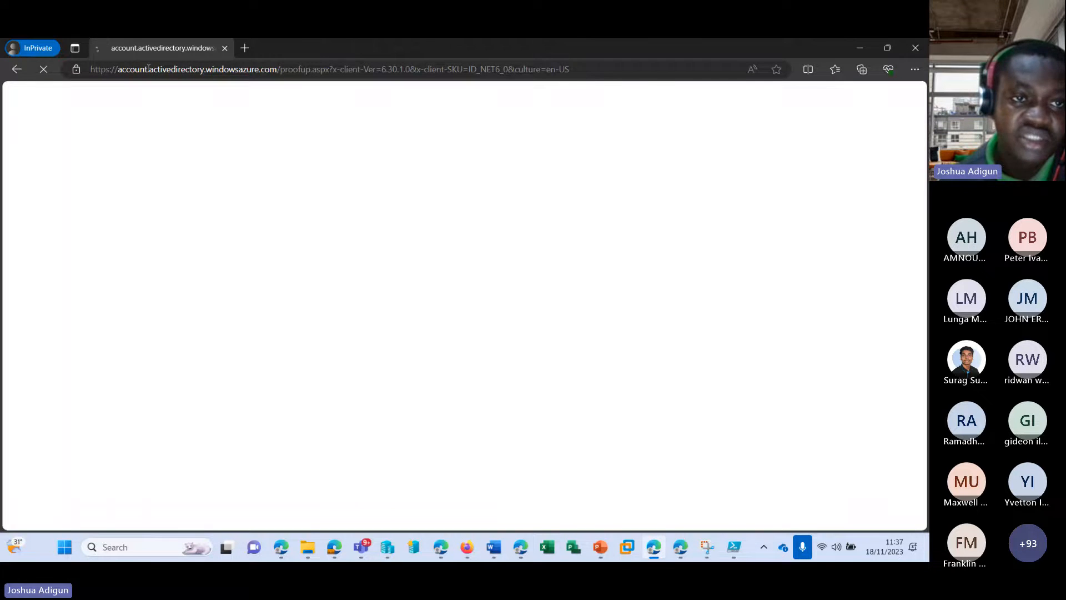
Make Phone the first verification method instead of the Authenticator app, then minimize the sign-in window
{"action": "left_click_drag", "start_coordinate": [149, 68], "coordinate": [201, 66]}
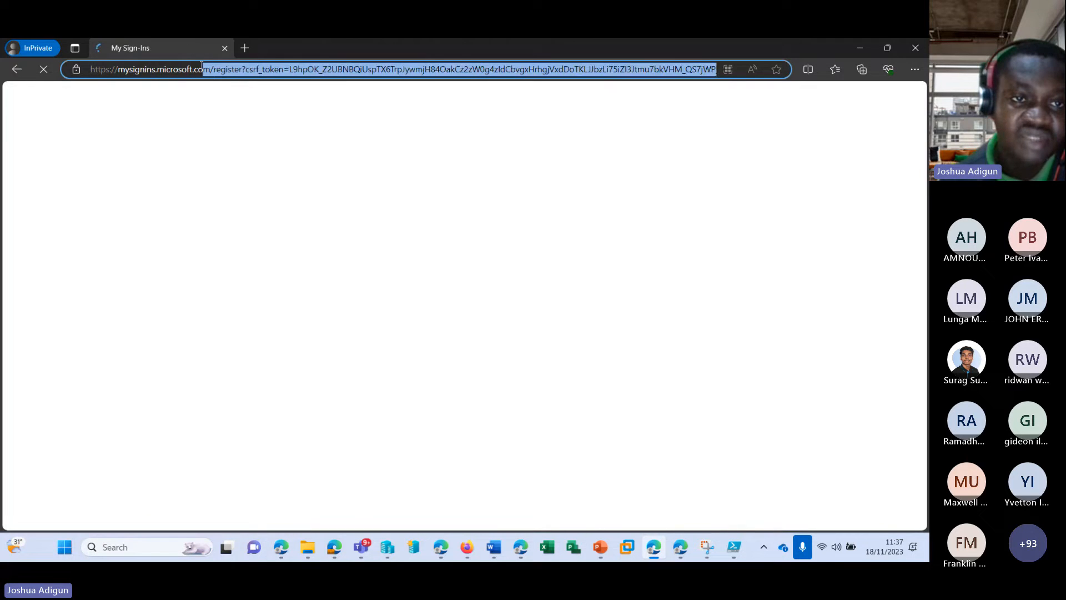
{"action": "left_click", "coordinate": [167, 68]}
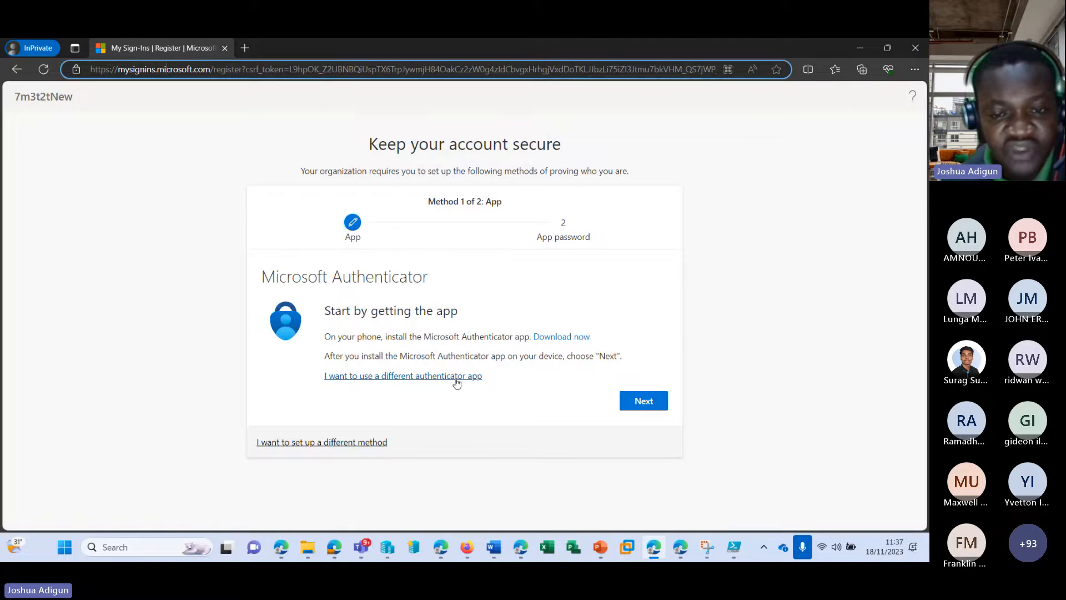
{"action": "left_click", "coordinate": [350, 442]}
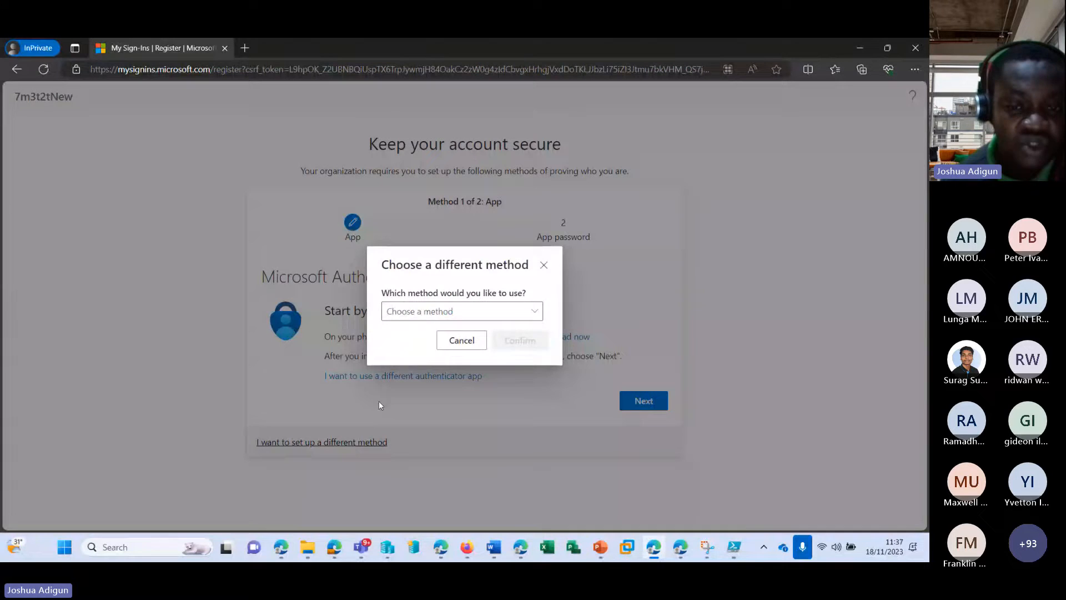
{"action": "left_click", "coordinate": [485, 311]}
{"action": "left_click", "coordinate": [408, 358]}
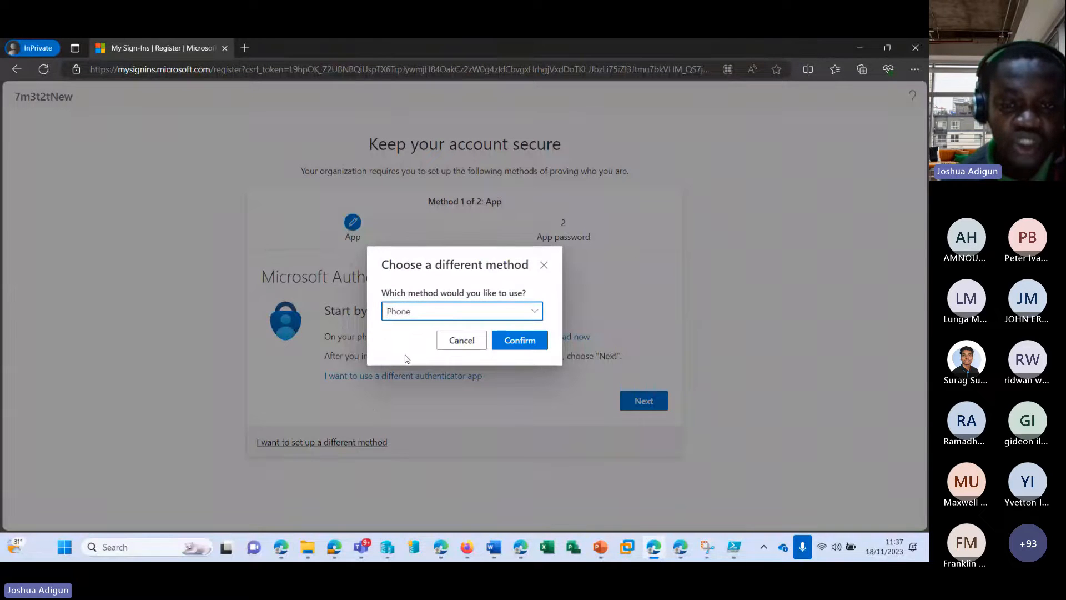
{"action": "left_click", "coordinate": [521, 340]}
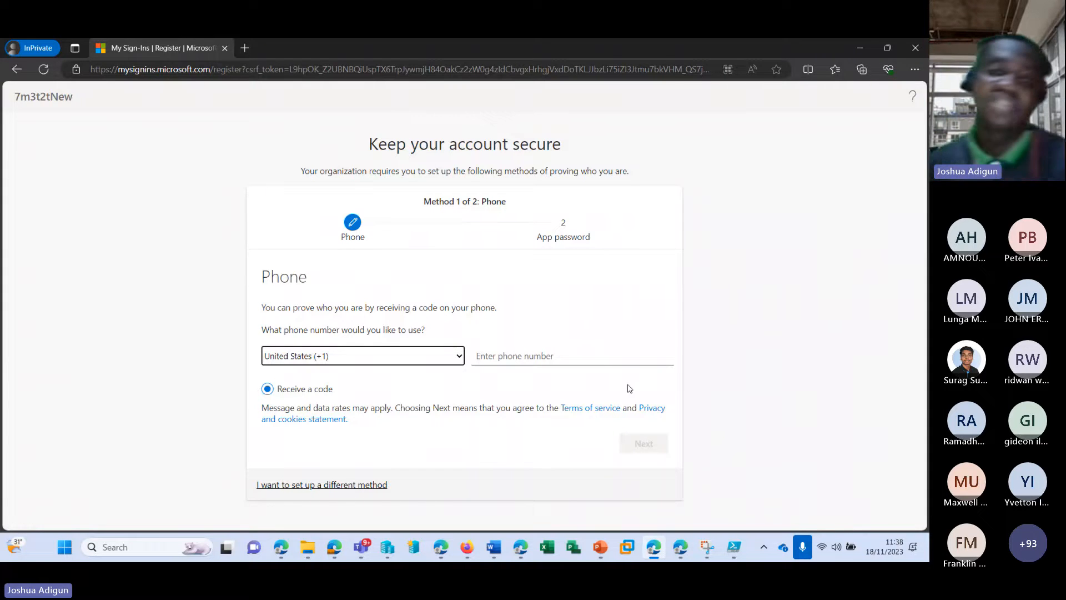
{"action": "left_click", "coordinate": [859, 48]}
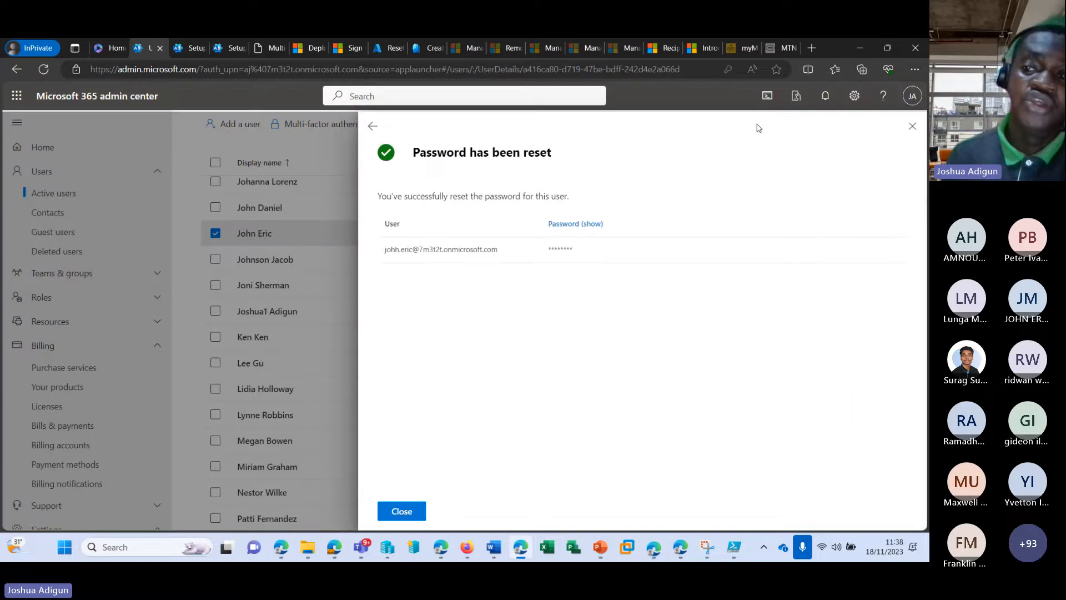
Open the per-user MFA list, view a selected user's MFA settings, and cancel without changes
{"action": "left_click", "coordinate": [183, 48]}
{"action": "left_click", "coordinate": [234, 49]}
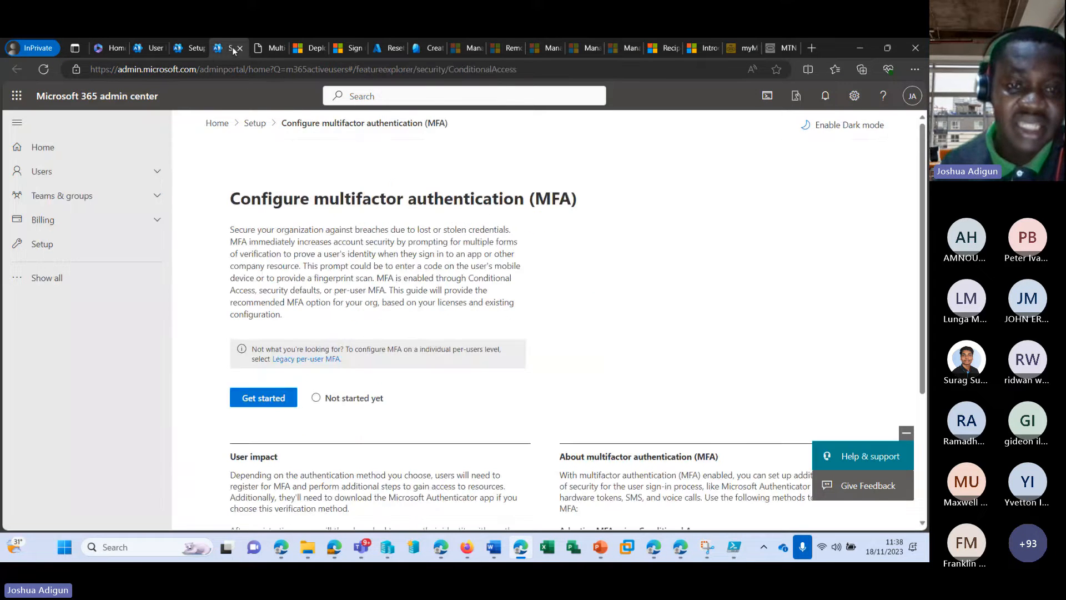
{"action": "left_click", "coordinate": [266, 49]}
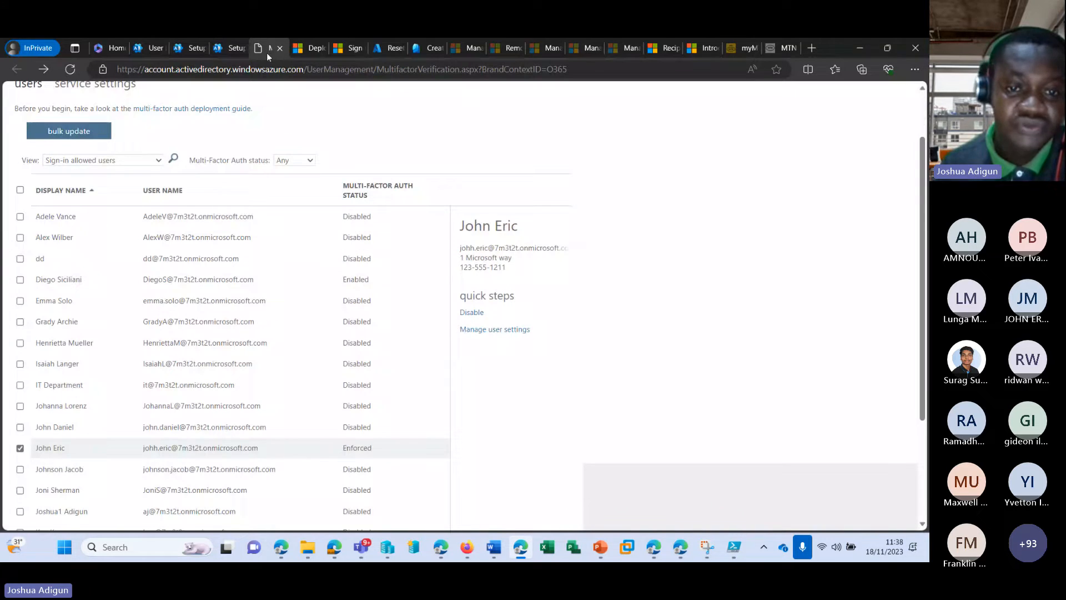
{"action": "left_click", "coordinate": [50, 426]}
{"action": "left_click", "coordinate": [495, 329]}
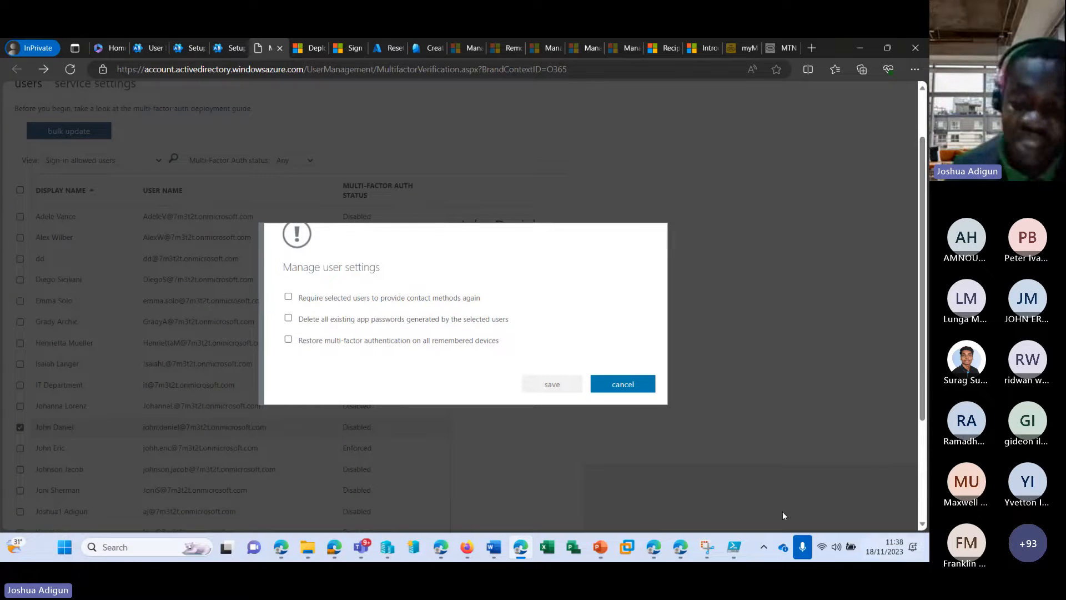
{"action": "left_click", "coordinate": [653, 547]}
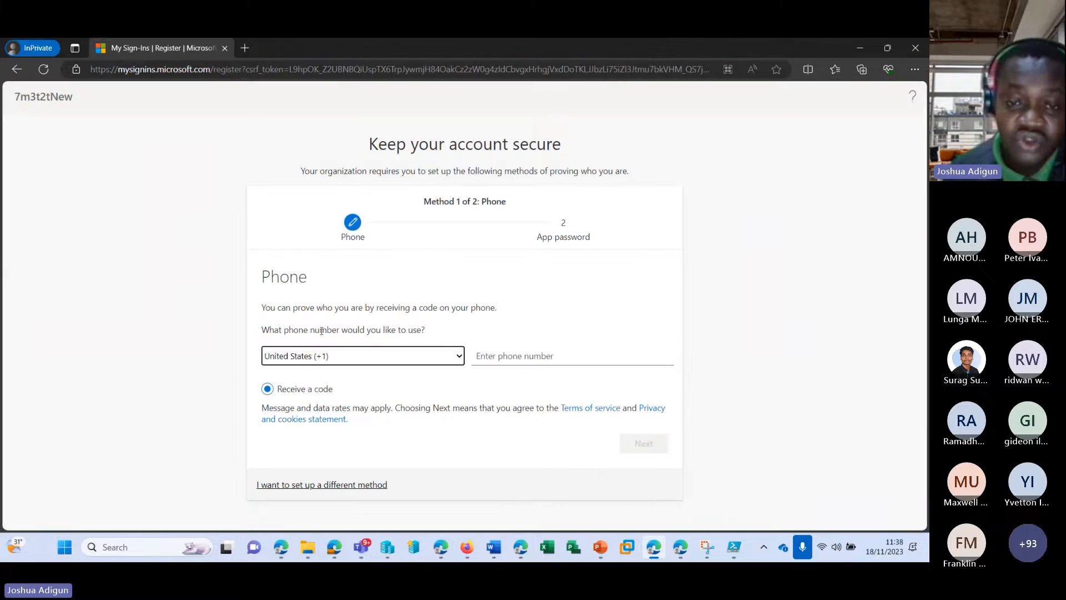
{"action": "left_click", "coordinate": [889, 46]}
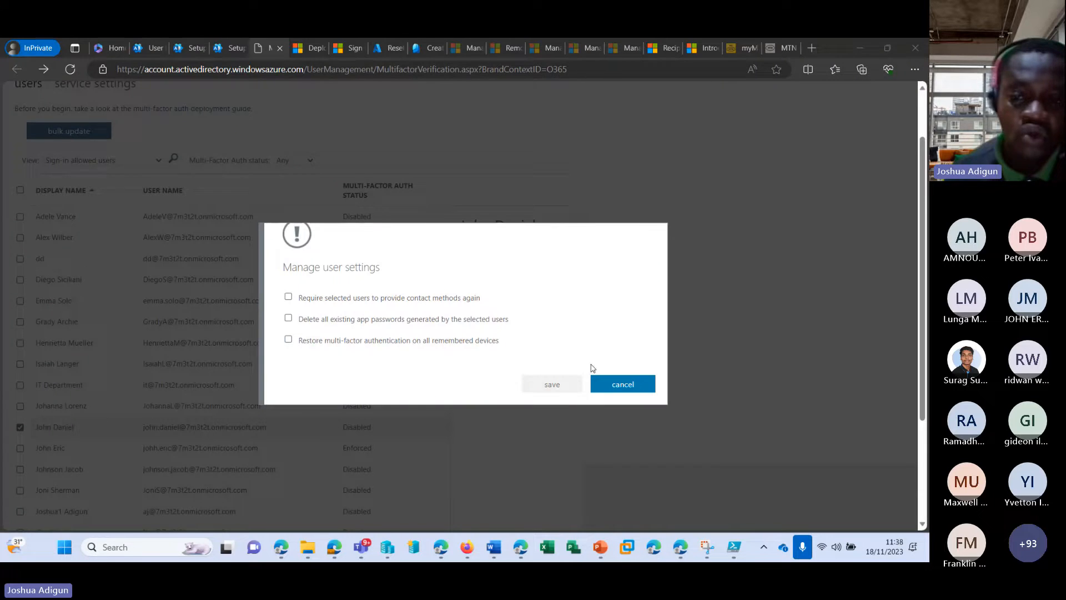
{"action": "left_click", "coordinate": [611, 384]}
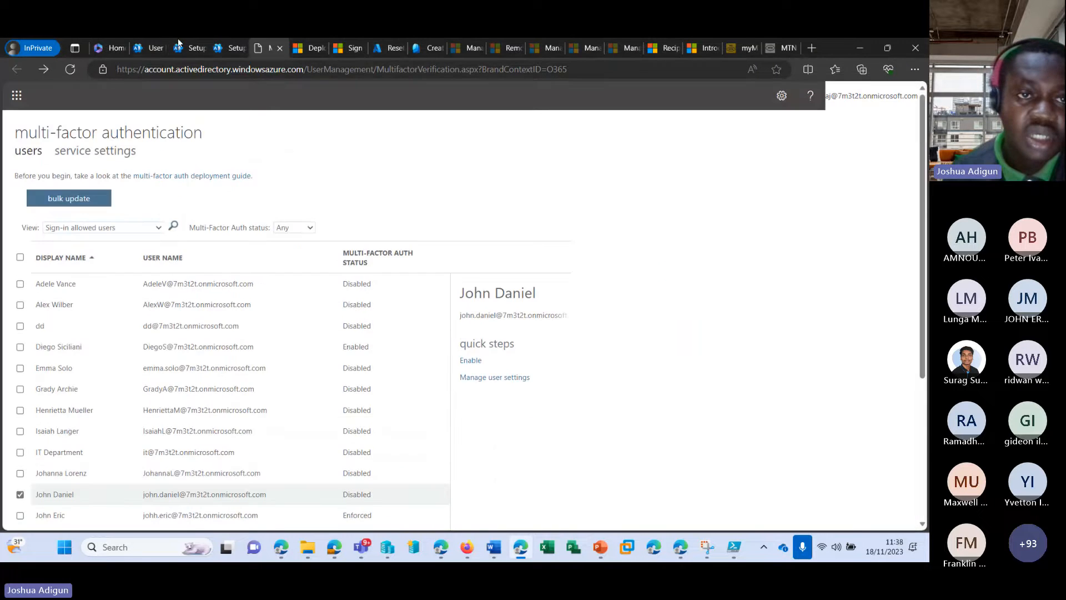
Close the password-reset confirmation and review the reset user's Licenses and apps details
{"action": "left_click", "coordinate": [155, 49]}
{"action": "left_click", "coordinate": [411, 513]}
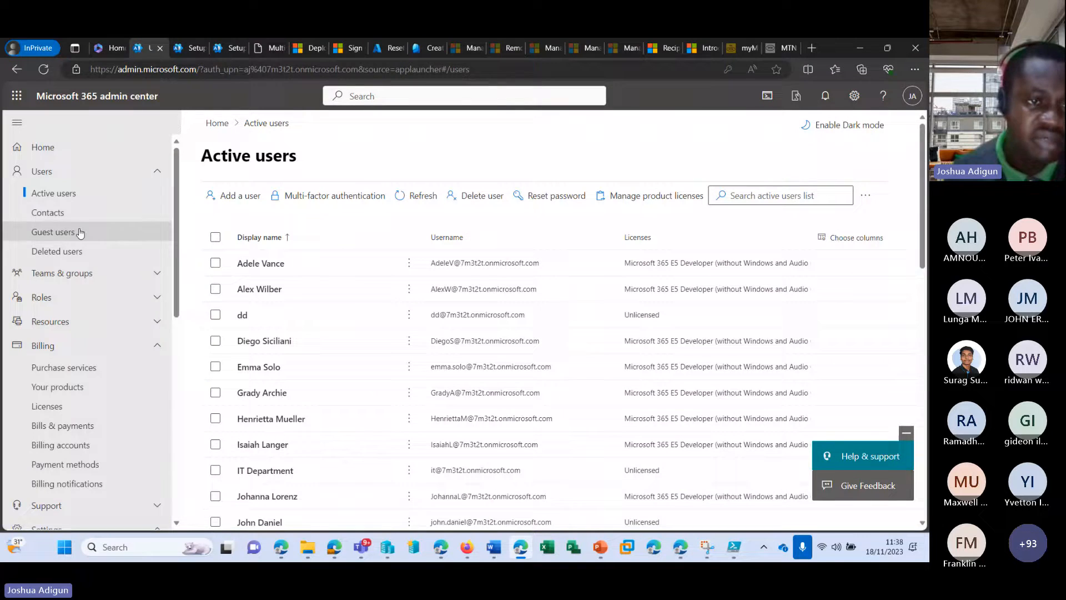
{"action": "left_click", "coordinate": [41, 171]}
{"action": "left_click", "coordinate": [61, 195]}
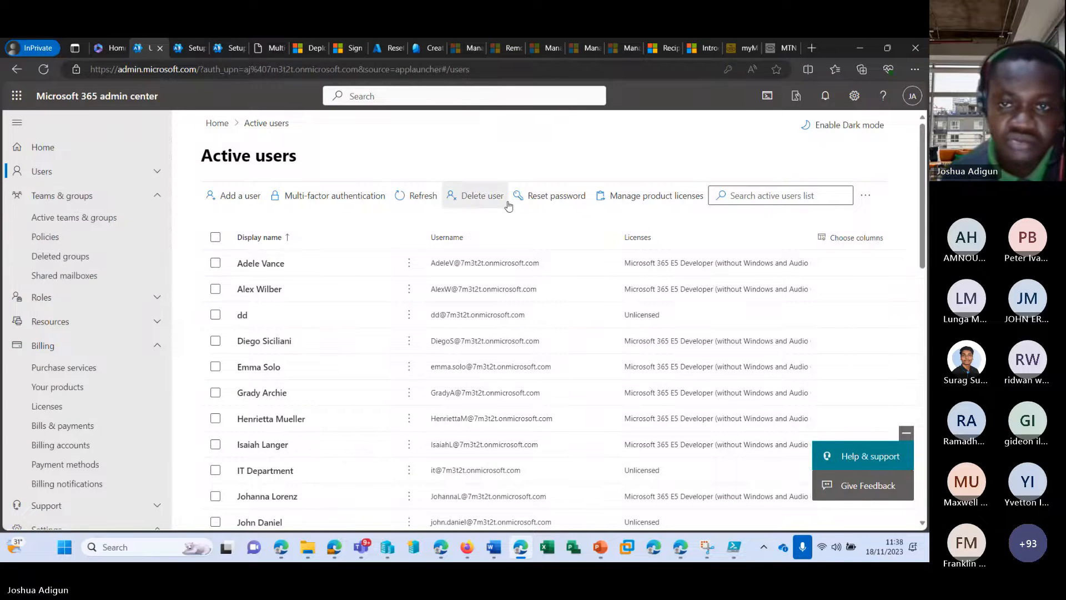
{"action": "left_click", "coordinate": [652, 197]}
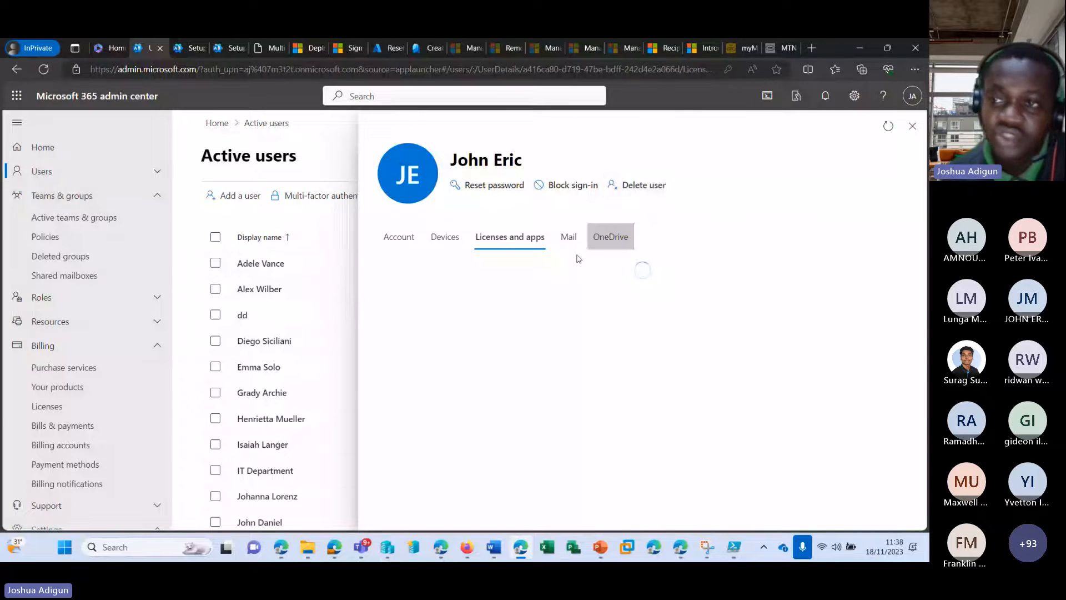
{"action": "scroll", "coordinate": [218, 452], "scroll_direction": "down", "scroll_amount": 4}
{"action": "scroll", "coordinate": [215, 416], "scroll_direction": "up", "scroll_amount": 1}
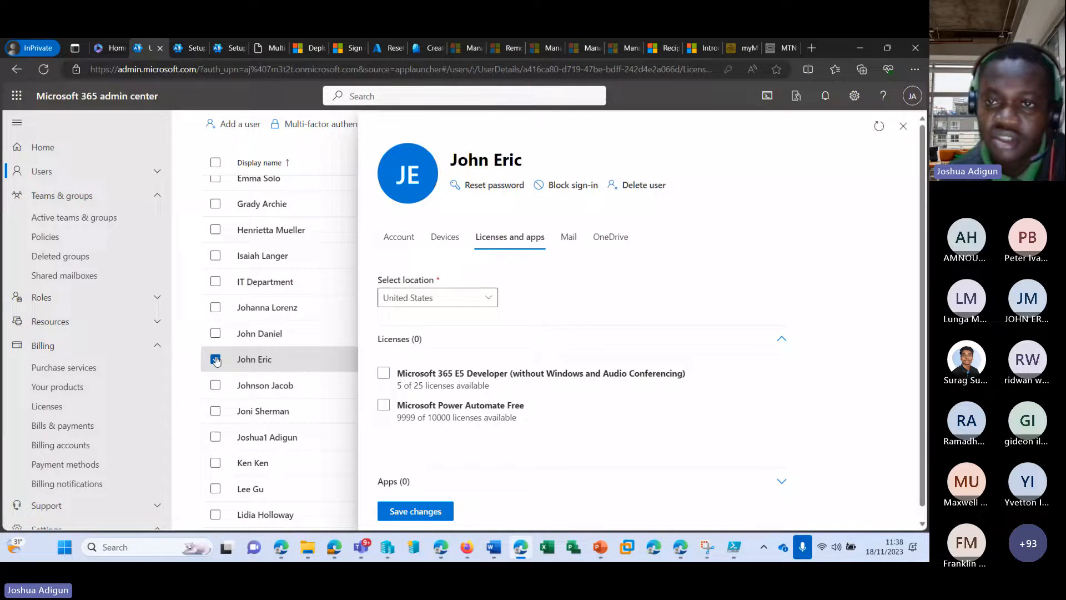
{"action": "left_click", "coordinate": [215, 359]}
View the Deleted groups list, then go back to Active users
{"action": "left_click", "coordinate": [846, 195]}
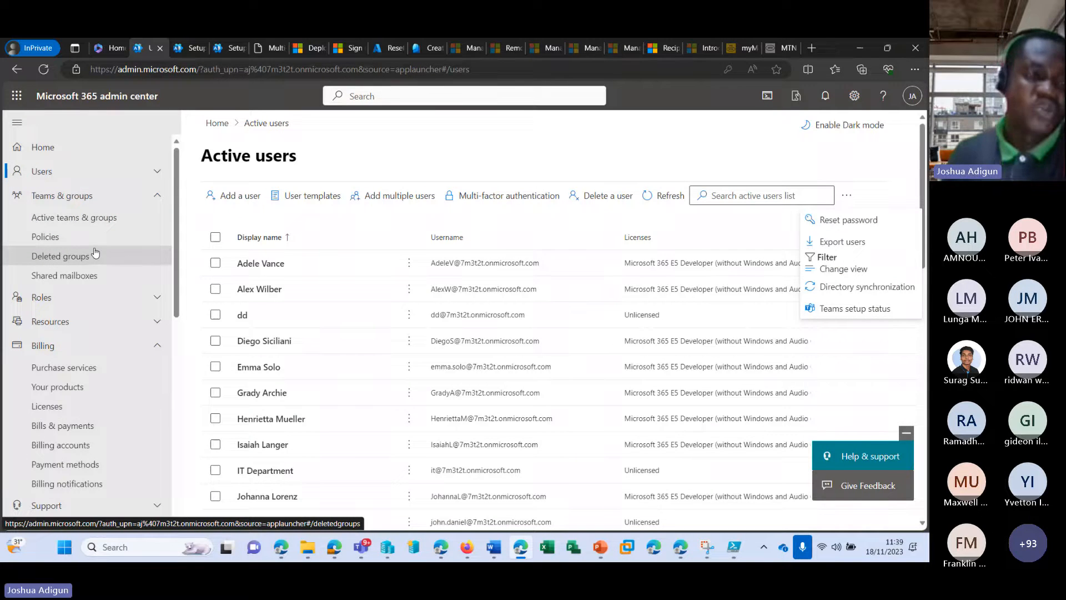
{"action": "left_click", "coordinate": [53, 257]}
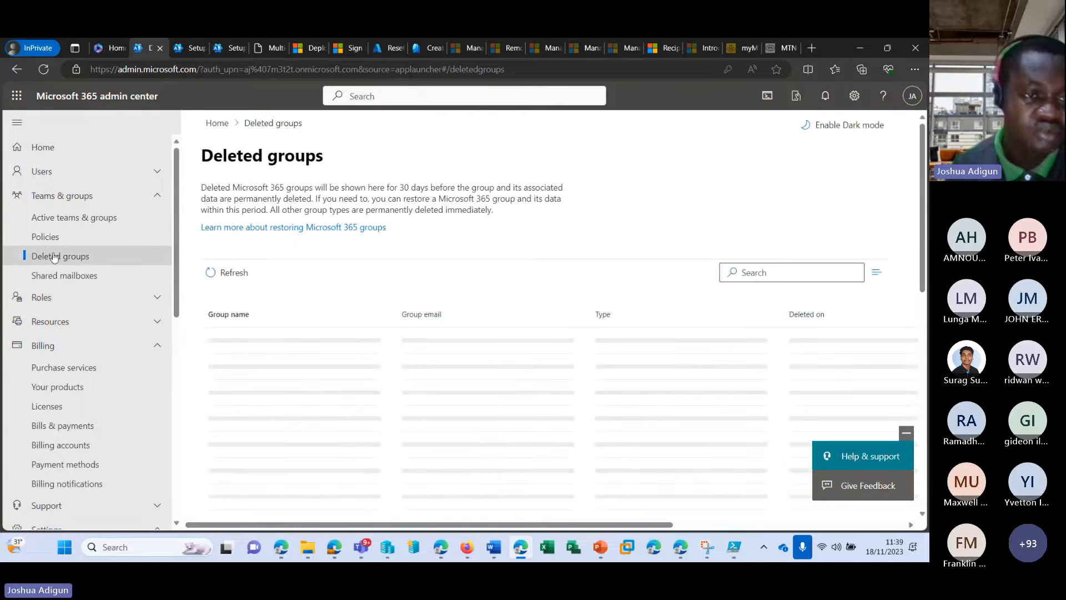
{"action": "left_click", "coordinate": [66, 172]}
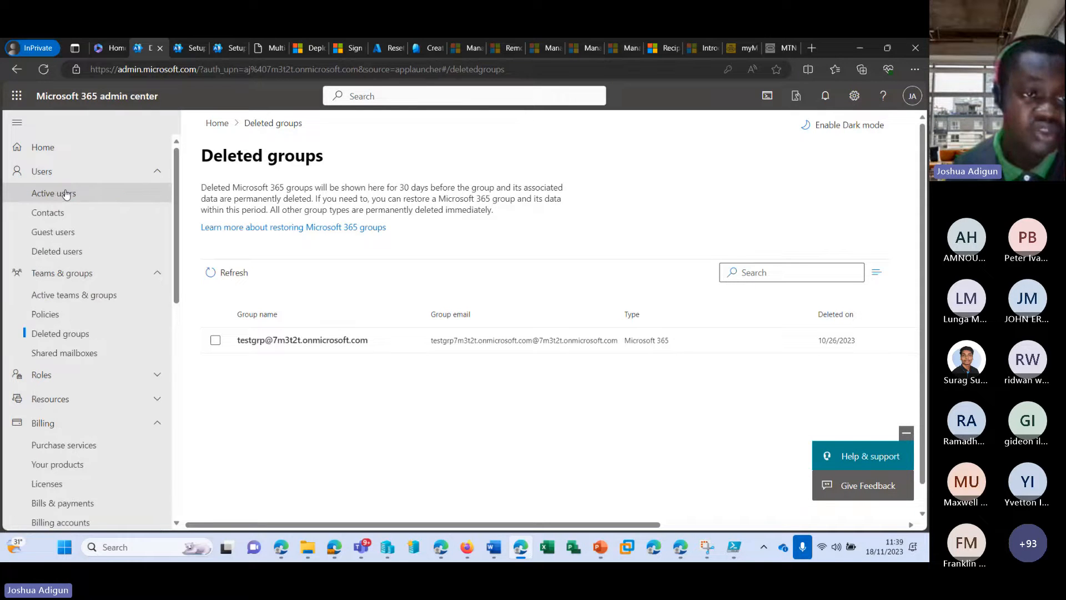
{"action": "left_click", "coordinate": [66, 194]}
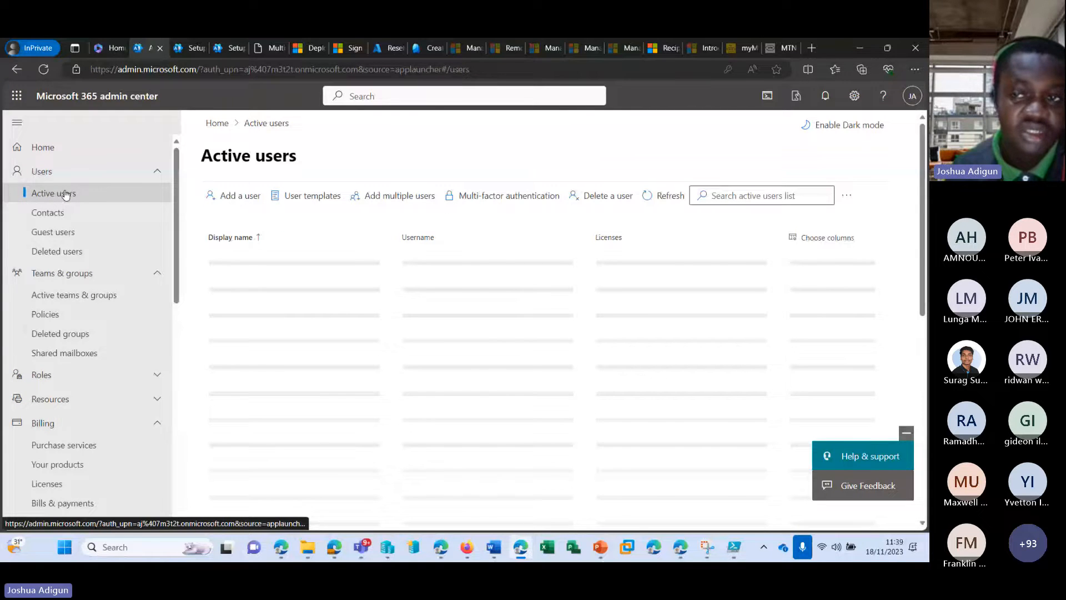
Open the admin's My Account Security info page, dismissing the feedback request
{"action": "left_click", "coordinate": [911, 96]}
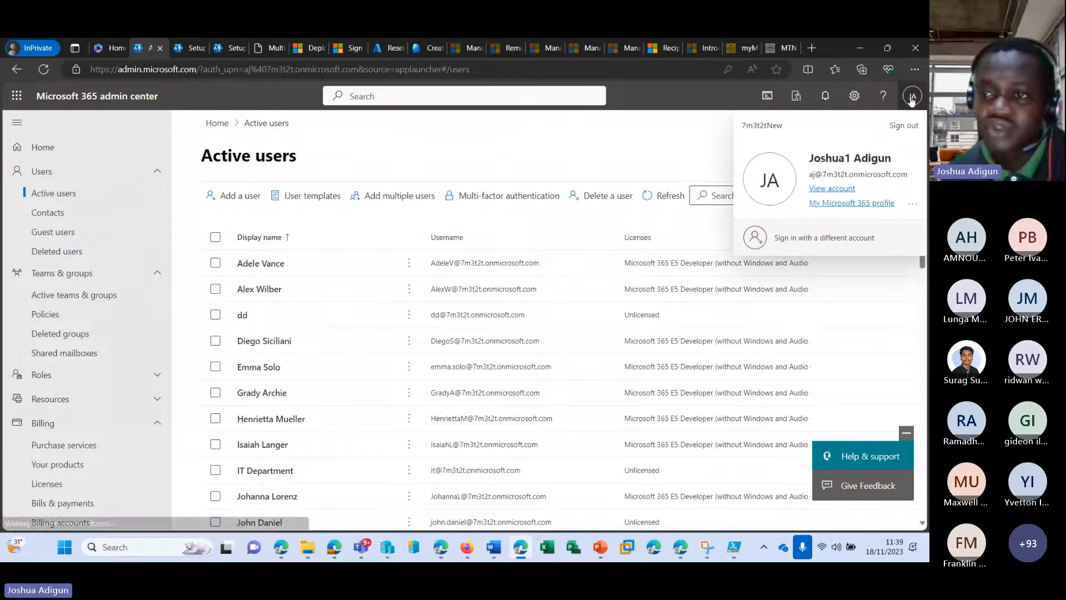
{"action": "left_click", "coordinate": [816, 188]}
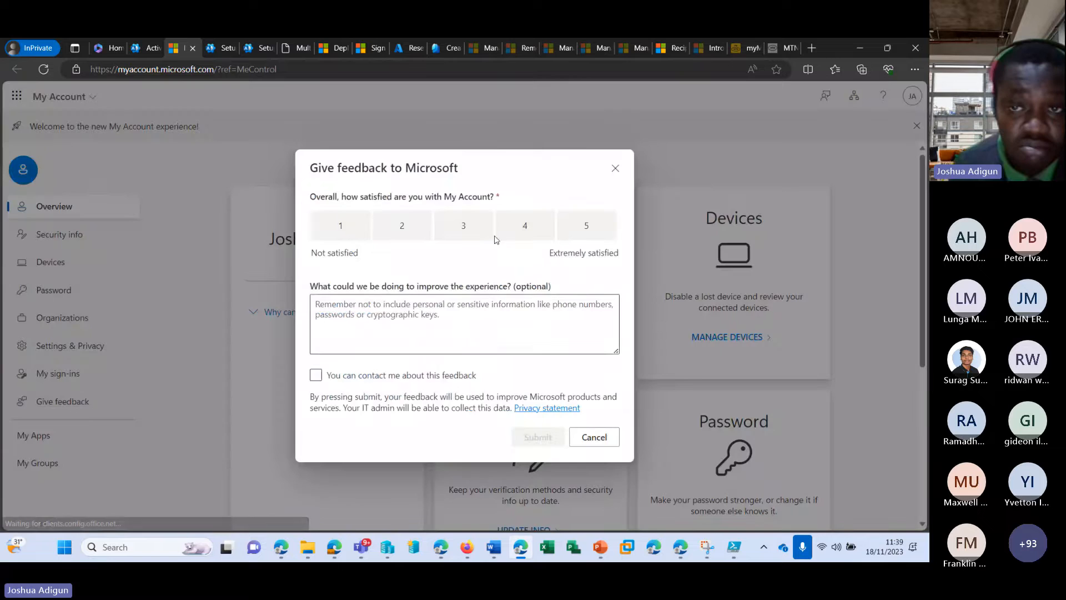
{"action": "left_click", "coordinate": [615, 167]}
{"action": "left_click", "coordinate": [58, 239]}
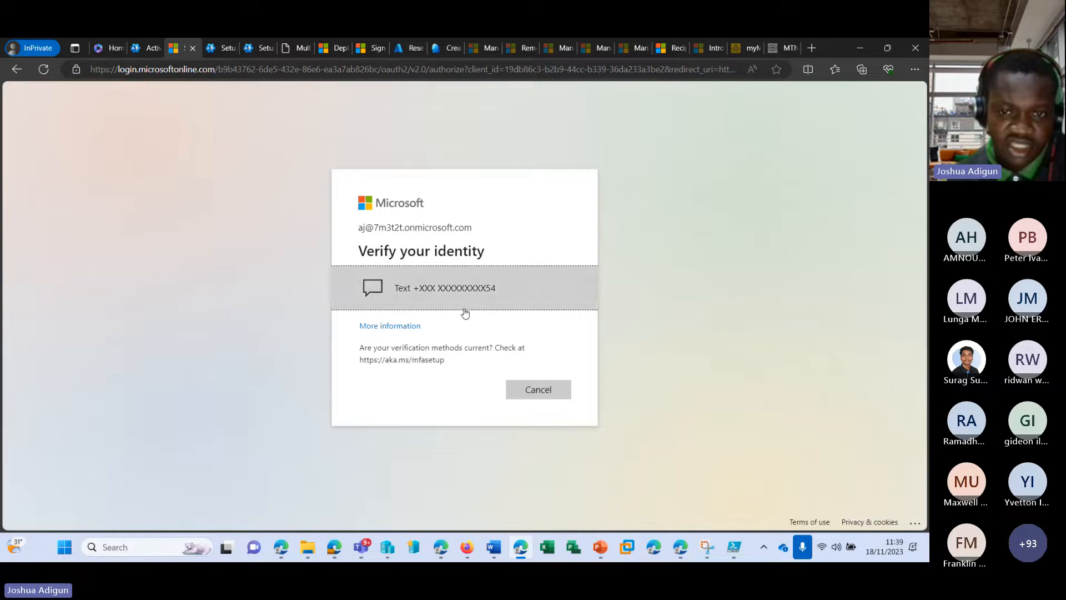
Request a verification code by text message, then cancel the code entry
{"action": "left_click", "coordinate": [489, 300]}
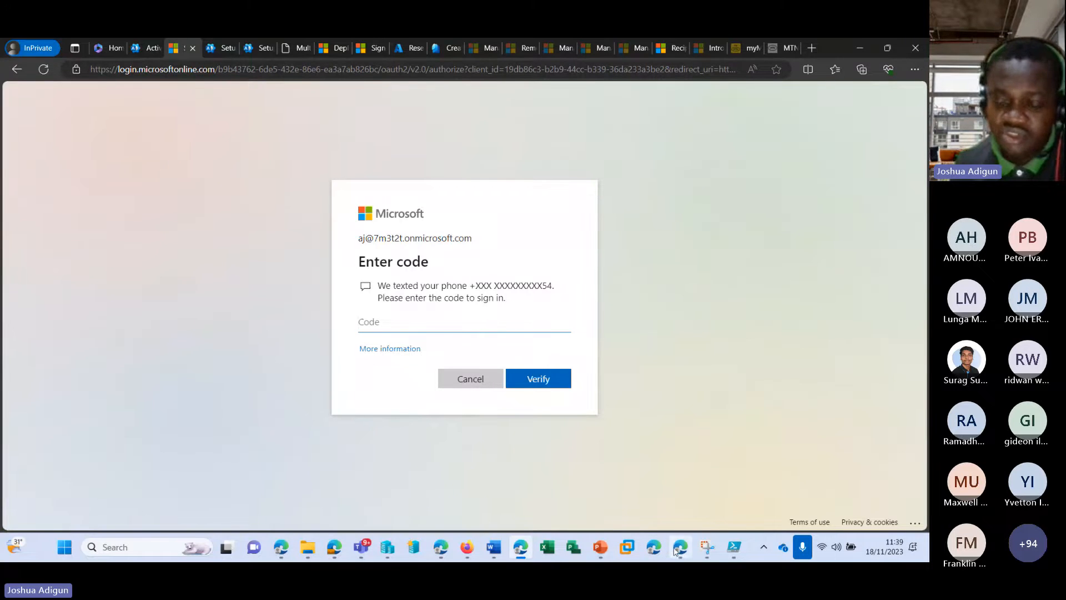
{"action": "mouse_move", "coordinate": [675, 551]}
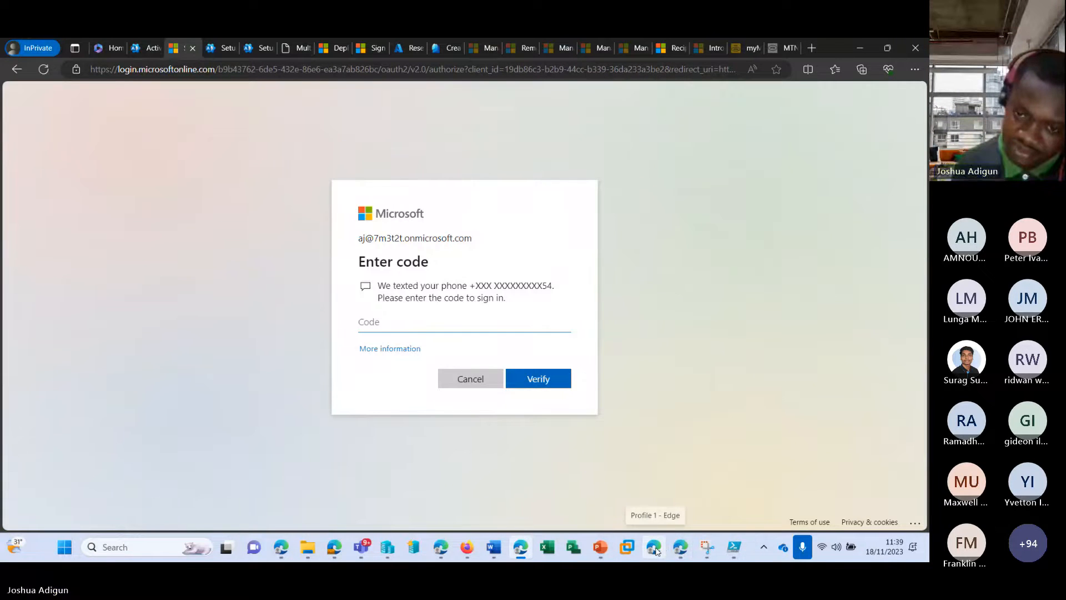
{"action": "left_click", "coordinate": [475, 380]}
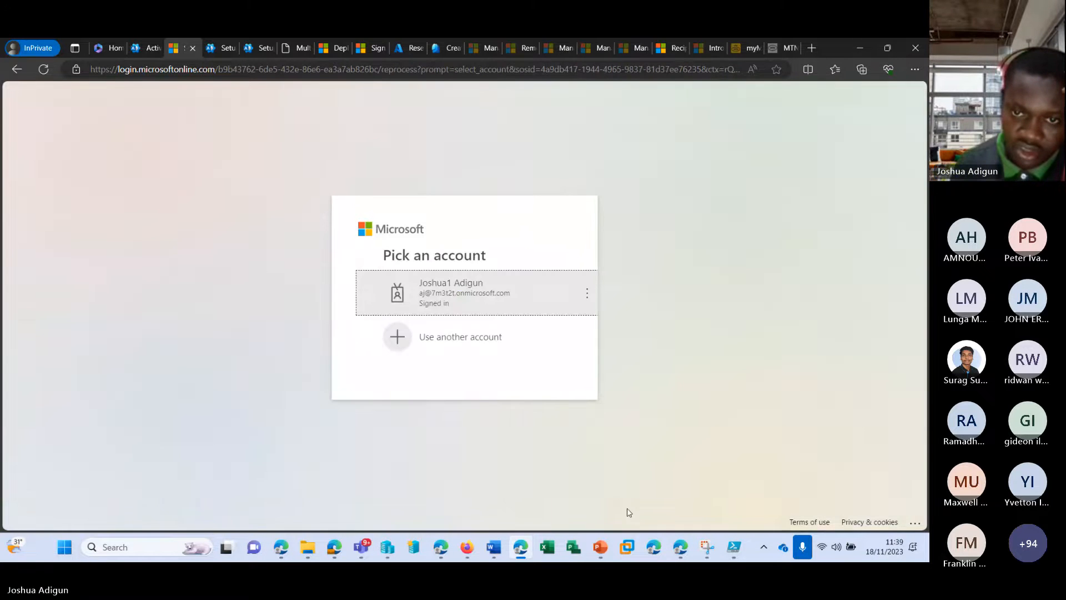
Sign in as a different user with their e-mail and password, and continue to security-info registration
{"action": "left_click", "coordinate": [453, 332]}
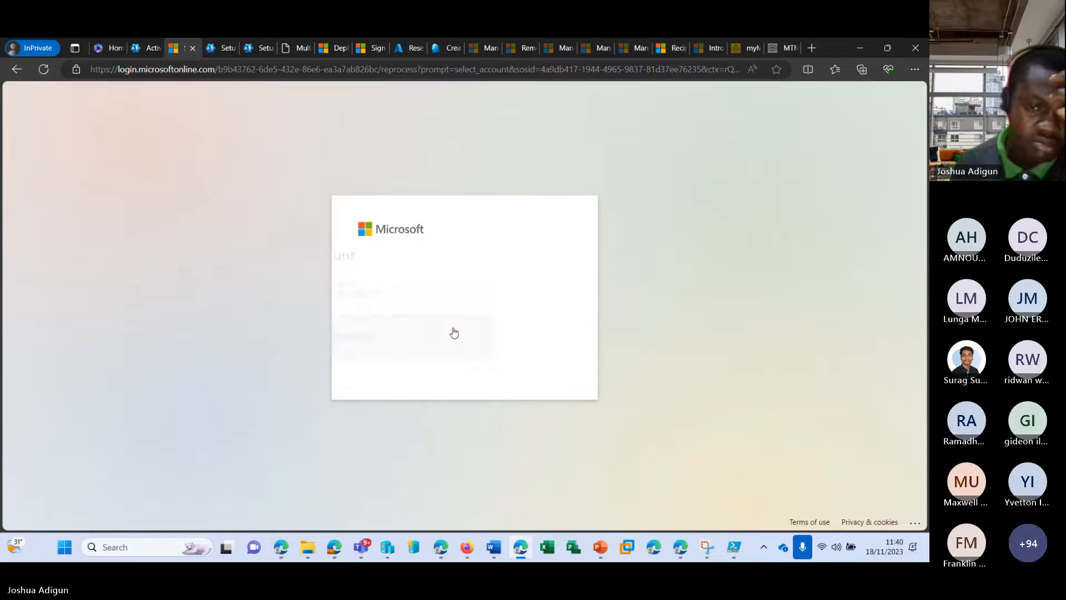
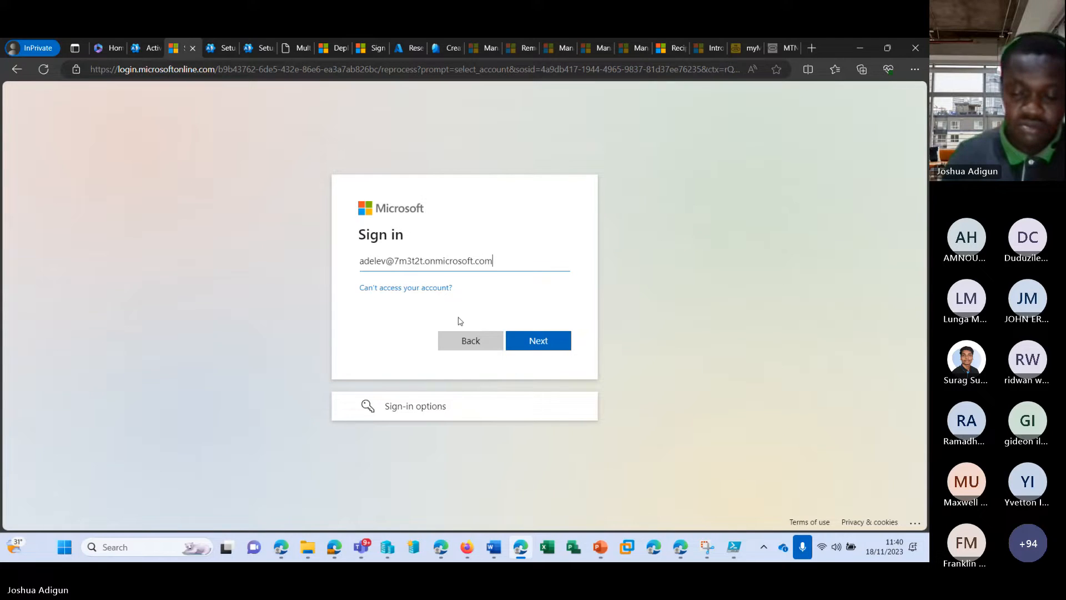
{"action": "key", "text": "Return"}
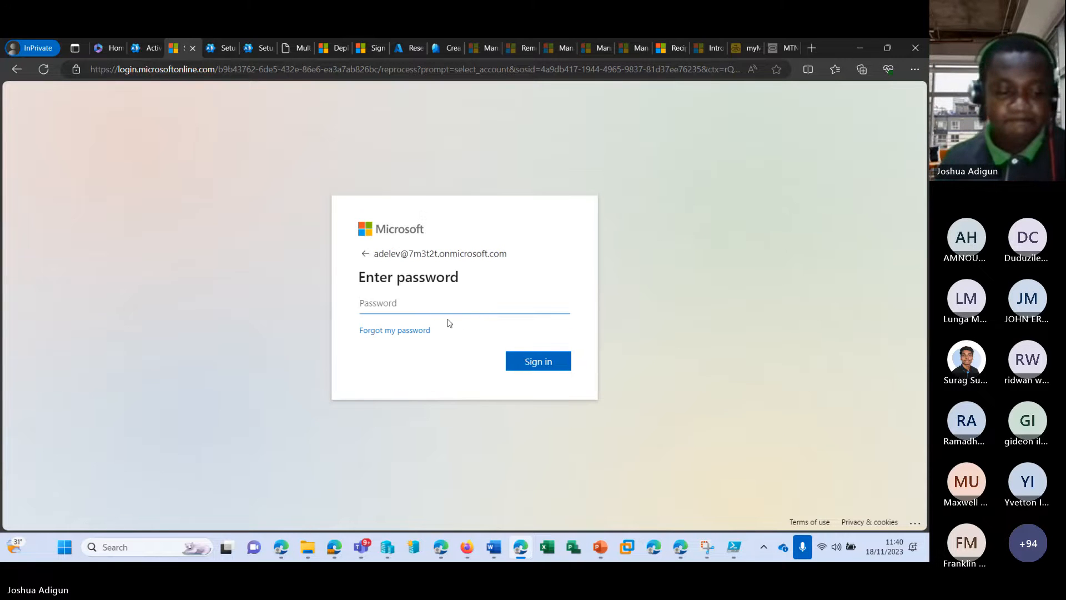
{"action": "type", "text": "*"}
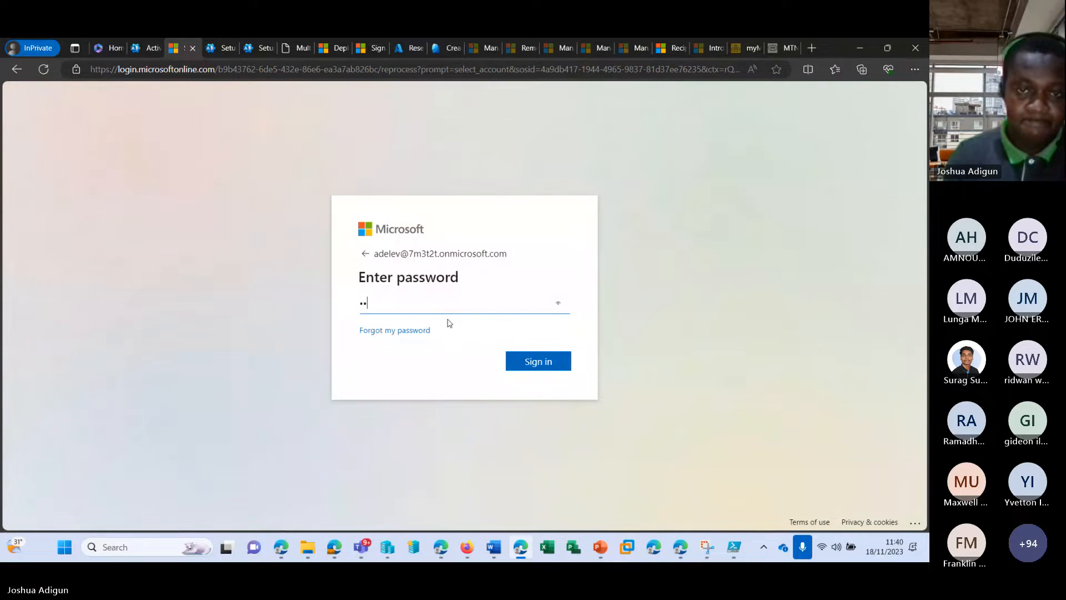
{"action": "key", "text": "BackSpace"}
{"action": "key", "text": "BackSpace"}
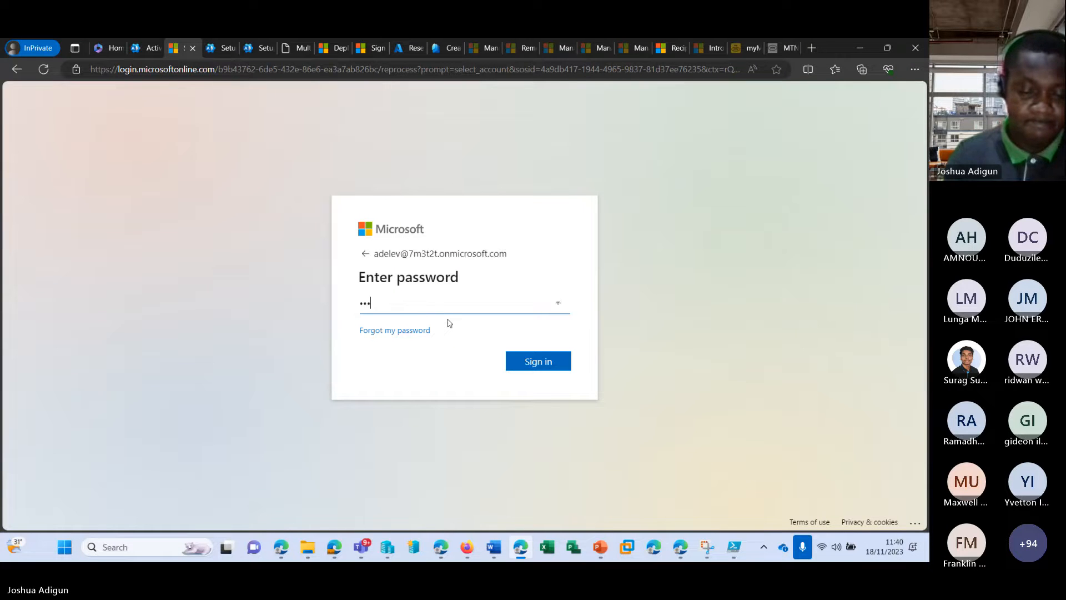
{"action": "type", "text": "*******"}
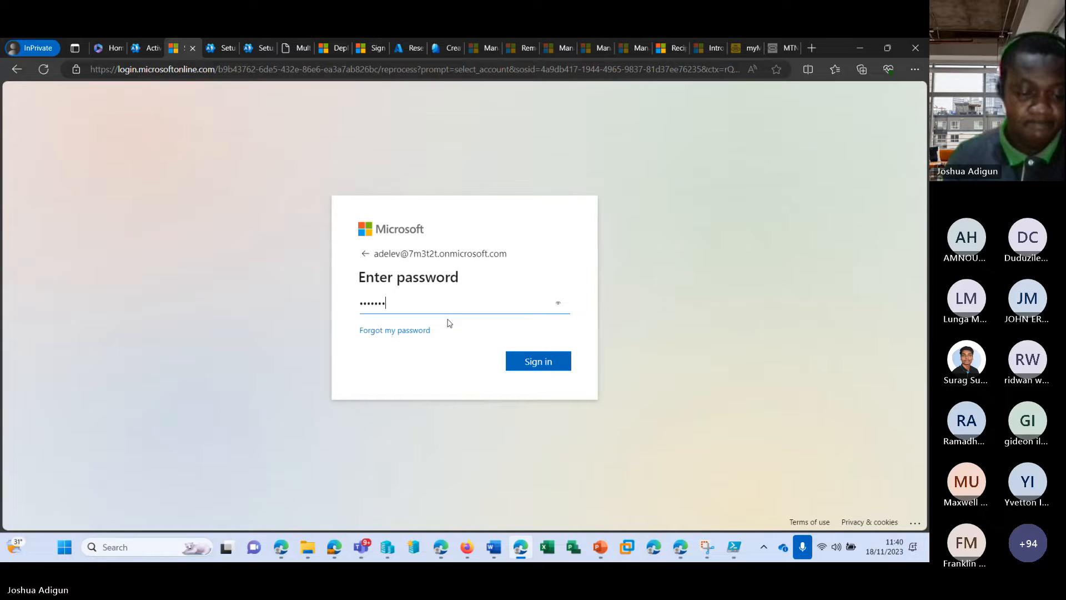
{"action": "type", "text": "**"}
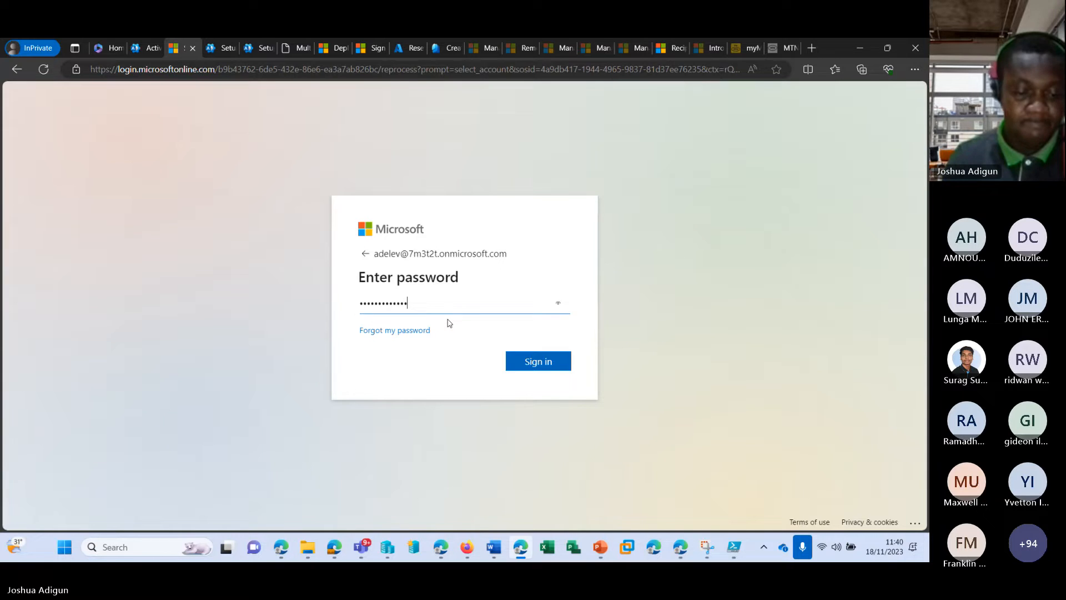
{"action": "key", "text": "Return"}
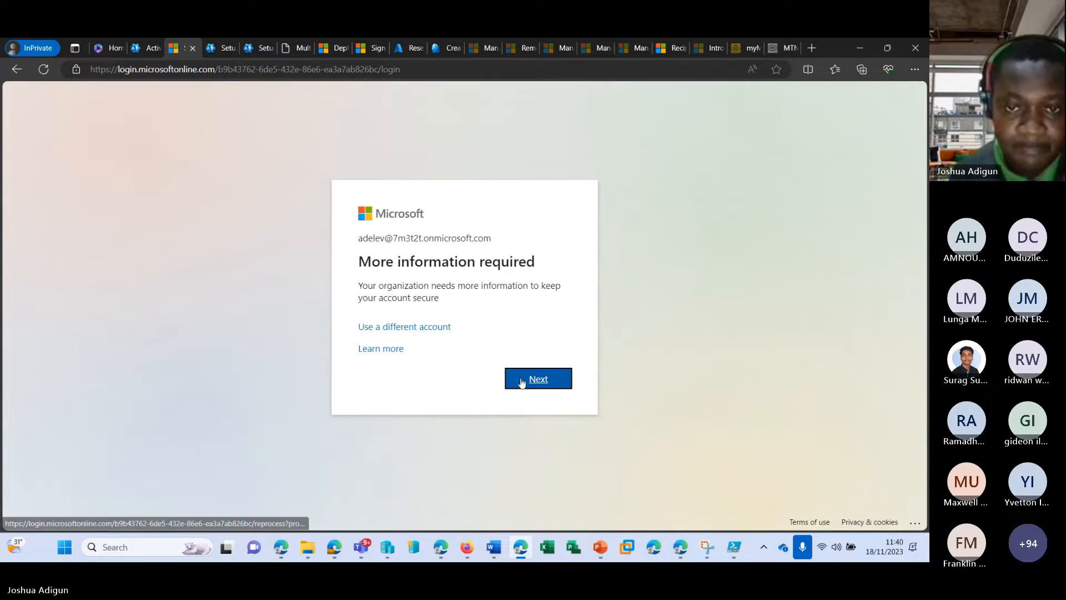
{"action": "left_click", "coordinate": [525, 381]}
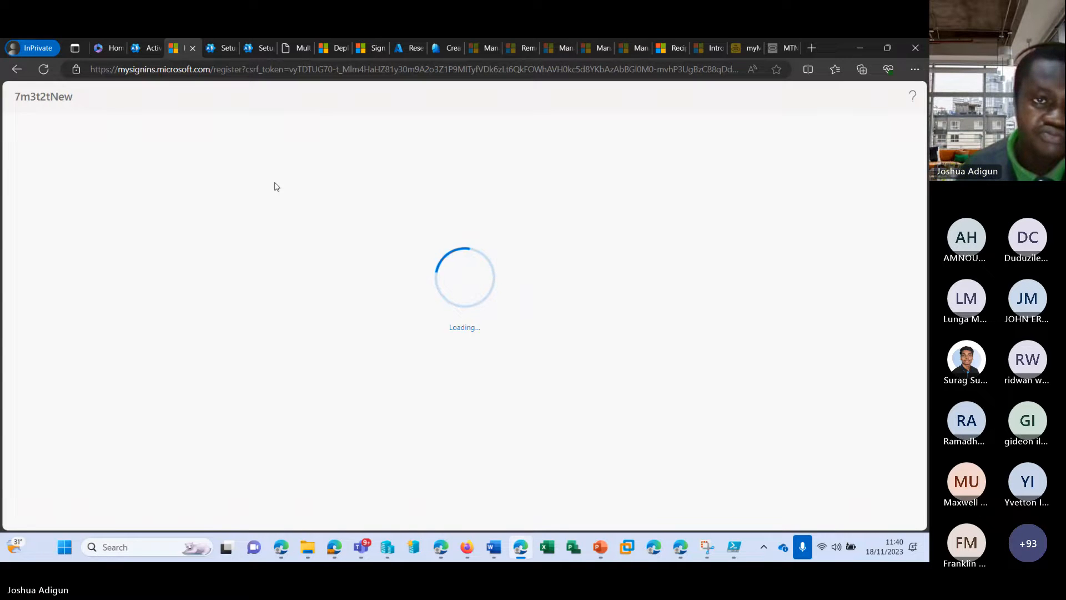
Open an unlicensed user's details, select their username, and launch a new InPrivate window
{"action": "left_click", "coordinate": [144, 47]}
{"action": "scroll", "coordinate": [405, 441], "scroll_direction": "down", "scroll_amount": 3}
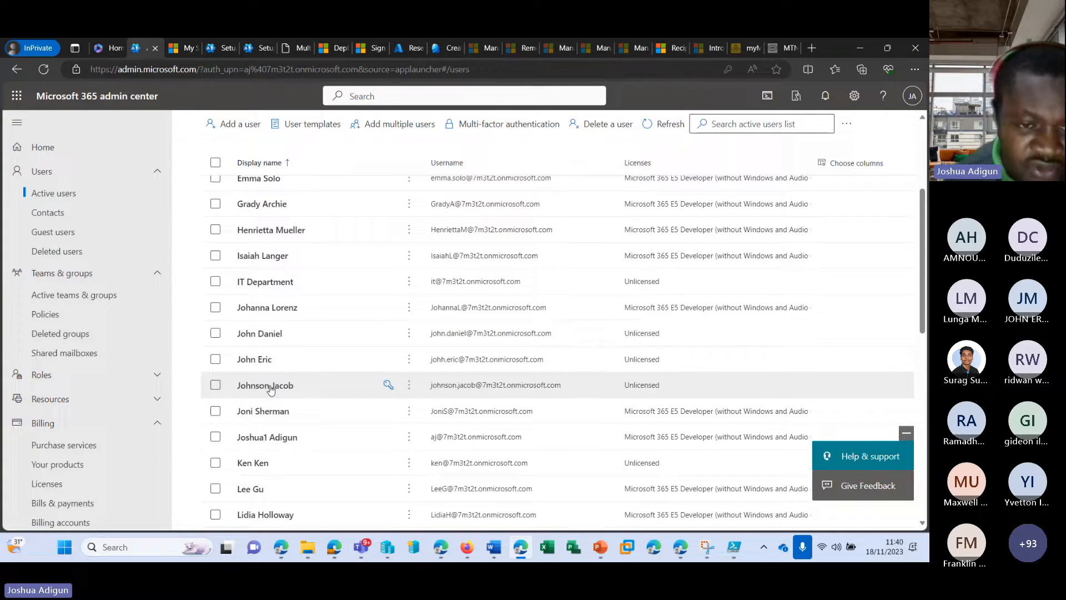
{"action": "left_click", "coordinate": [263, 336]}
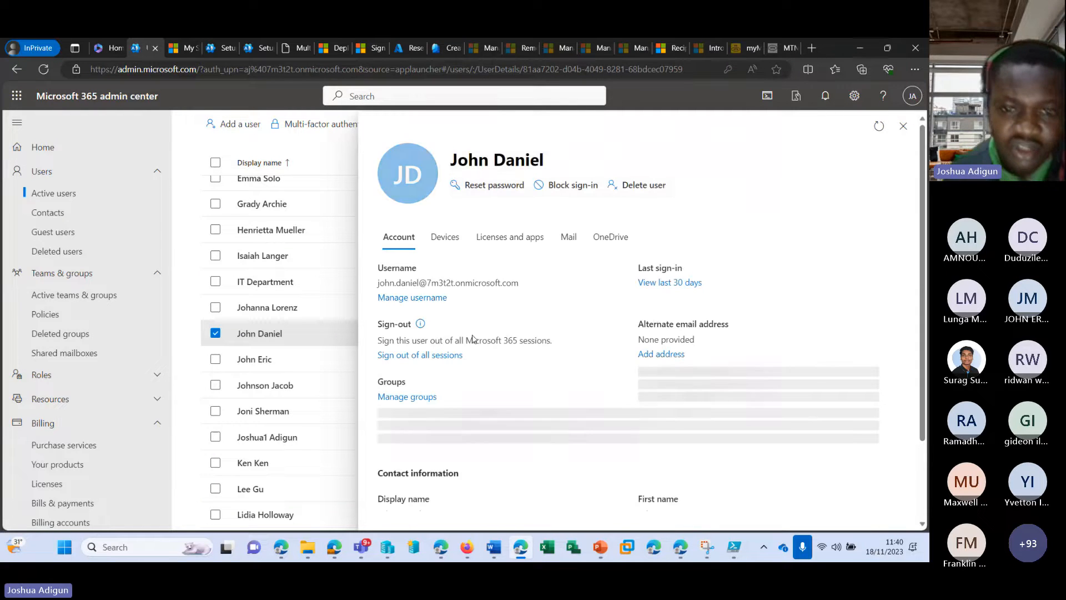
{"action": "left_click_drag", "start_coordinate": [519, 283], "coordinate": [371, 283]}
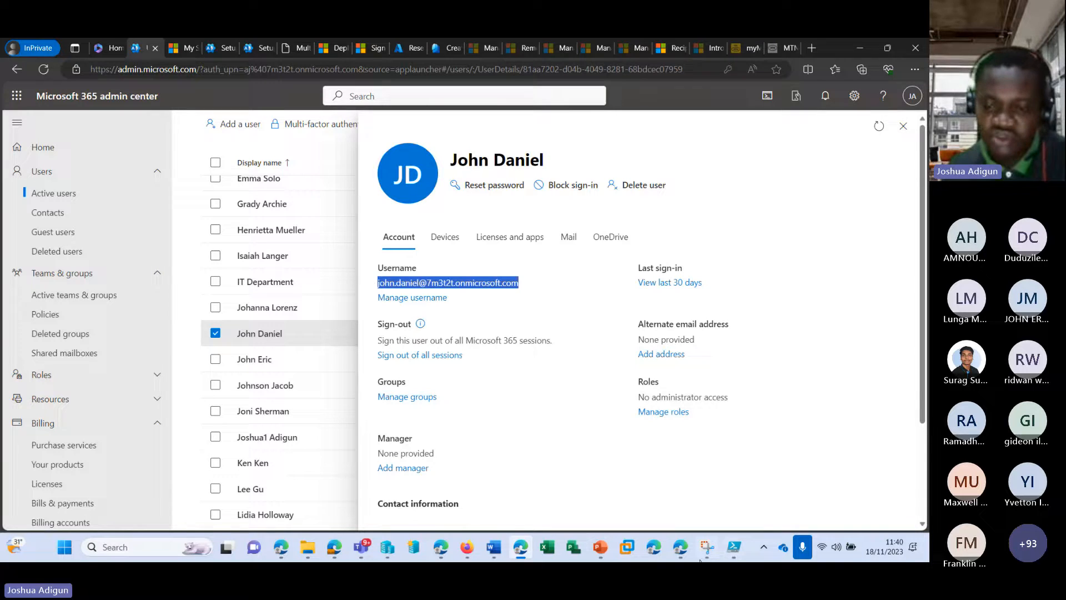
{"action": "right_click", "coordinate": [654, 549]}
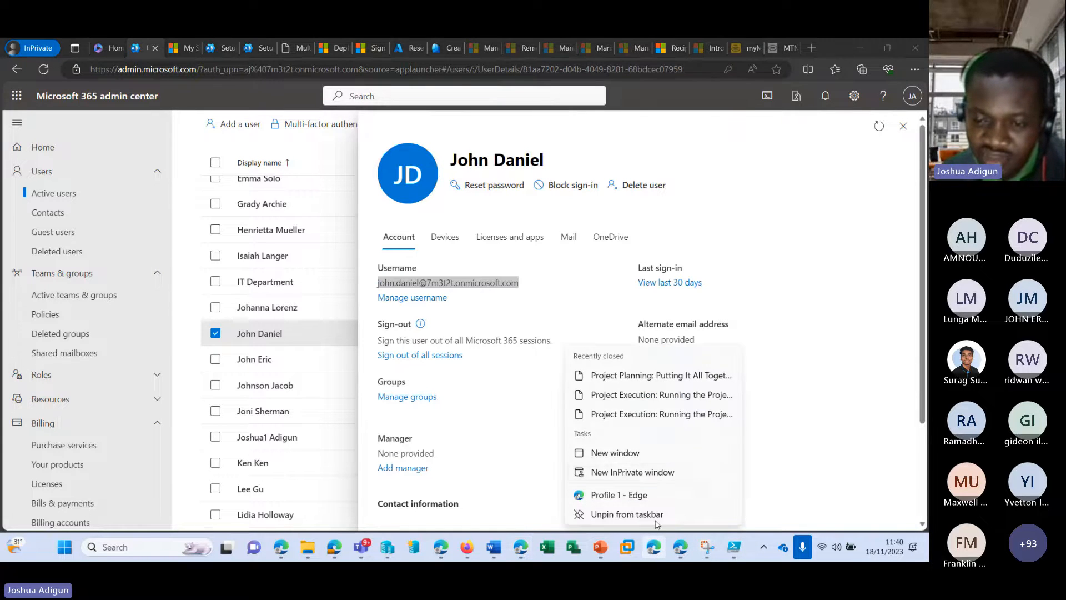
{"action": "left_click", "coordinate": [643, 471]}
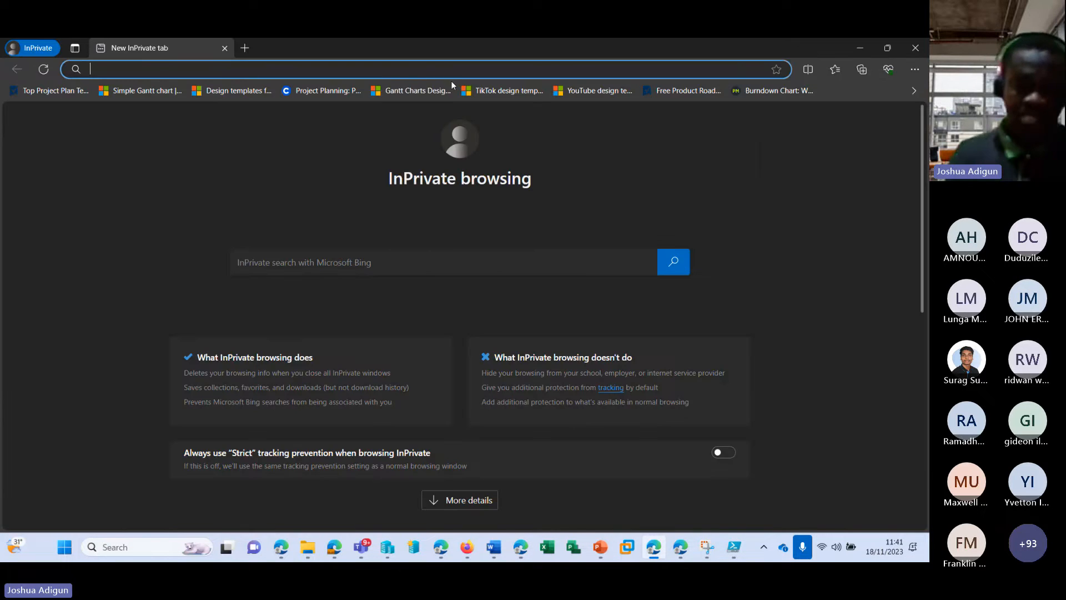
Go to office.com in the private window and submit the user's saved e-mail, then return to the admin center
{"action": "type", "text": "office.com"}
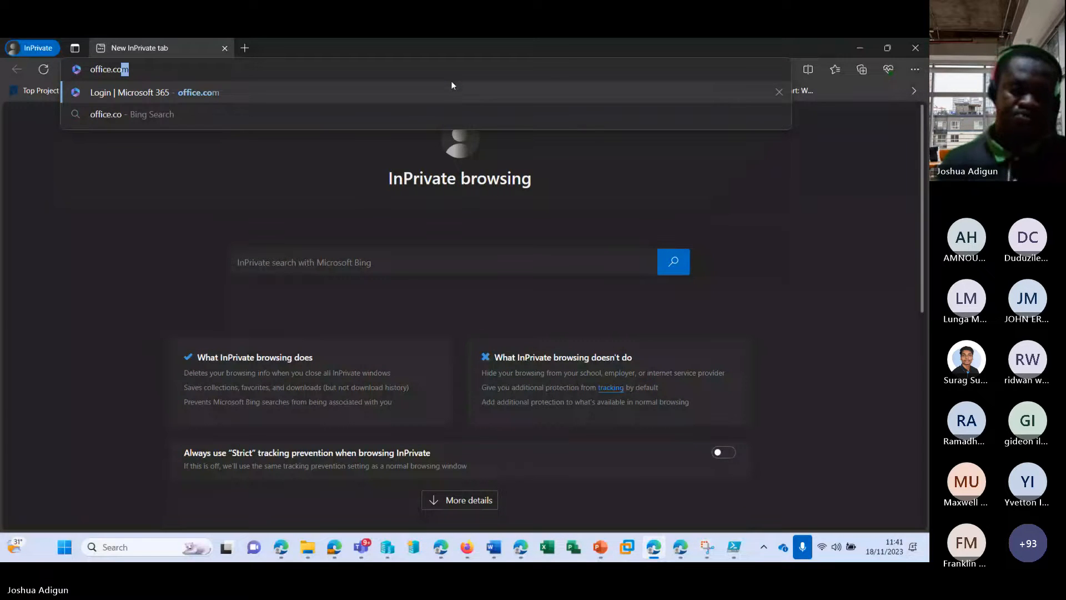
{"action": "key", "text": "Return"}
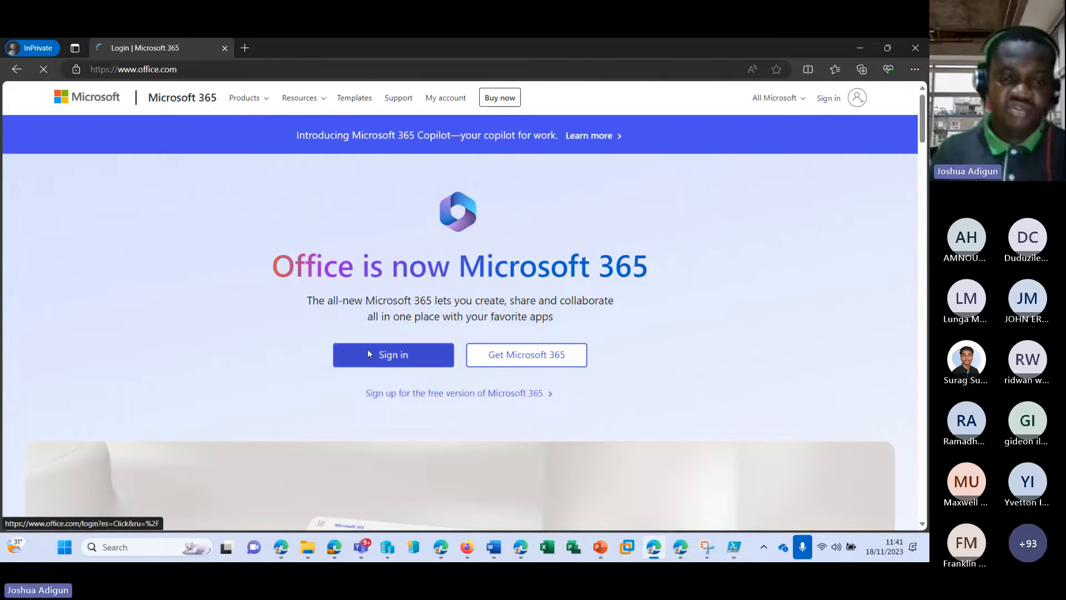
{"action": "left_click", "coordinate": [368, 353]}
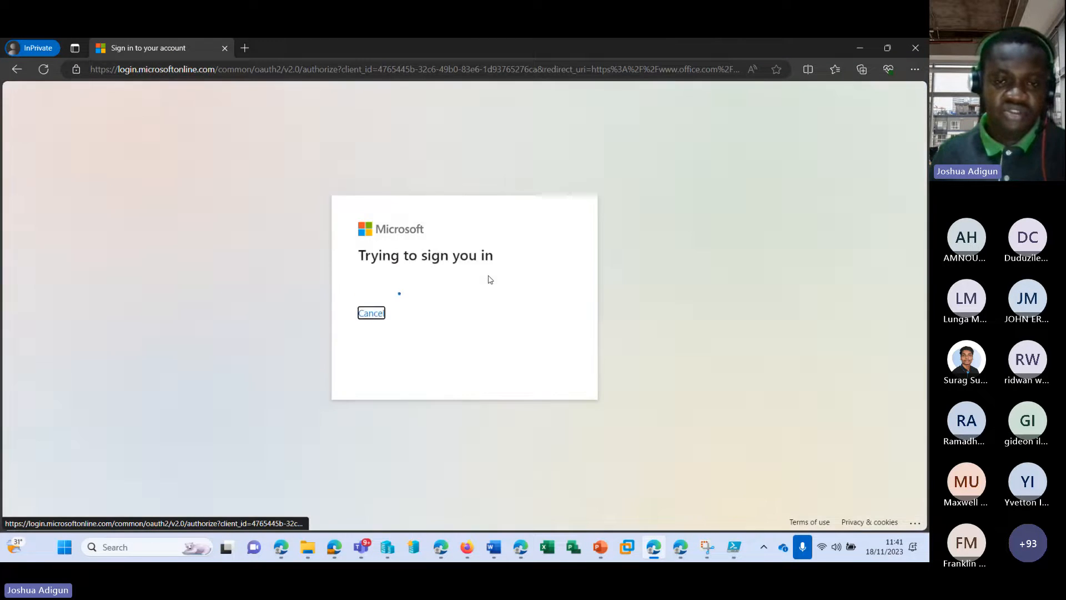
{"action": "left_click", "coordinate": [488, 268]}
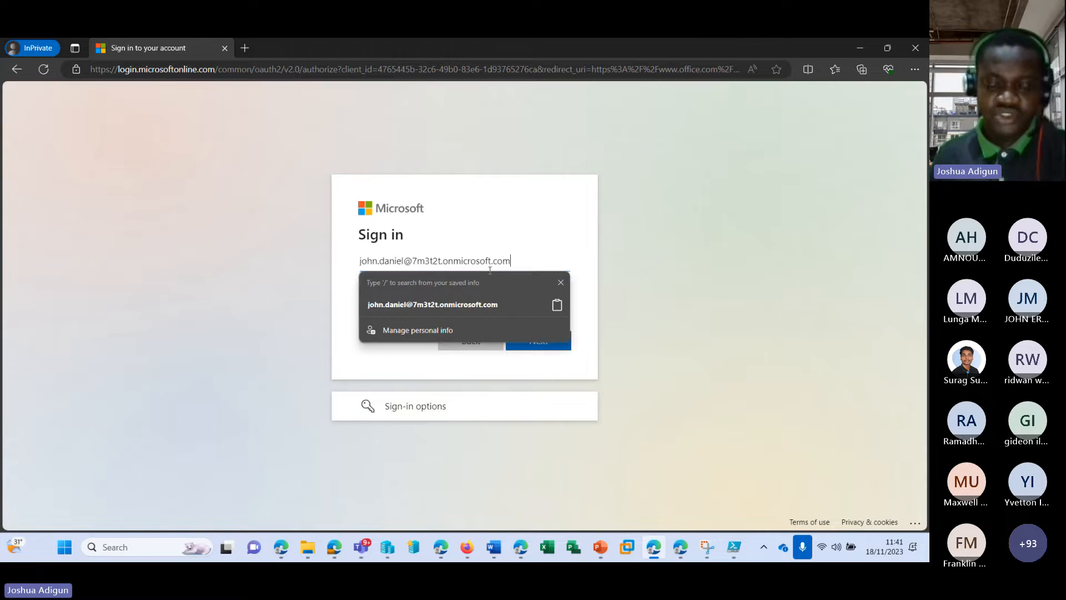
{"action": "left_click", "coordinate": [476, 305]}
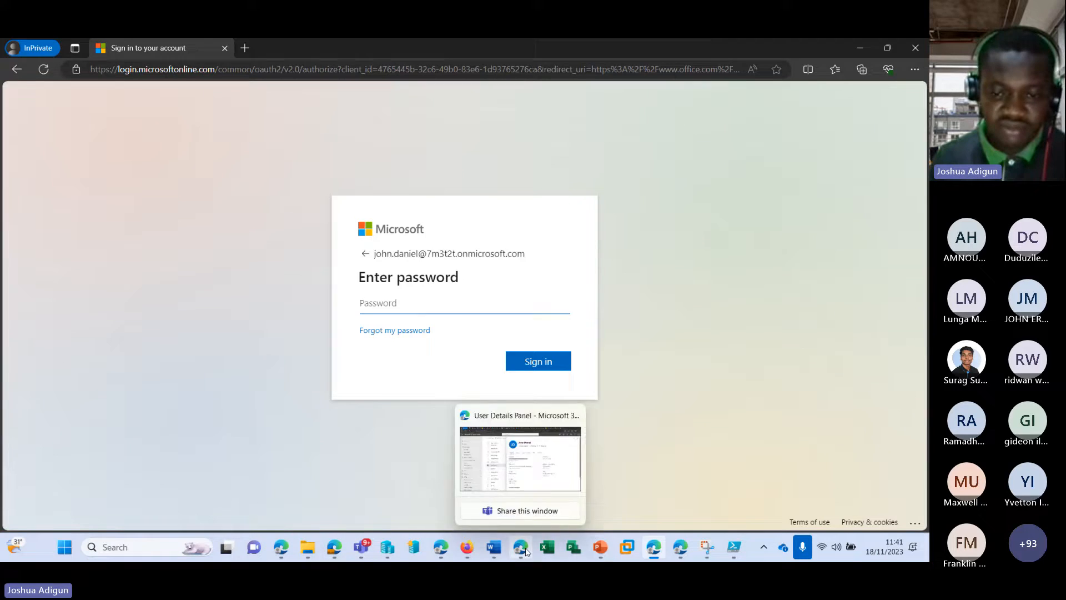
{"action": "left_click", "coordinate": [519, 461]}
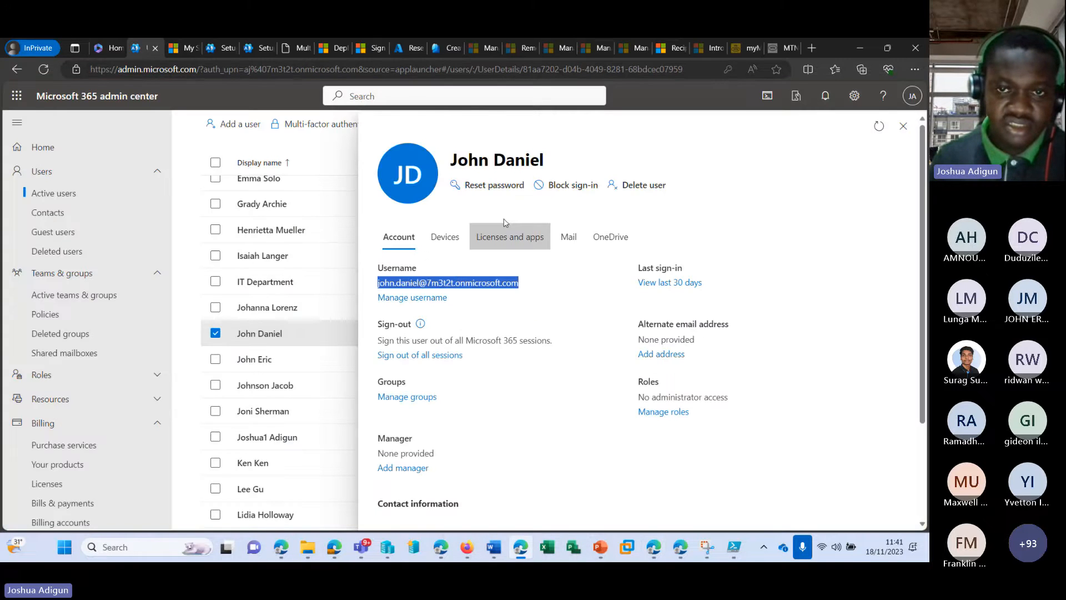
Reset the user's password to a manually entered one, then return to the private sign-in window
{"action": "left_click", "coordinate": [479, 185]}
{"action": "left_click", "coordinate": [497, 308]}
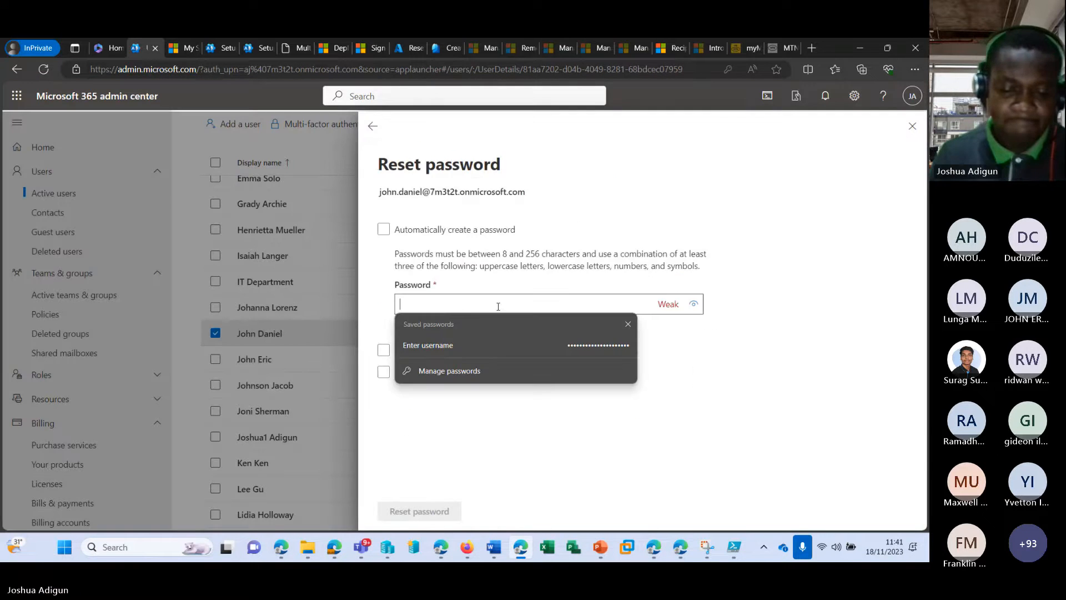
{"action": "type", "text": "••"}
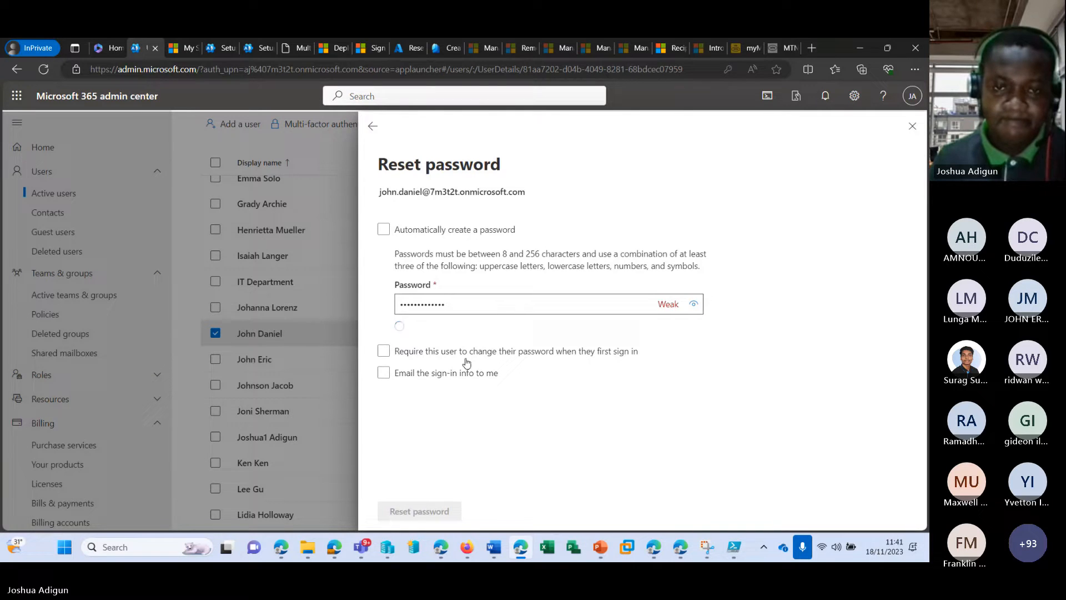
{"action": "left_click", "coordinate": [421, 513]}
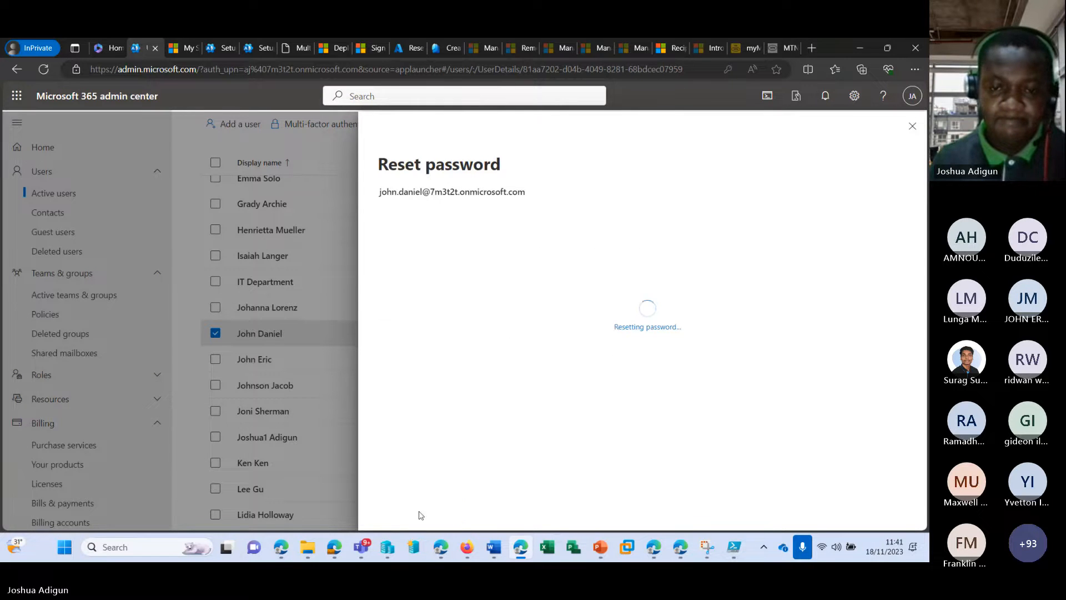
{"action": "left_click", "coordinate": [655, 550]}
Sign in with the new password and choose to stay signed in
{"action": "type", "text": "•••"}
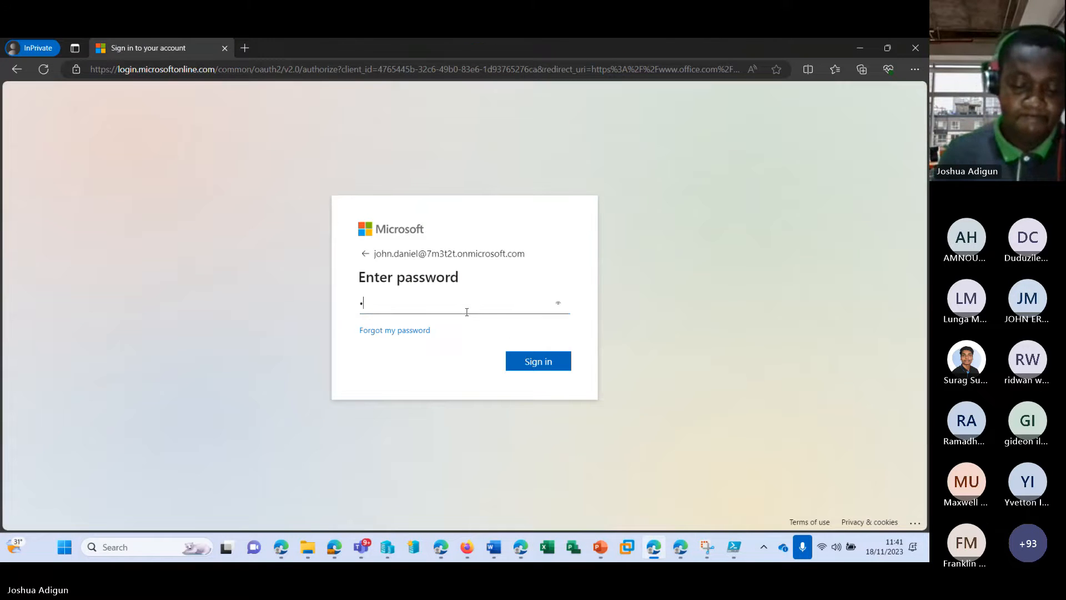
{"action": "key", "text": "BackSpace"}
{"action": "key", "text": "BackSpace"}
{"action": "key", "text": "BackSpace"}
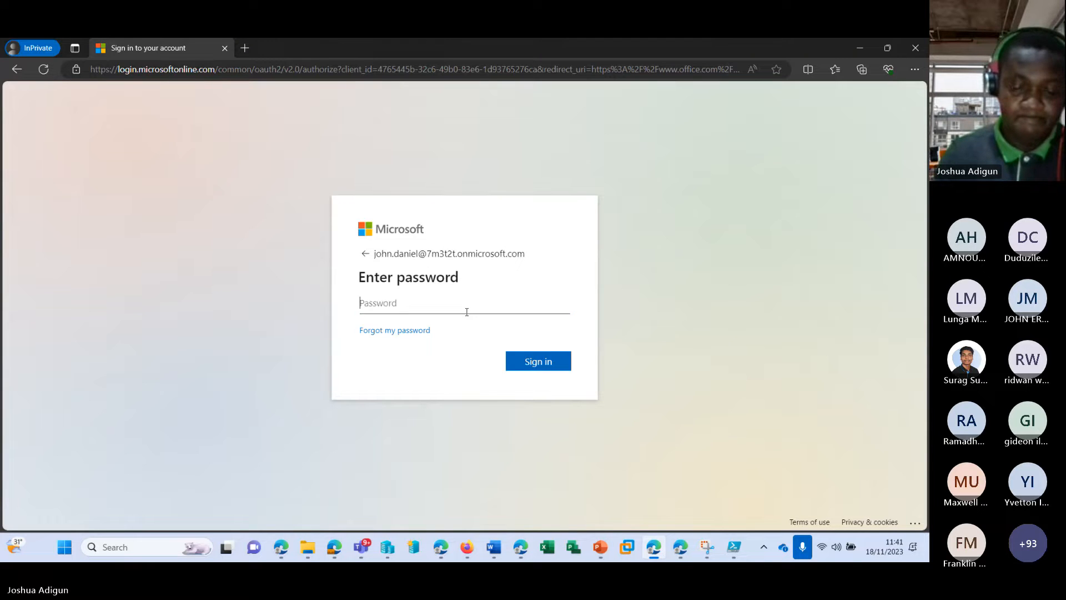
{"action": "type", "text": "•••••••••"}
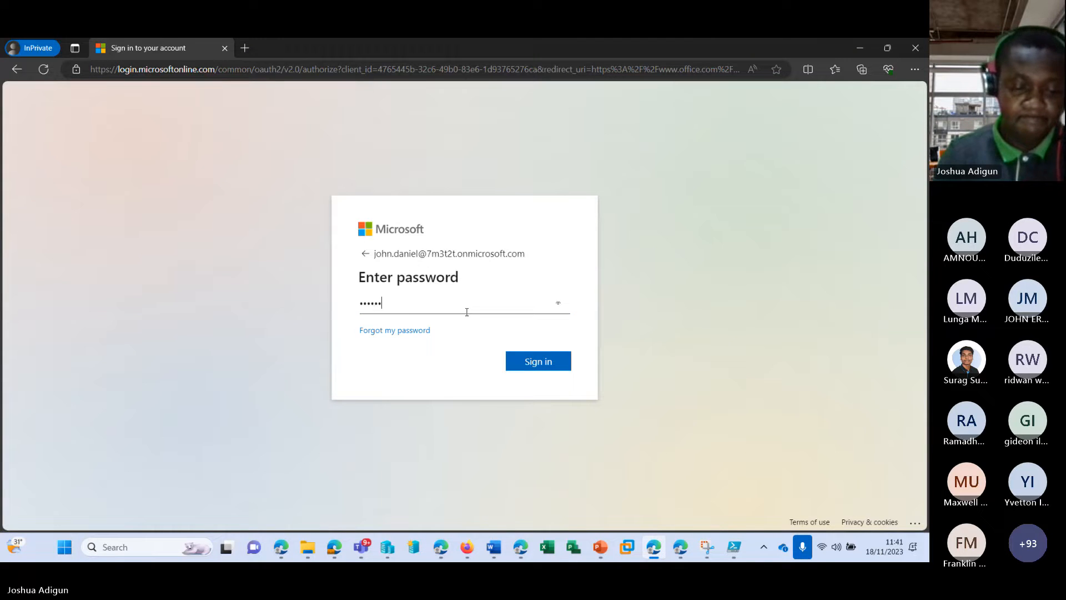
{"action": "type", "text": "••"}
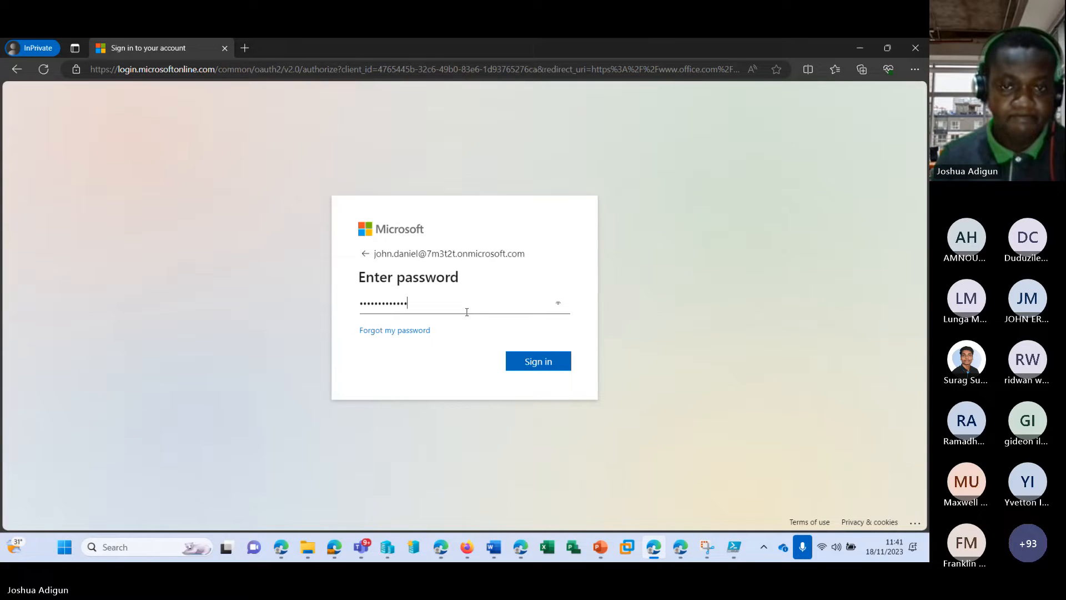
{"action": "left_click", "coordinate": [527, 361]}
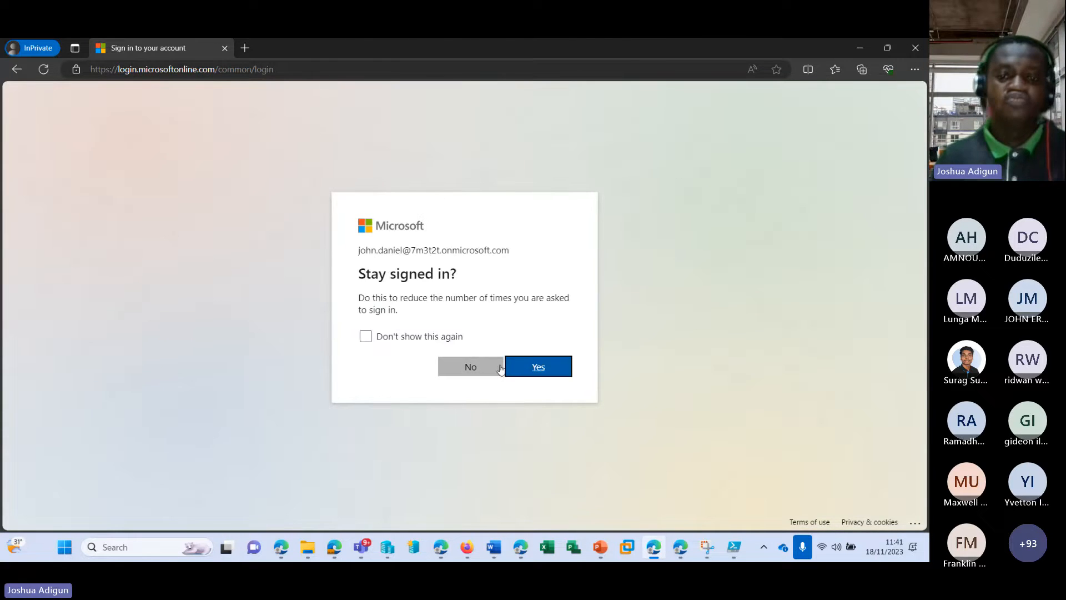
{"action": "left_click", "coordinate": [520, 364]}
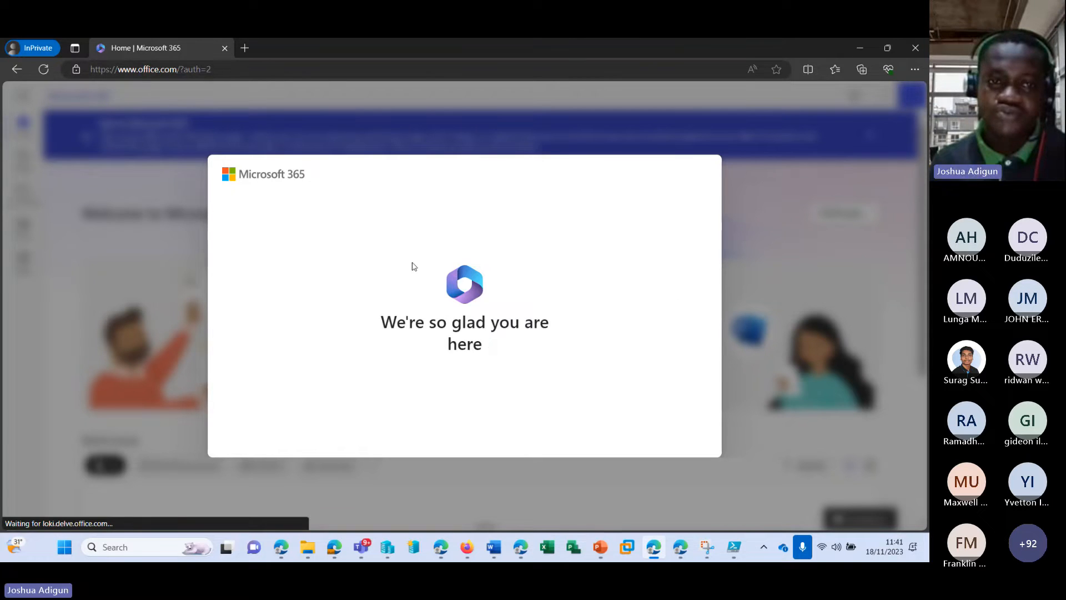
Dismiss the three welcome slides and open the user's account page via View account
{"action": "left_click", "coordinate": [743, 309]}
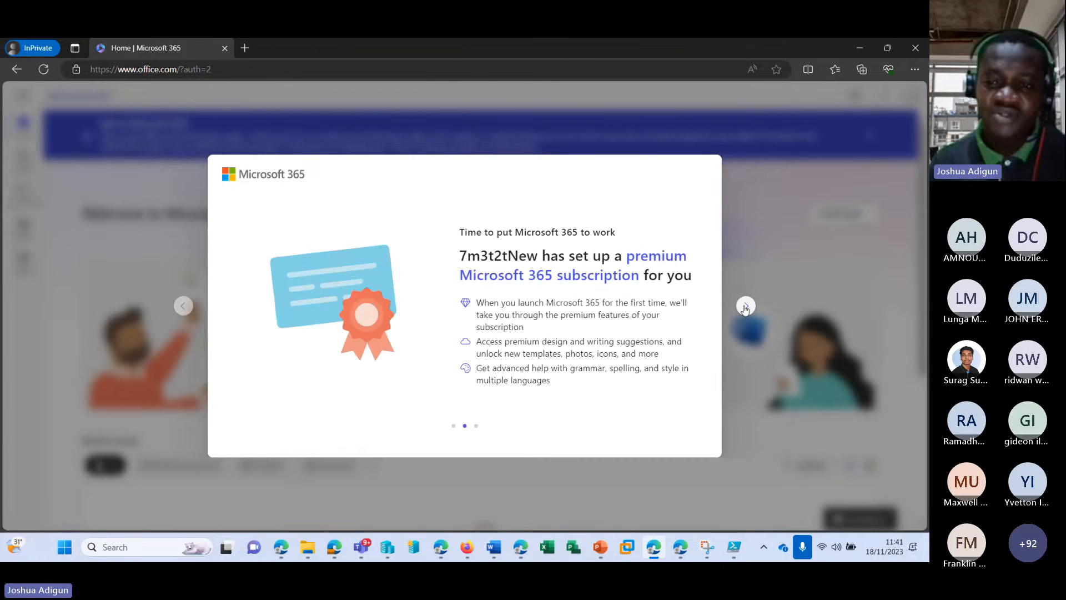
{"action": "left_click", "coordinate": [742, 309]}
{"action": "left_click", "coordinate": [744, 307]}
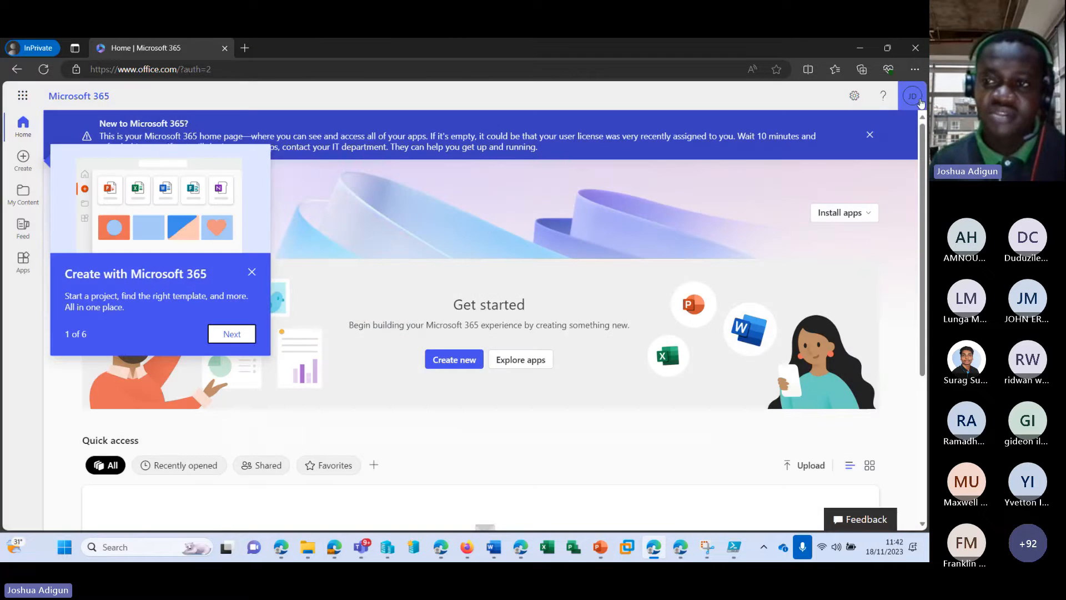
{"action": "left_click", "coordinate": [912, 96]}
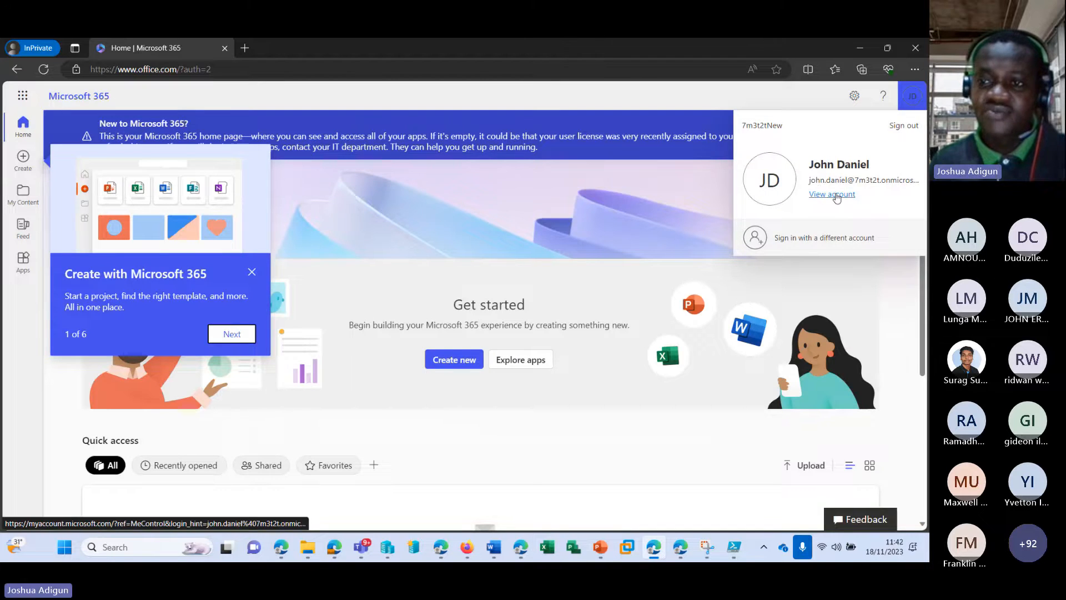
{"action": "left_click", "coordinate": [836, 195]}
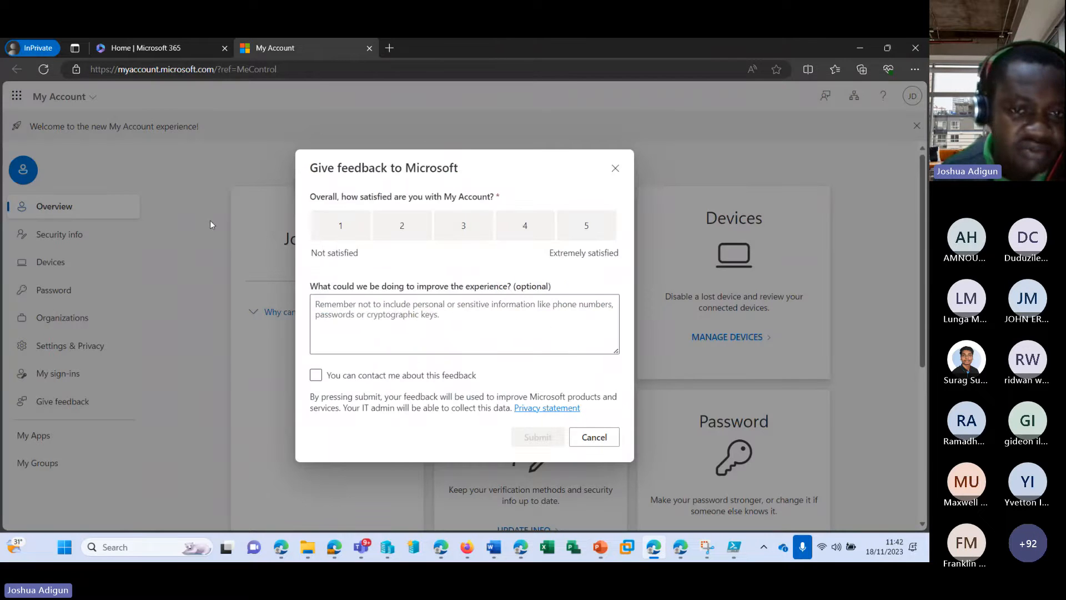
Dismiss the feedback prompt and go to the Security info page in My Account
{"action": "left_click", "coordinate": [615, 167]}
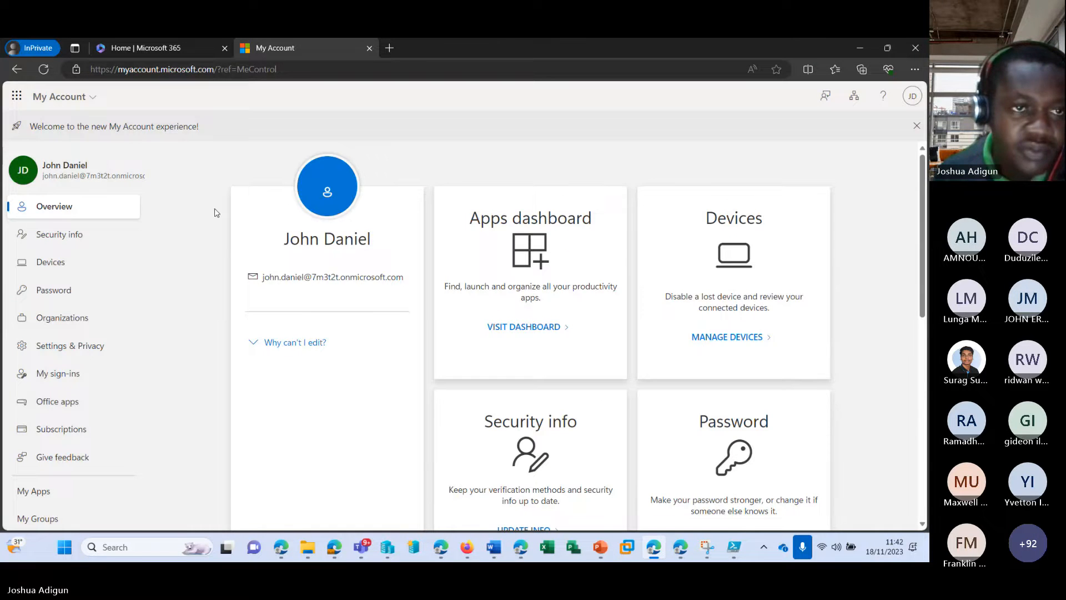
{"action": "scroll", "coordinate": [215, 212], "scroll_direction": "down", "scroll_amount": 4}
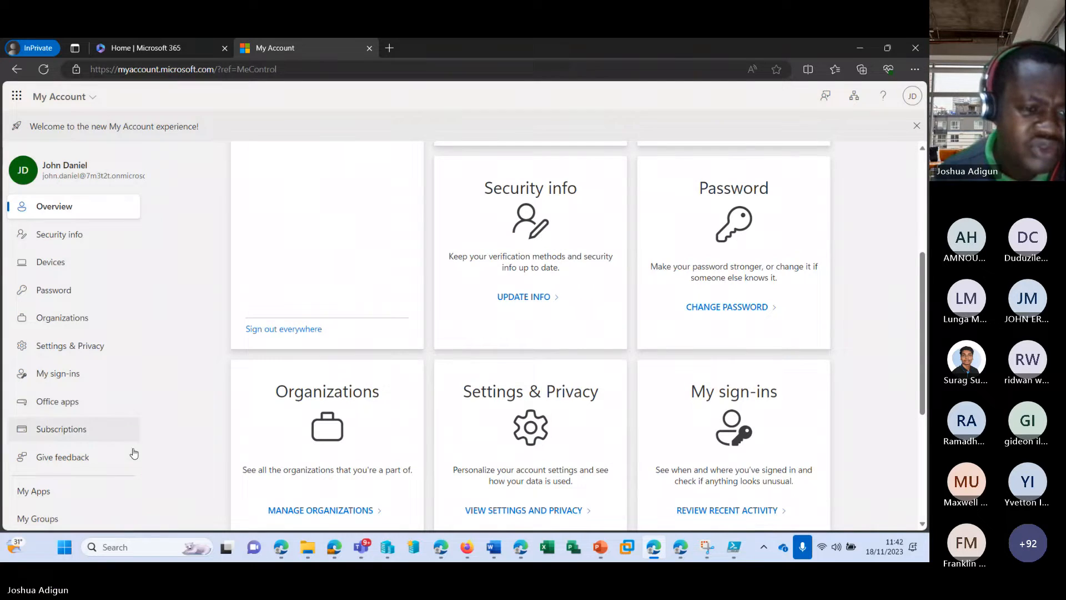
{"action": "left_click", "coordinate": [68, 238]}
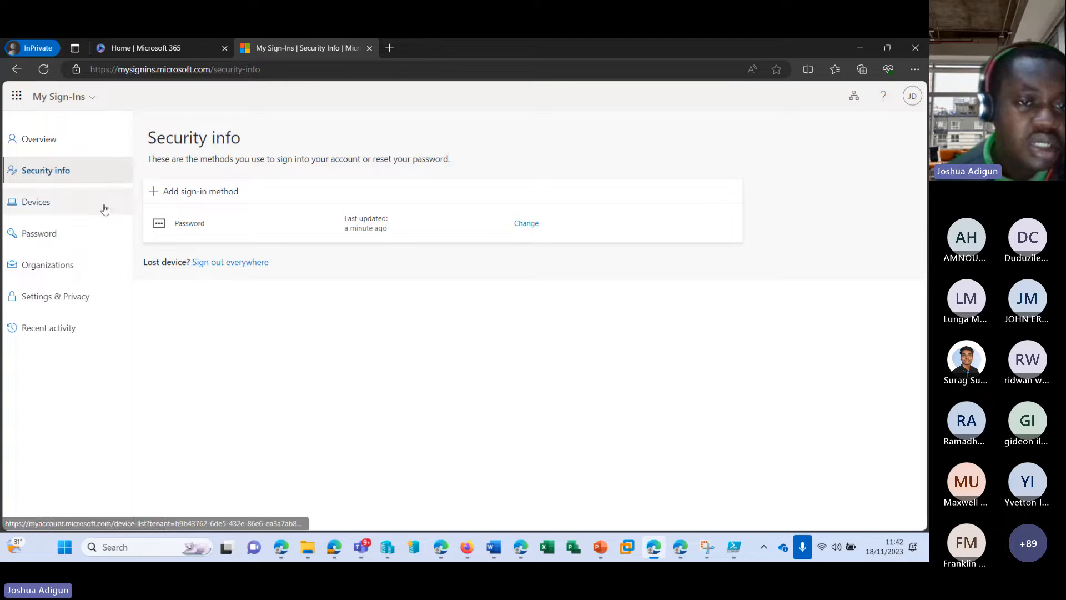
Try adding a Phone, then an Authenticator app sign-in method, cancel, and view the password page
{"action": "left_click", "coordinate": [197, 195]}
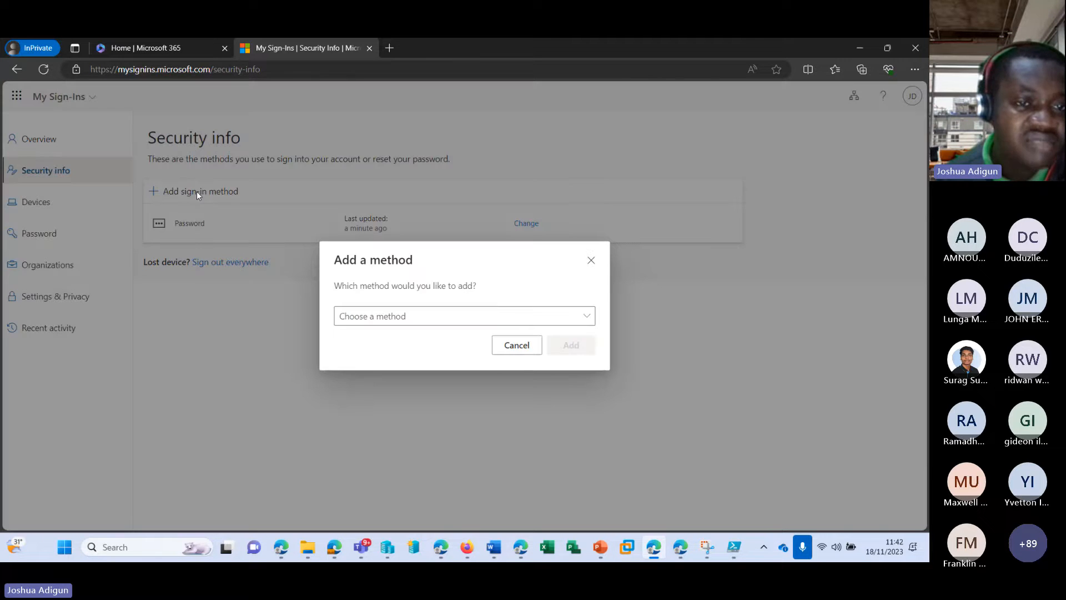
{"action": "left_click", "coordinate": [443, 319]}
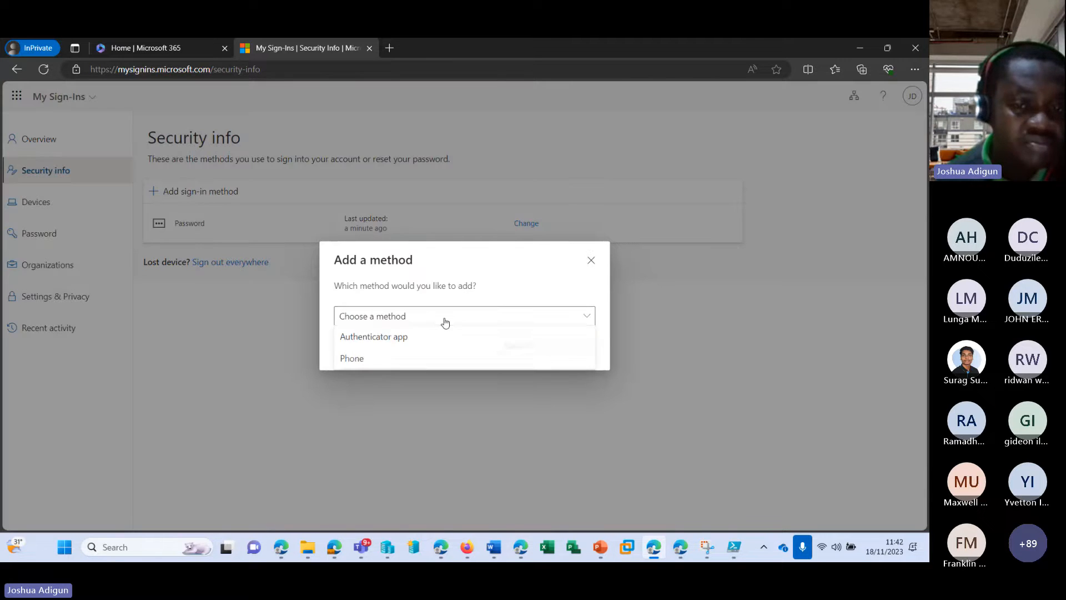
{"action": "left_click", "coordinate": [383, 359]}
{"action": "left_click", "coordinate": [394, 317]}
{"action": "left_click", "coordinate": [392, 338]}
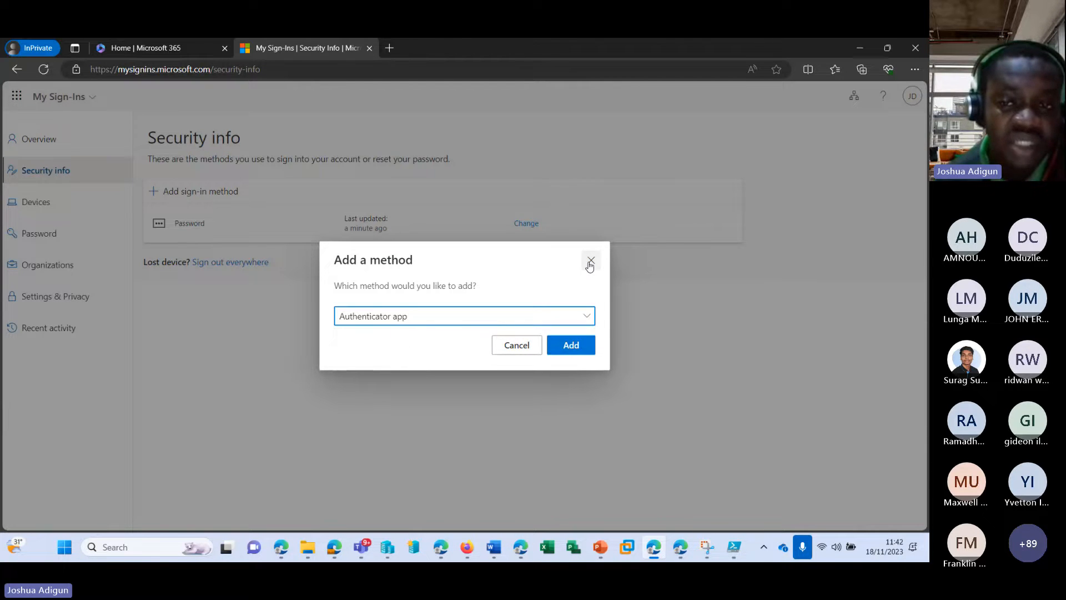
{"action": "left_click", "coordinate": [590, 261]}
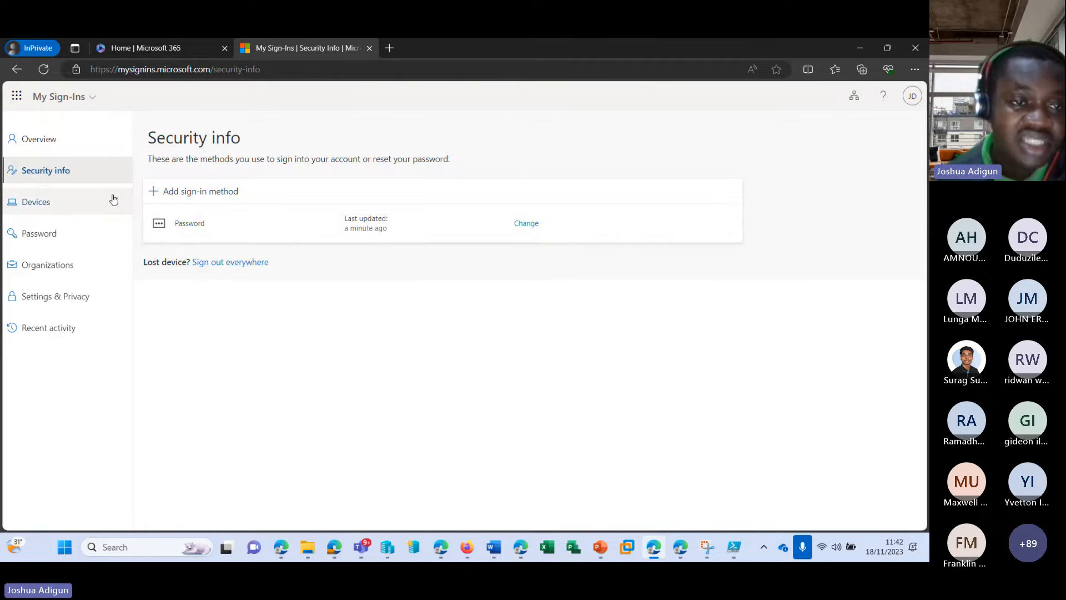
{"action": "left_click", "coordinate": [35, 233]}
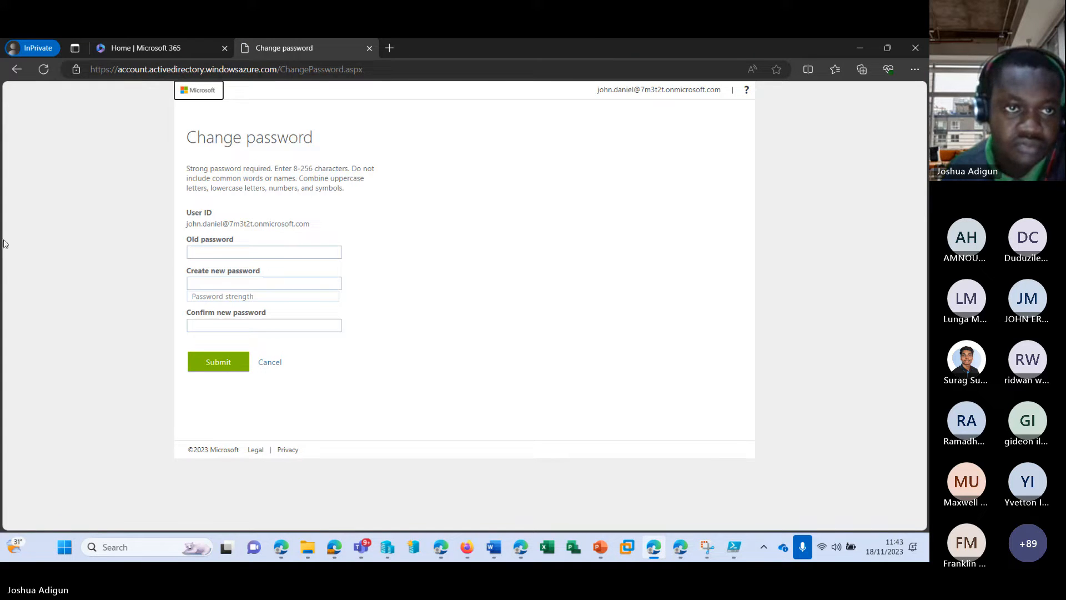
{"action": "left_click", "coordinate": [16, 70]}
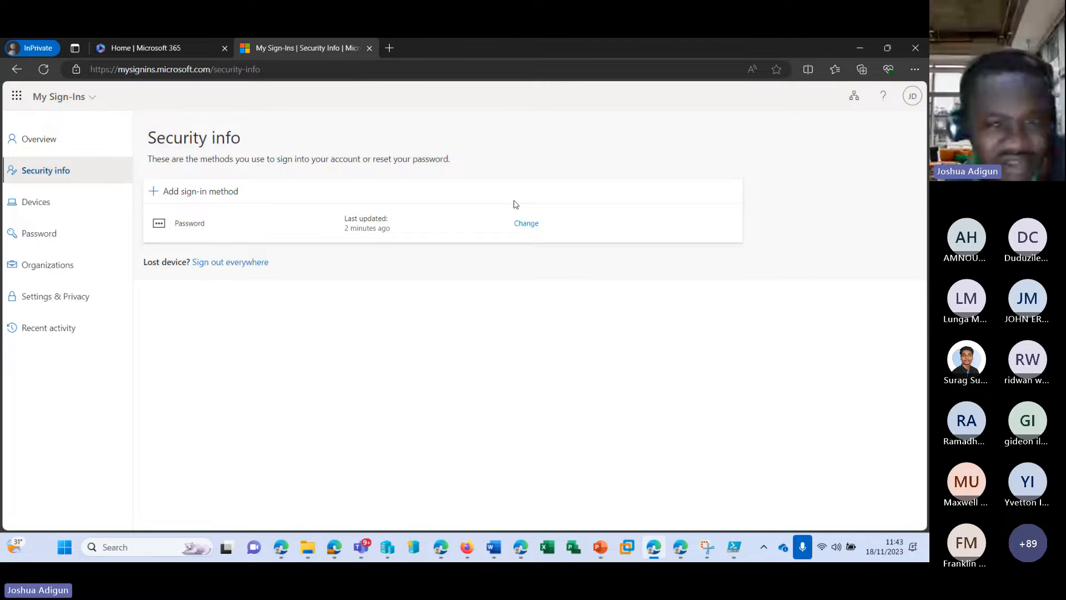
Return to the admin center, close the password reset confirmation, and open Contacts
{"action": "left_click", "coordinate": [857, 49]}
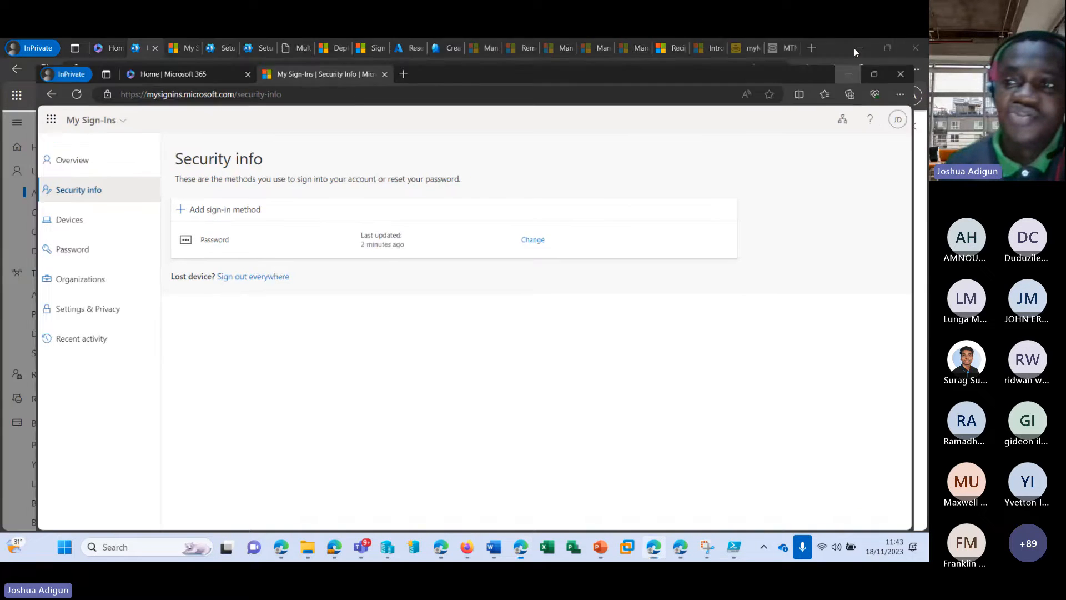
{"action": "left_click", "coordinate": [912, 126]}
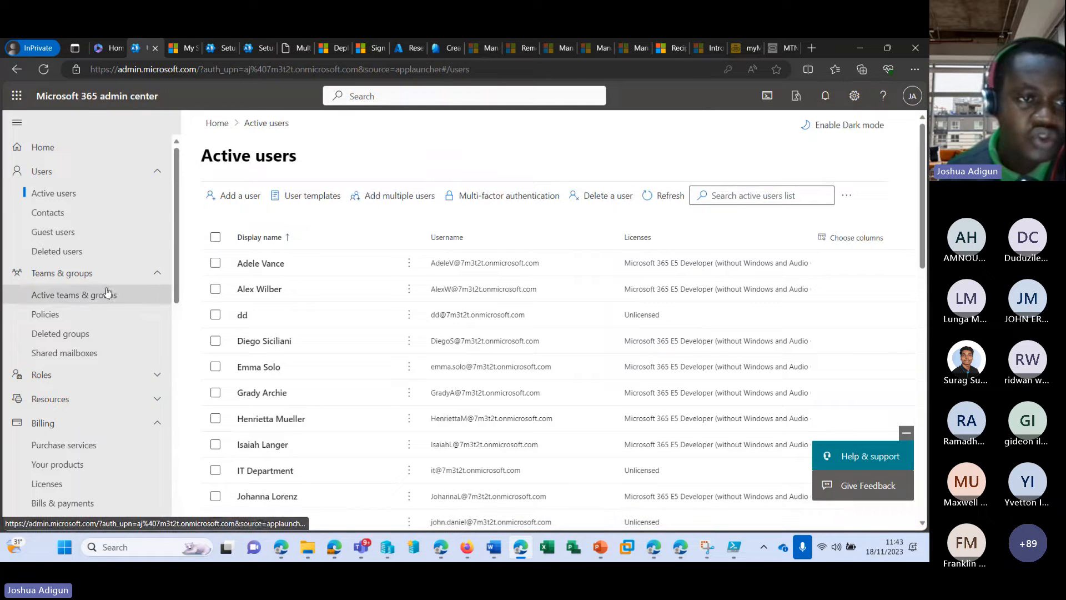
{"action": "left_click", "coordinate": [65, 215]}
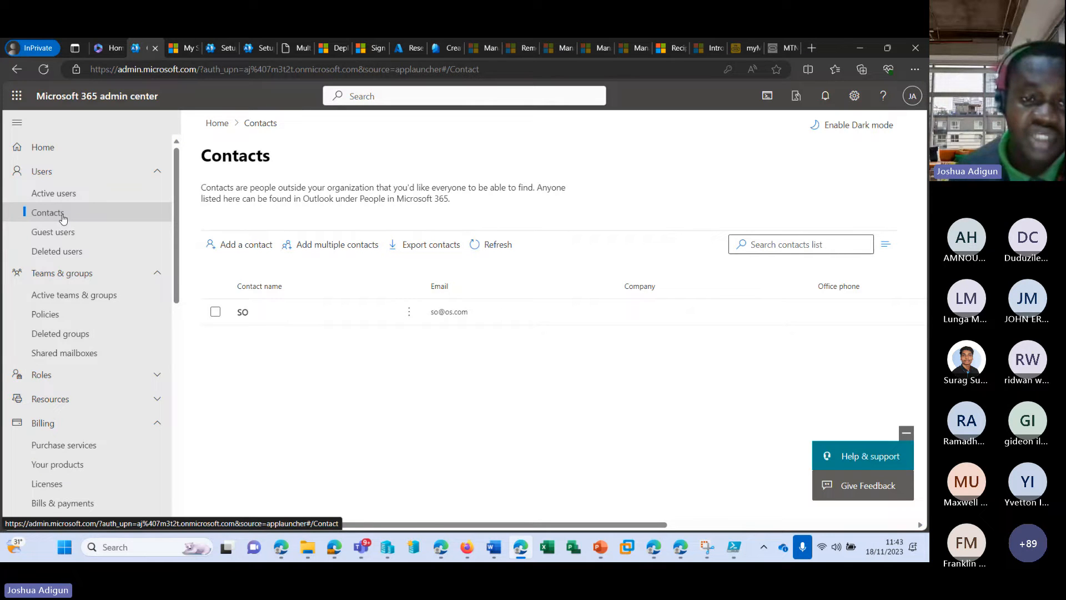
Open the Add a contact form and look over its empty fields and profile details
{"action": "left_click", "coordinate": [250, 245]}
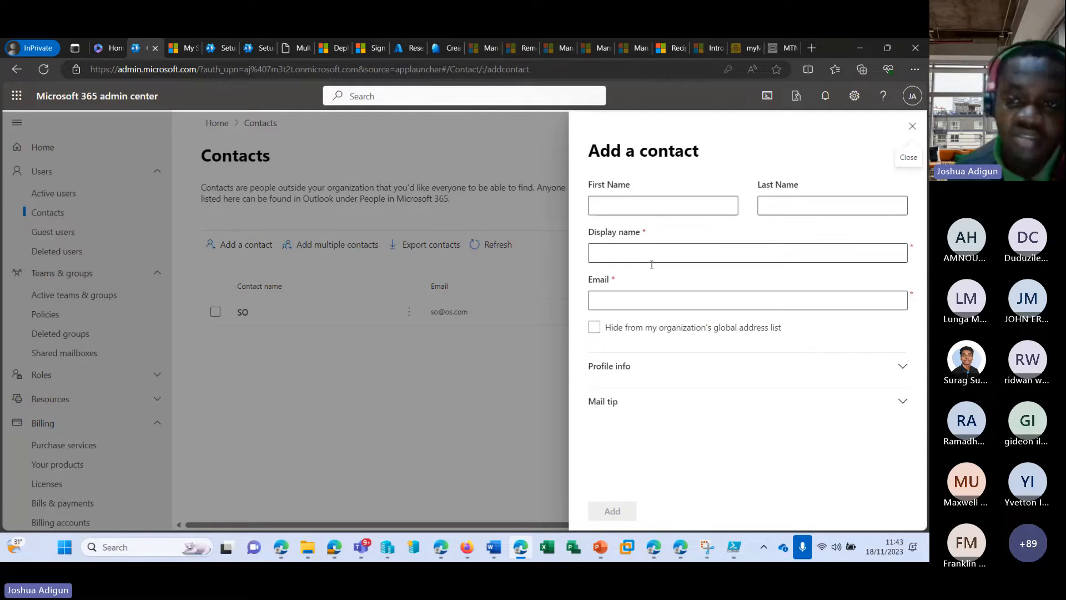
{"action": "left_click", "coordinate": [631, 296]}
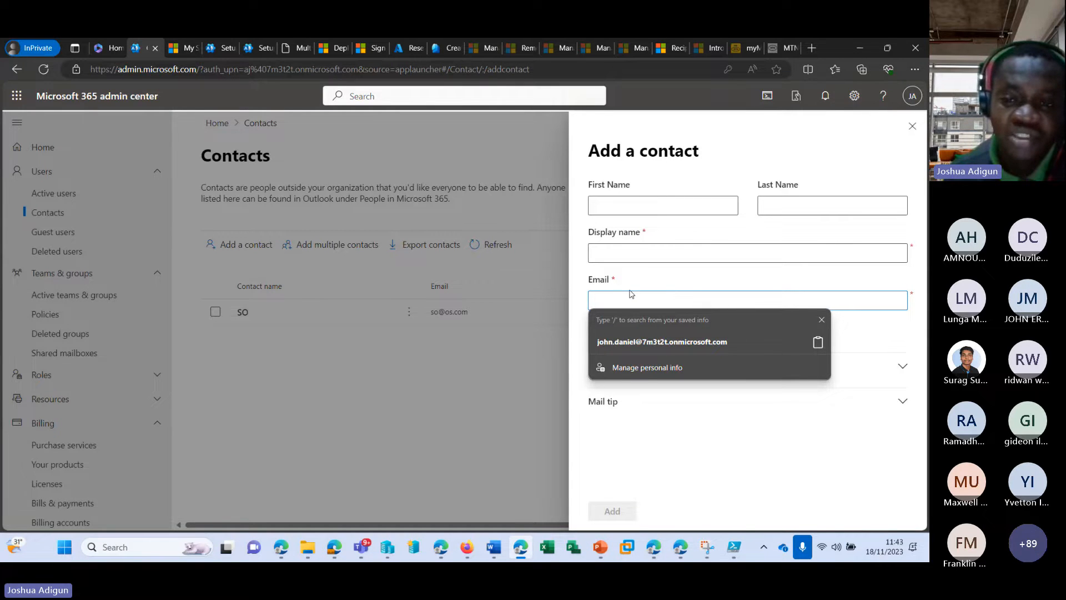
{"action": "left_click", "coordinate": [821, 320]}
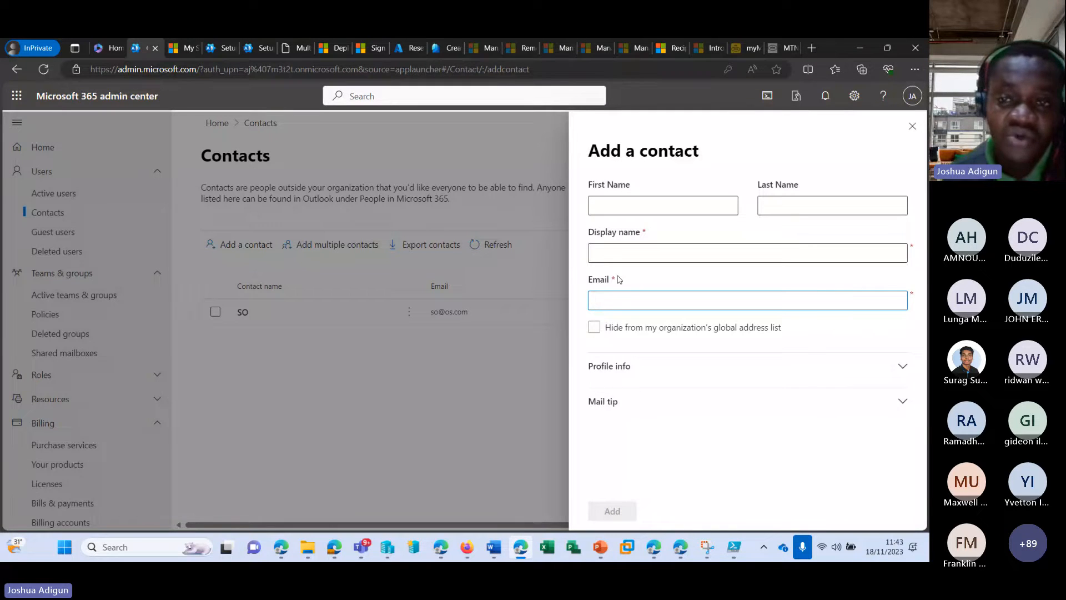
{"action": "left_click", "coordinate": [639, 206]}
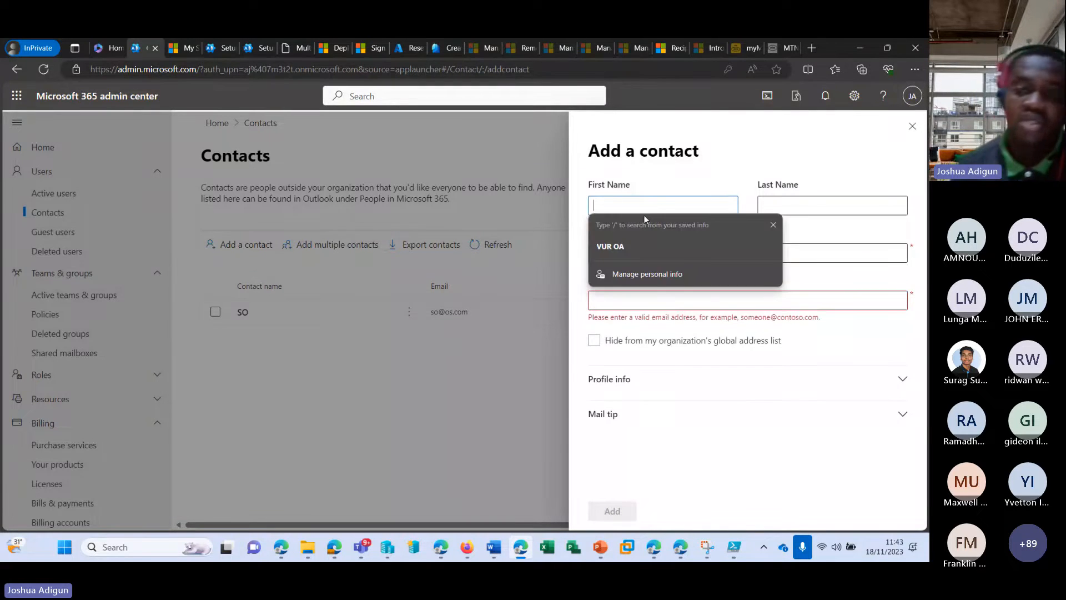
{"action": "left_click", "coordinate": [657, 385]}
{"action": "scroll", "coordinate": [646, 419], "scroll_direction": "down", "scroll_amount": 4}
{"action": "scroll", "coordinate": [647, 419], "scroll_direction": "down", "scroll_amount": 2}
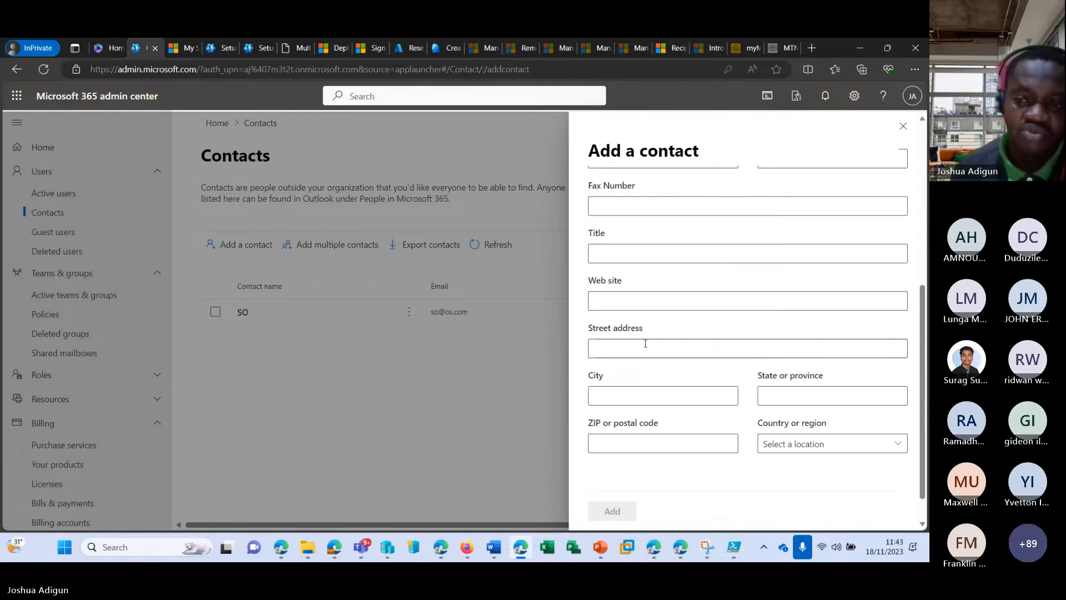
{"action": "scroll", "coordinate": [729, 308], "scroll_direction": "up", "scroll_amount": 8}
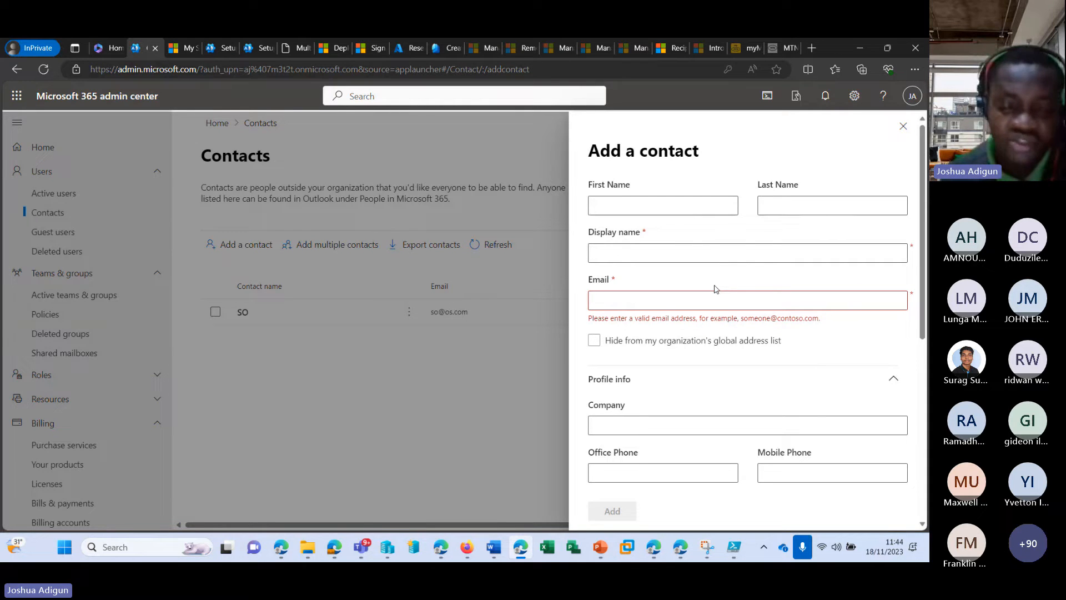
Enter the contact's first name, last name and onmicrosoft.com e-mail address, then click Add
{"action": "left_click", "coordinate": [654, 206]}
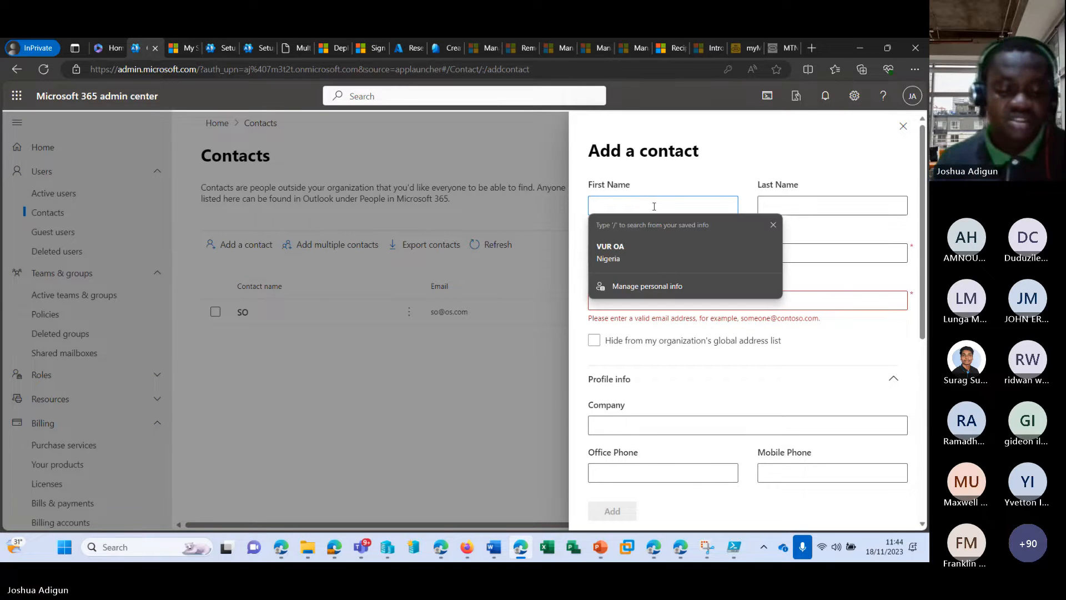
{"action": "type", "text": "chairmo"}
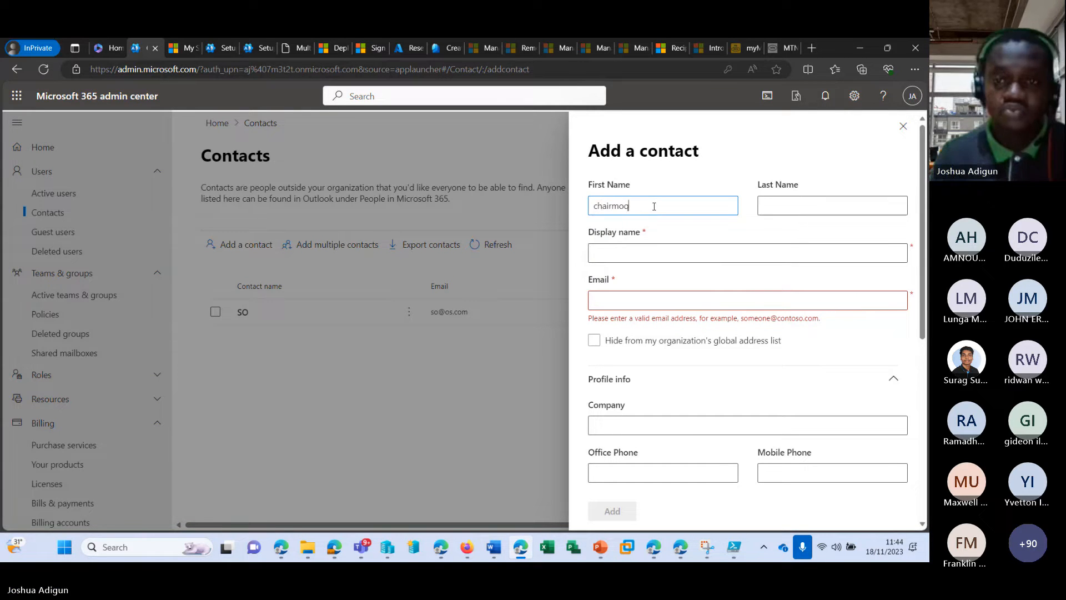
{"action": "key", "text": "Tab"}
{"action": "type", "text": "chairmo"}
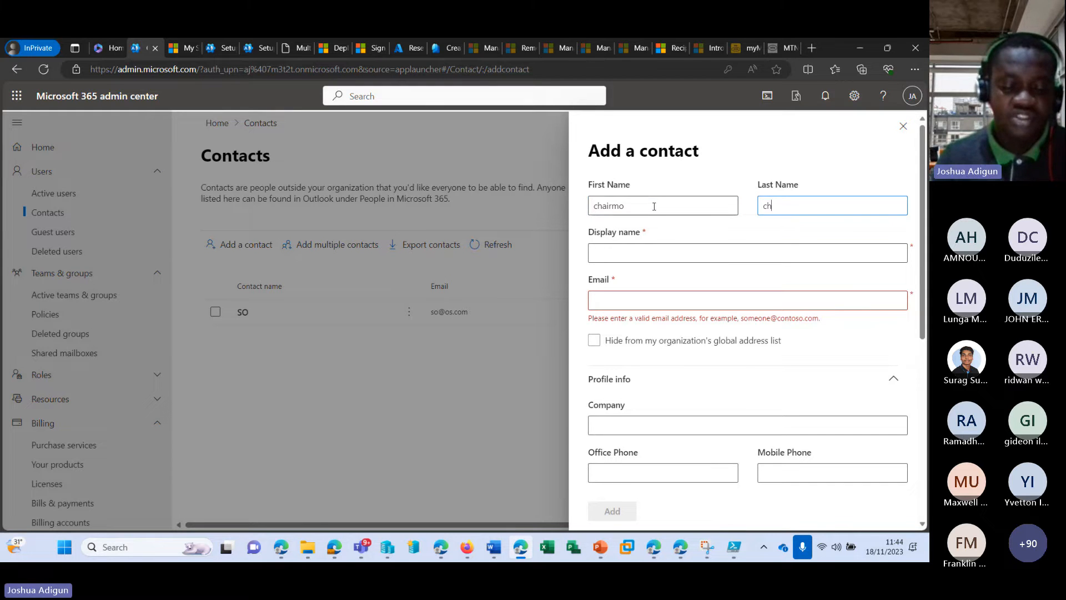
{"action": "key", "text": "Tab"}
{"action": "key", "text": "Tab"}
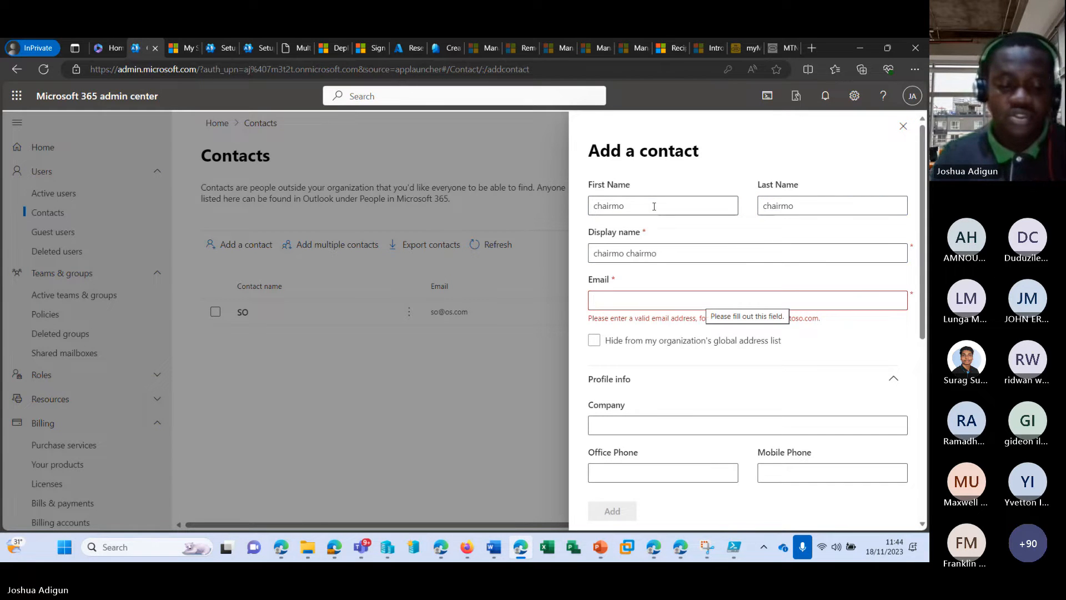
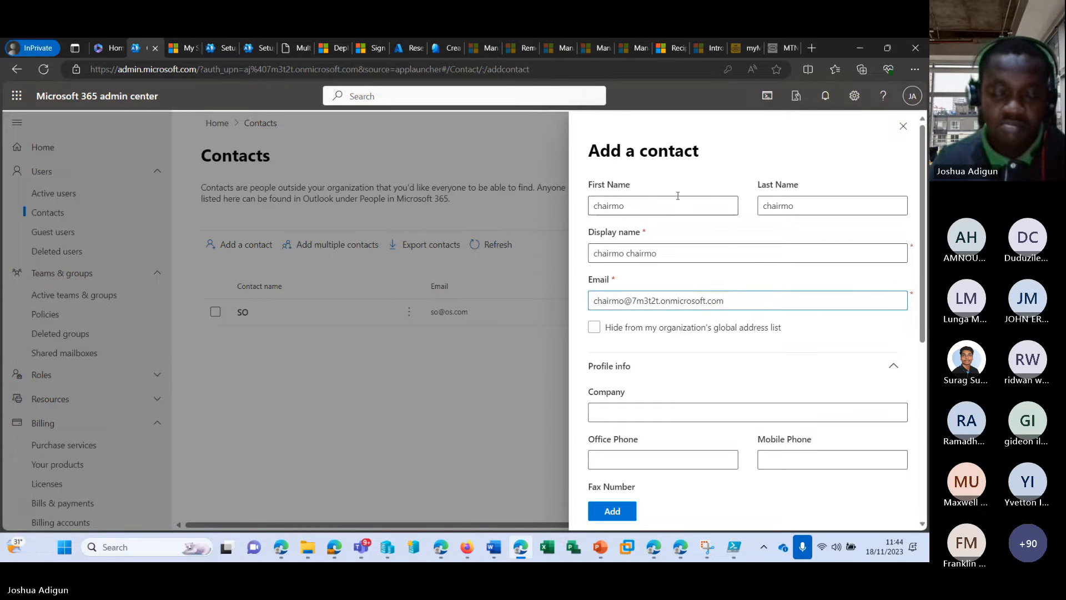
{"action": "left_click", "coordinate": [742, 336]}
{"action": "scroll", "coordinate": [716, 365], "scroll_direction": "down", "scroll_amount": 5}
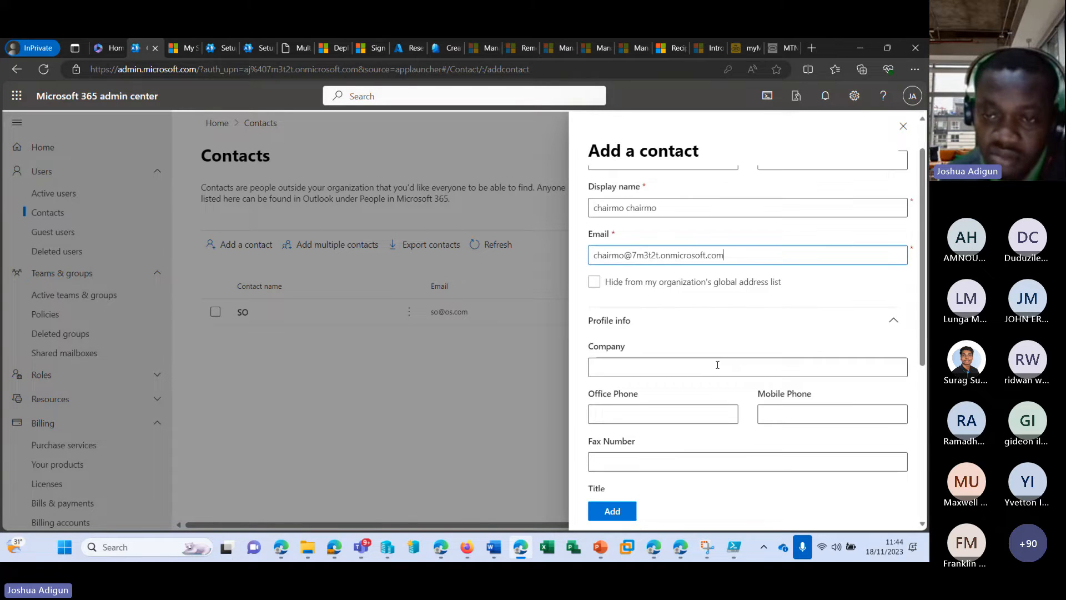
{"action": "left_click", "coordinate": [612, 510]}
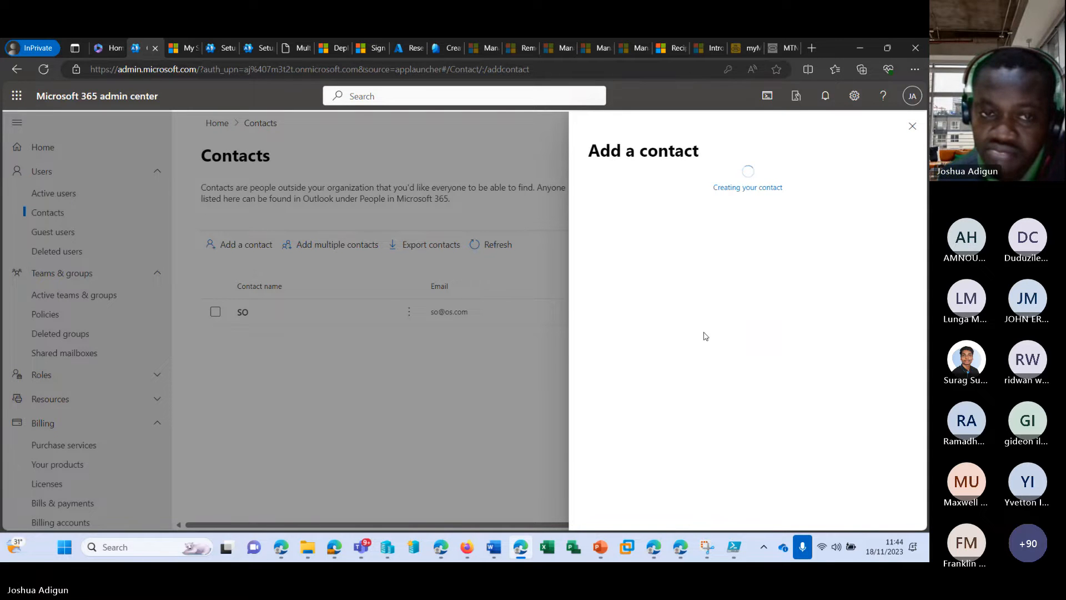
Close the Contact added confirmation and scroll the navigation down to Admin centers
{"action": "left_click", "coordinate": [911, 125]}
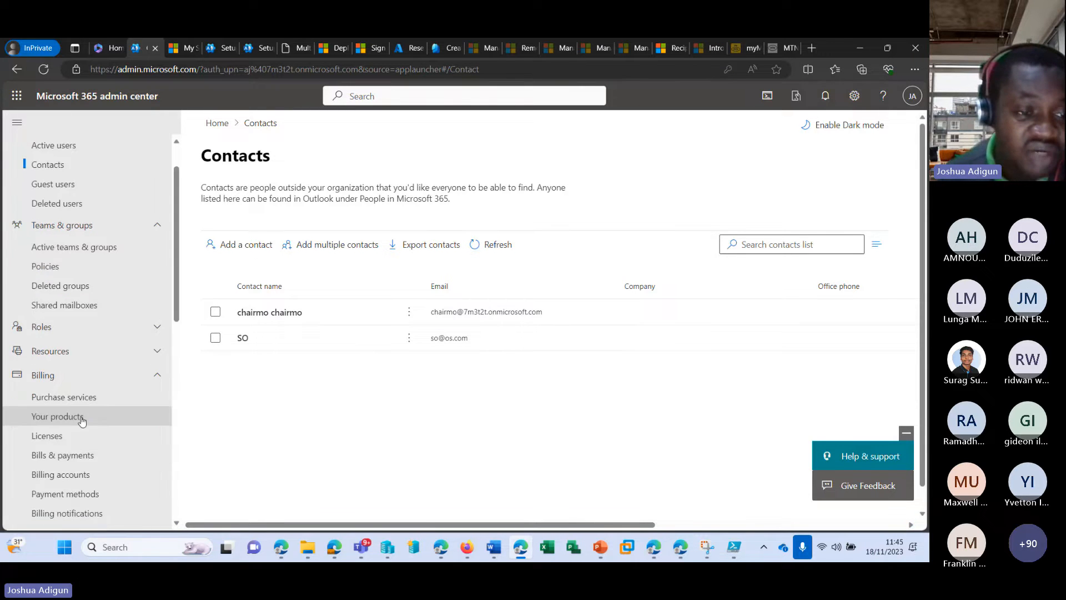
{"action": "scroll", "coordinate": [81, 416], "scroll_direction": "down", "scroll_amount": 5}
{"action": "scroll", "coordinate": [75, 388], "scroll_direction": "down", "scroll_amount": 5}
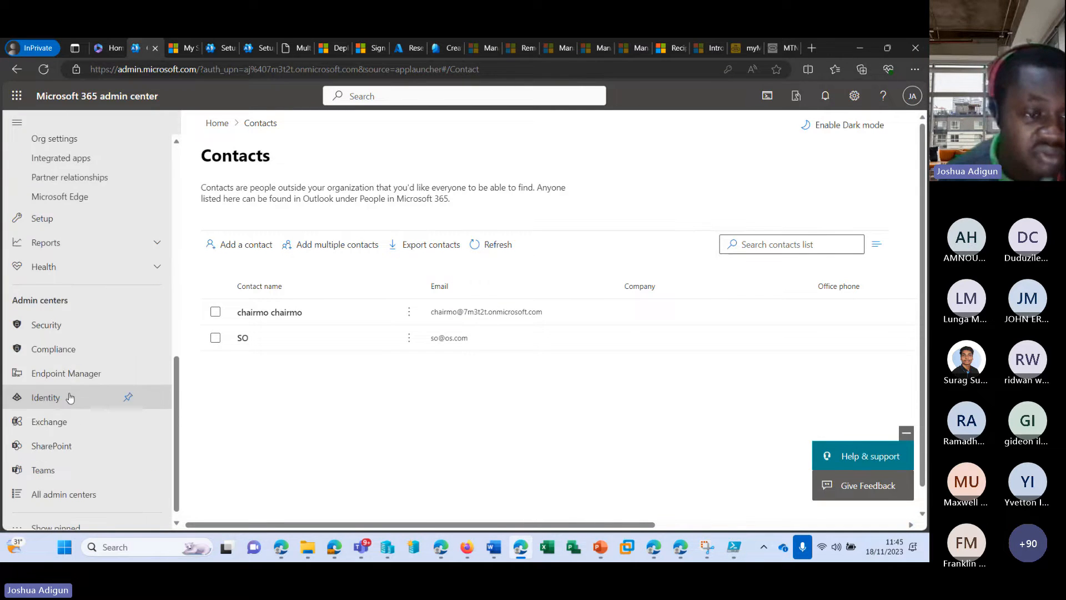
Check the three contacts in Exchange admin center, then open the existing contact's details
{"action": "left_click", "coordinate": [77, 412]}
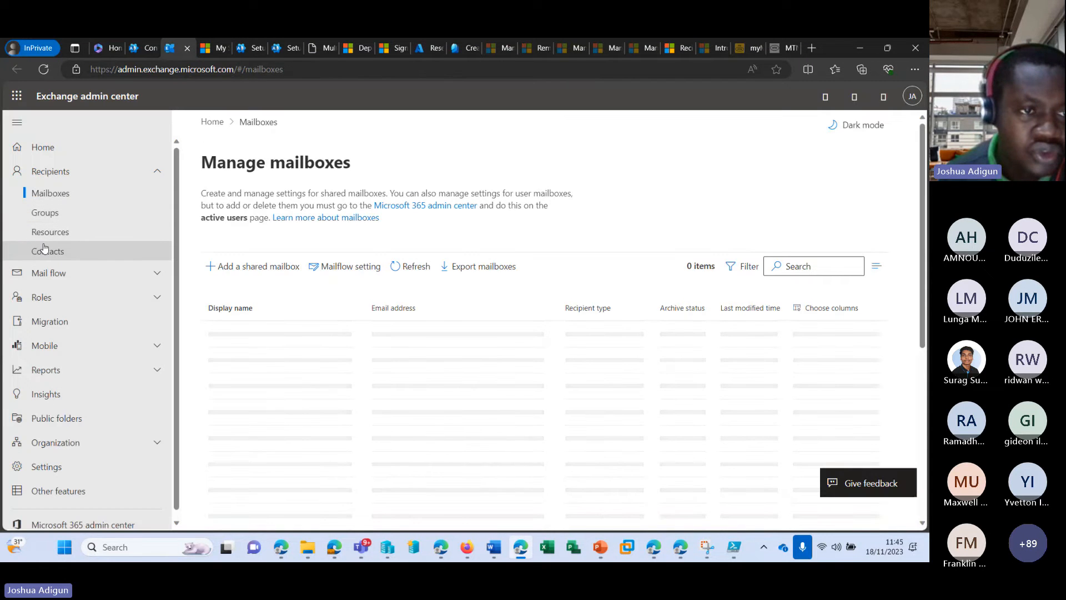
{"action": "left_click", "coordinate": [72, 253]}
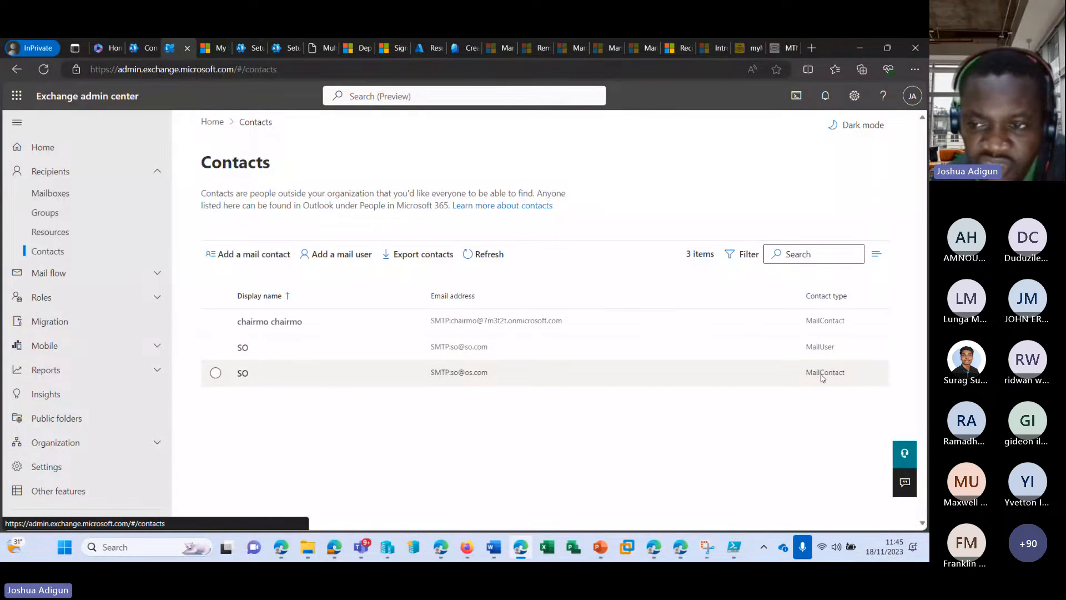
{"action": "left_click", "coordinate": [140, 47]}
{"action": "left_click", "coordinate": [245, 339]}
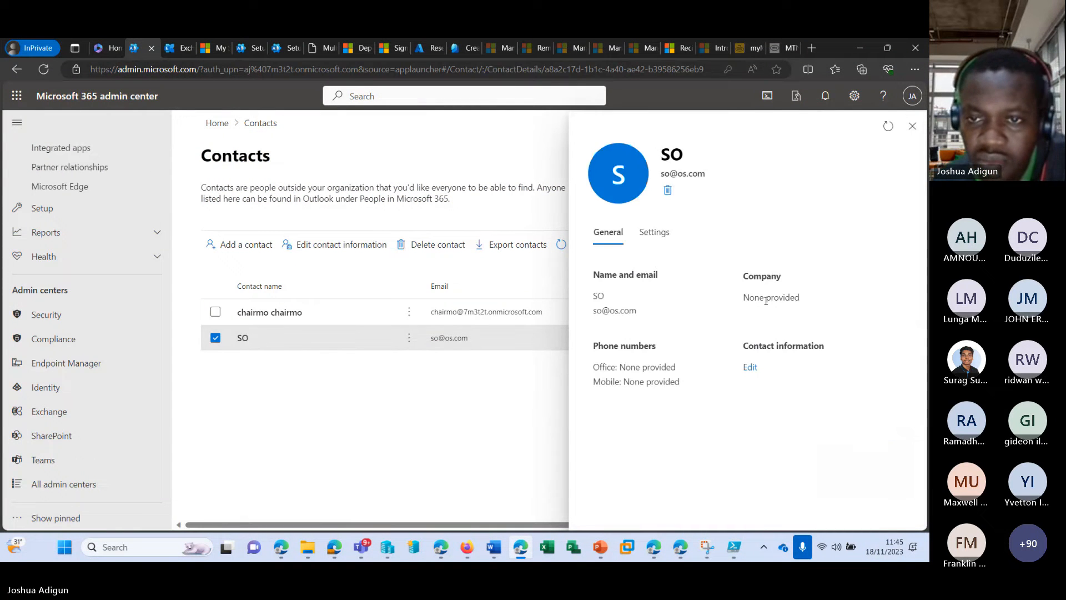
{"action": "left_click", "coordinate": [657, 233]}
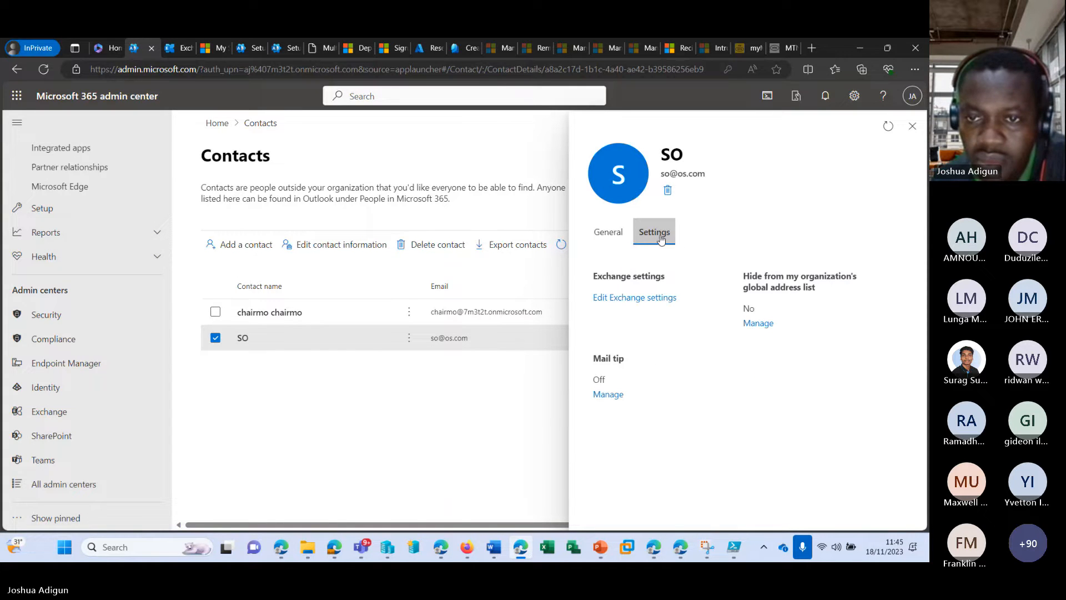
{"action": "left_click", "coordinate": [610, 233]}
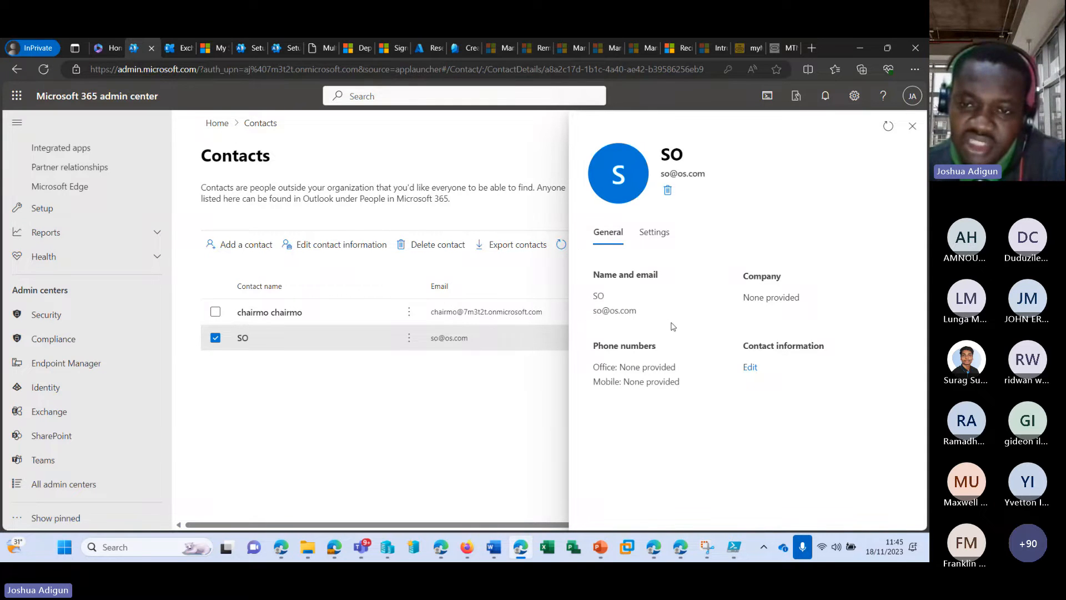
{"action": "left_click", "coordinate": [178, 48]}
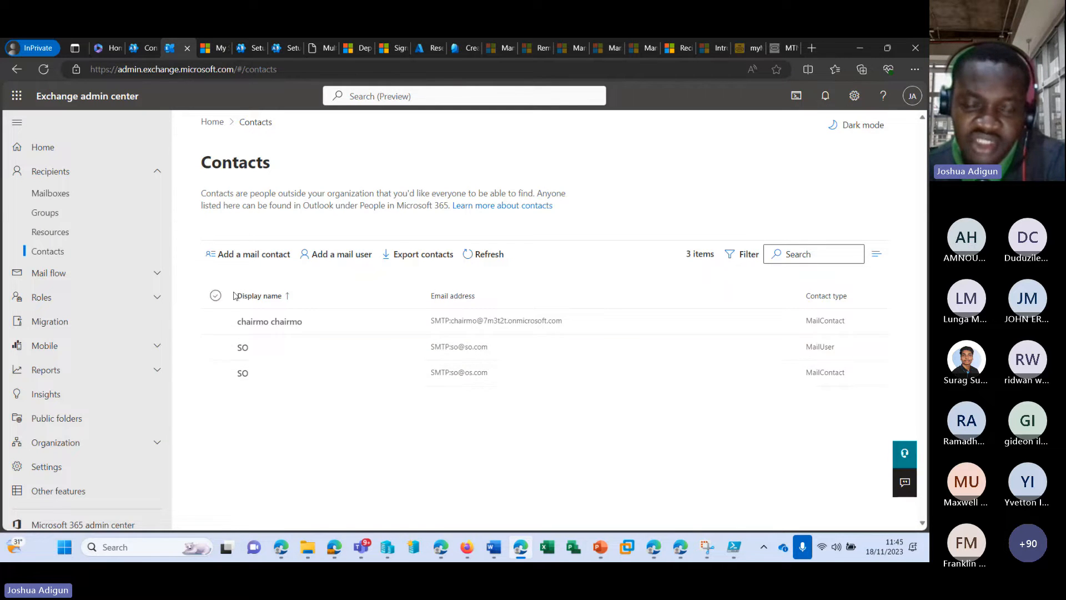
{"action": "left_click", "coordinate": [243, 348]}
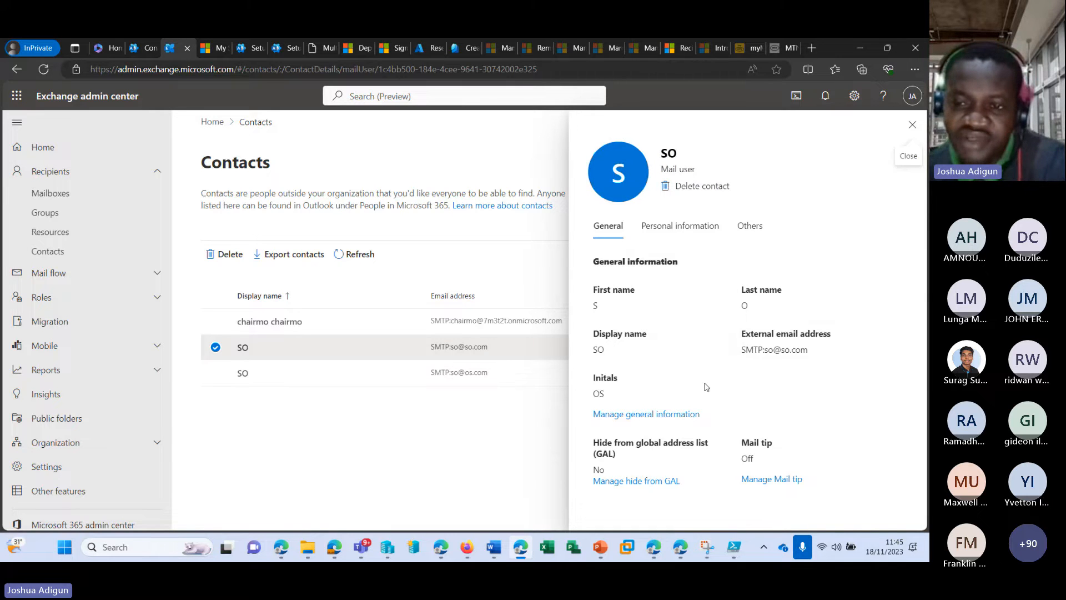
{"action": "left_click_drag", "start_coordinate": [741, 350], "coordinate": [831, 354]}
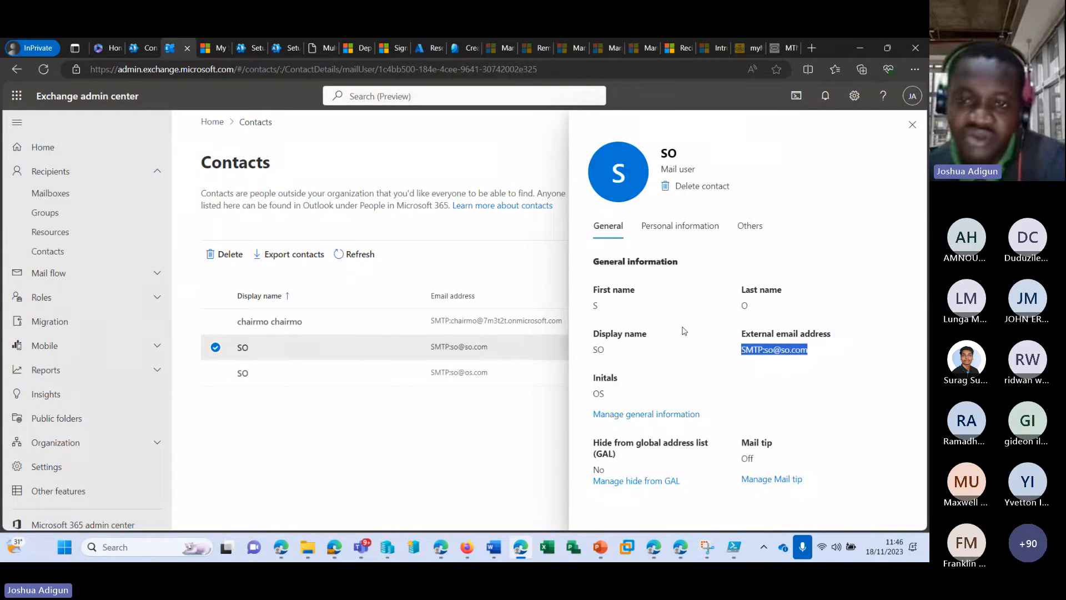
{"action": "left_click", "coordinate": [142, 47]}
{"action": "scroll", "coordinate": [80, 233], "scroll_direction": "up", "scroll_amount": 6}
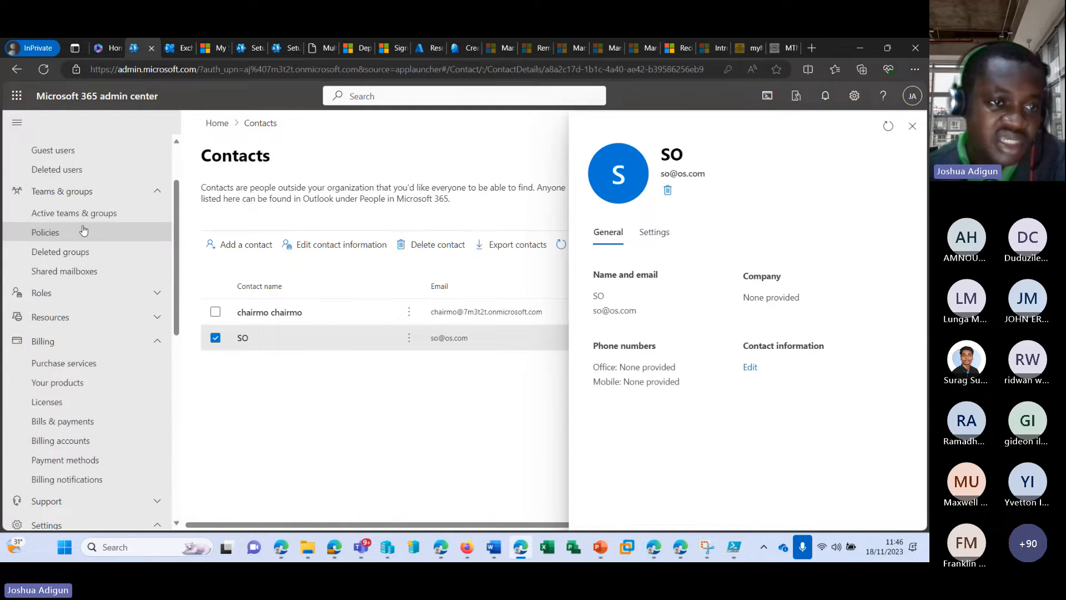
Look at an existing user's details under Active users, then go to Guest users
{"action": "left_click", "coordinate": [83, 194]}
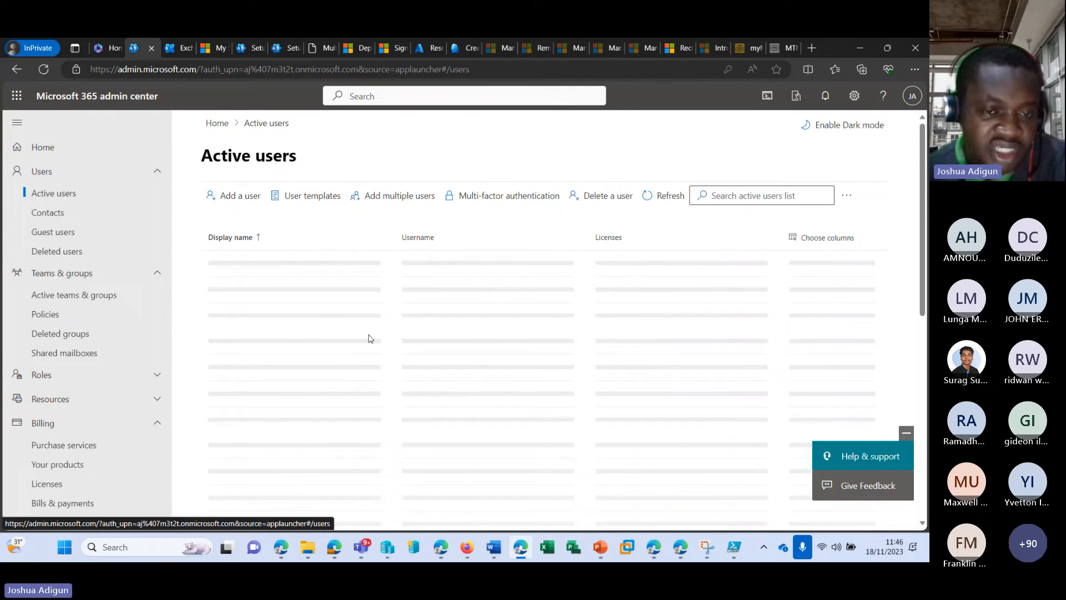
{"action": "scroll", "coordinate": [370, 340], "scroll_direction": "down", "scroll_amount": 2}
{"action": "scroll", "coordinate": [366, 342], "scroll_direction": "down", "scroll_amount": 10}
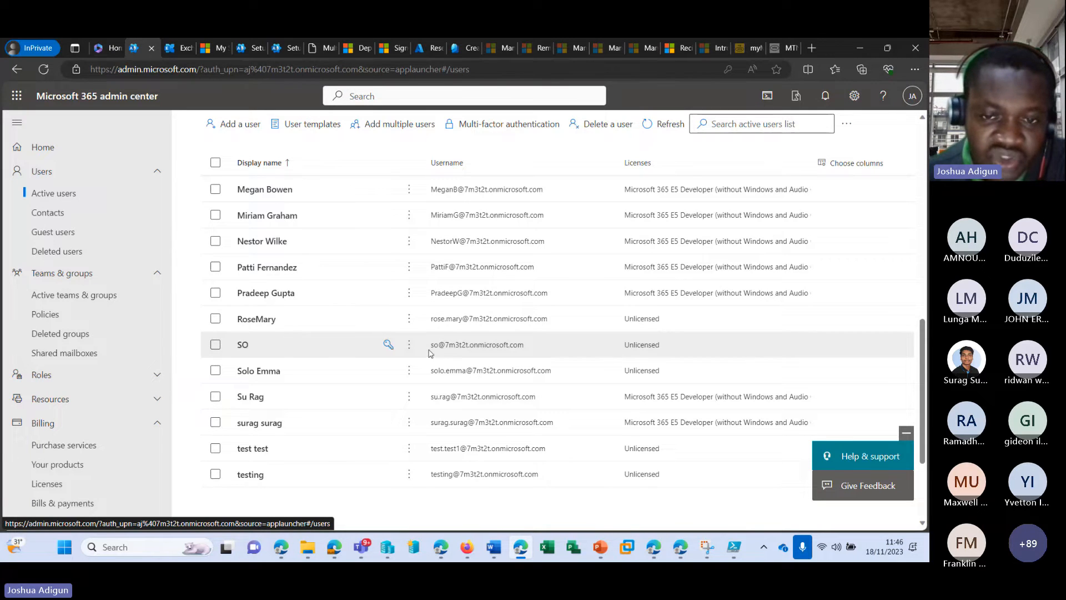
{"action": "left_click", "coordinate": [530, 347]}
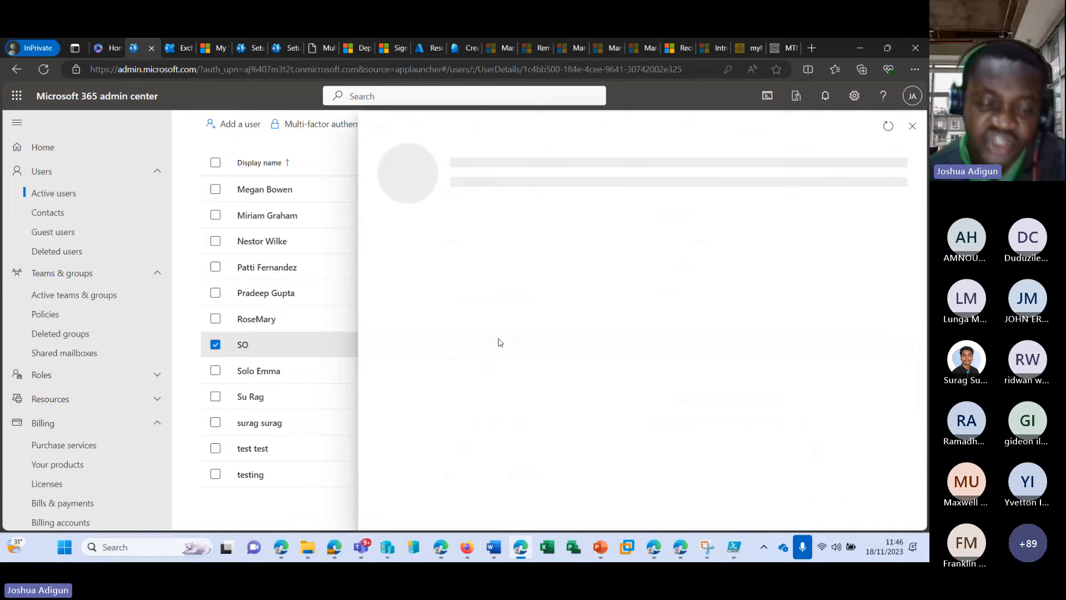
{"action": "left_click", "coordinate": [913, 126]}
{"action": "scroll", "coordinate": [318, 250], "scroll_direction": "up", "scroll_amount": 5}
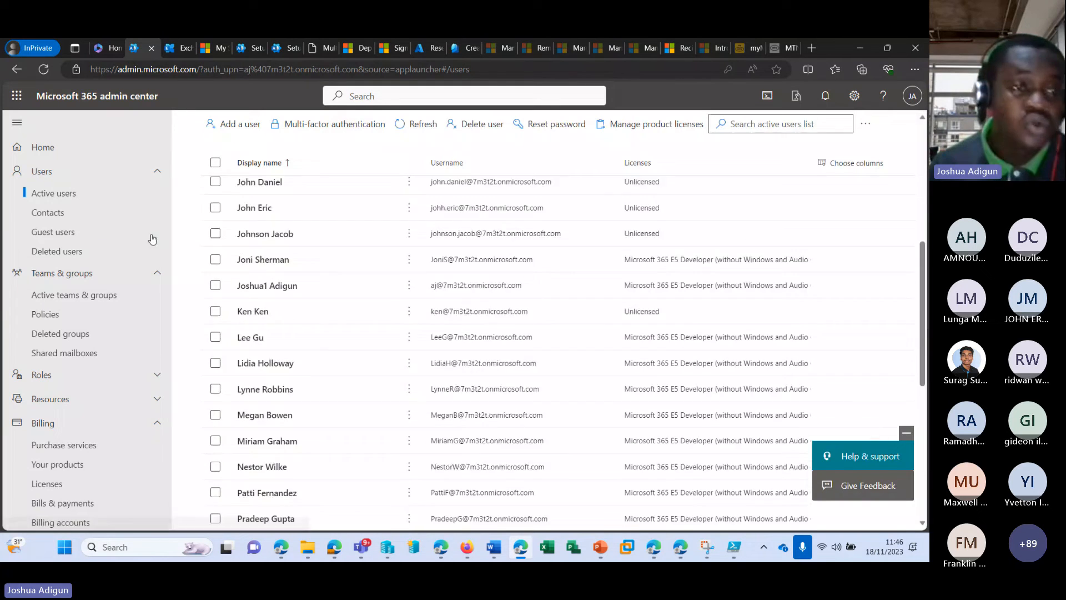
{"action": "left_click", "coordinate": [79, 235]}
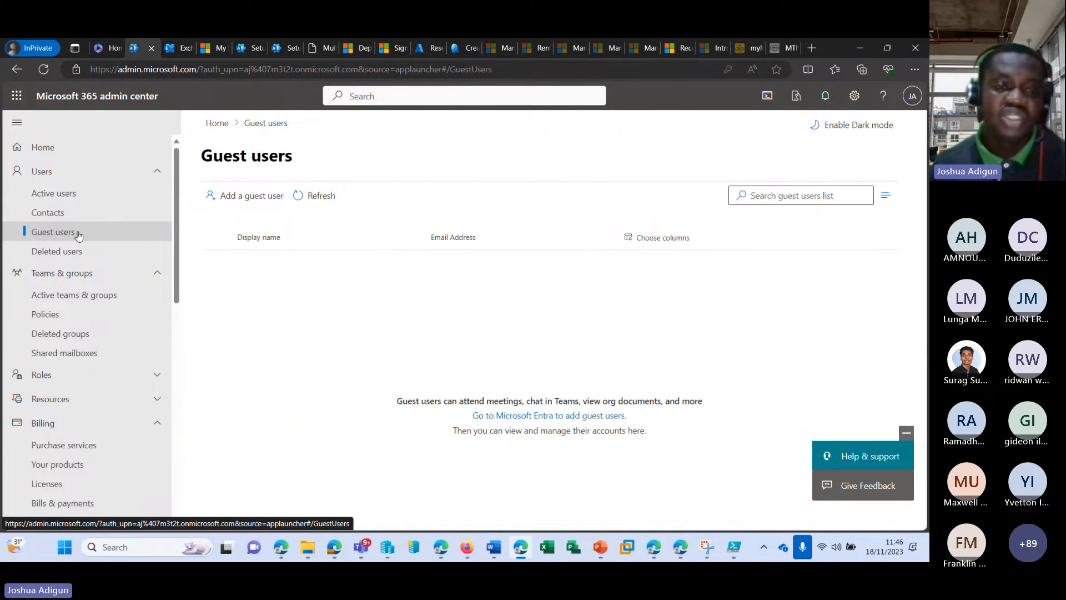
Start adding a guest user and sign in to Azure with the admin account
{"action": "left_click", "coordinate": [266, 197]}
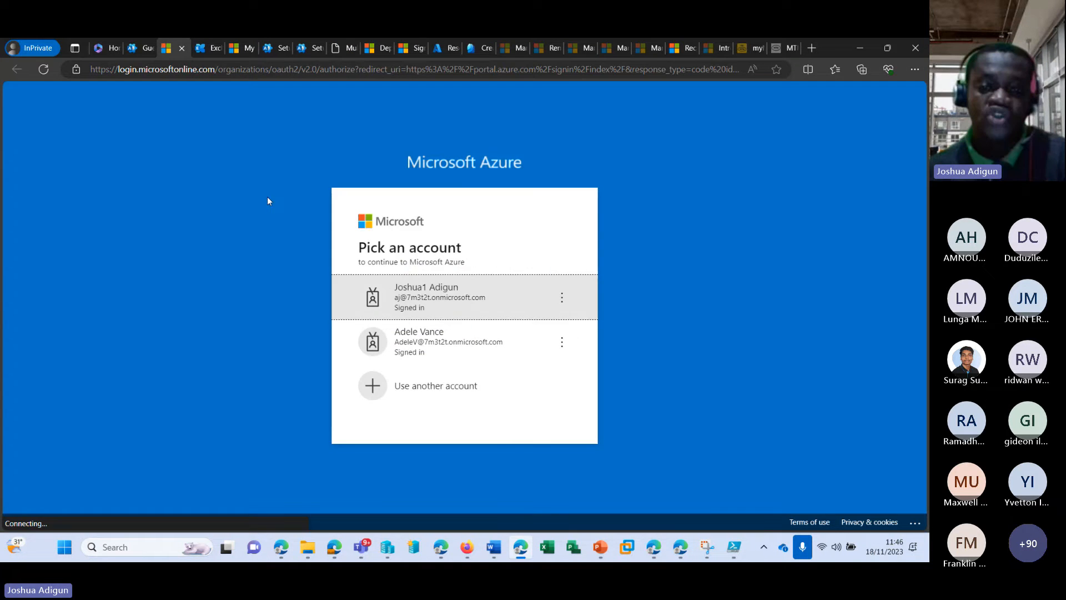
{"action": "left_click", "coordinate": [484, 292]}
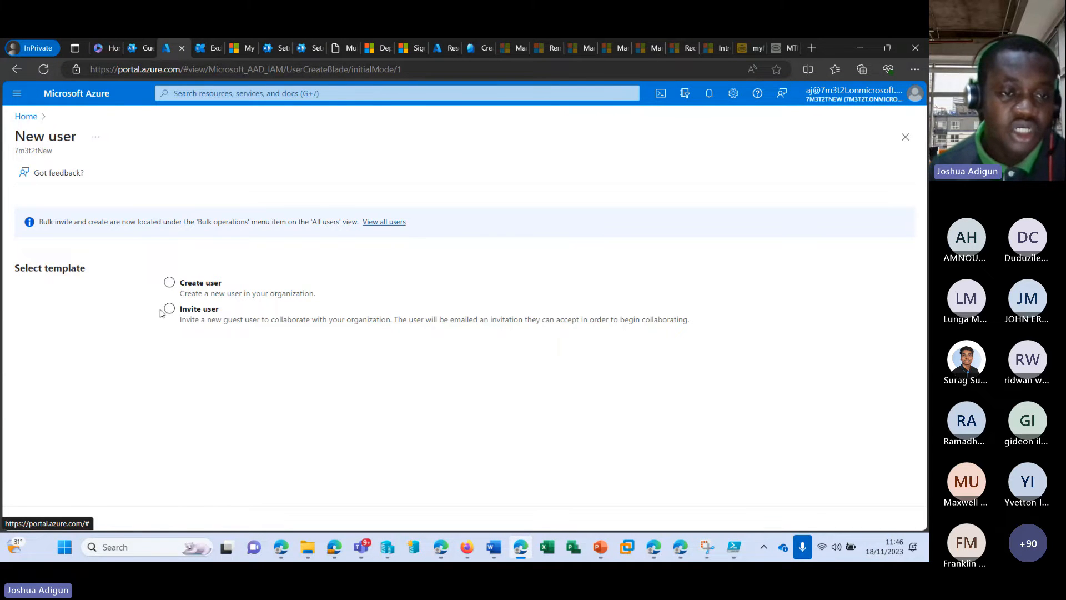
Choose Invite user and enter the guest's display name and e-mail address
{"action": "left_click", "coordinate": [170, 282]}
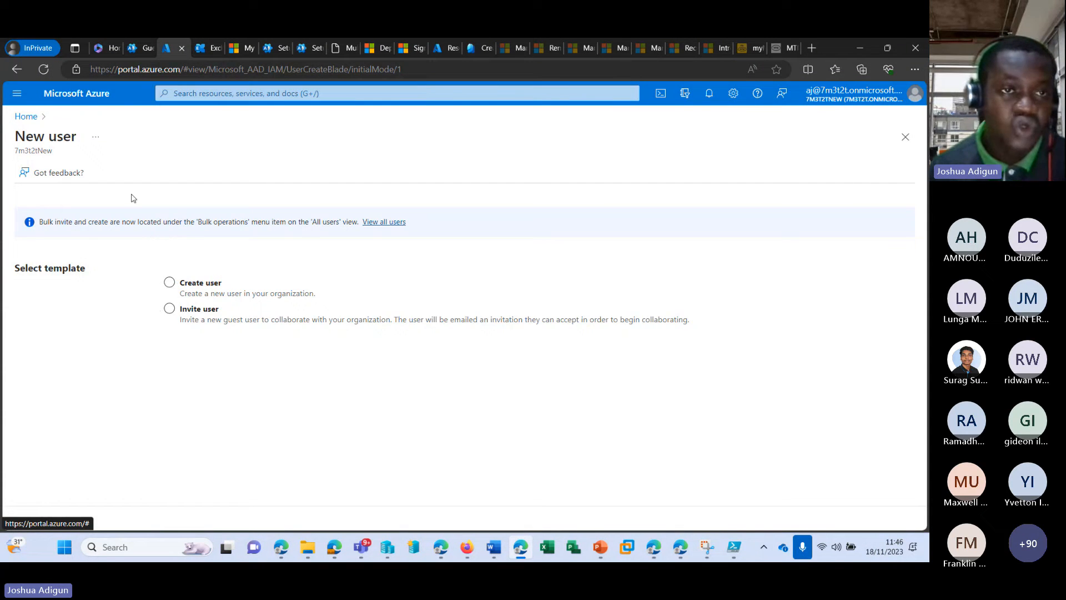
{"action": "left_click", "coordinate": [170, 311]}
{"action": "scroll", "coordinate": [240, 340], "scroll_direction": "down", "scroll_amount": 2}
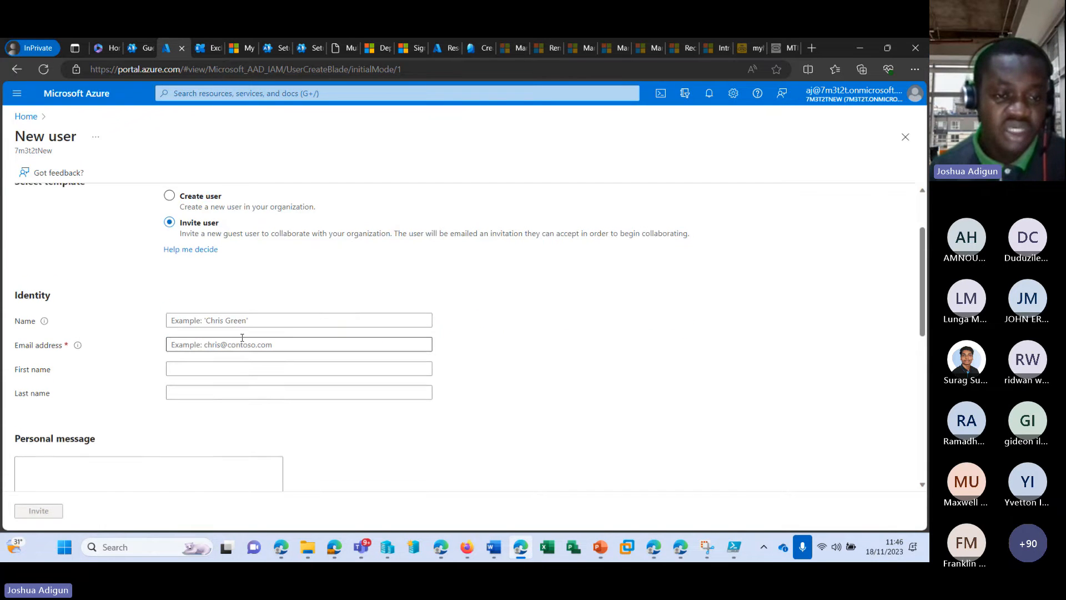
{"action": "left_click", "coordinate": [245, 315]}
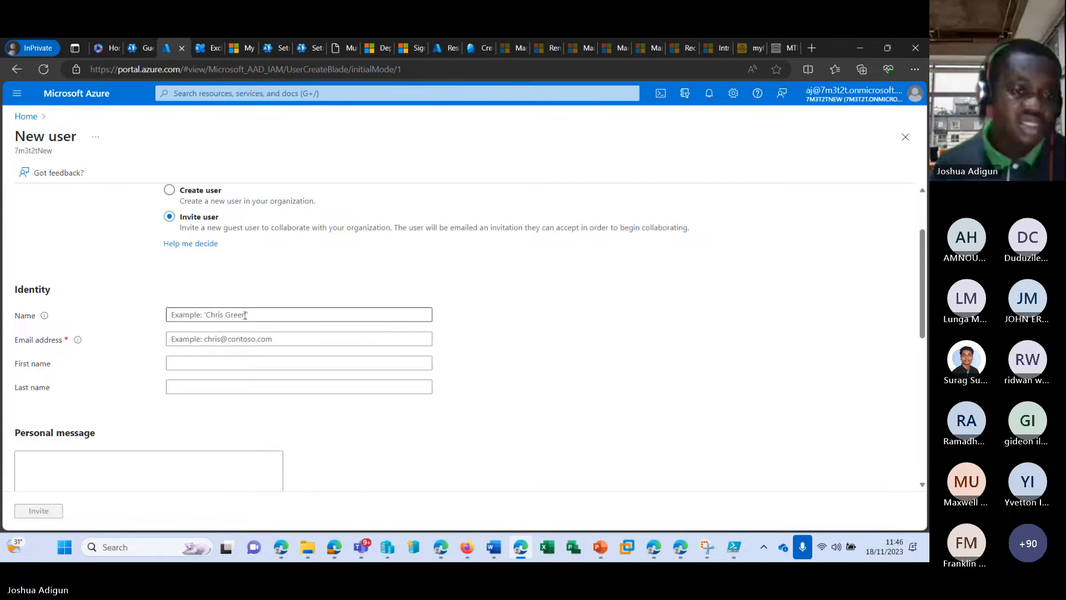
{"action": "type", "text": "test"}
{"action": "key", "text": "Tab"}
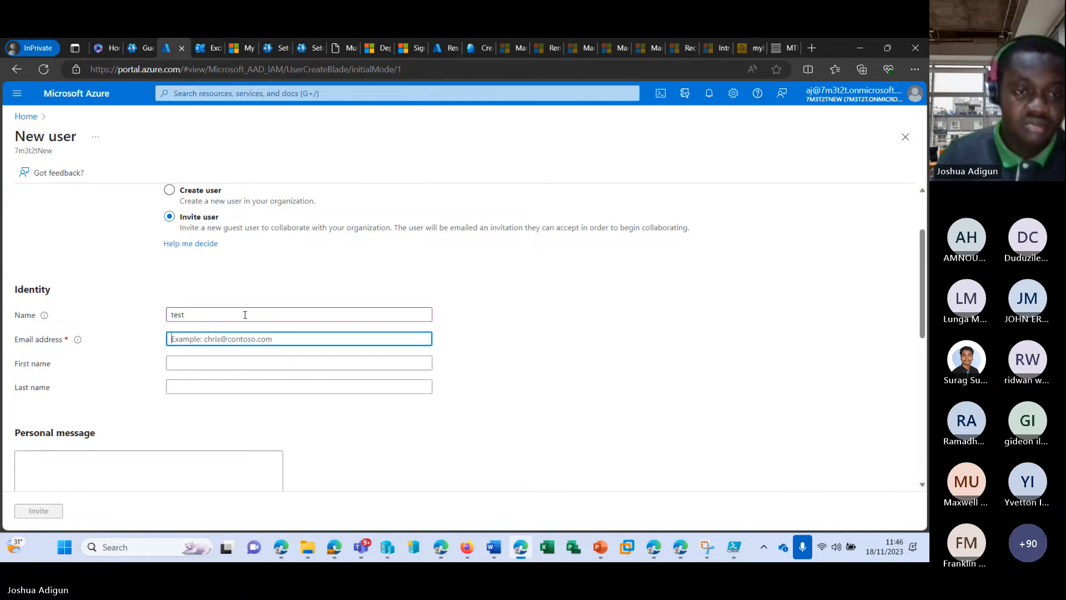
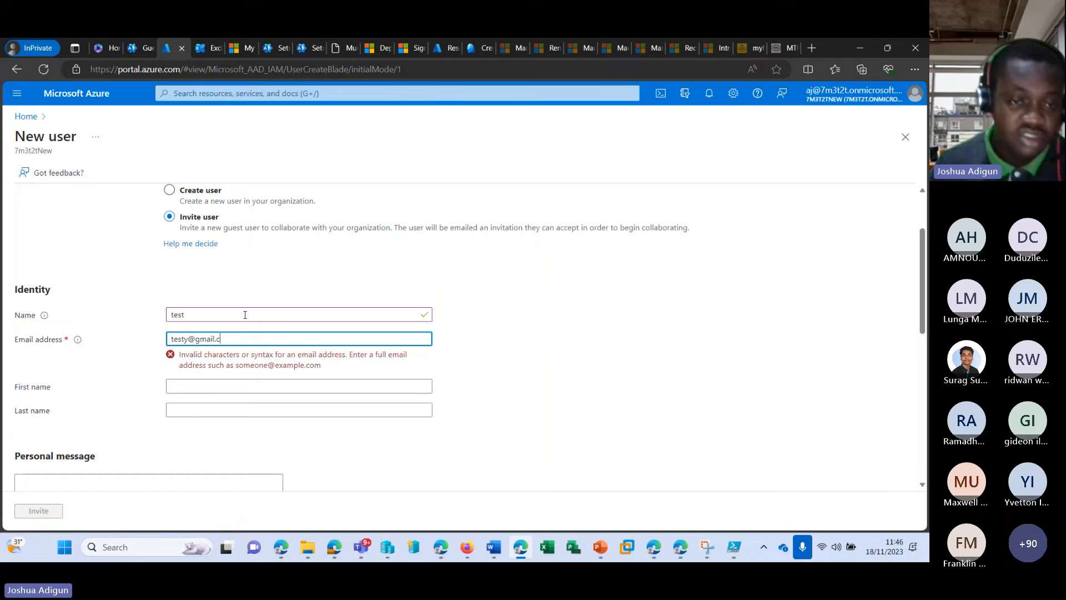
{"action": "scroll", "coordinate": [245, 314], "scroll_direction": "down", "scroll_amount": 2}
Add the guest's first and last name and send the invitation
{"action": "left_click", "coordinate": [222, 269]}
{"action": "type", "text": "Te"}
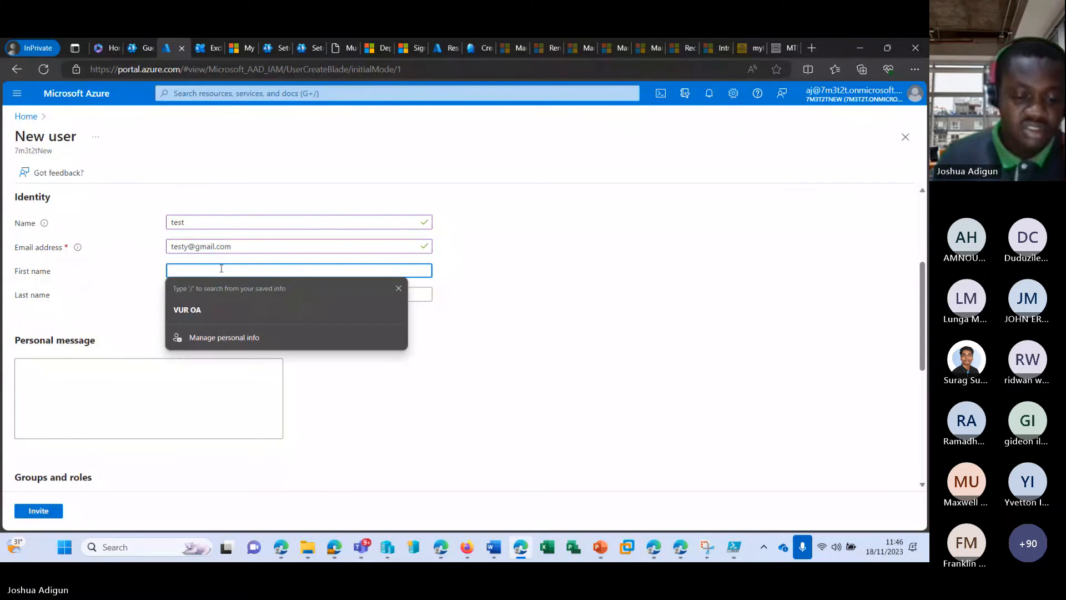
{"action": "type", "text": "s"}
{"action": "key", "text": "Tab"}
{"action": "type", "text": "Y"}
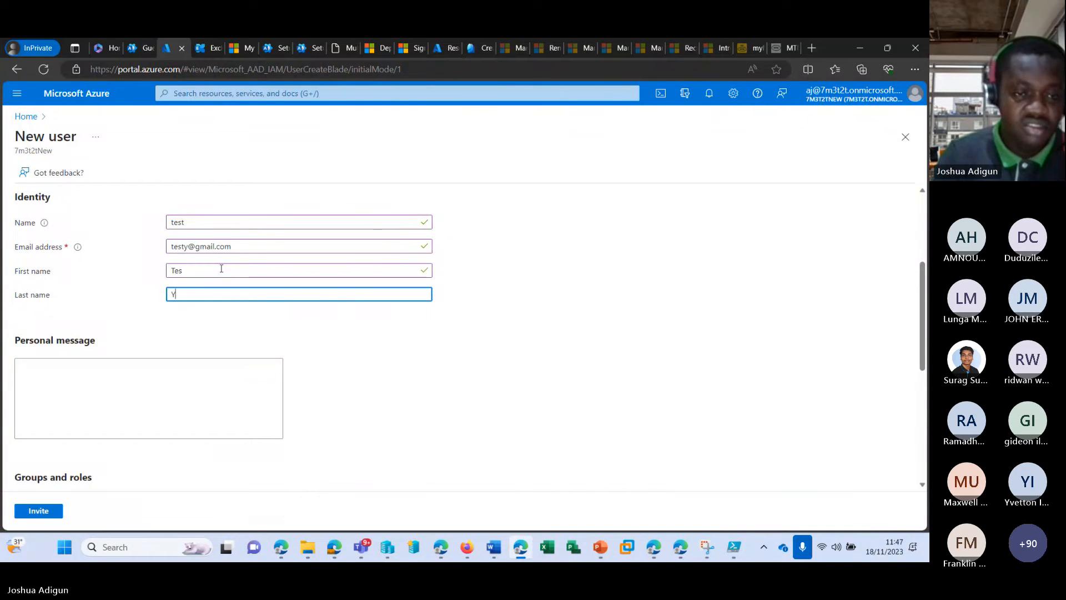
{"action": "scroll", "coordinate": [167, 333], "scroll_direction": "down", "scroll_amount": 2}
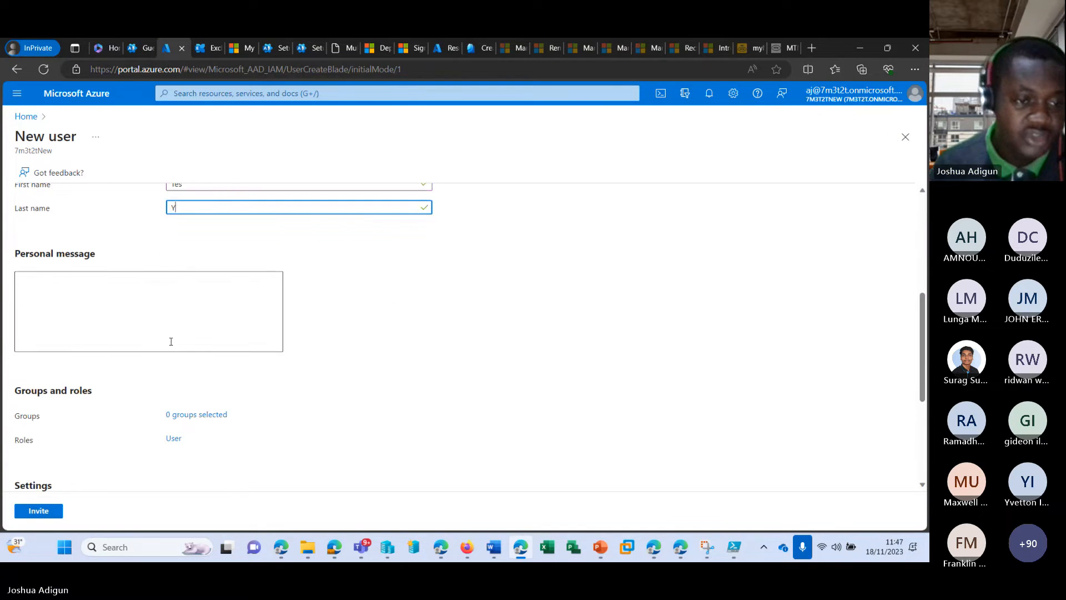
{"action": "left_click", "coordinate": [39, 510]}
{"action": "scroll", "coordinate": [589, 214], "scroll_direction": "up", "scroll_amount": 5}
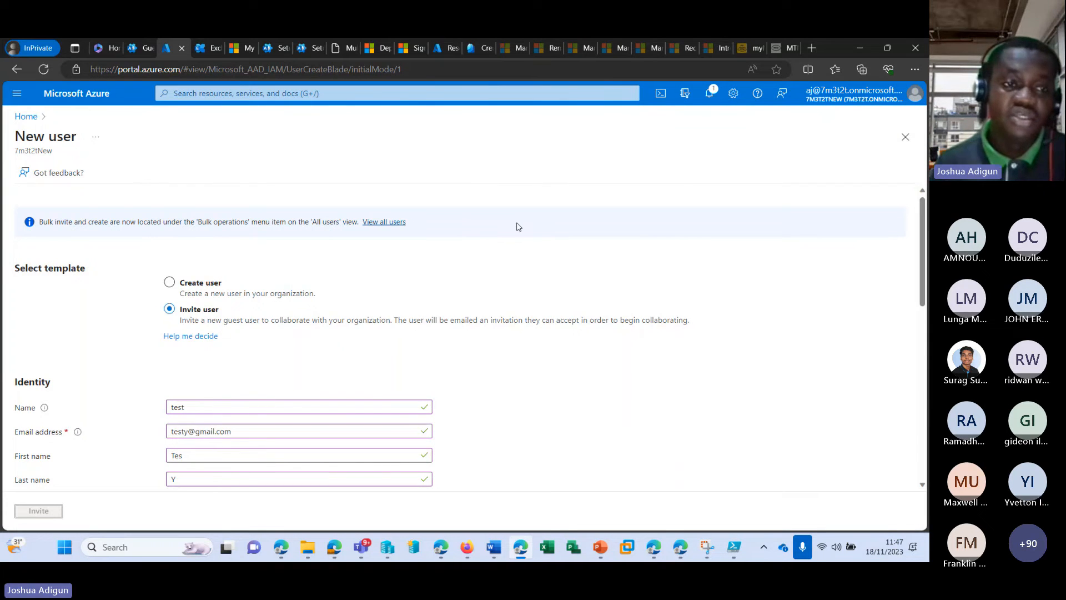
{"action": "scroll", "coordinate": [508, 250], "scroll_direction": "down", "scroll_amount": 3}
{"action": "scroll", "coordinate": [505, 266], "scroll_direction": "up", "scroll_amount": 3}
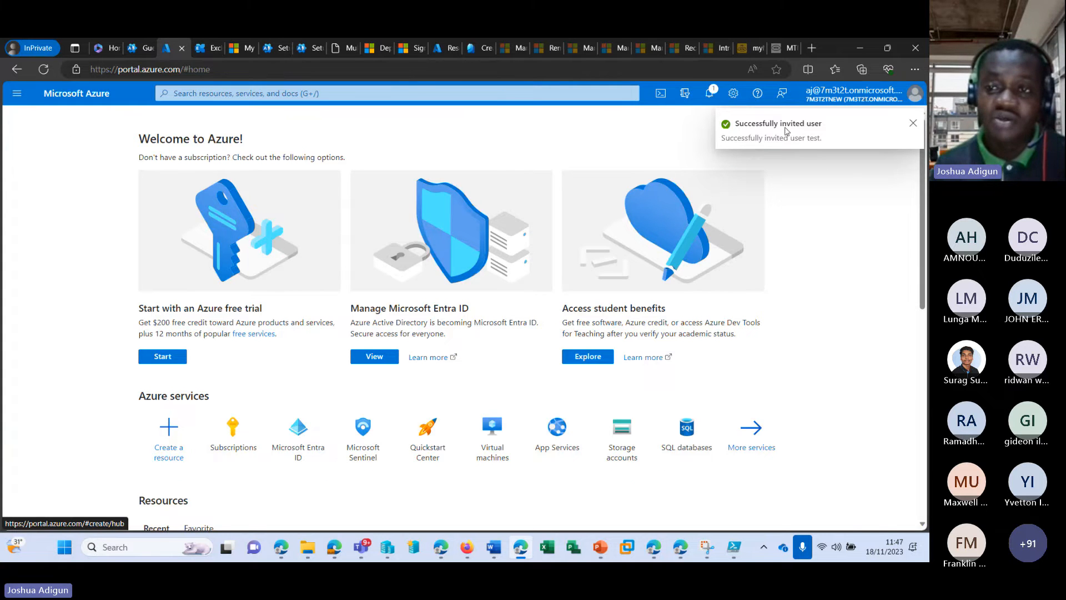
Refresh the Guest users page to show the new guest, then open Deleted users
{"action": "left_click", "coordinate": [137, 50]}
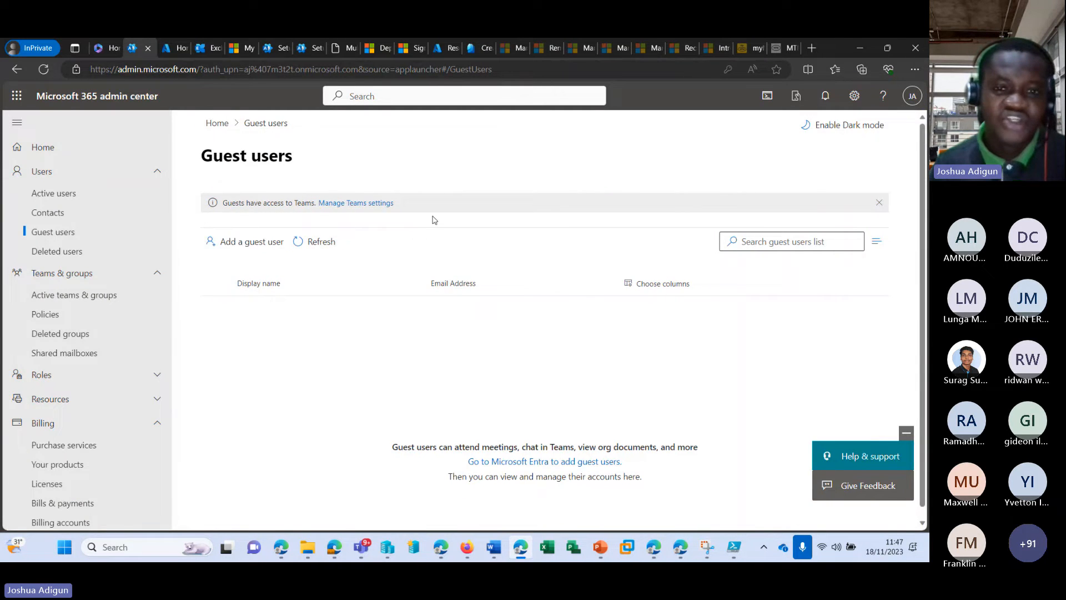
{"action": "left_click", "coordinate": [43, 68]}
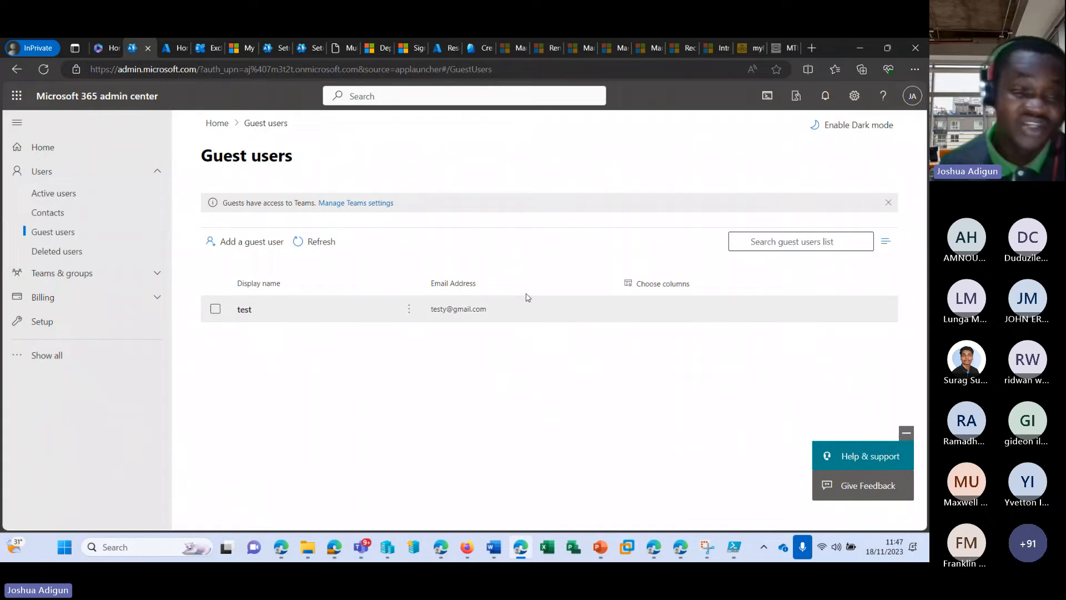
{"action": "left_click", "coordinate": [74, 253]}
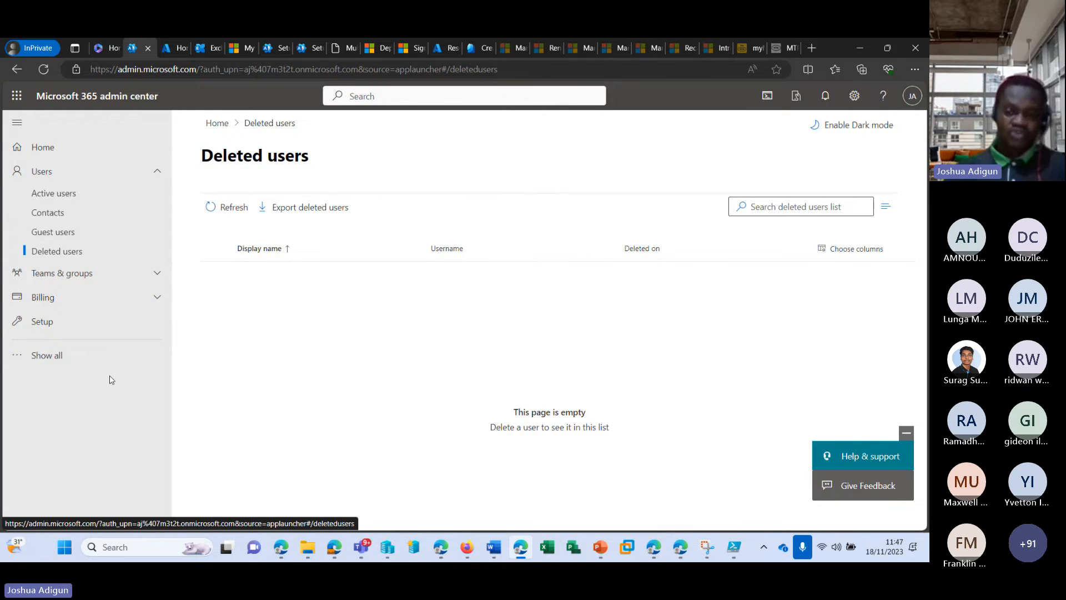
Expand the admin sidebar to show all sections, then bring the Teams meeting window forward
{"action": "left_click", "coordinate": [82, 358]}
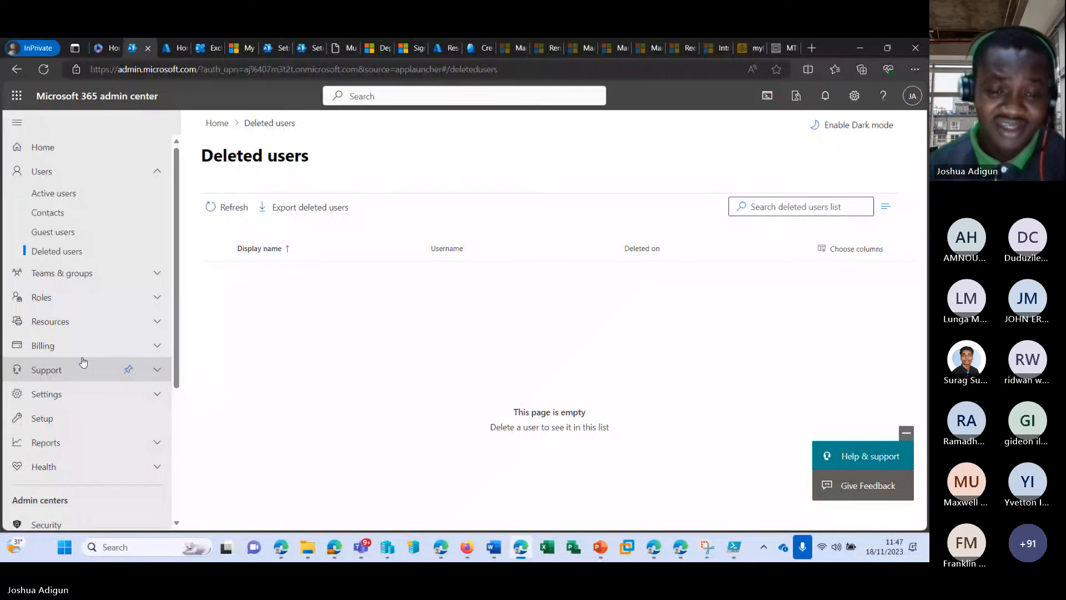
{"action": "mouse_move", "coordinate": [362, 546]}
{"action": "left_click", "coordinate": [374, 437]}
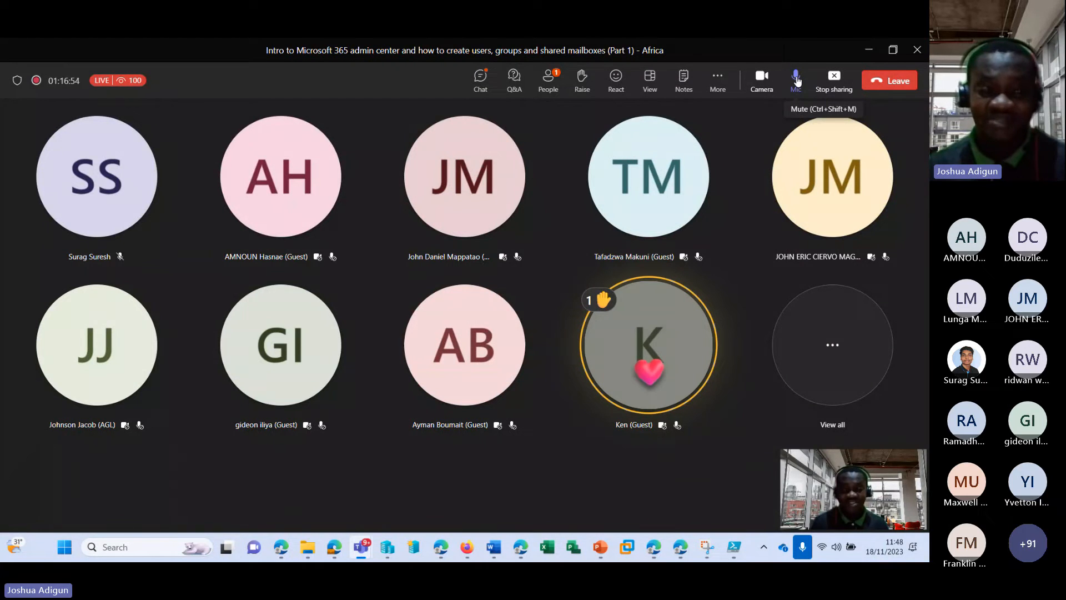
Mute the microphone and stop screen sharing in the Teams meeting
{"action": "left_click", "coordinate": [797, 81]}
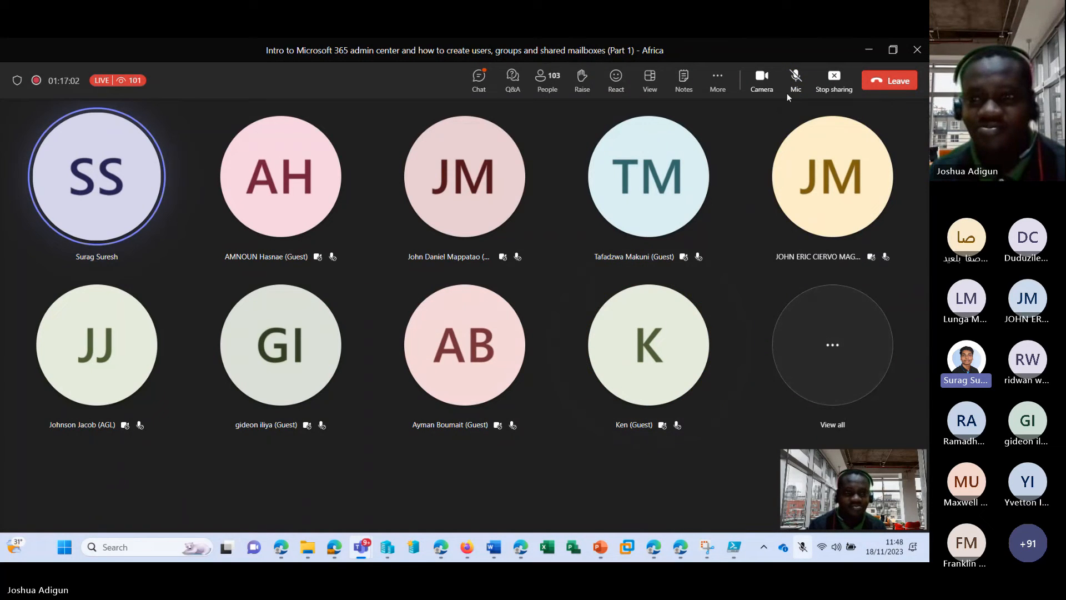
{"action": "left_click", "coordinate": [833, 76]}
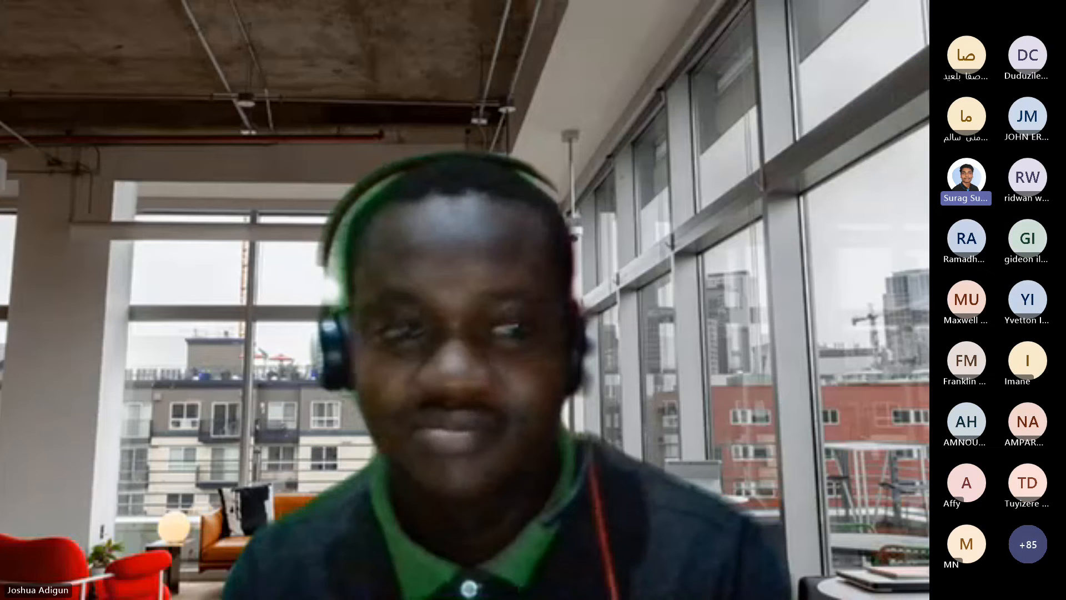